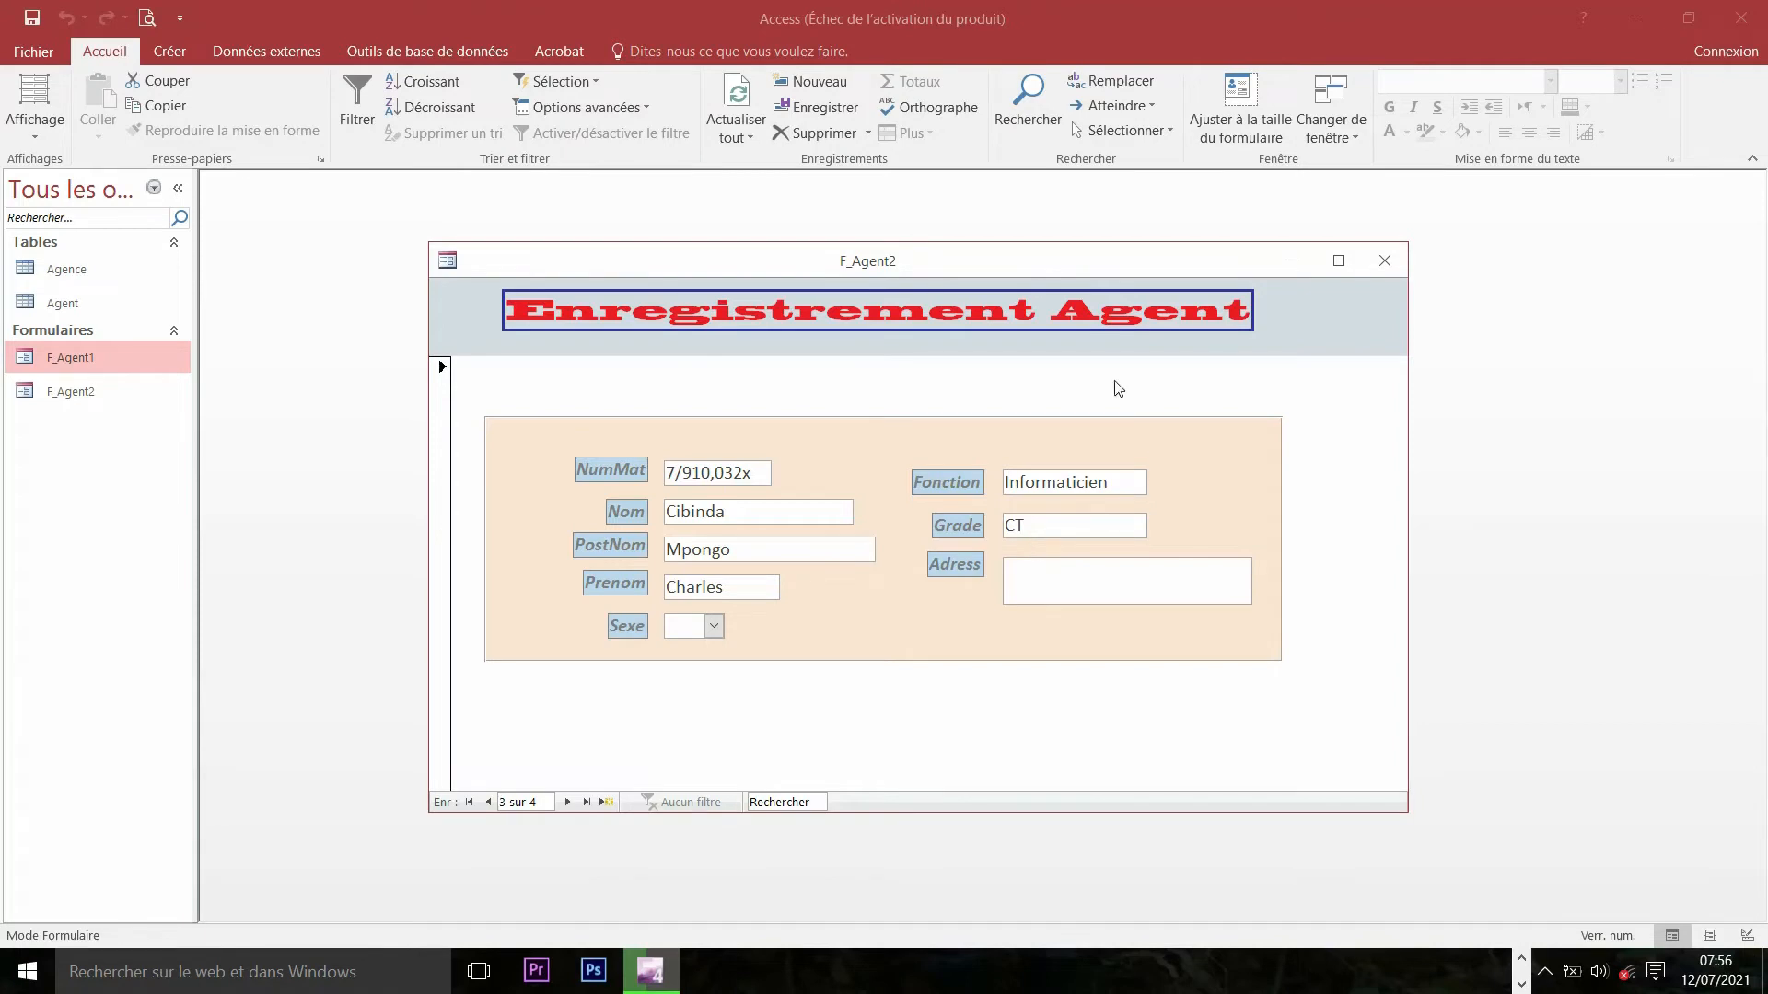
# - Reposition the F_Agent2 window and switch the form to Design view
pyautogui.moveTo(1045, 265)
pyautogui.mouseDown()
pyautogui.moveTo(1088, 267)
pyautogui.moveTo(957, 231)
pyautogui.moveTo(987, 230)
pyautogui.moveTo(1009, 295)
pyautogui.moveTo(964, 251)
pyautogui.moveTo(1068, 280)
pyautogui.moveTo(936, 267)
pyautogui.moveTo(1100, 293)
pyautogui.moveTo(994, 267)
pyautogui.moveTo(1077, 274)
pyautogui.moveTo(1033, 278)
pyautogui.moveTo(1018, 253)
pyautogui.mouseUp()
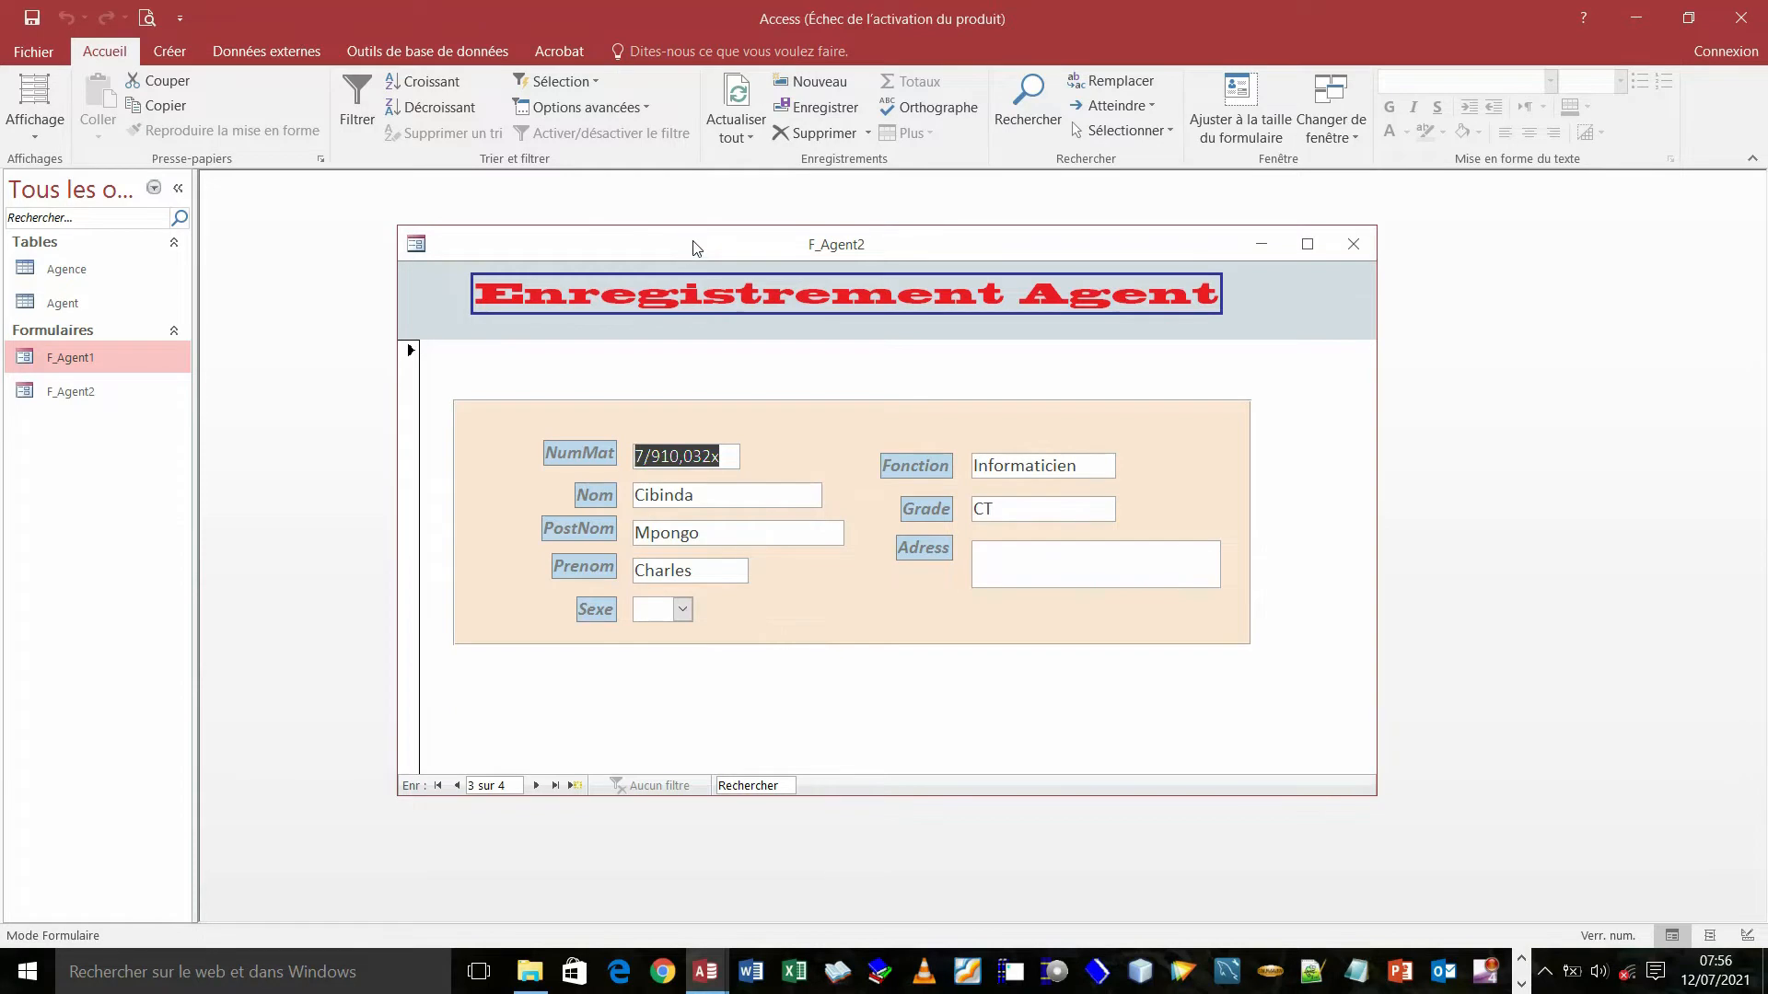
pyautogui.moveTo(697, 247)
pyautogui.mouseDown()
pyautogui.moveTo(731, 353)
pyautogui.moveTo(718, 359)
pyautogui.moveTo(618, 243)
pyautogui.moveTo(701, 261)
pyautogui.moveTo(760, 216)
pyautogui.moveTo(645, 275)
pyautogui.moveTo(699, 270)
pyautogui.mouseUp()
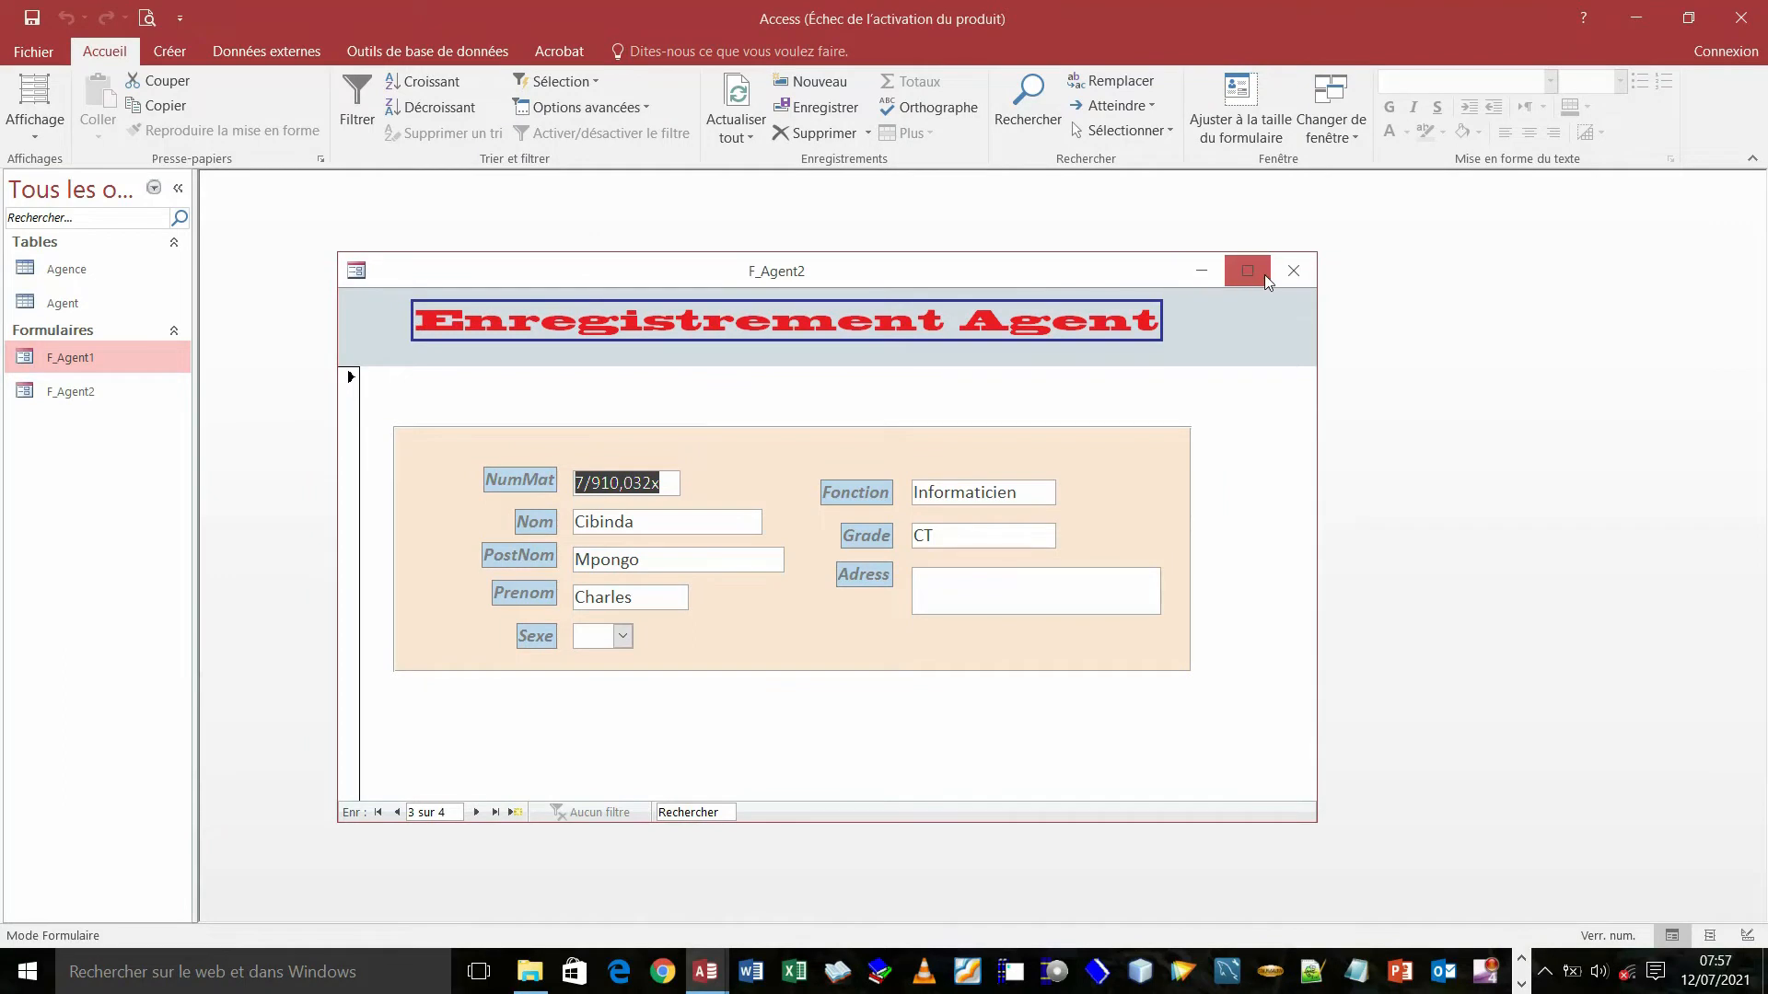
pyautogui.rightClick(856, 272)
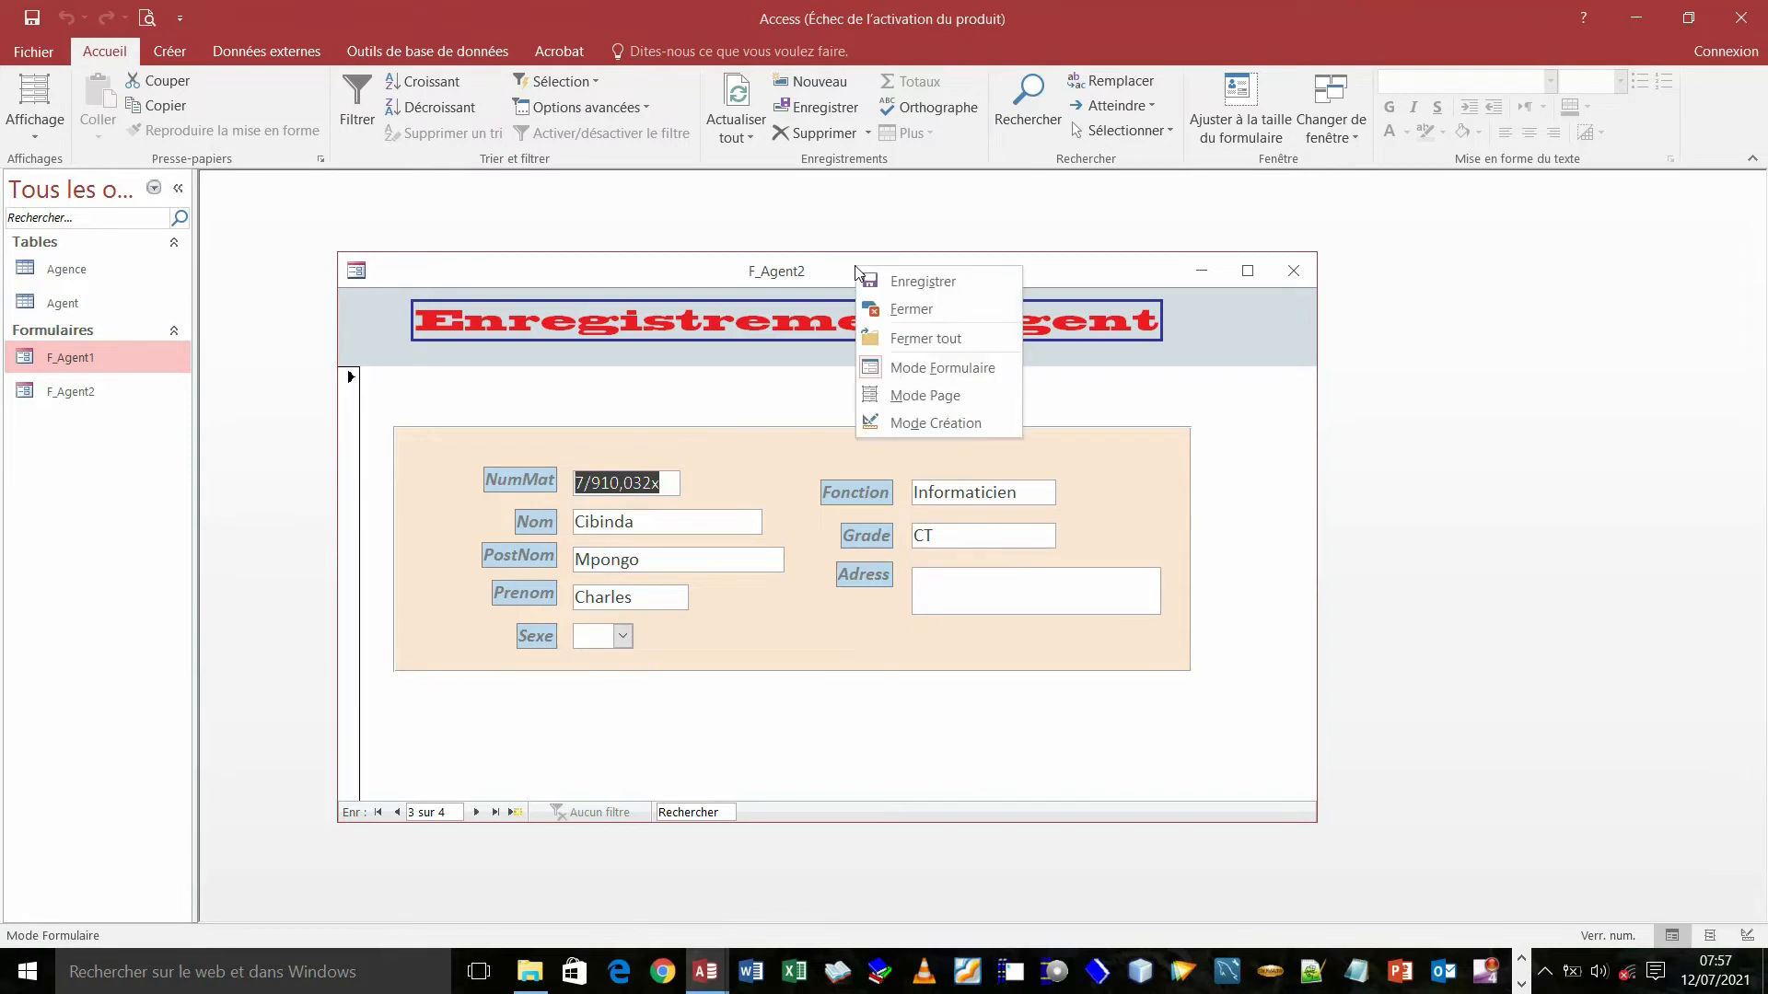
pyautogui.click(925, 424)
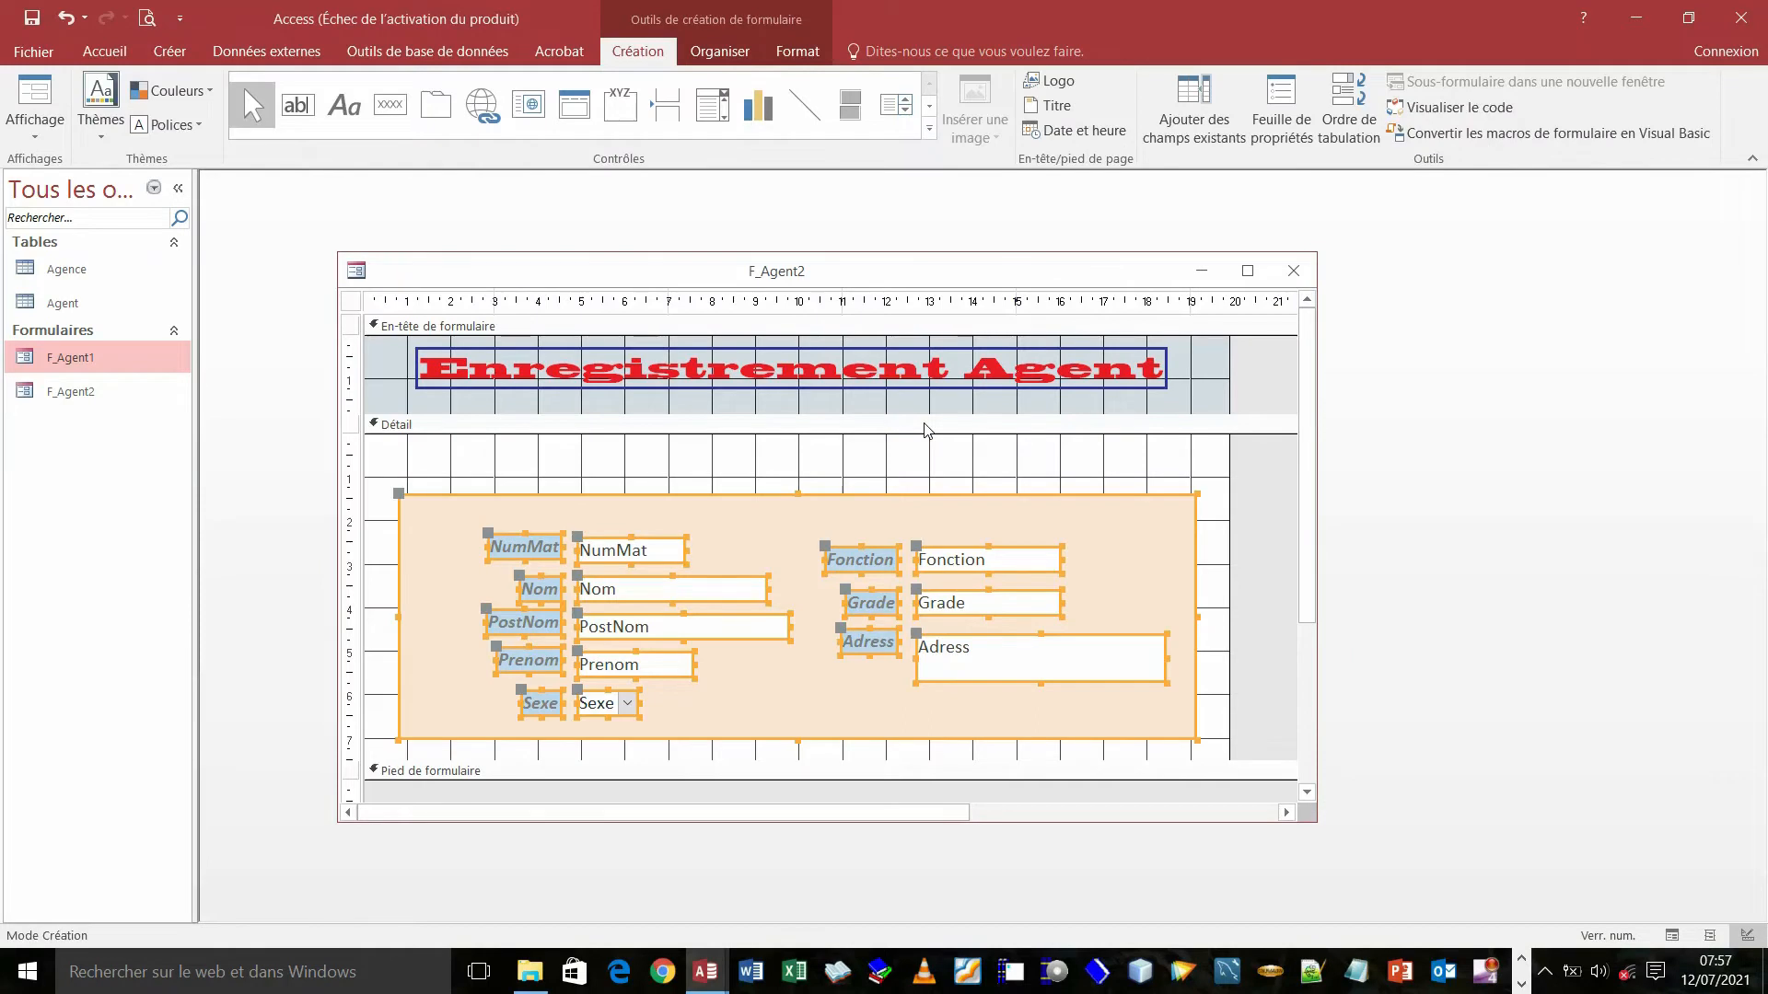
# - Undo the six earlier moves of the field group
pyautogui.click(65, 19)
pyautogui.click(65, 19)
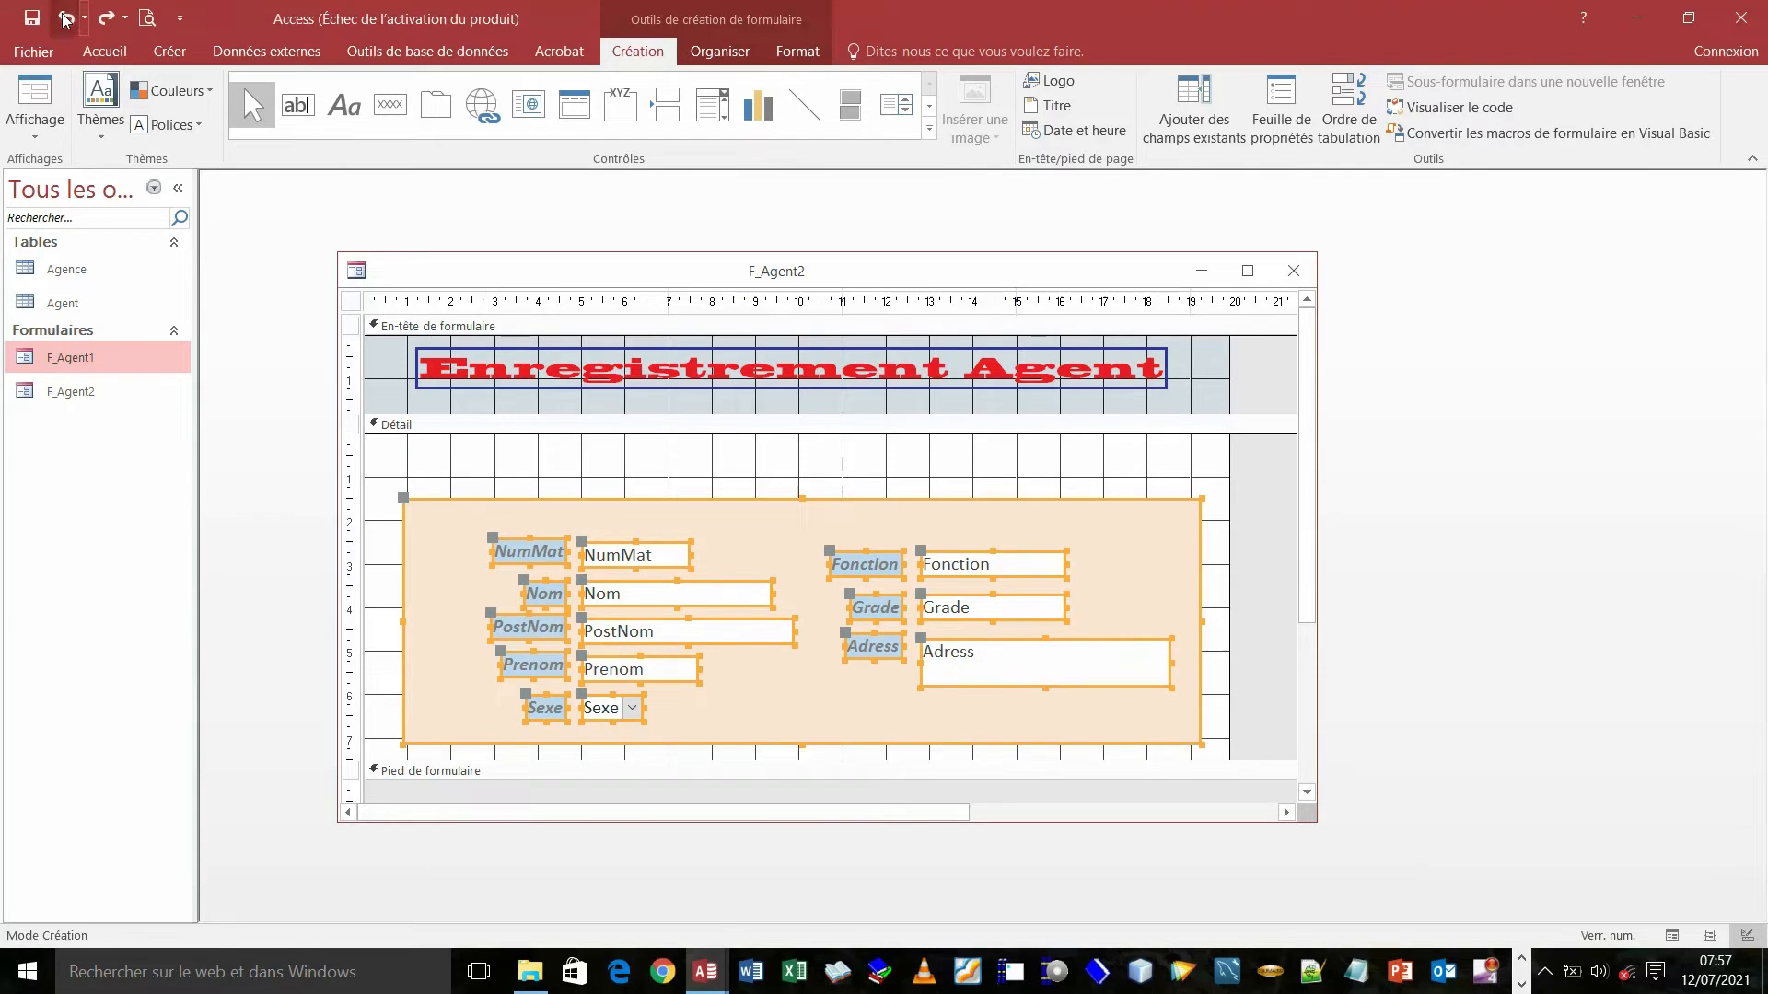
pyautogui.click(64, 18)
pyautogui.click(64, 18)
pyautogui.click(64, 18)
pyautogui.click(64, 18)
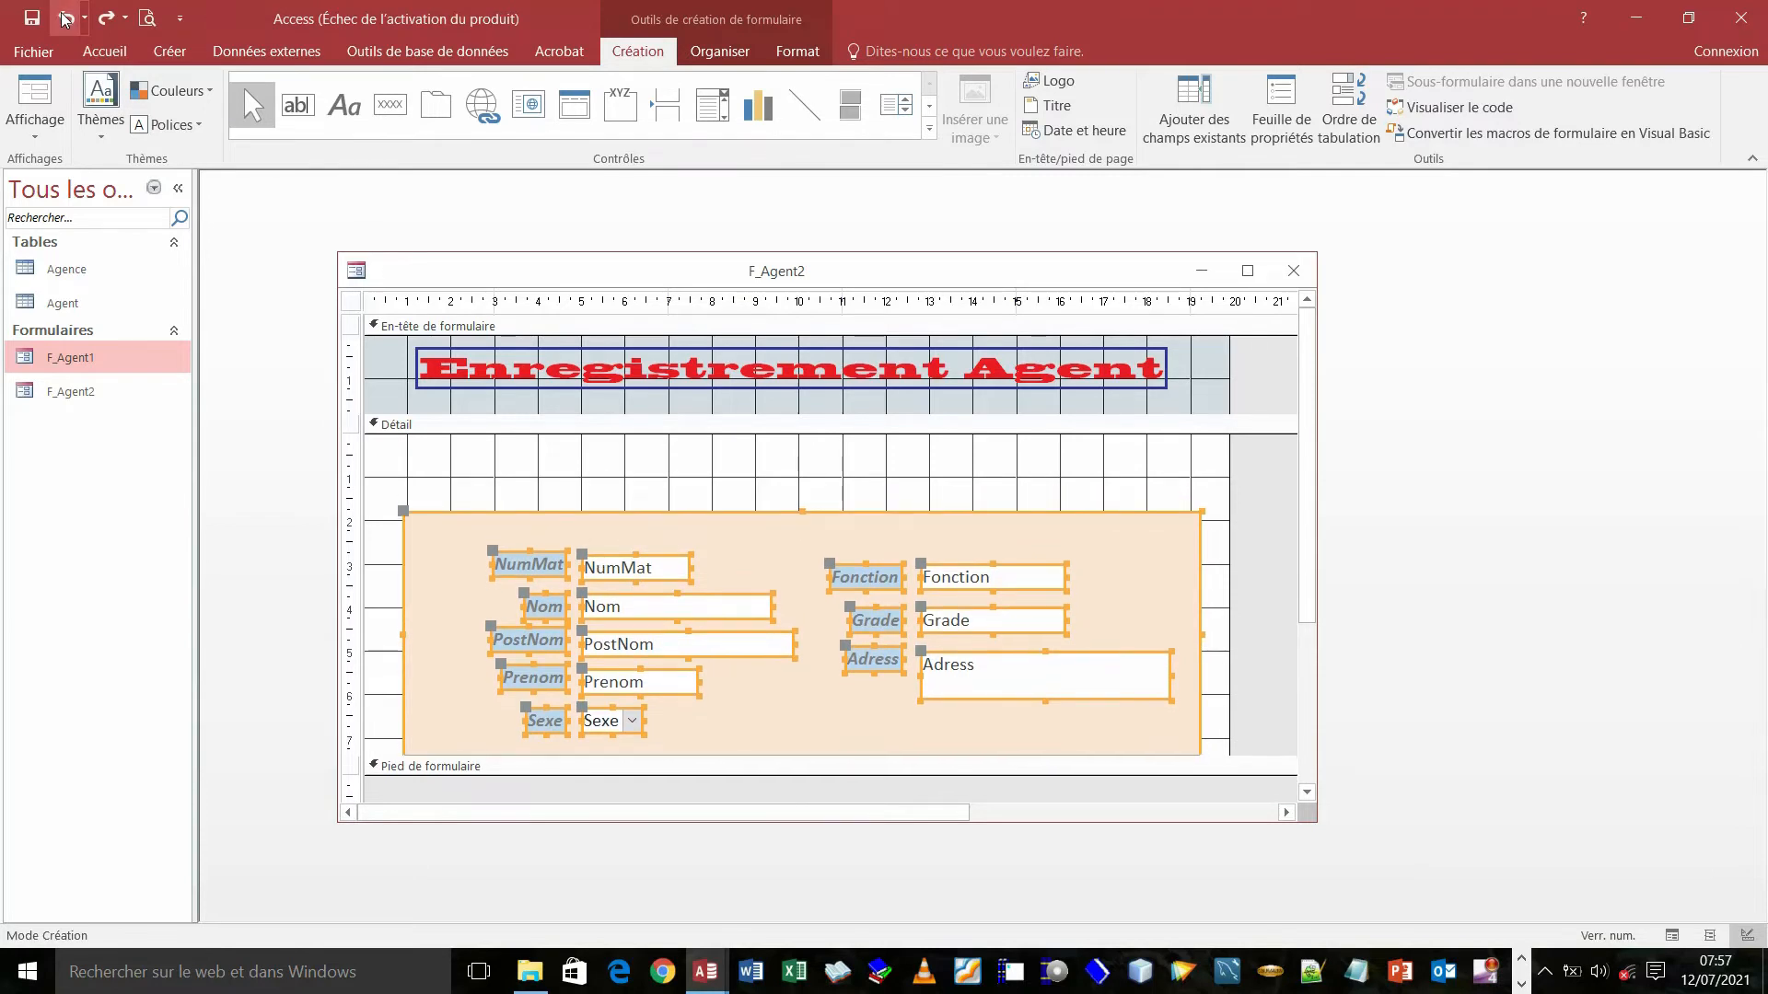
# - Move the peach panel and fields higher in the Detail area, then select only the peach rectangle
pyautogui.moveTo(662, 525); pyautogui.dragTo(662, 481)
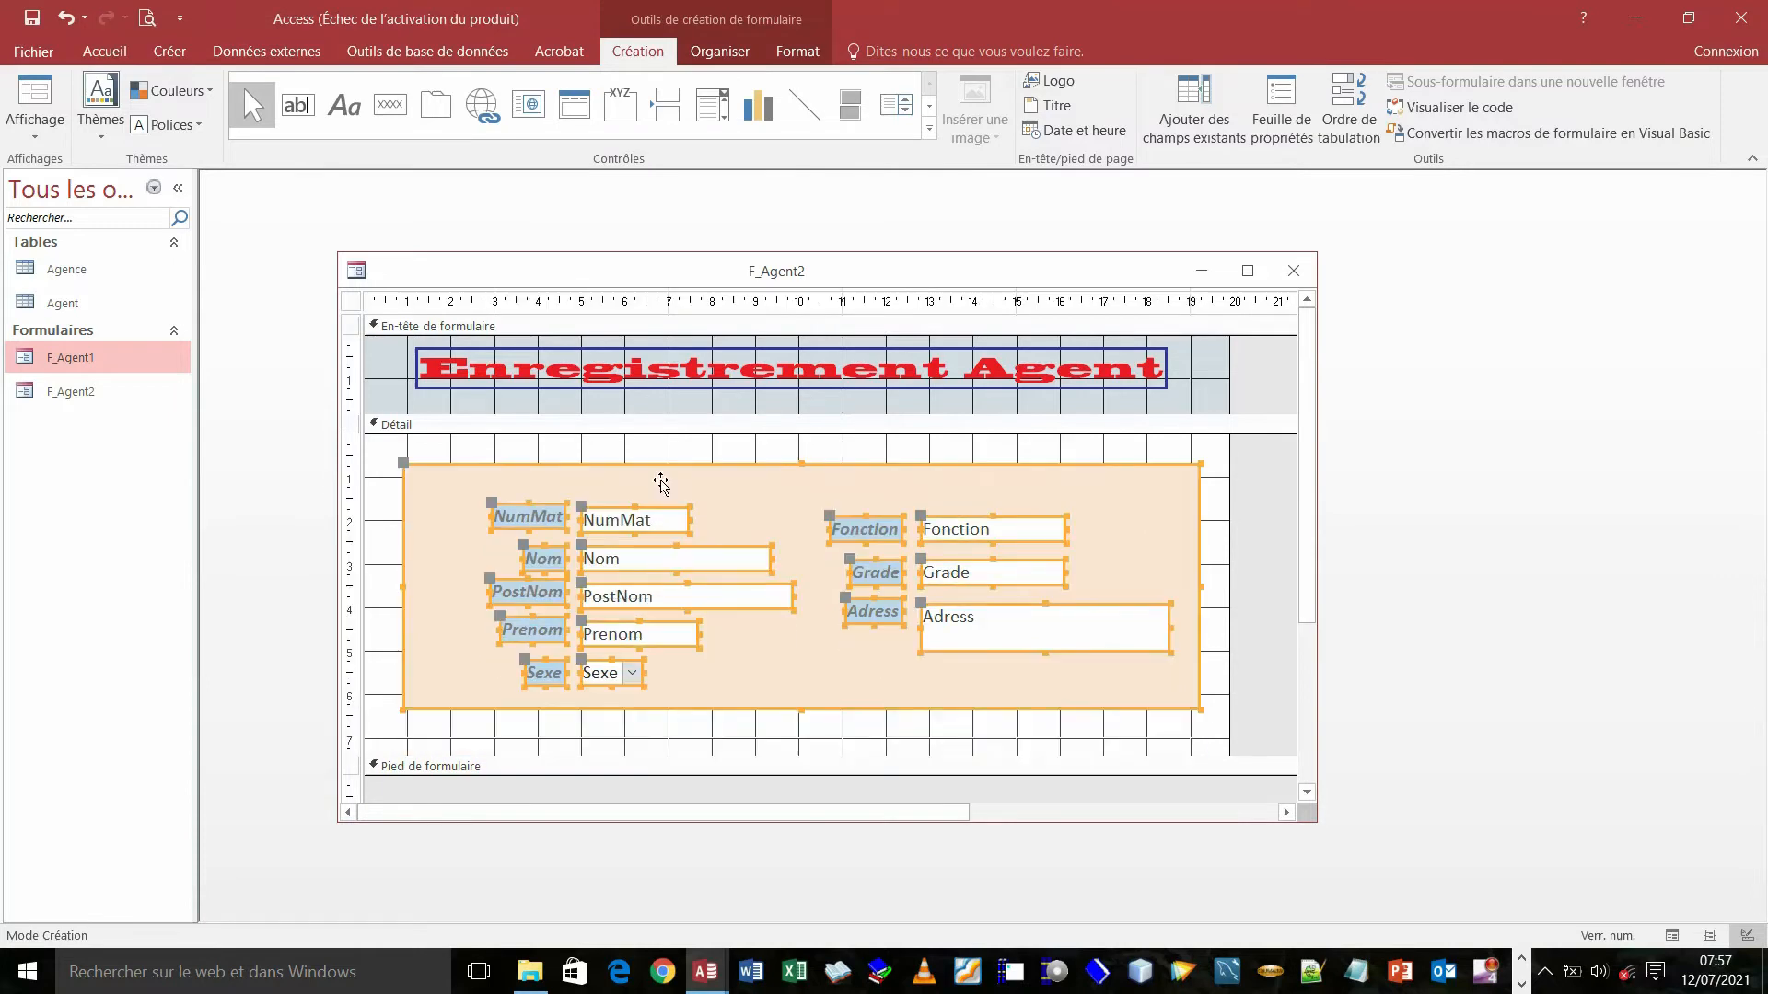
pyautogui.click(734, 449)
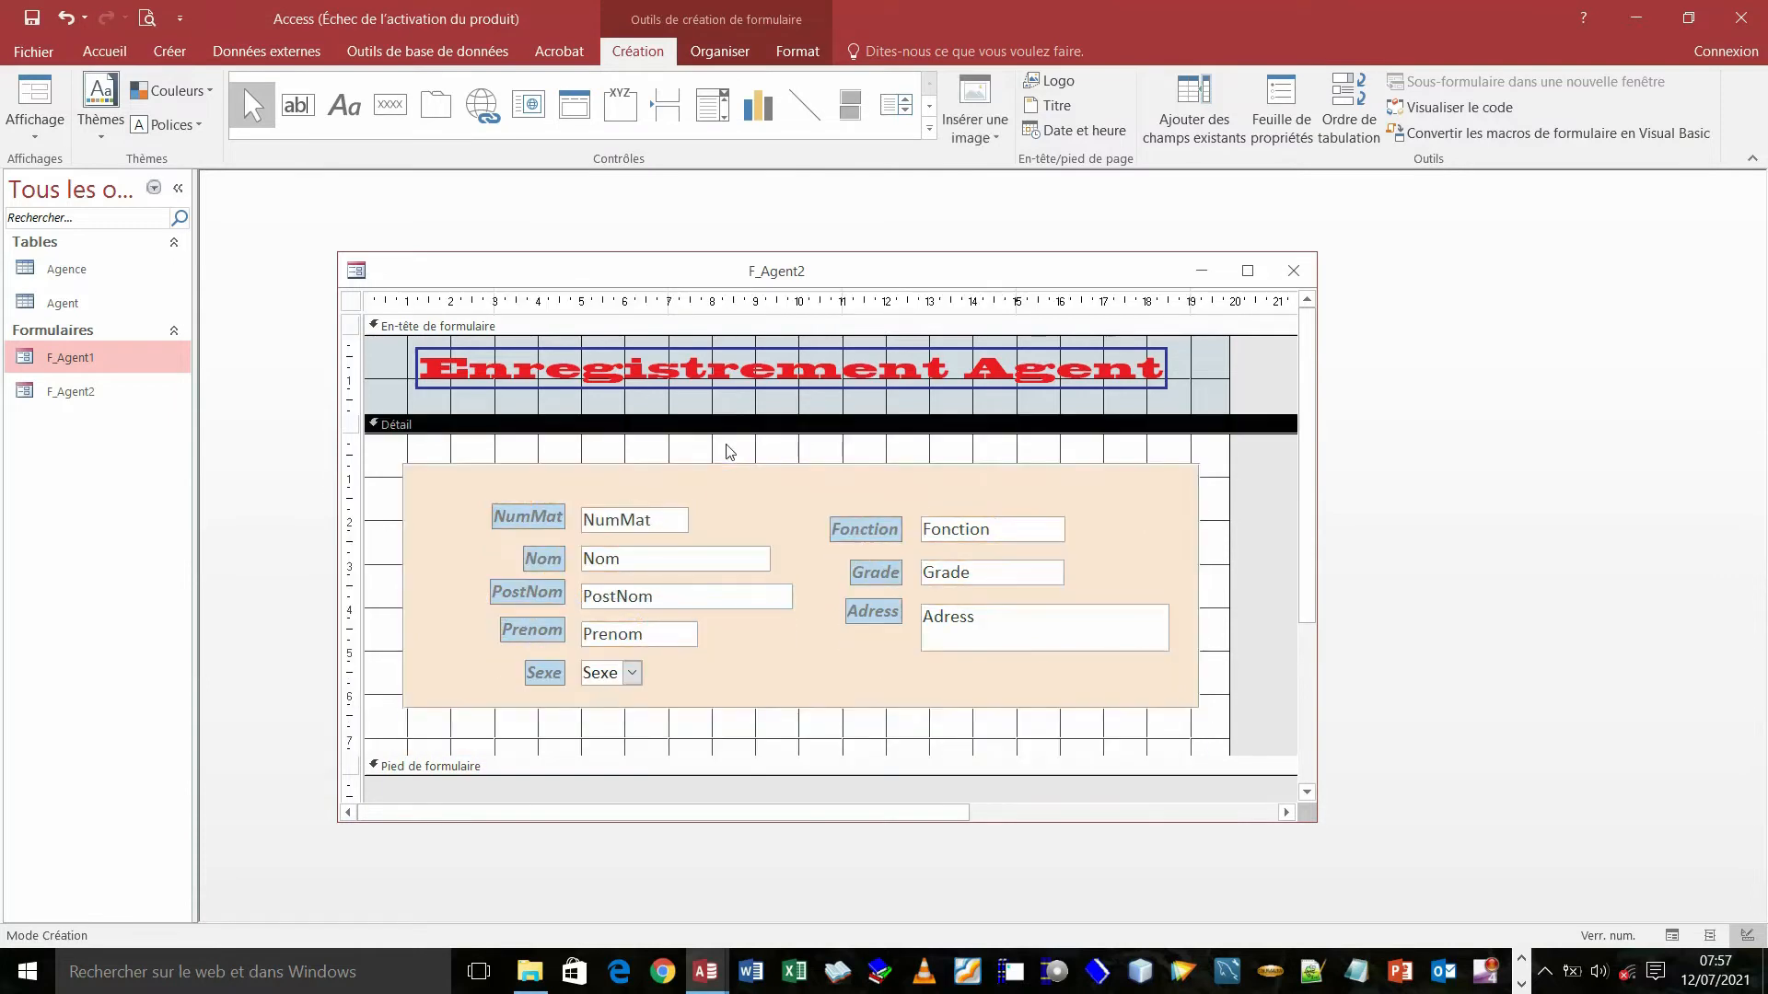
pyautogui.click(701, 477)
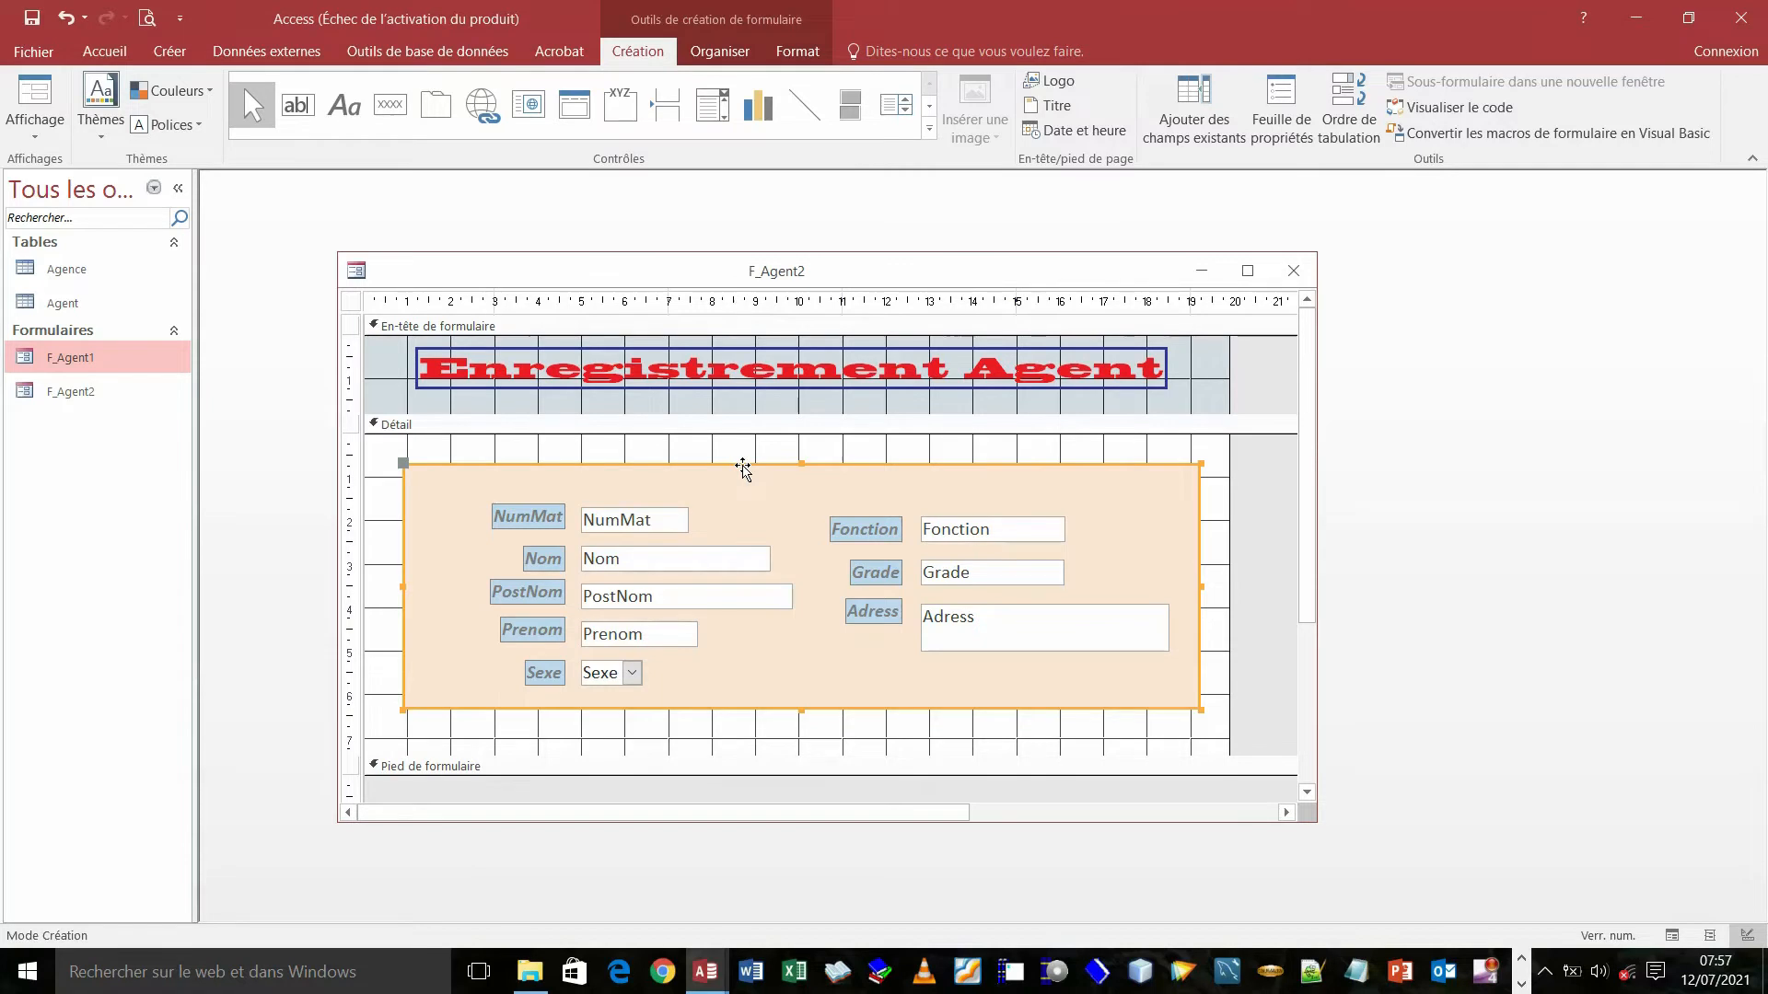
# - Delete the peach background rectangle and dismiss the form's view menu unchanged
pyautogui.press('Delete')
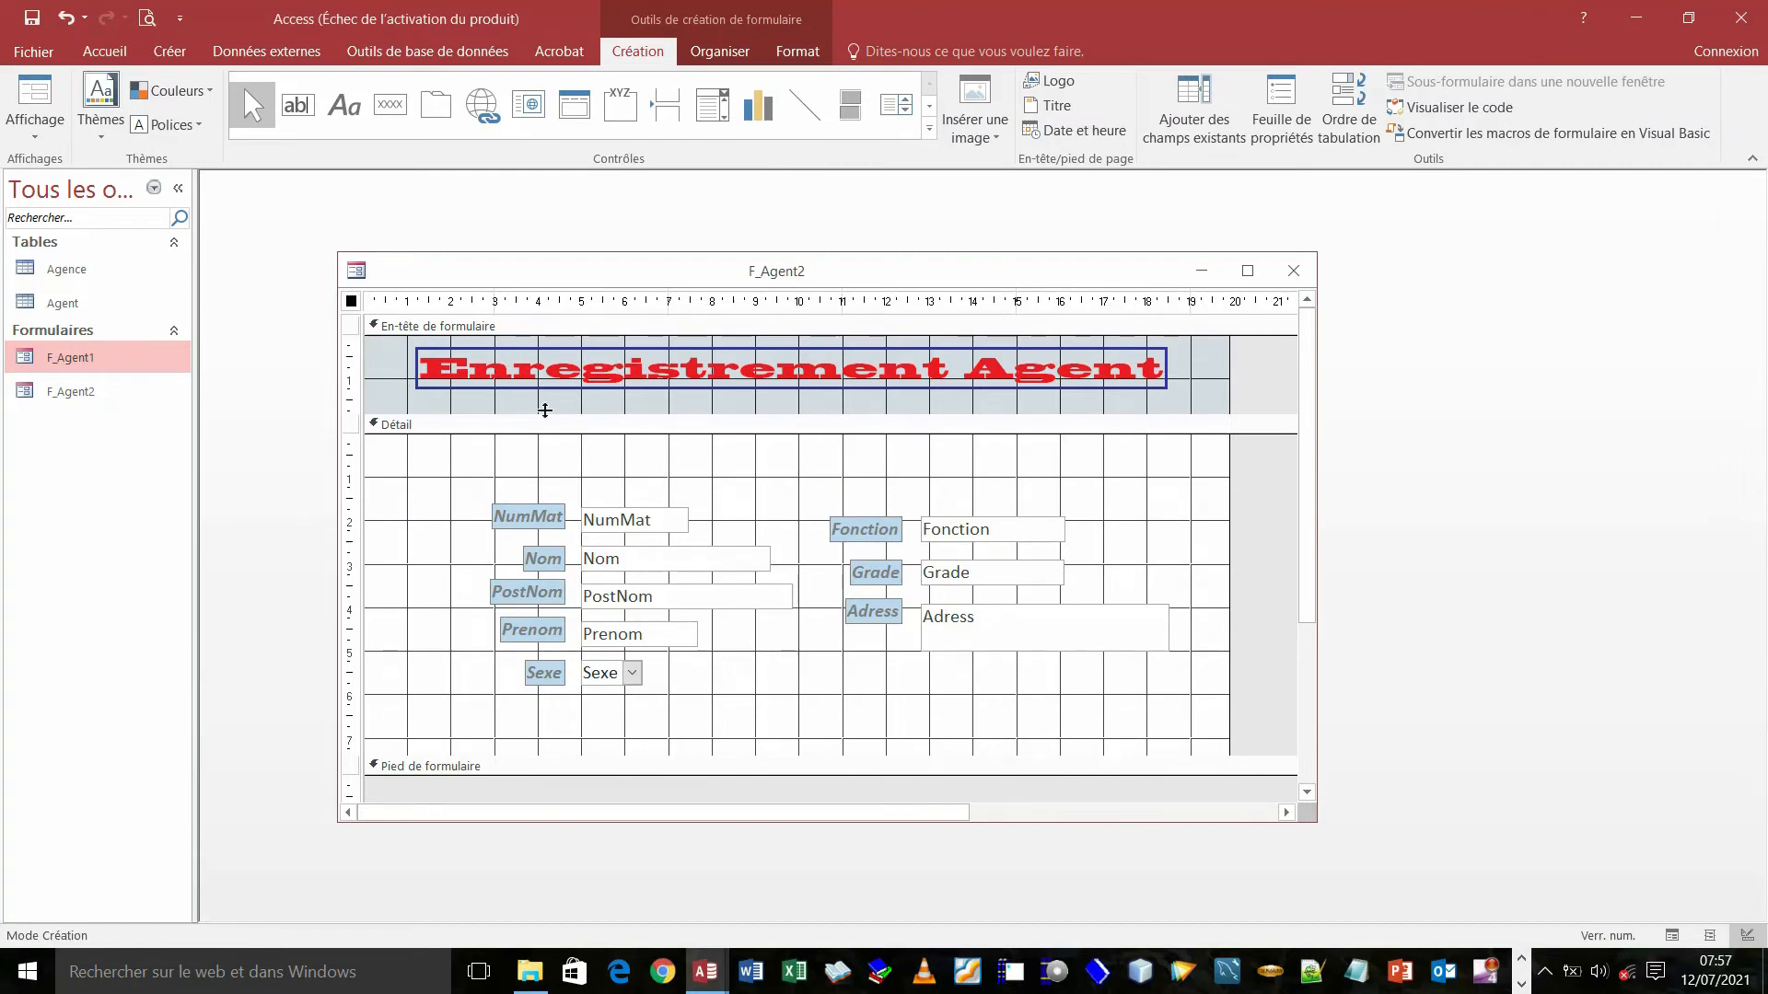
pyautogui.rightClick(423, 283)
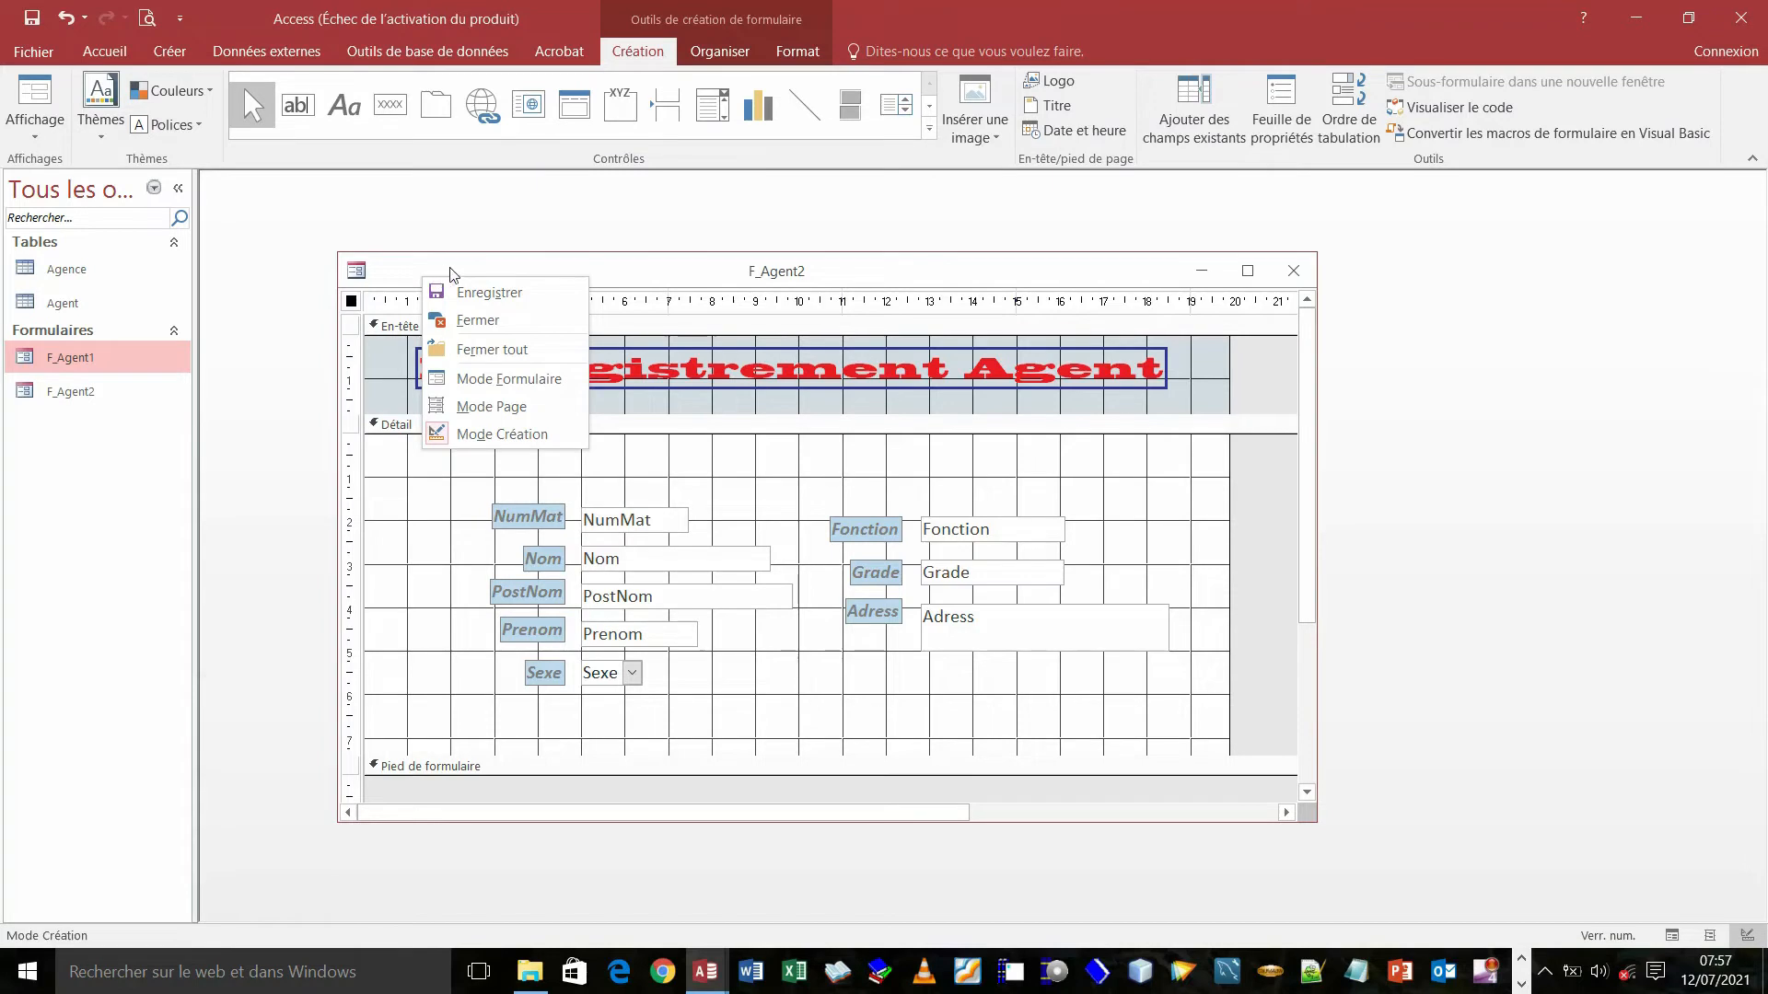
pyautogui.click(403, 548)
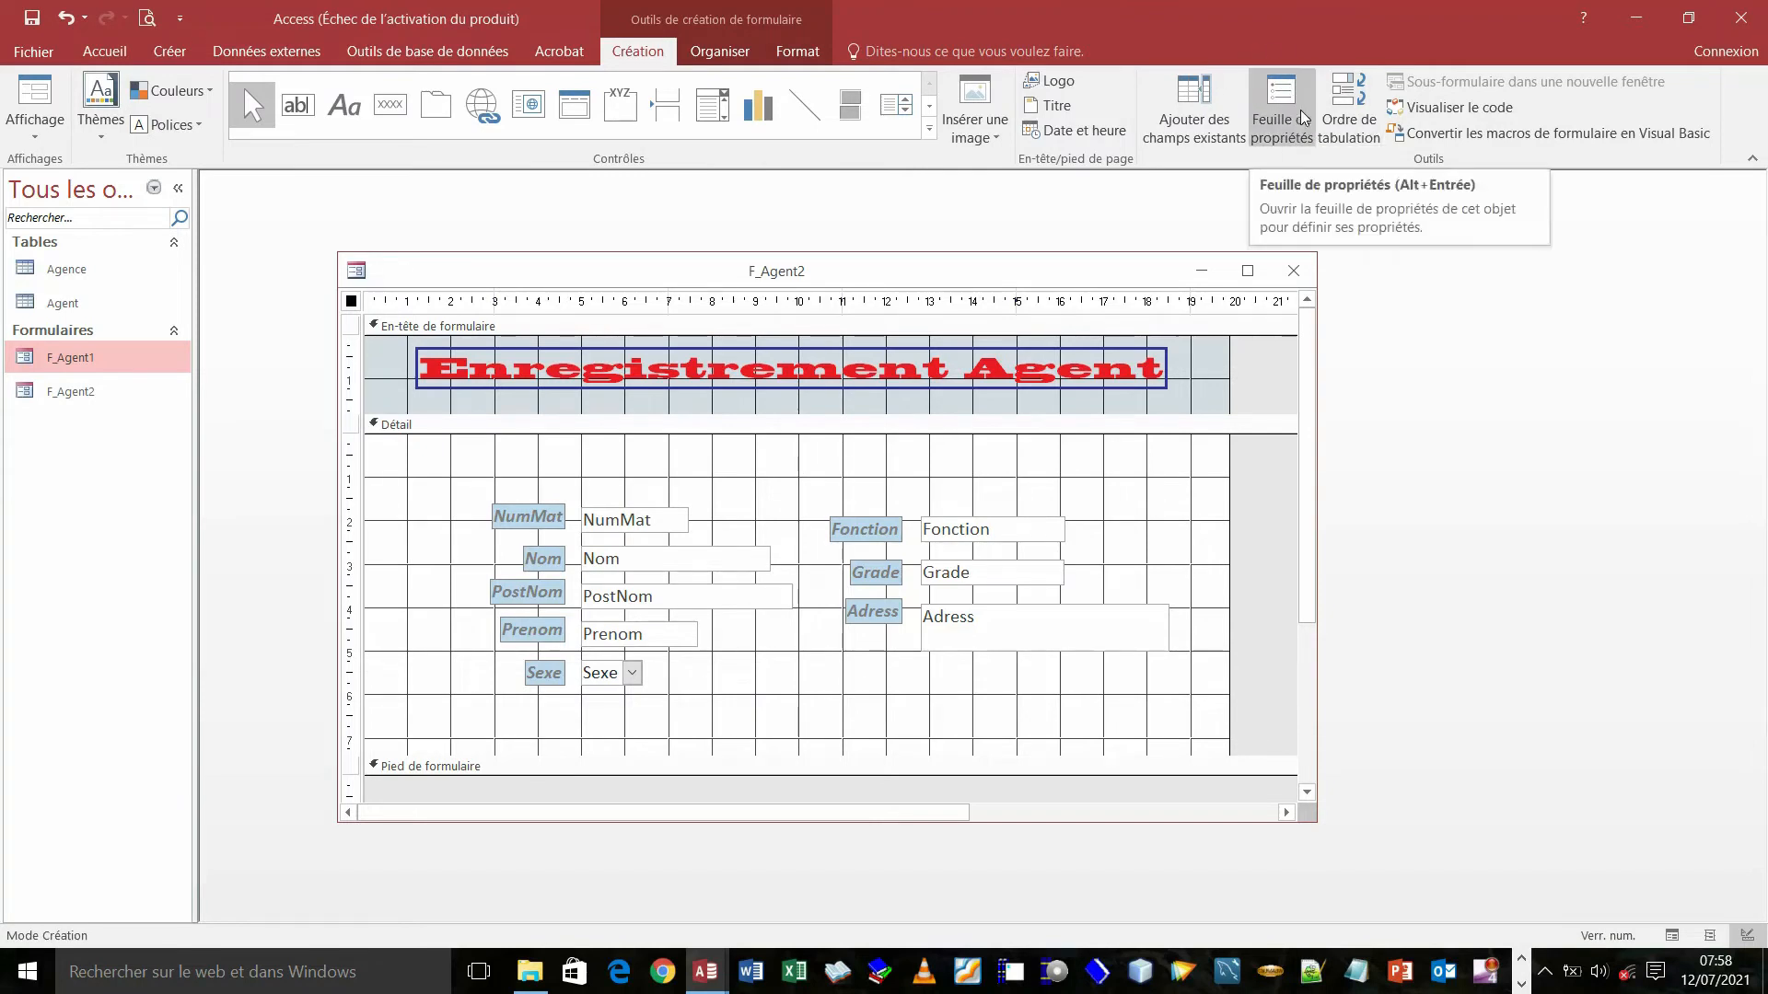
# - Open the property sheet and select the whole F_Agent2 form via its selector square
pyautogui.click(1279, 98)
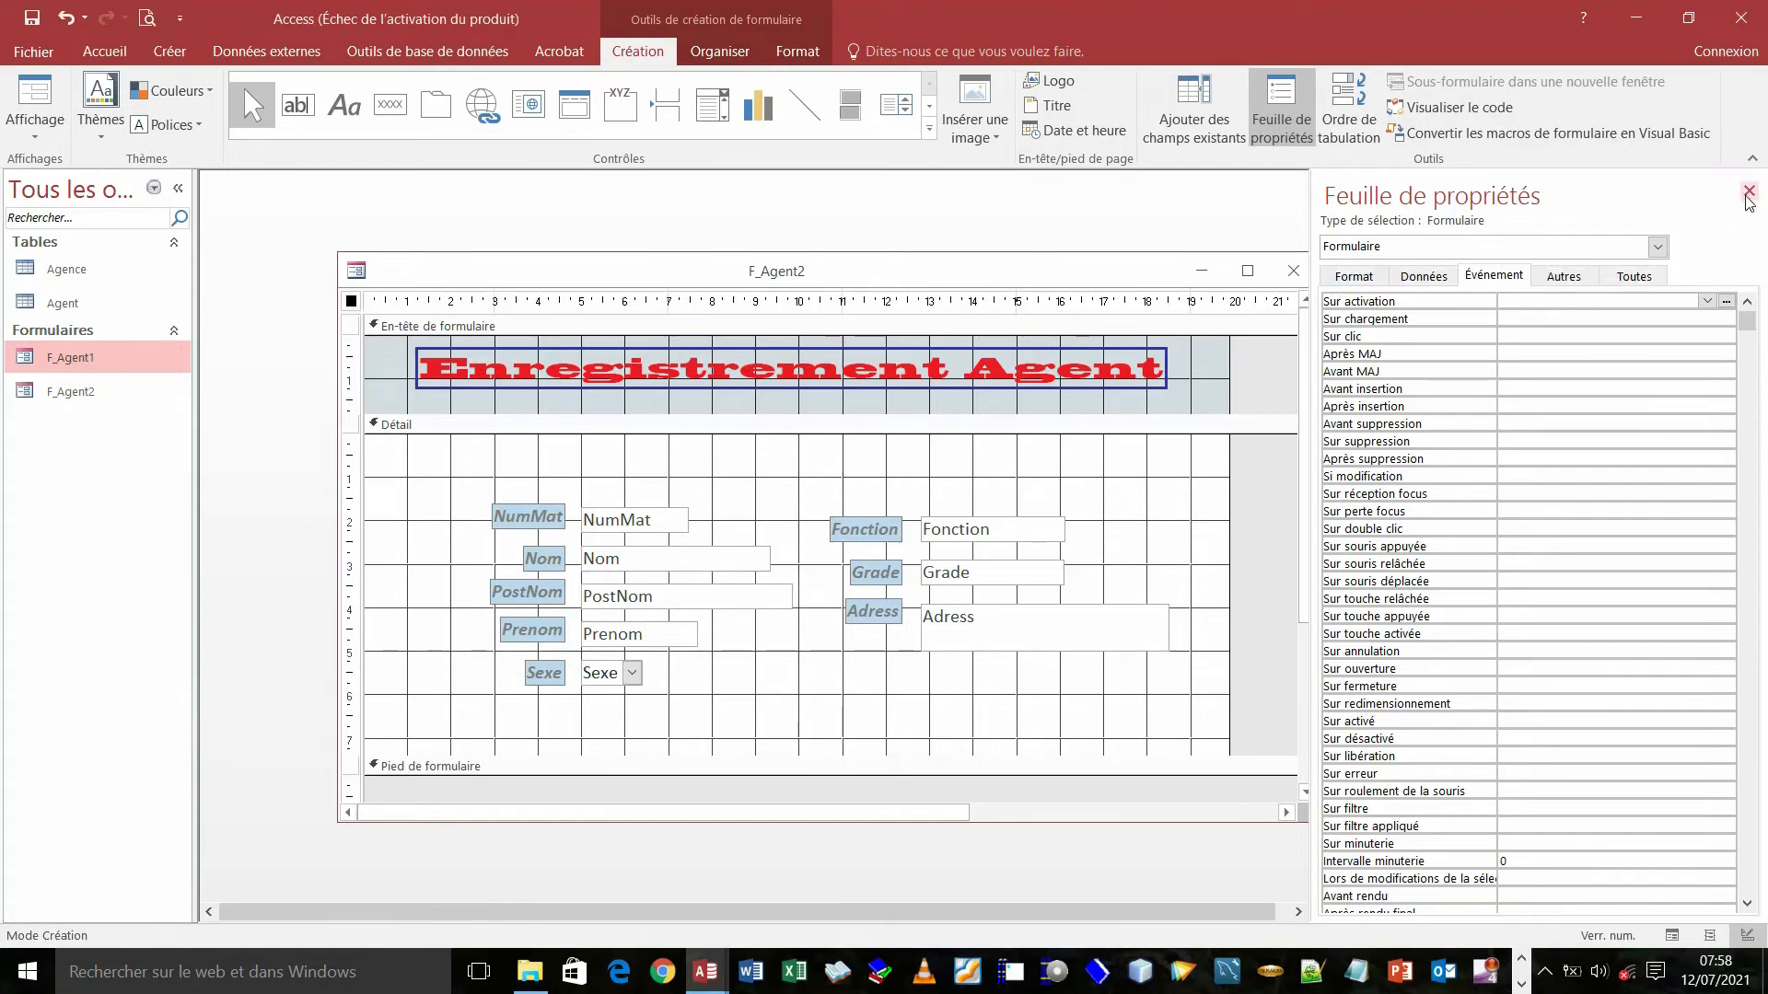
pyautogui.click(350, 335)
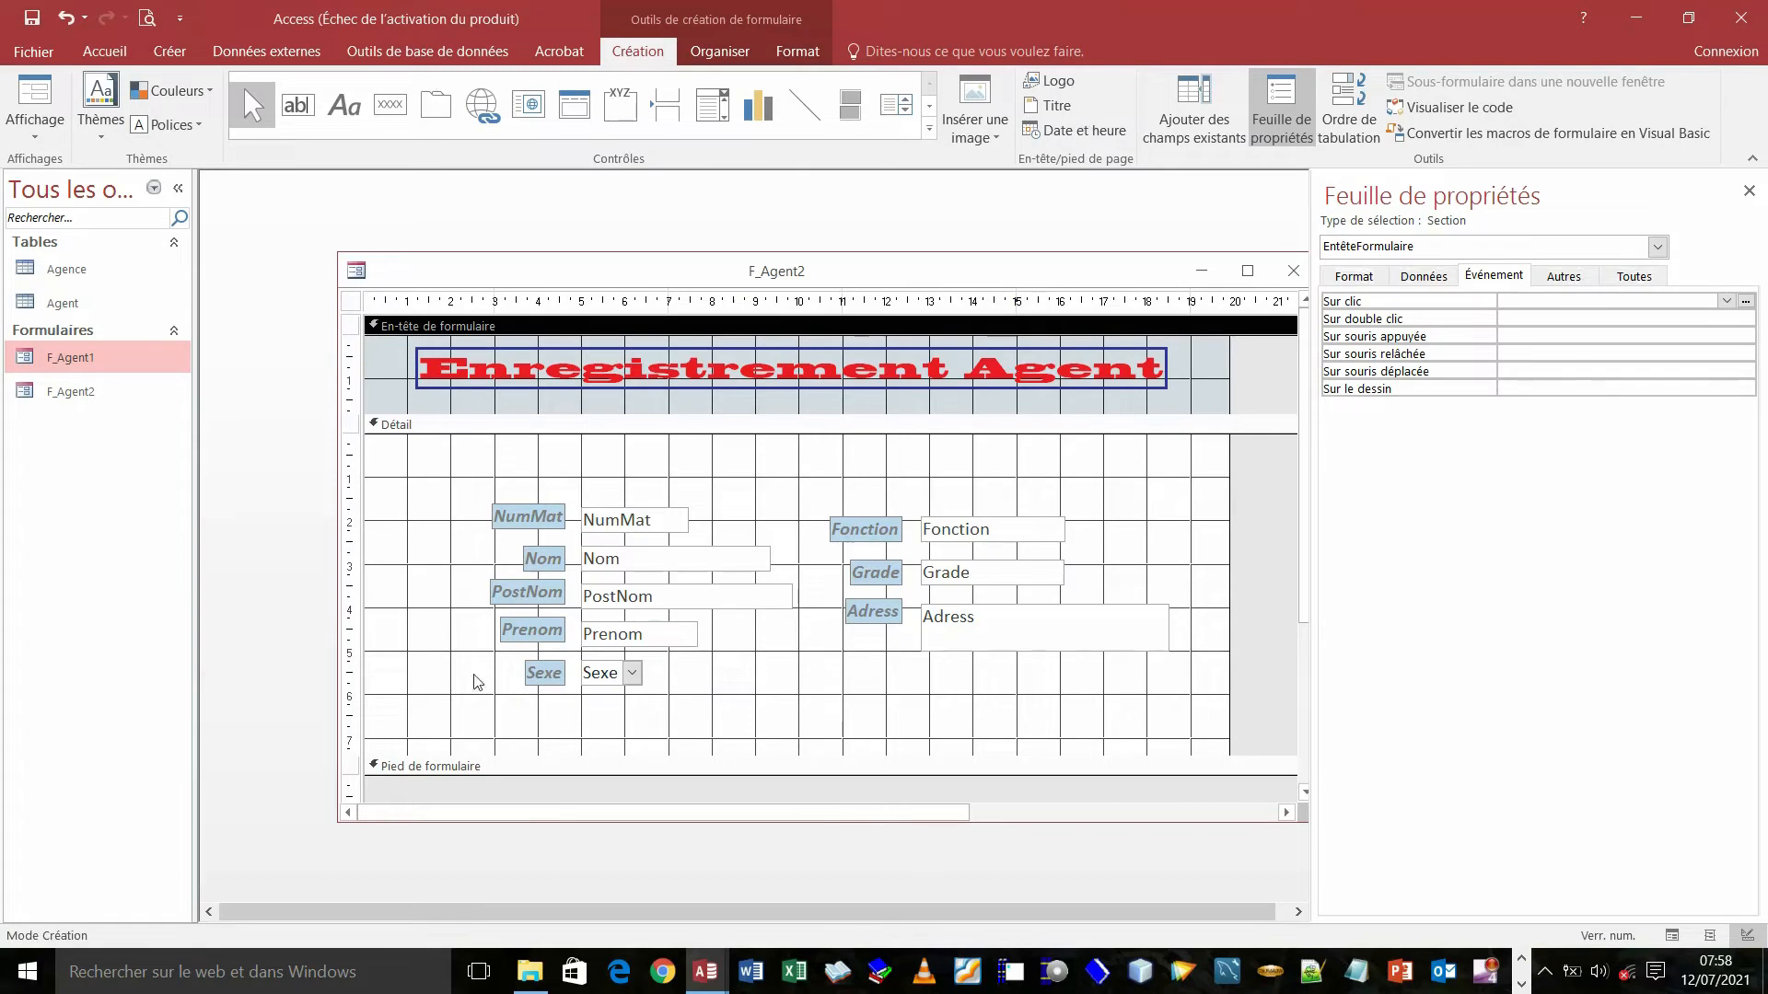
pyautogui.click(352, 304)
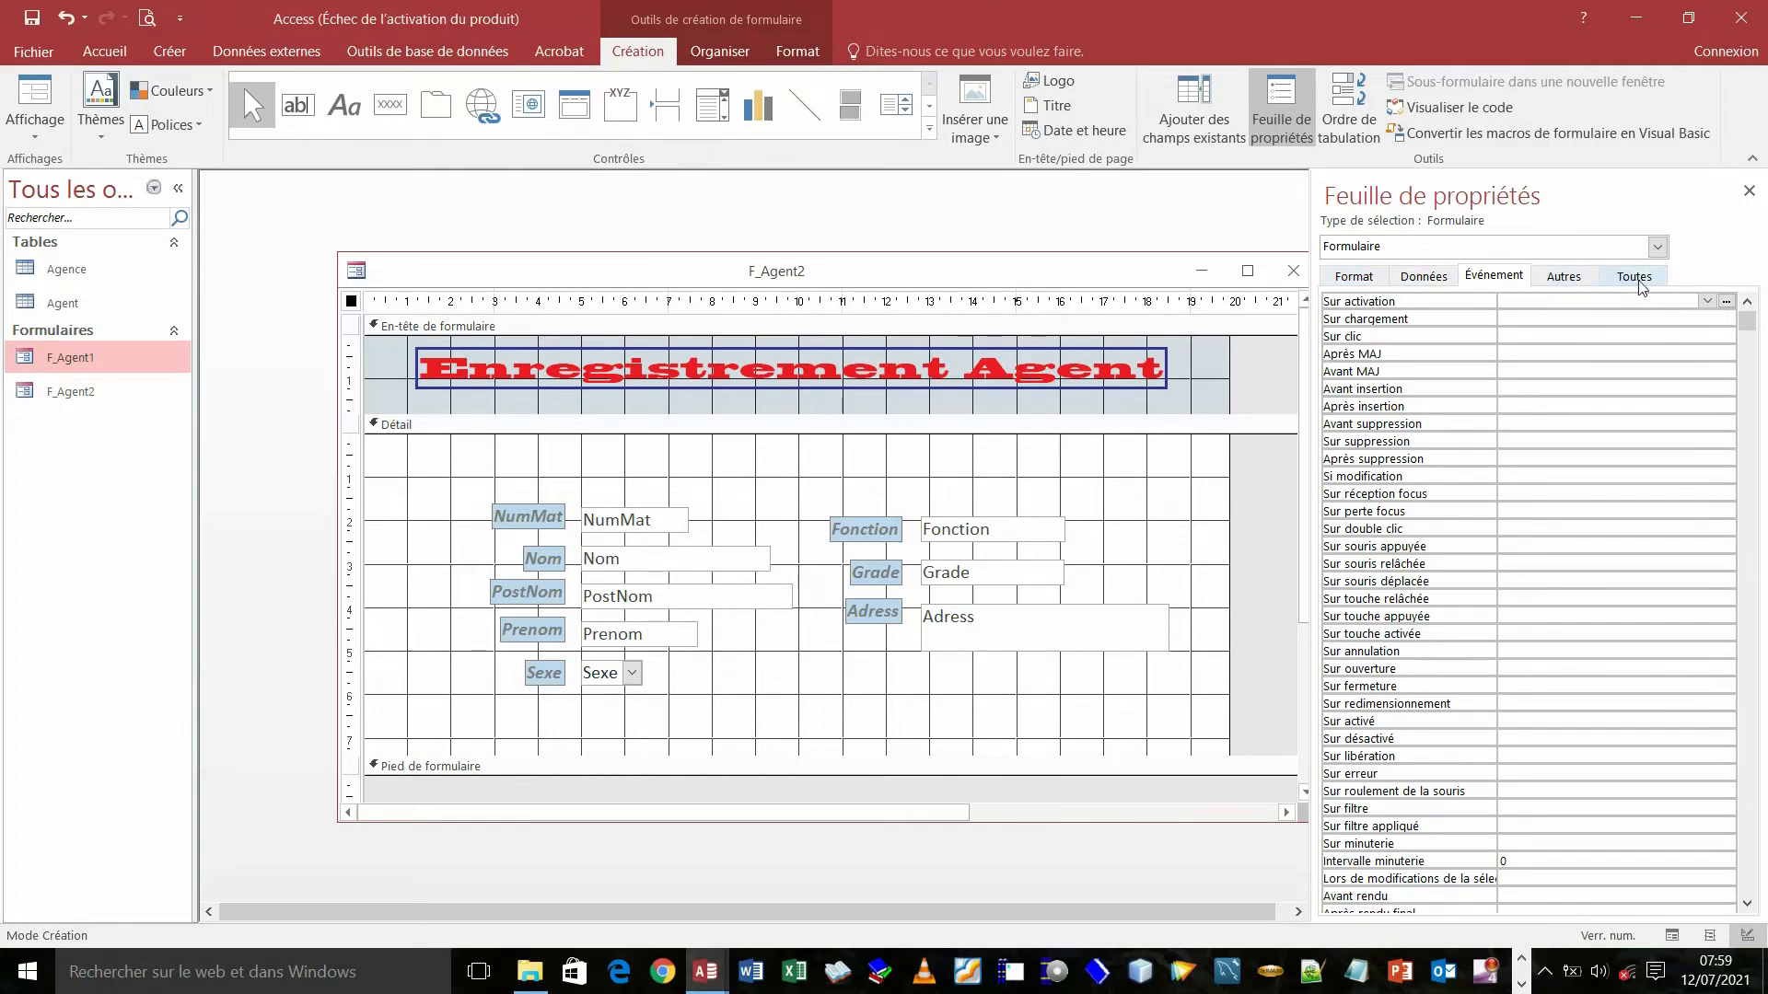
# - Review the Format, Données, Événement, Autres and Toutes property tabs, then return to Form view
pyautogui.click(1353, 277)
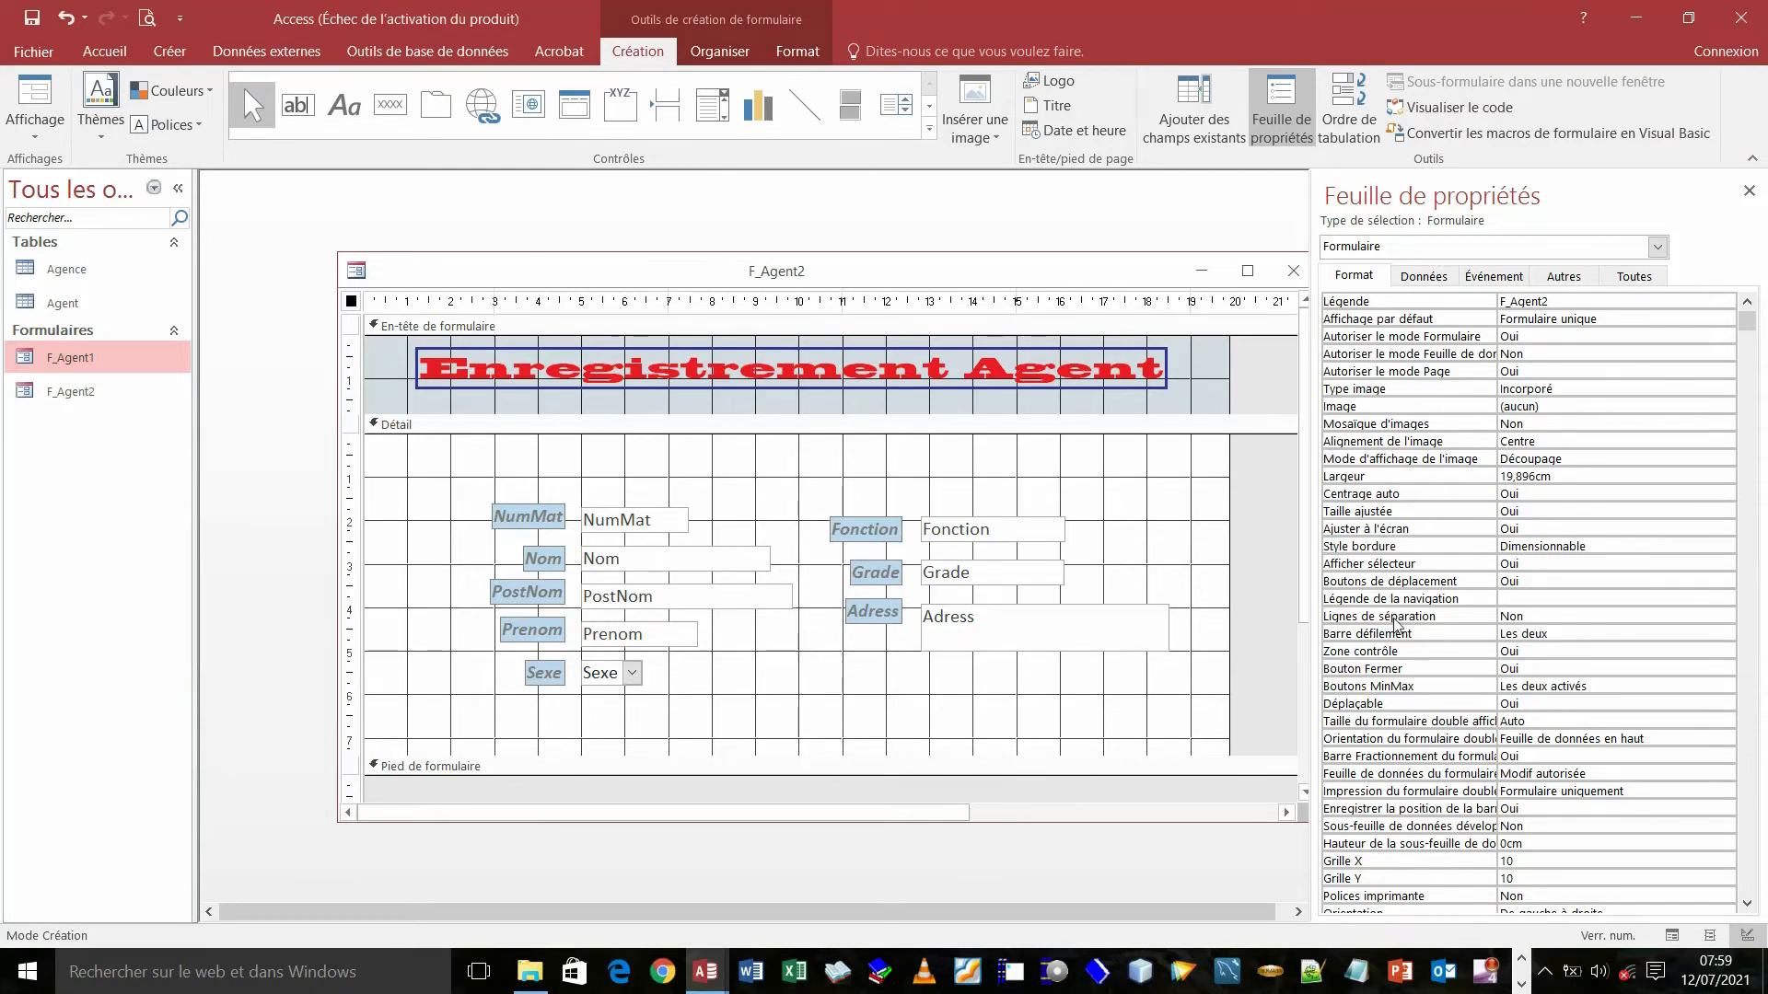
pyautogui.click(1434, 278)
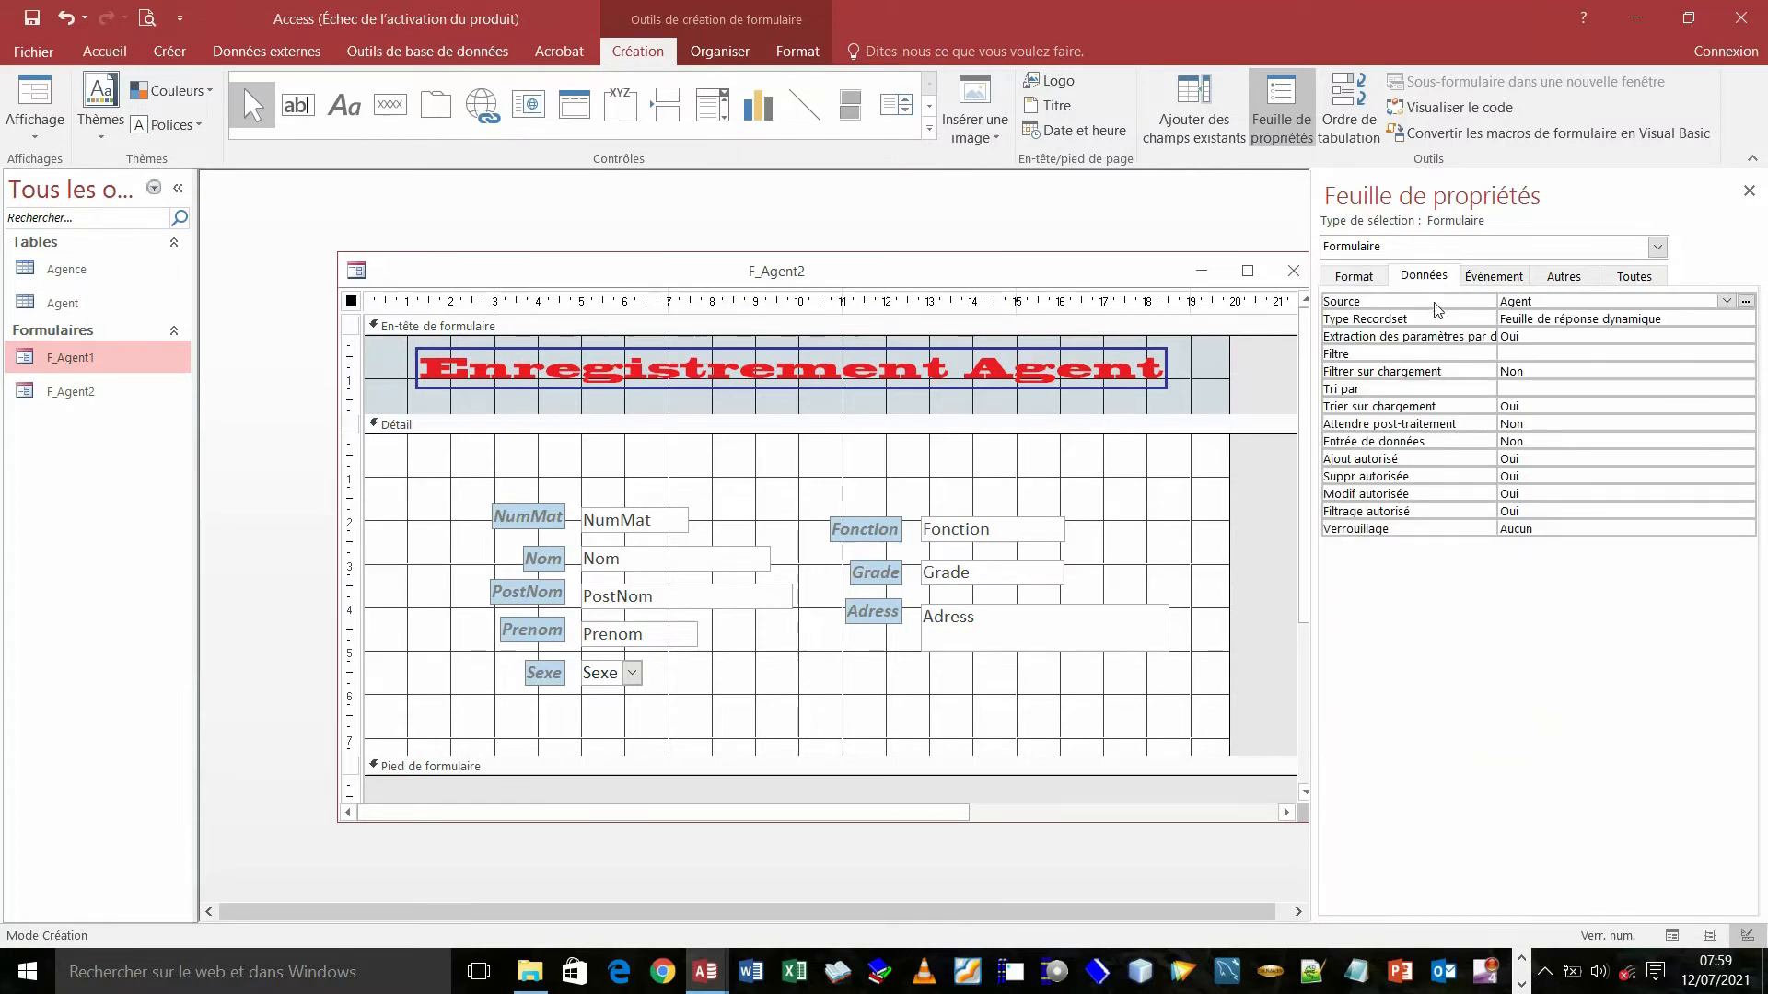
pyautogui.click(1479, 280)
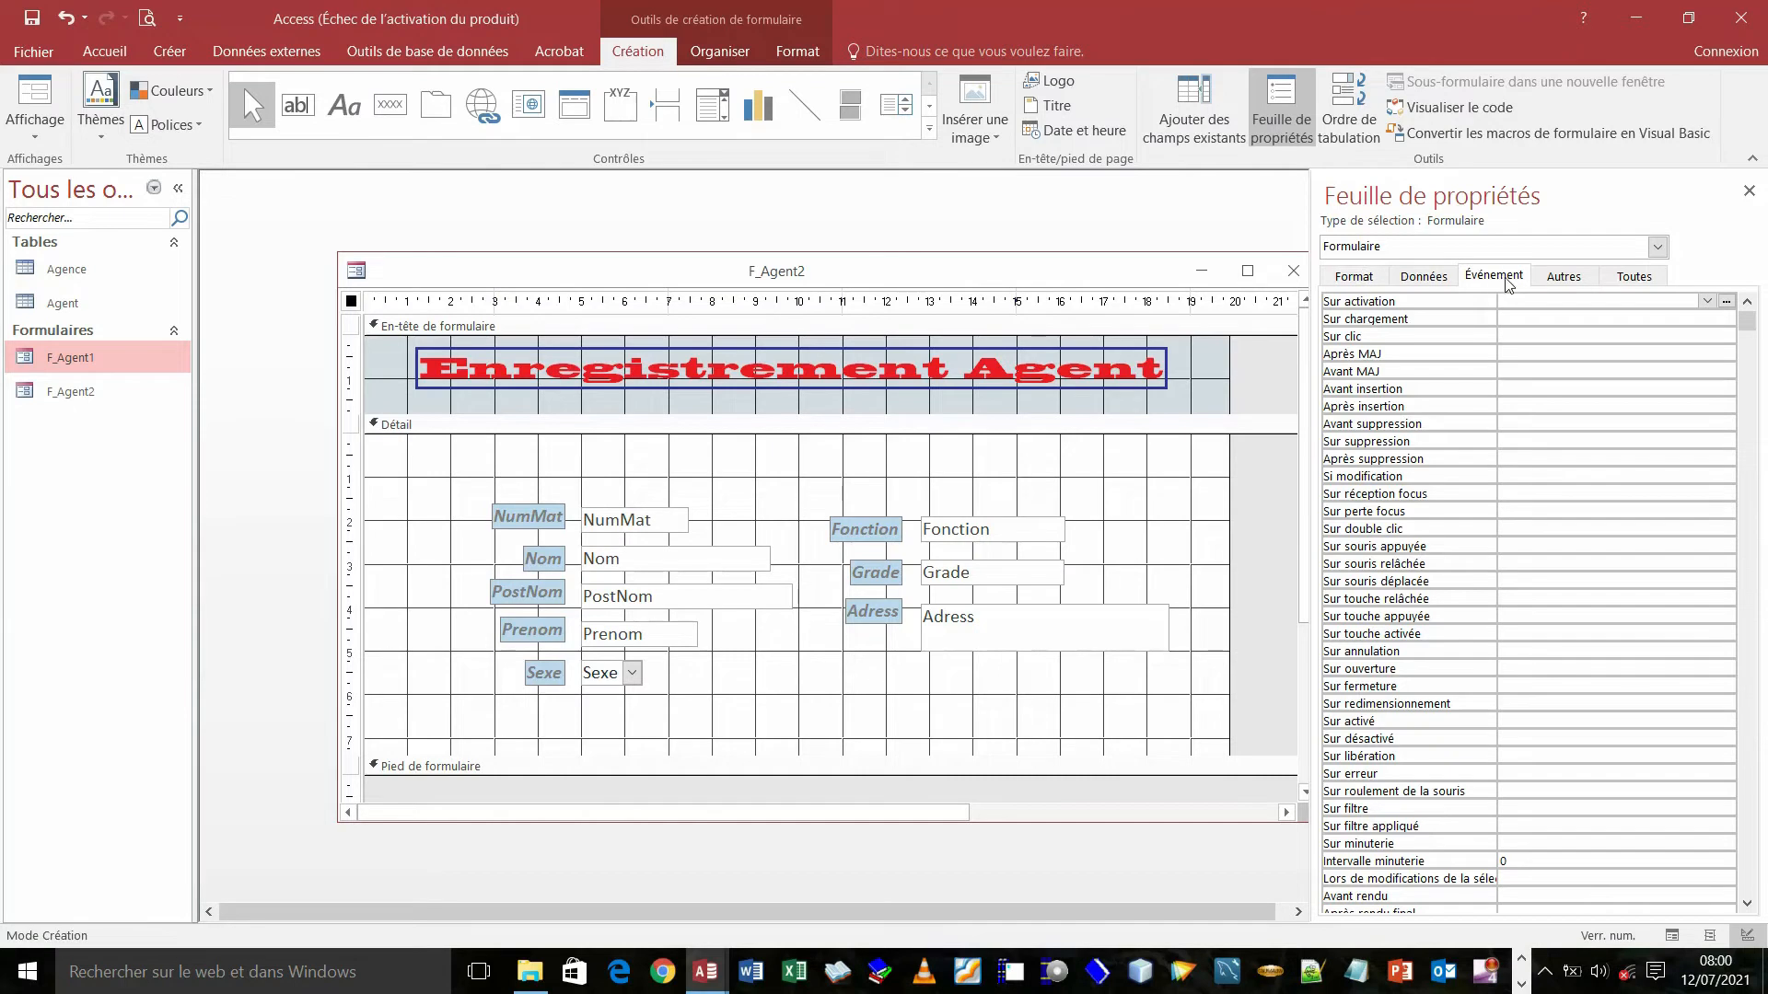
pyautogui.click(1567, 279)
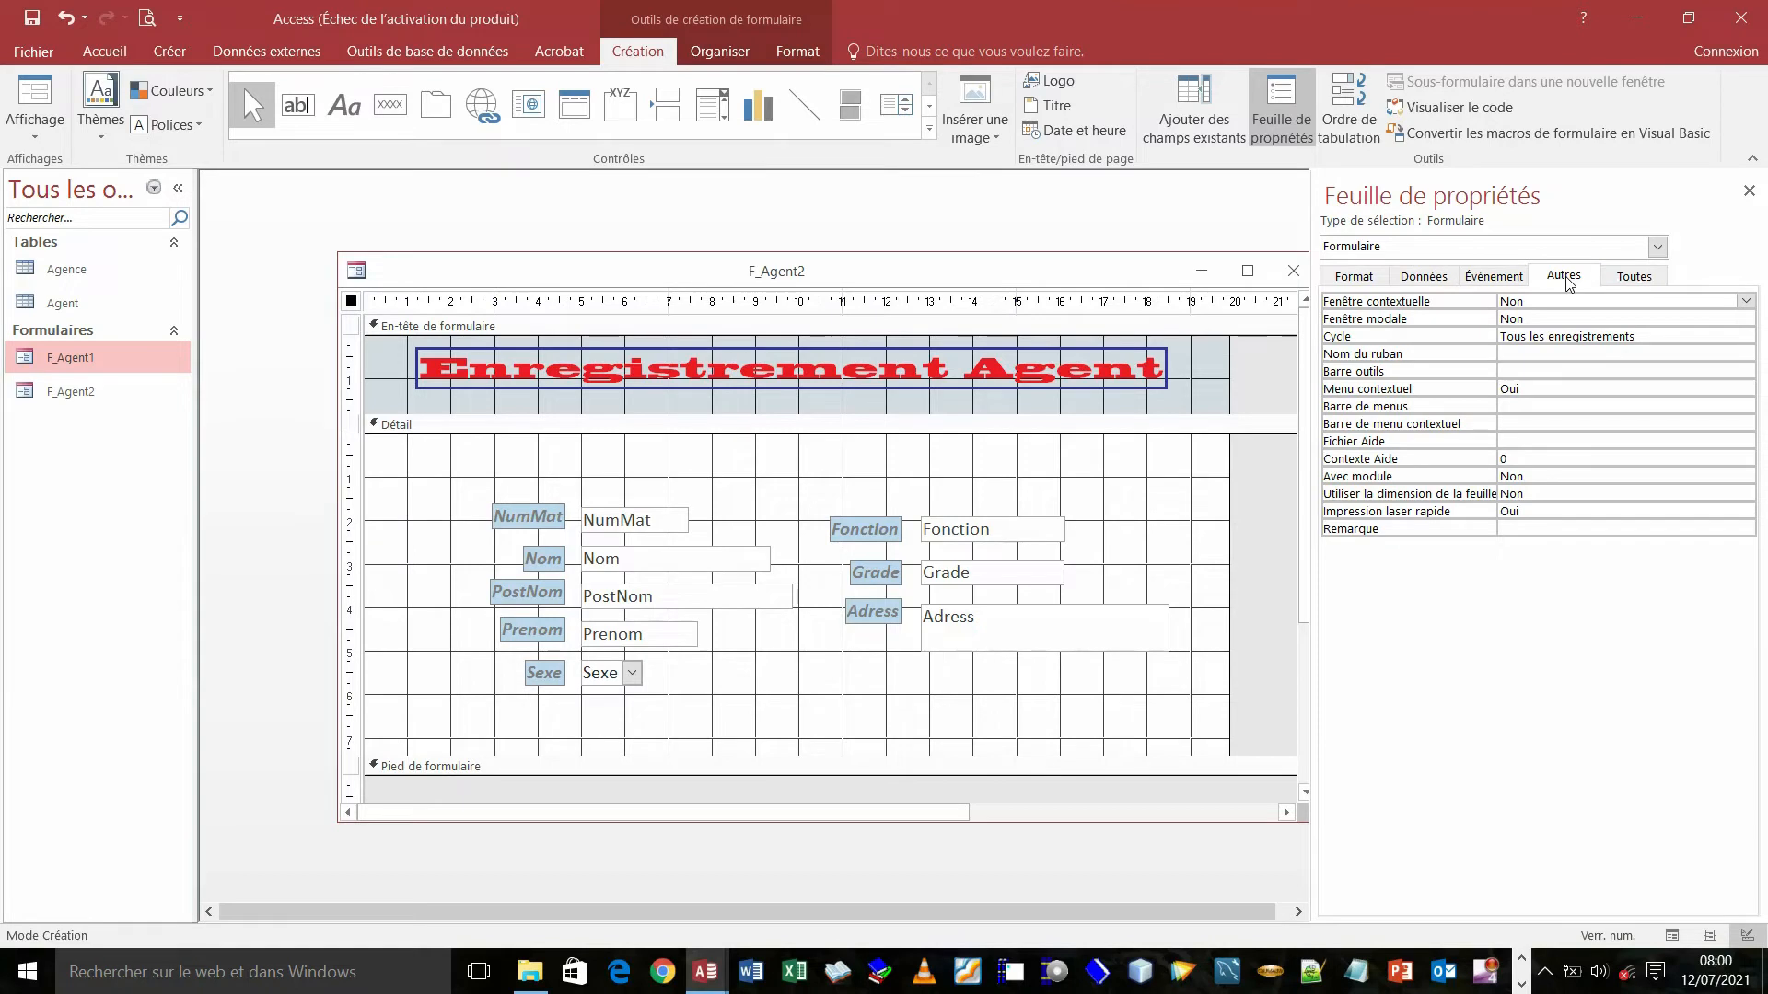
pyautogui.click(1635, 276)
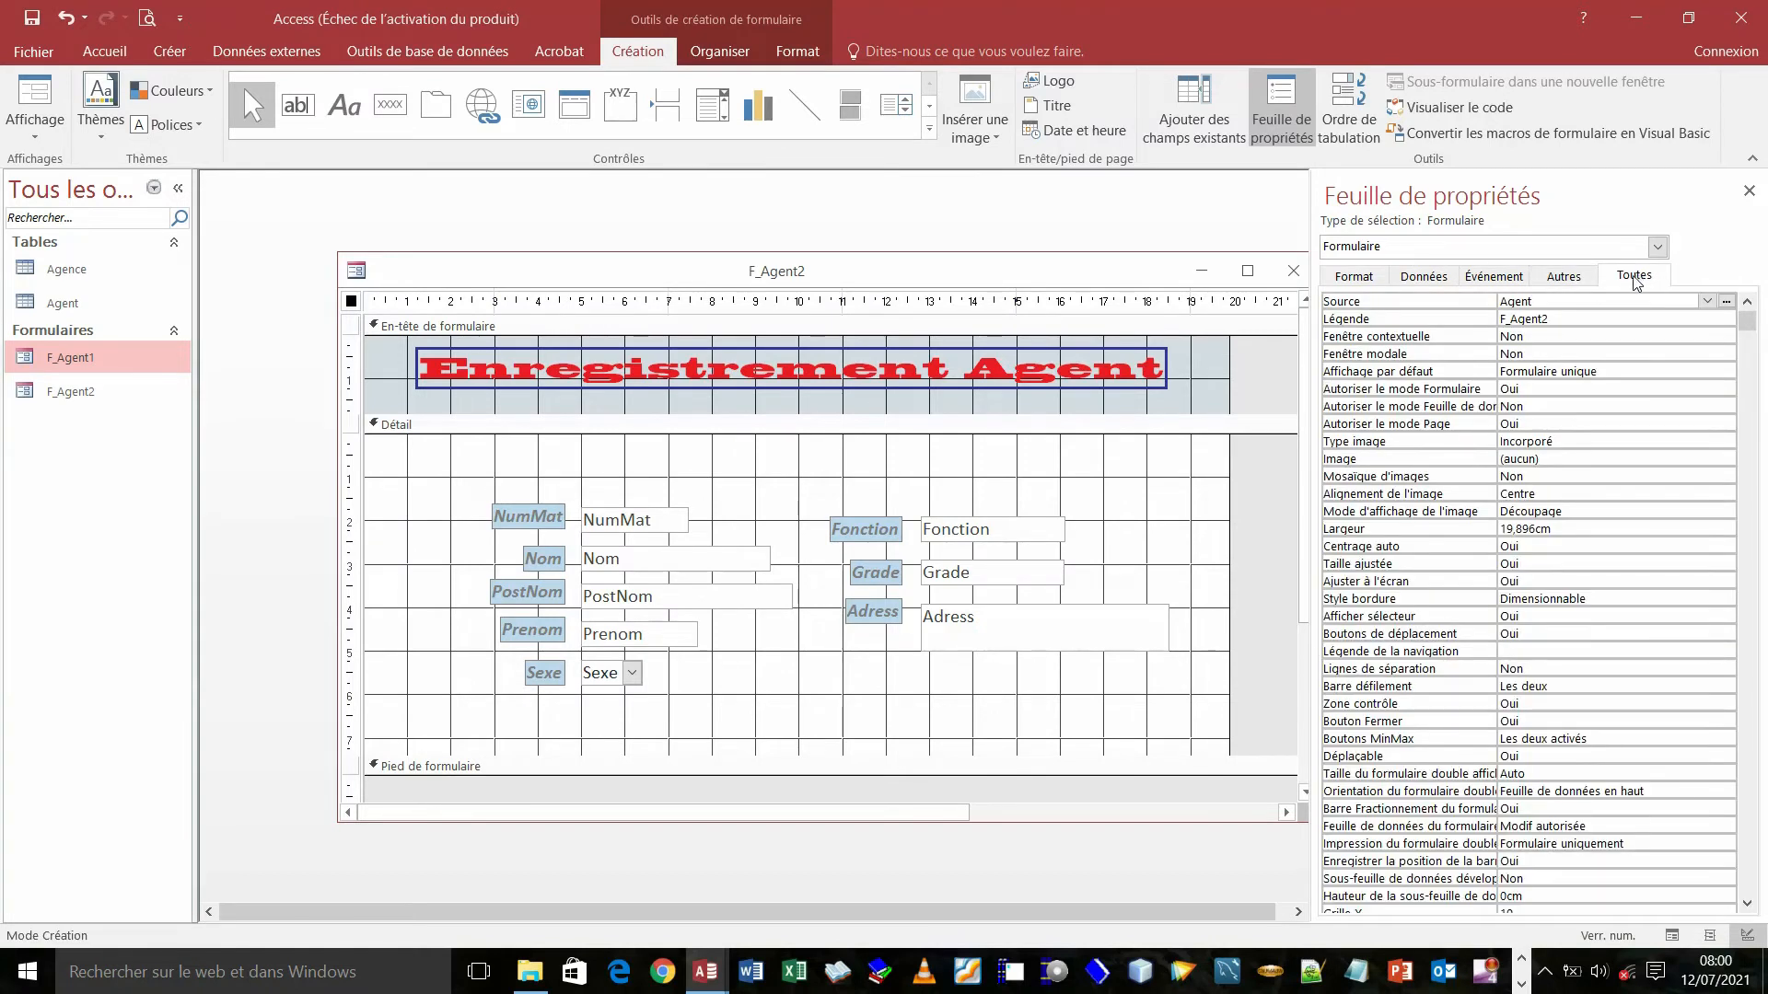
pyautogui.click(1353, 279)
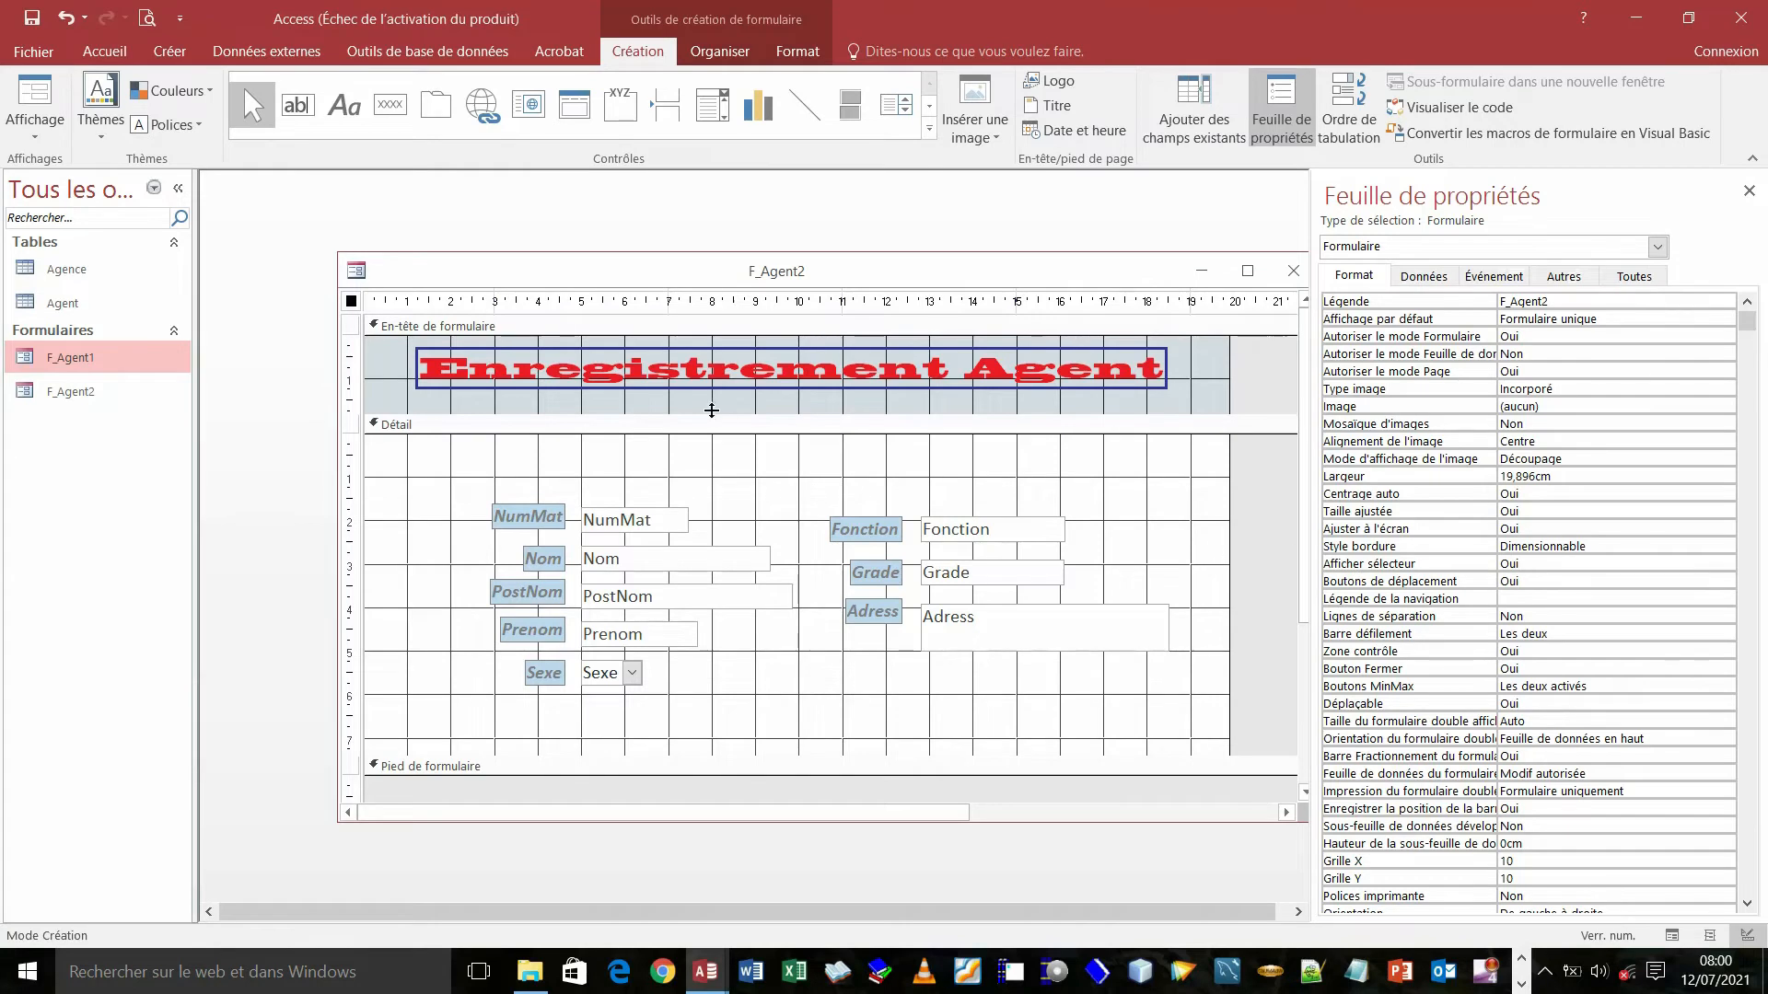
pyautogui.click(24, 97)
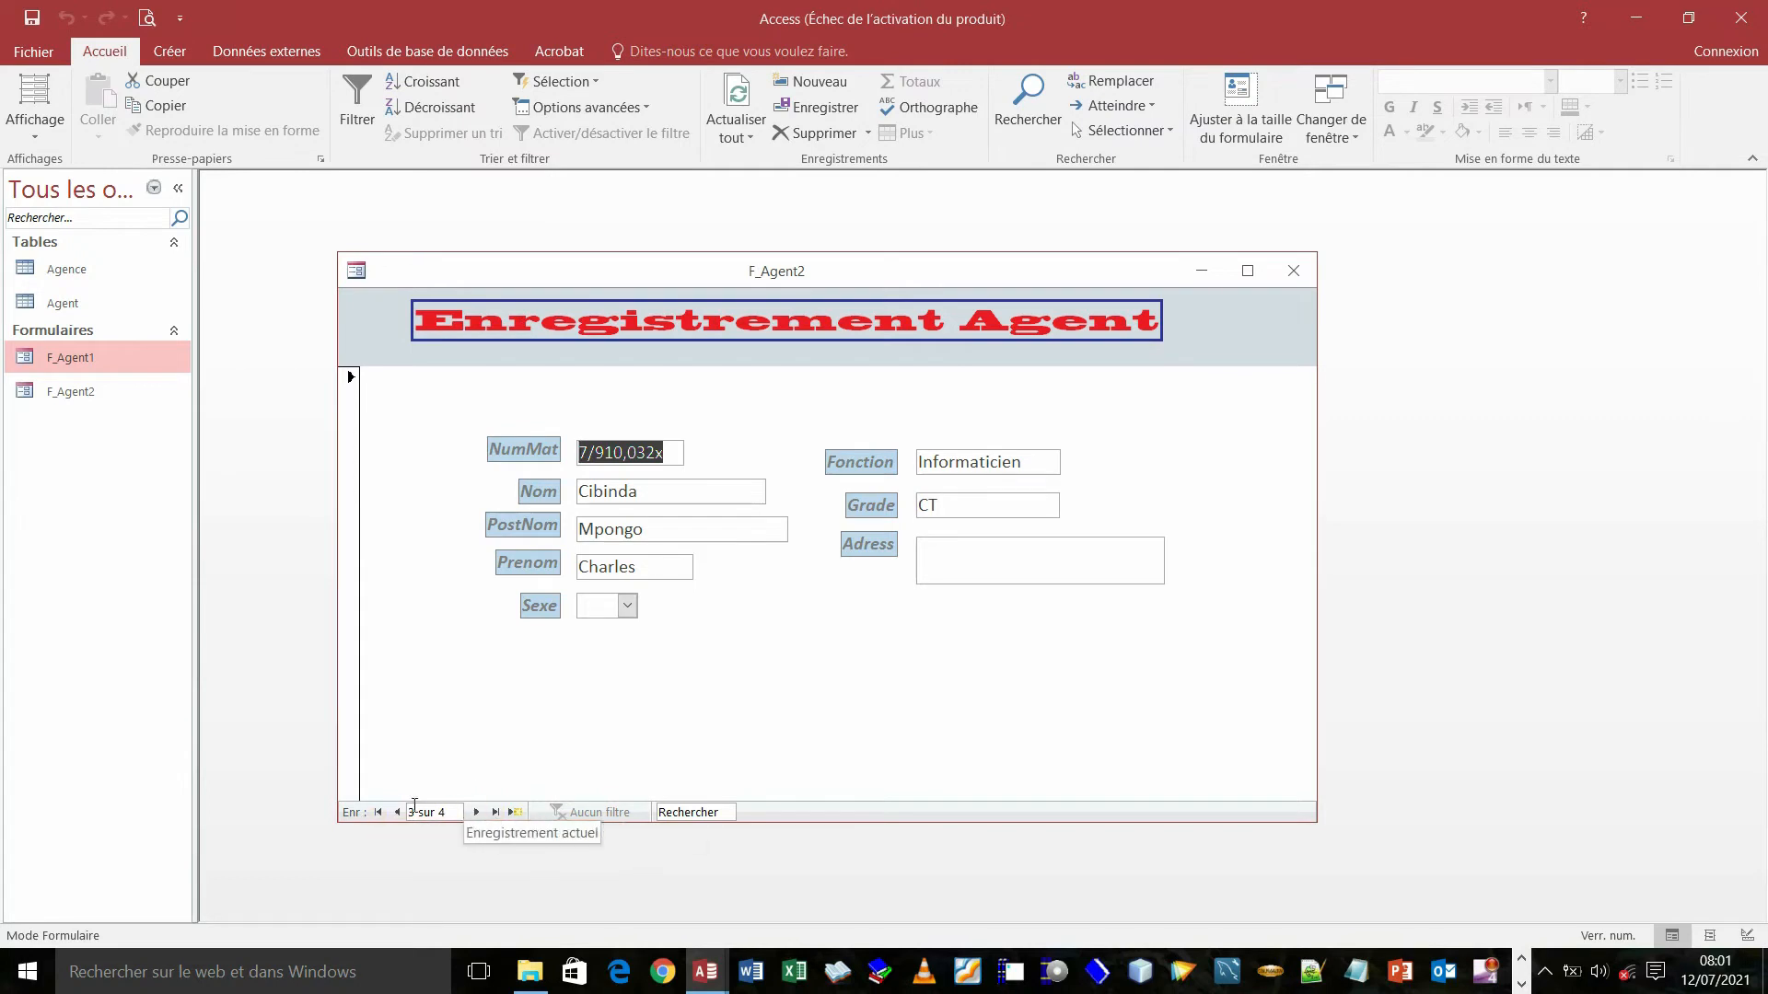
# - Page forward to the blank new record and back to agent record 3 of 4
pyautogui.click(478, 812)
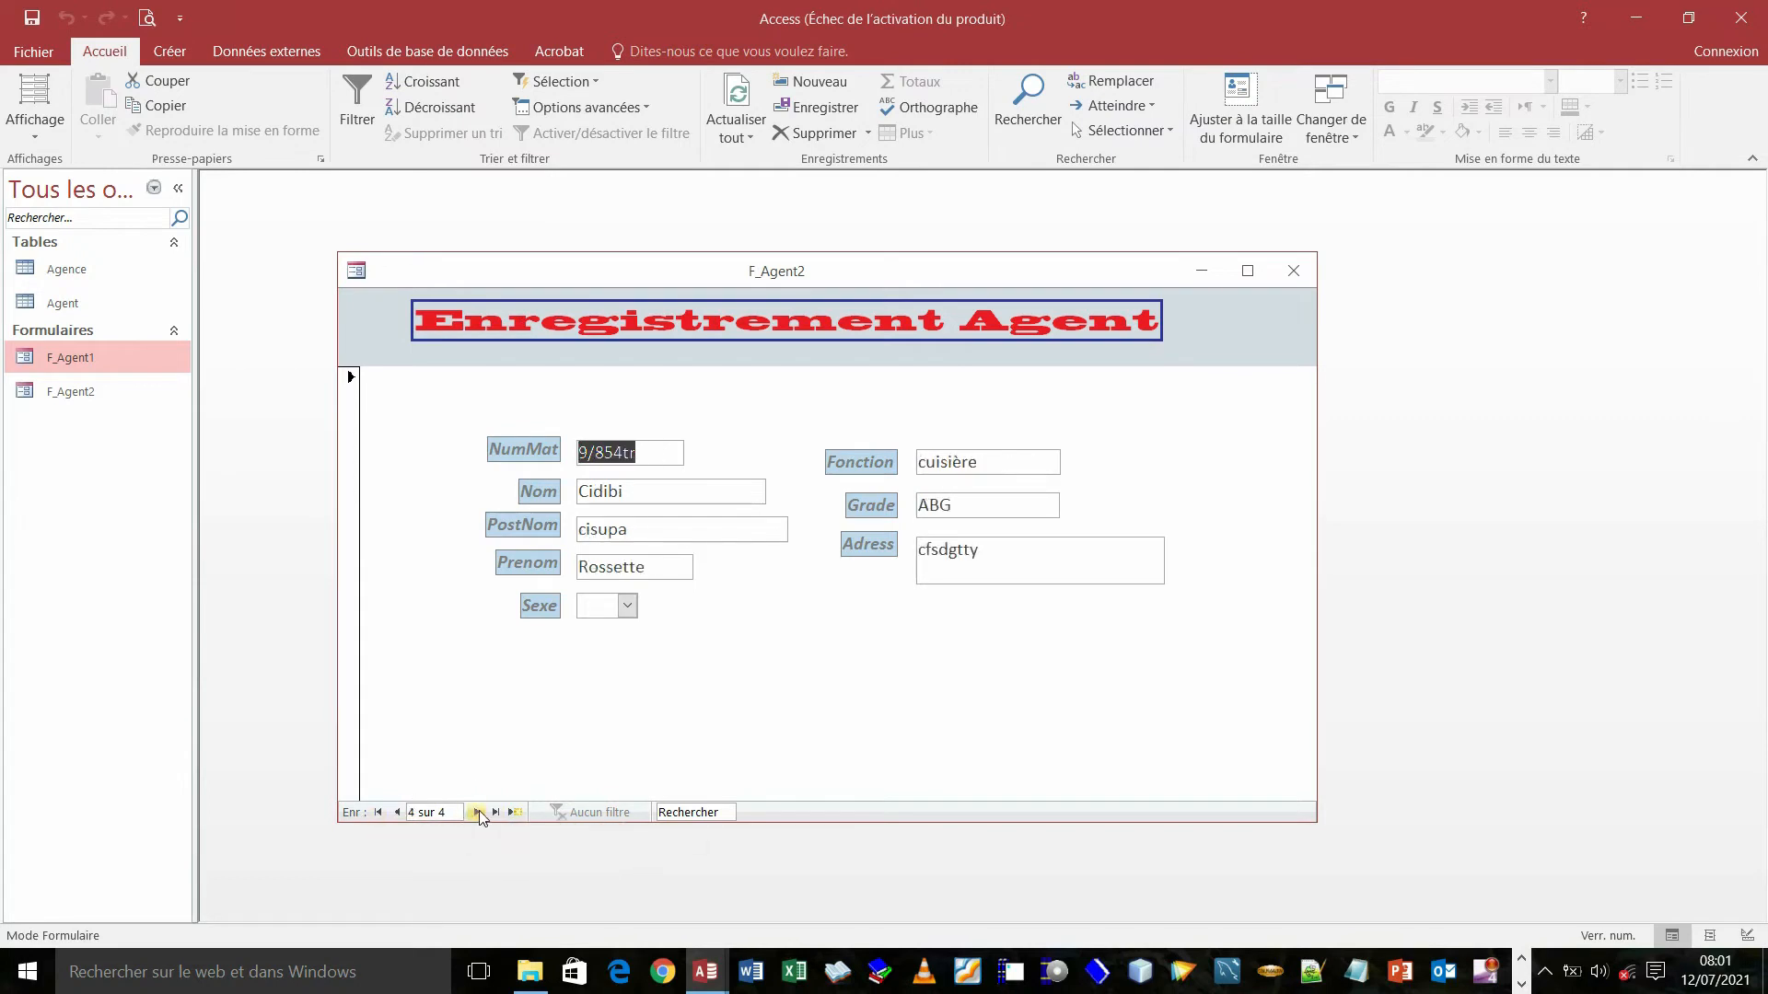
pyautogui.click(478, 812)
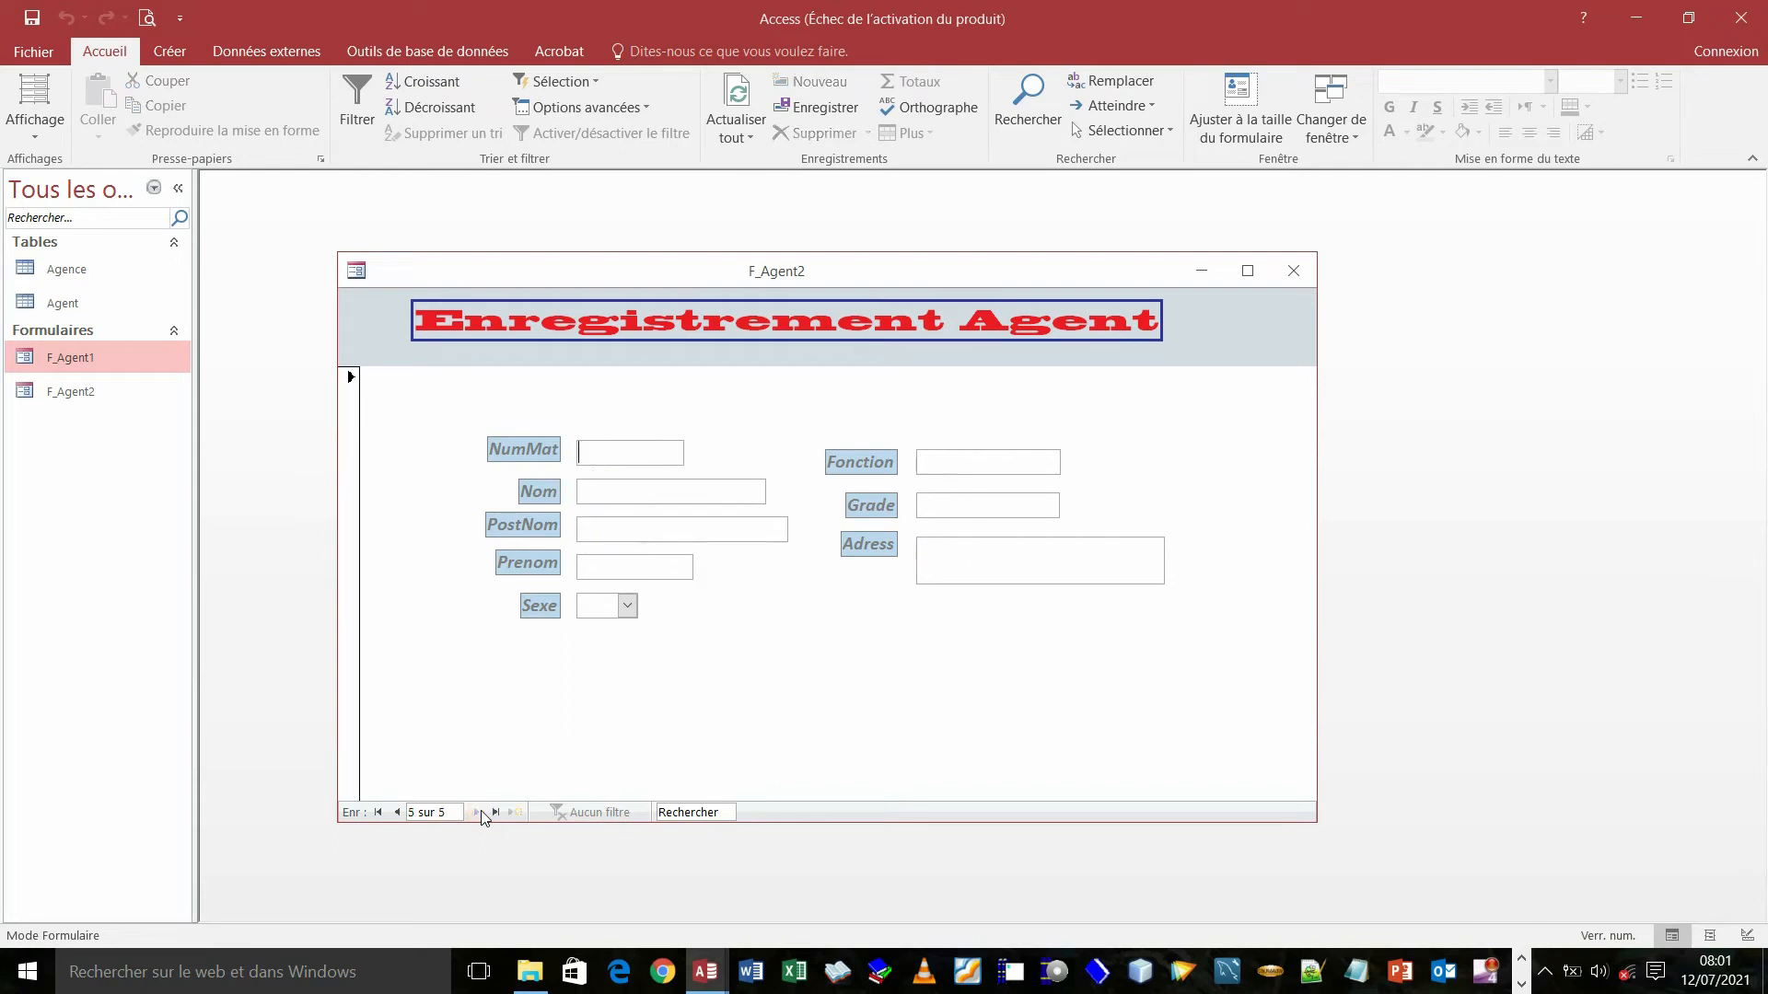
pyautogui.click(397, 812)
pyautogui.click(397, 812)
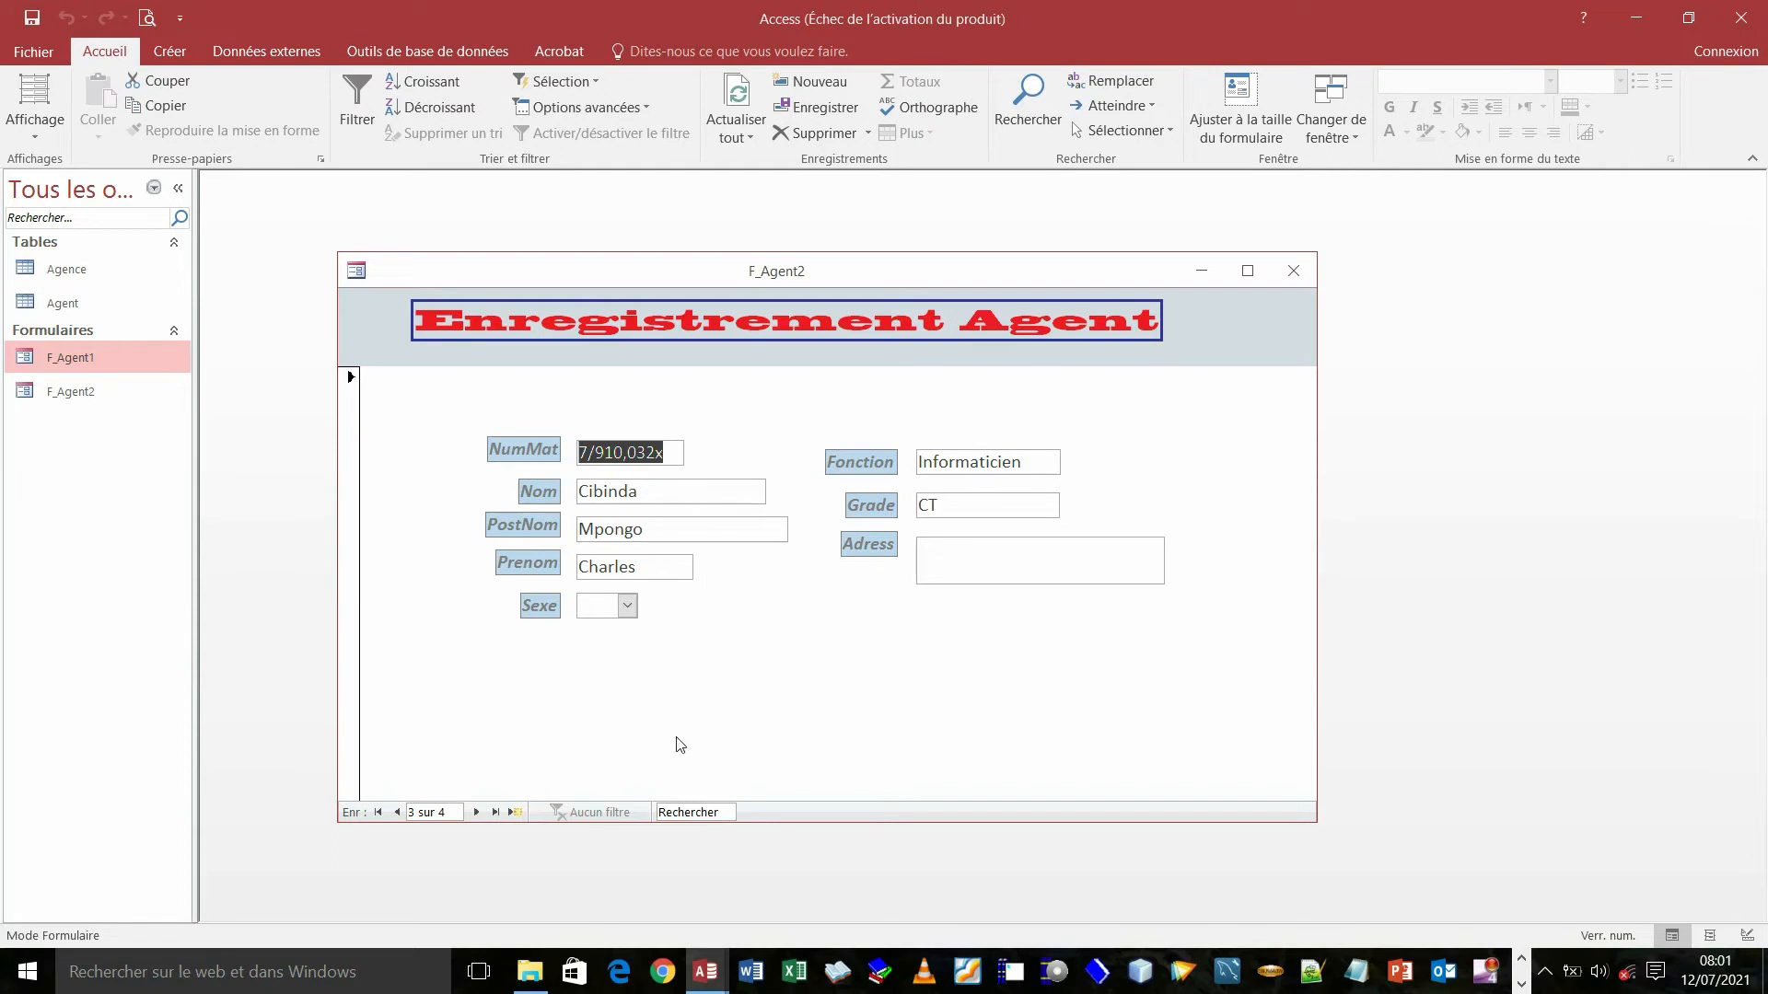
pyautogui.moveTo(711, 985)
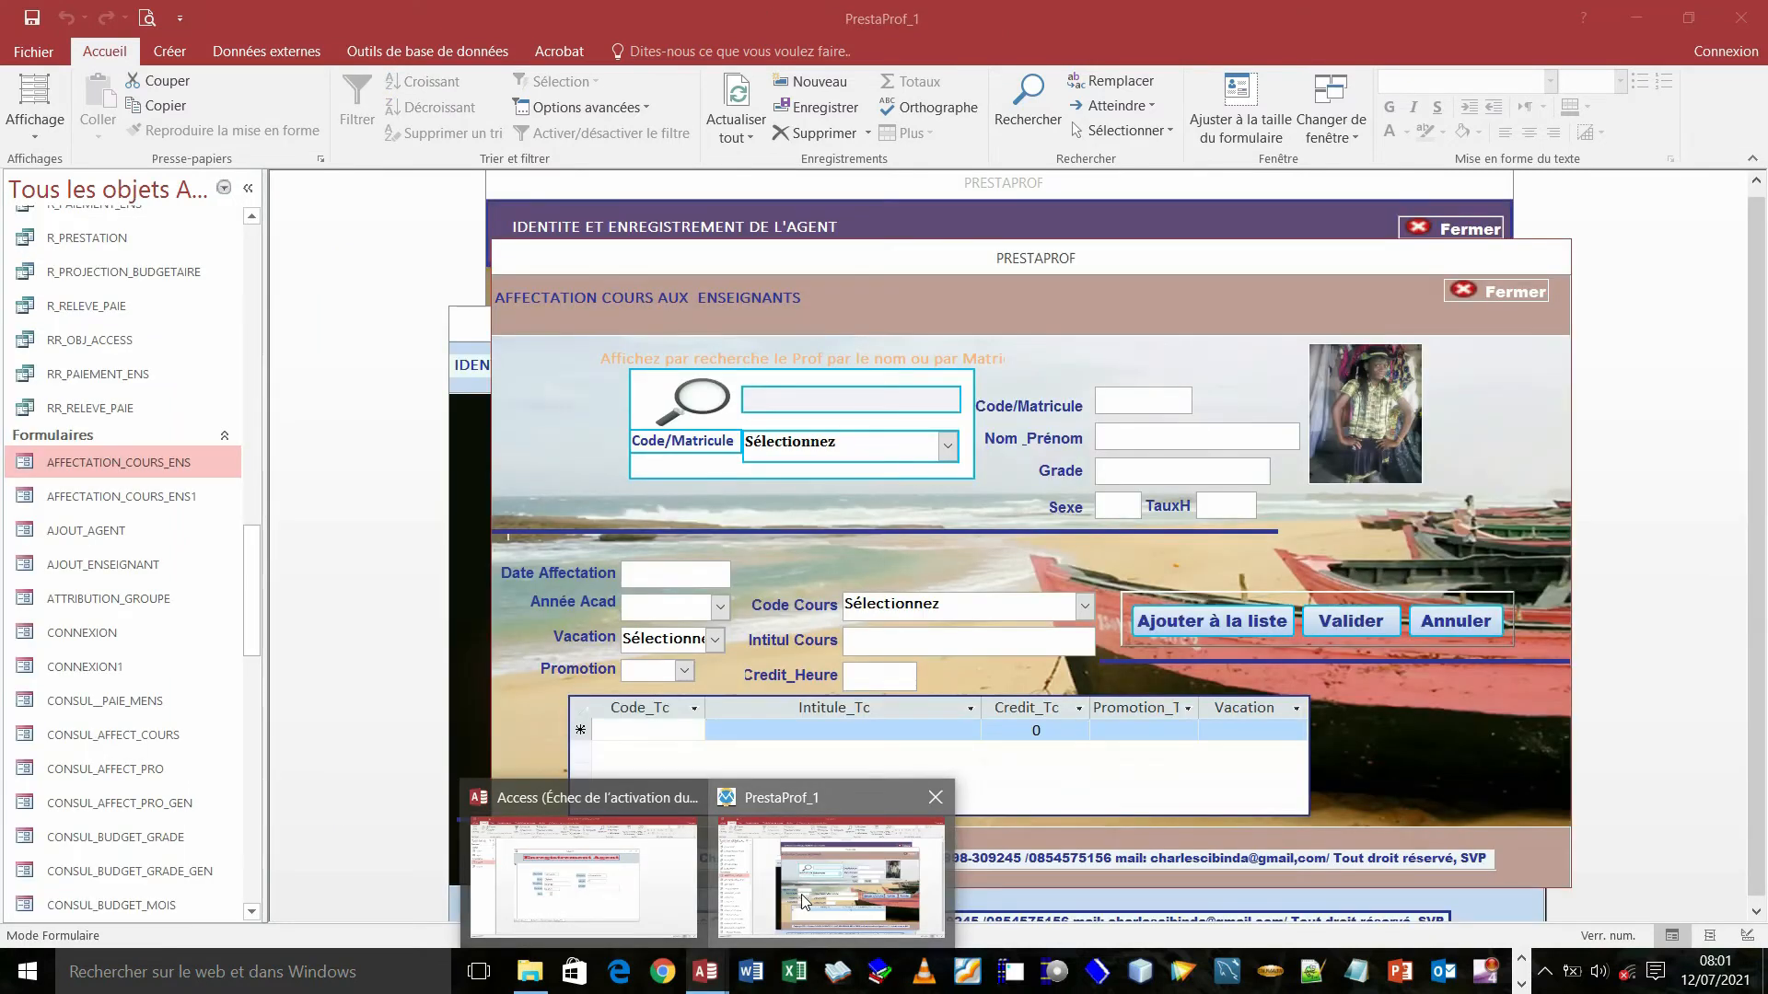
# - In PrestaProf_1, move the course assignment form aside and close it
pyautogui.click(804, 902)
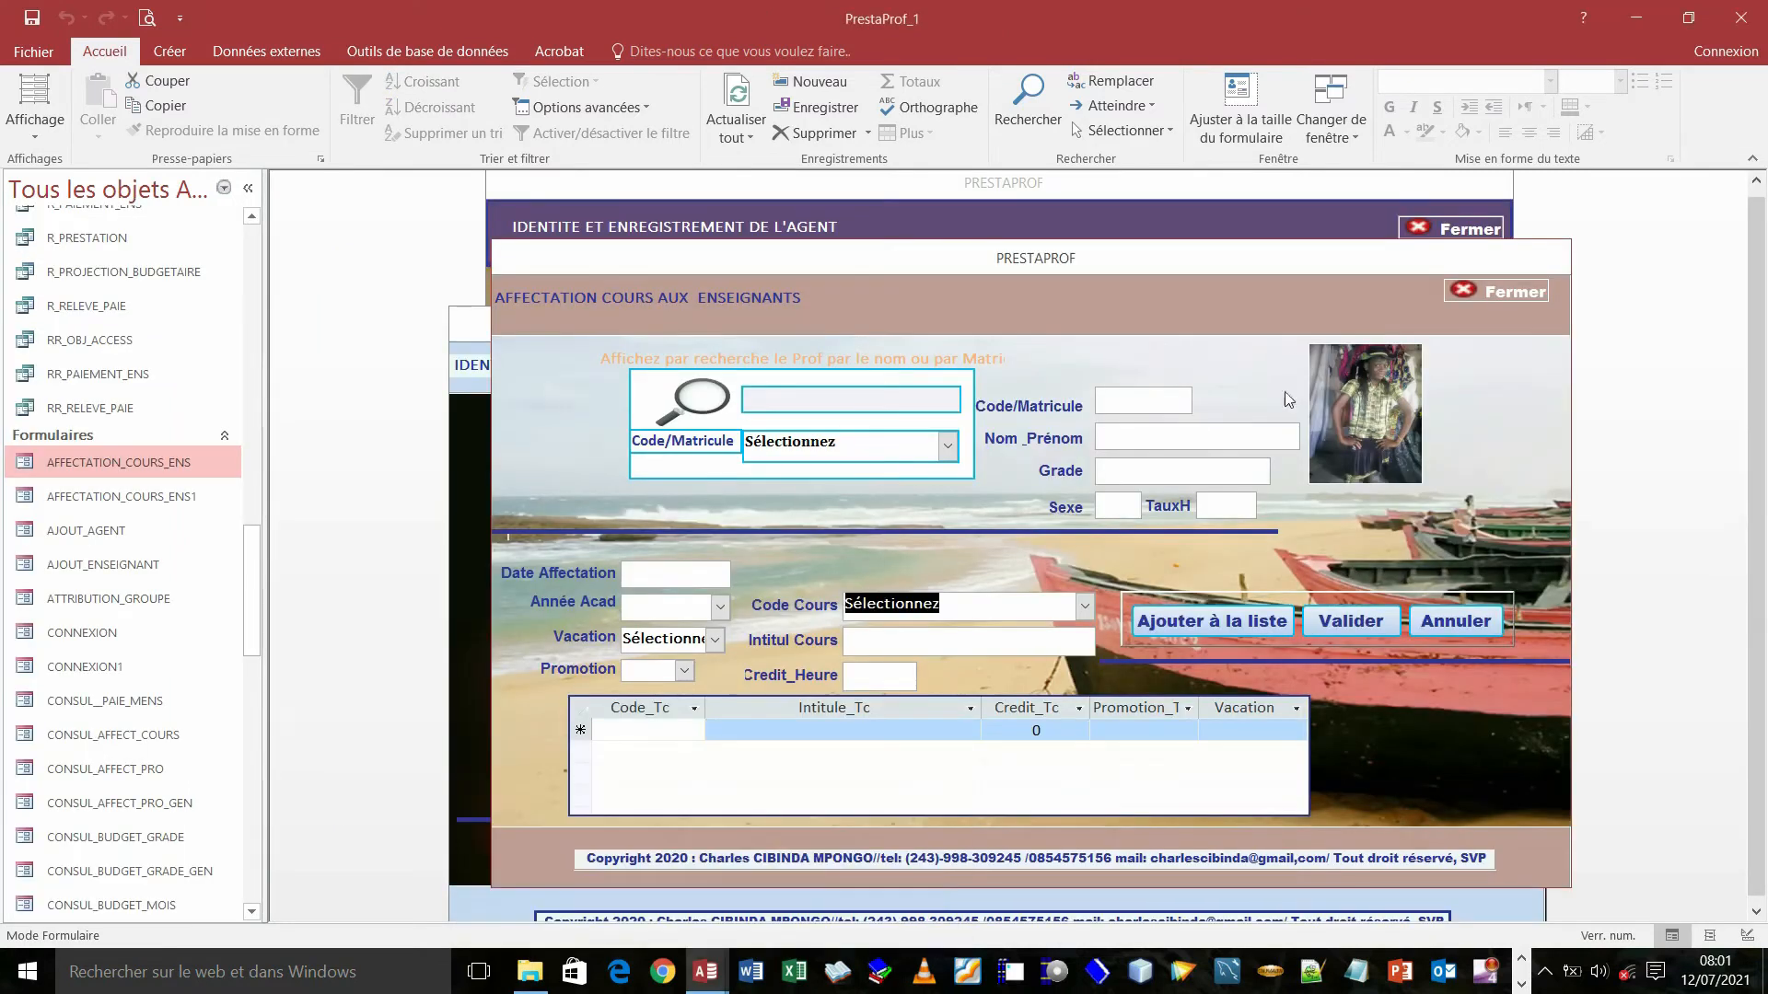
pyautogui.moveTo(1239, 263); pyautogui.dragTo(1071, 358)
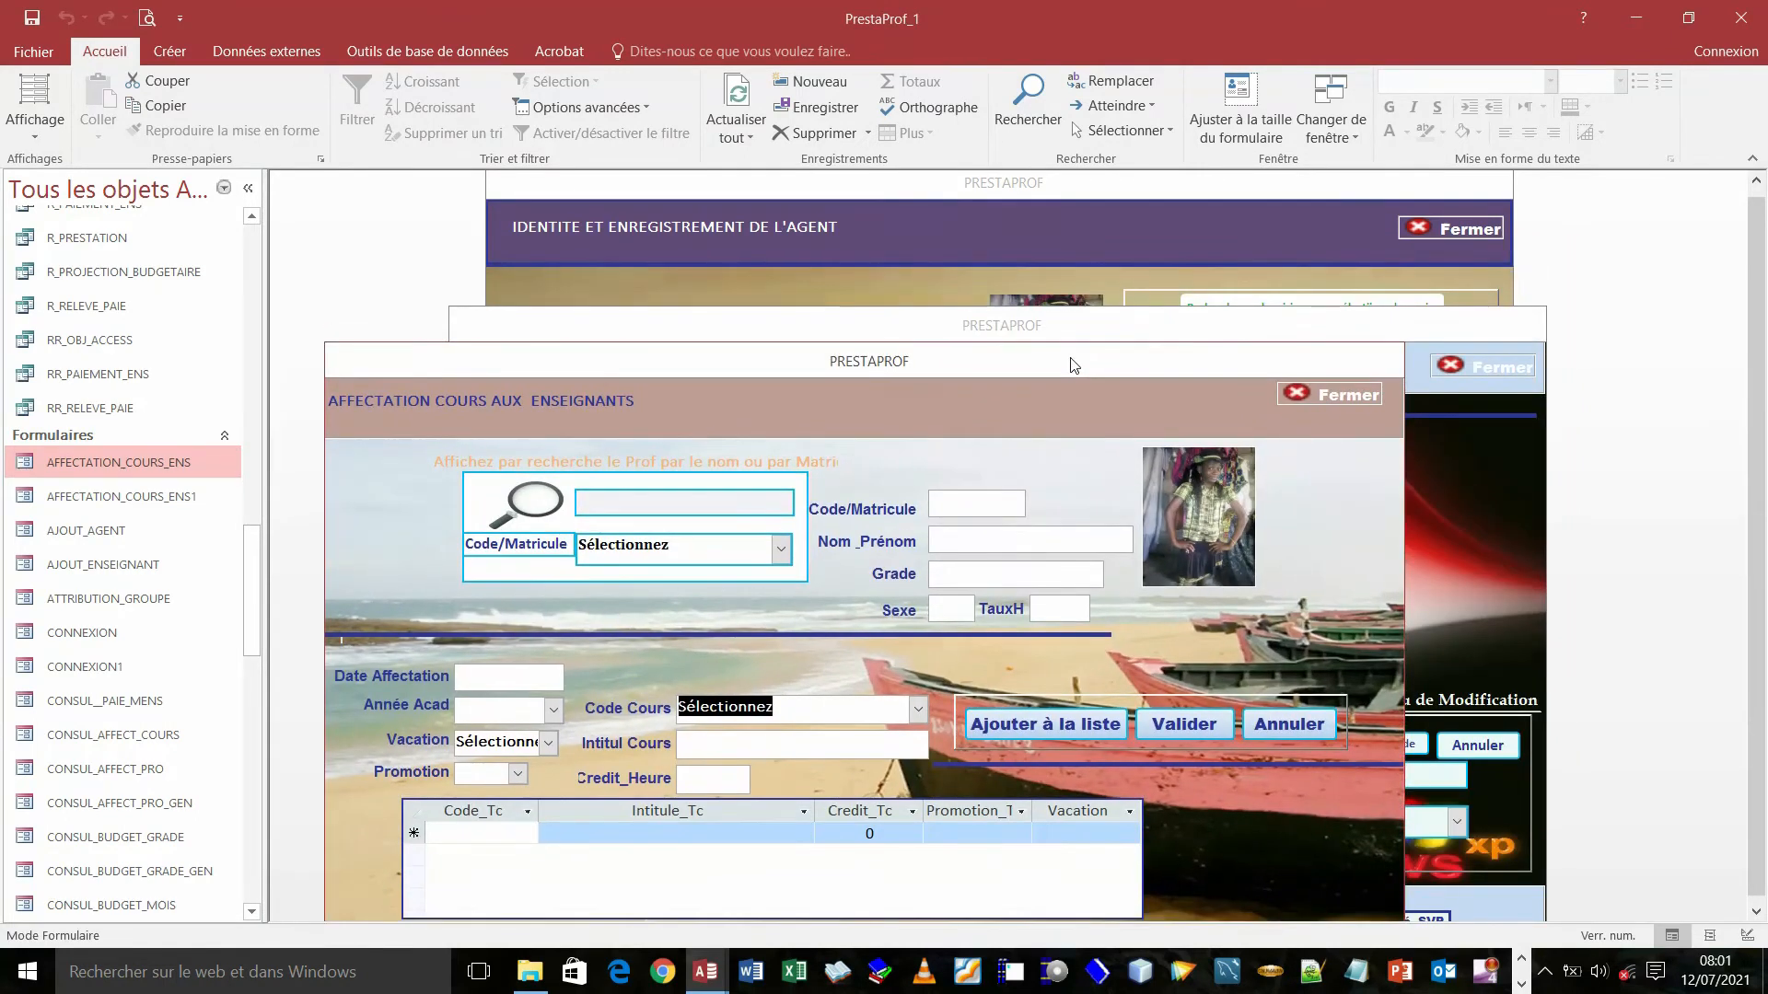
pyautogui.rightClick(1074, 365)
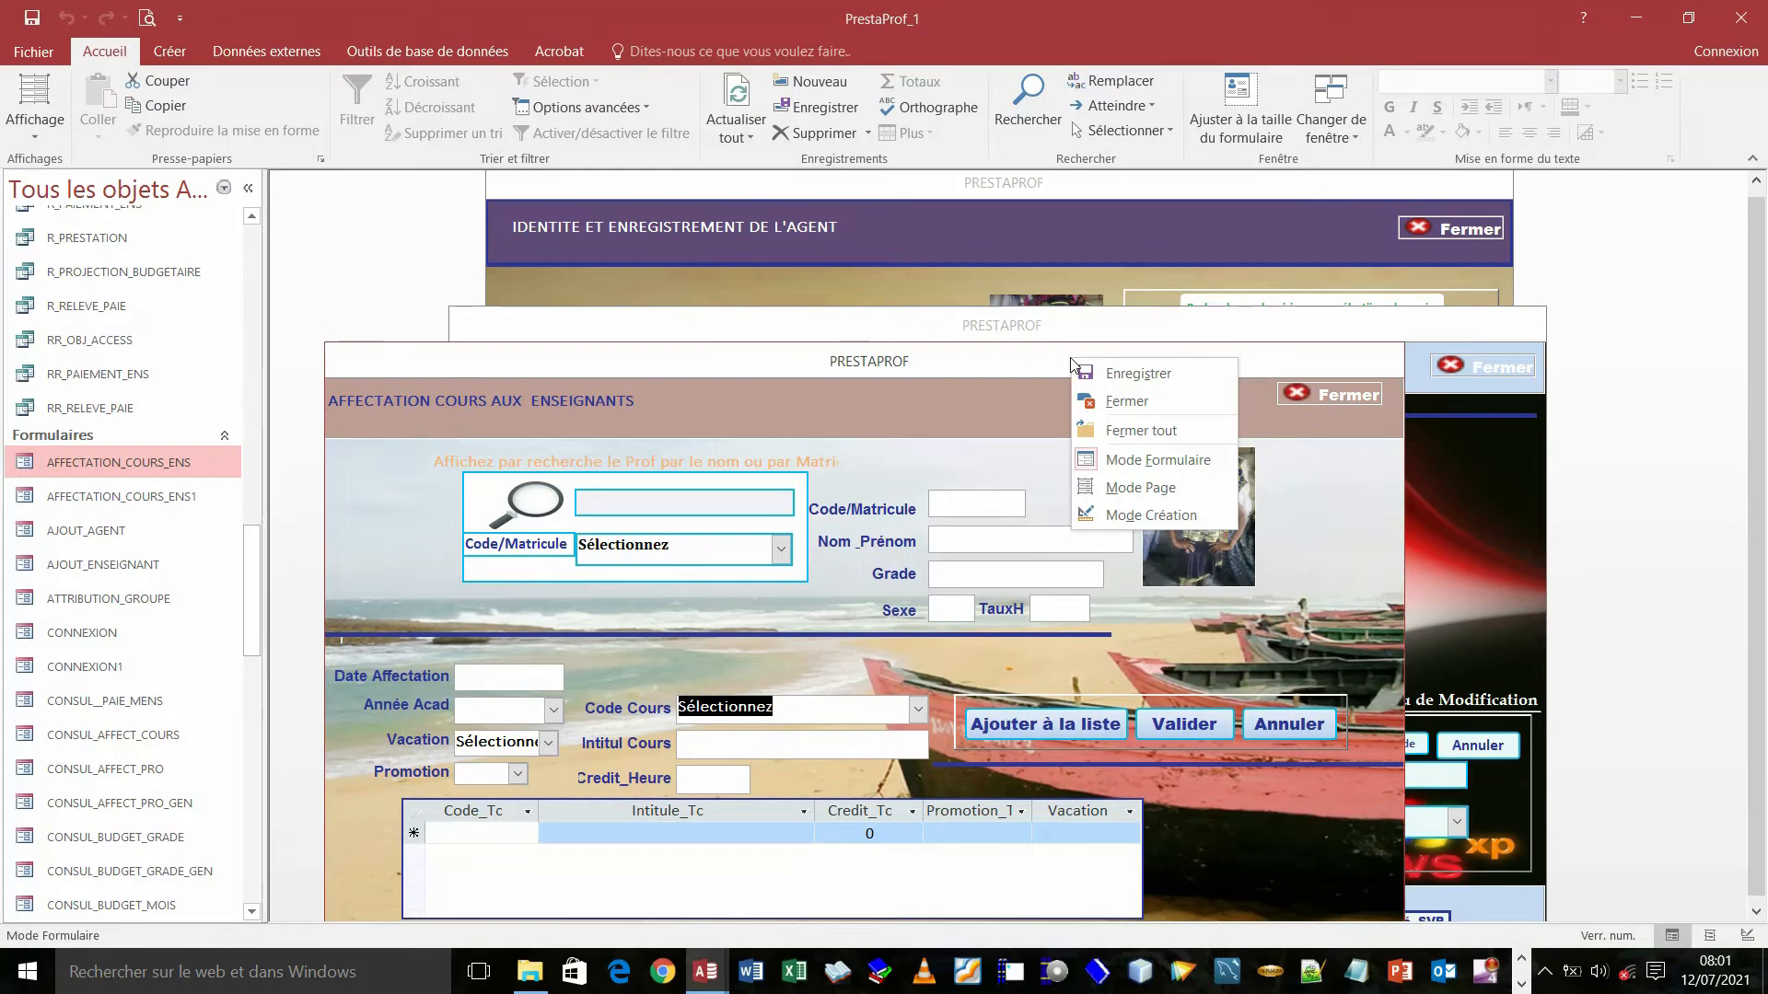
pyautogui.click(1118, 400)
# - Shift the Enseignant form to bring the Agent form forward, then switch to the F_Agent2 database
pyautogui.moveTo(1075, 334); pyautogui.dragTo(1053, 290)
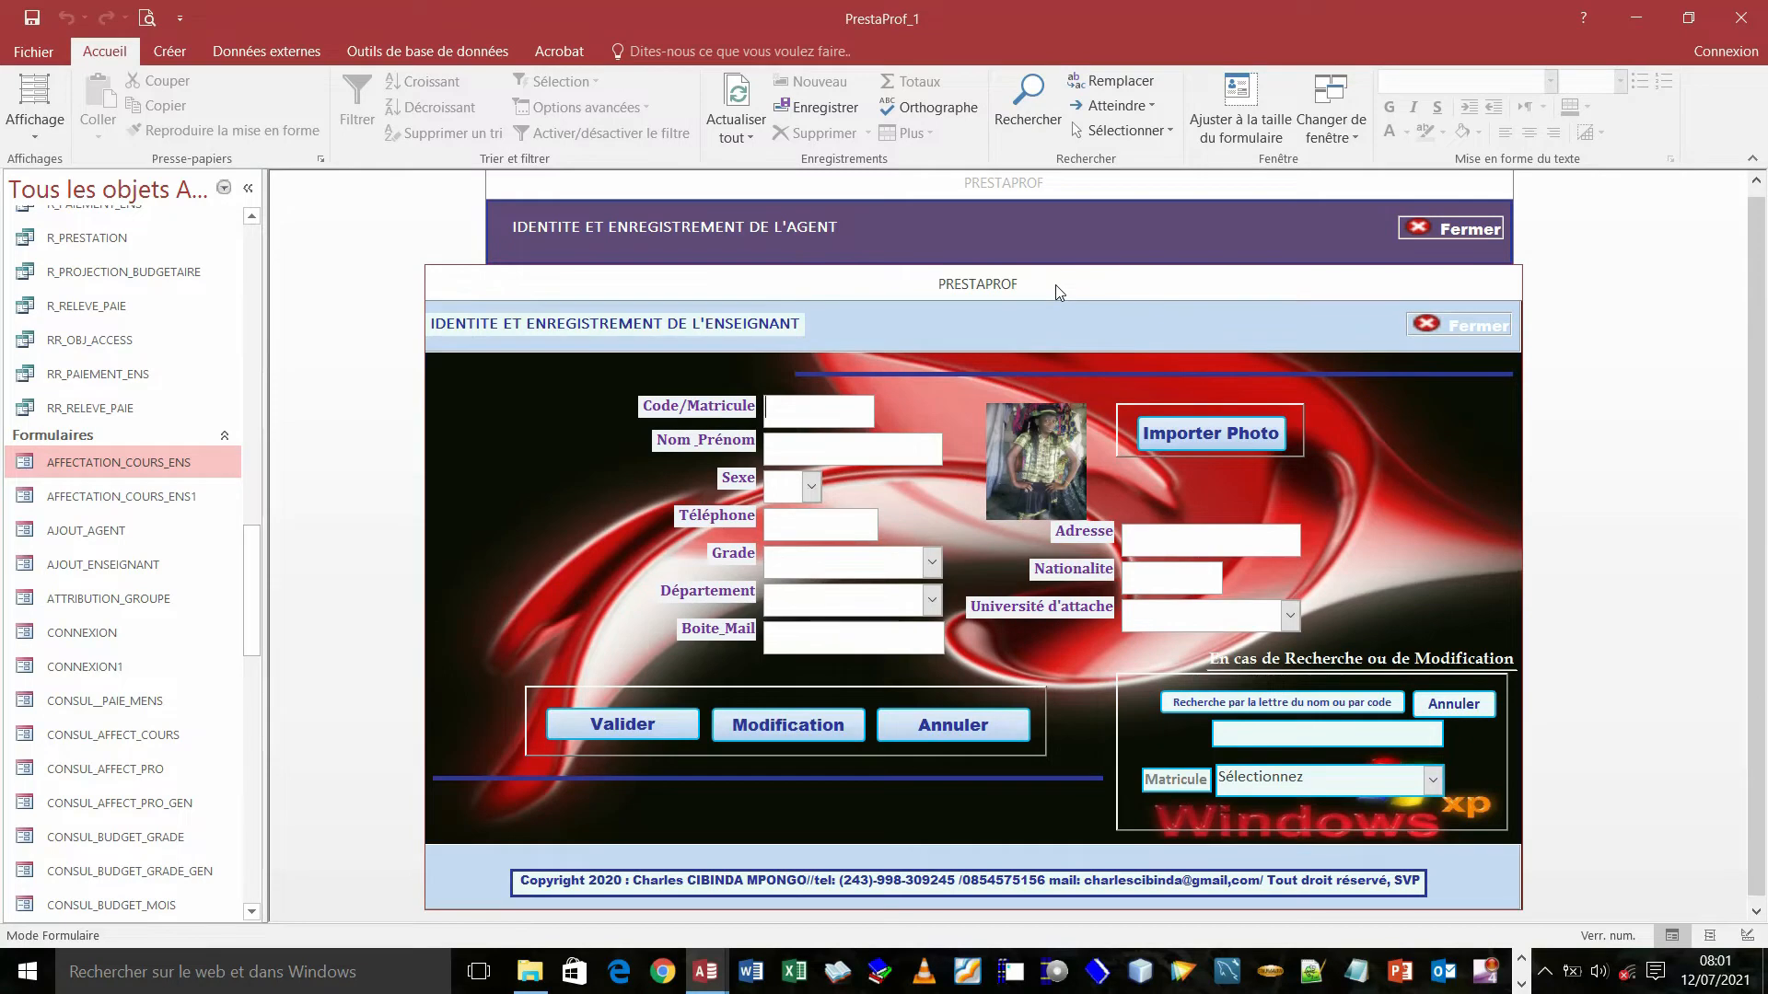
pyautogui.moveTo(1059, 293); pyautogui.dragTo(1071, 225)
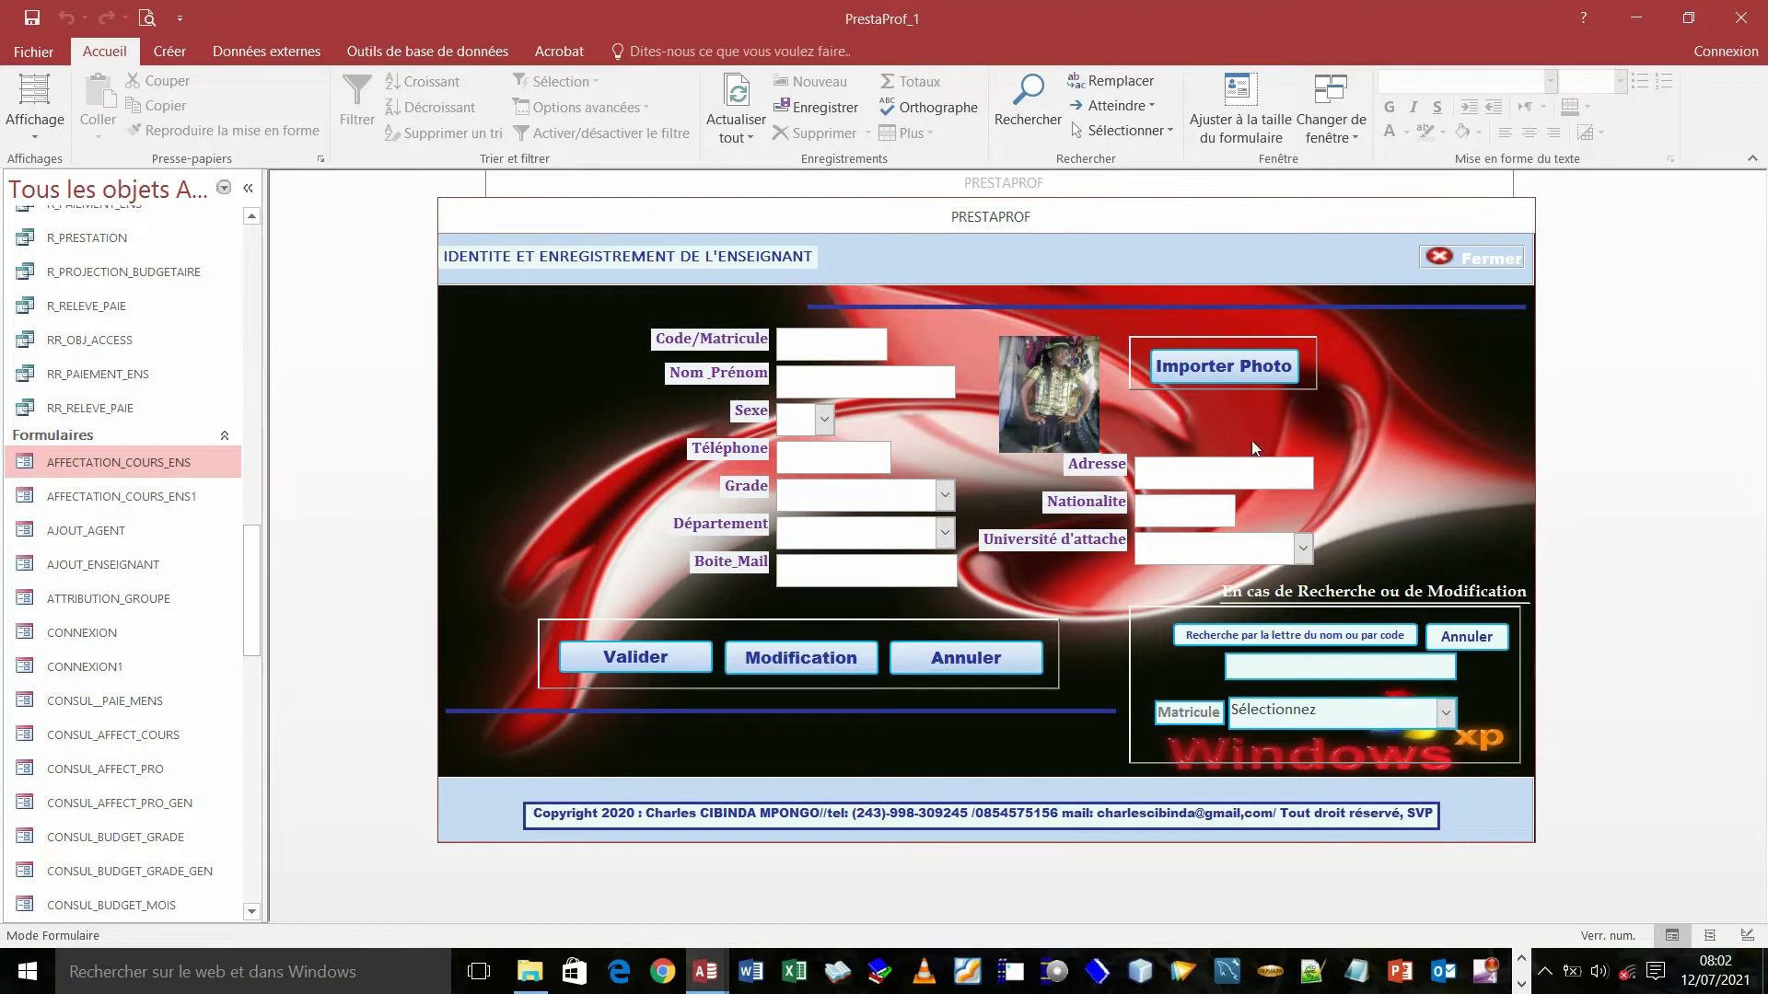
pyautogui.moveTo(1153, 220); pyautogui.dragTo(1141, 282)
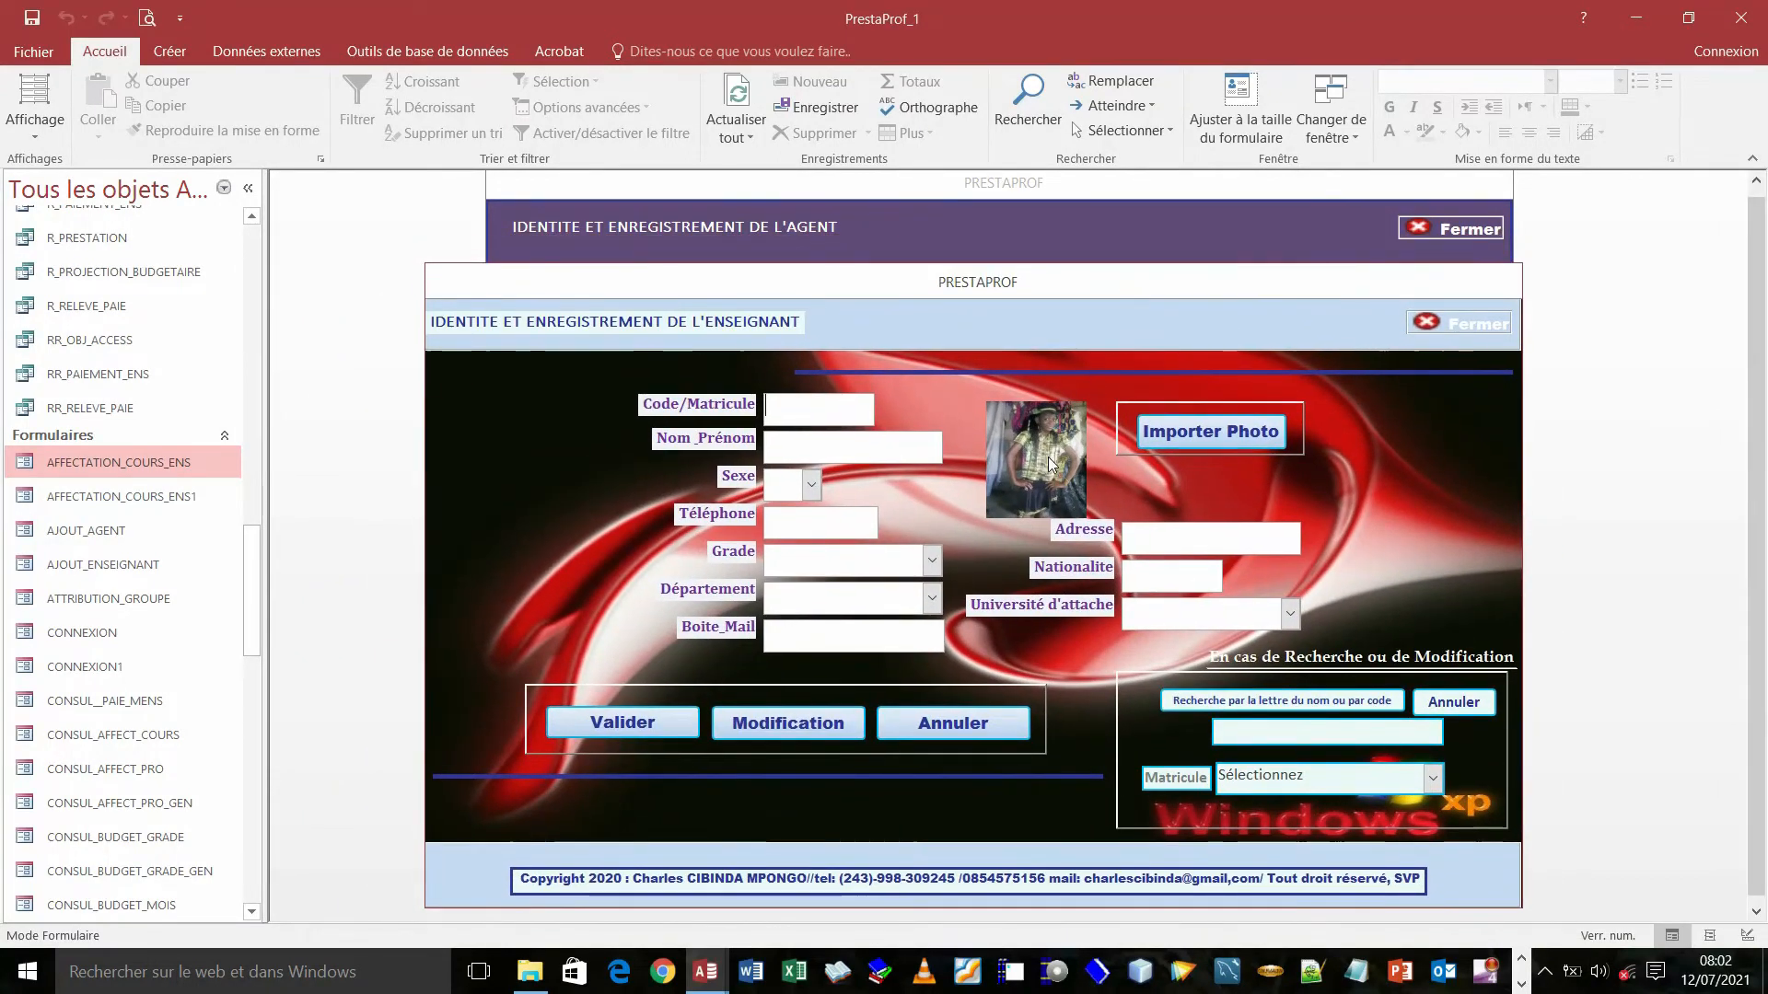
pyautogui.click(1125, 189)
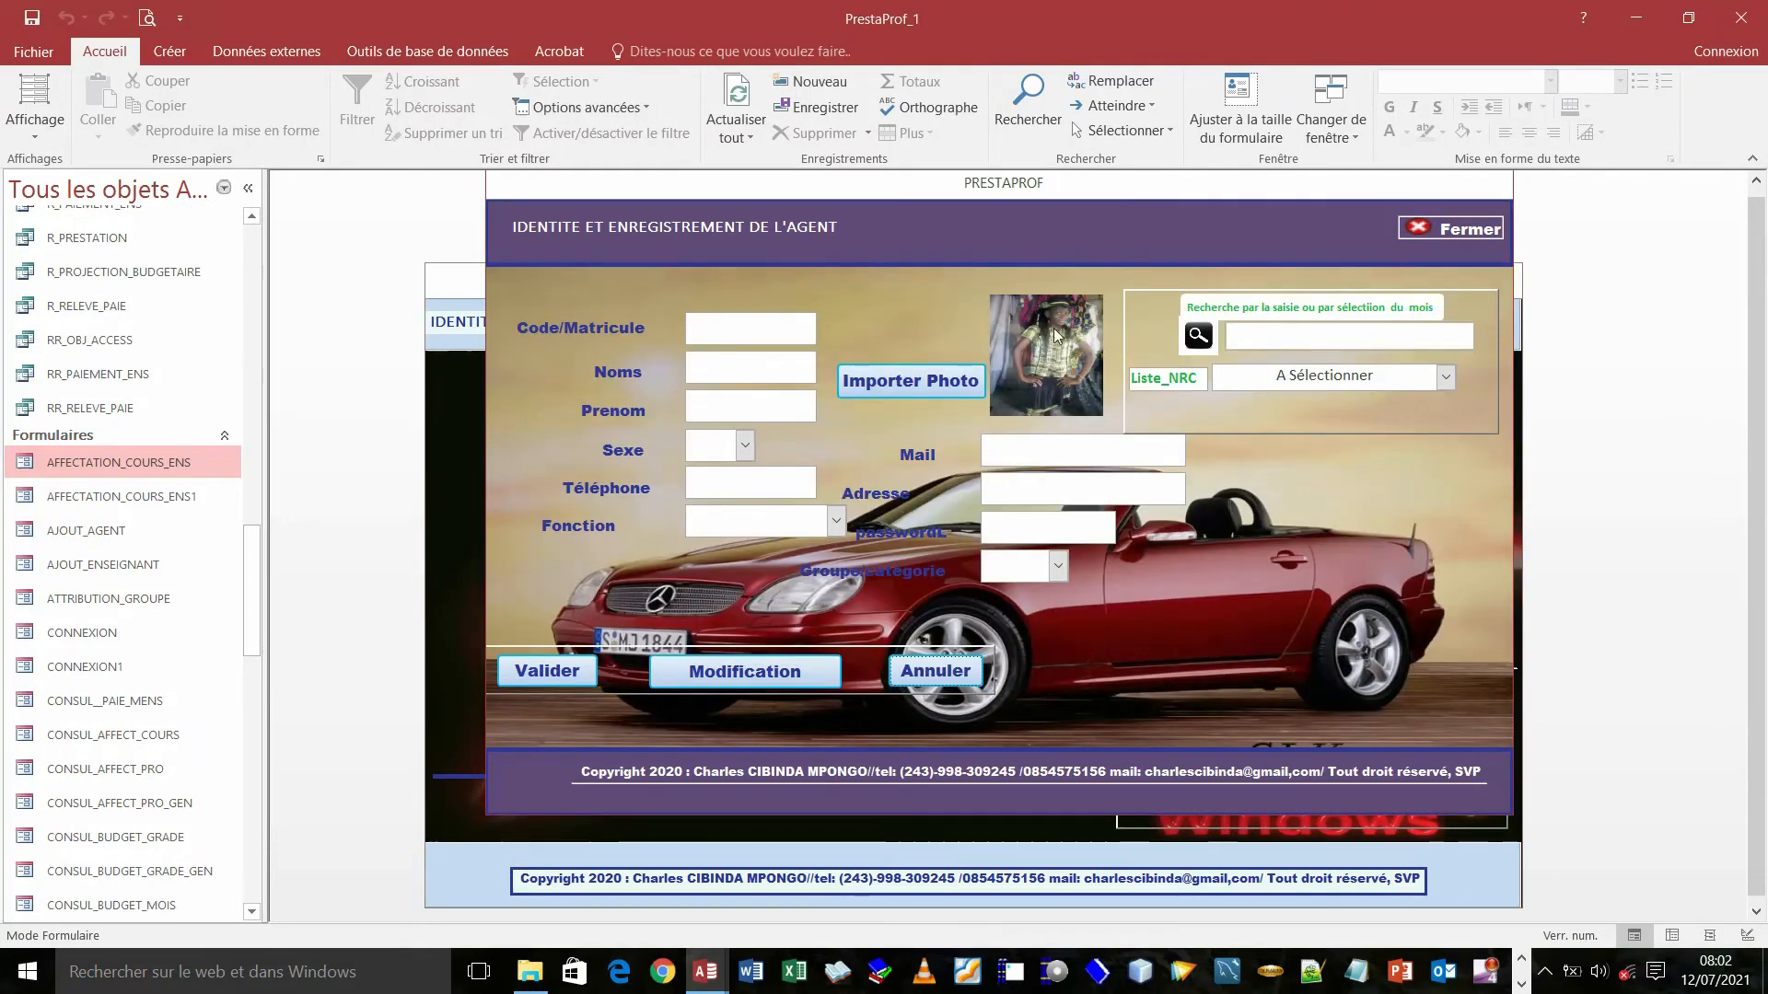
pyautogui.moveTo(706, 972)
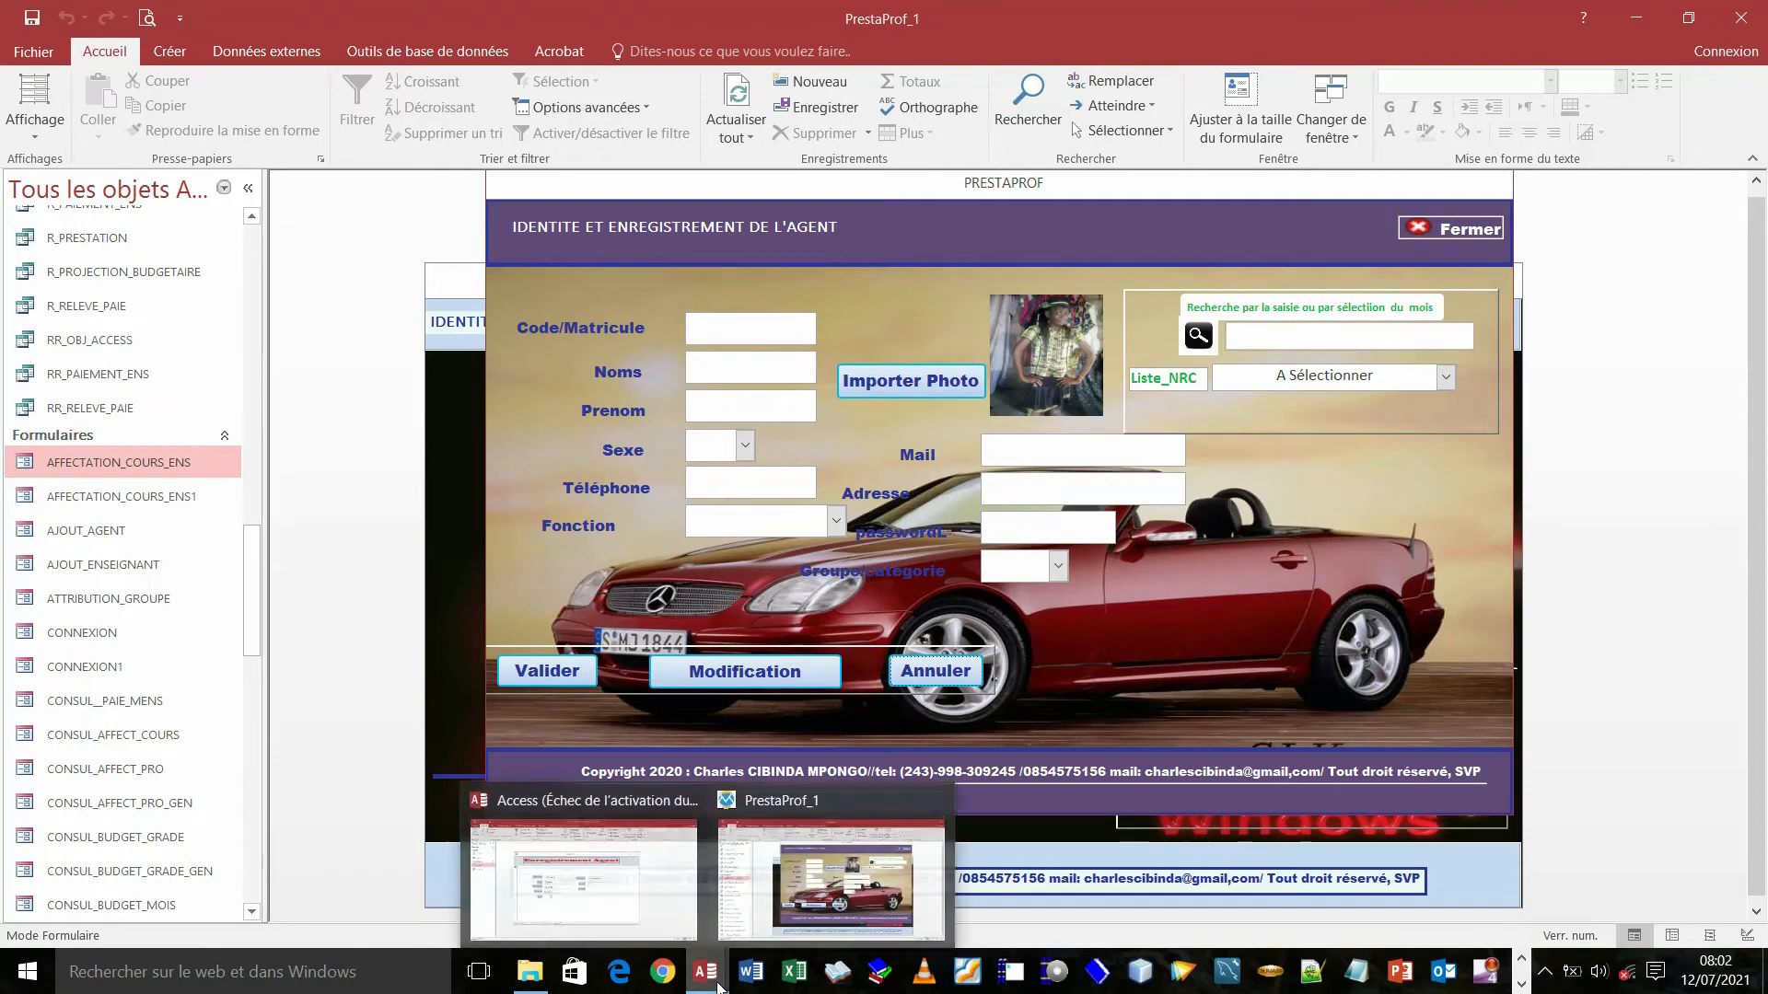
pyautogui.click(649, 907)
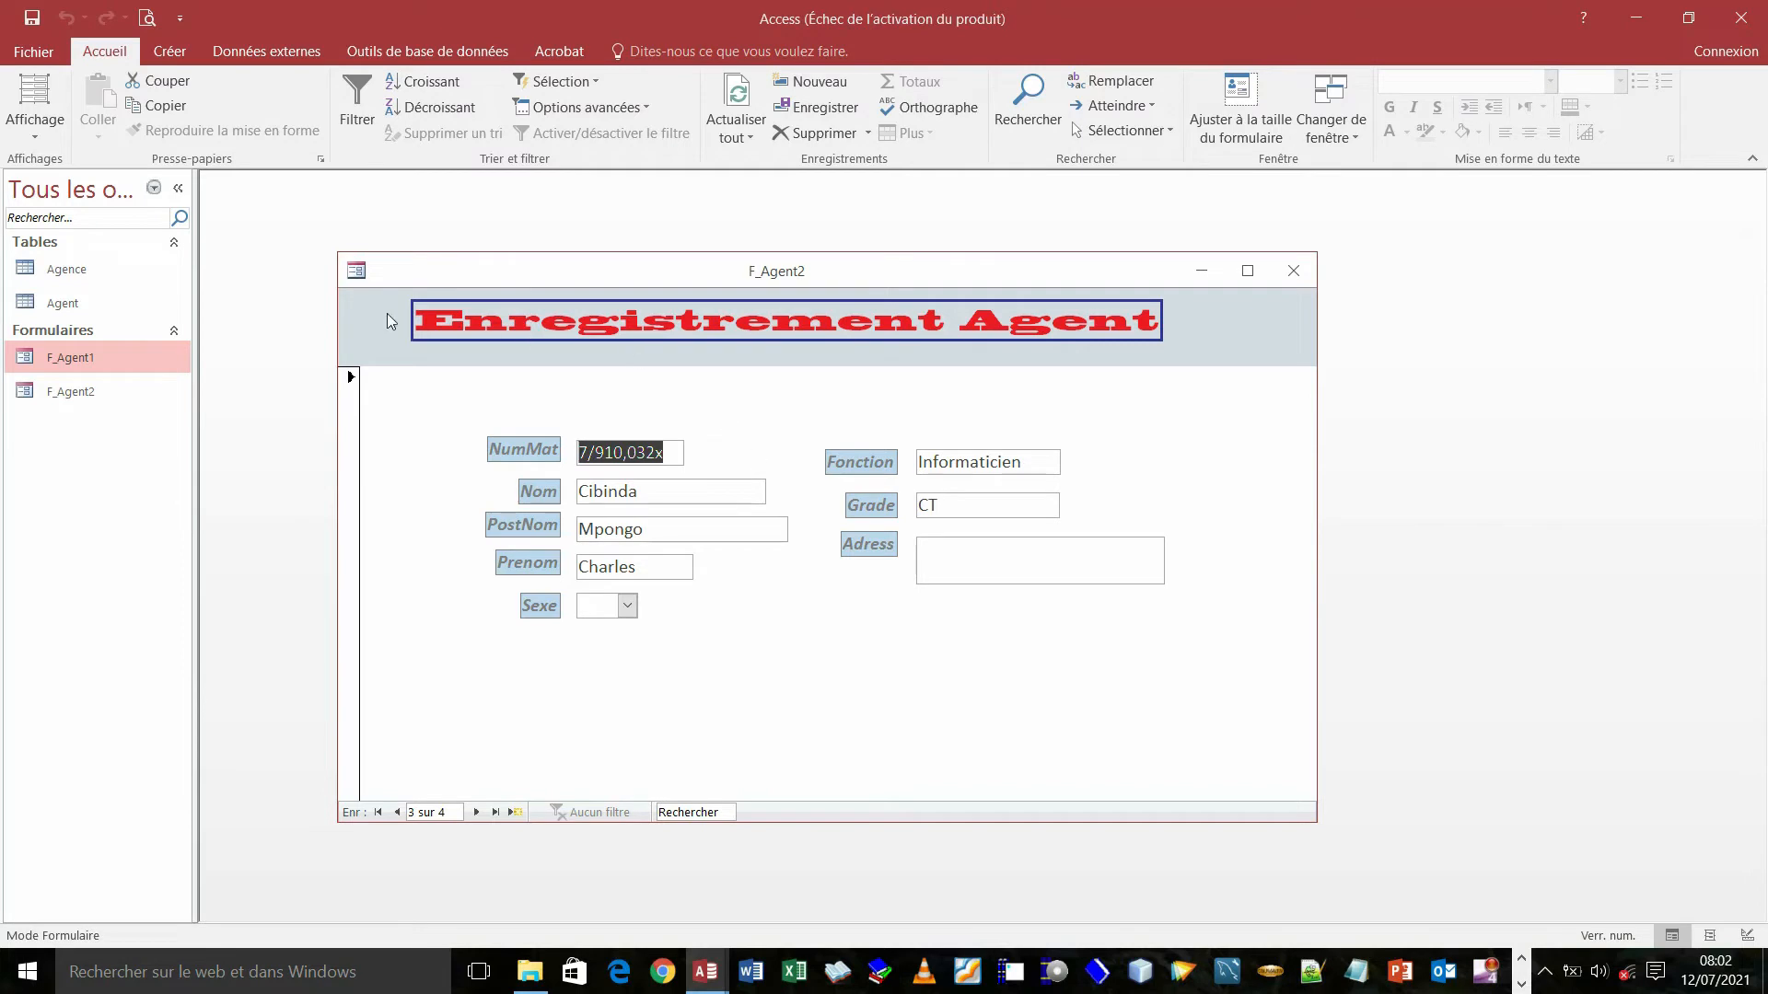
# - In Design view, set Afficher sélecteur and Boutons de déplacement to Non
pyautogui.rightClick(396, 273)
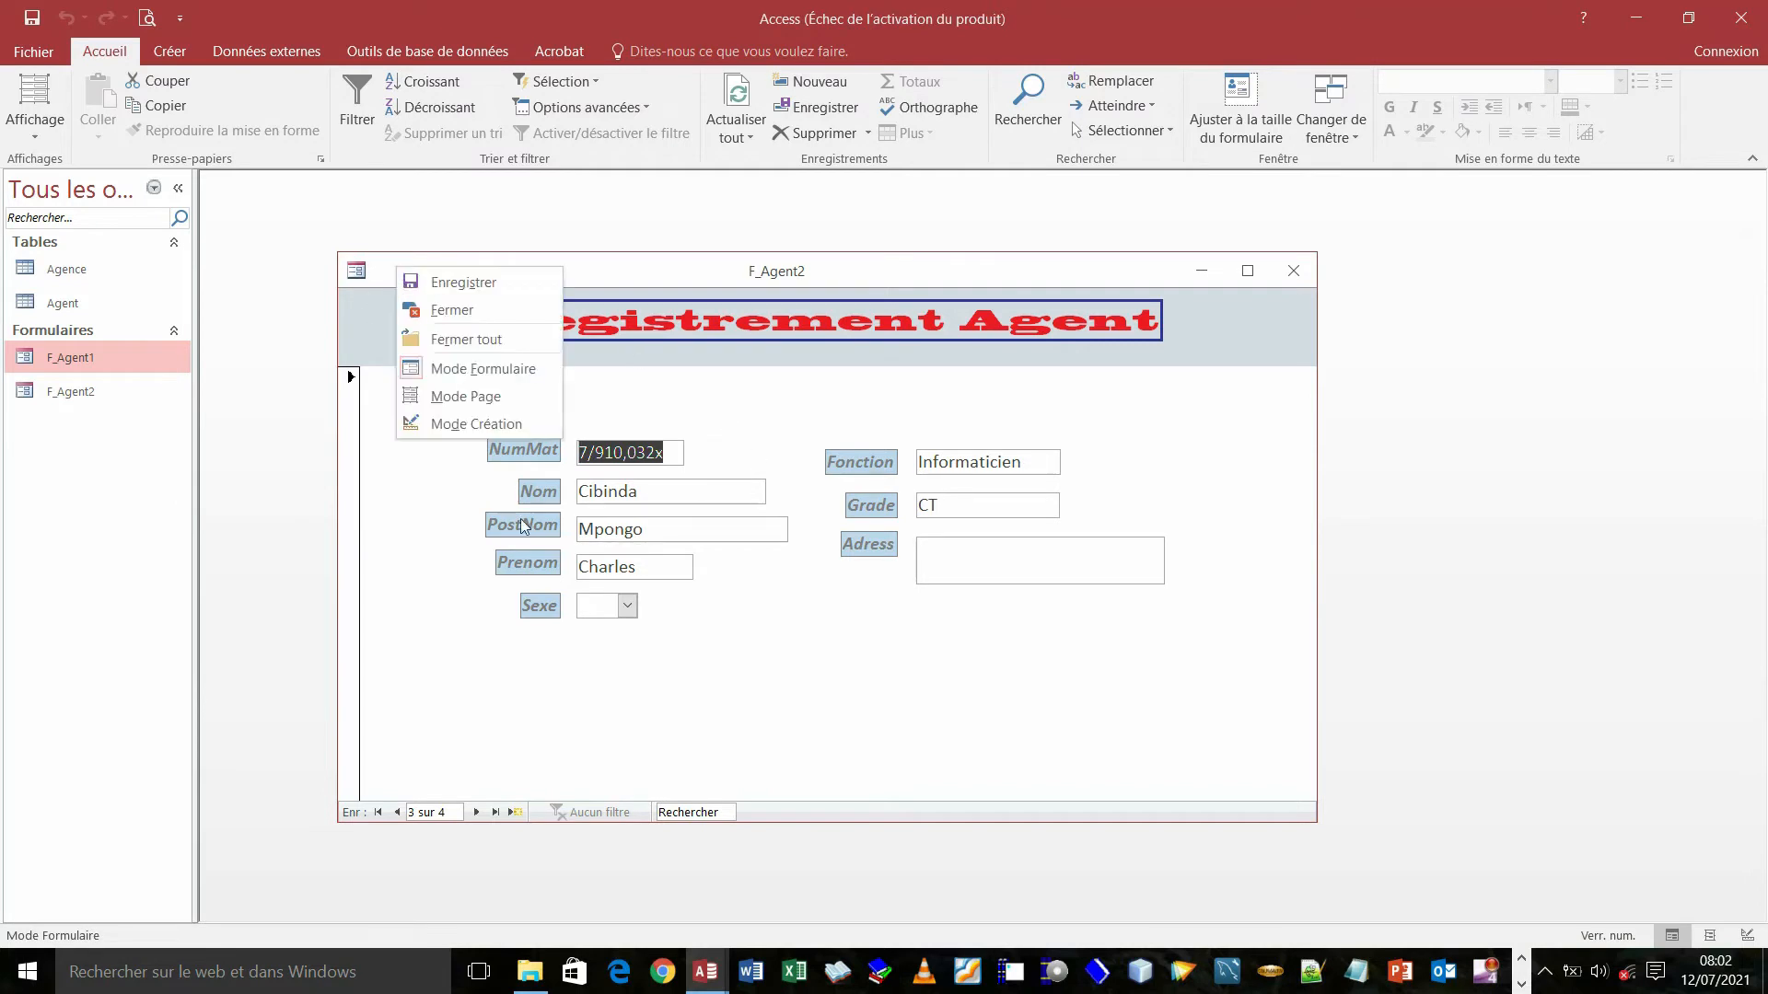
pyautogui.click(458, 425)
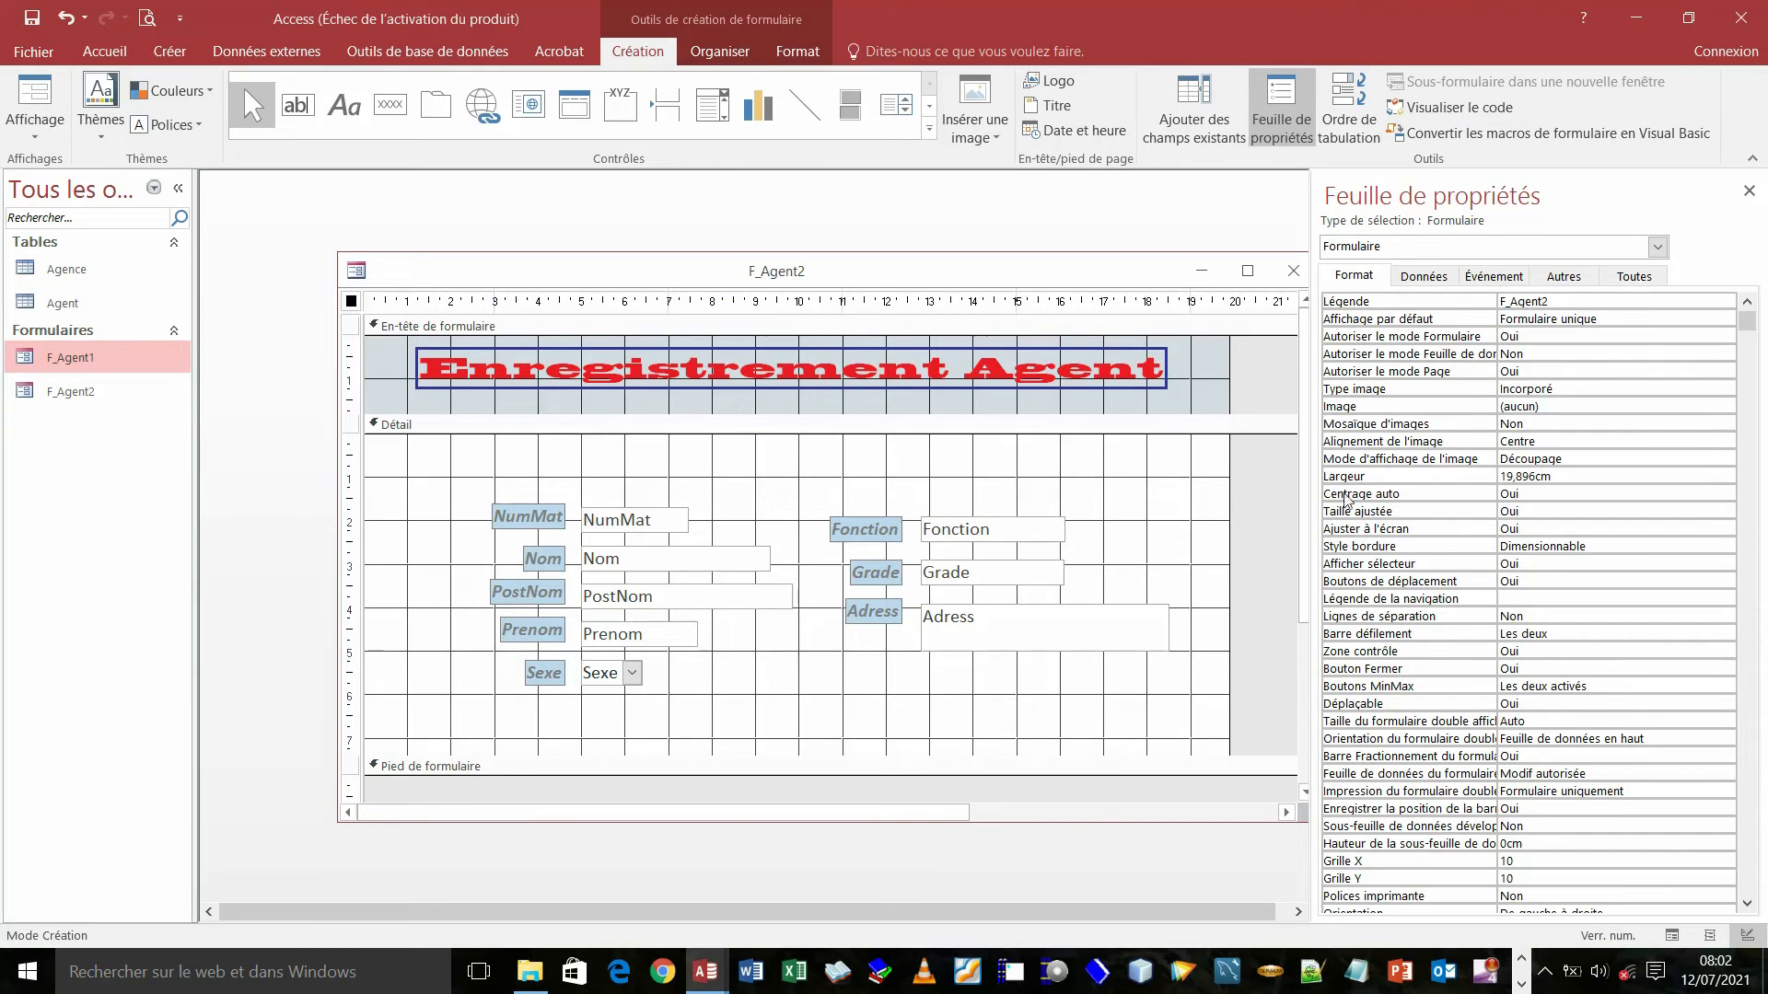
pyautogui.click(1526, 566)
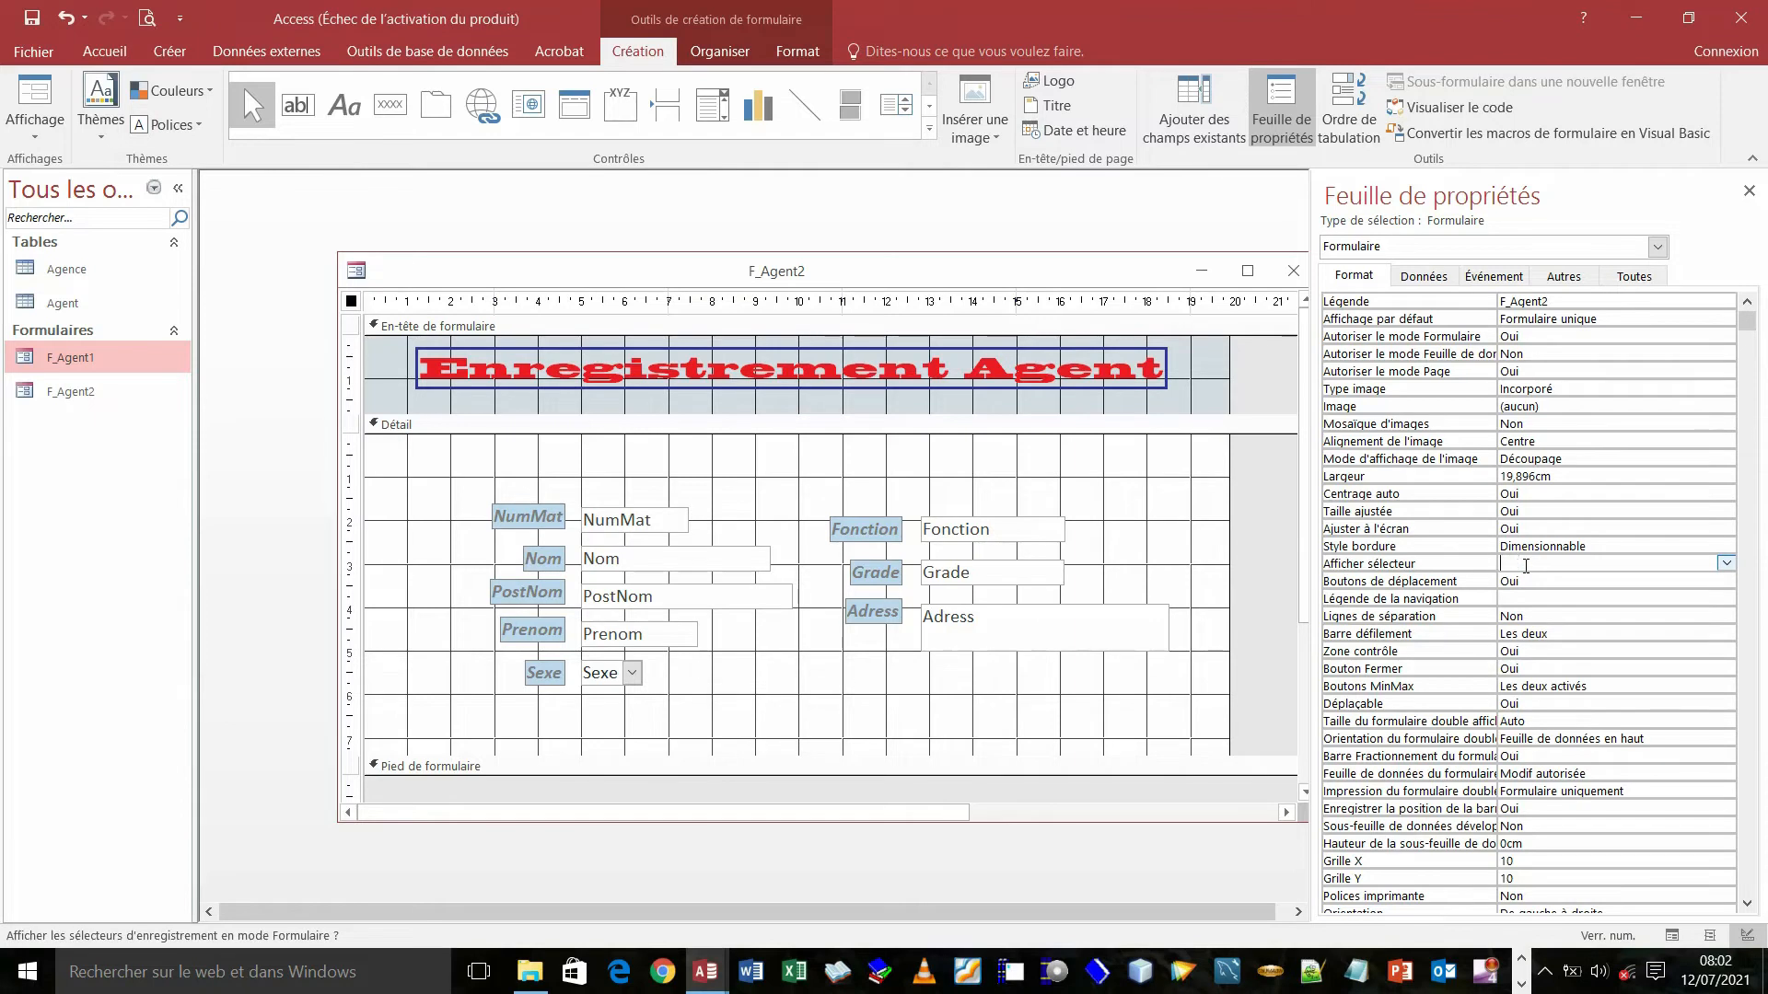
pyautogui.write('n')
pyautogui.click(1526, 586)
pyautogui.press('BackSpace')
pyautogui.press('BackSpace')
pyautogui.press('BackSpace')
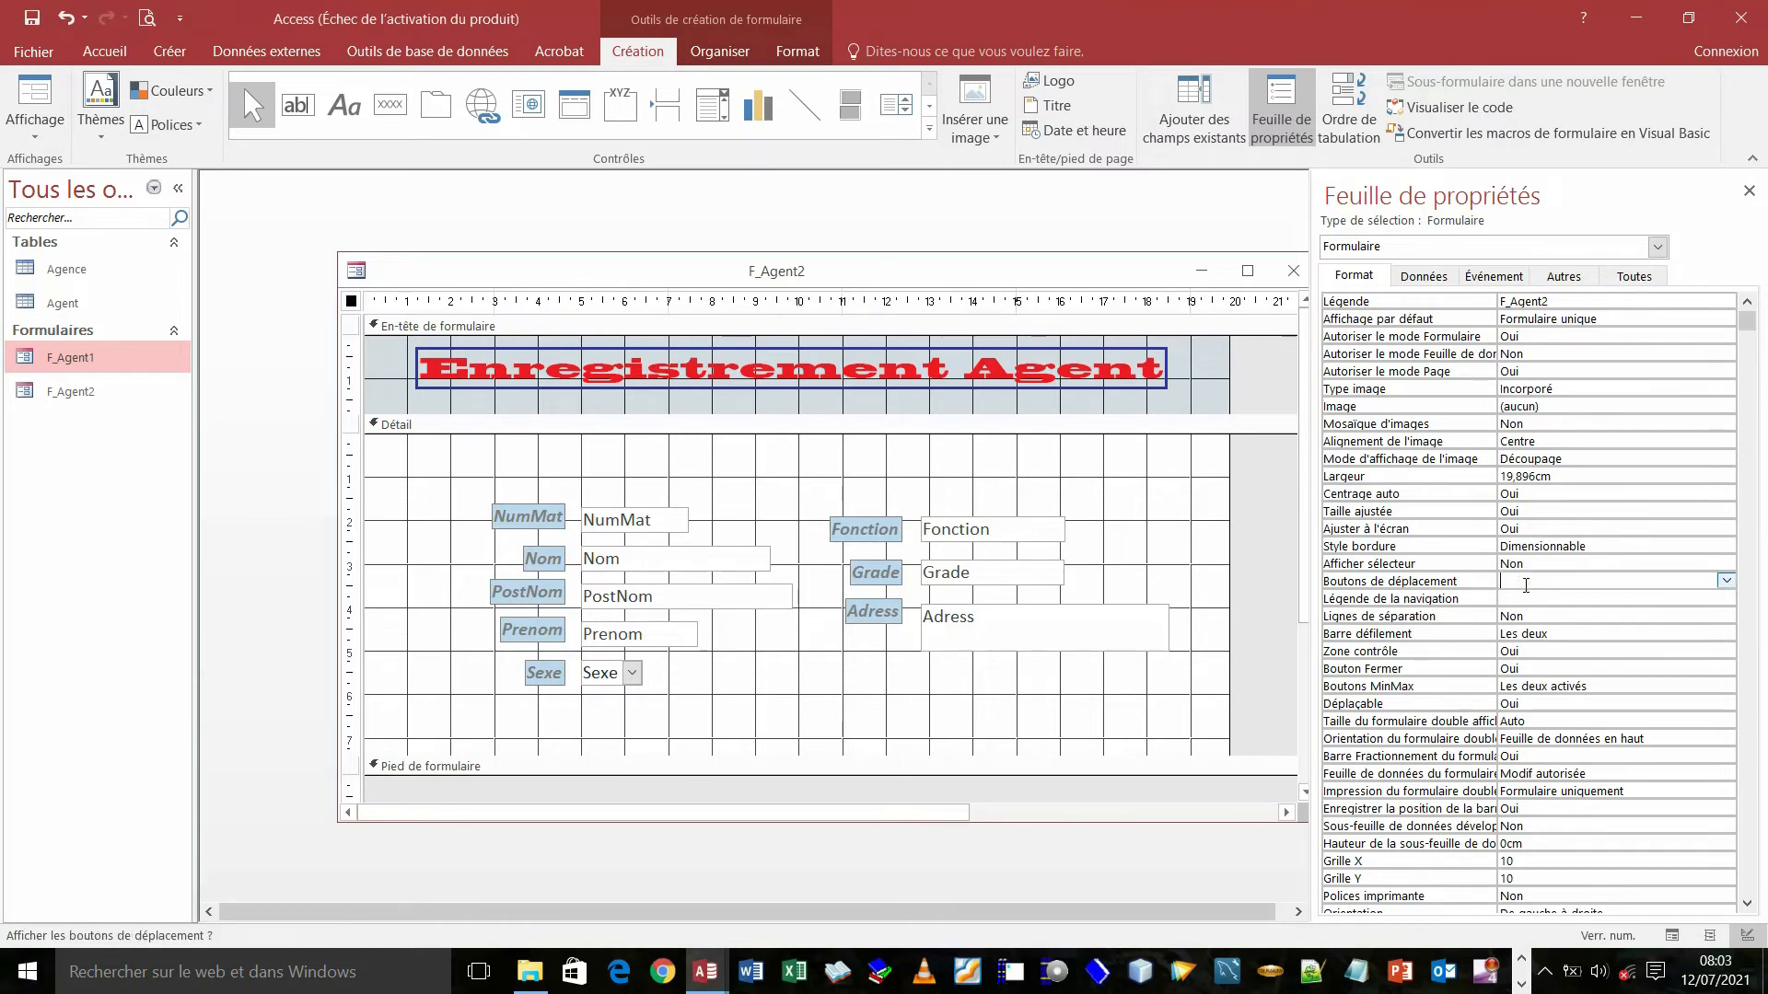
pyautogui.write('non')
pyautogui.click(1554, 633)
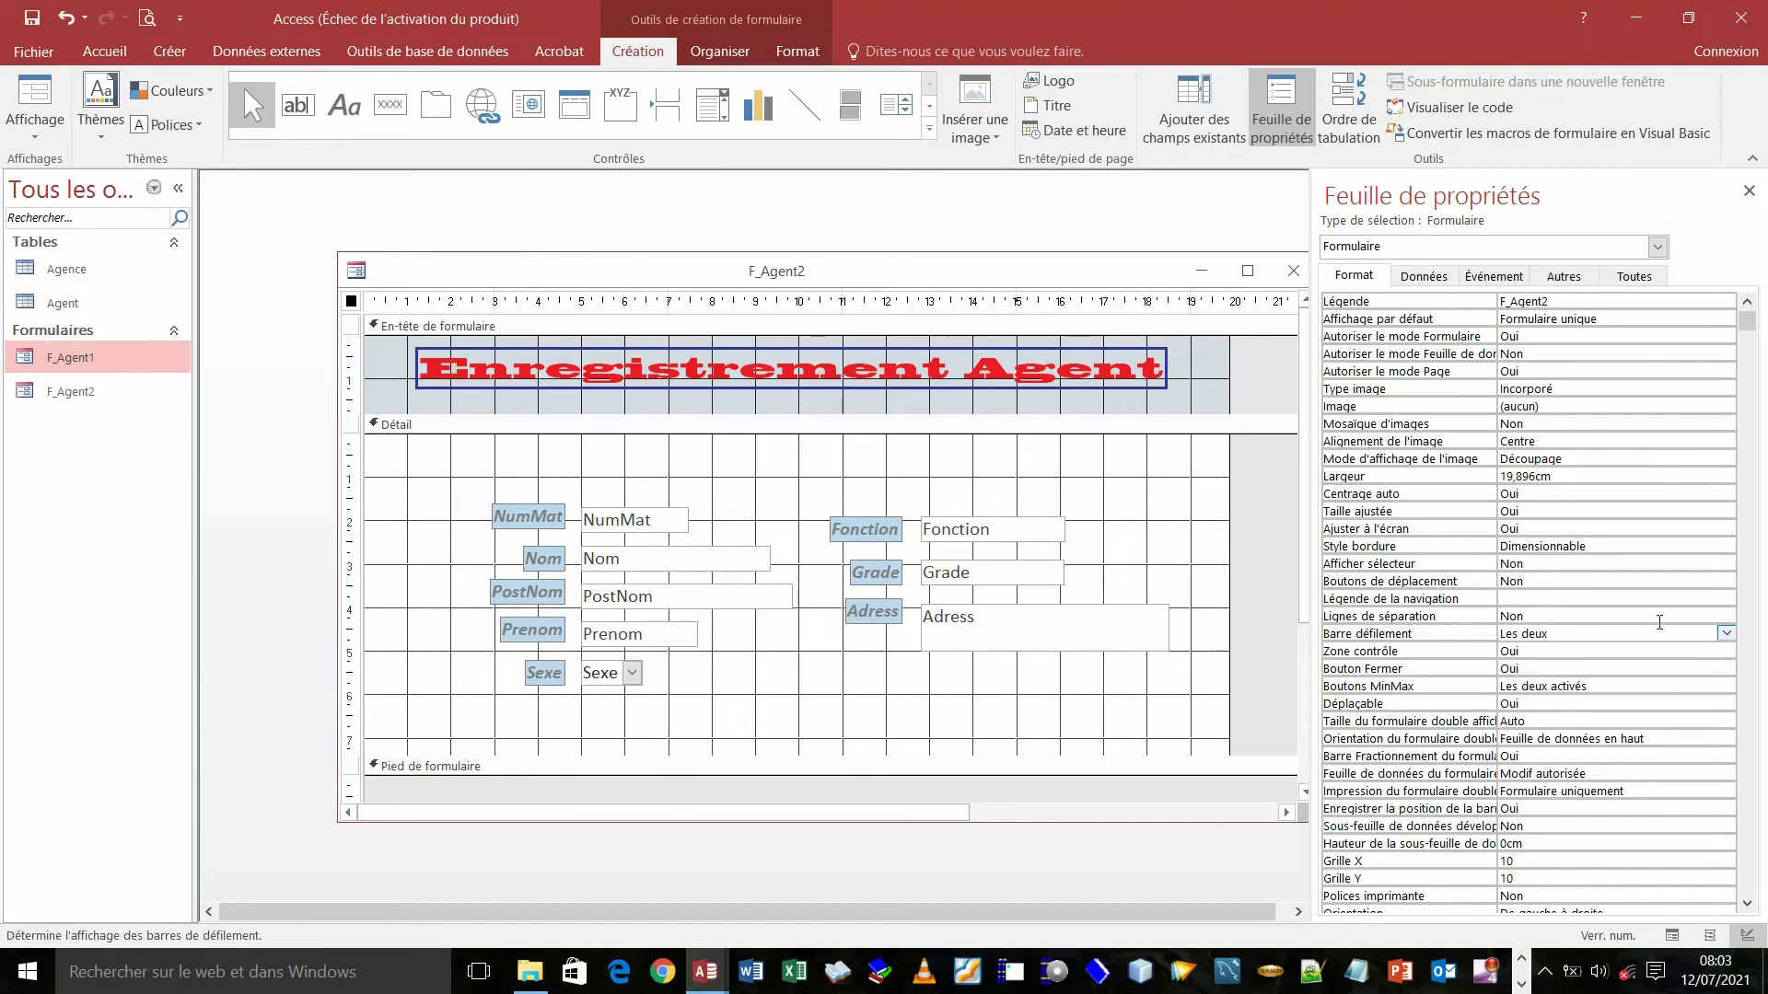
# - Set Barre défilement to Aucune and Boutons MinMax to Aucun
pyautogui.click(1726, 634)
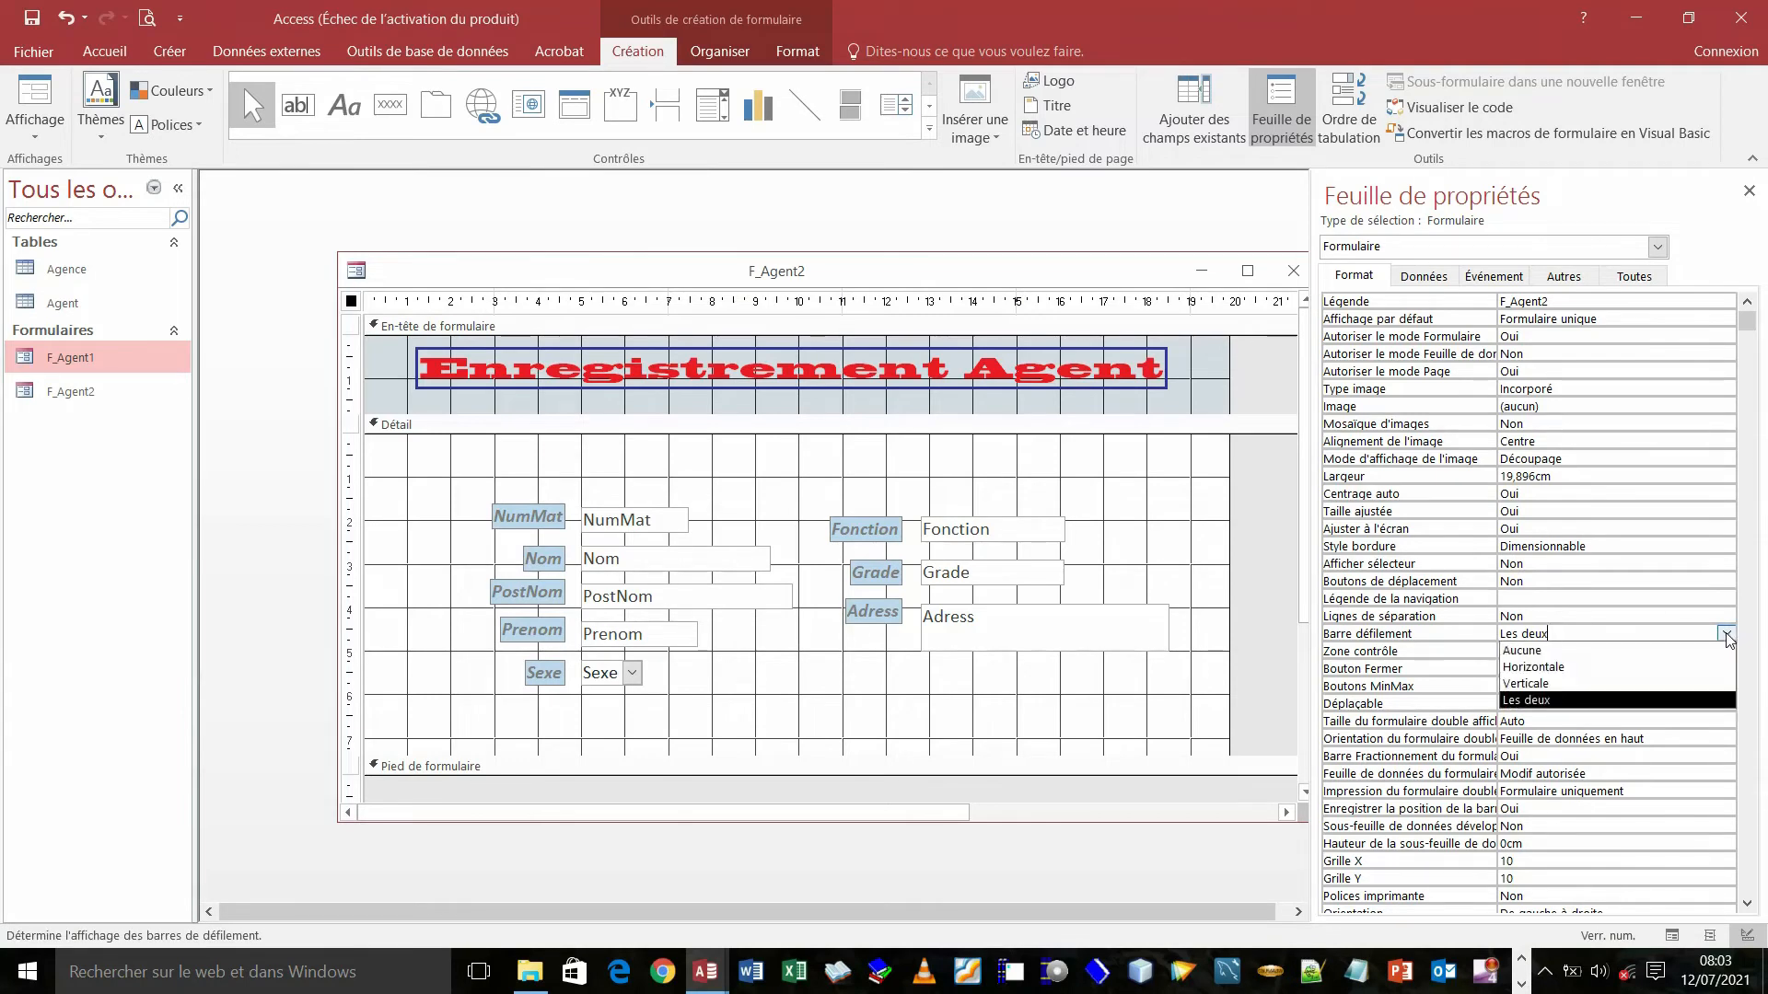
pyautogui.click(1559, 653)
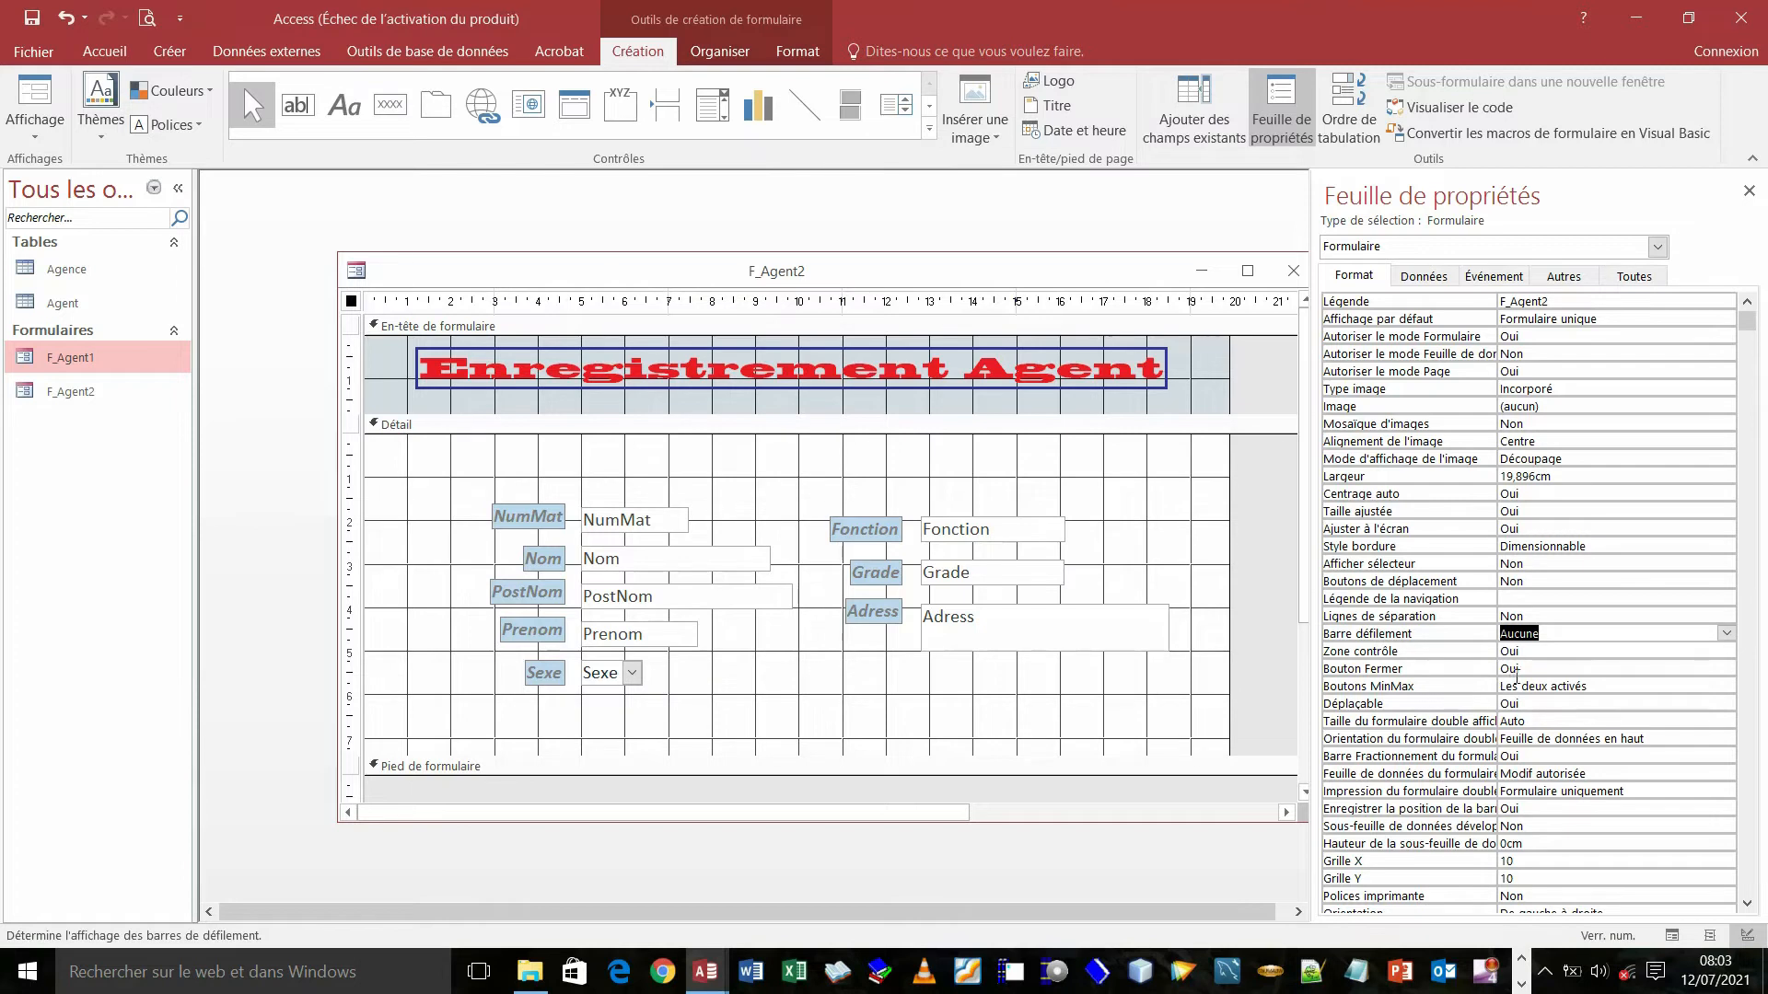
pyautogui.click(1595, 689)
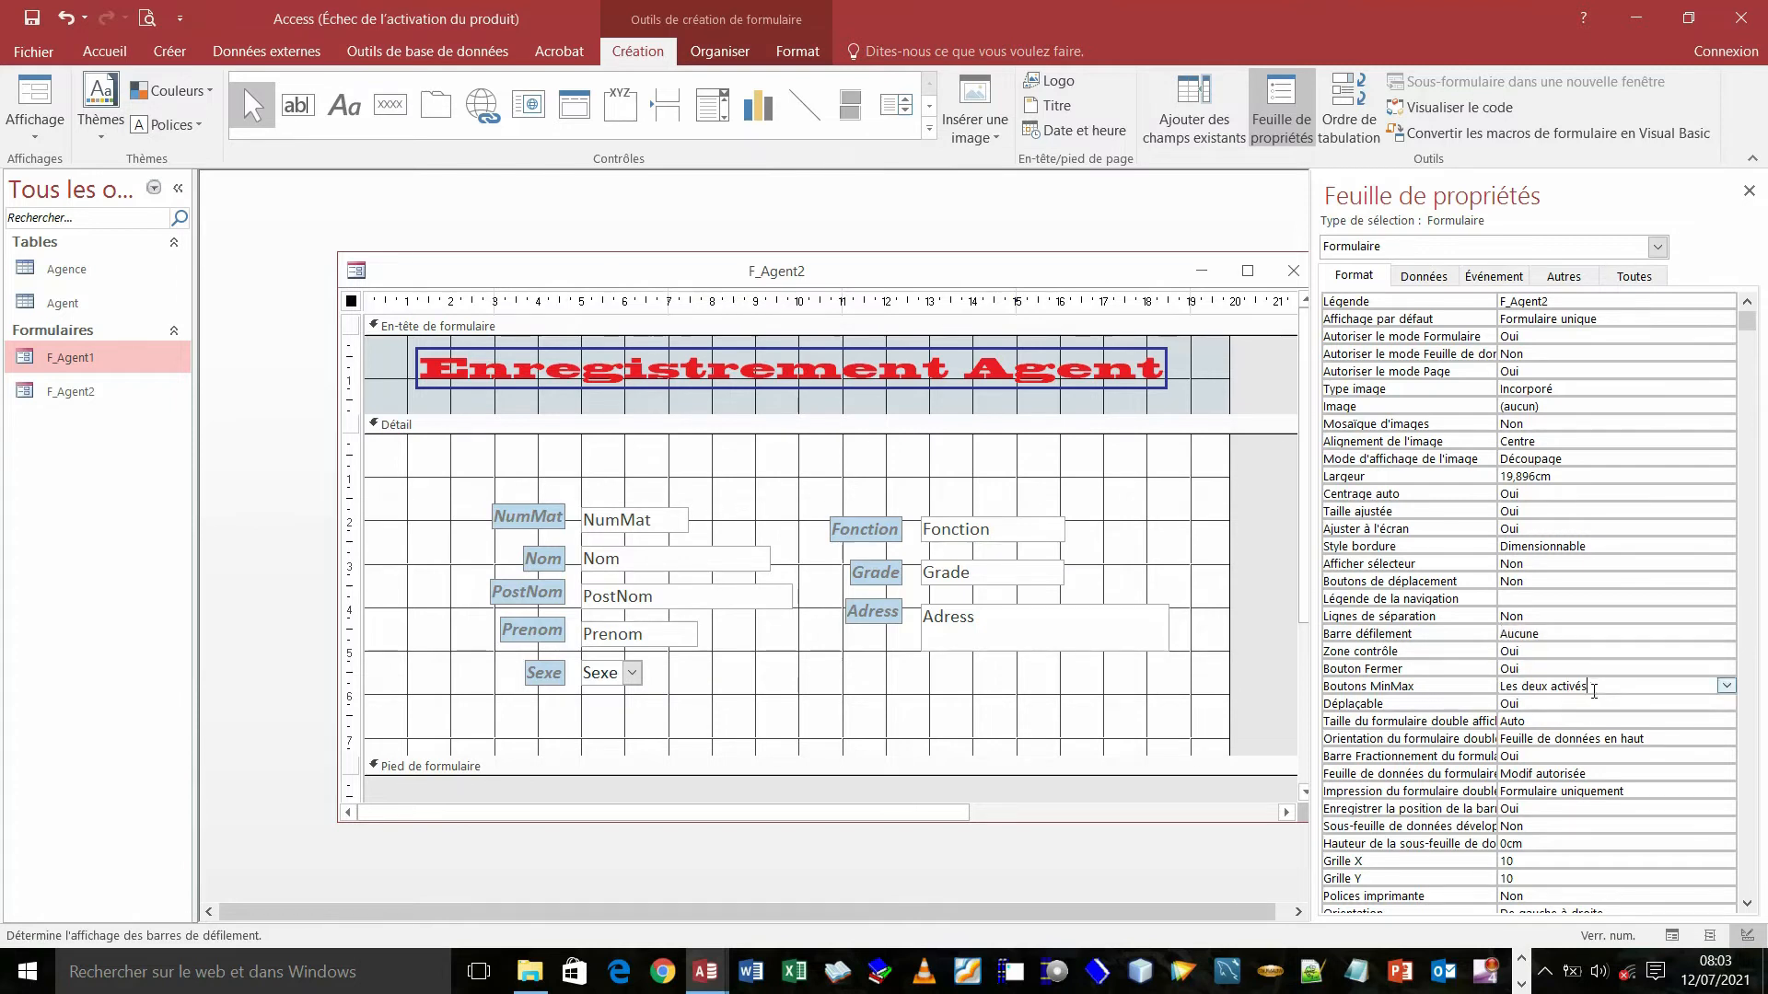
pyautogui.click(1727, 687)
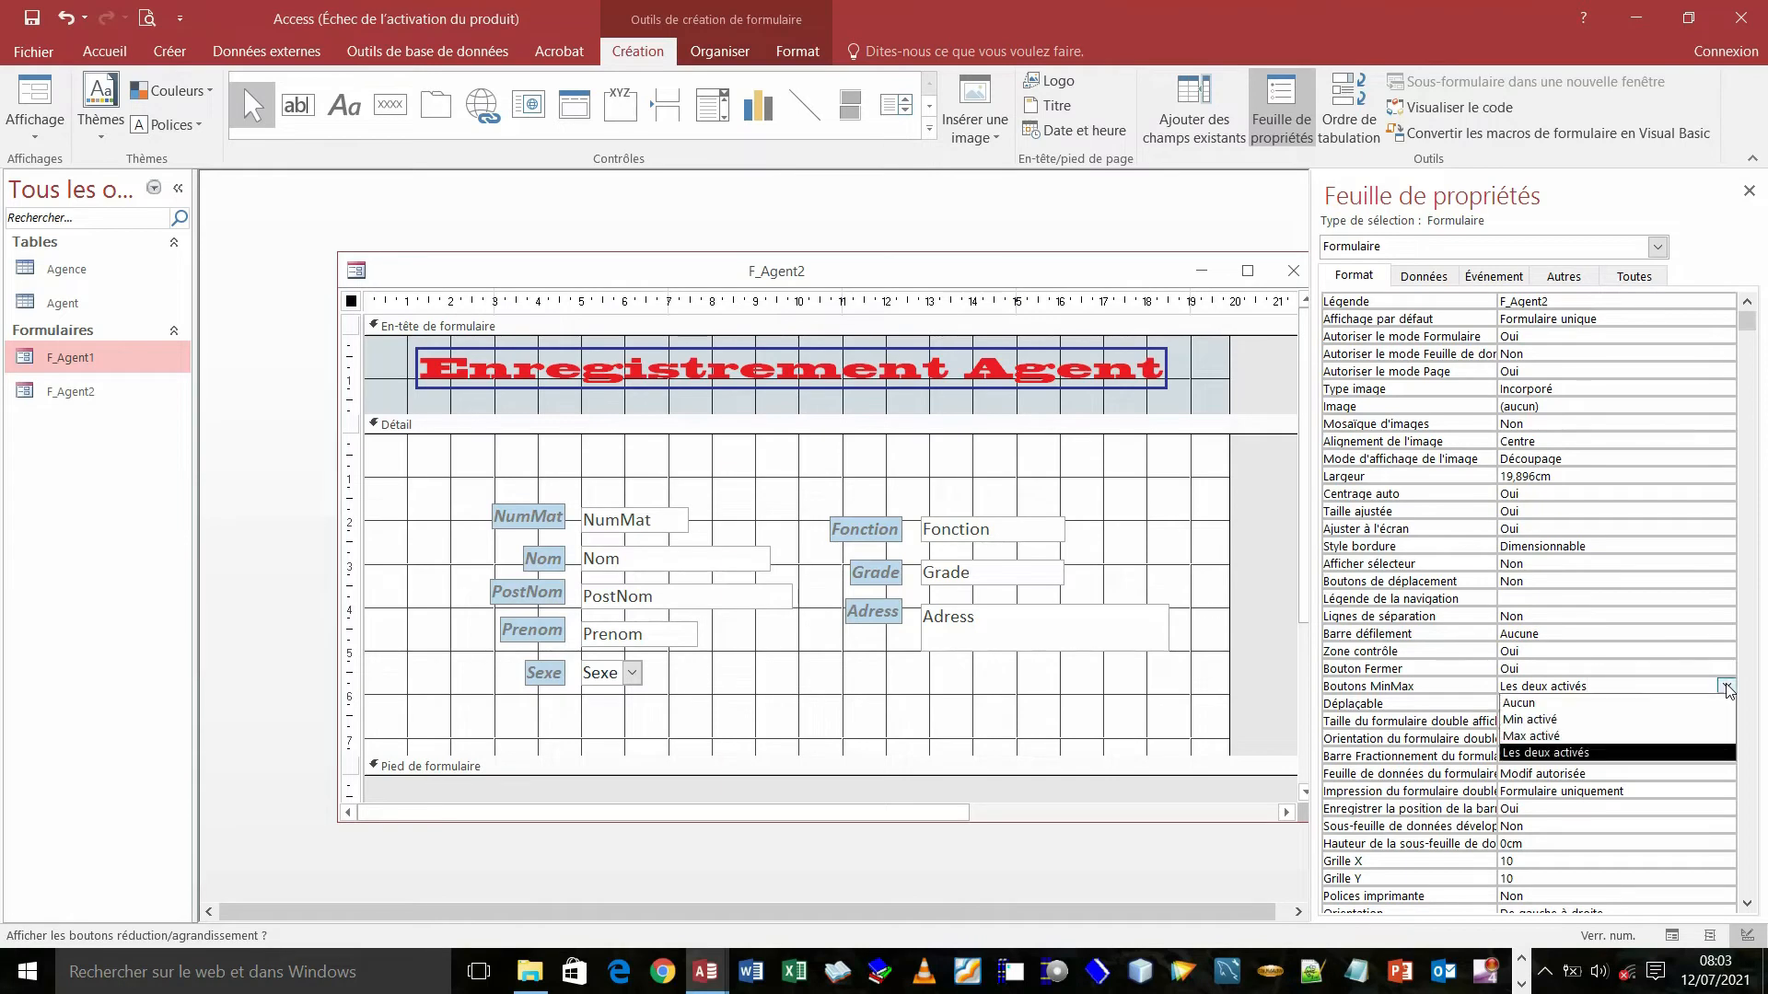
pyautogui.click(1542, 703)
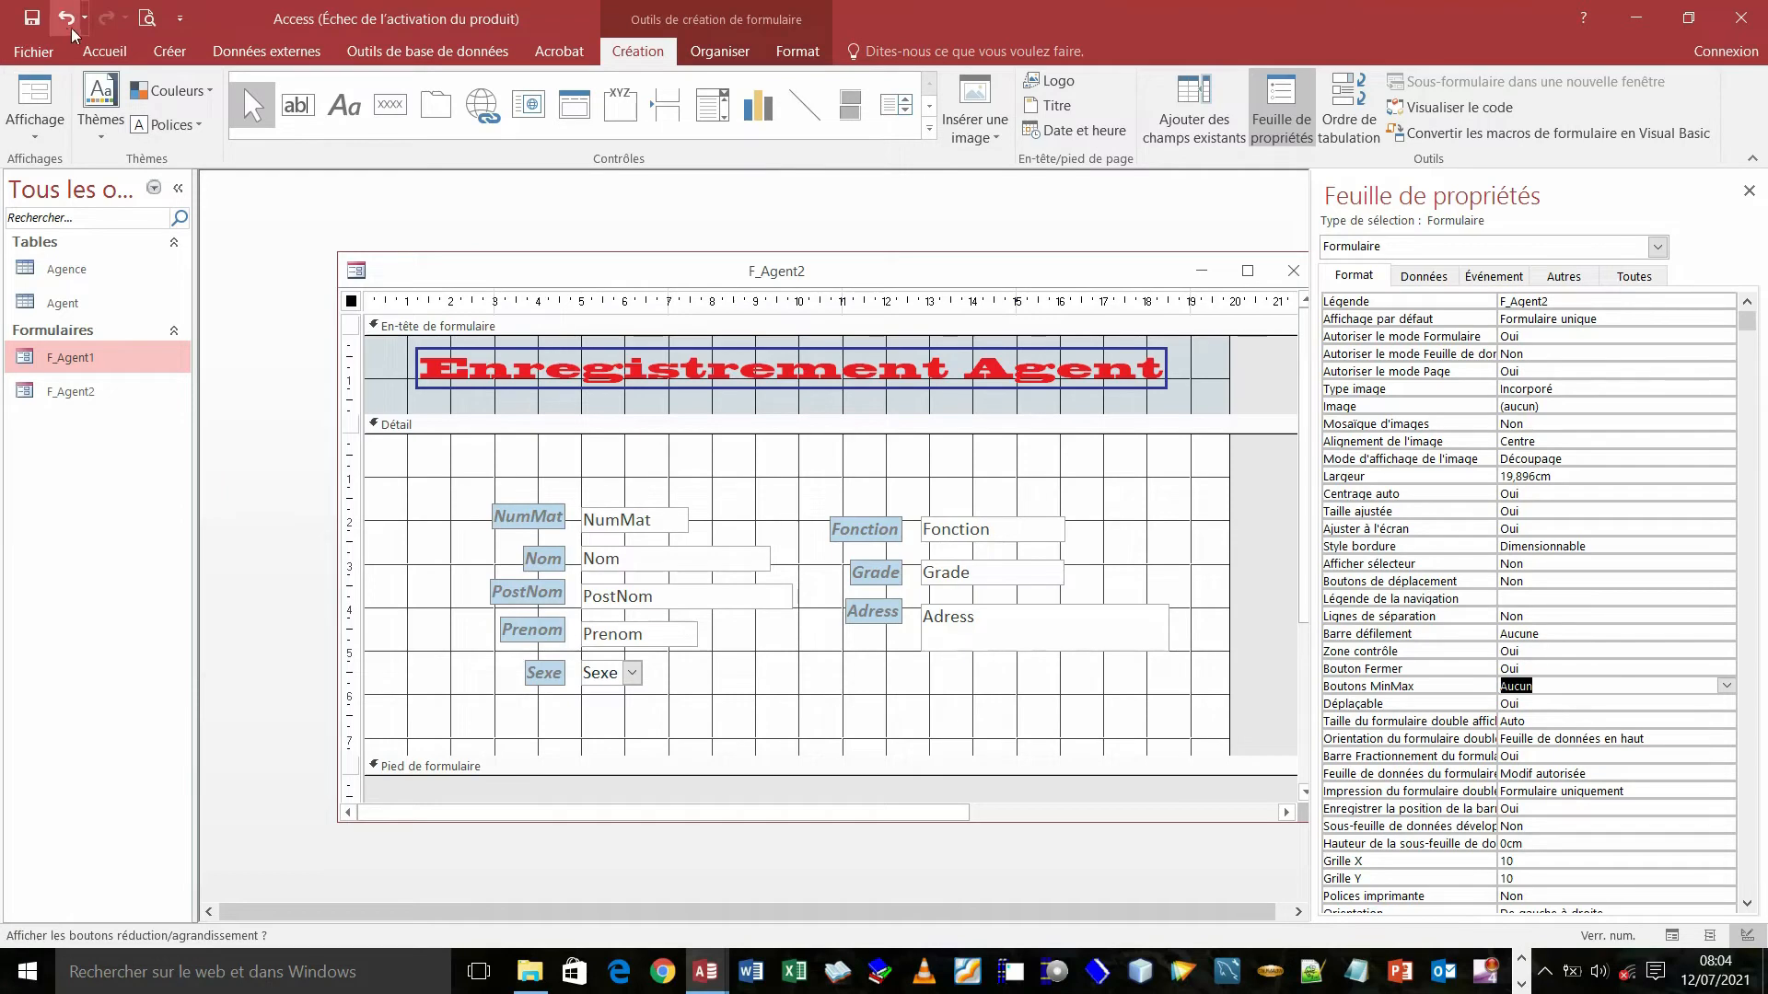
# - Save F_Agent2 and view the cleaned-up form in Form view
pyautogui.click(31, 19)
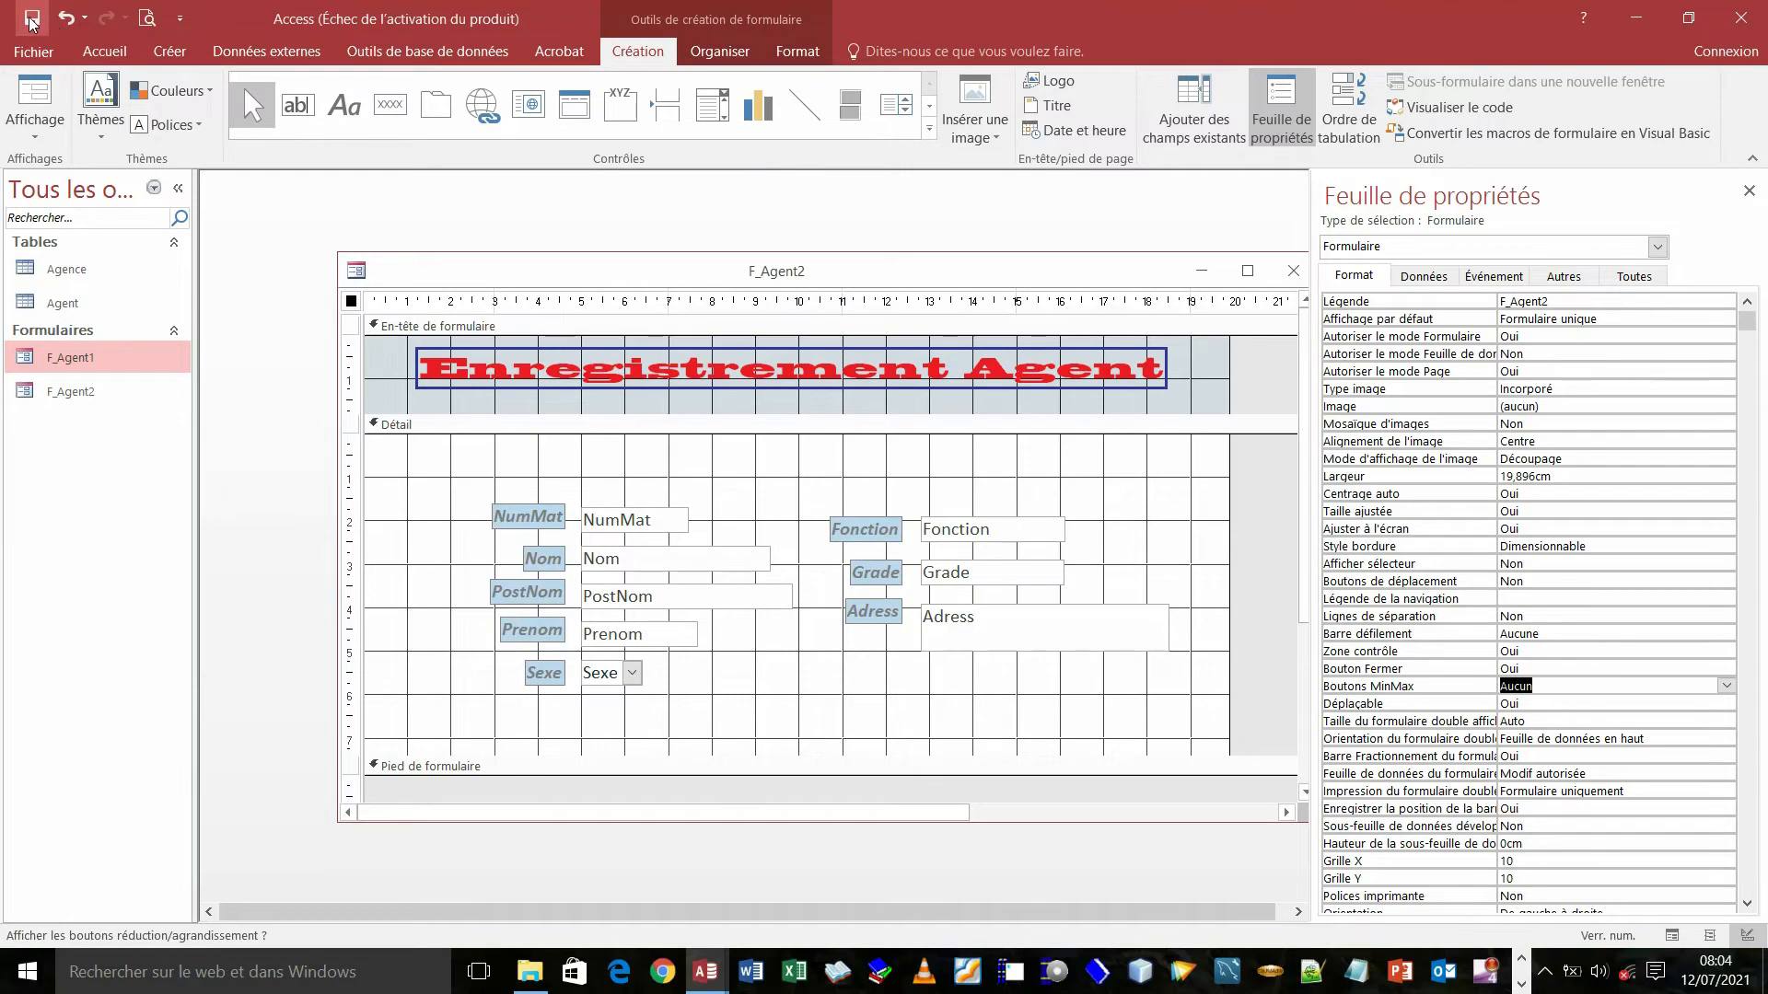
pyautogui.click(35, 92)
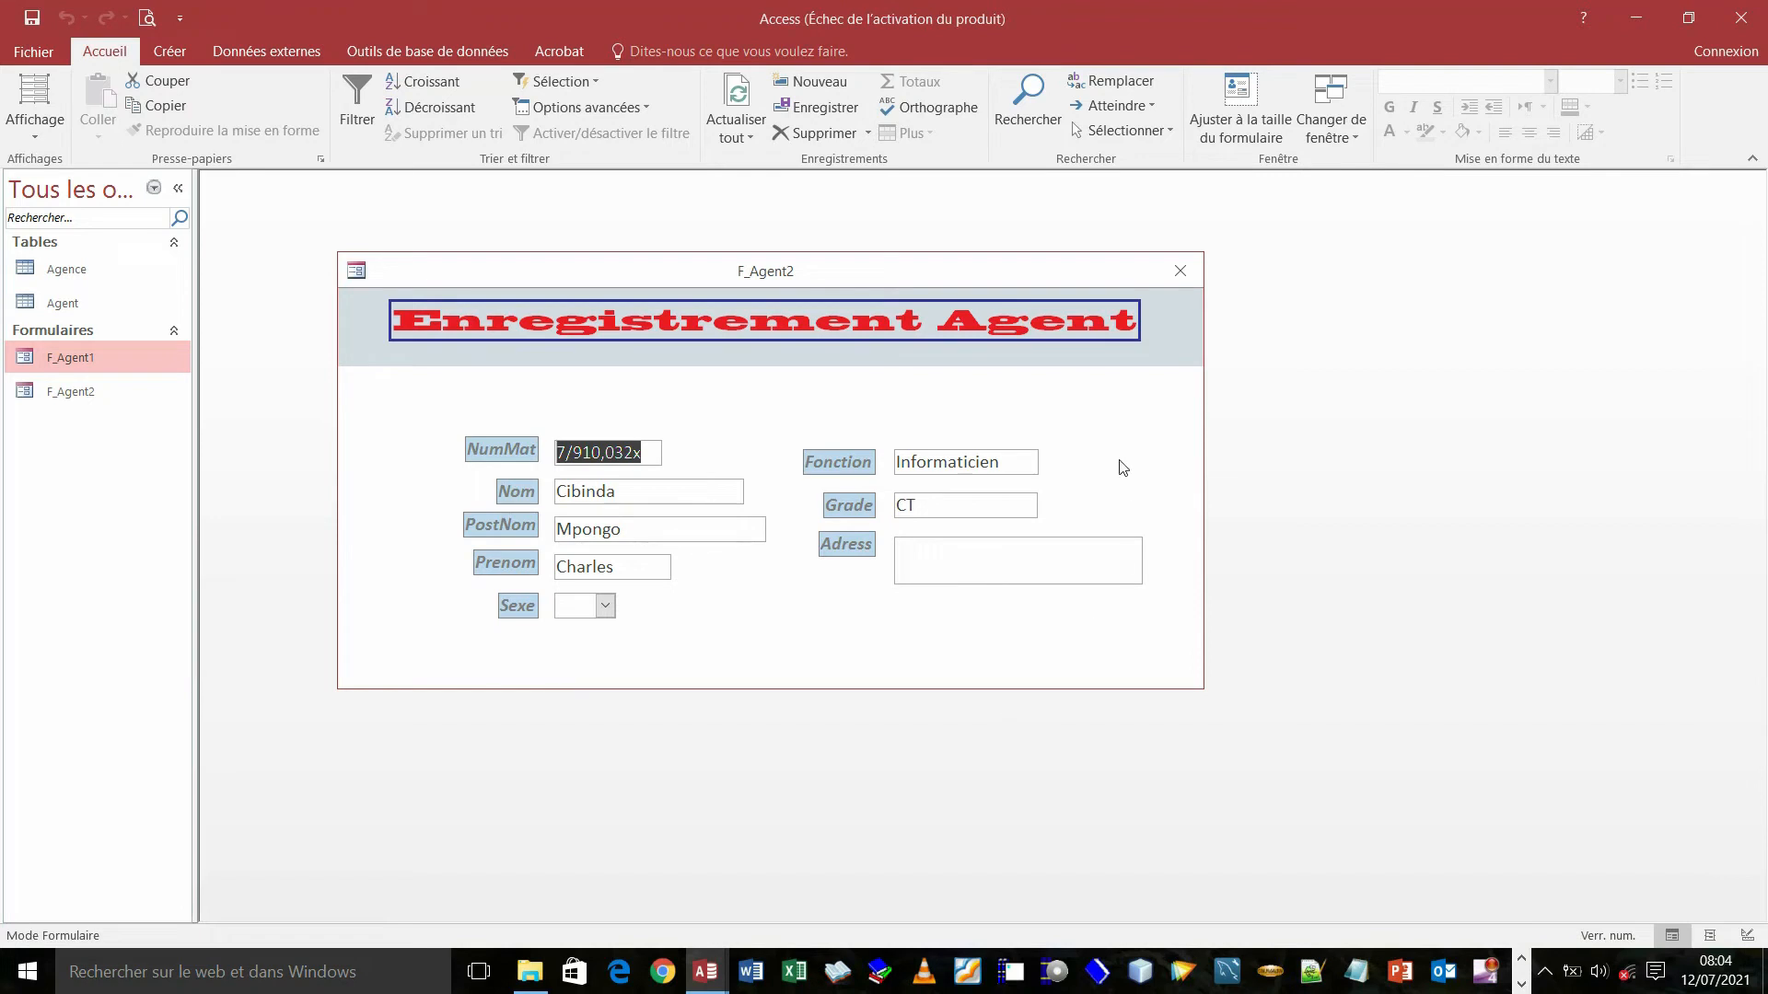
pyautogui.moveTo(715, 986)
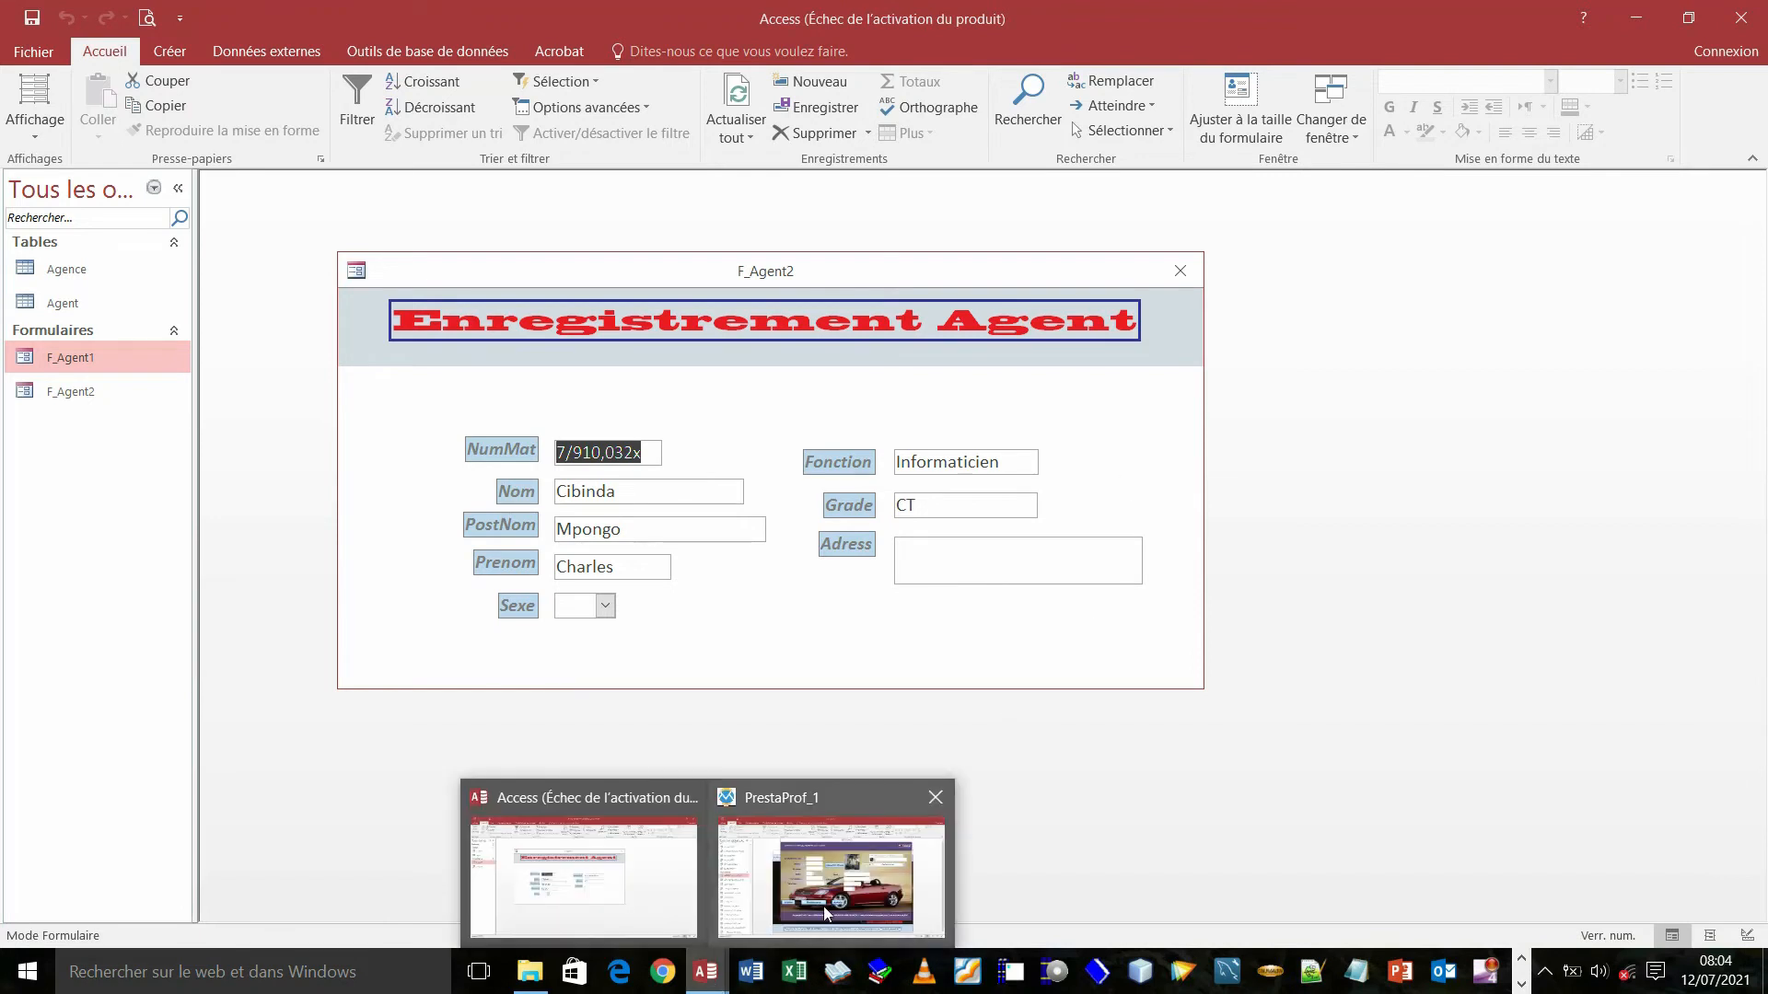
pyautogui.moveTo(825, 904)
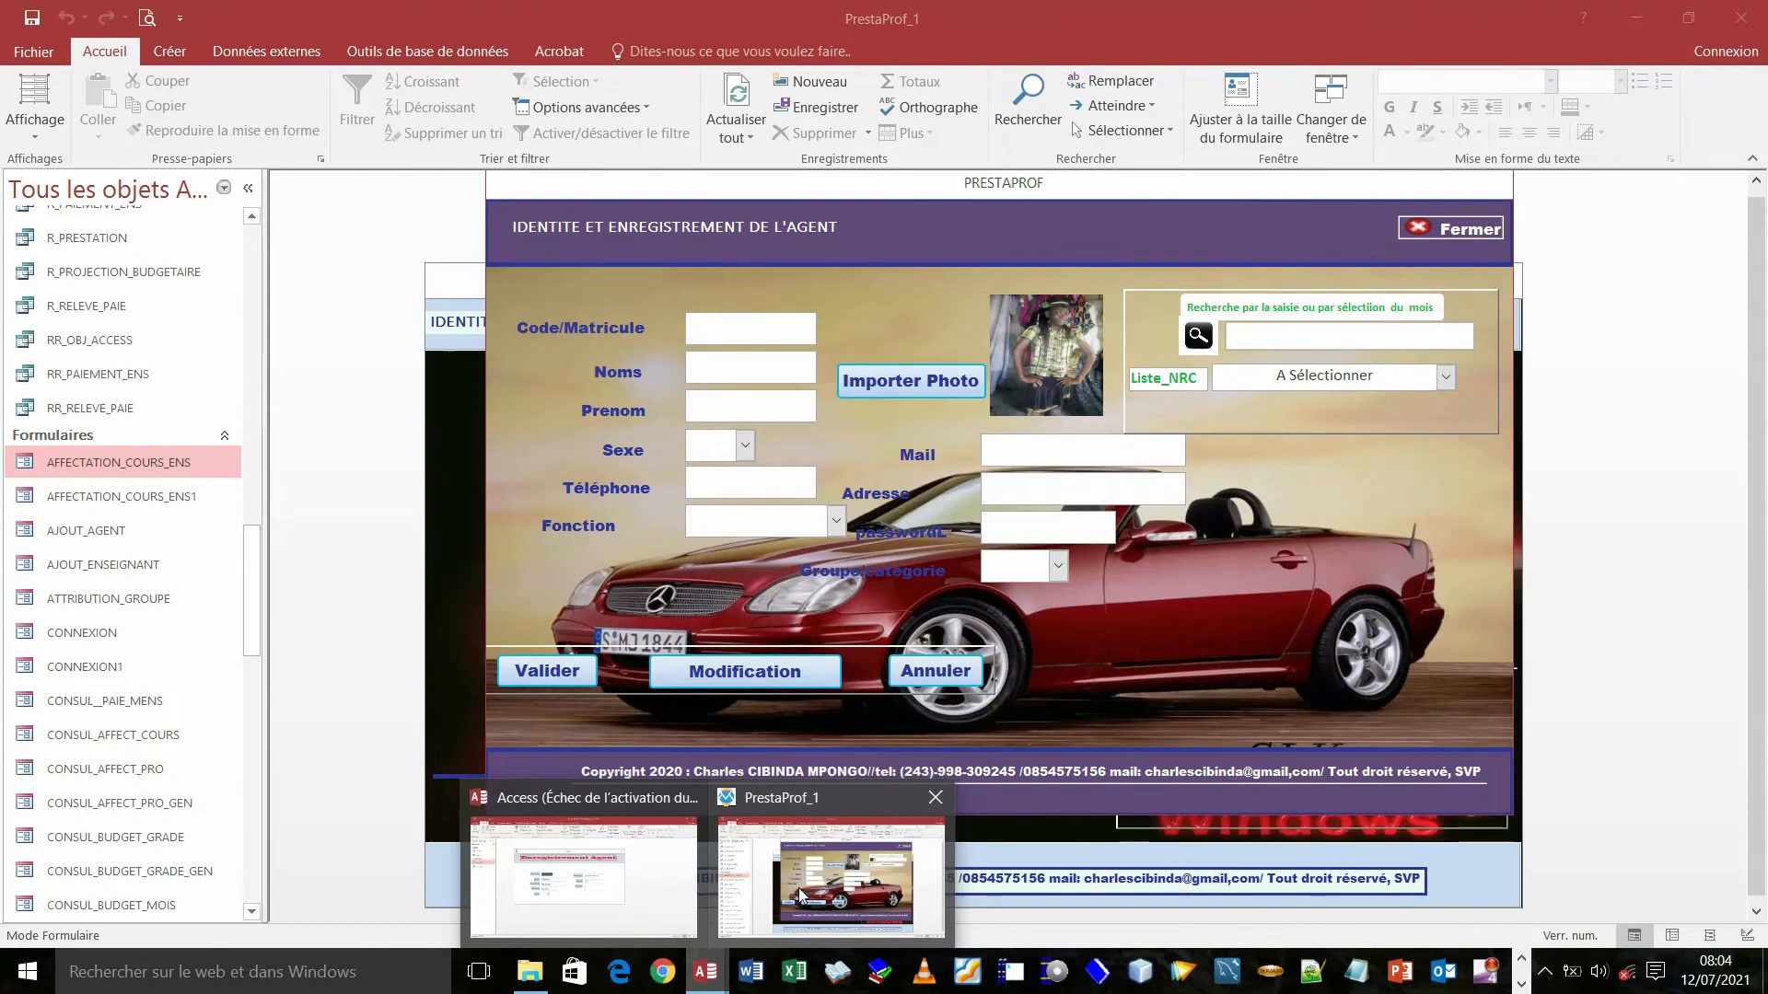
# - In PrestaProf_1, close the Enseignant form and move the Agent form down
pyautogui.click(798, 887)
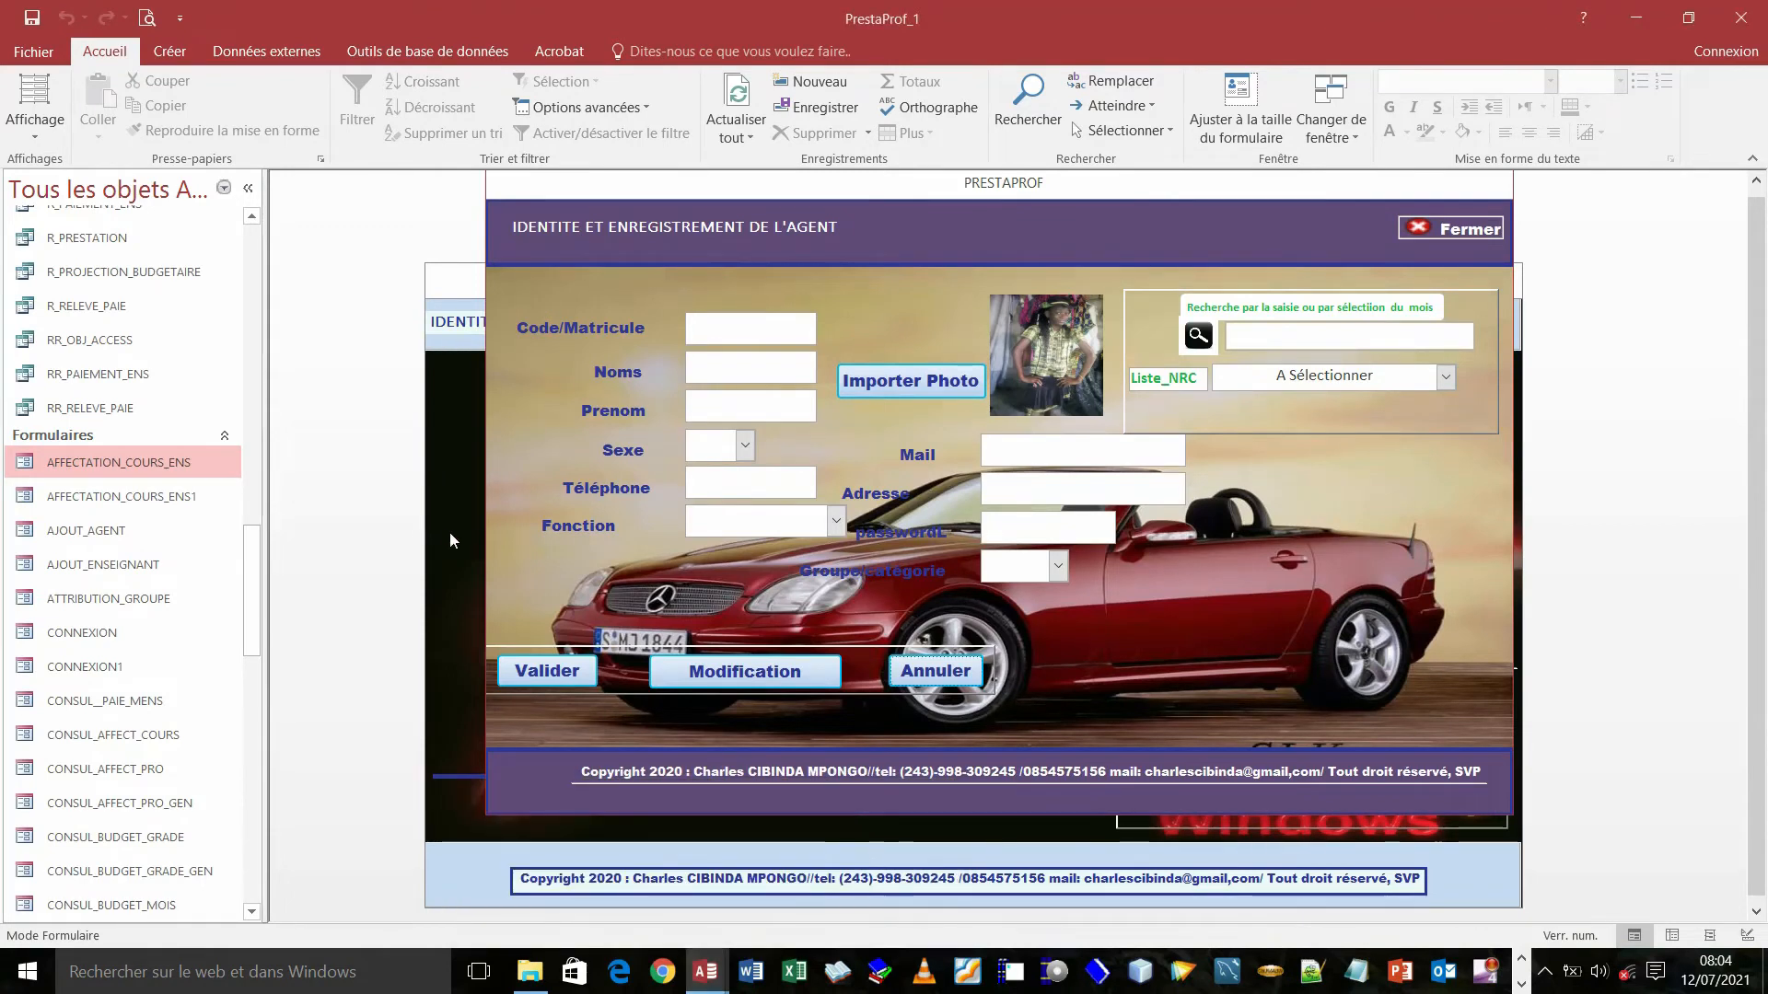
pyautogui.click(449, 532)
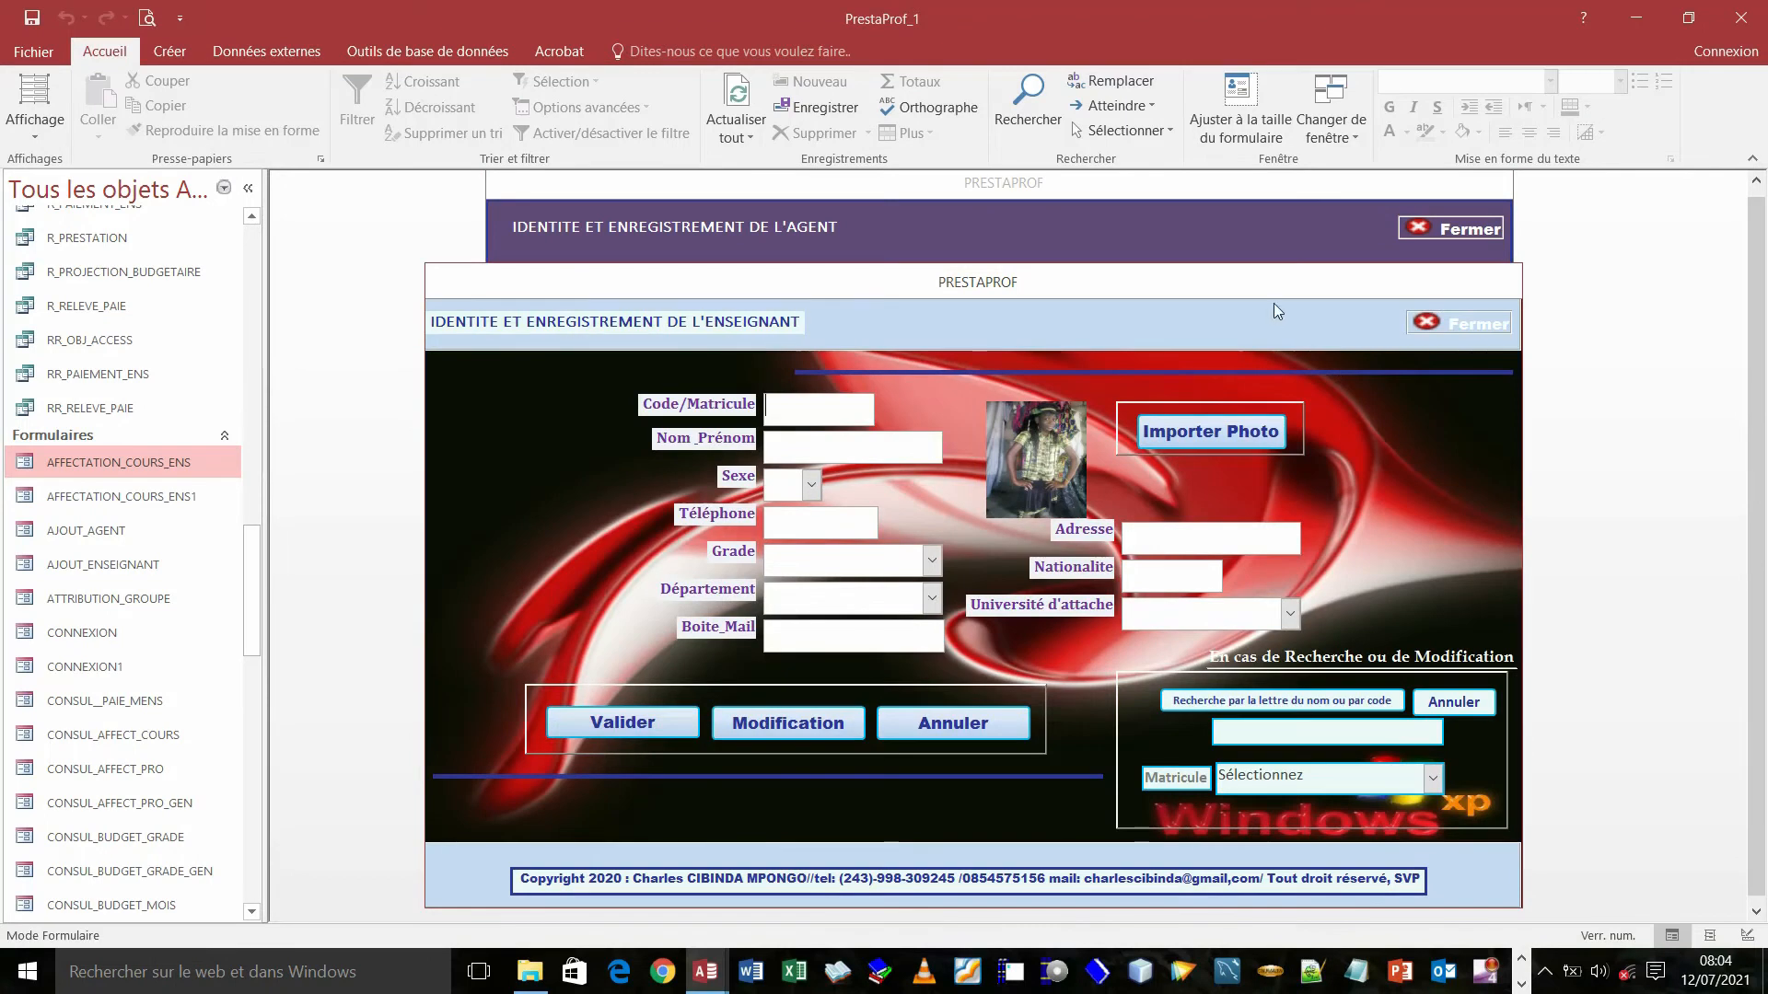
pyautogui.moveTo(1075, 290); pyautogui.dragTo(1092, 350)
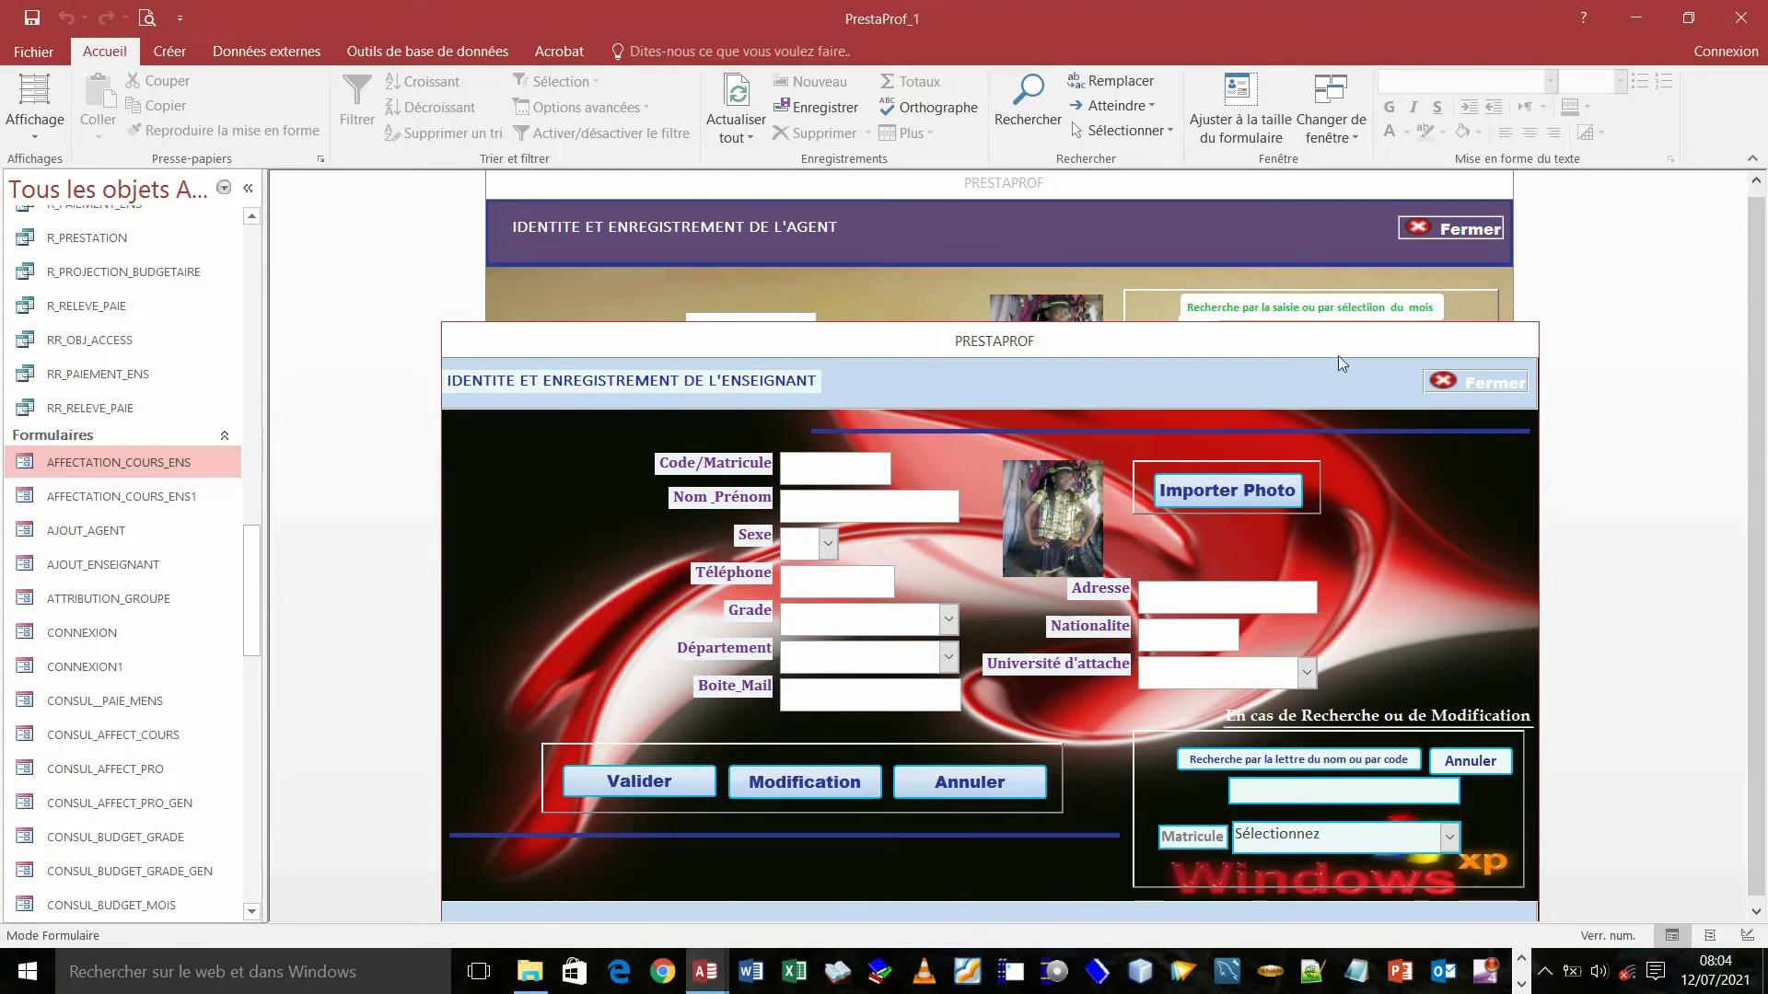
pyautogui.rightClick(1252, 346)
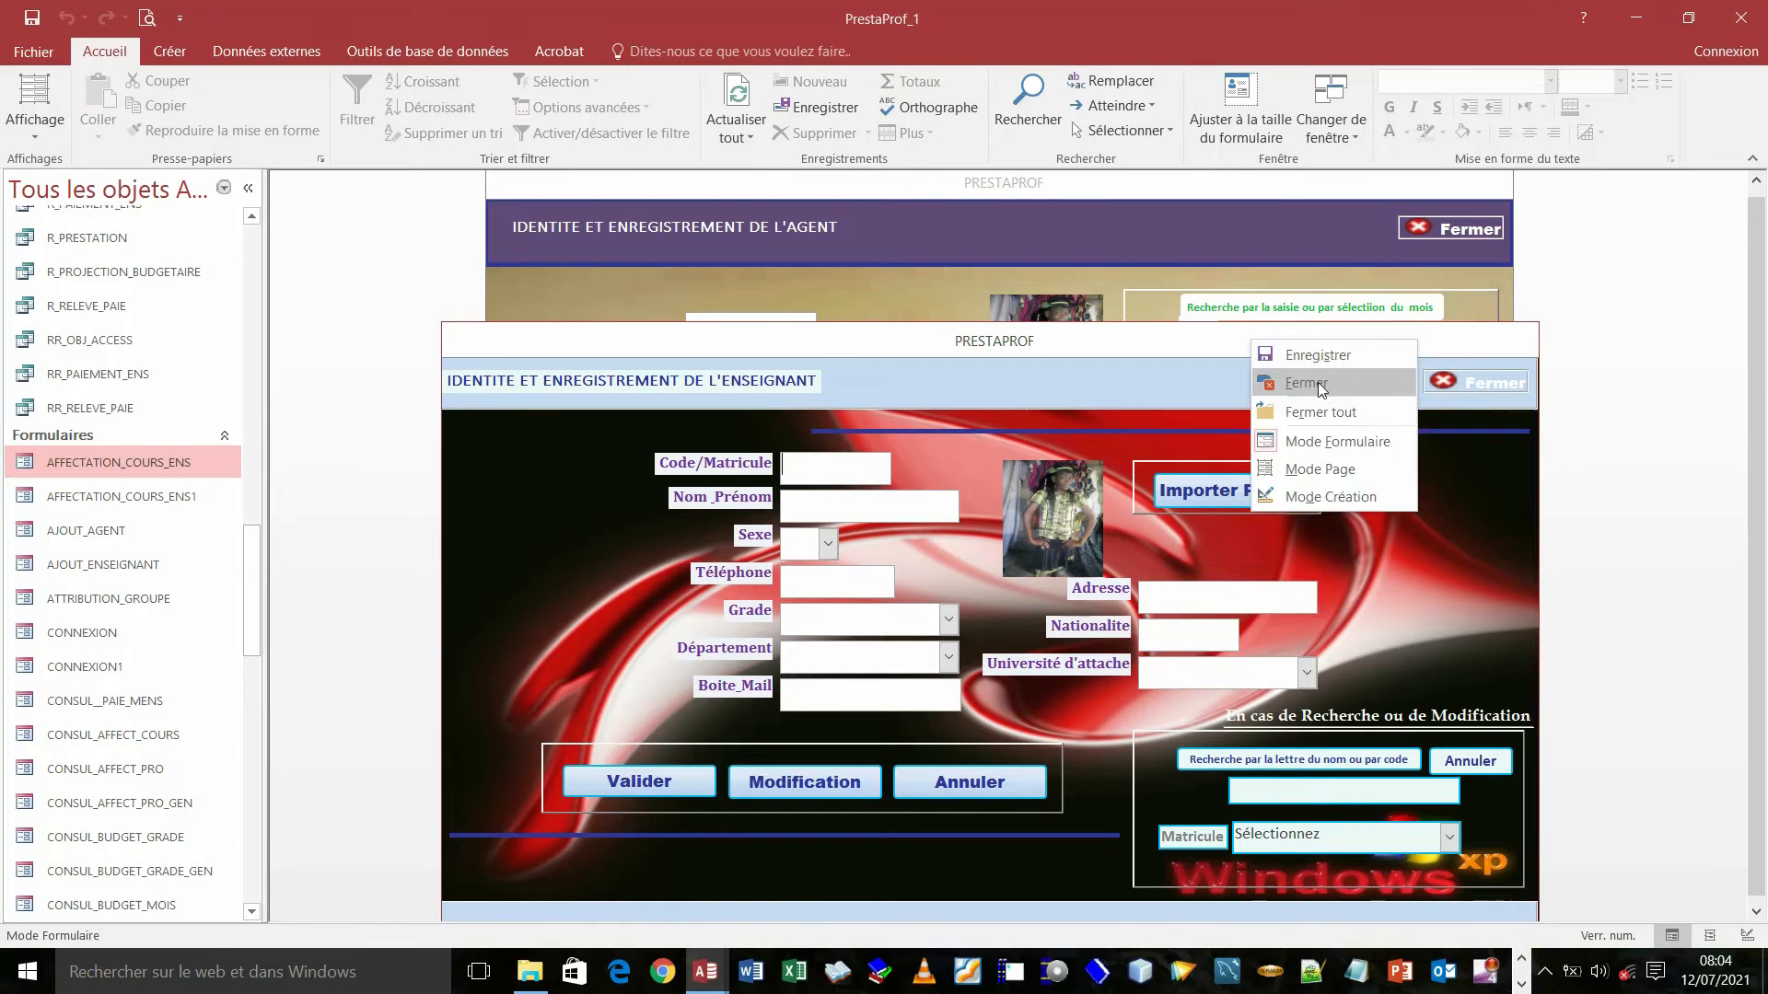
pyautogui.click(1317, 383)
pyautogui.moveTo(1098, 191); pyautogui.dragTo(1069, 303)
# - Close the connexion form and reposition the Agent form up and right
pyautogui.click(1105, 256)
pyautogui.rightClick(1105, 256)
pyautogui.click(1158, 294)
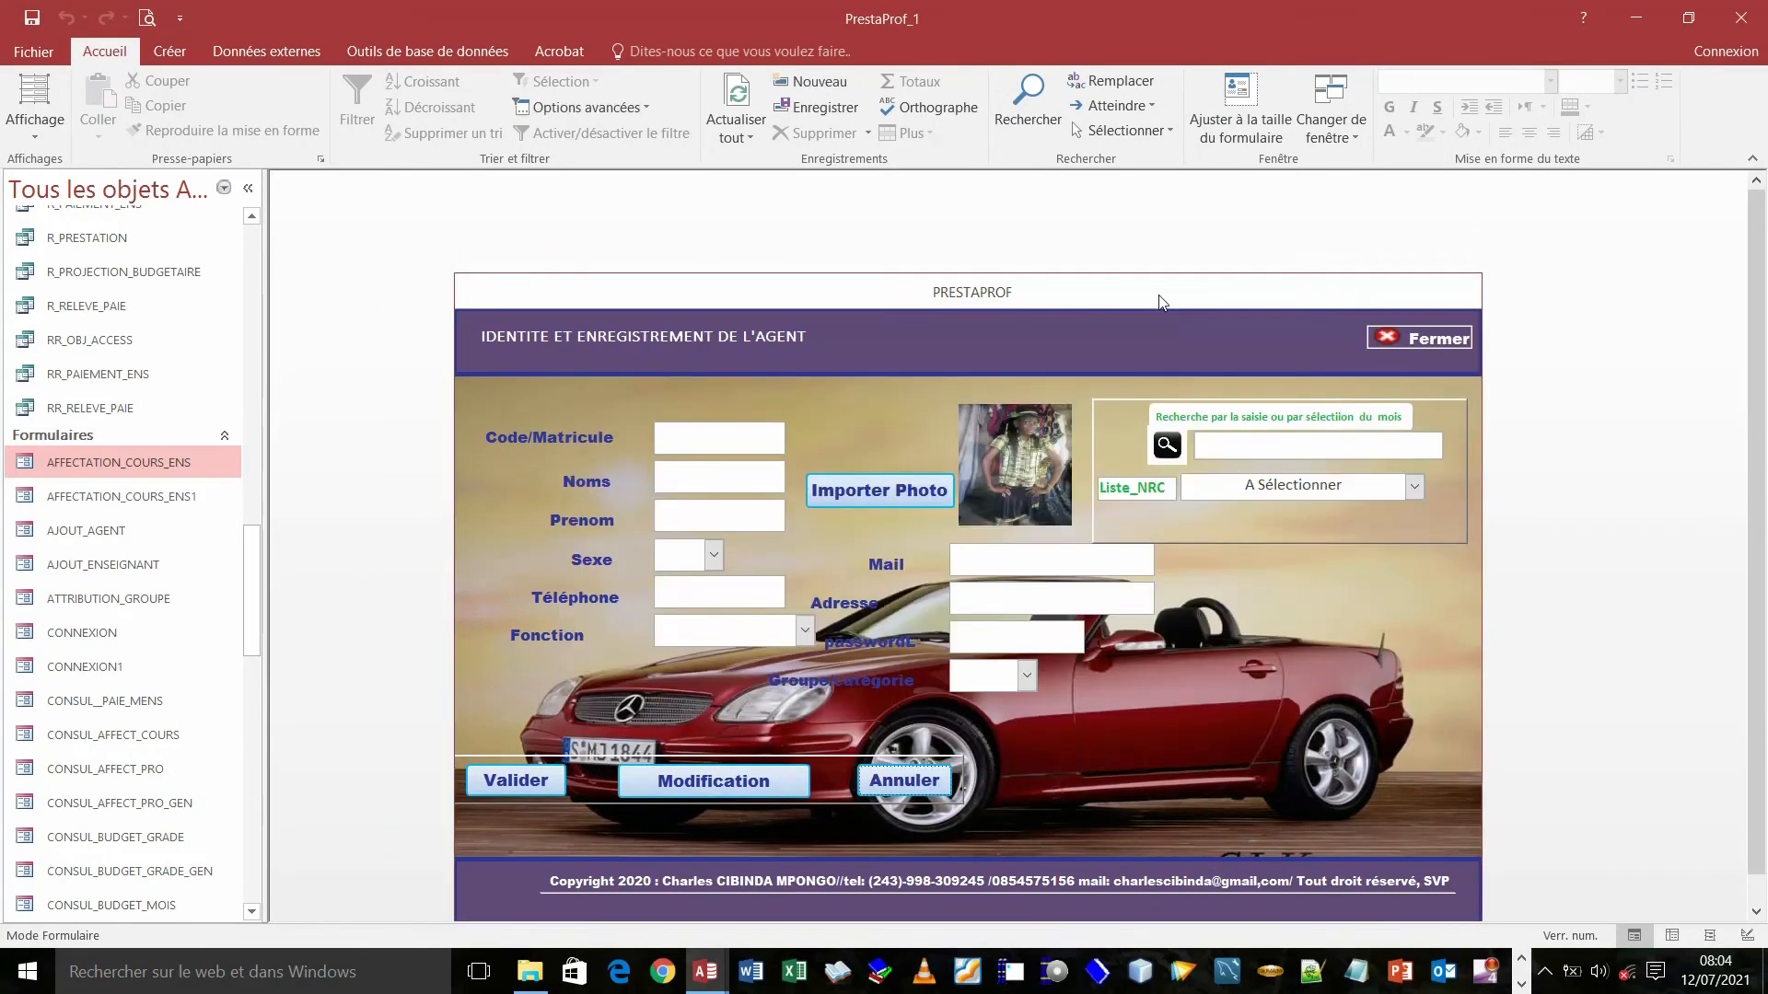
pyautogui.moveTo(1105, 288); pyautogui.dragTo(1190, 235)
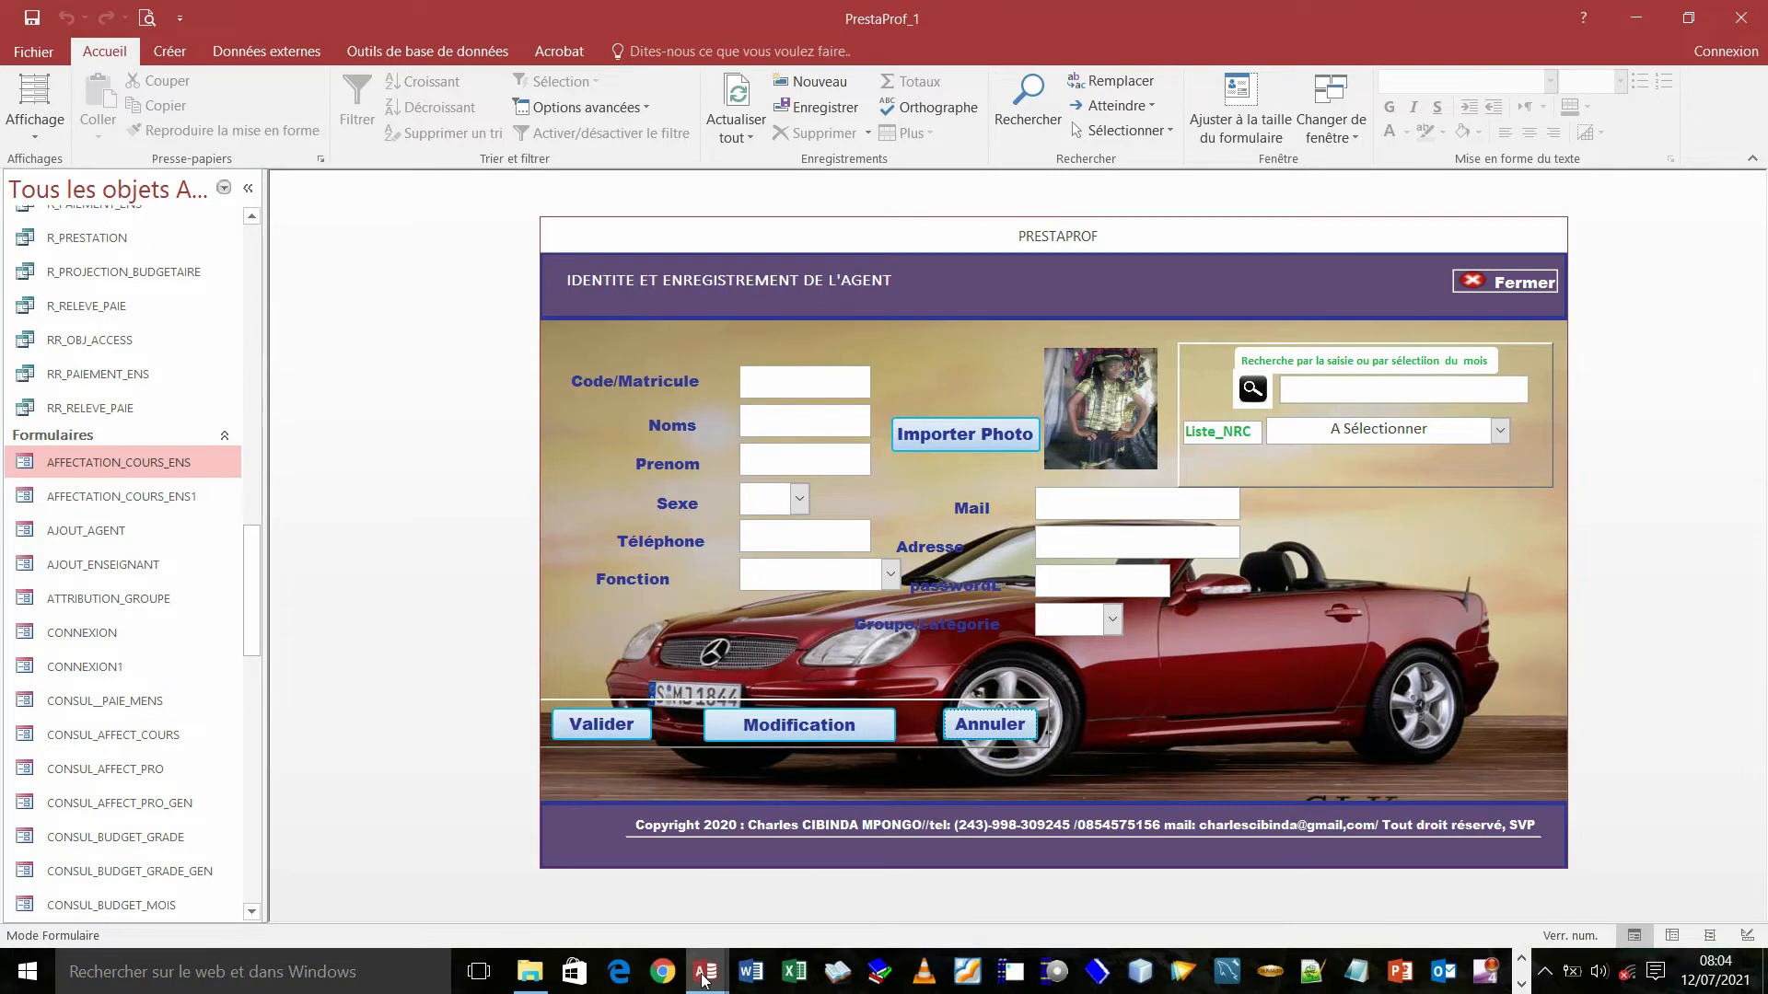
pyautogui.moveTo(705, 967)
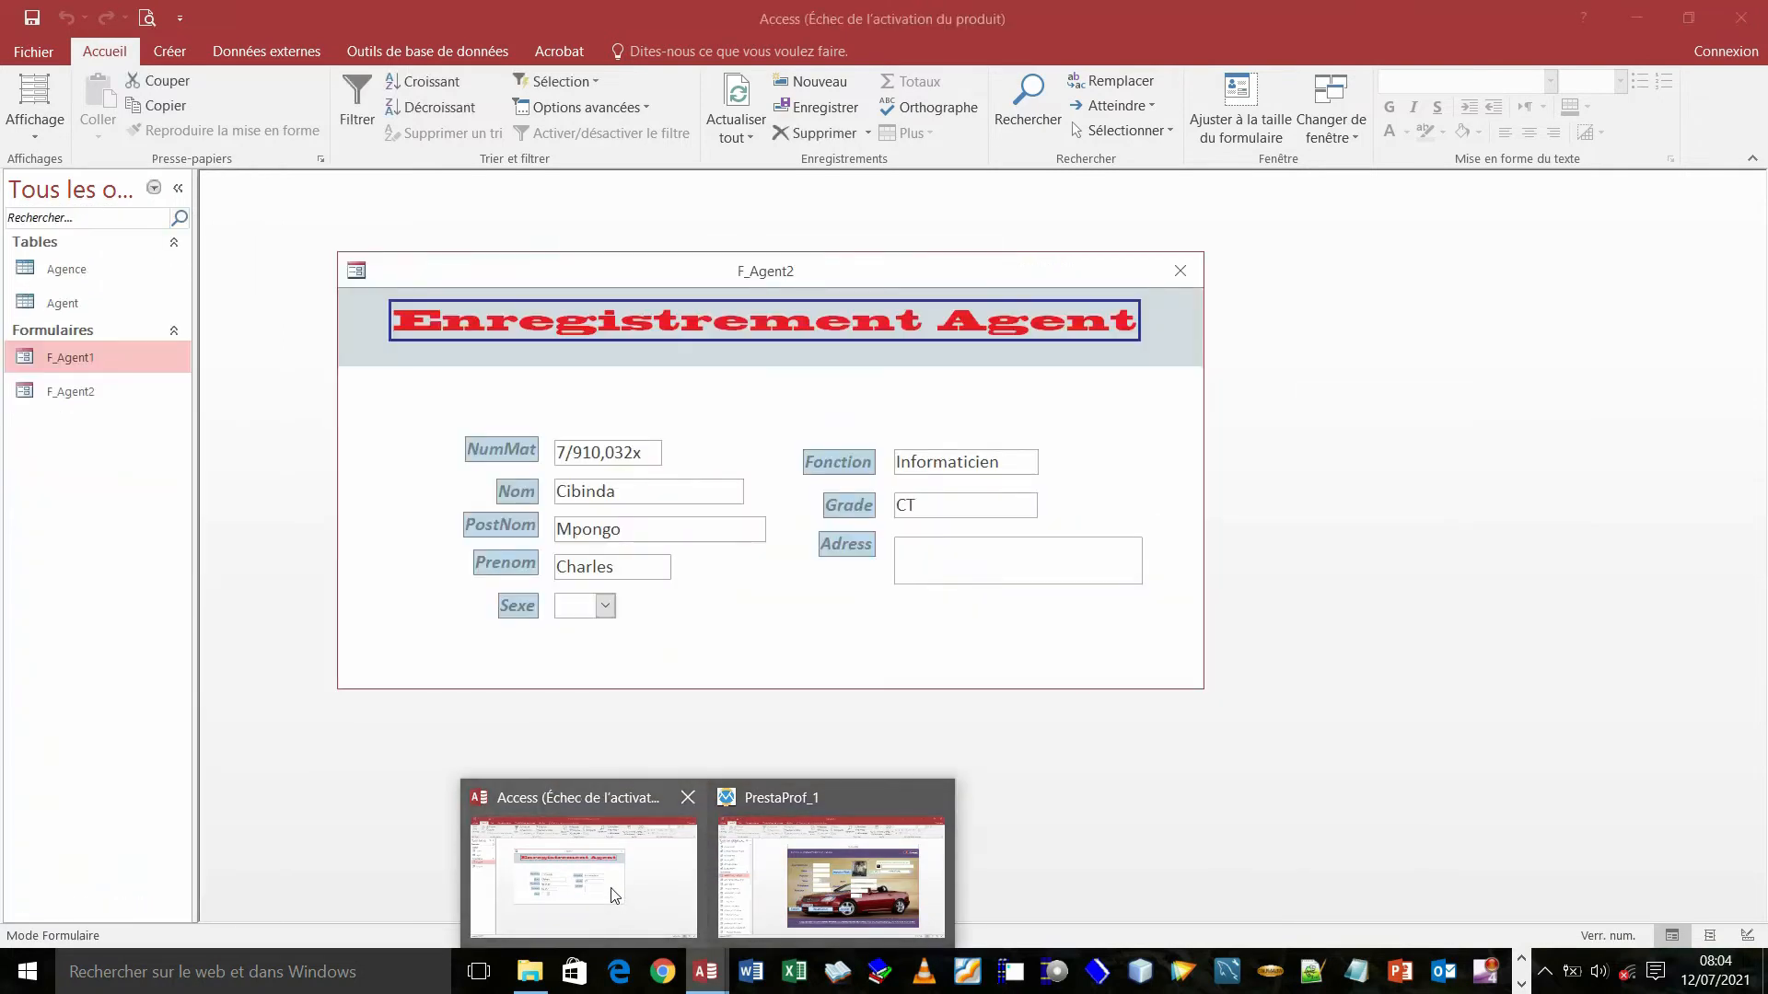
# - Return to the F_Agent2 window and switch it to Design view
pyautogui.click(614, 888)
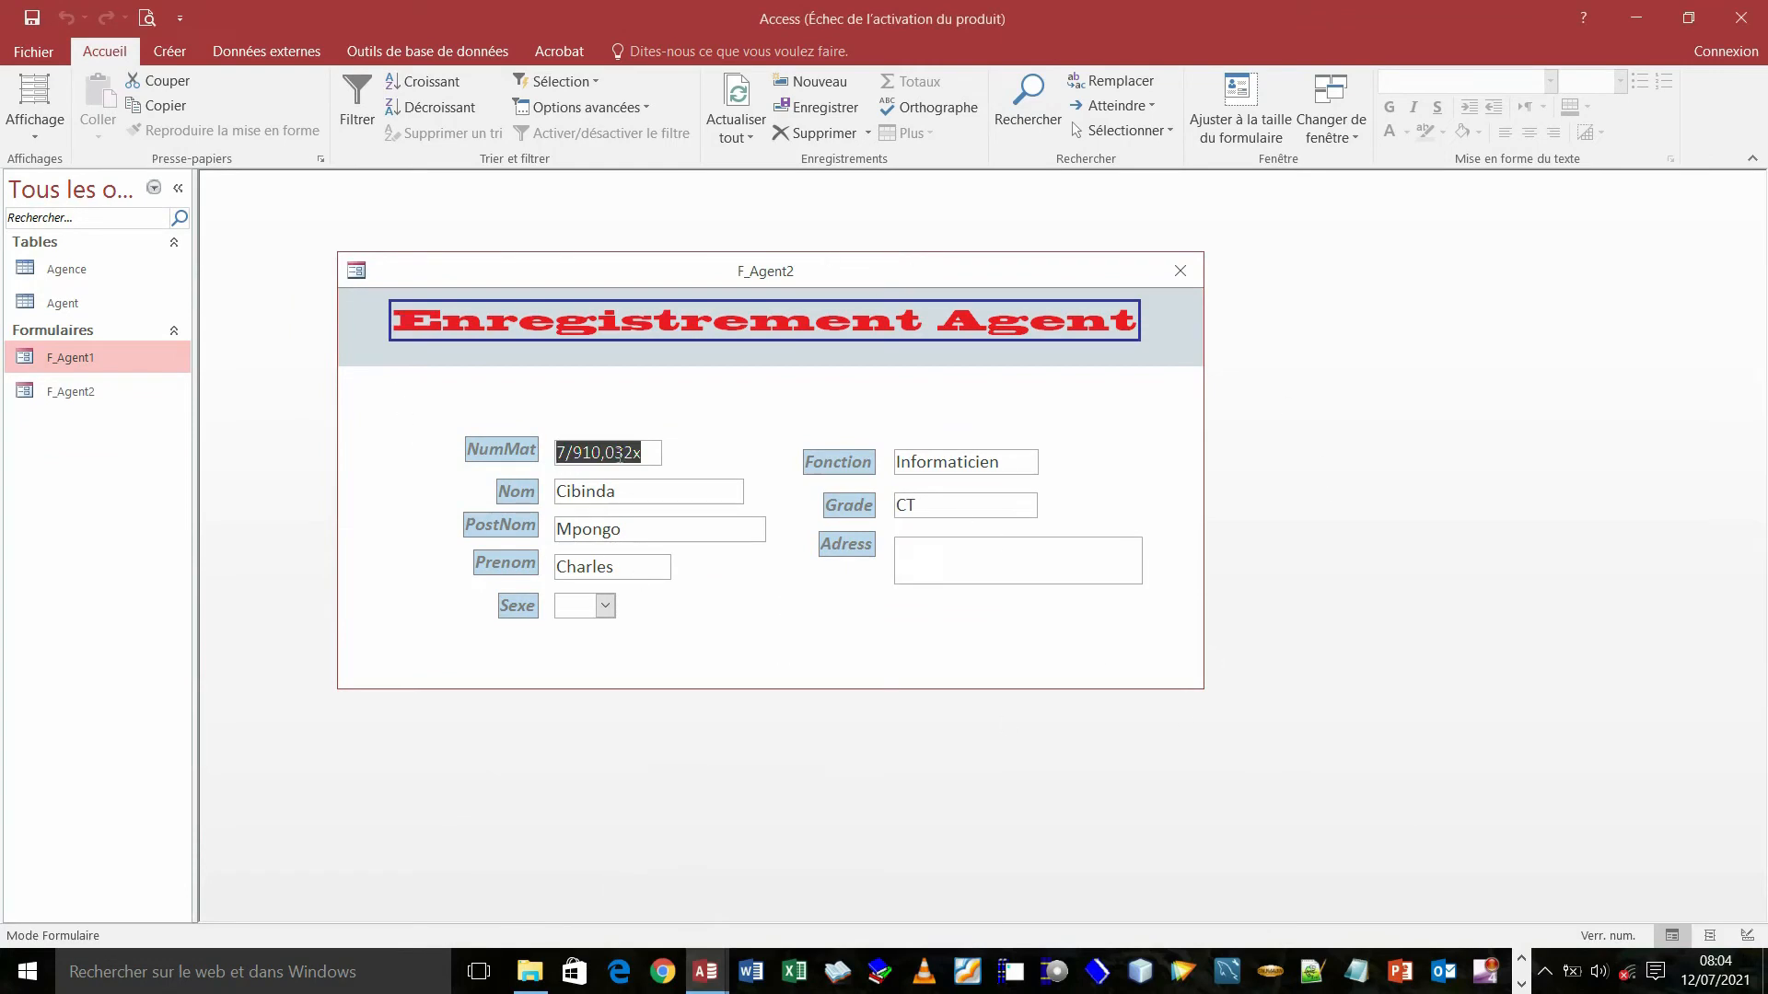
pyautogui.rightClick(510, 274)
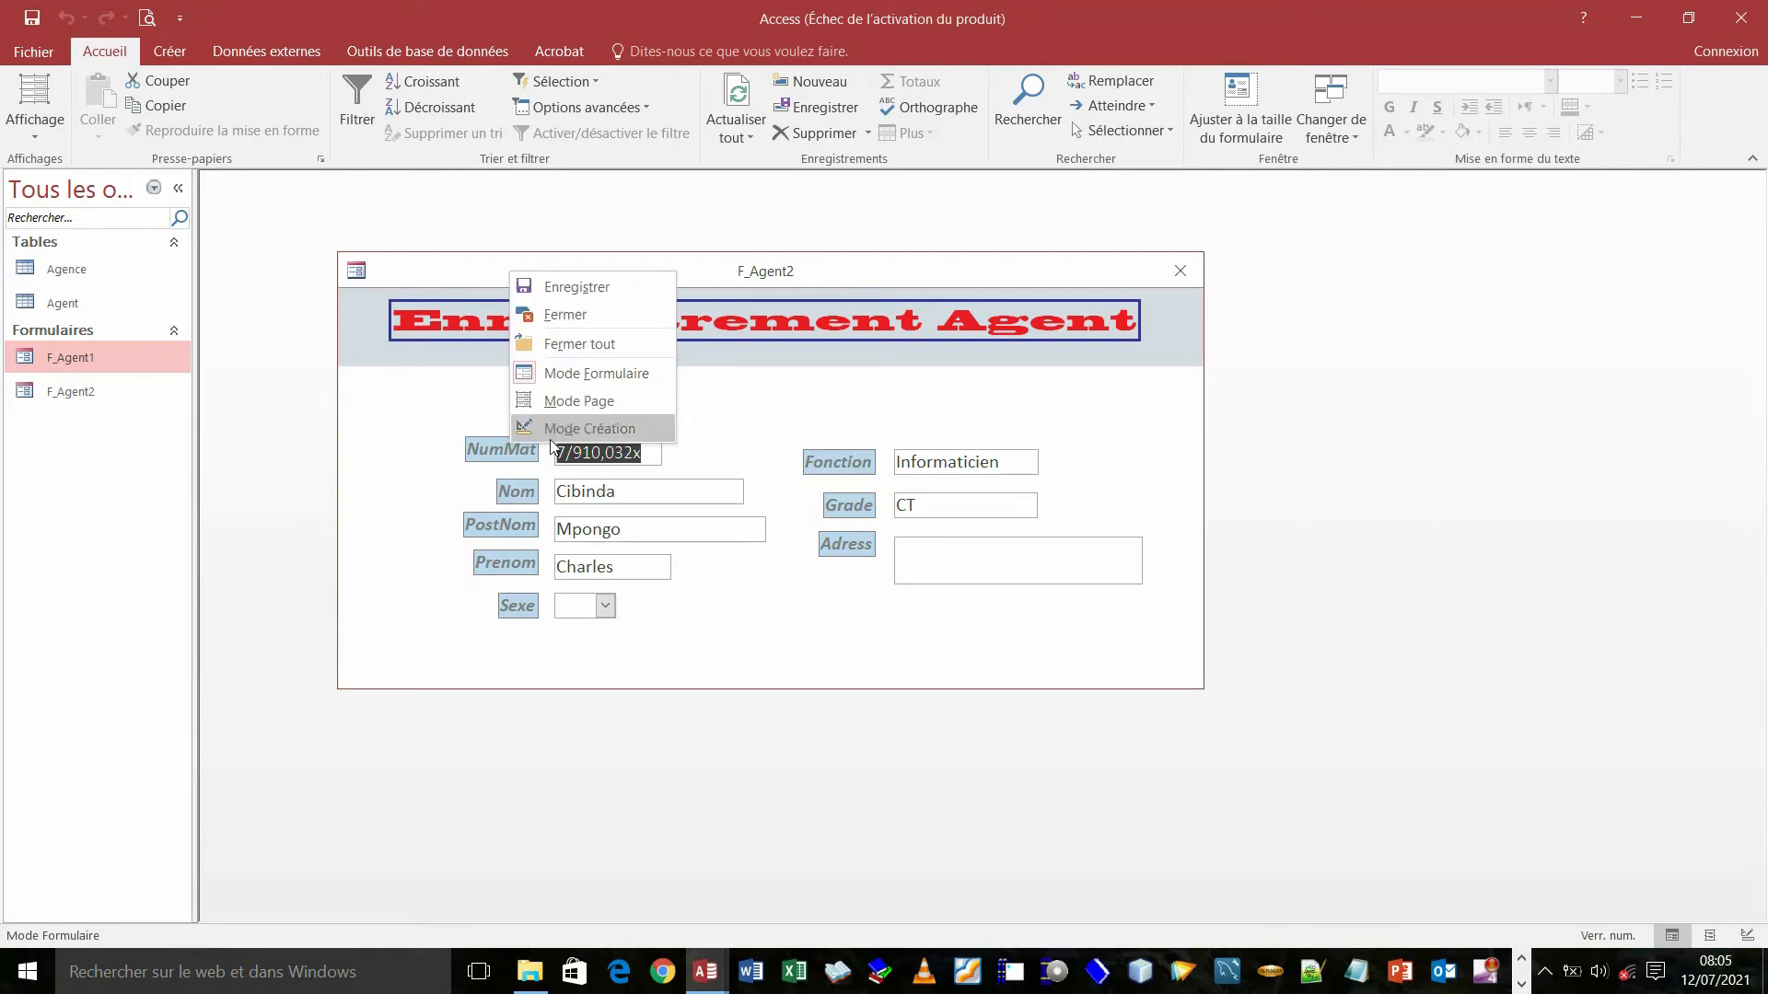
pyautogui.click(578, 429)
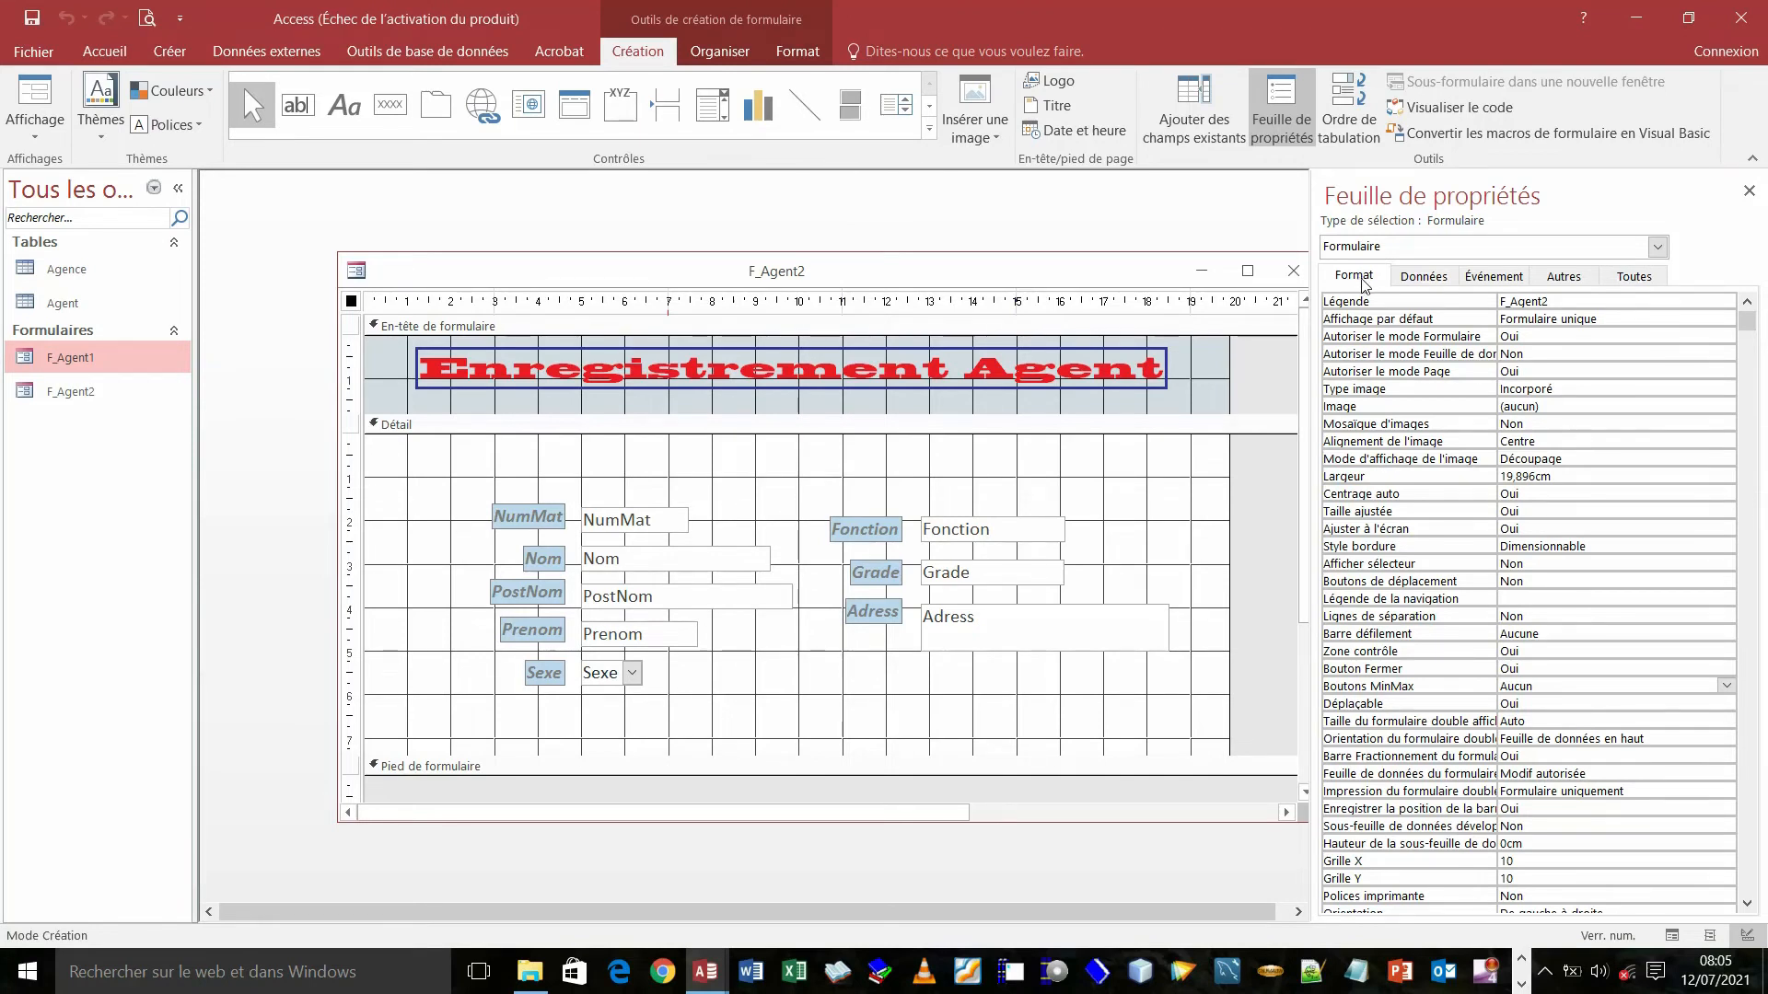
# - Check F_Agent2's Other and Data form properties (record source Agent), then return to Format
pyautogui.click(1562, 278)
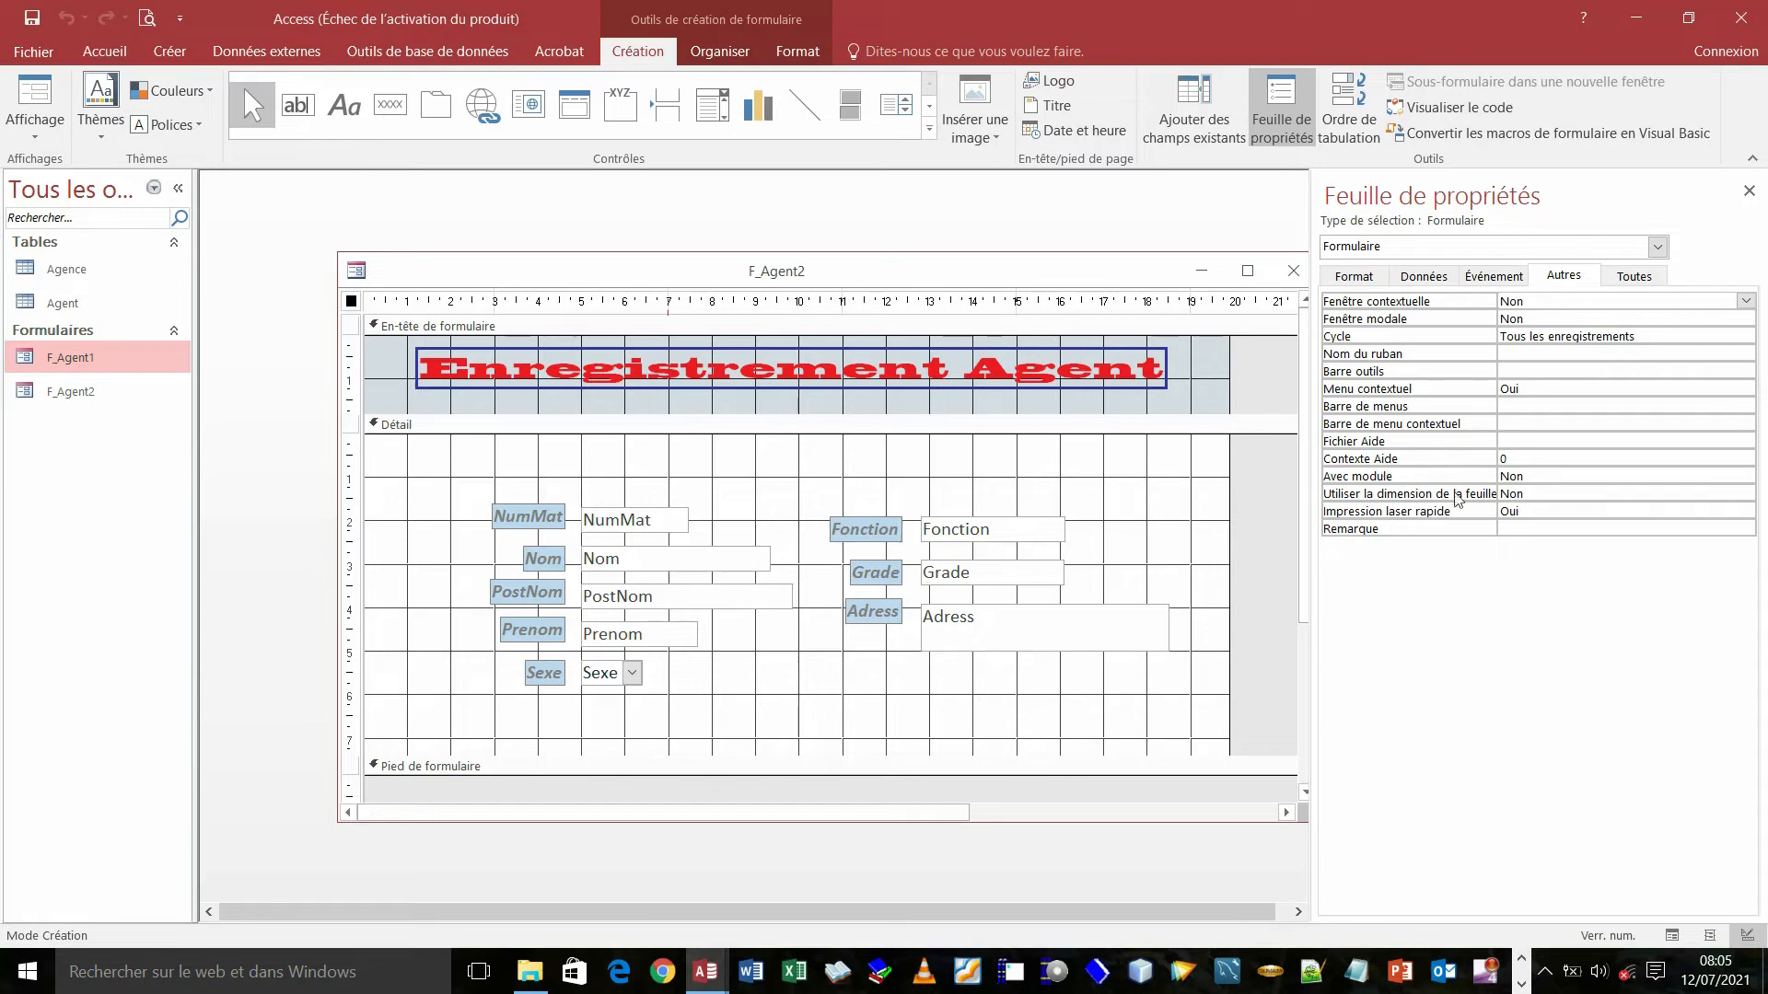
pyautogui.click(1432, 281)
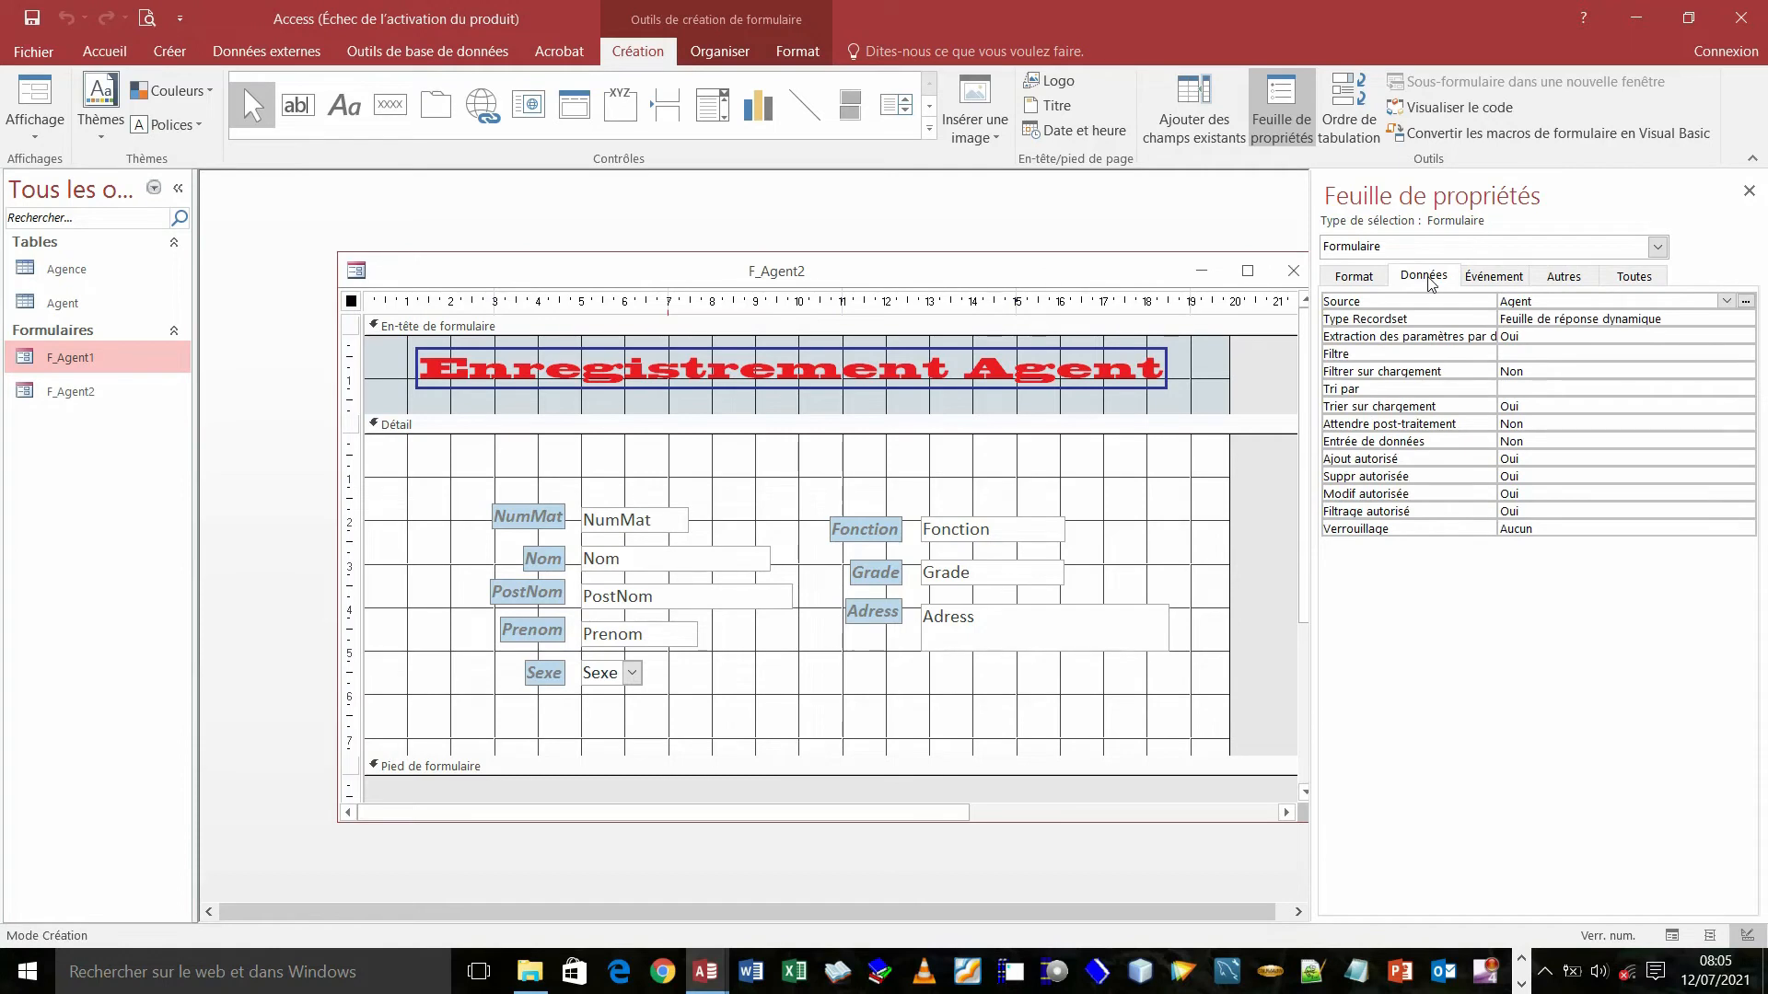
pyautogui.click(1364, 280)
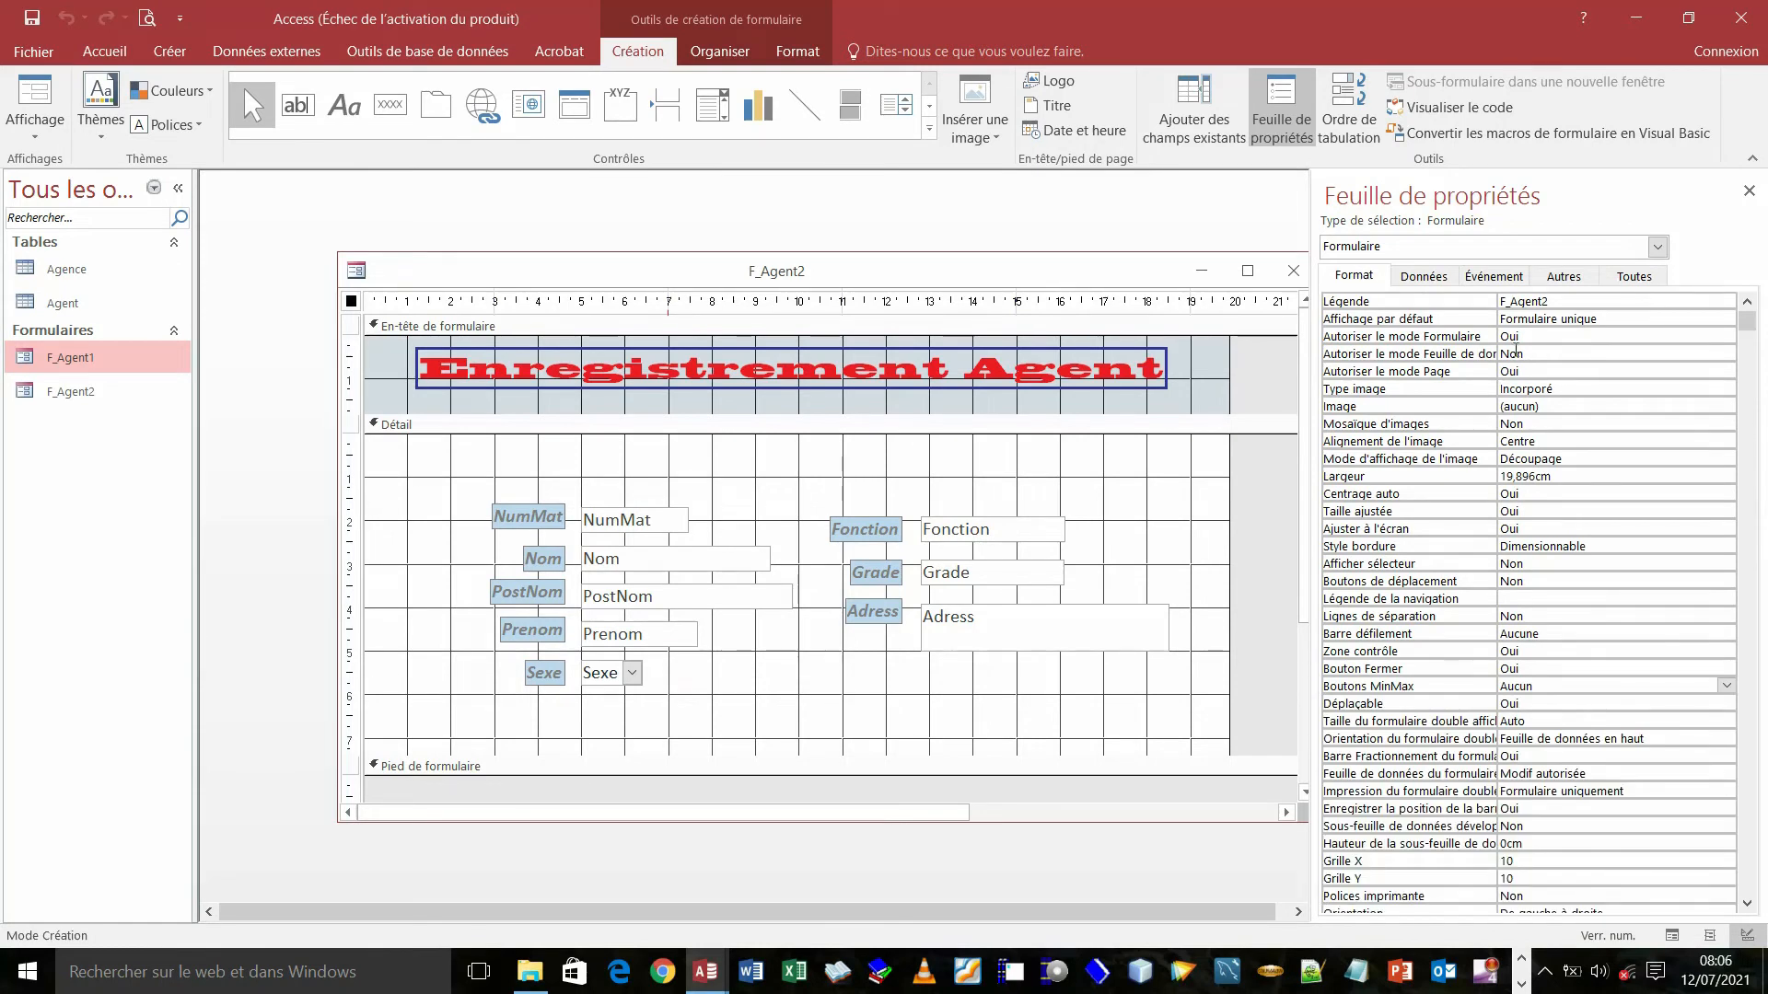
# - Keep the form's picture type set to Incorporé (embedded)
pyautogui.click(1546, 405)
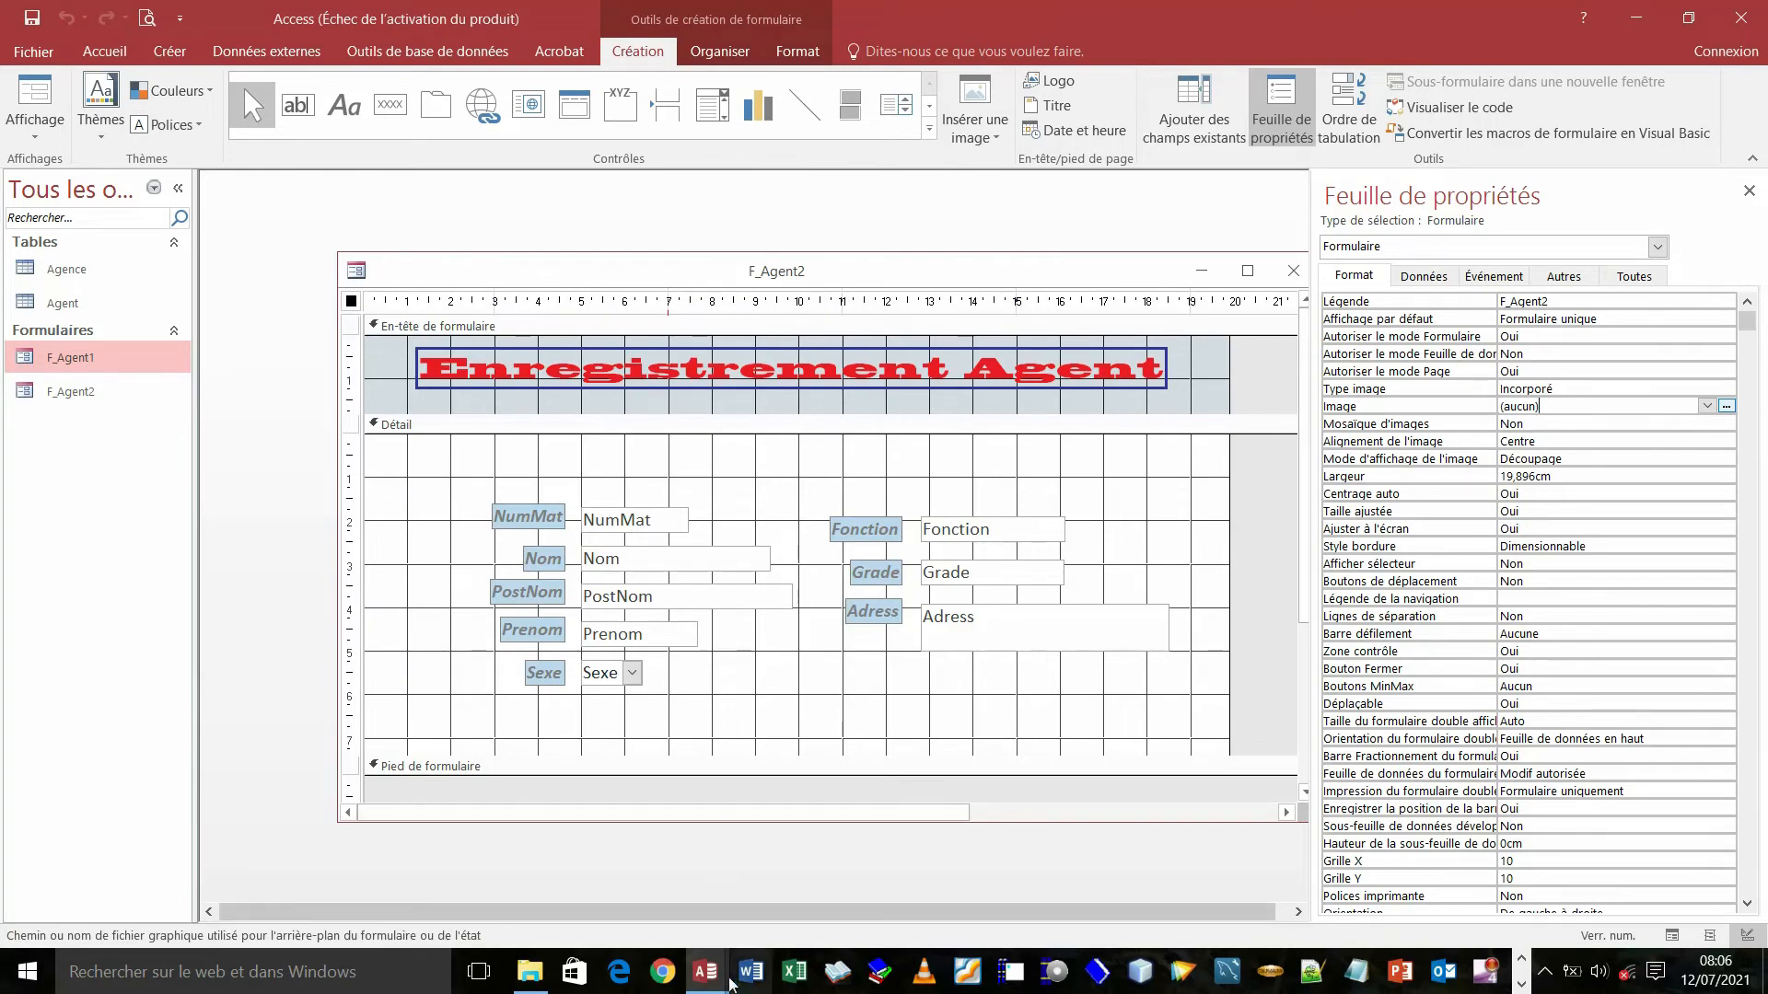
pyautogui.moveTo(721, 985)
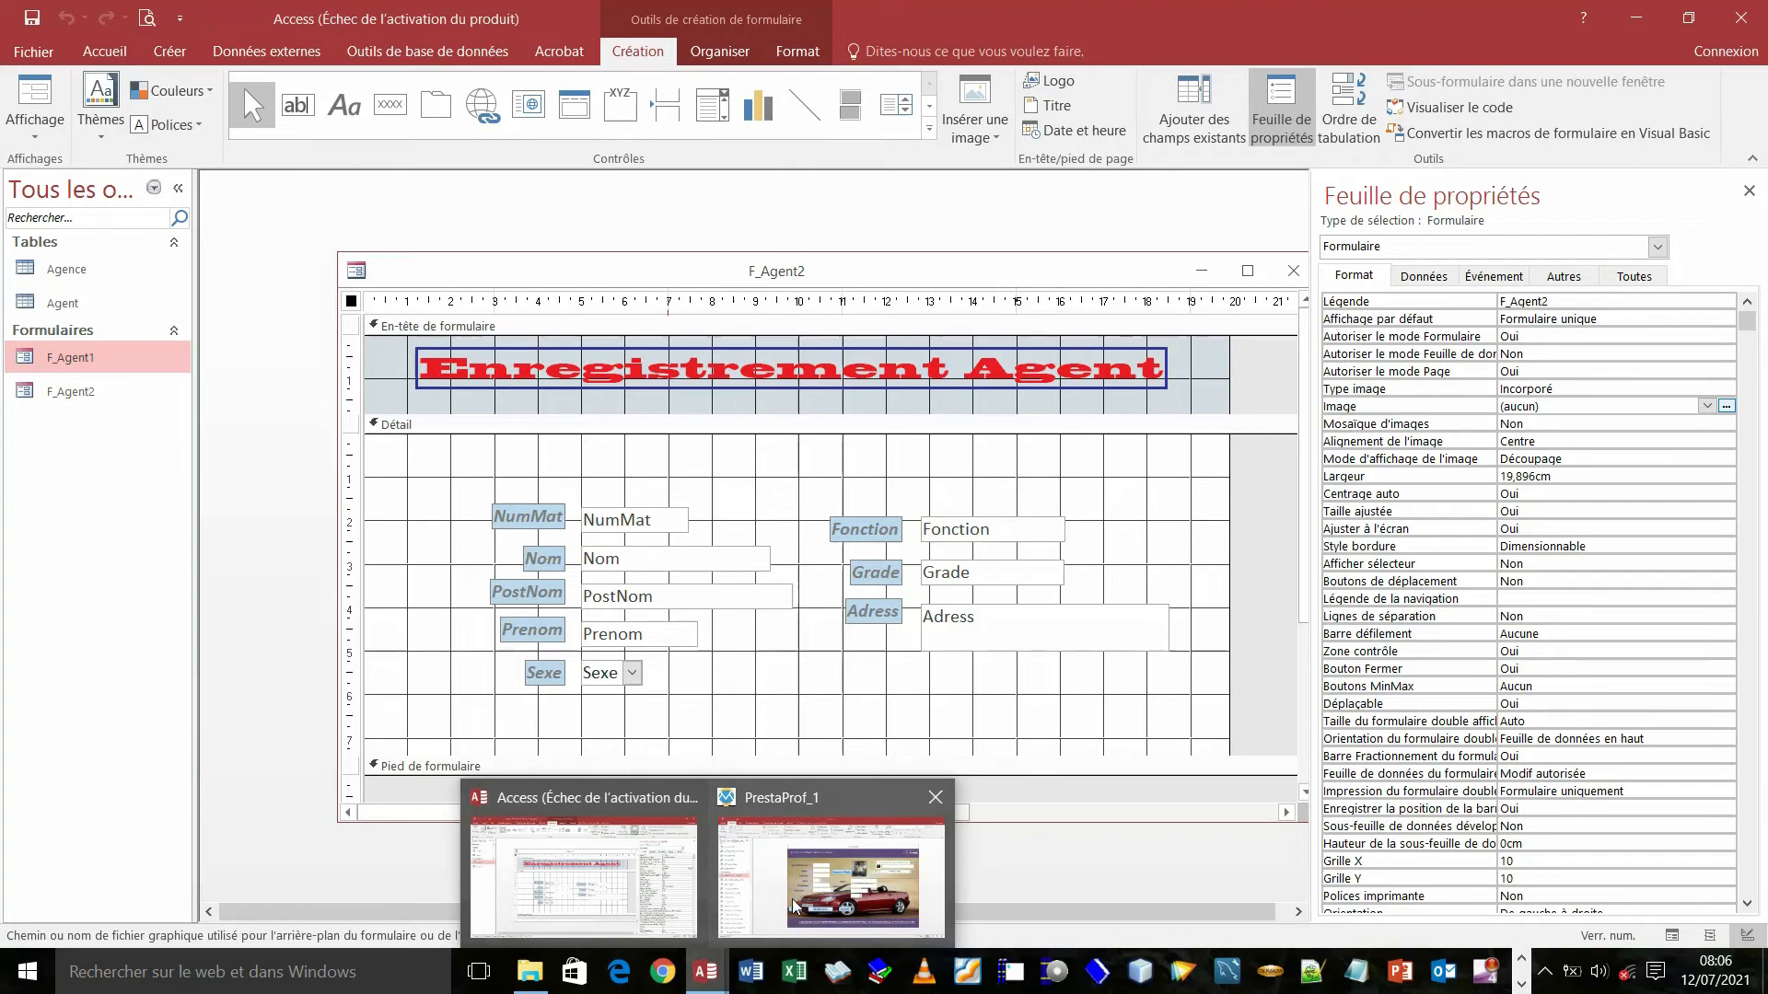
pyautogui.moveTo(794, 907)
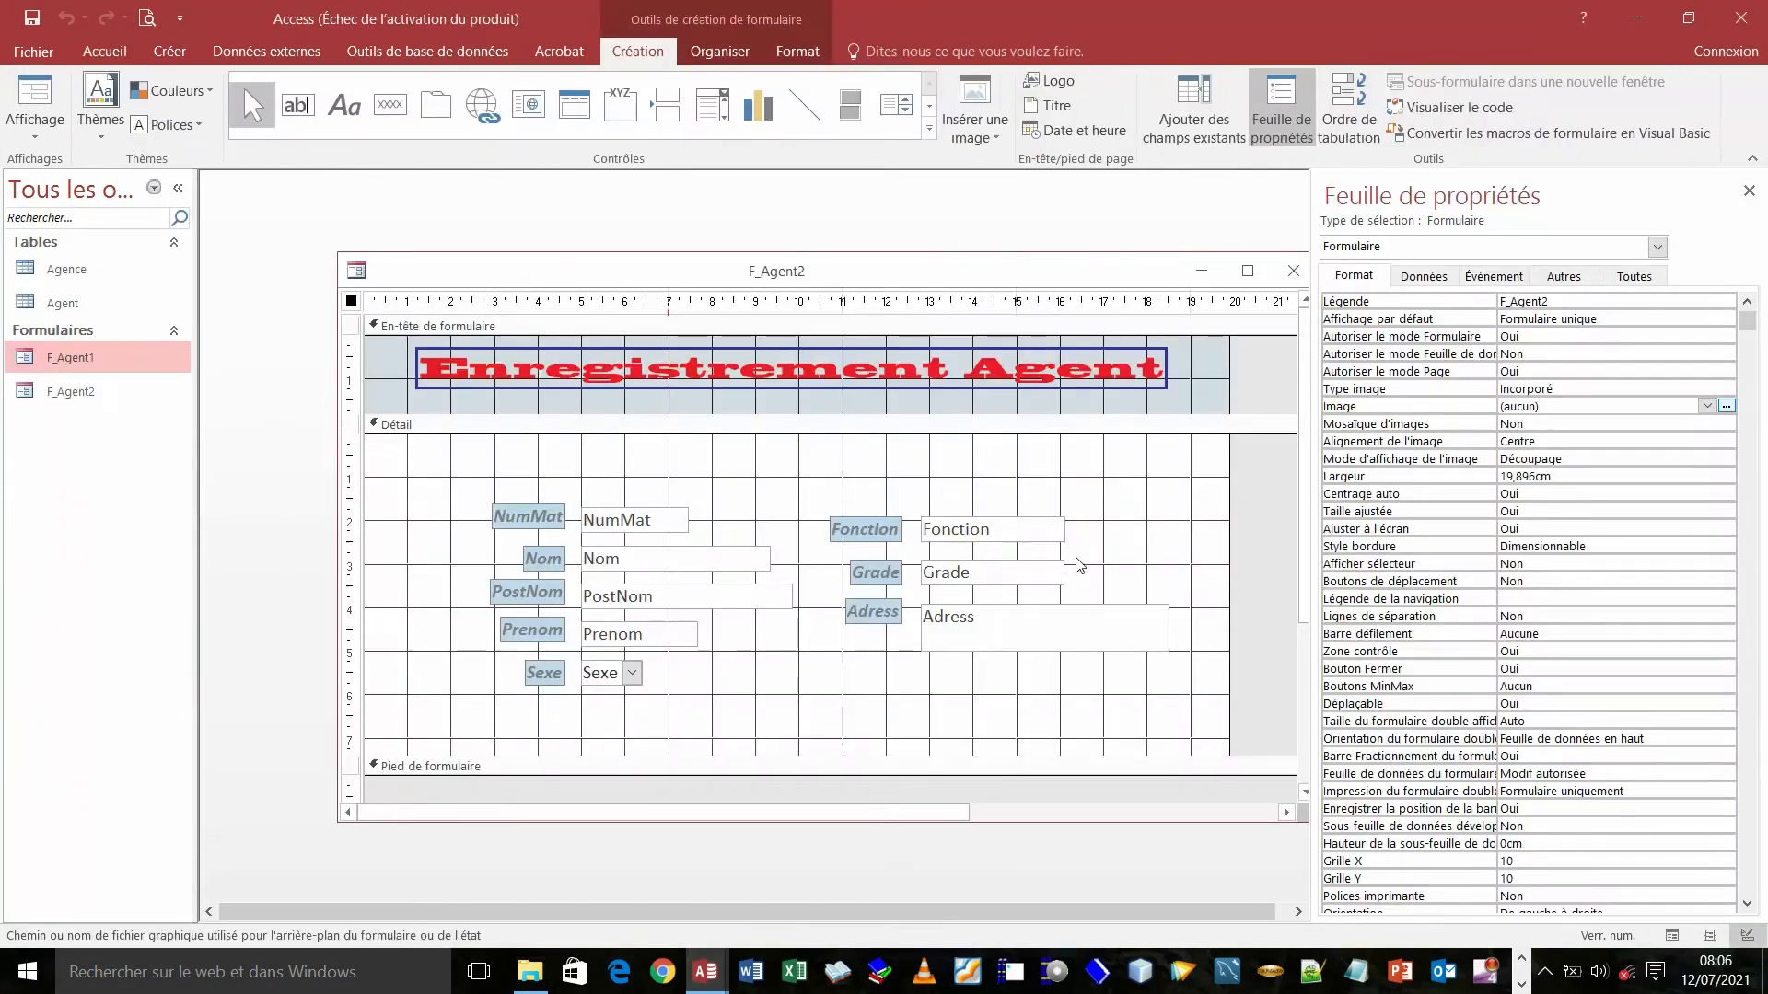
pyautogui.click(1575, 388)
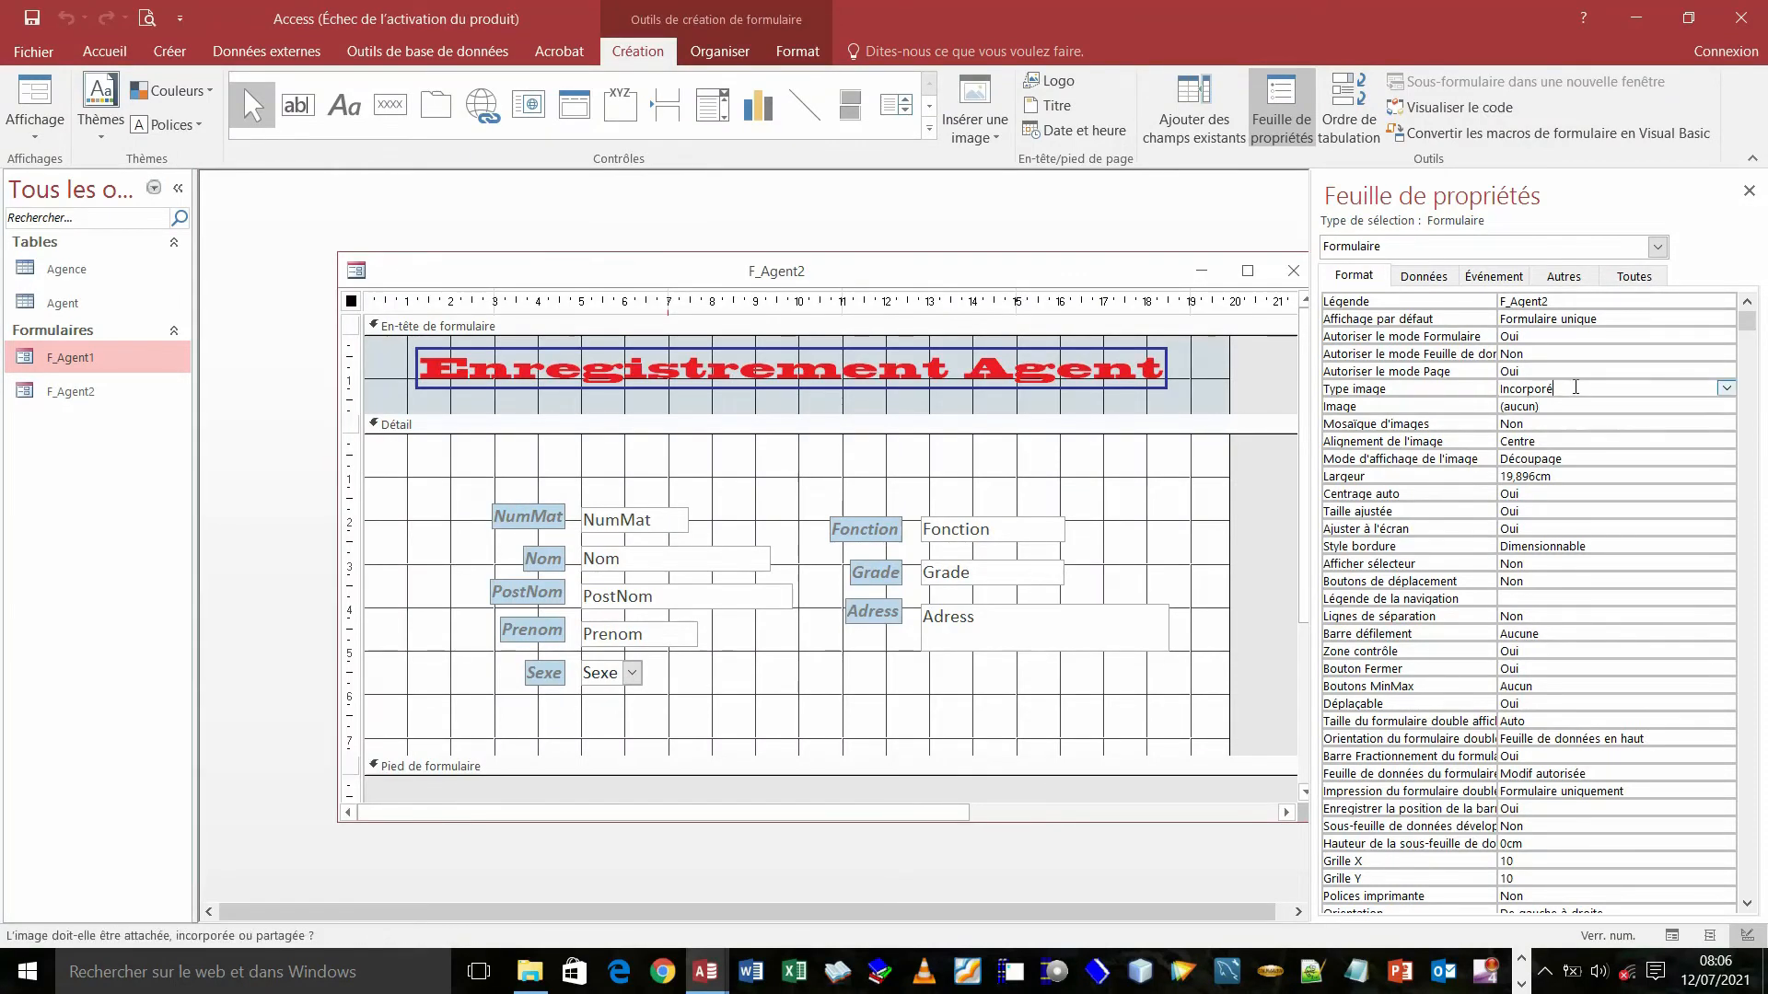
pyautogui.click(1725, 390)
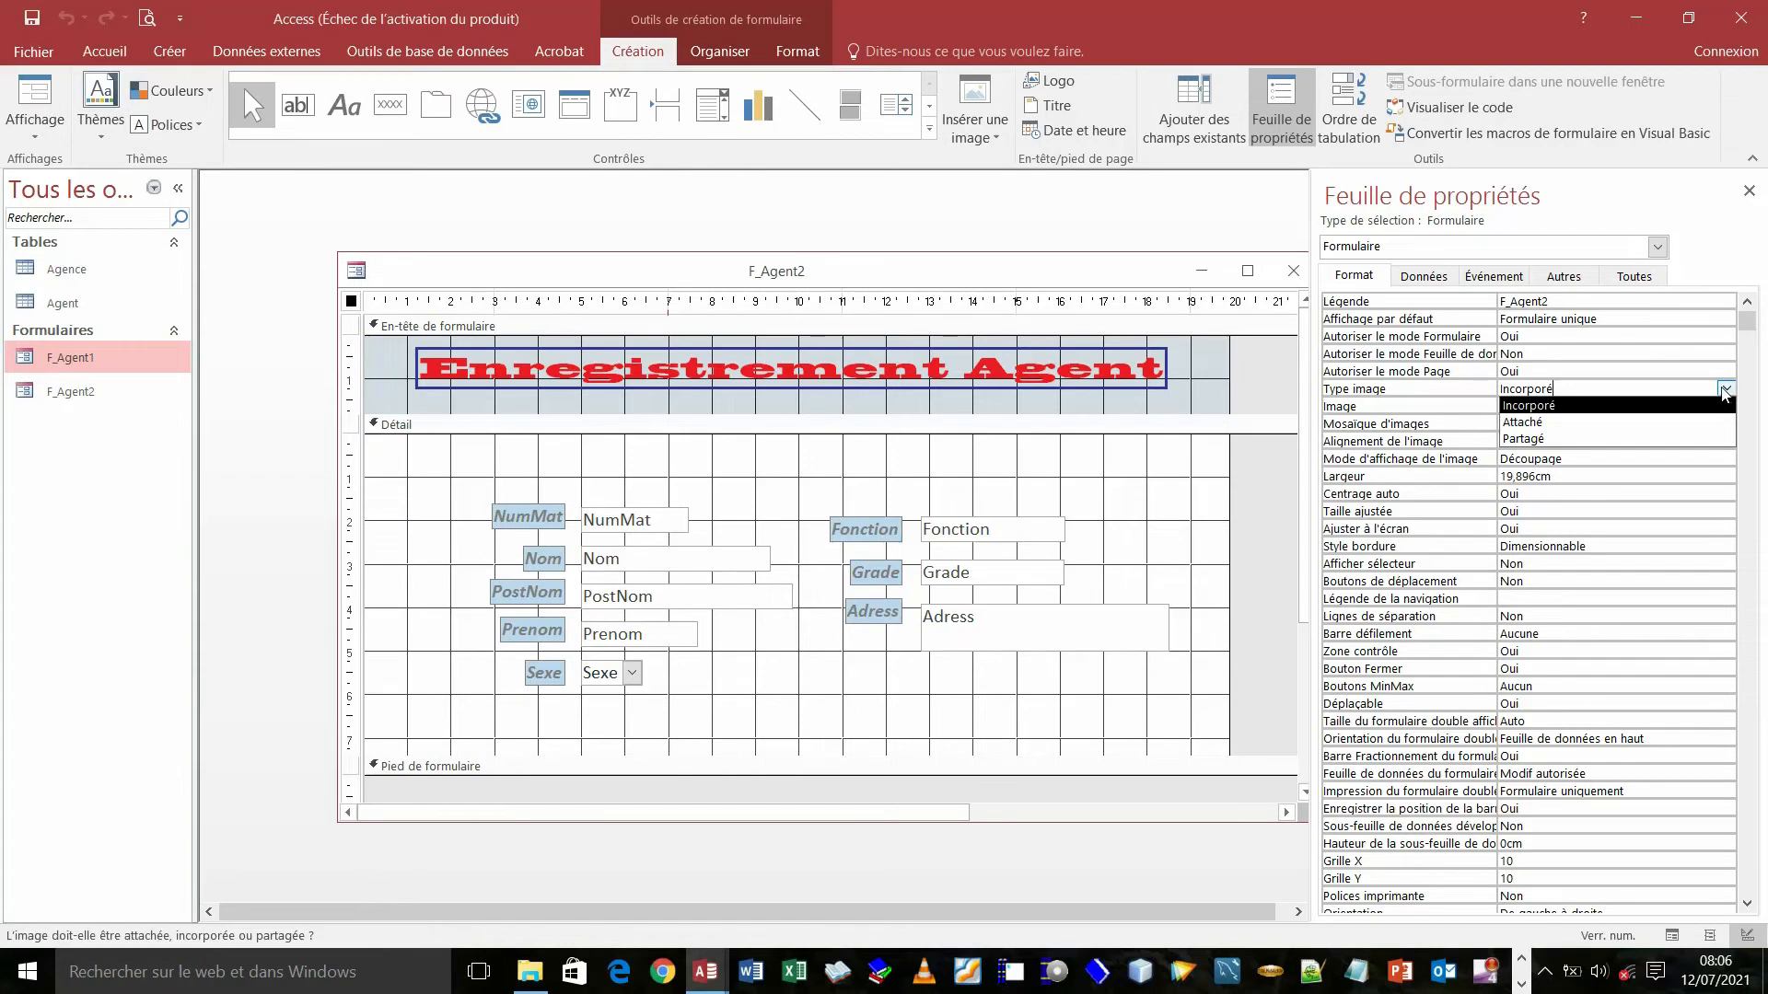
pyautogui.click(1618, 371)
pyautogui.click(1618, 371)
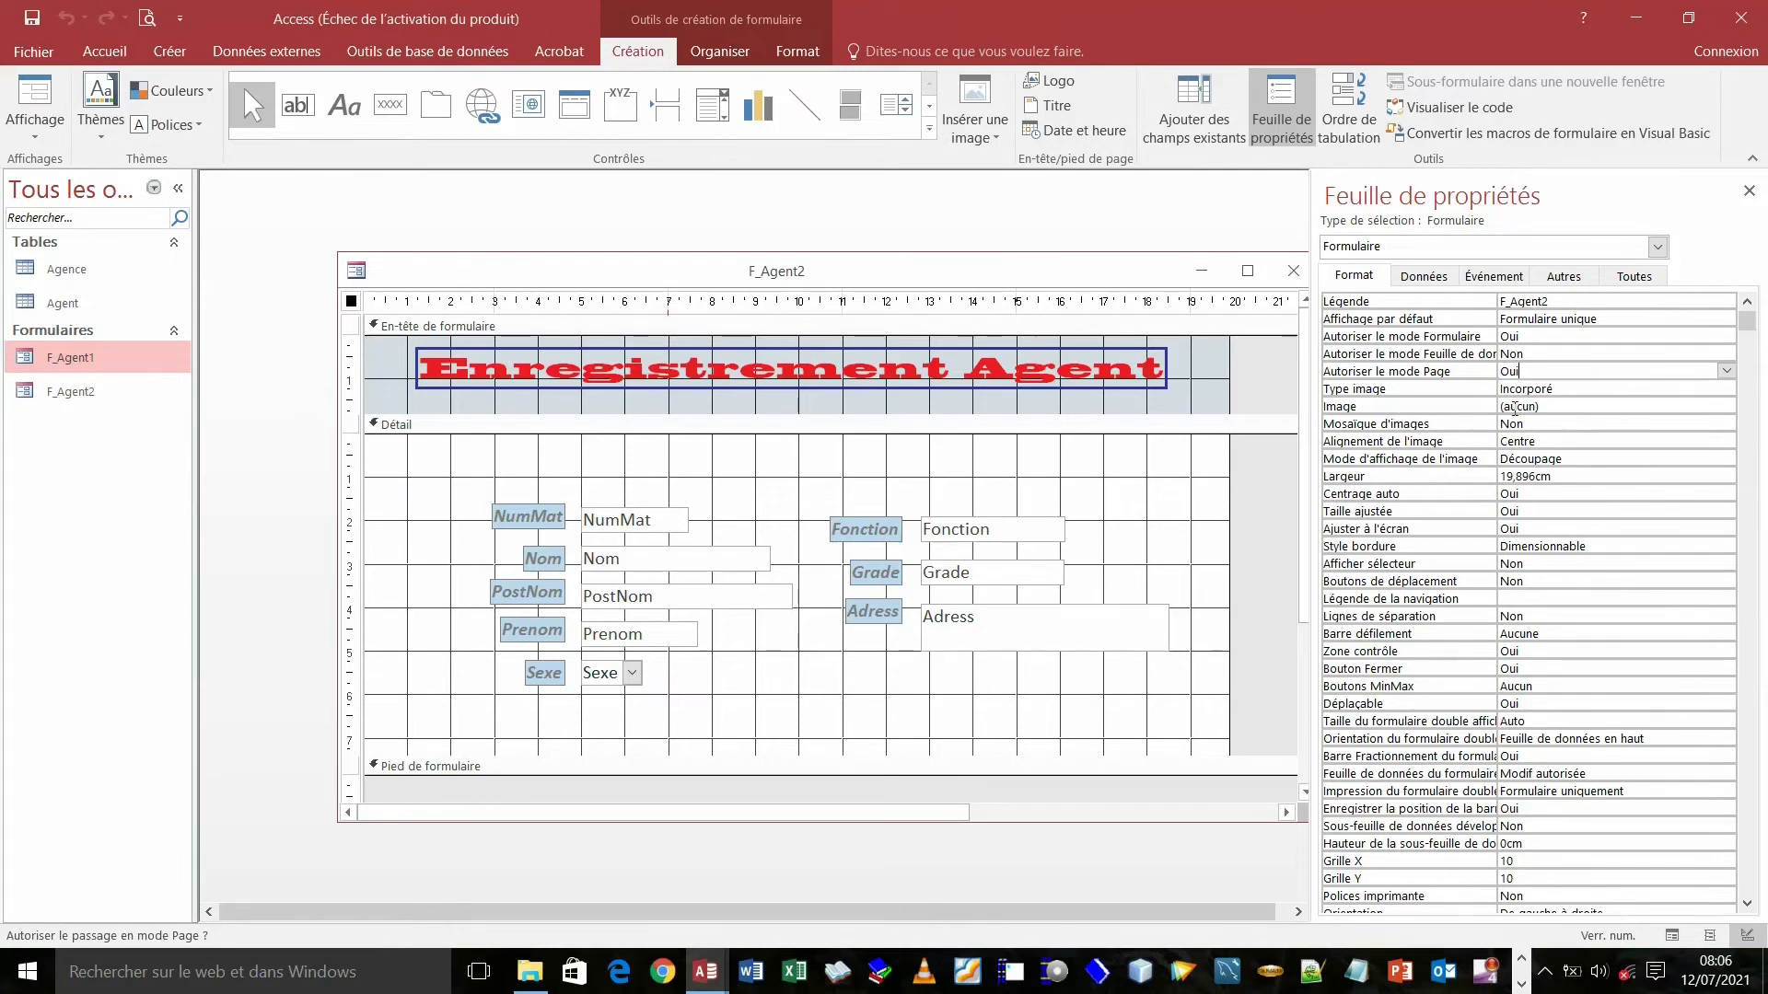
# - Use the Image property's '...' builder to browse for a background picture
pyautogui.click(1573, 408)
pyautogui.click(1707, 407)
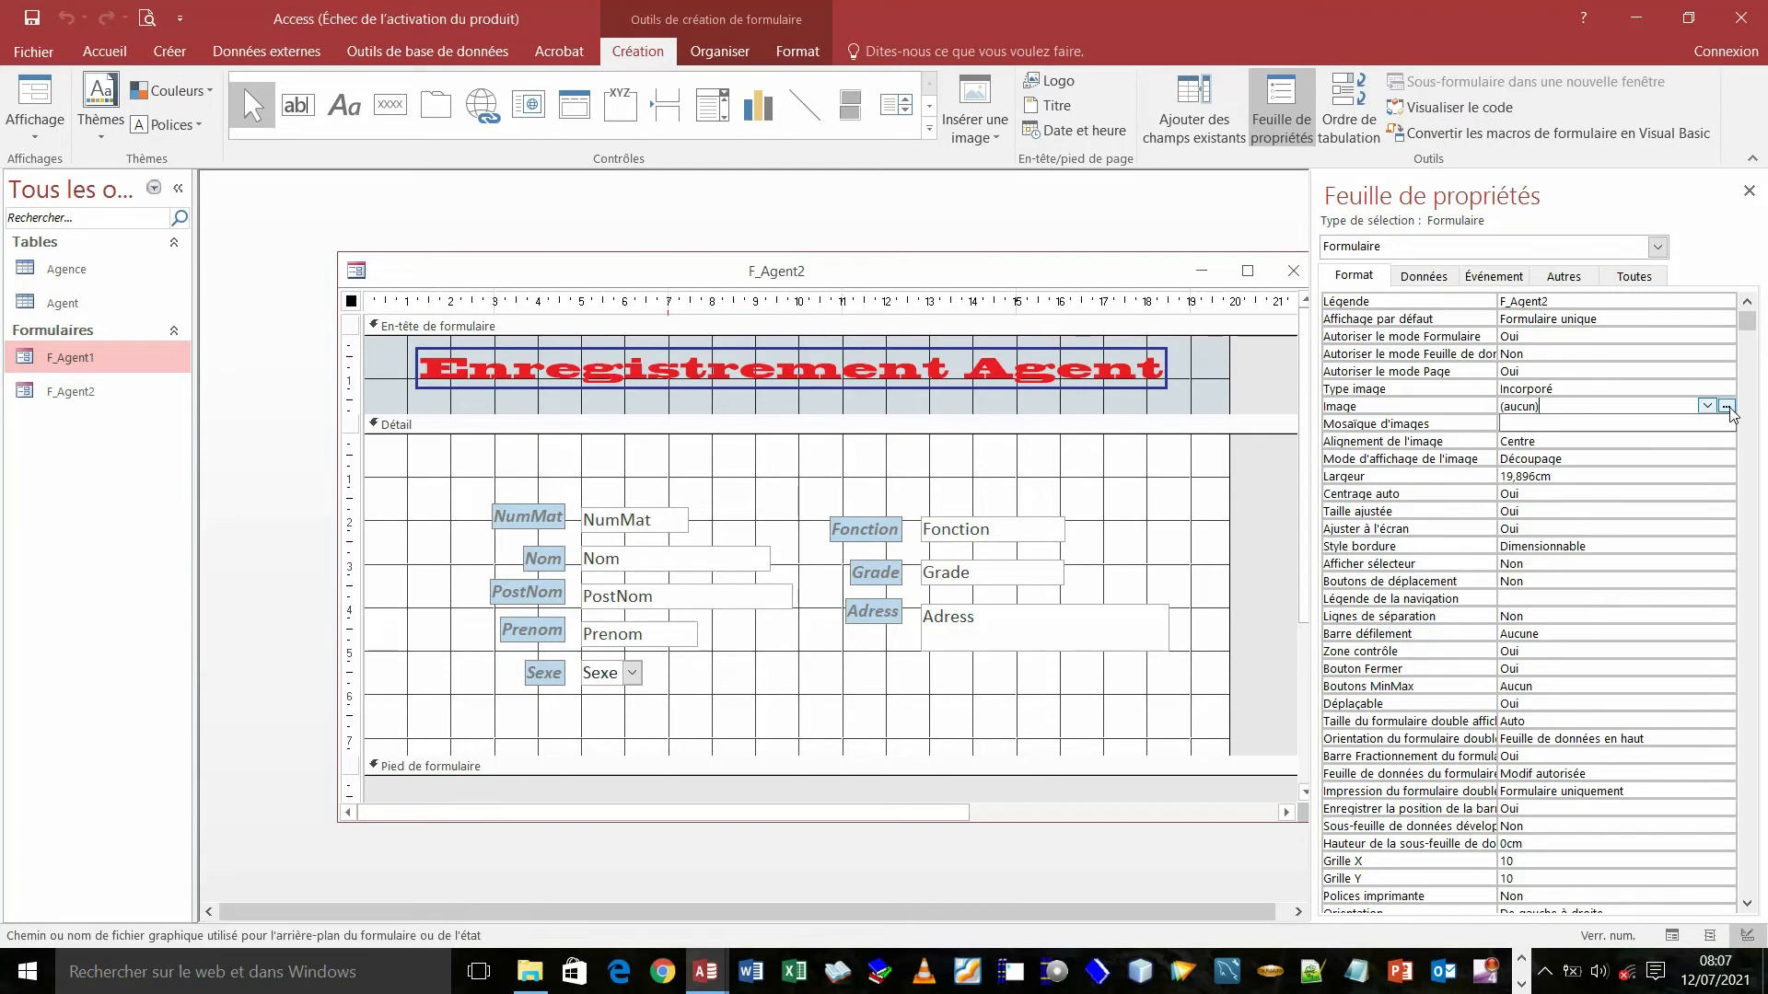
pyautogui.click(1727, 409)
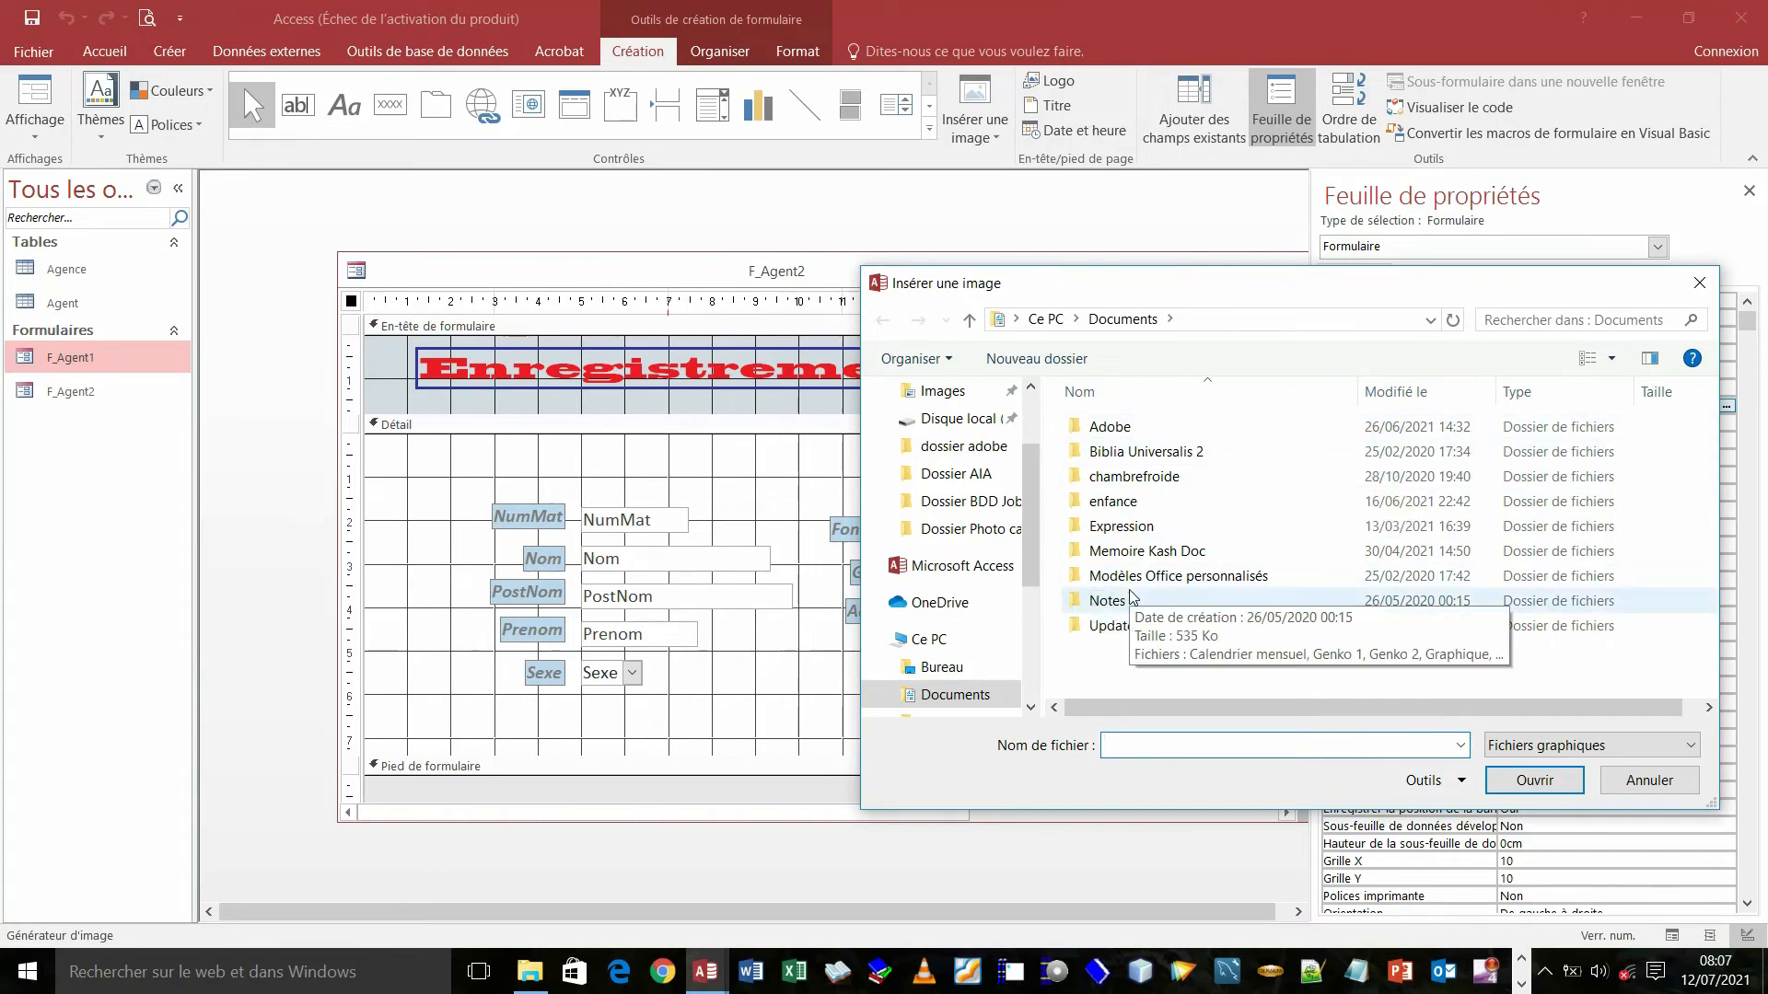
# - Search Disque local (D:) for 'drap' in the Insérer une image dialog
pyautogui.moveTo(1035, 453); pyautogui.dragTo(1019, 561)
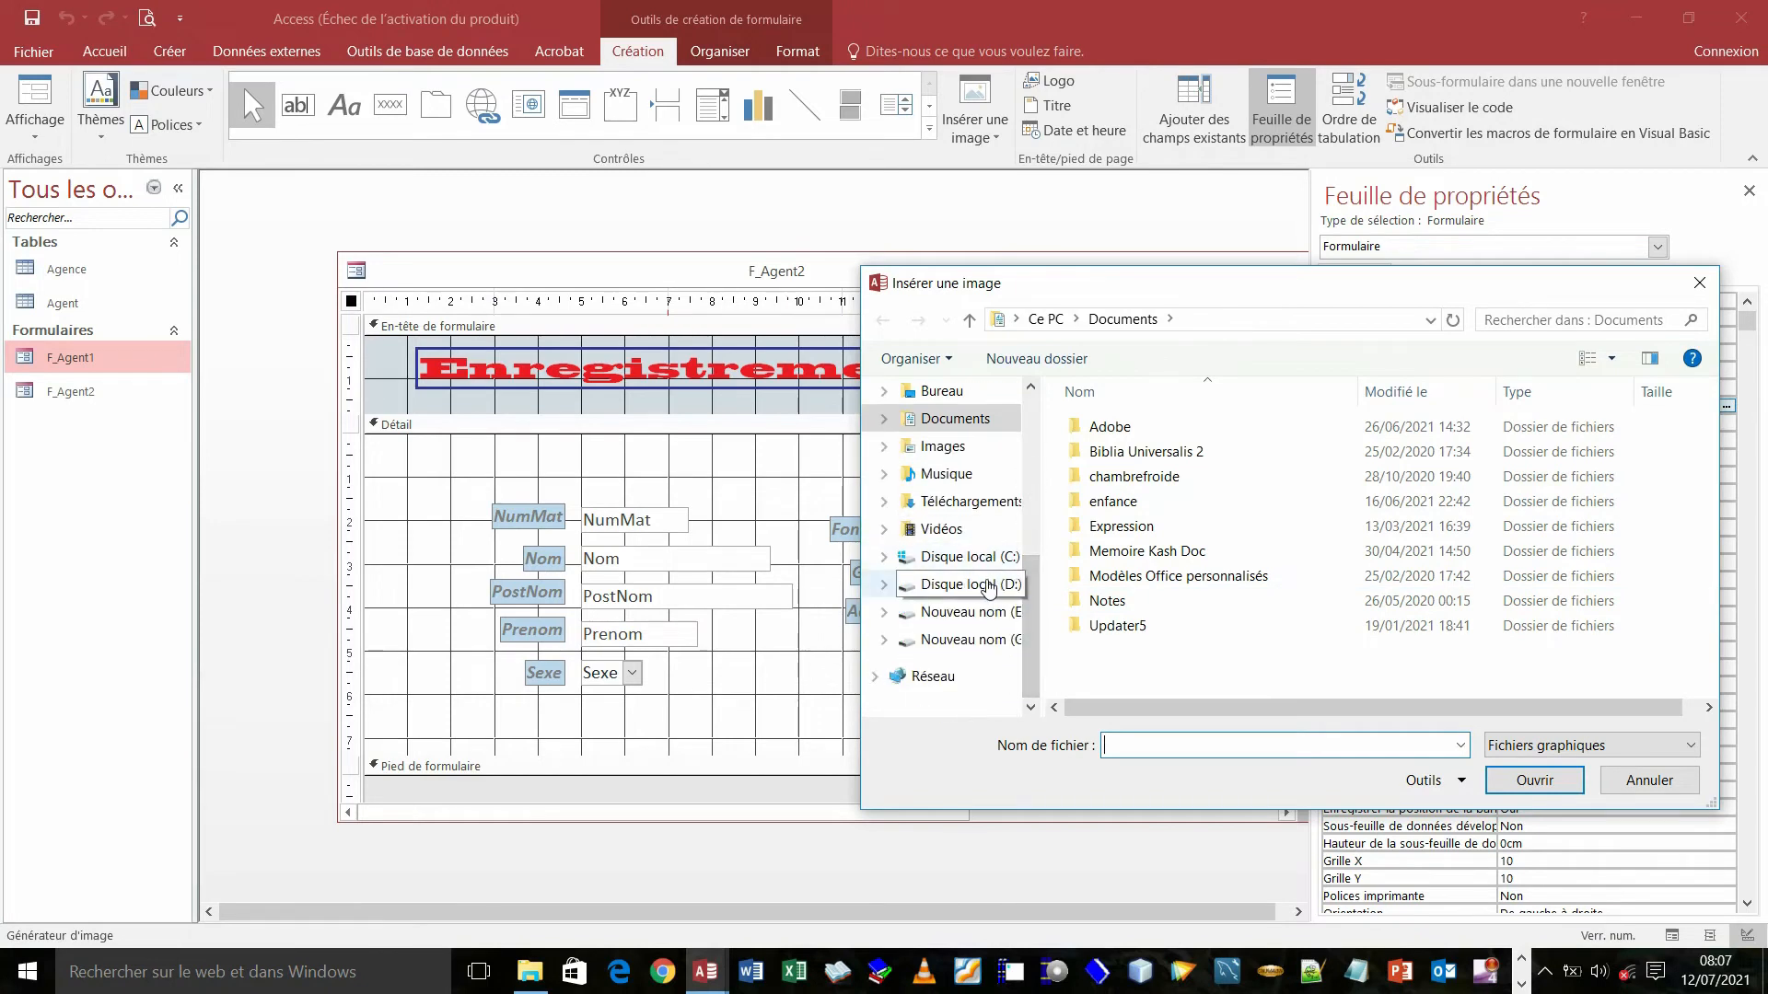
pyautogui.click(996, 583)
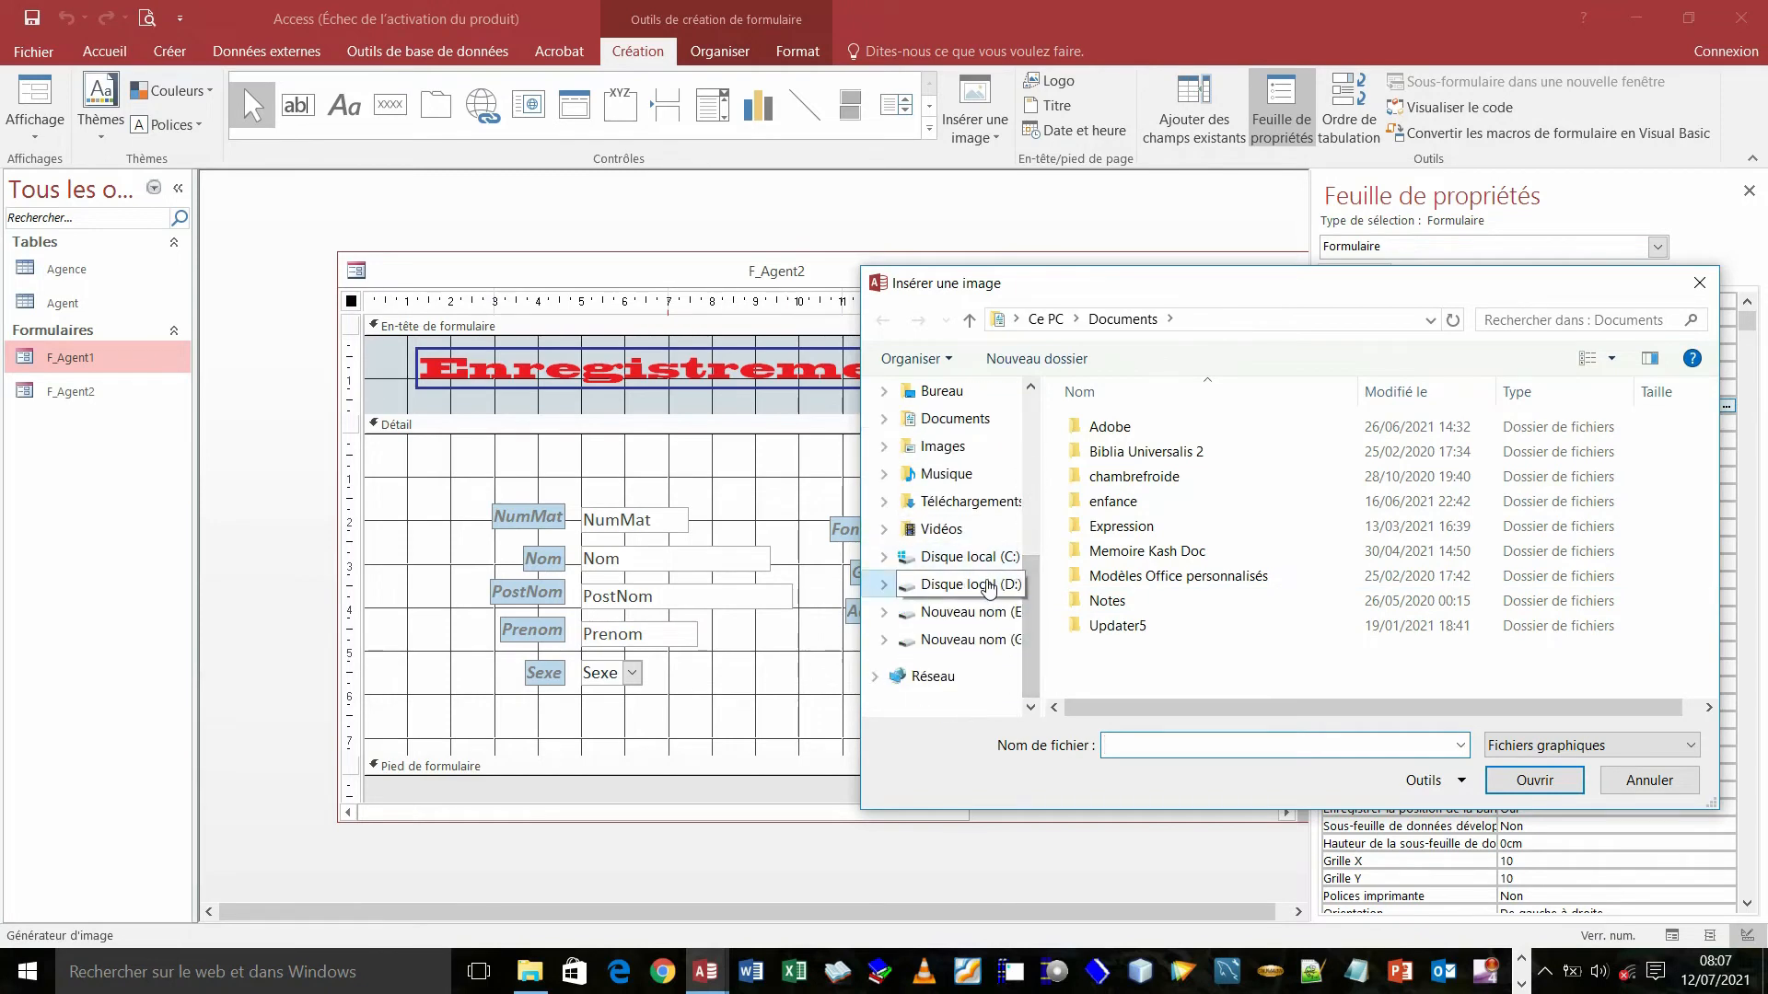
pyautogui.click(1527, 322)
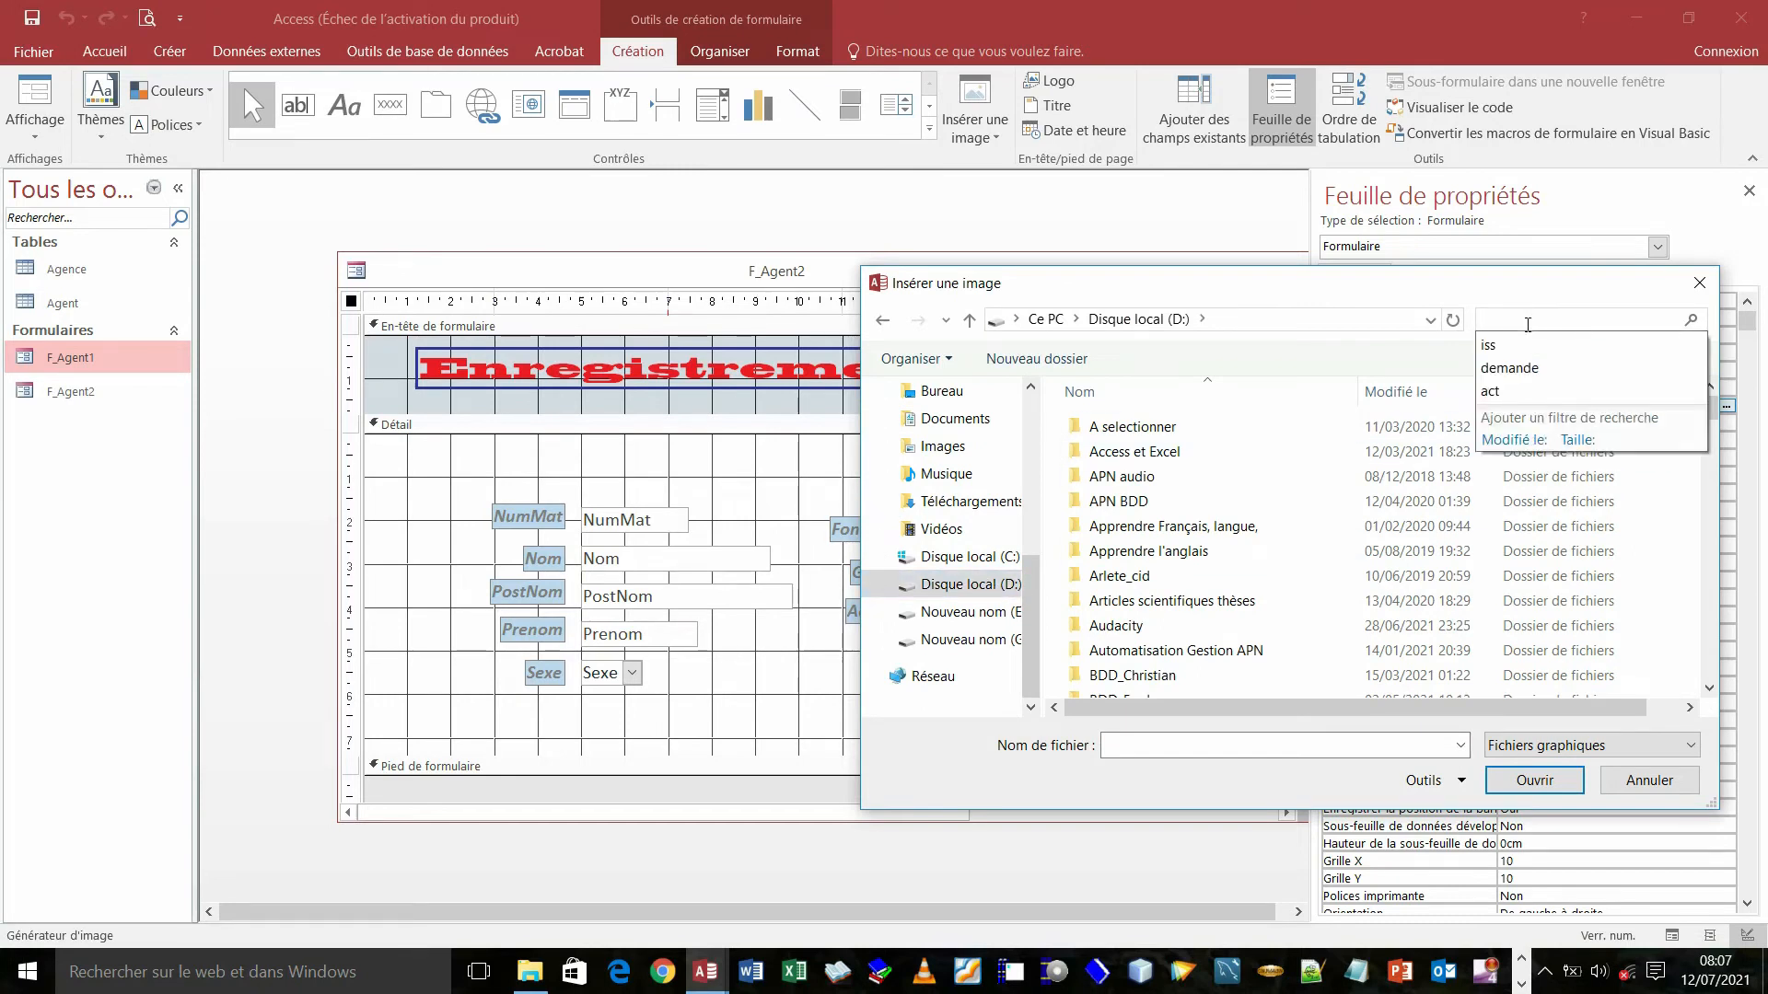
pyautogui.write('drap')
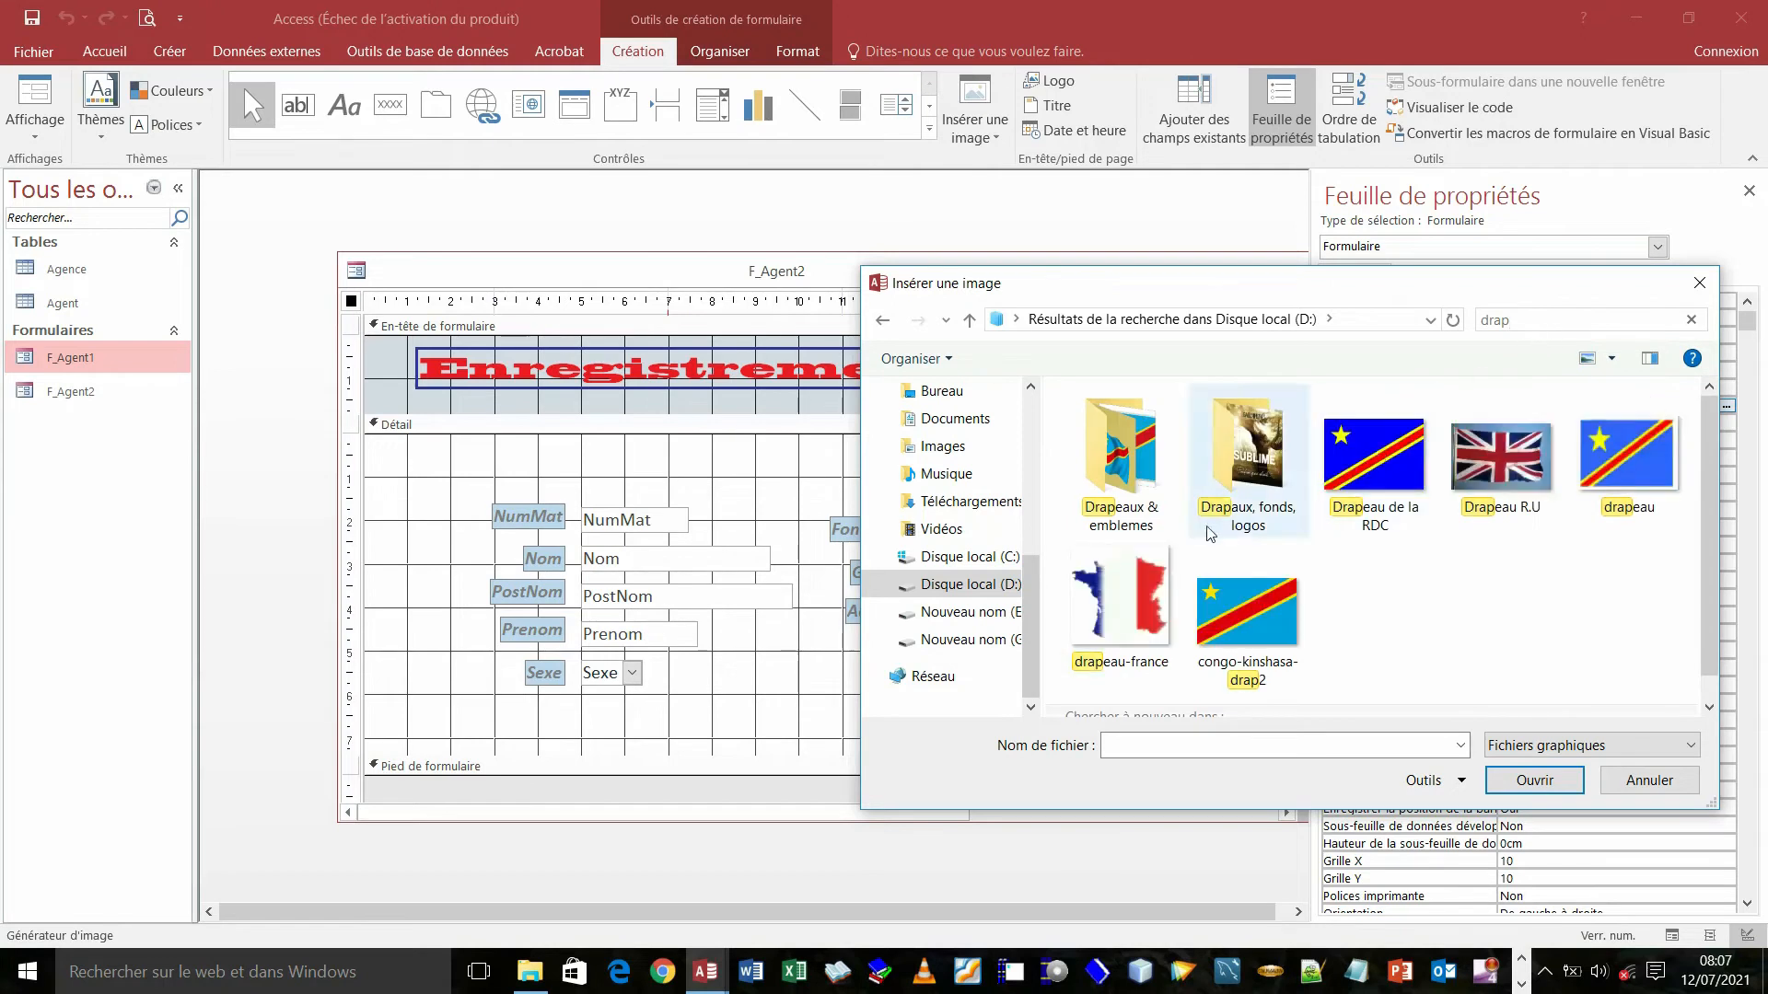
# - Open the Drapaux, fonds, logos folder and its fonds2 subfolder
pyautogui.doubleClick(1119, 463)
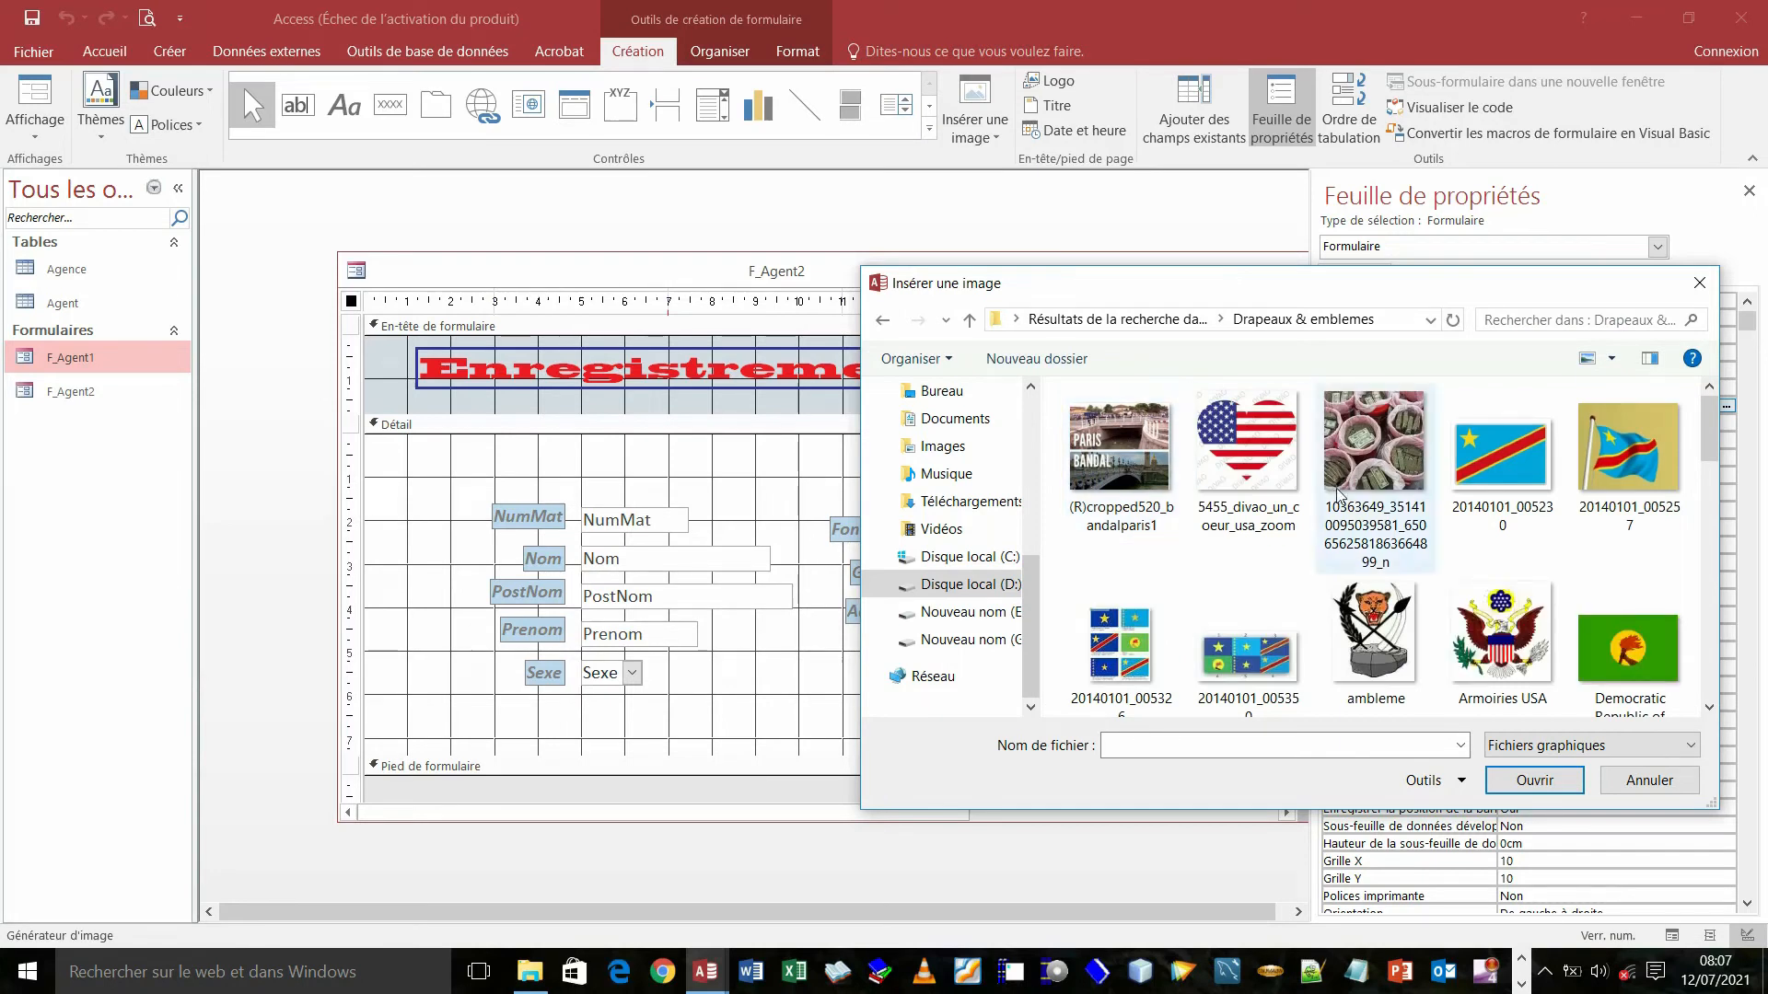
pyautogui.moveTo(1705, 448); pyautogui.dragTo(1765, 701)
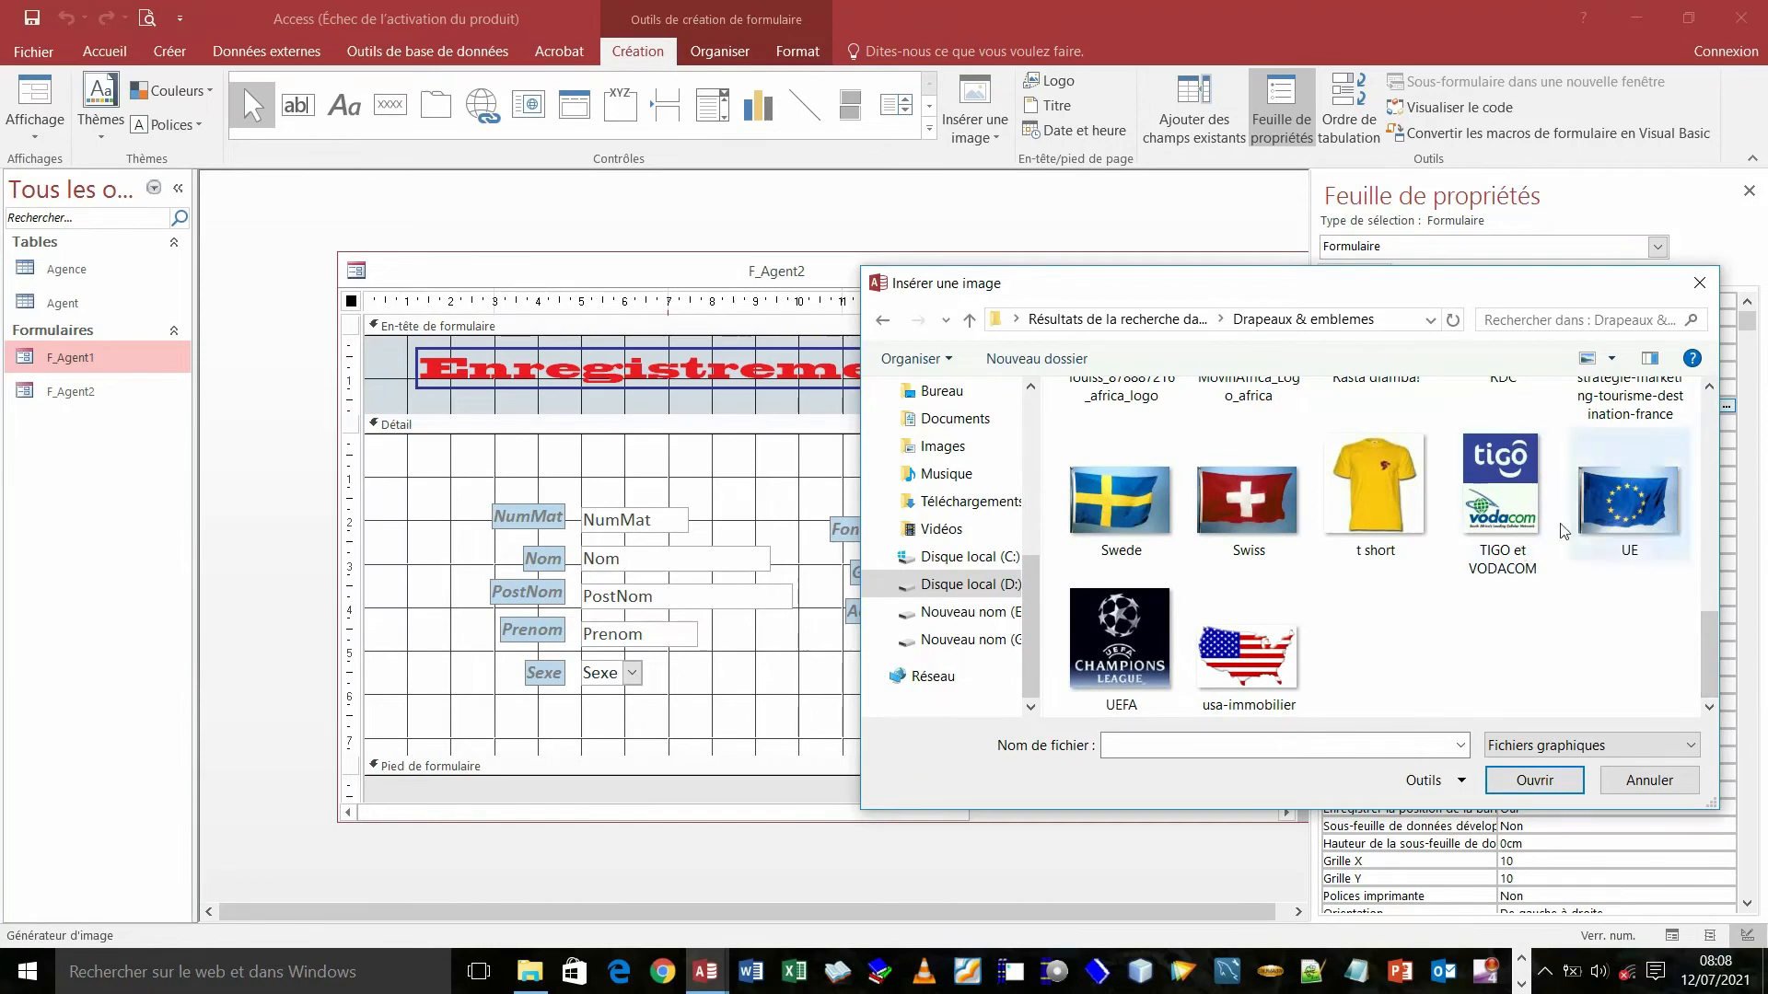
pyautogui.click(881, 322)
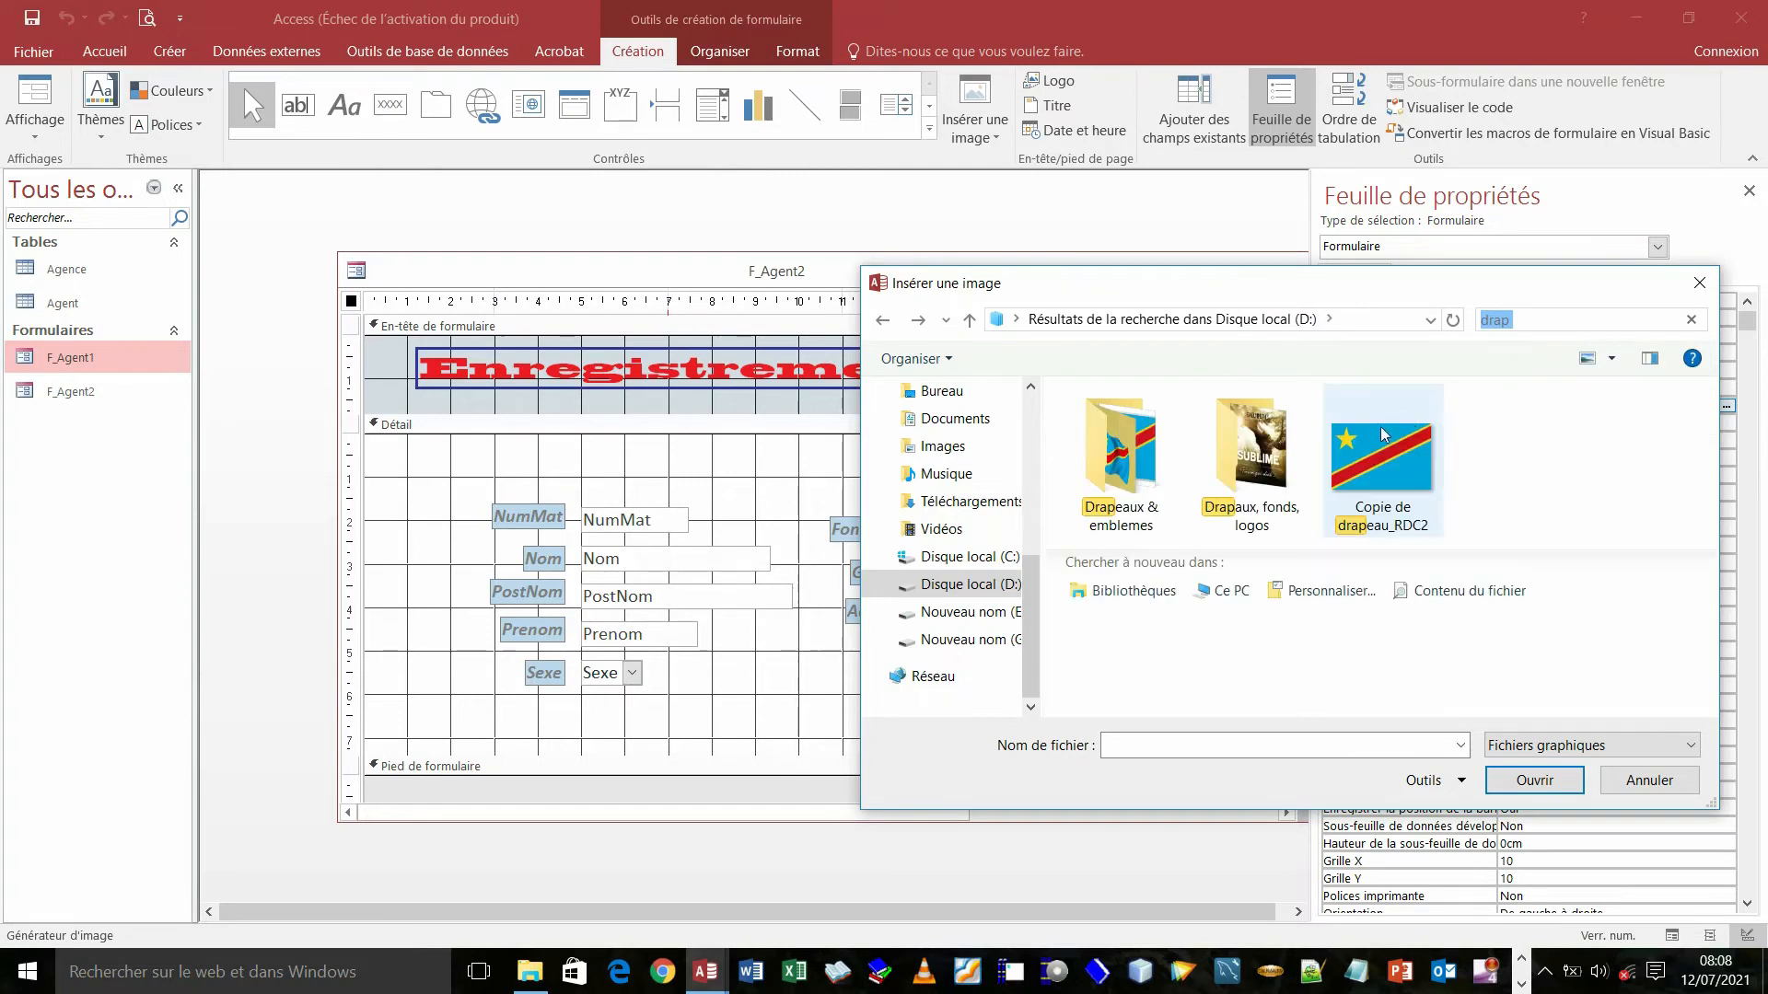
pyautogui.doubleClick(1248, 449)
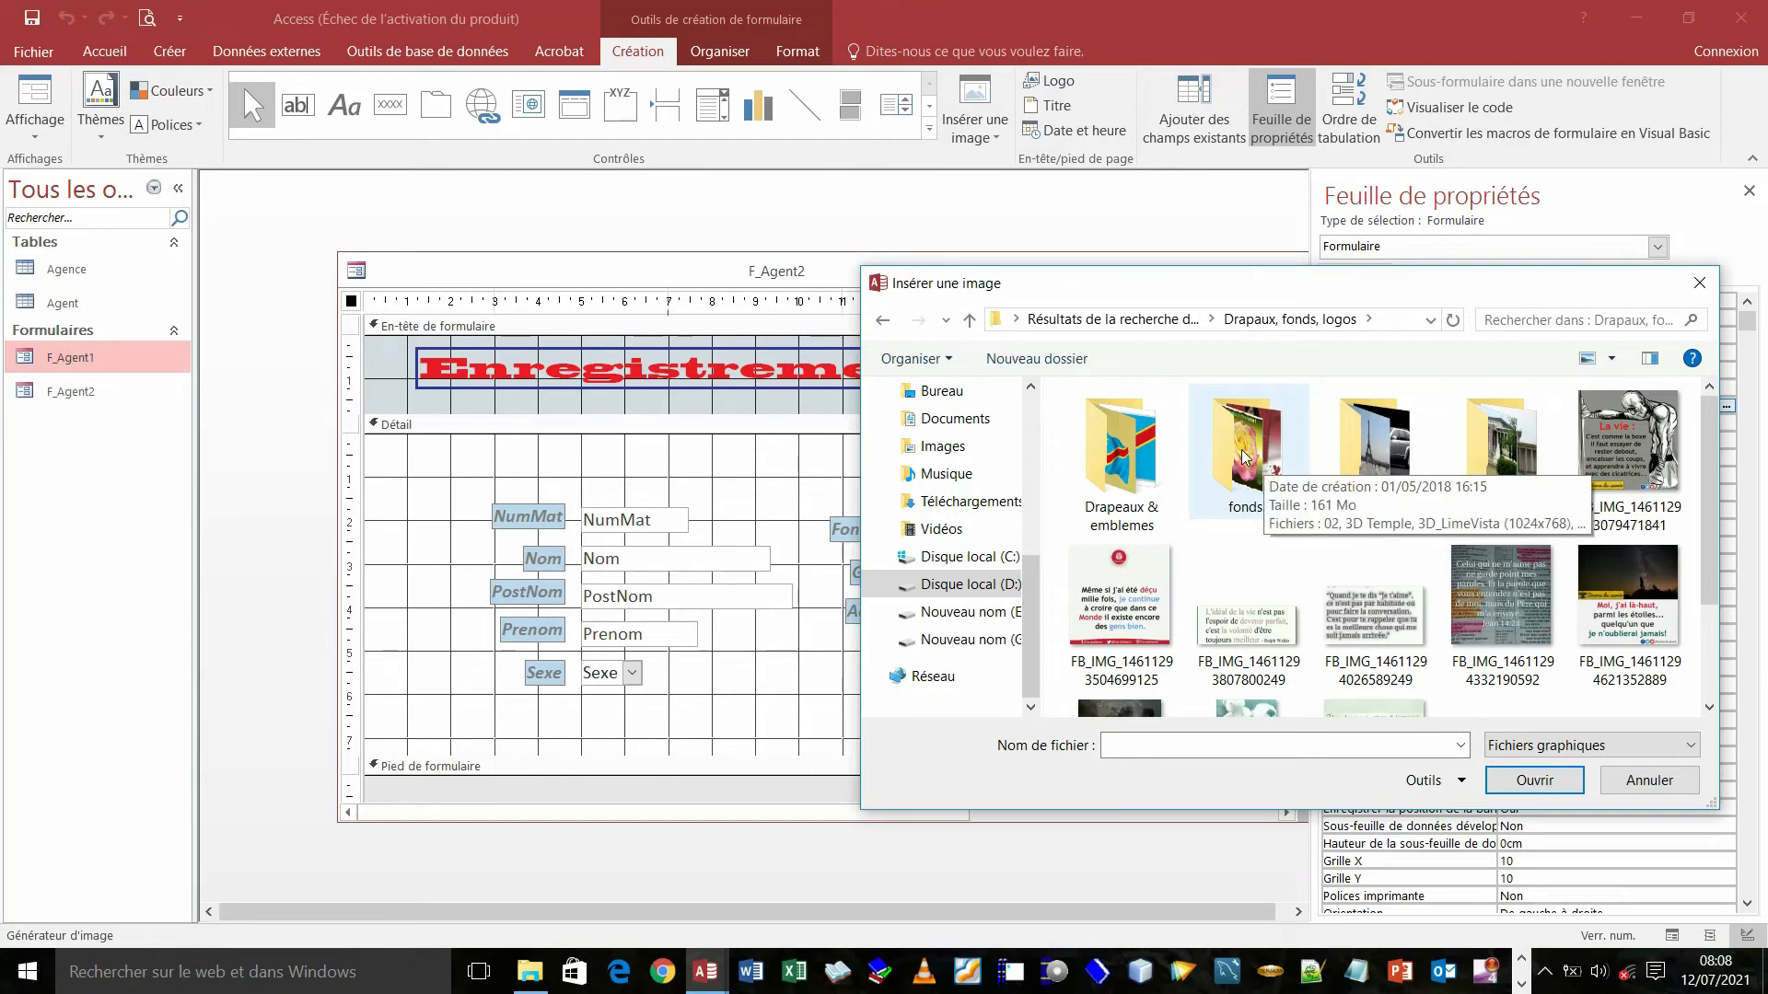
pyautogui.doubleClick(1242, 457)
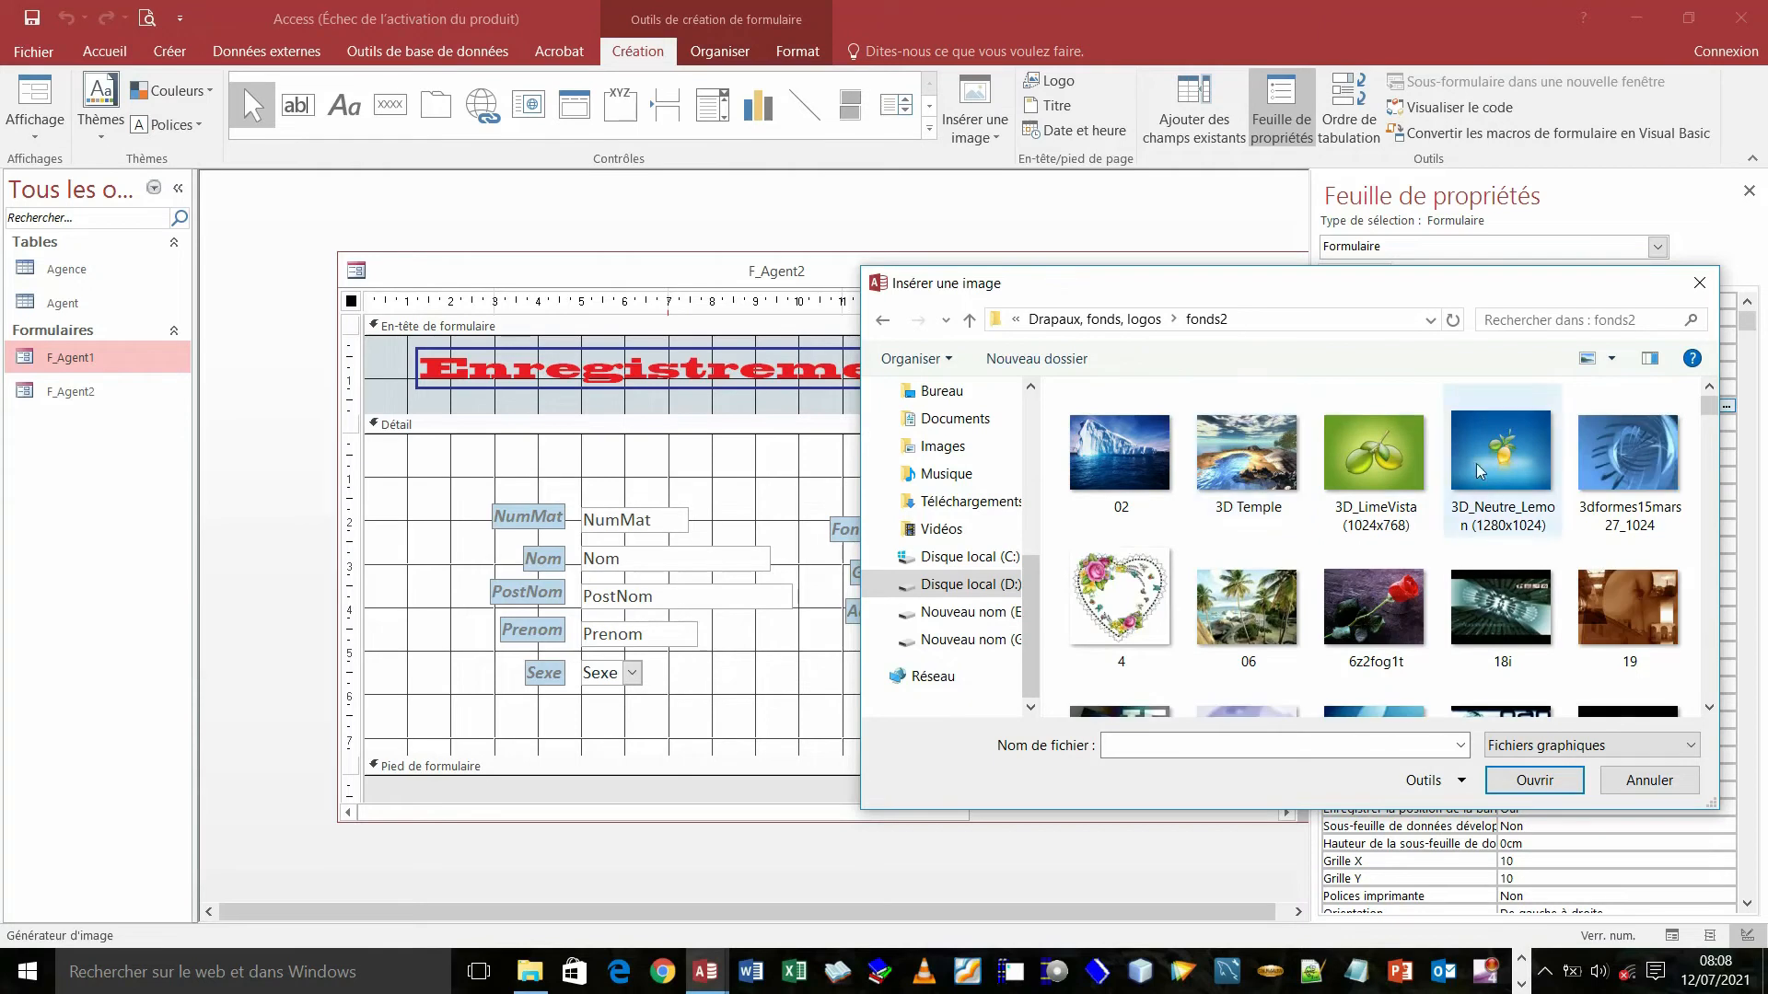
pyautogui.moveTo(1710, 406); pyautogui.dragTo(1710, 413)
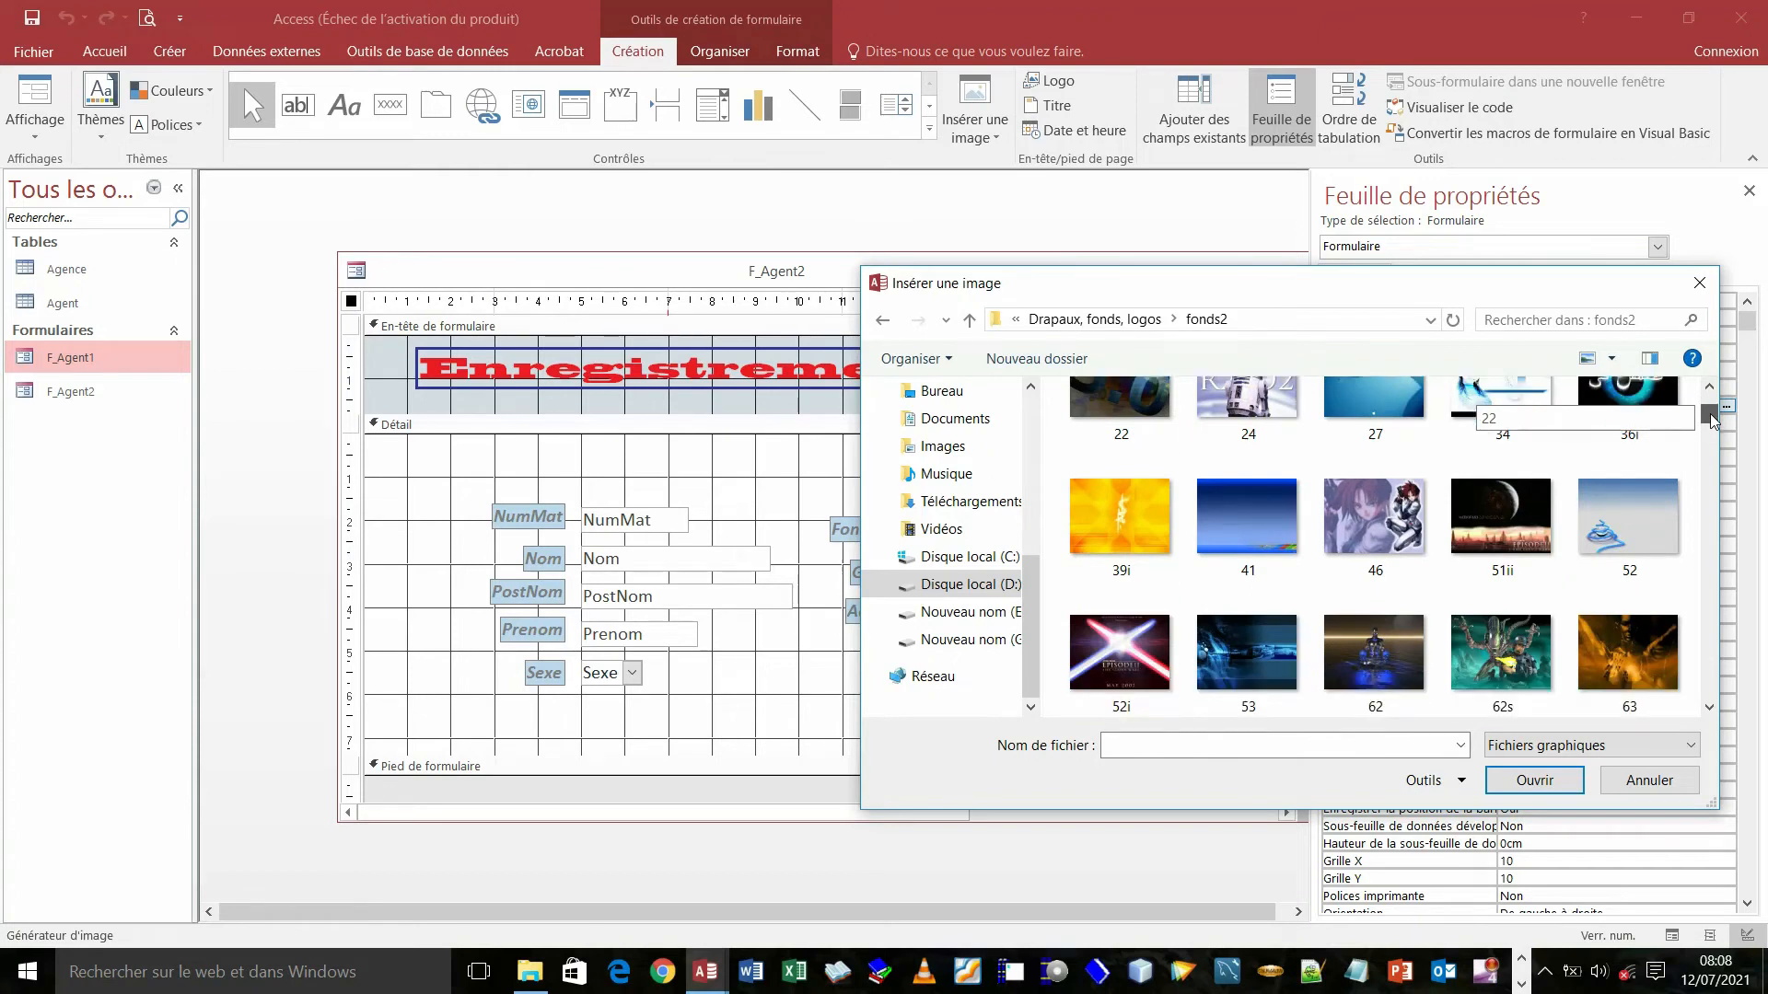
pyautogui.moveTo(1710, 412); pyautogui.dragTo(1728, 467)
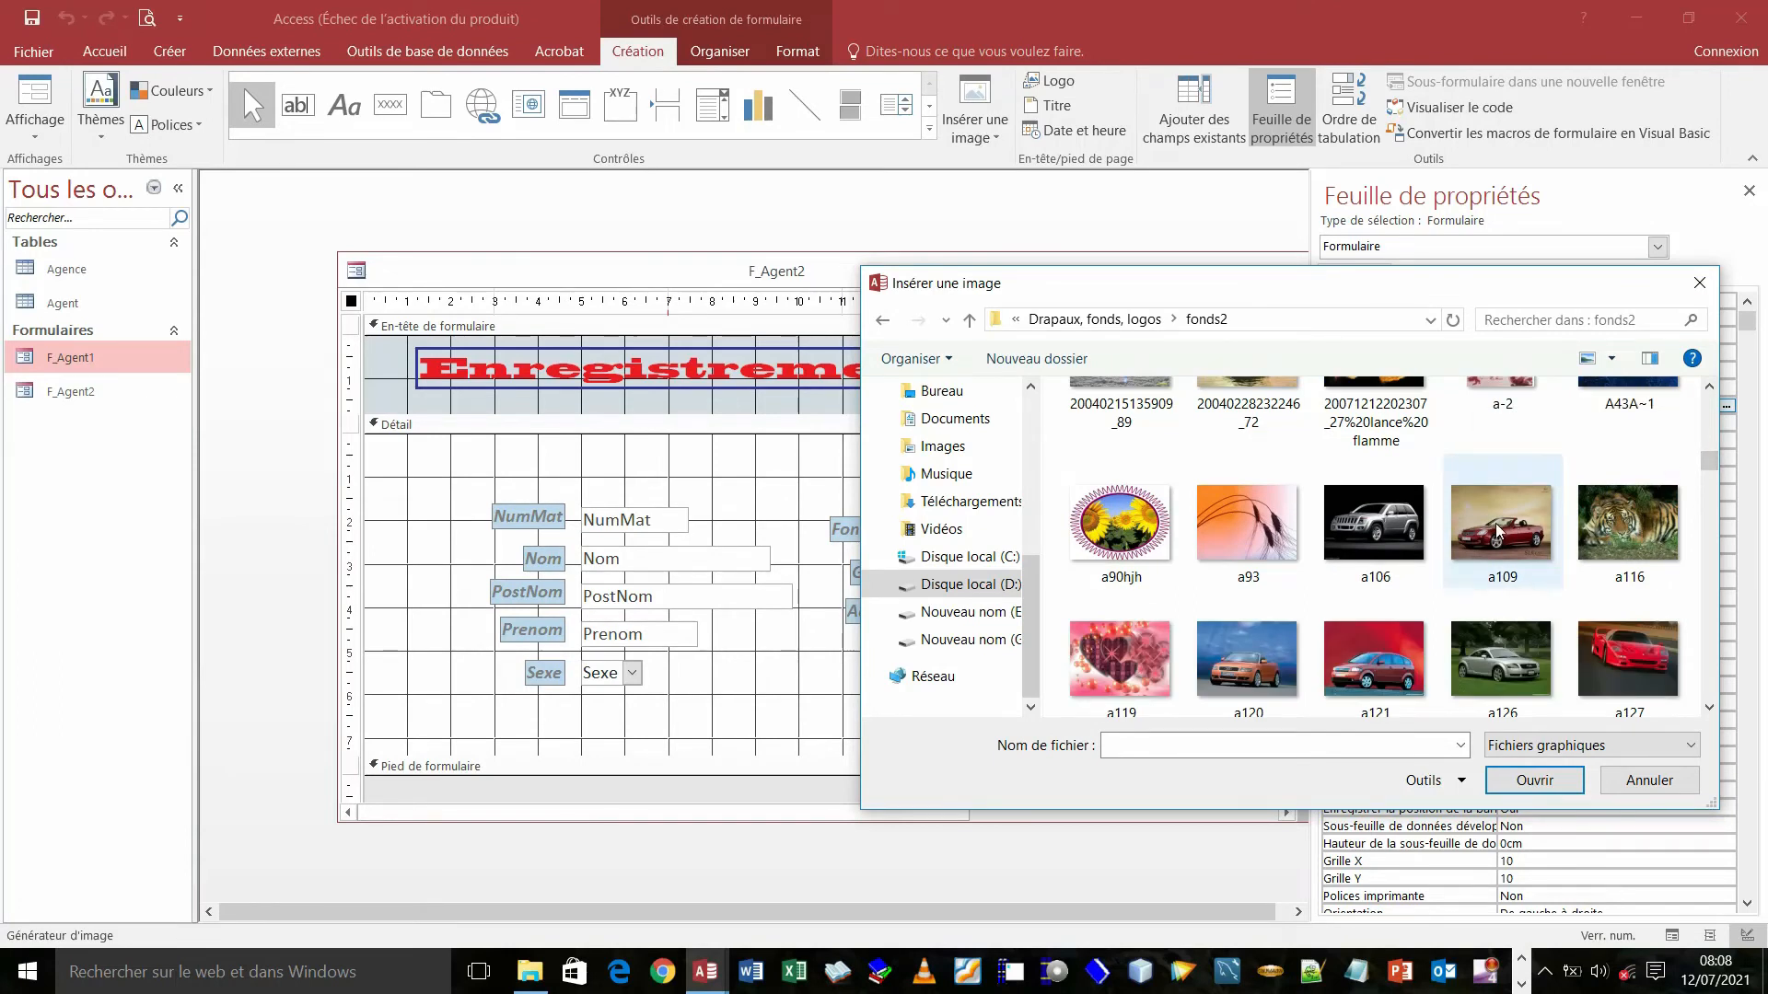
pyautogui.moveTo(1495, 535)
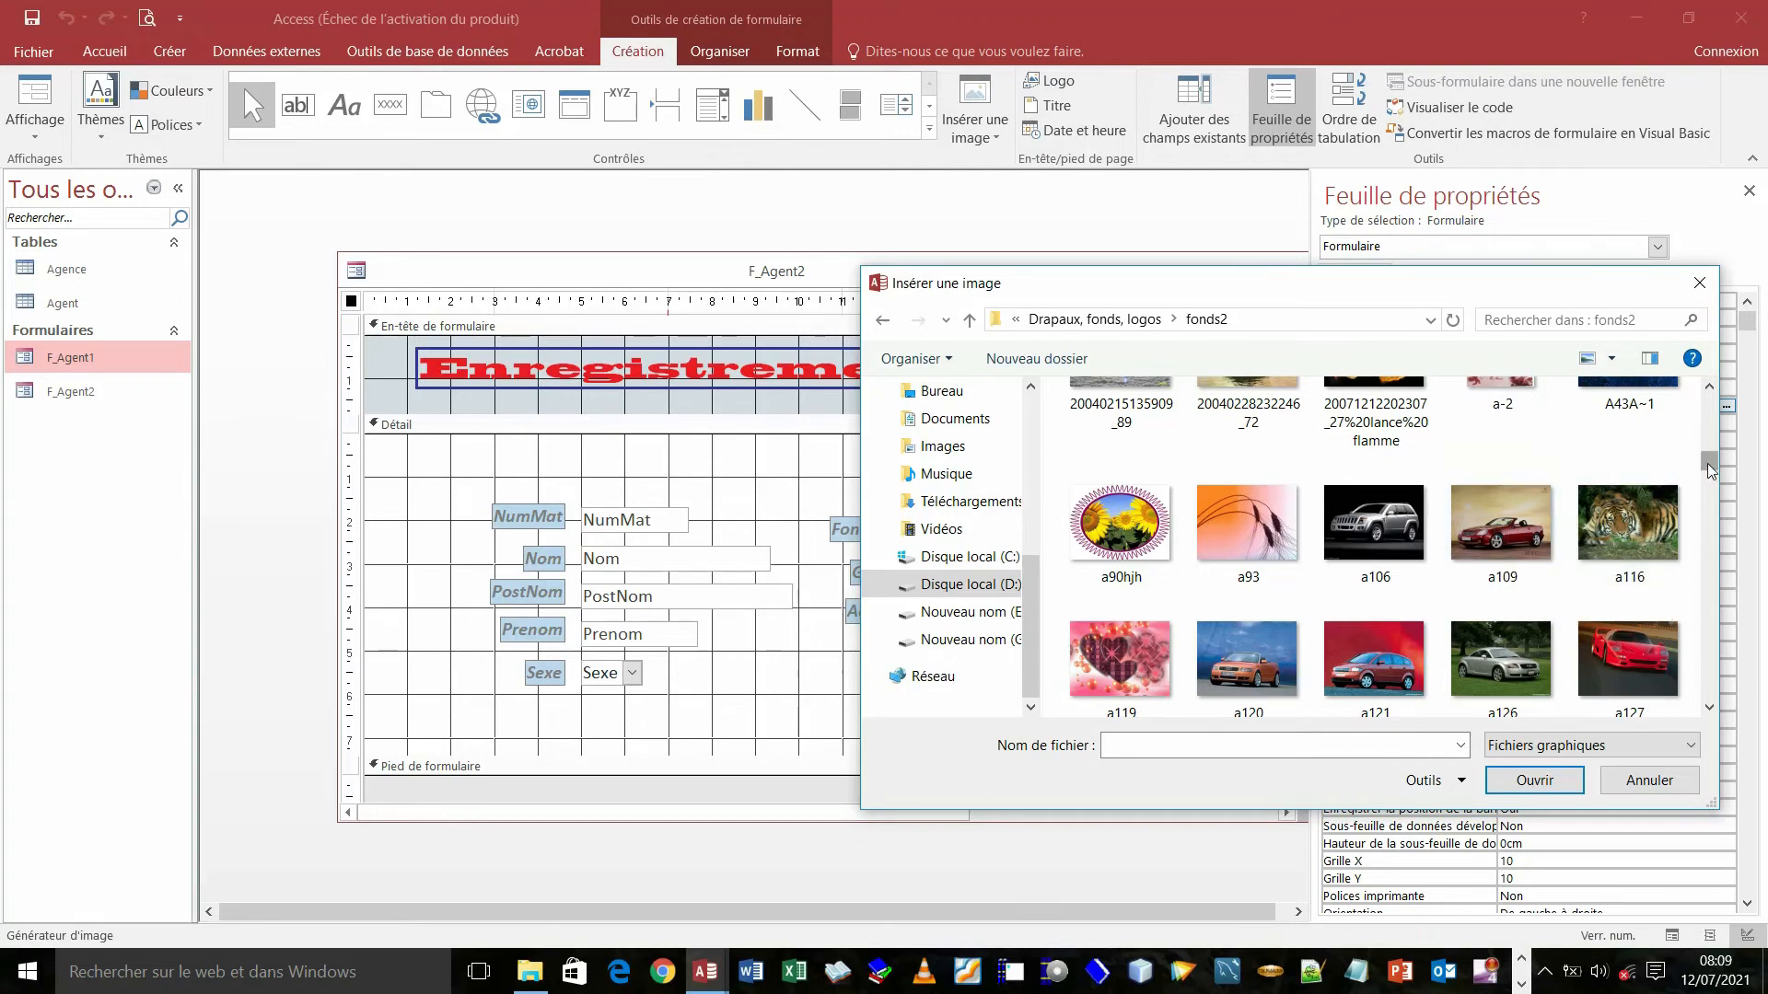
pyautogui.moveTo(1707, 464); pyautogui.dragTo(1705, 472)
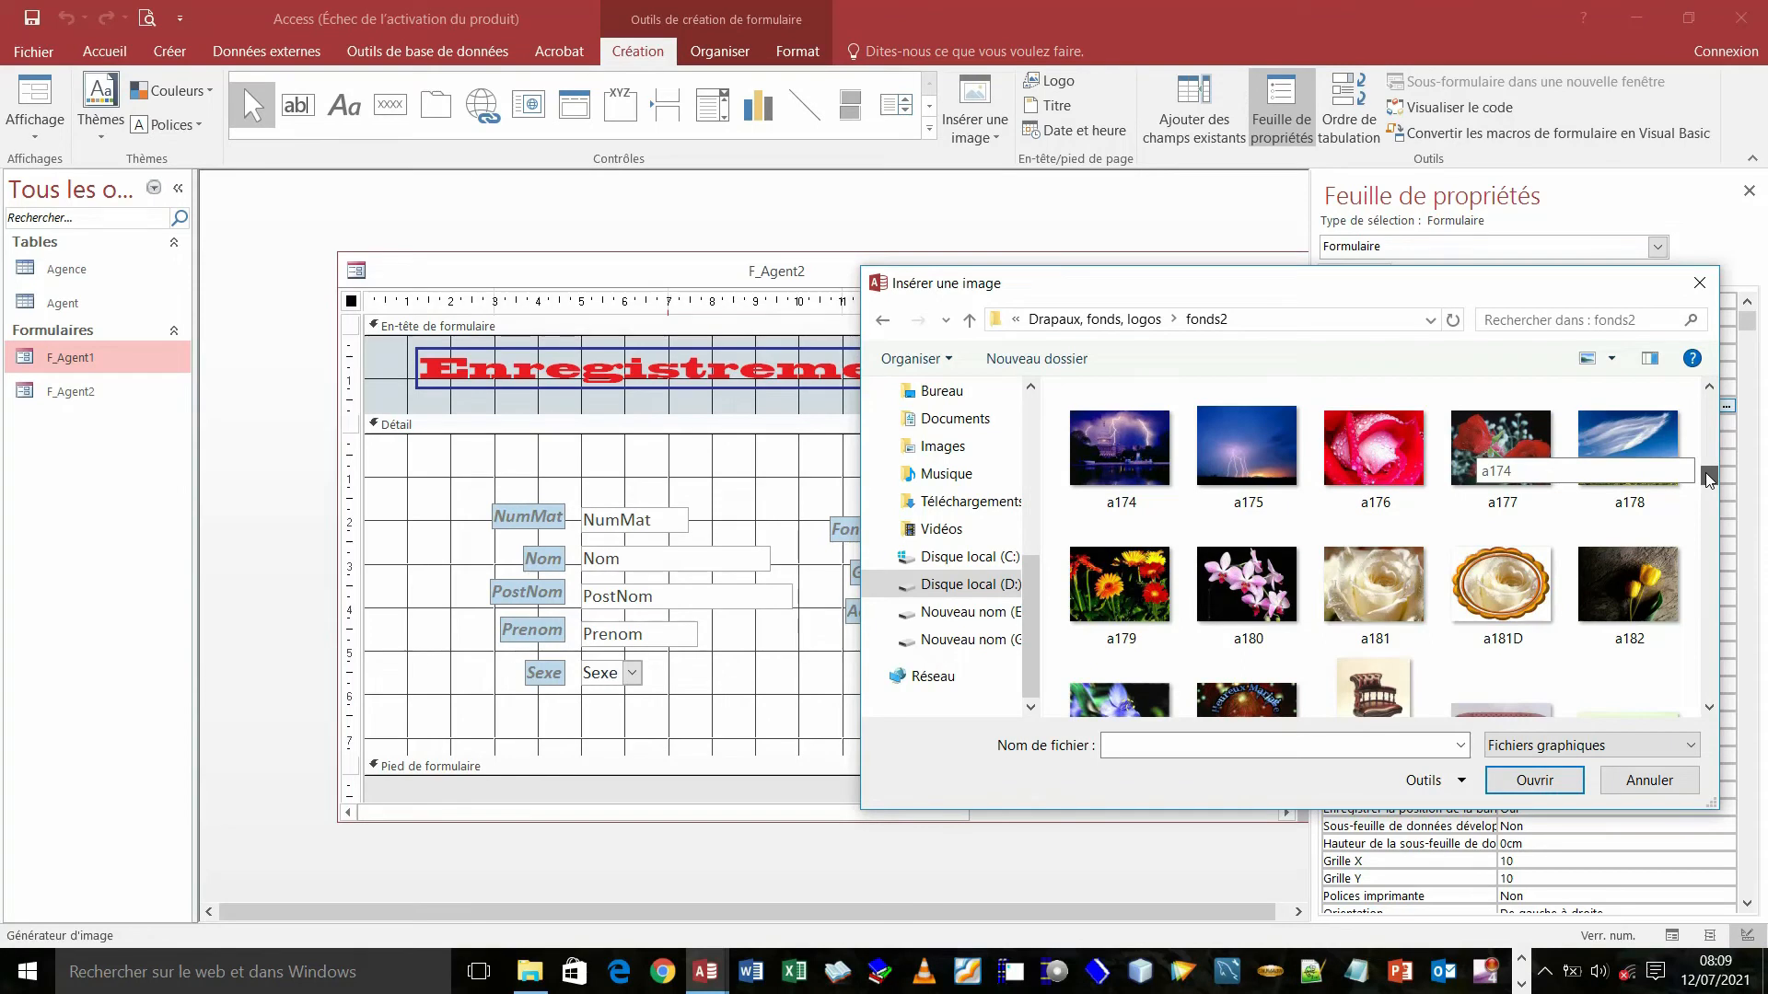
pyautogui.moveTo(1705, 473); pyautogui.dragTo(1705, 473)
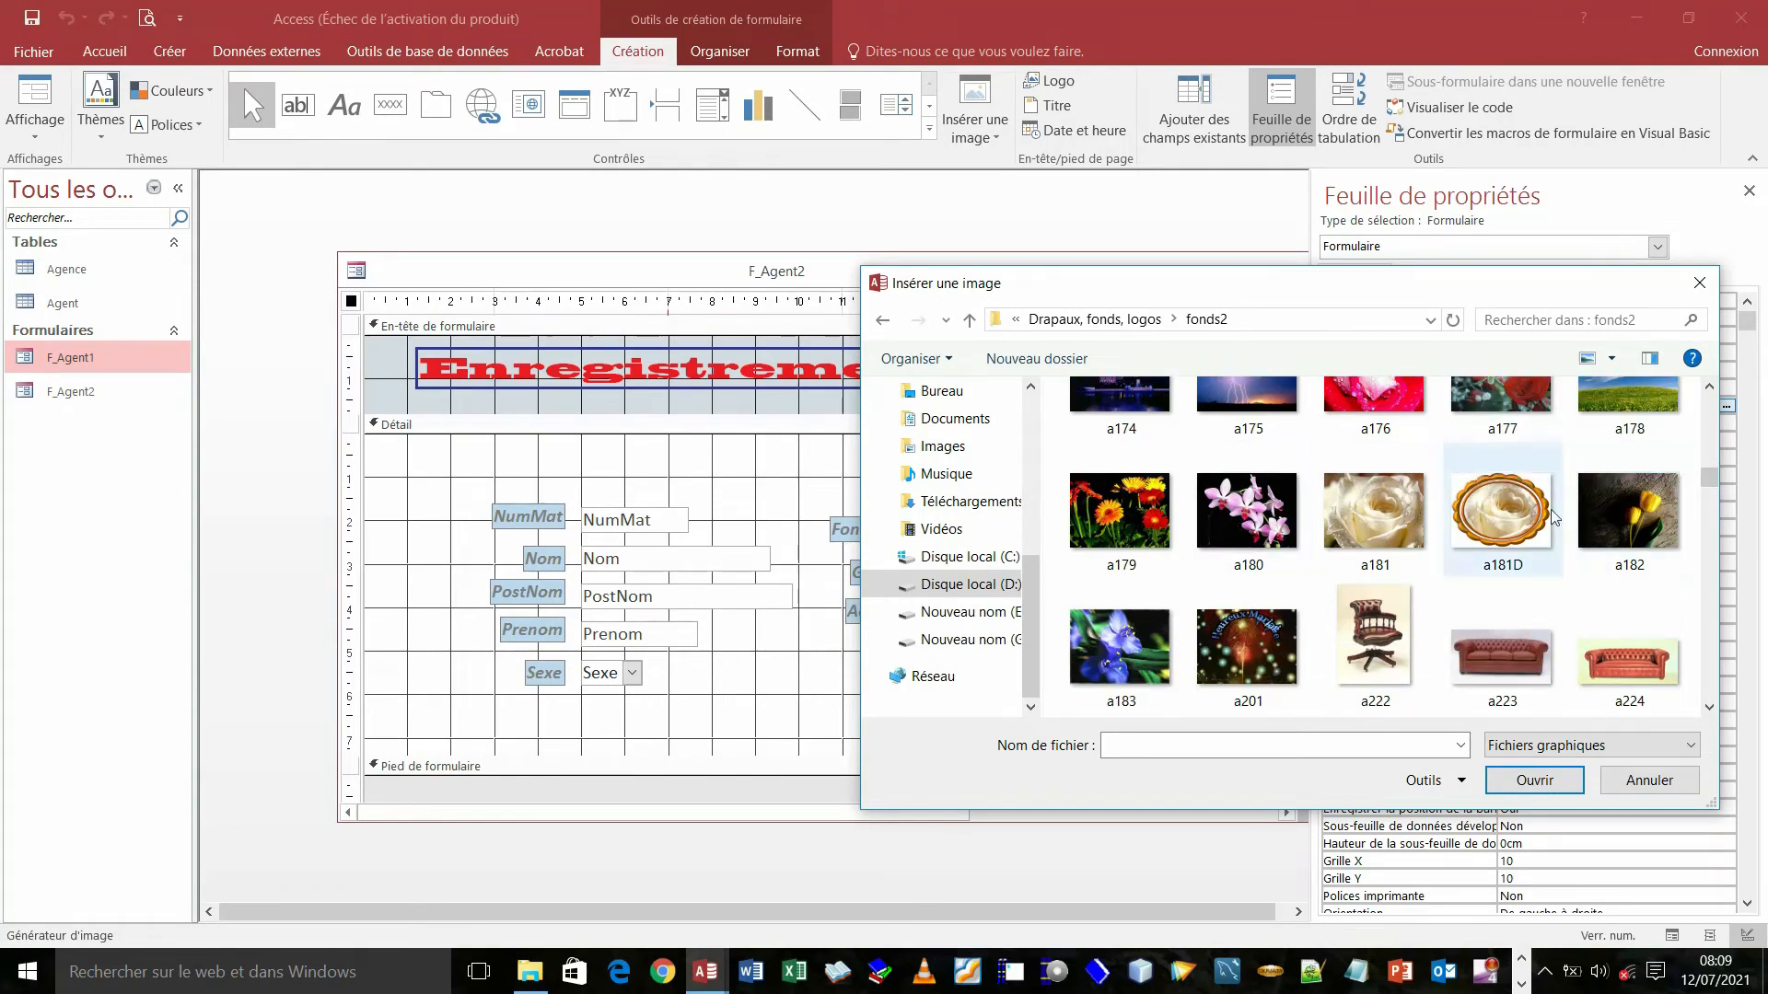
pyautogui.moveTo(1712, 475); pyautogui.dragTo(1716, 490)
# - Choose Des-M-Halema (50).jpg in fonds3 as the form's Image property
pyautogui.scroll(-1, 1719, 502)
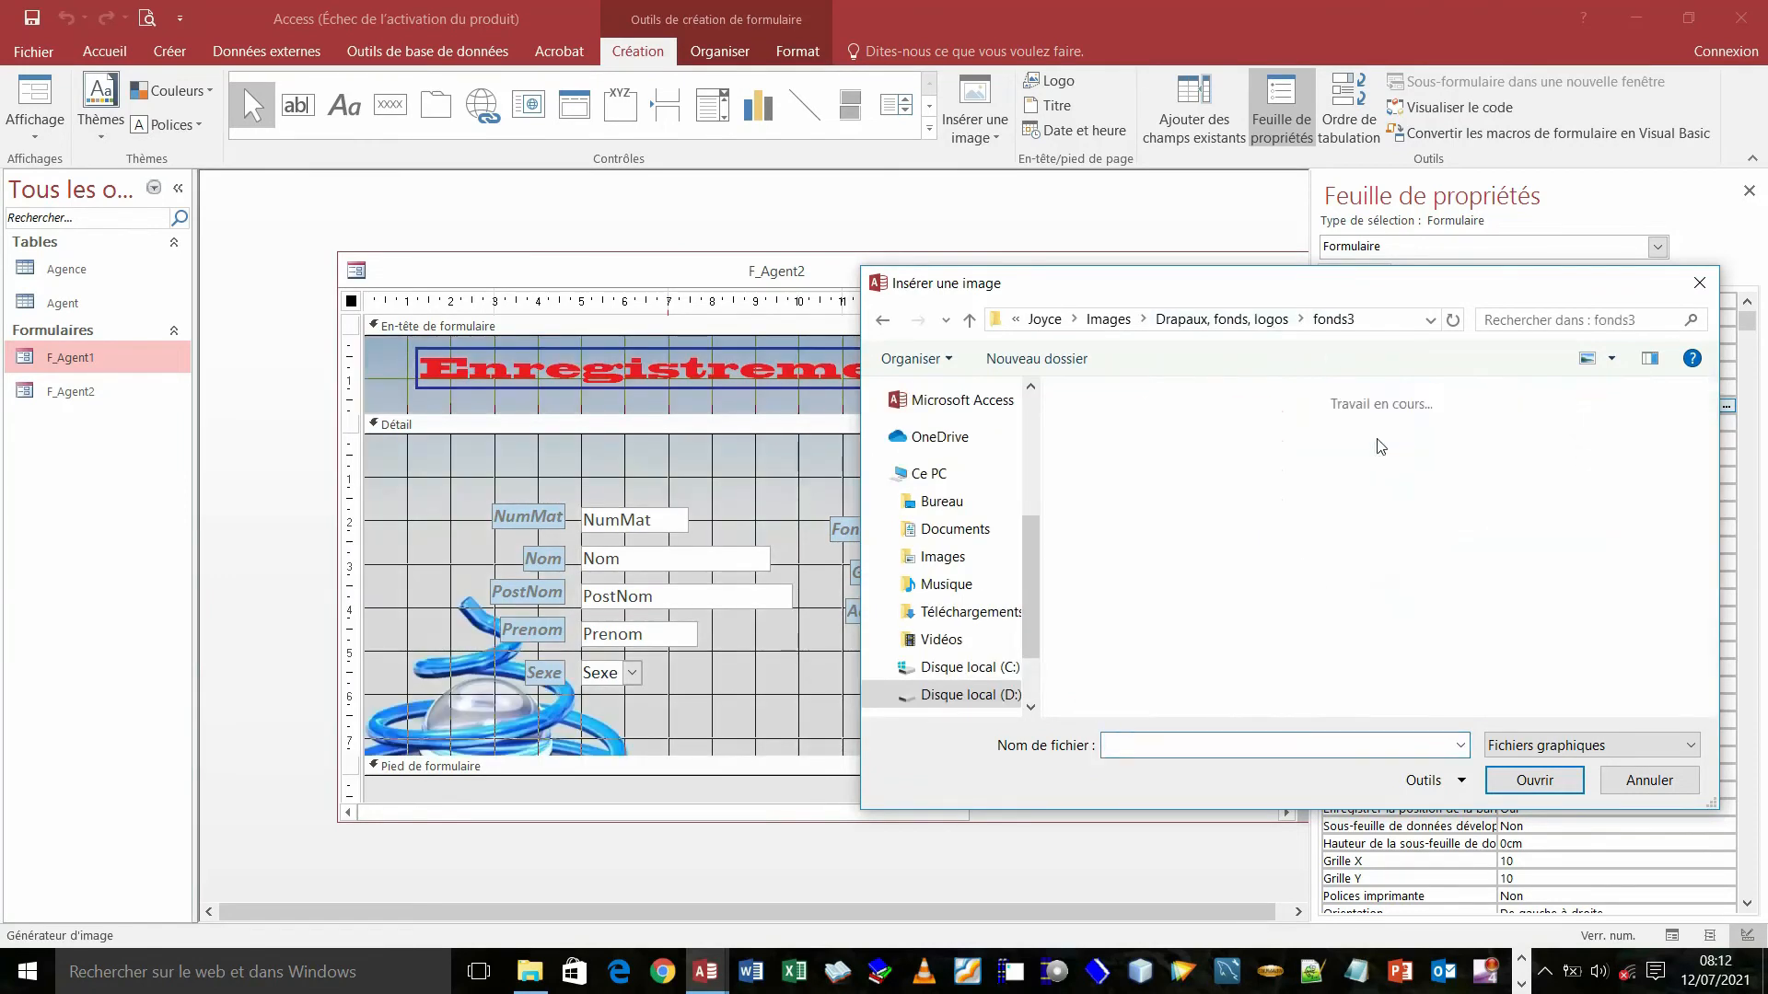
pyautogui.scroll(-10, 1718, 470)
pyautogui.scroll(-2, 1718, 469)
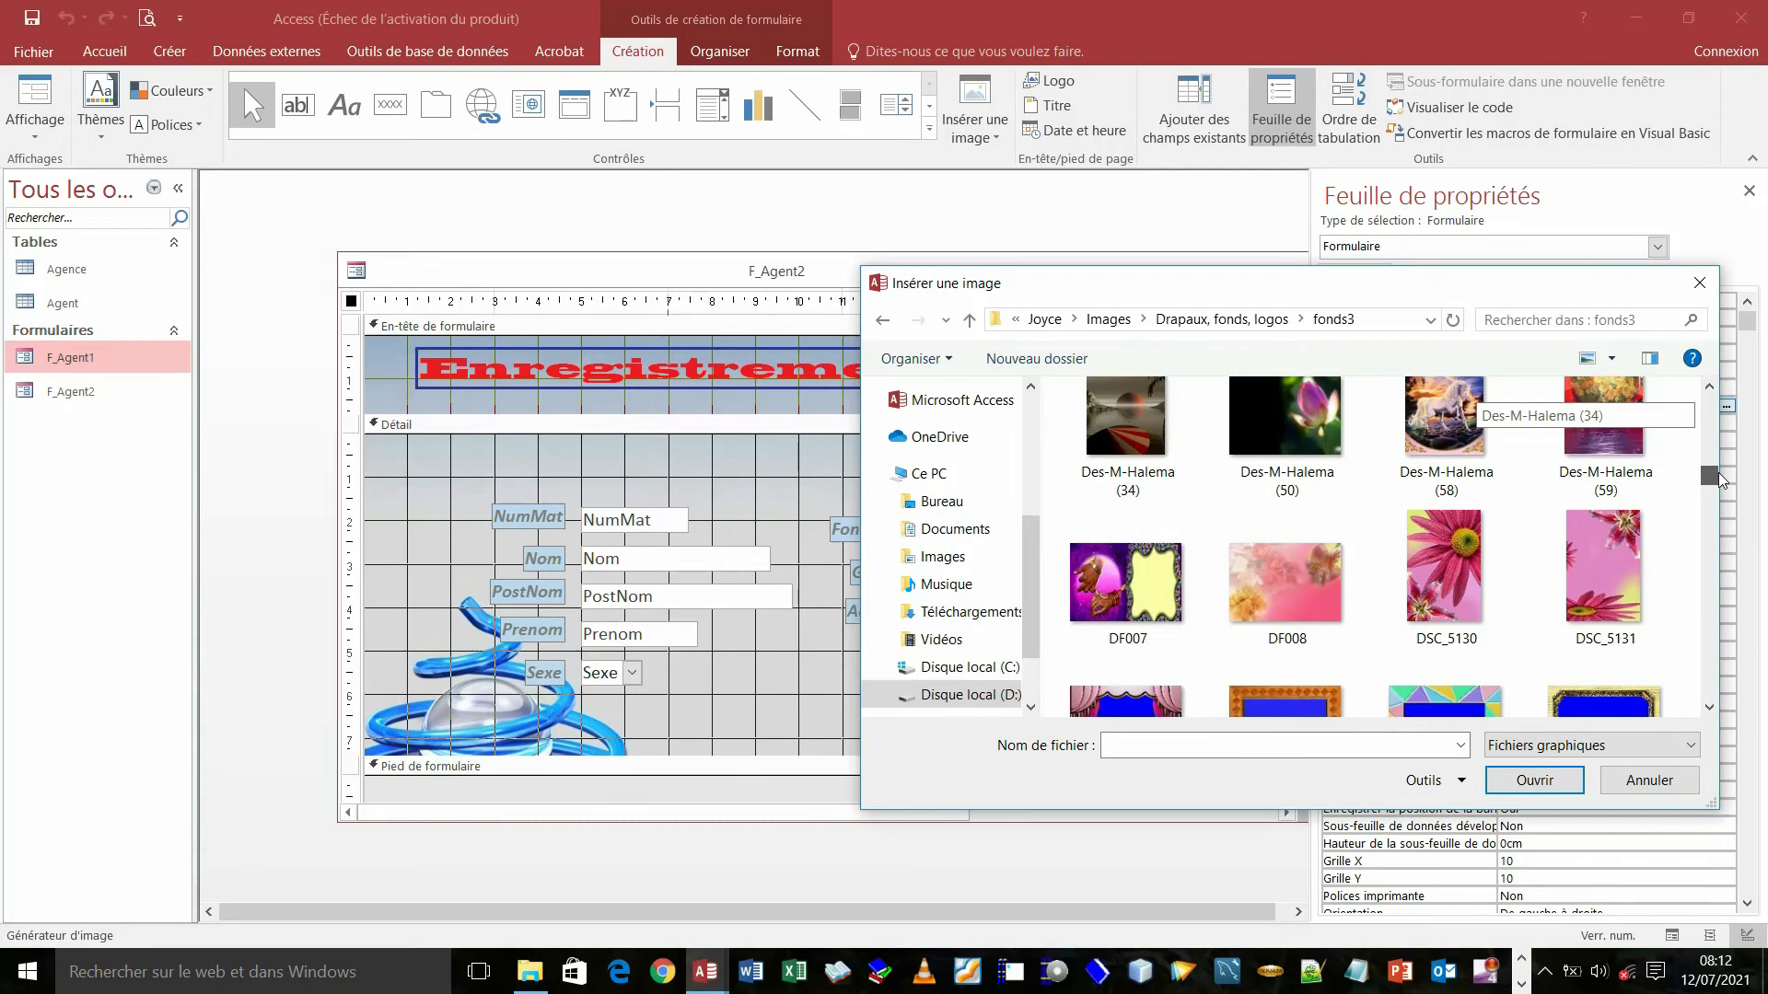
pyautogui.doubleClick(1272, 418)
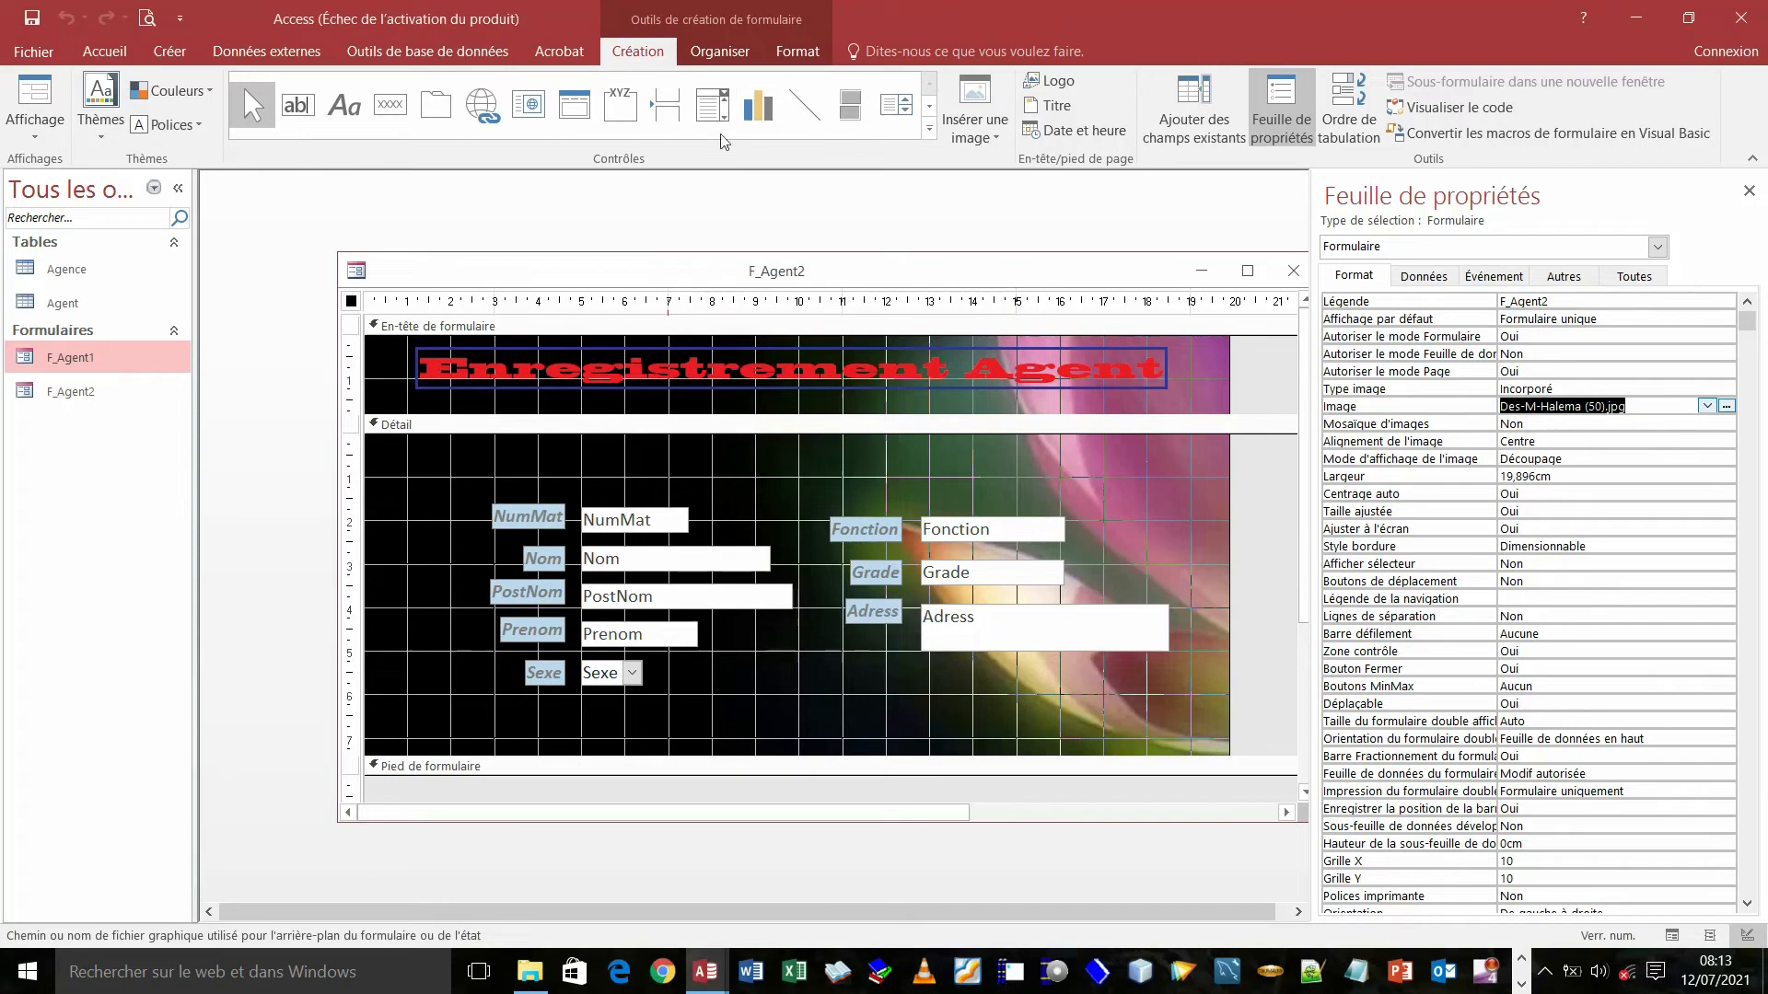
pyautogui.click(42, 92)
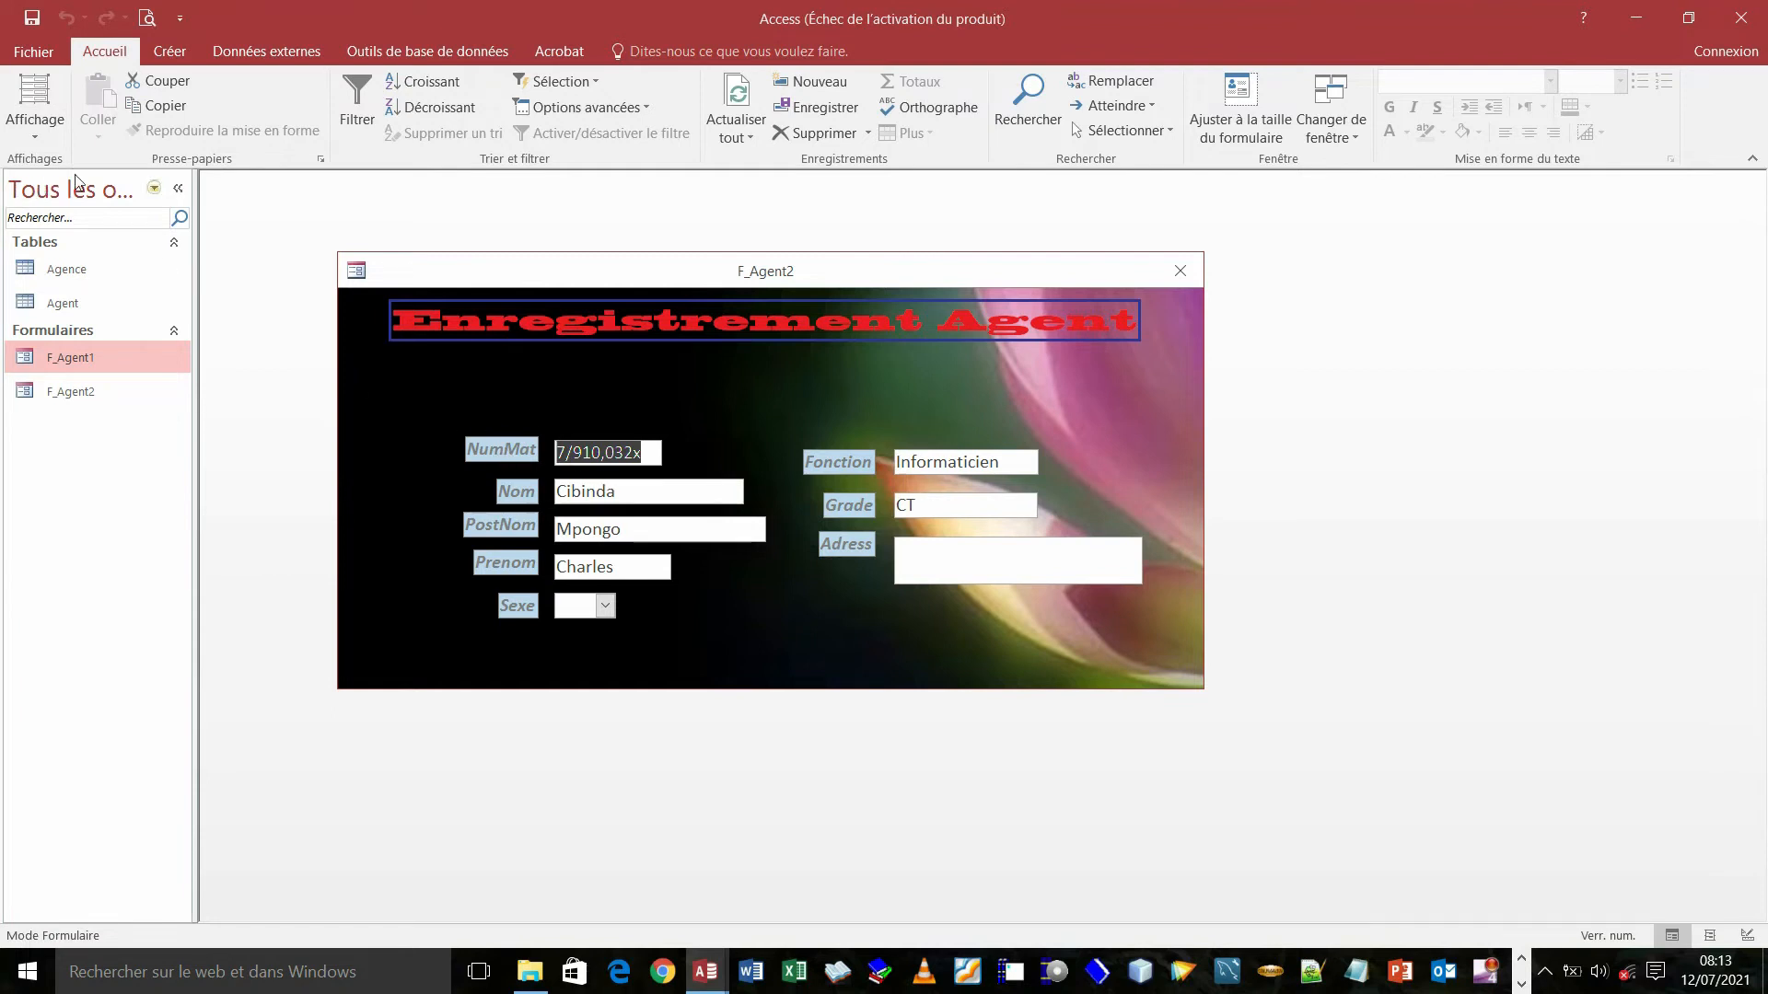
pyautogui.click(35, 136)
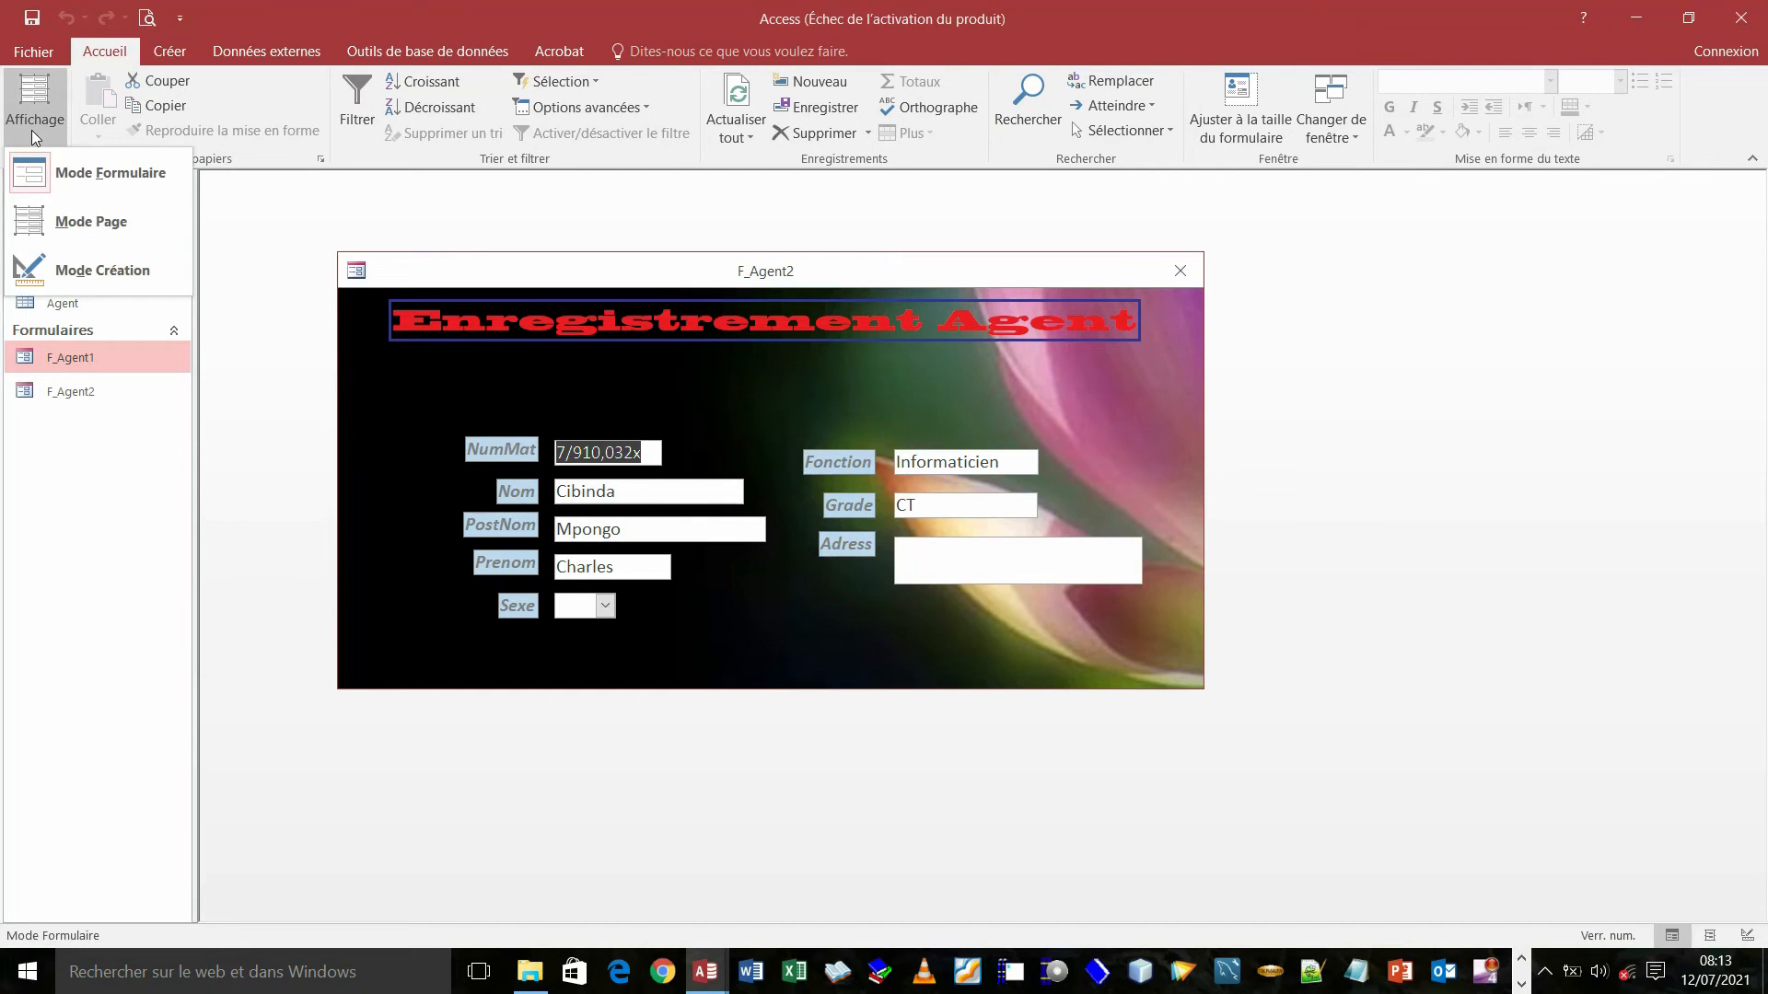
pyautogui.click(54, 278)
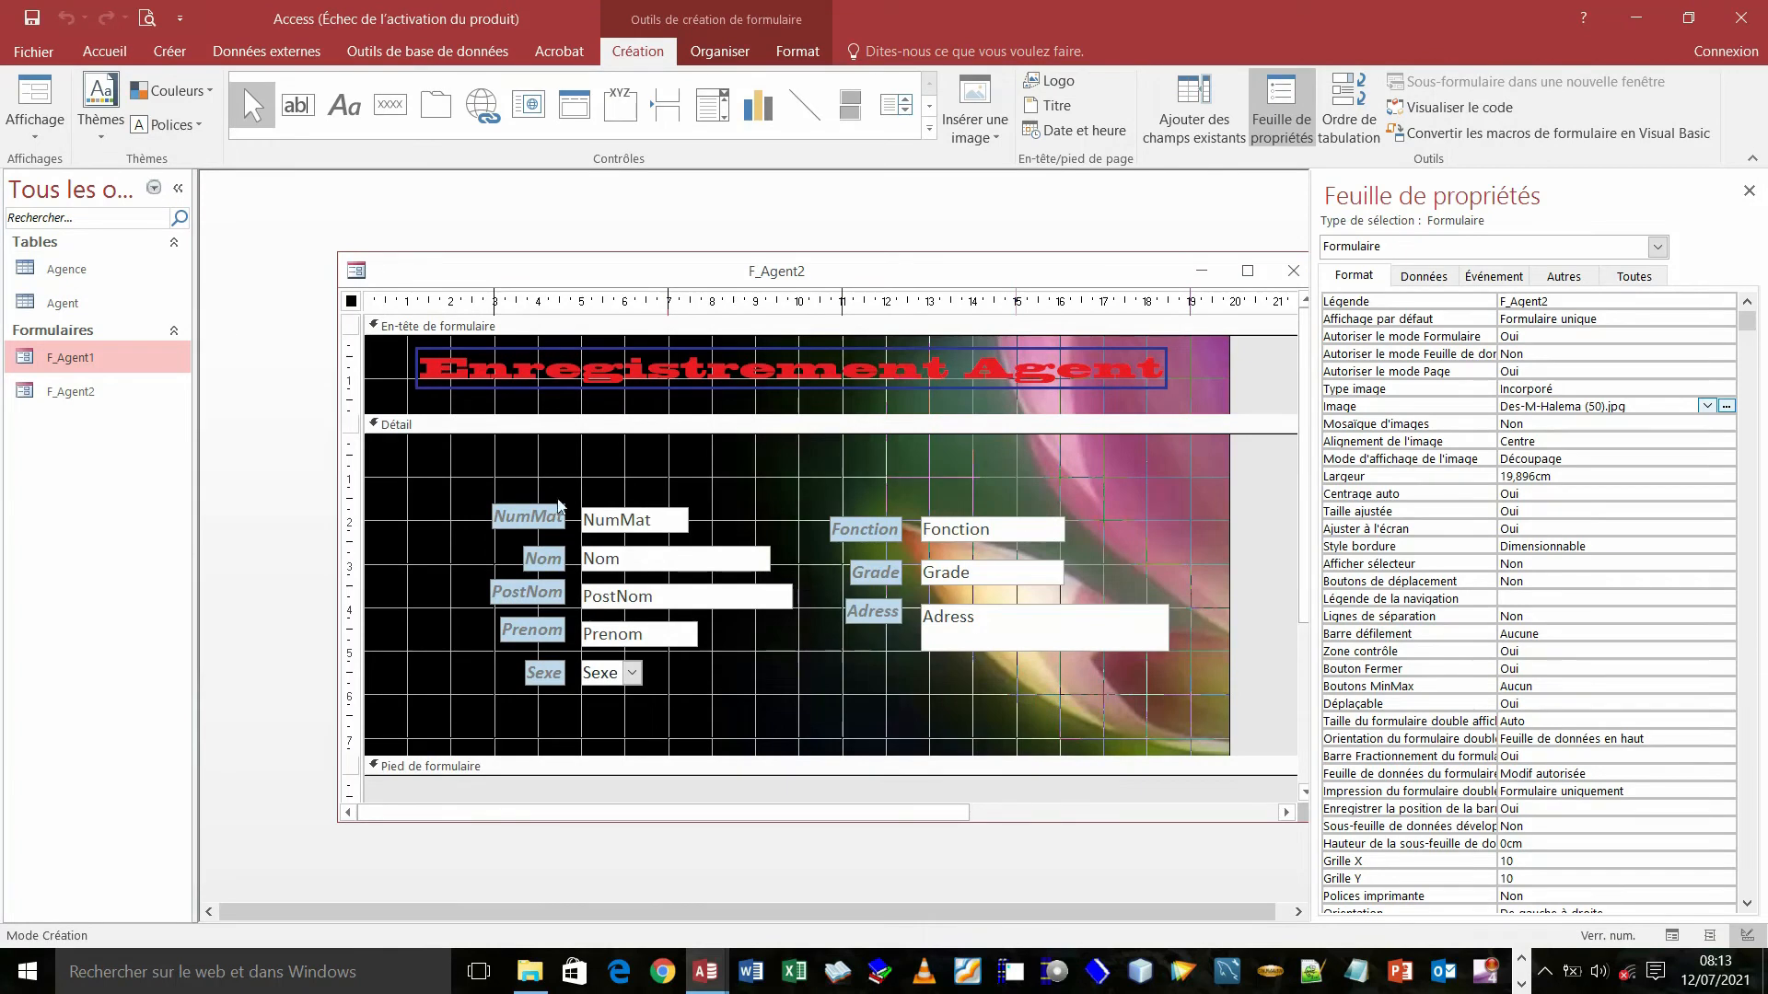
# - Give the five left-hand labels a Transparent fill and white font colour
pyautogui.moveTo(528, 481); pyautogui.dragTo(541, 701)
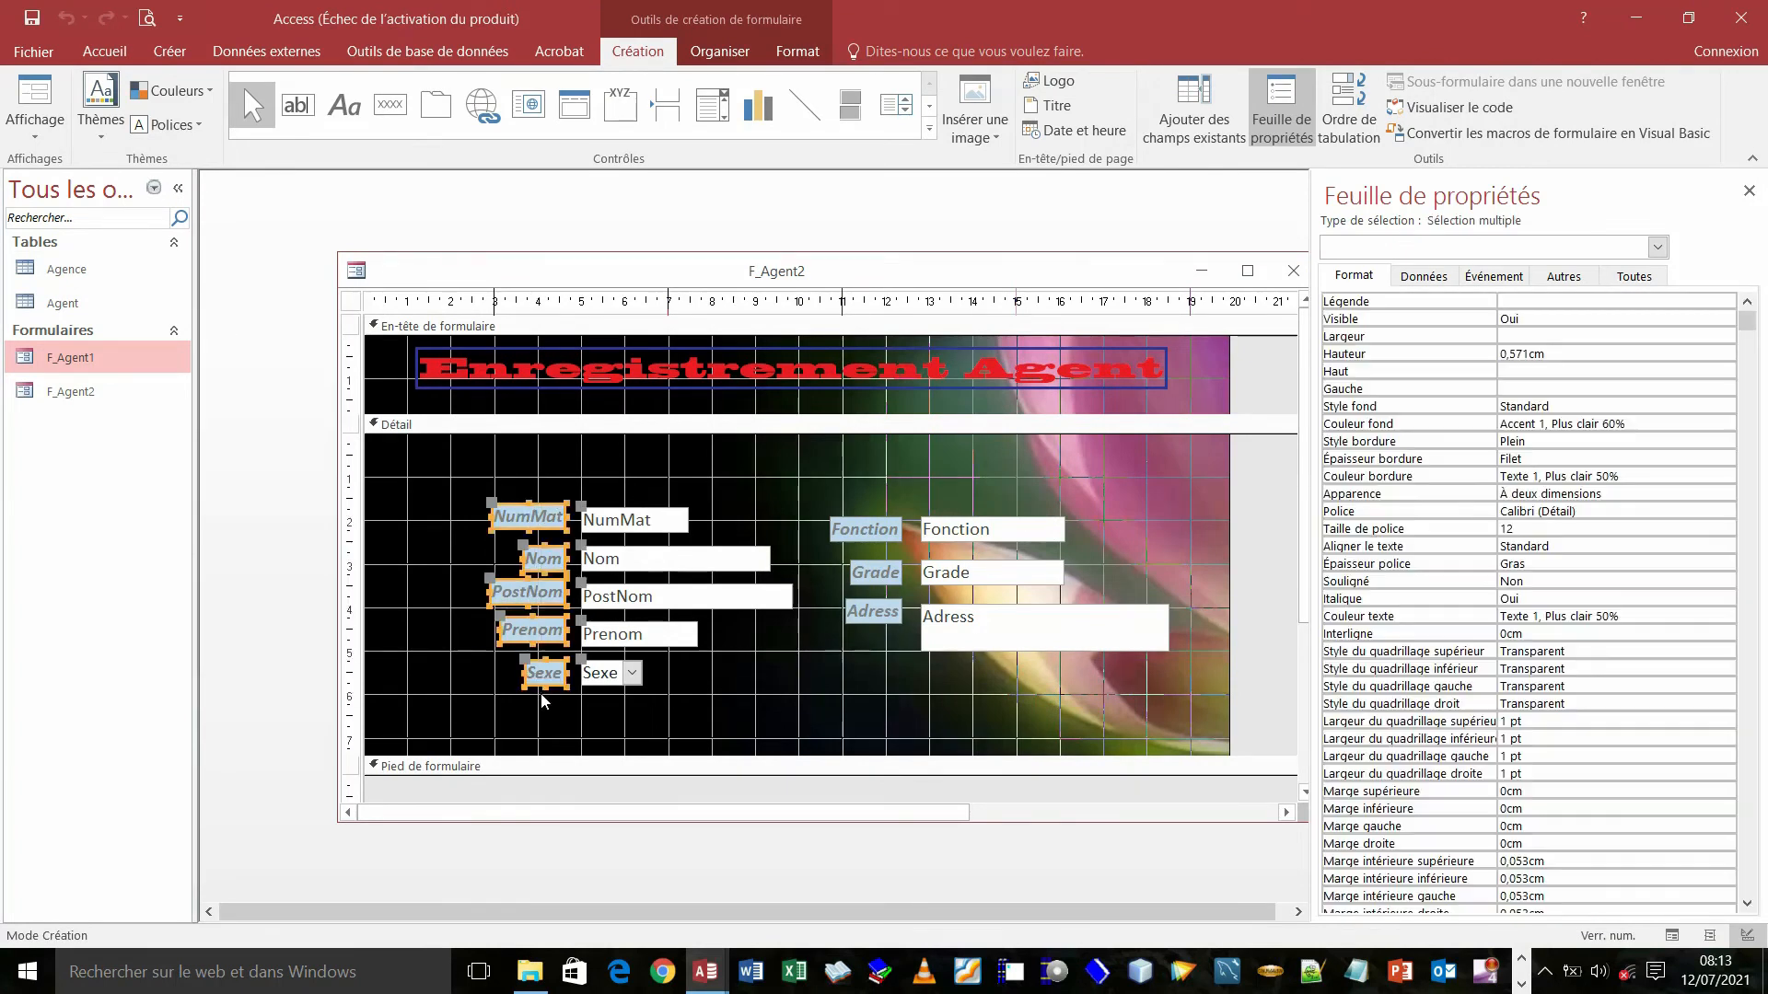
pyautogui.click(797, 52)
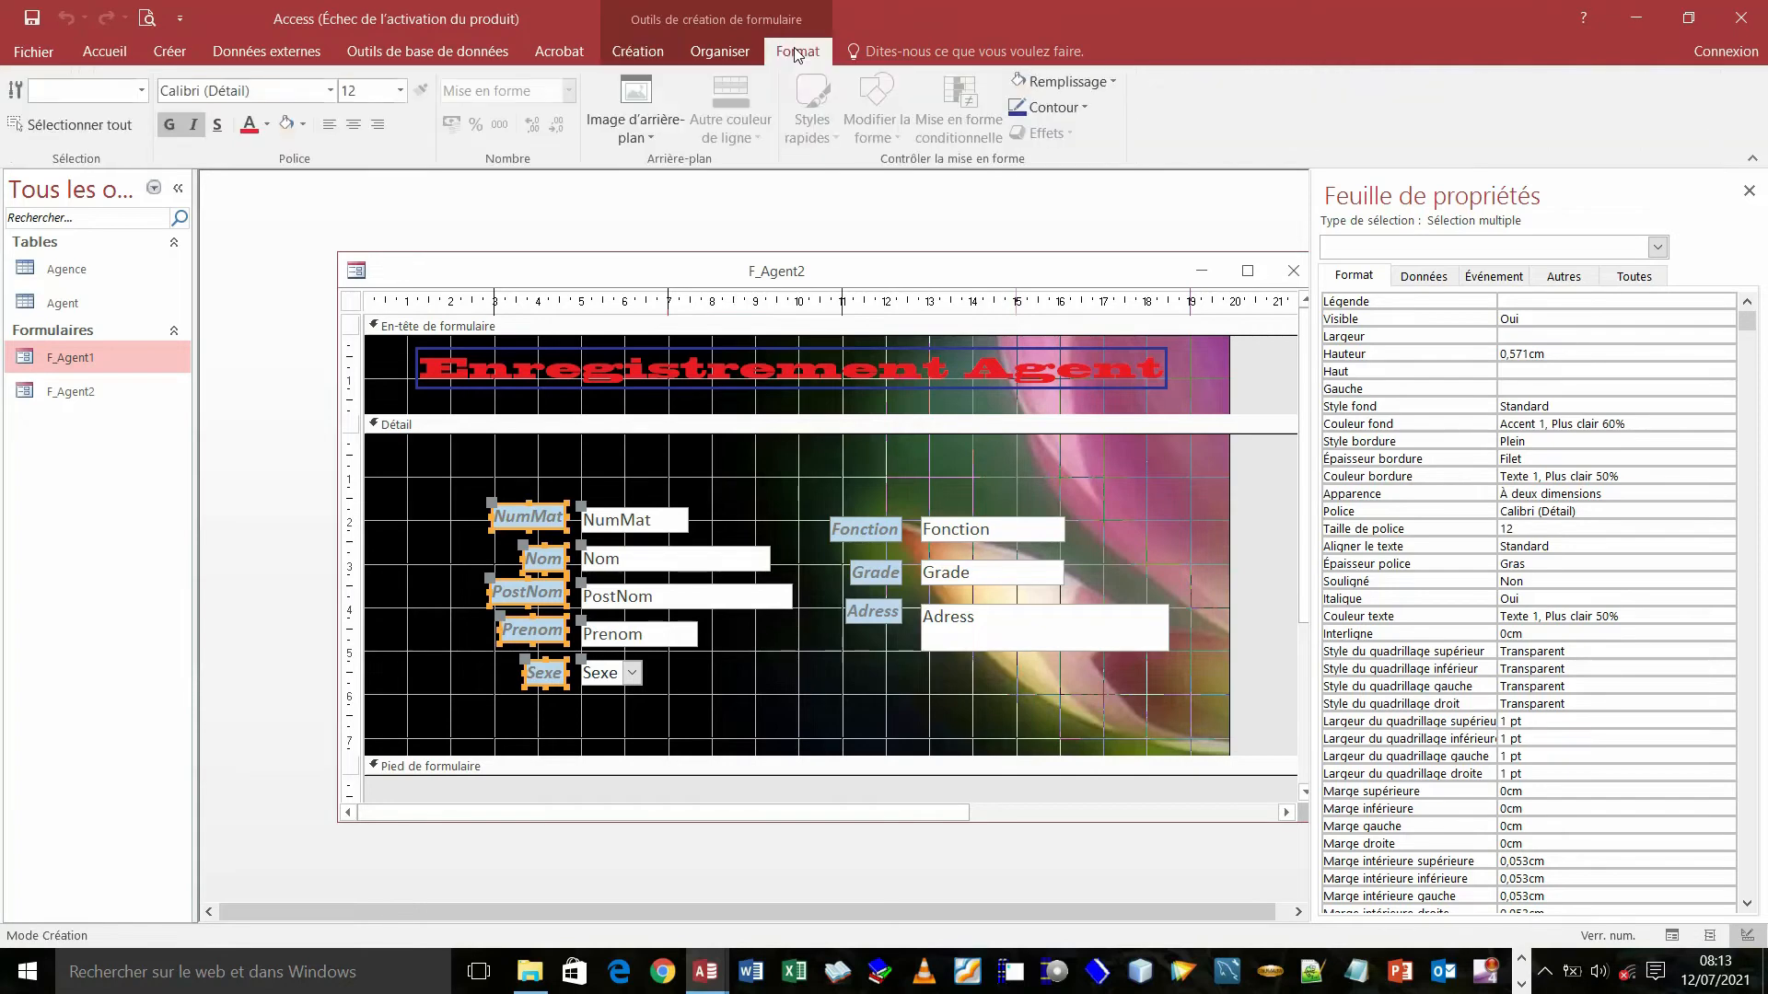
pyautogui.click(1112, 81)
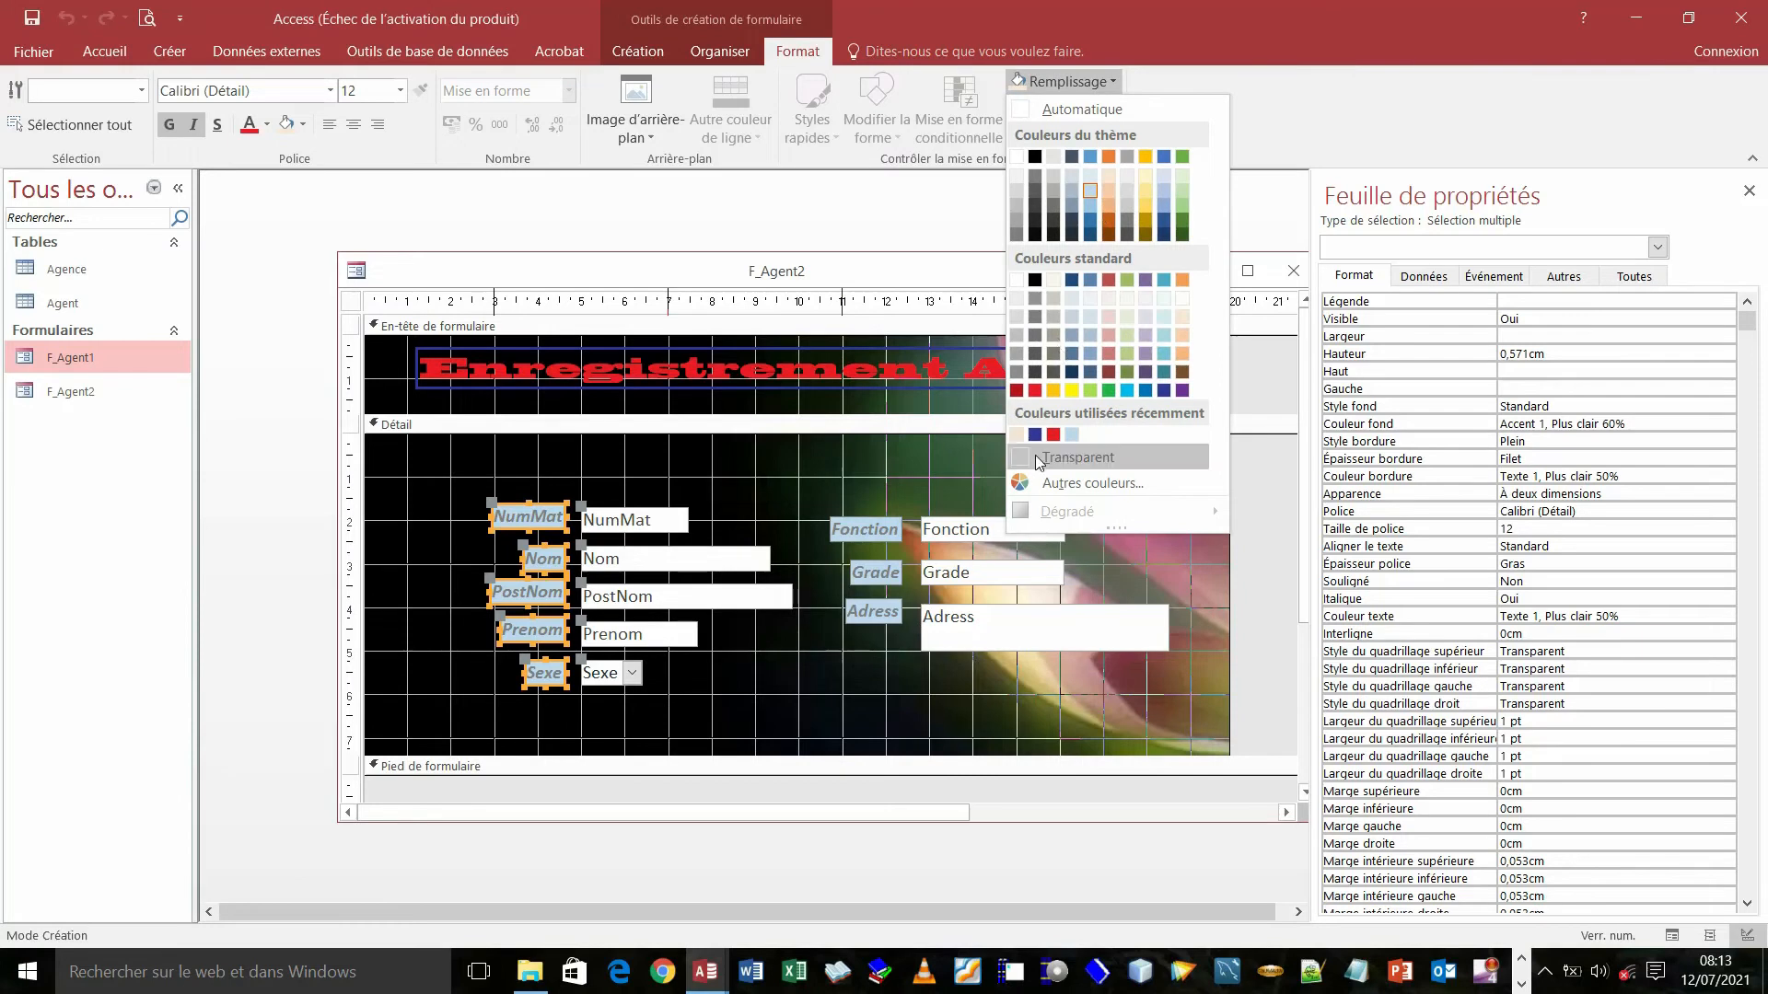
pyautogui.click(1068, 457)
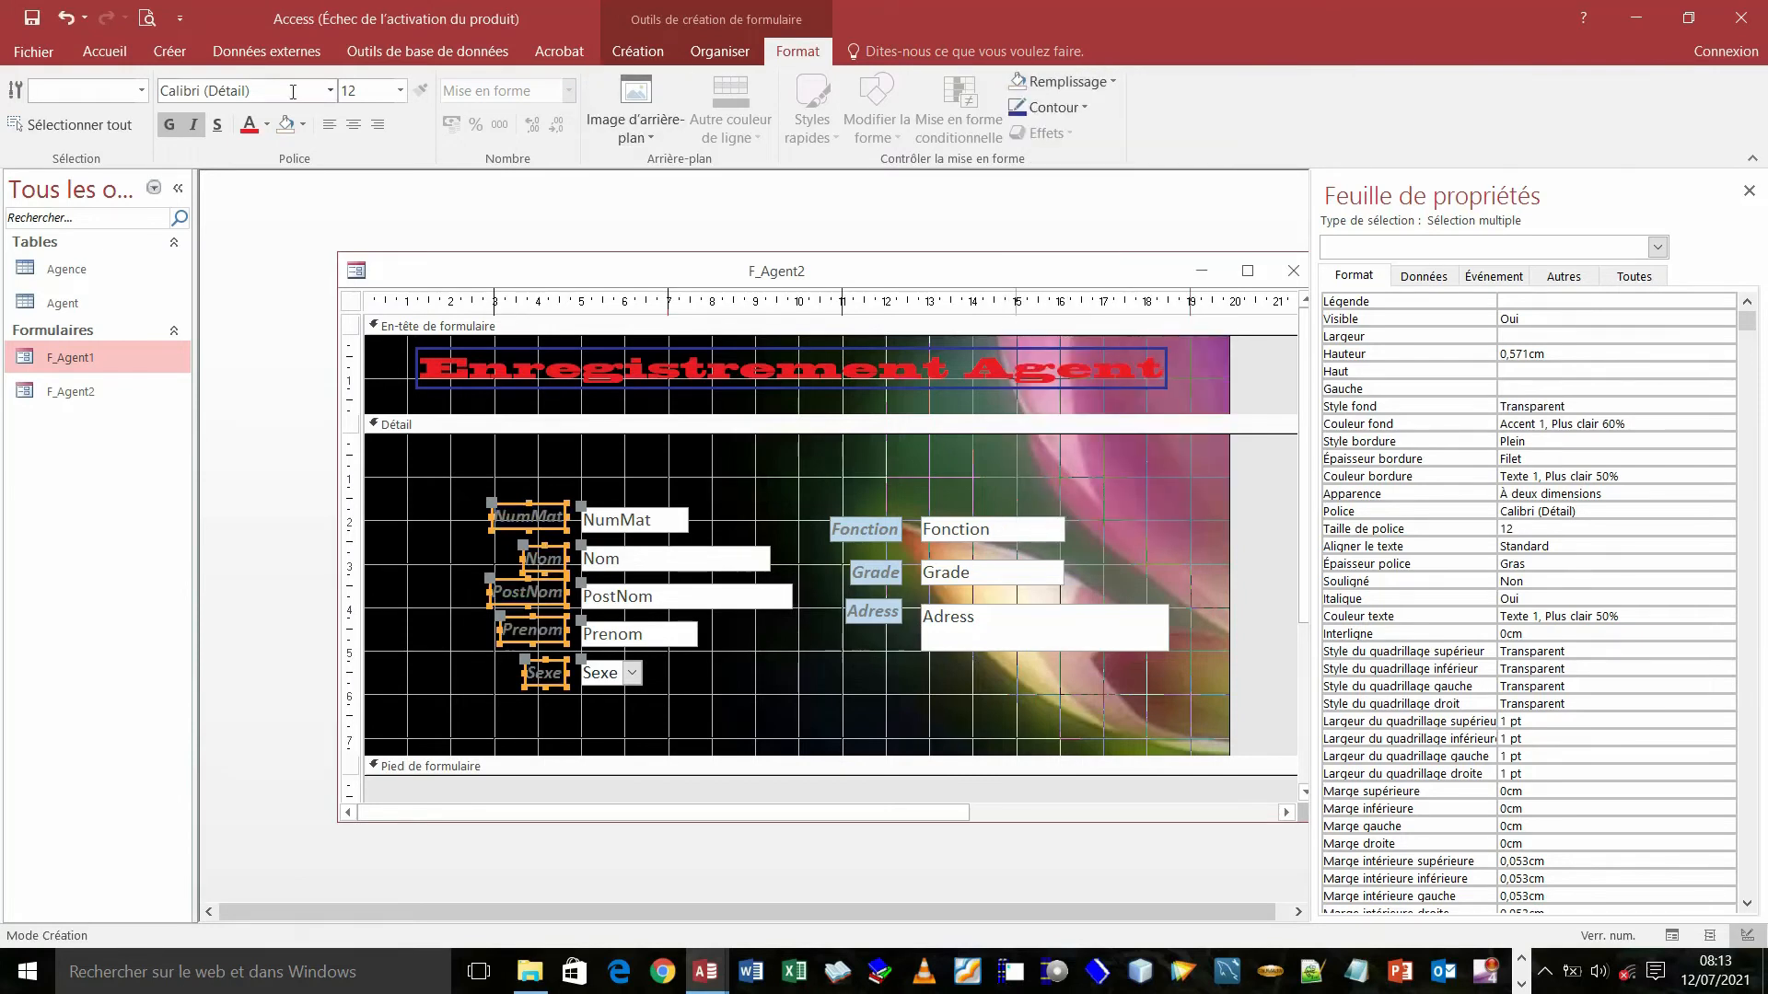
pyautogui.click(269, 125)
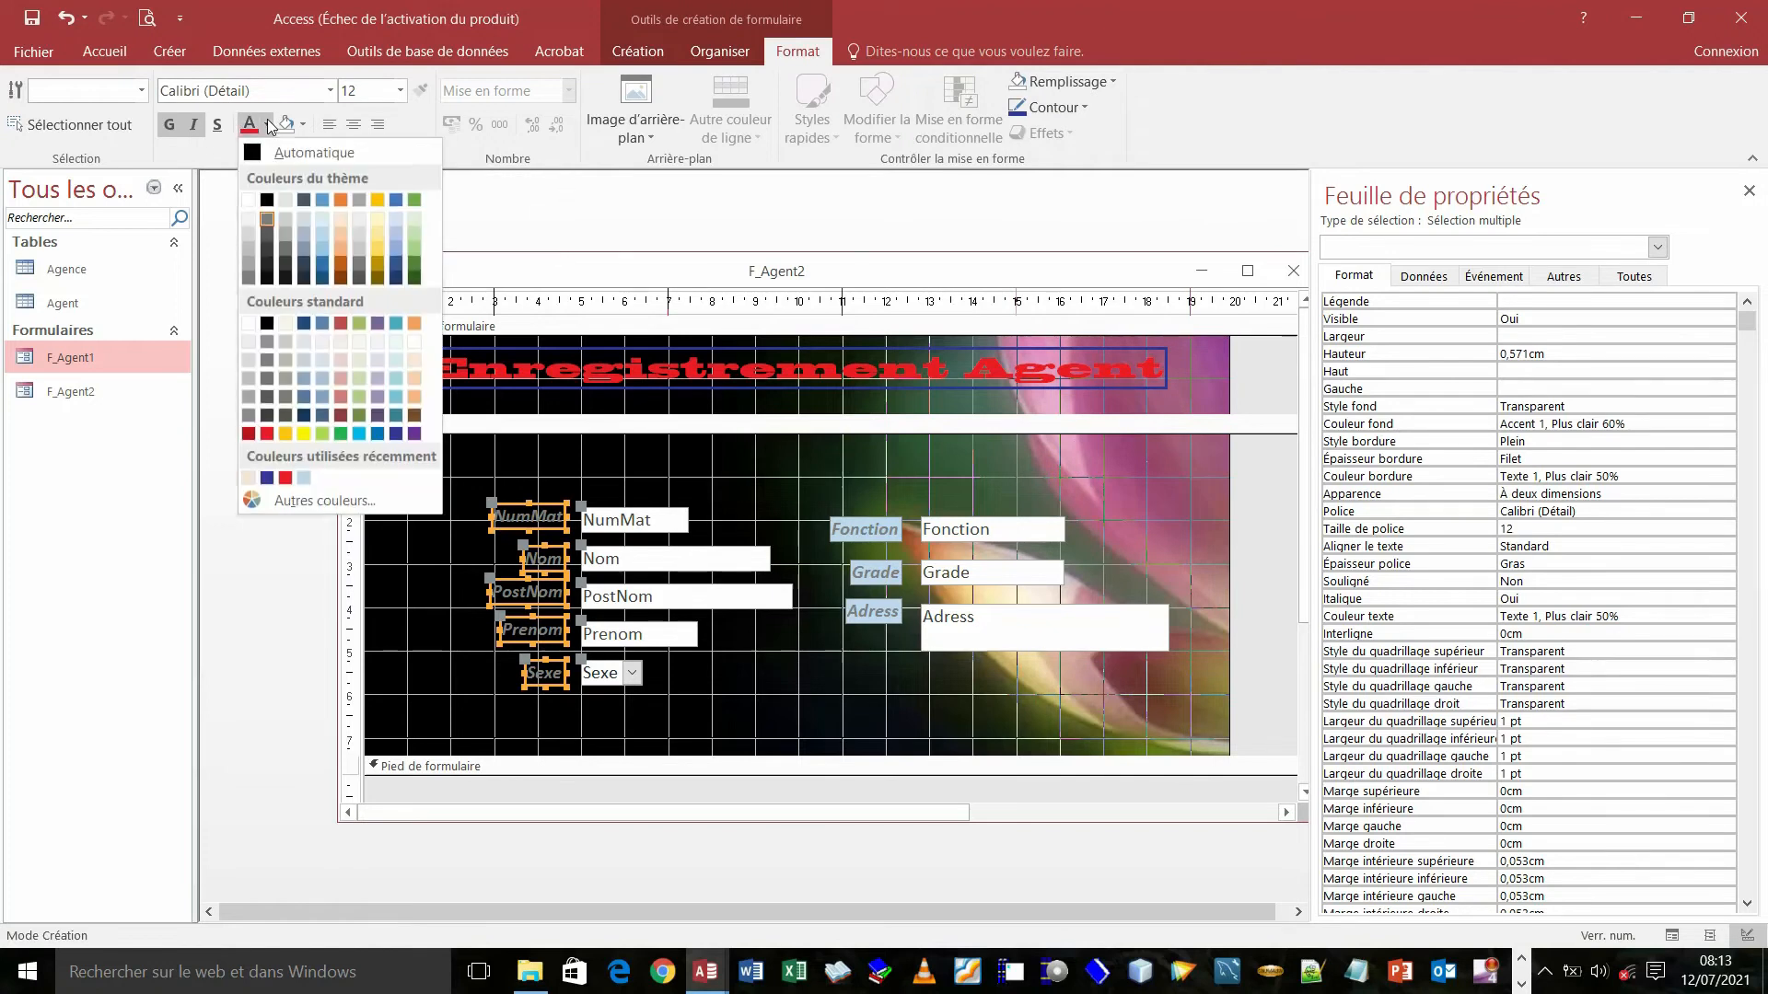
pyautogui.click(249, 199)
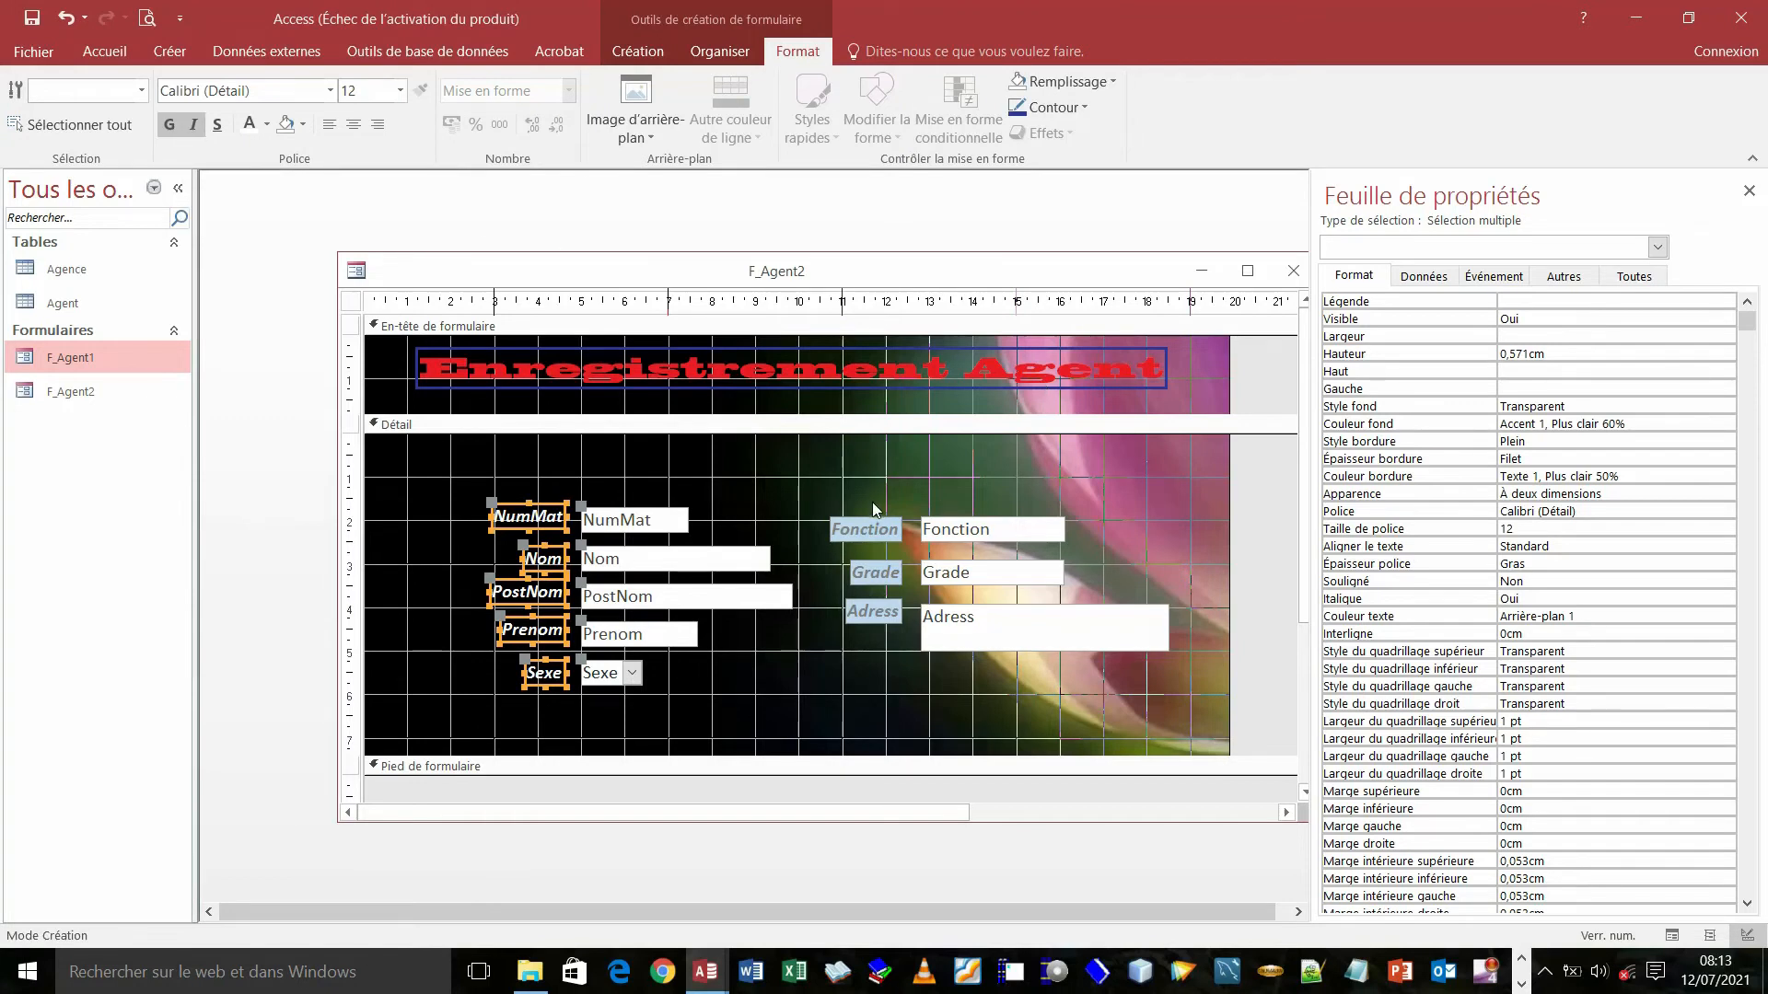
pyautogui.click(100, 57)
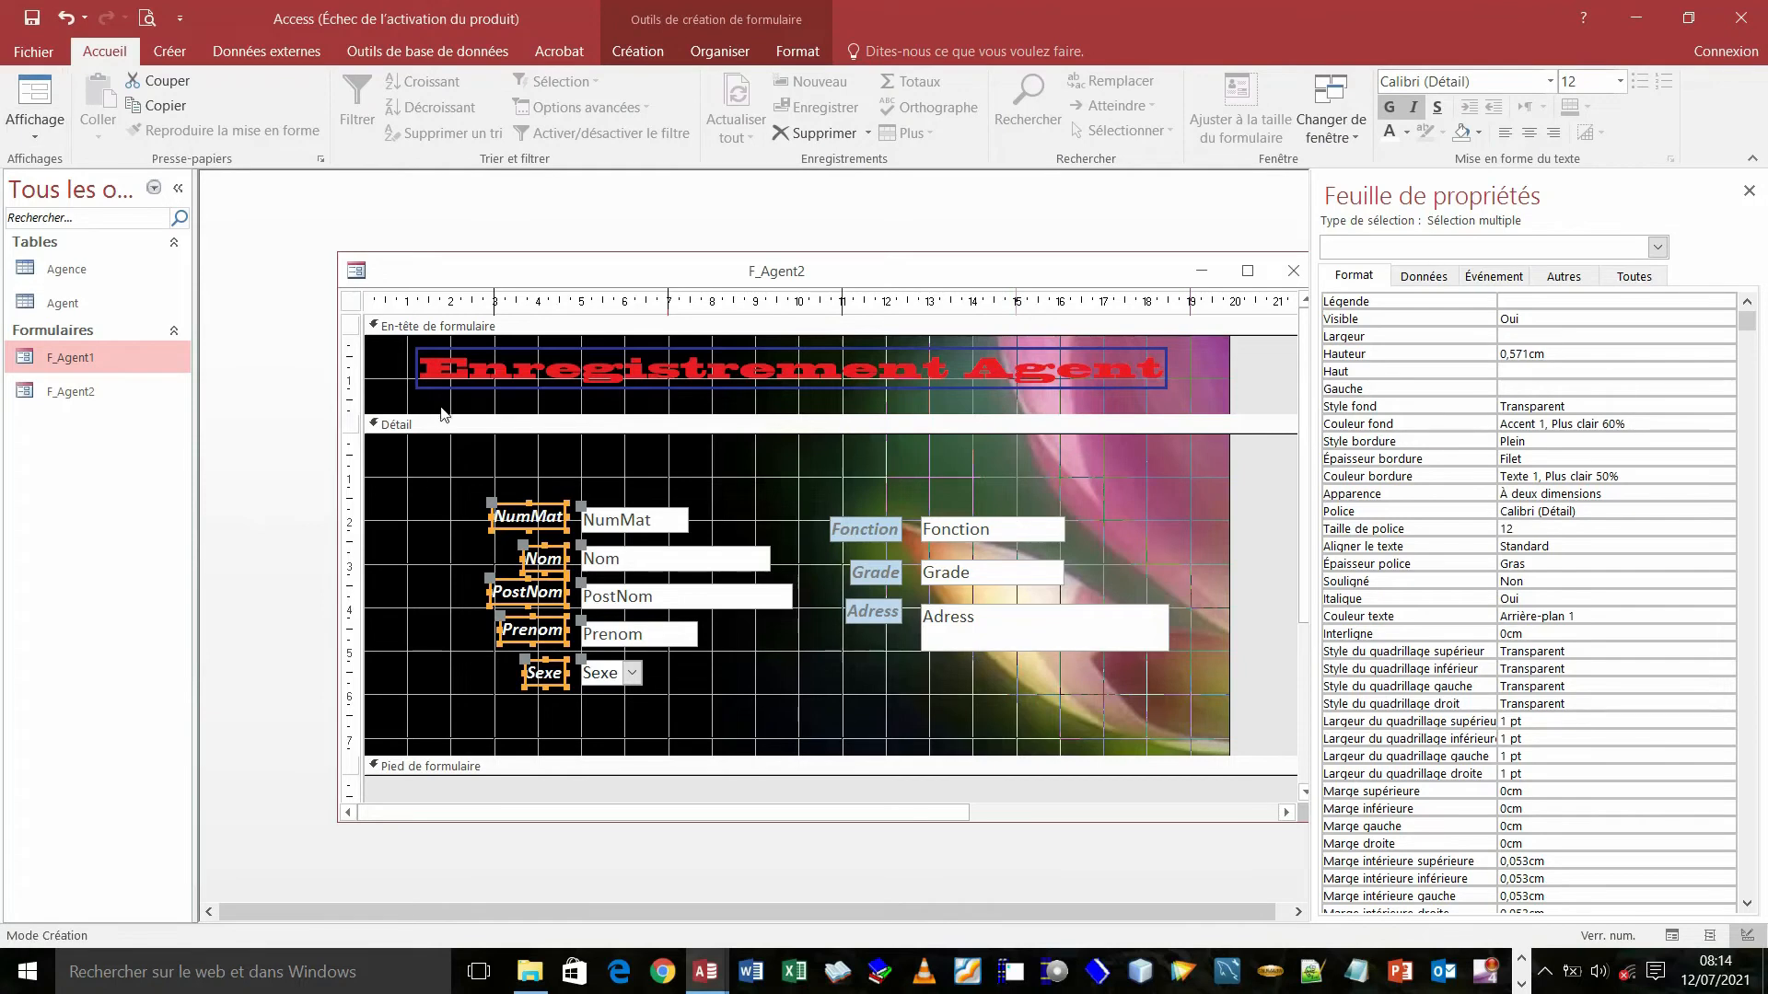
# - Copy the NumMat label's formatting onto the Fonction, Grade and Adress labels
pyautogui.click(444, 424)
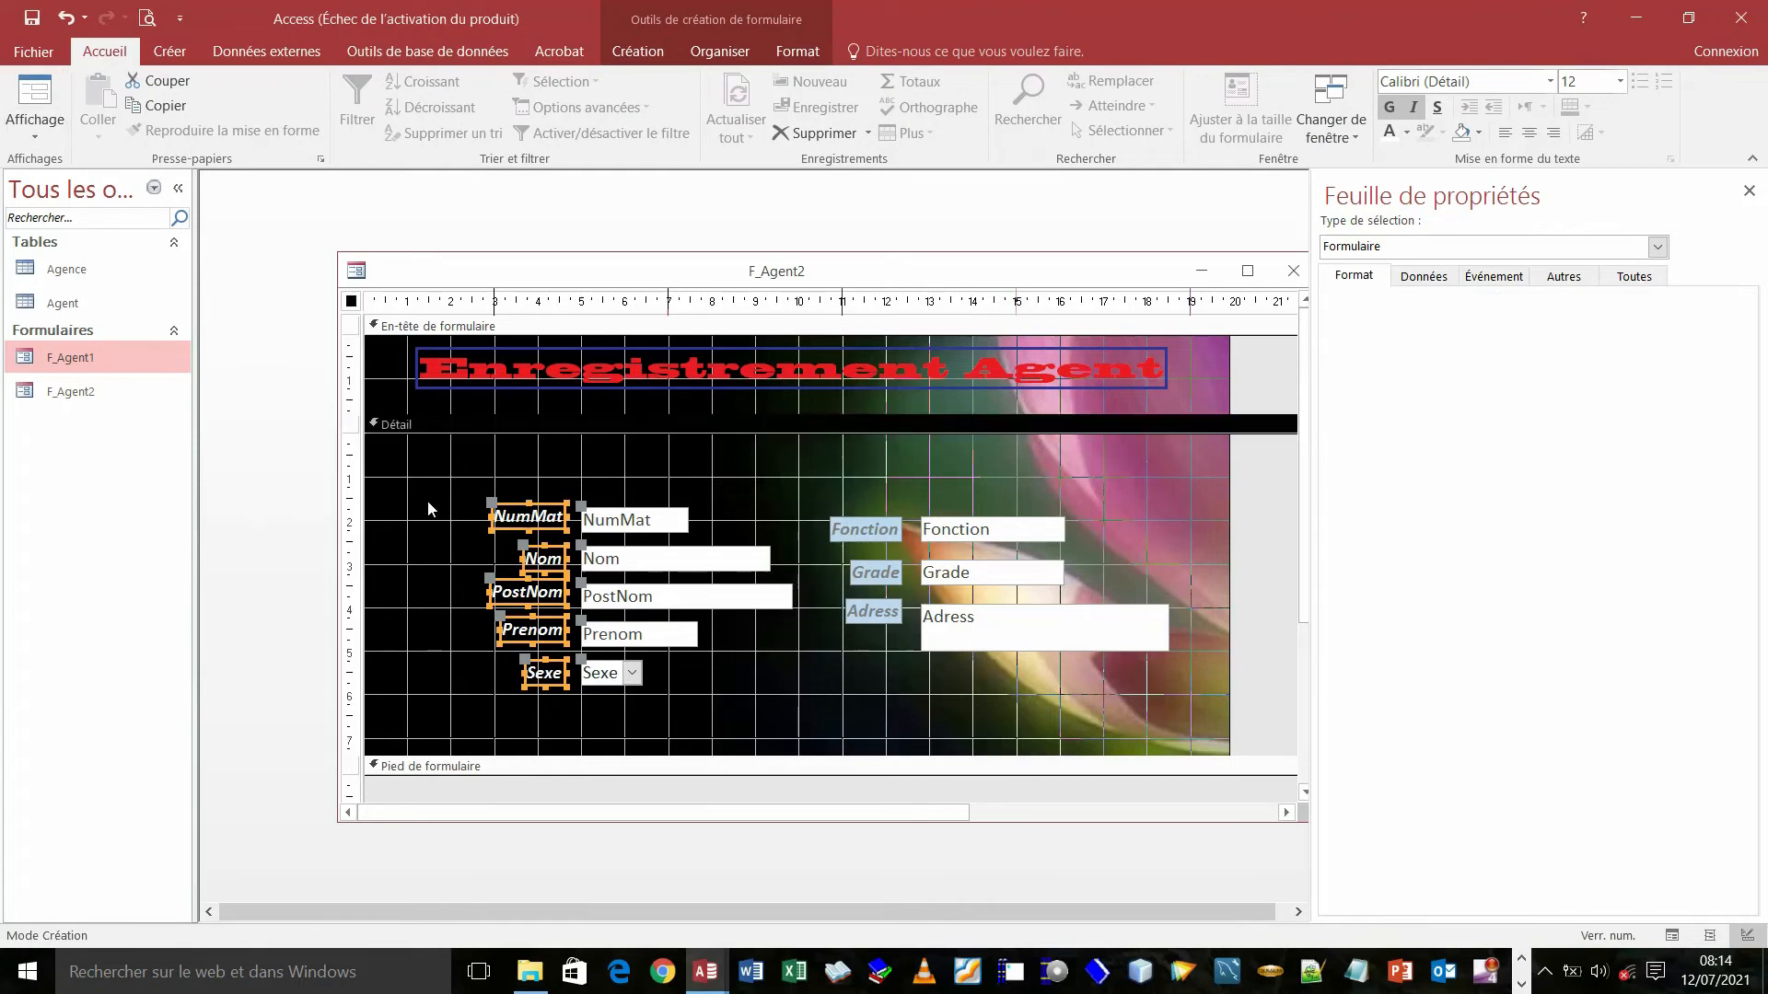
pyautogui.click(518, 520)
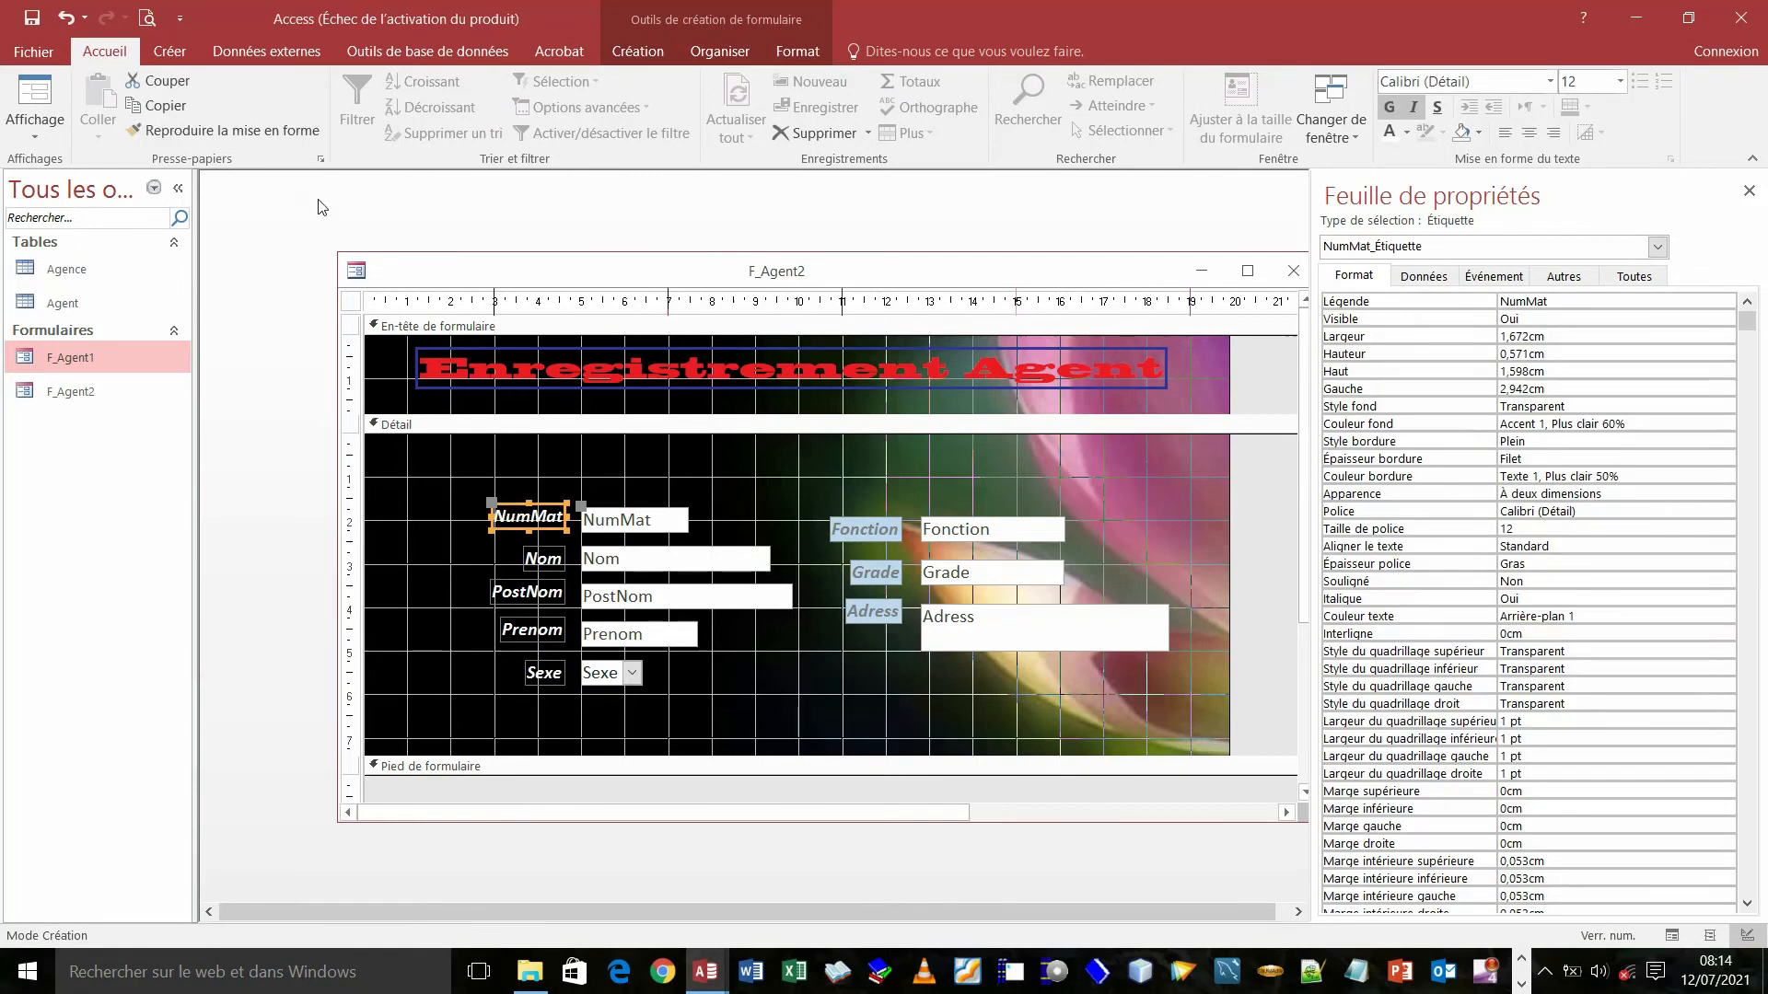
pyautogui.click(190, 128)
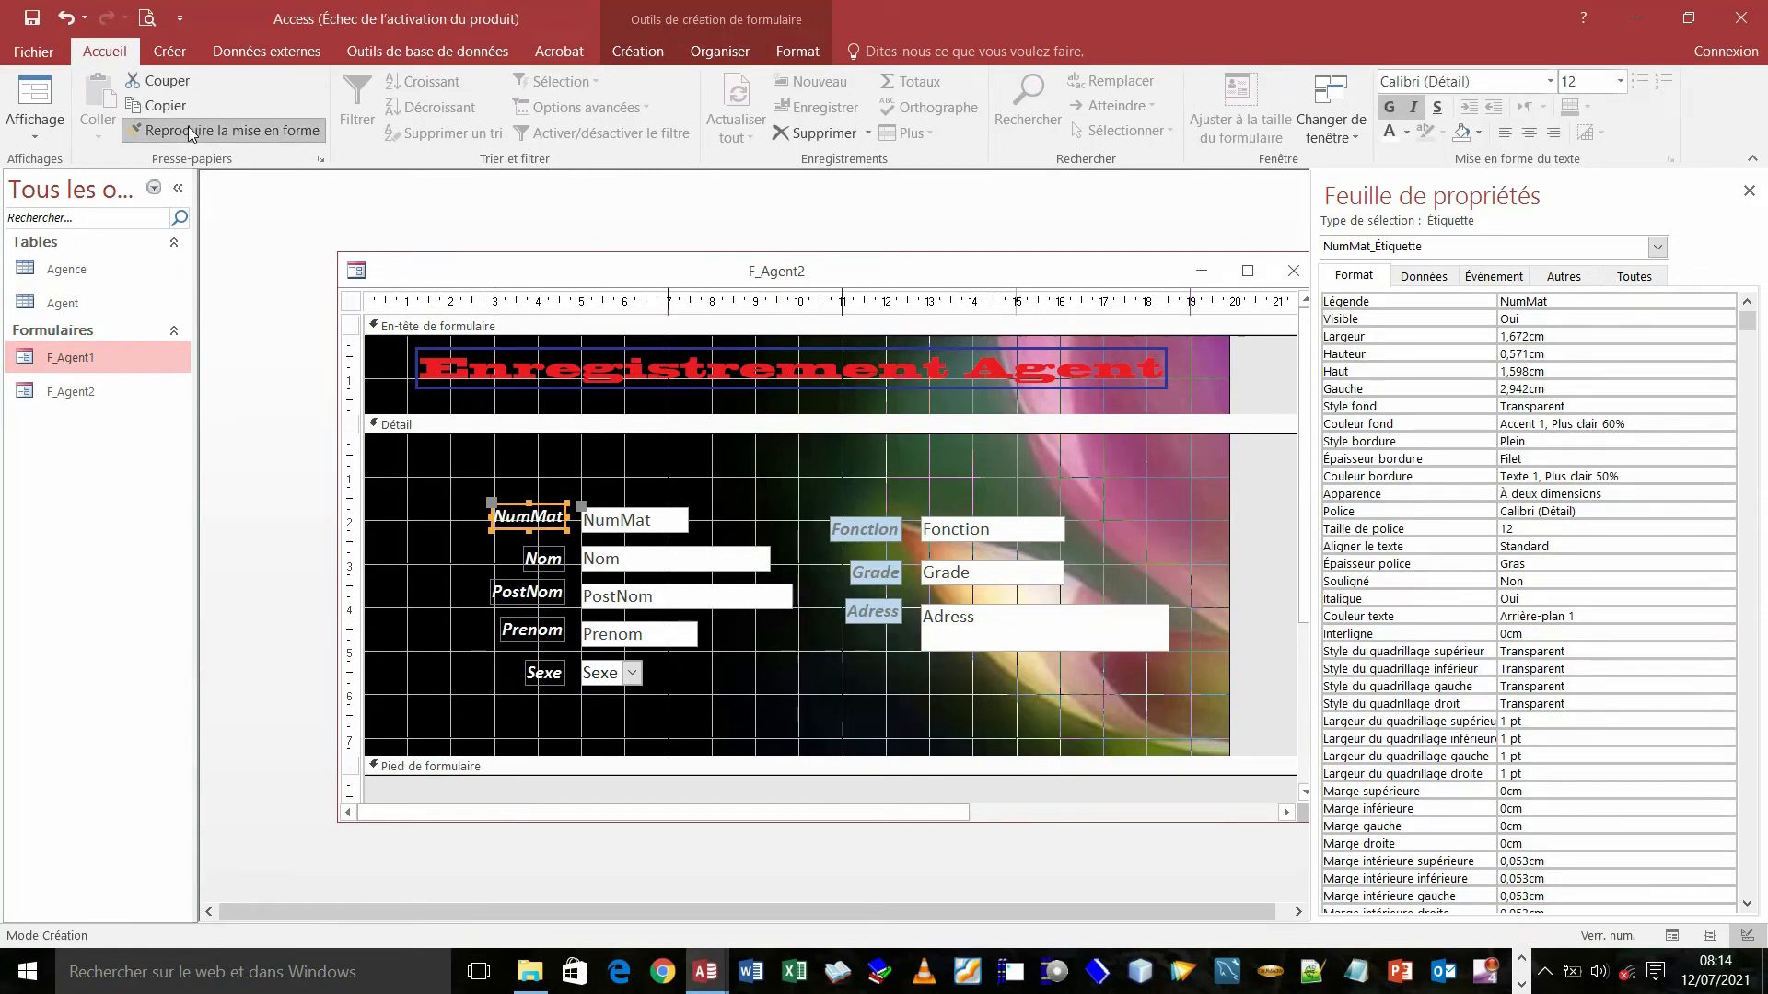
pyautogui.click(848, 526)
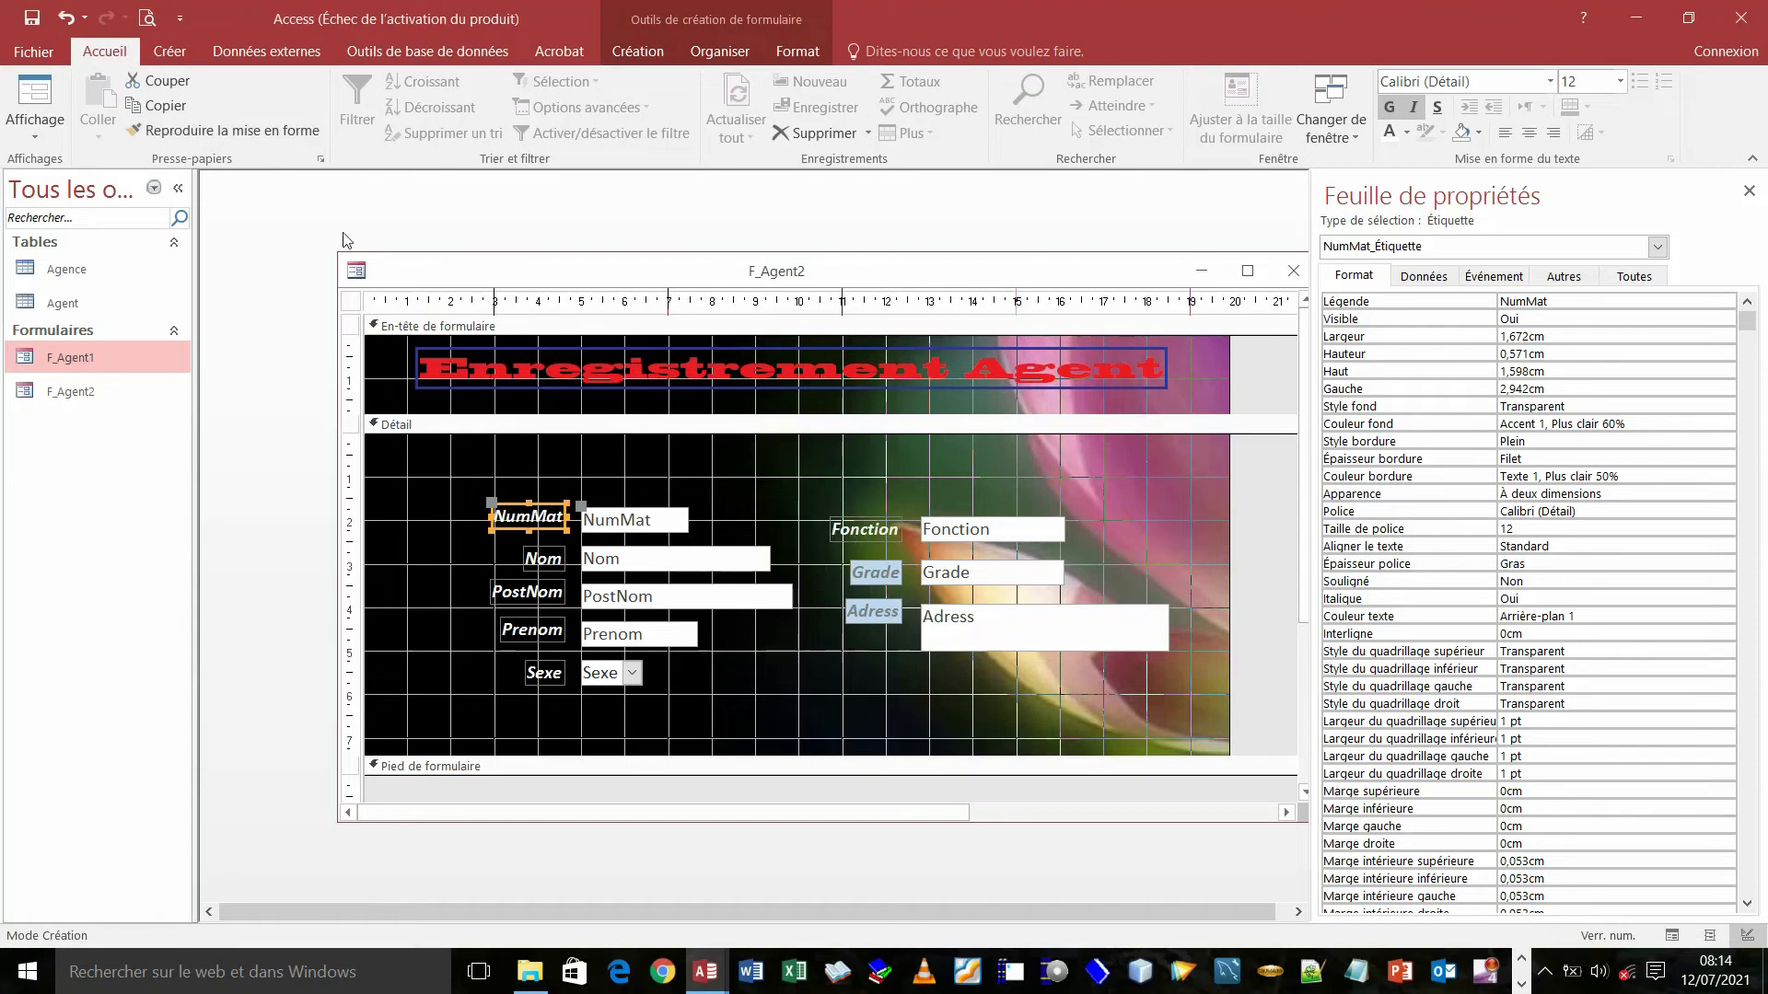
pyautogui.click(253, 130)
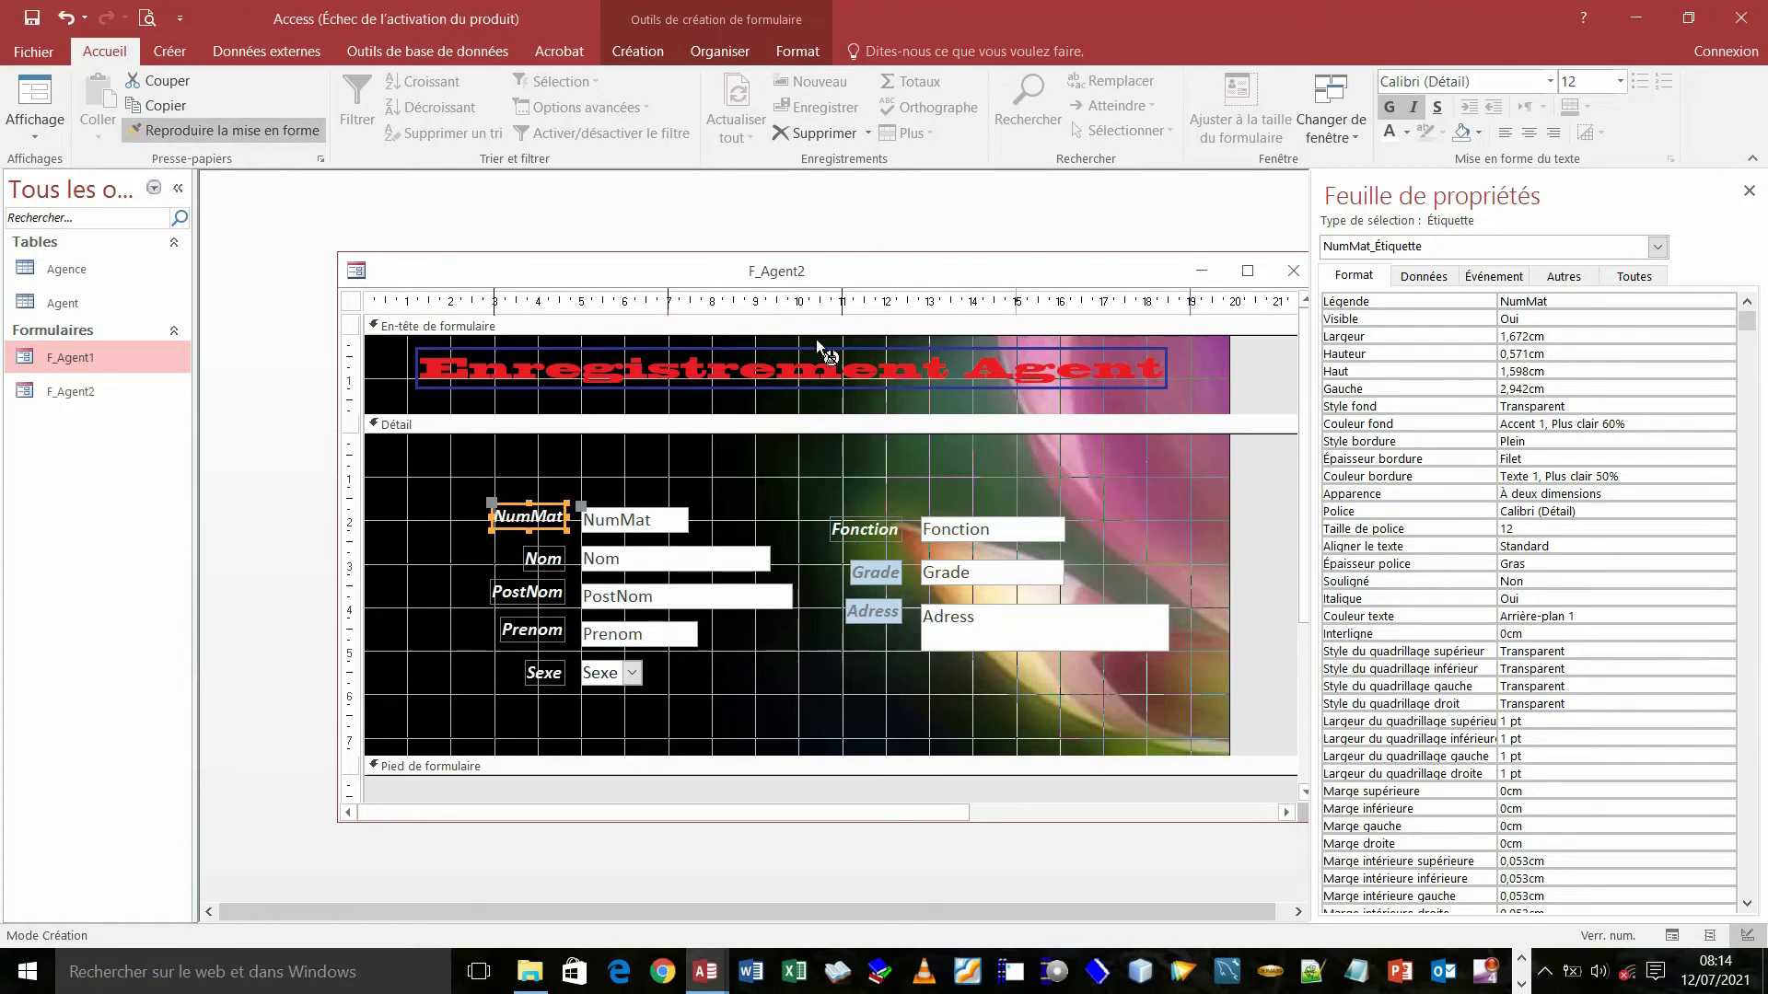
pyautogui.click(875, 573)
pyautogui.click(879, 617)
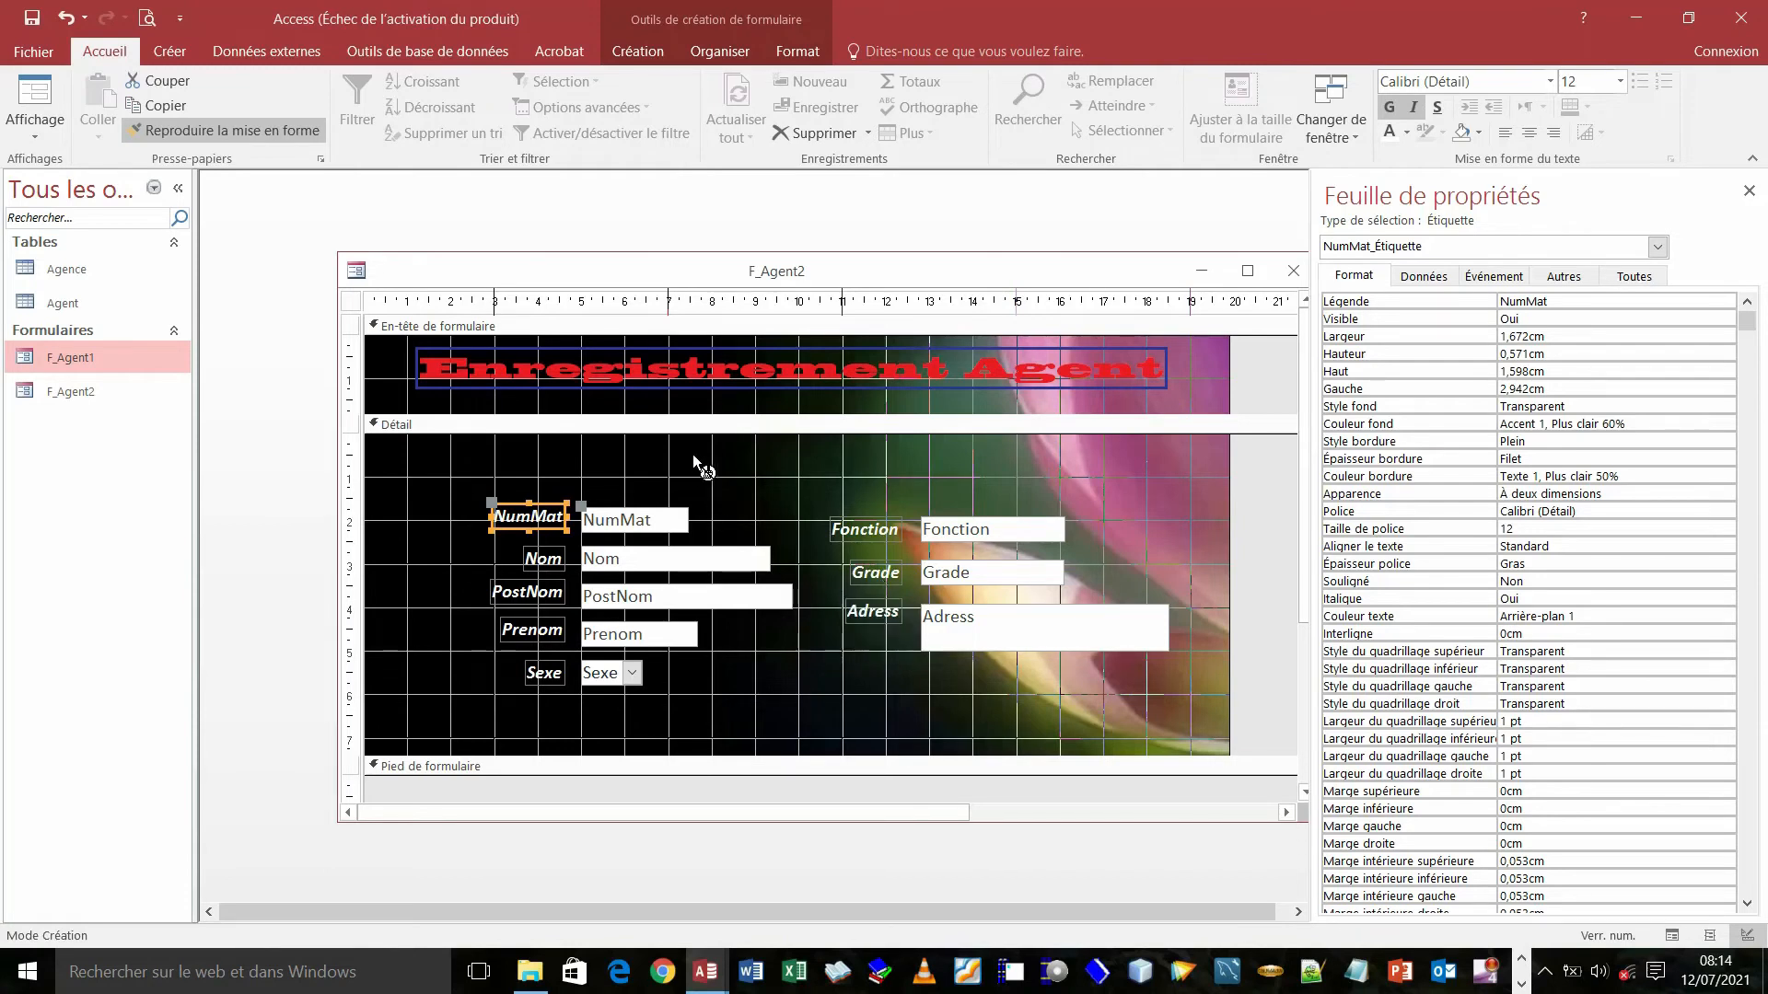
pyautogui.click(33, 90)
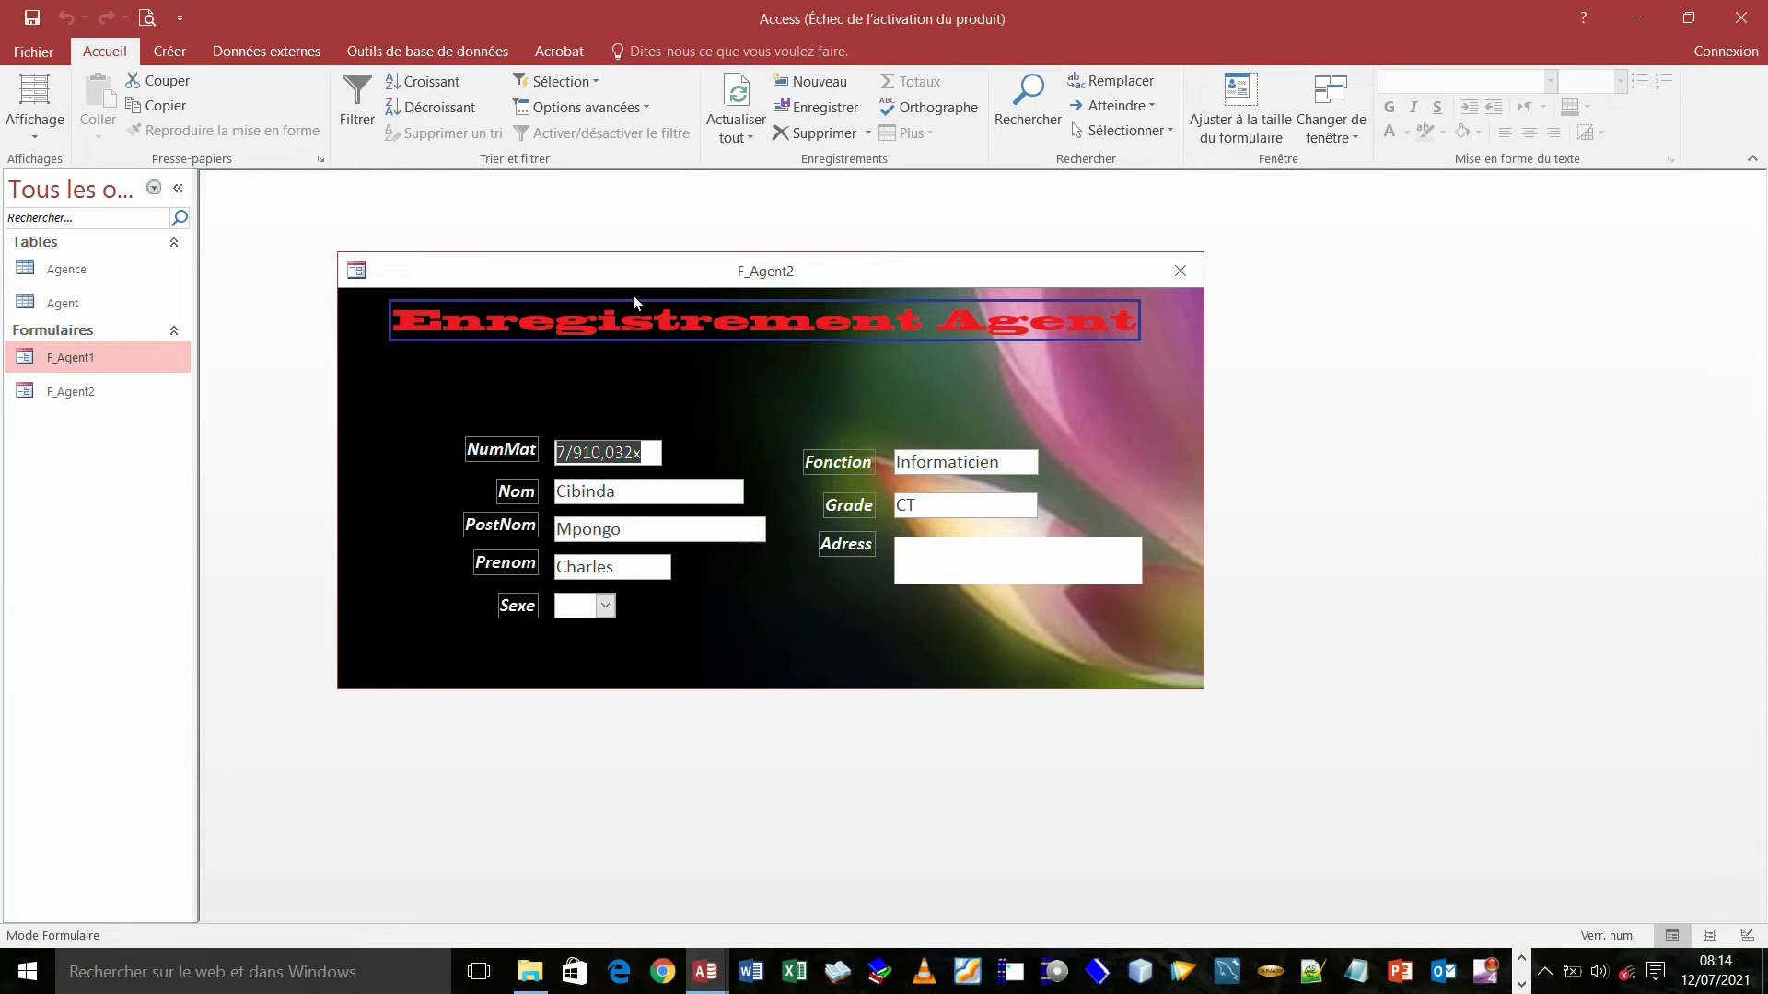
pyautogui.rightClick(615, 275)
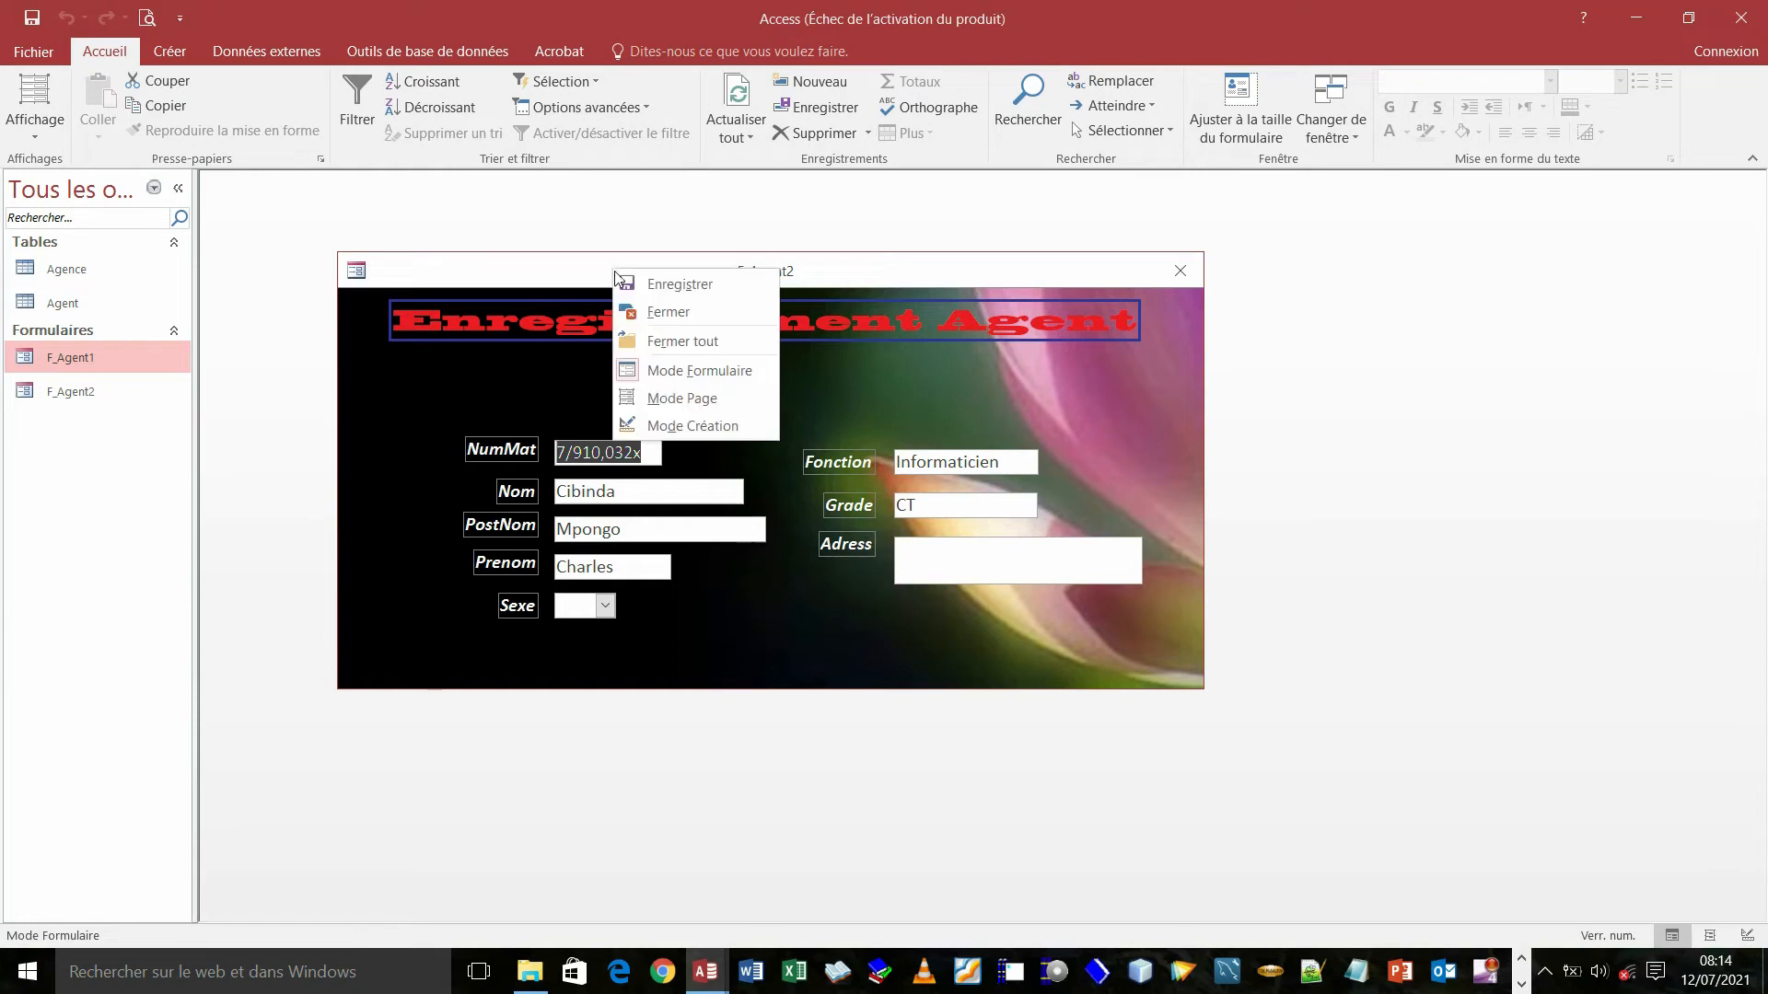
pyautogui.click(675, 372)
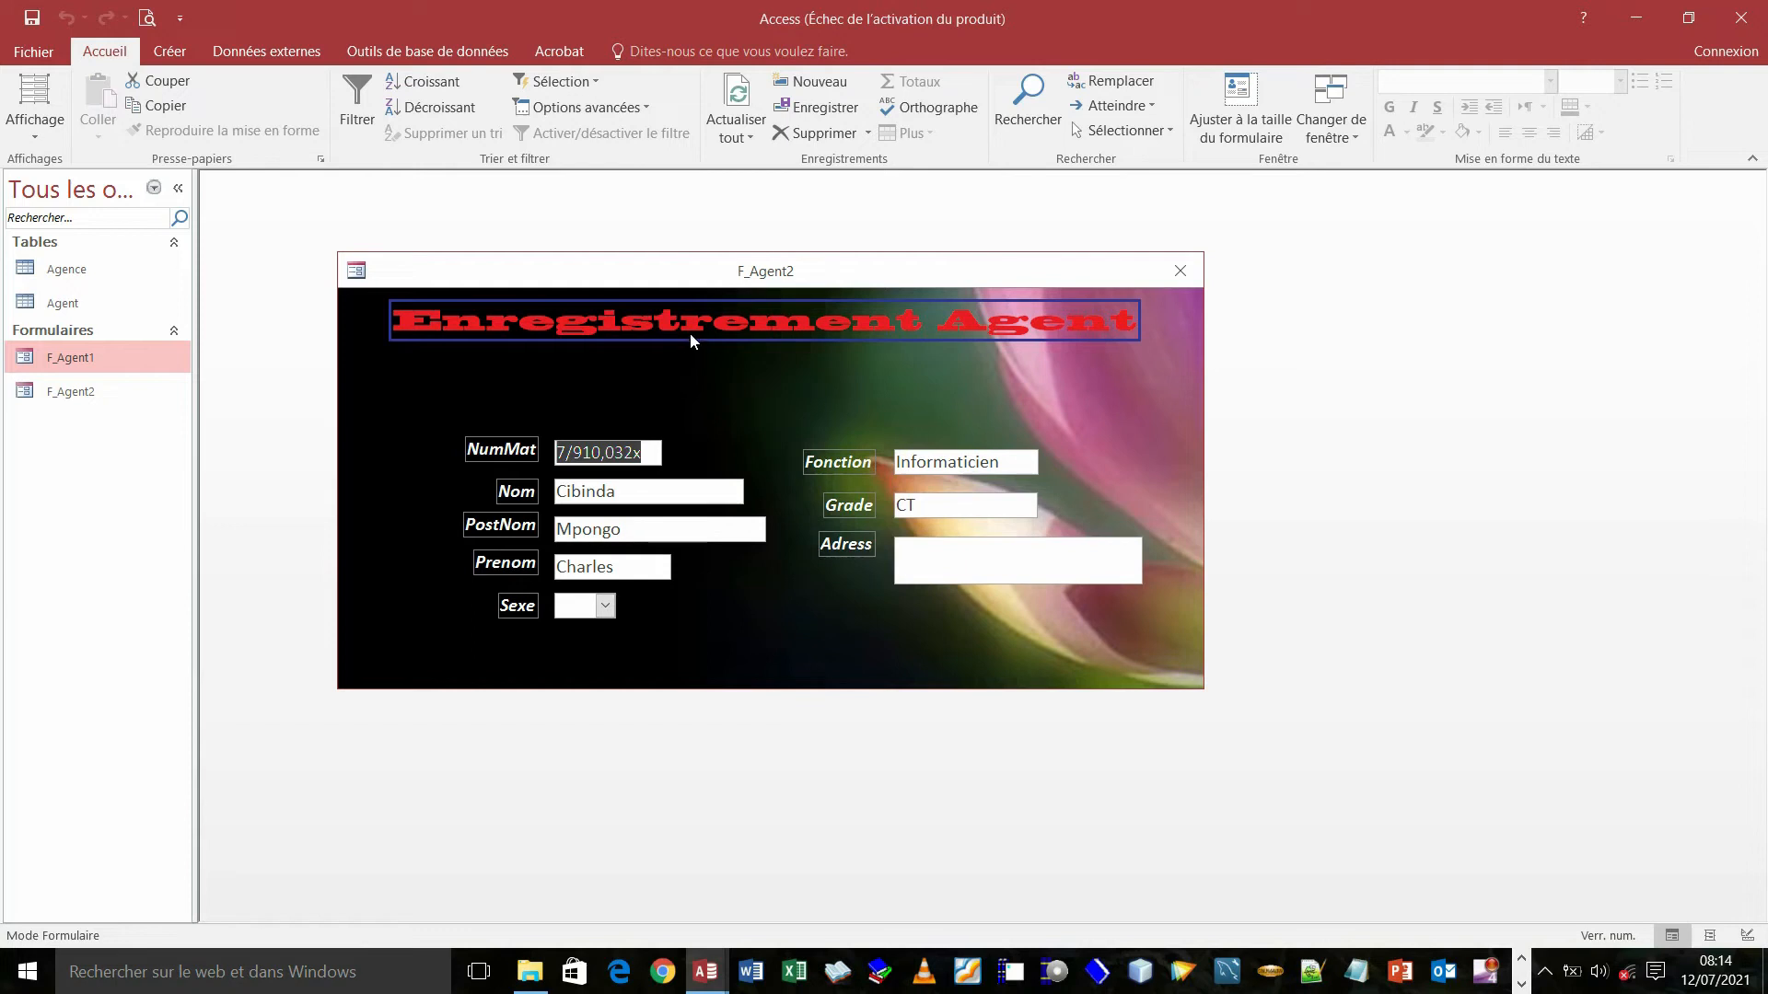
pyautogui.rightClick(645, 280)
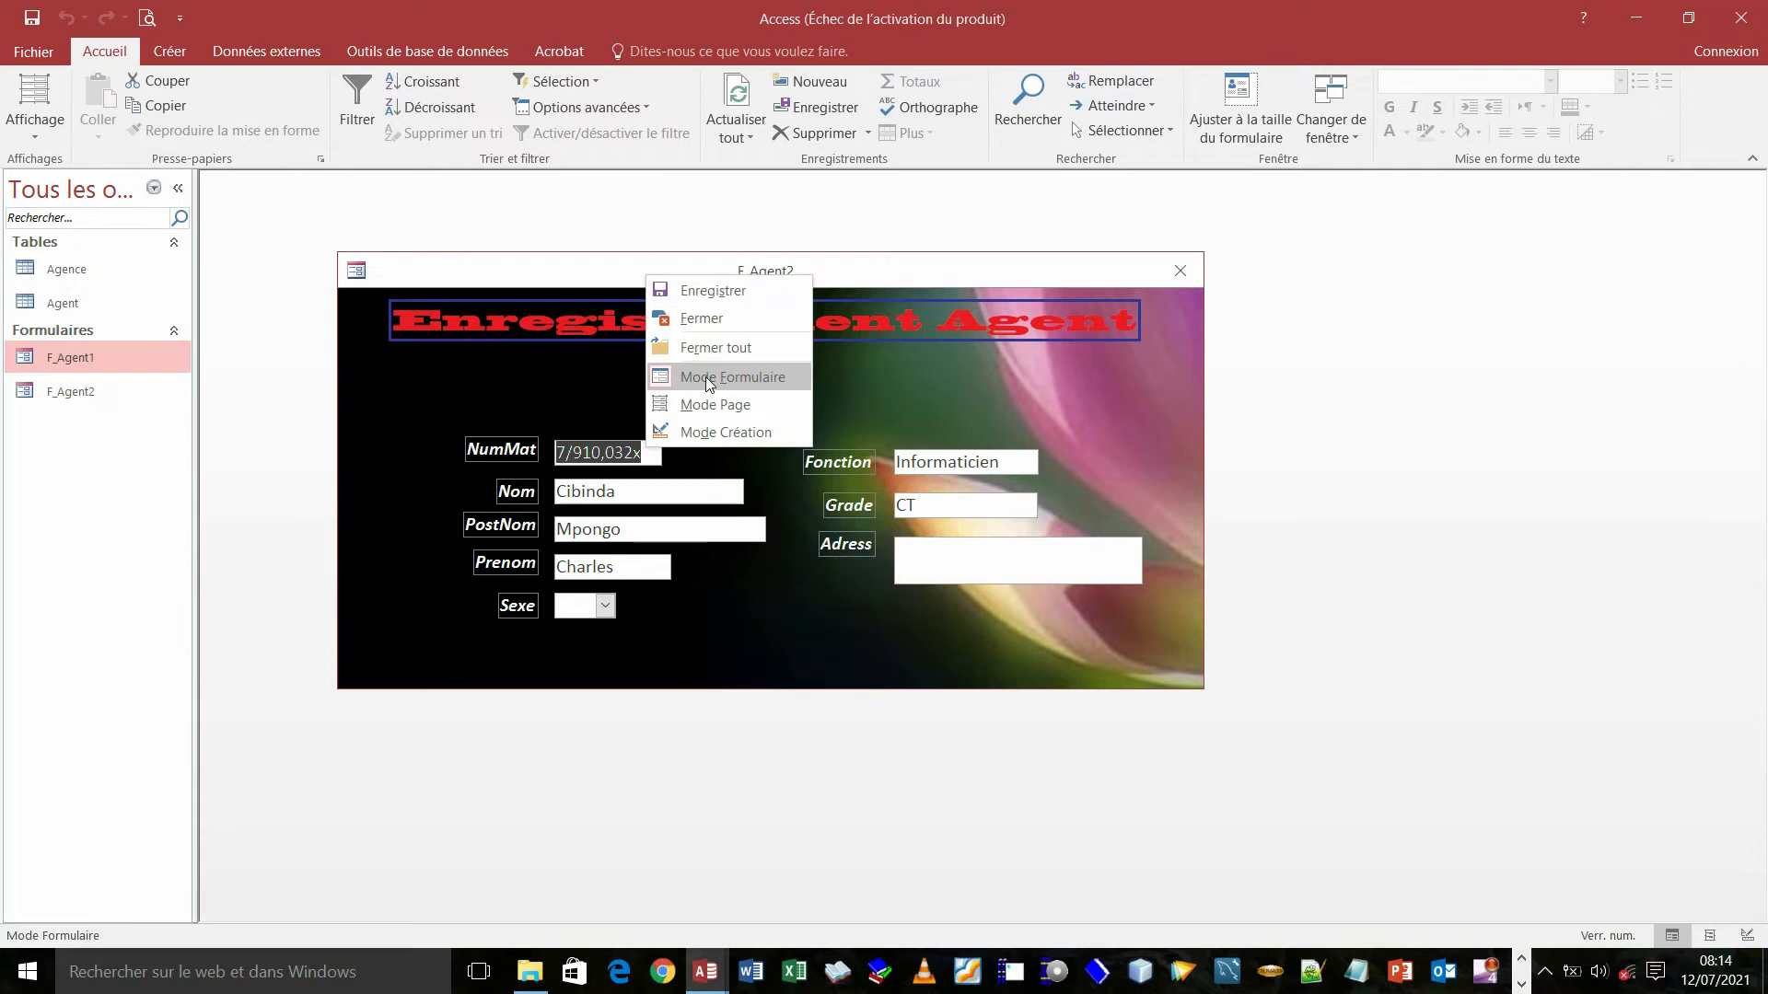
pyautogui.click(711, 433)
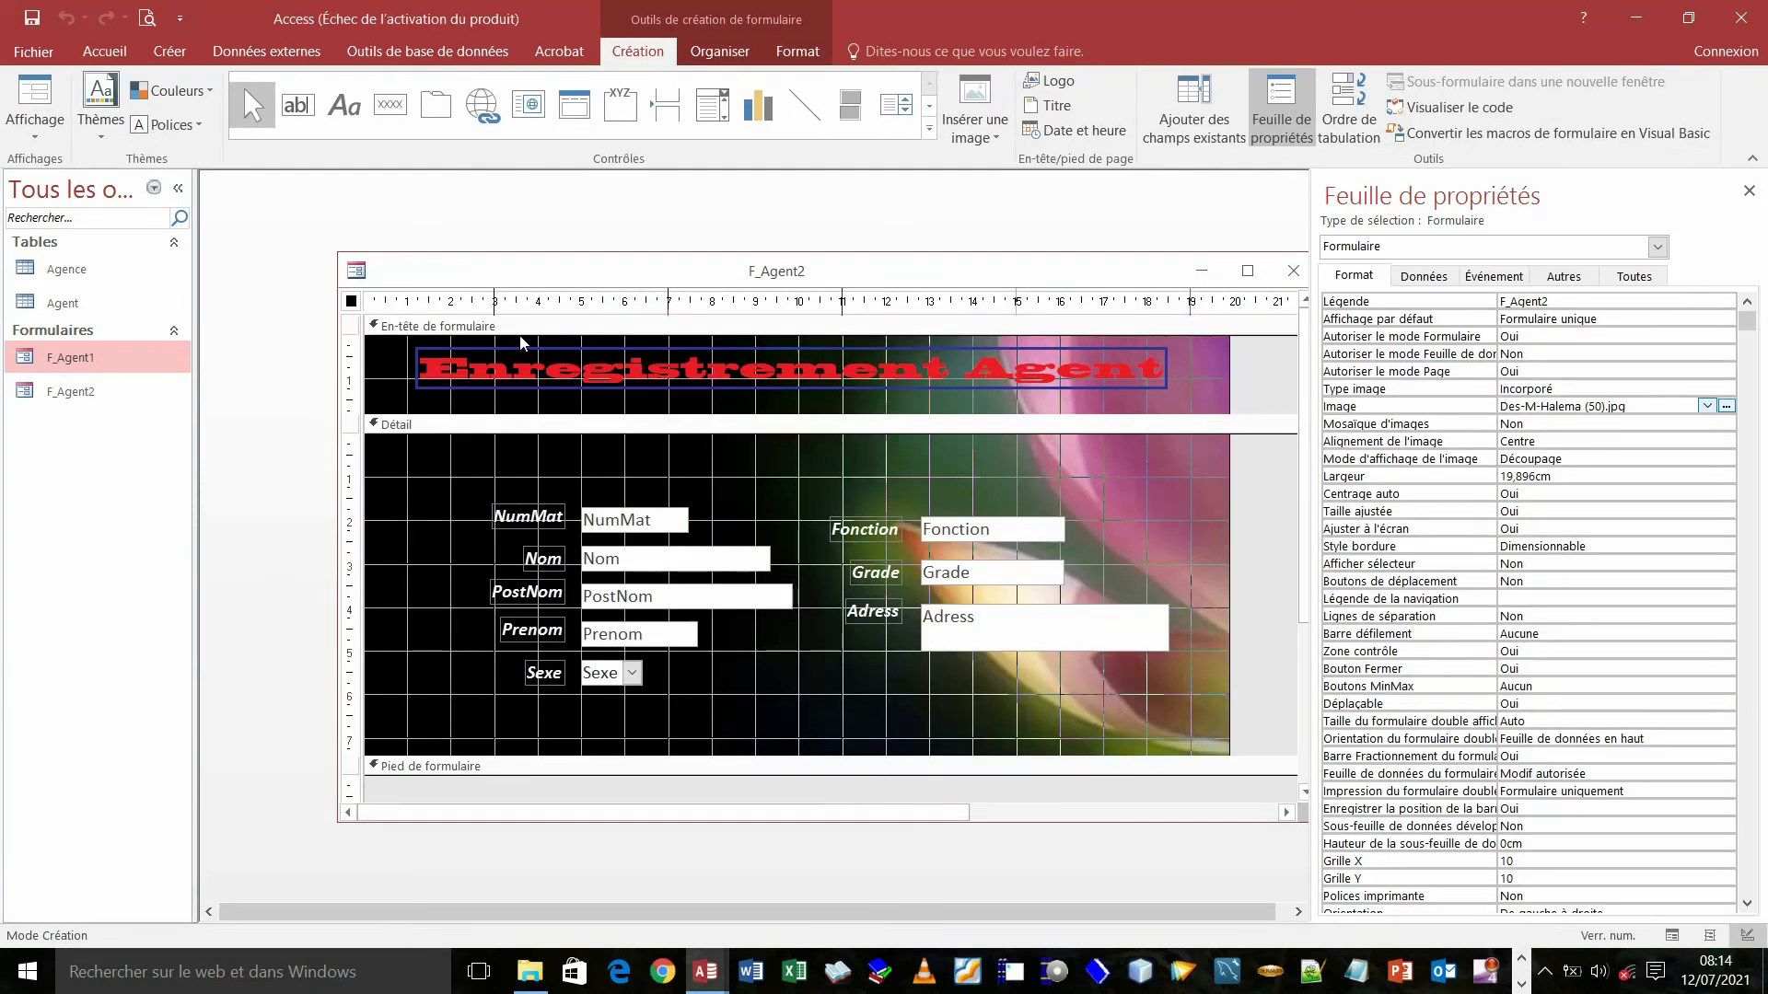
# - Resize the title label to span the header edge to edge, 1,291 cm tall
pyautogui.click(416, 379)
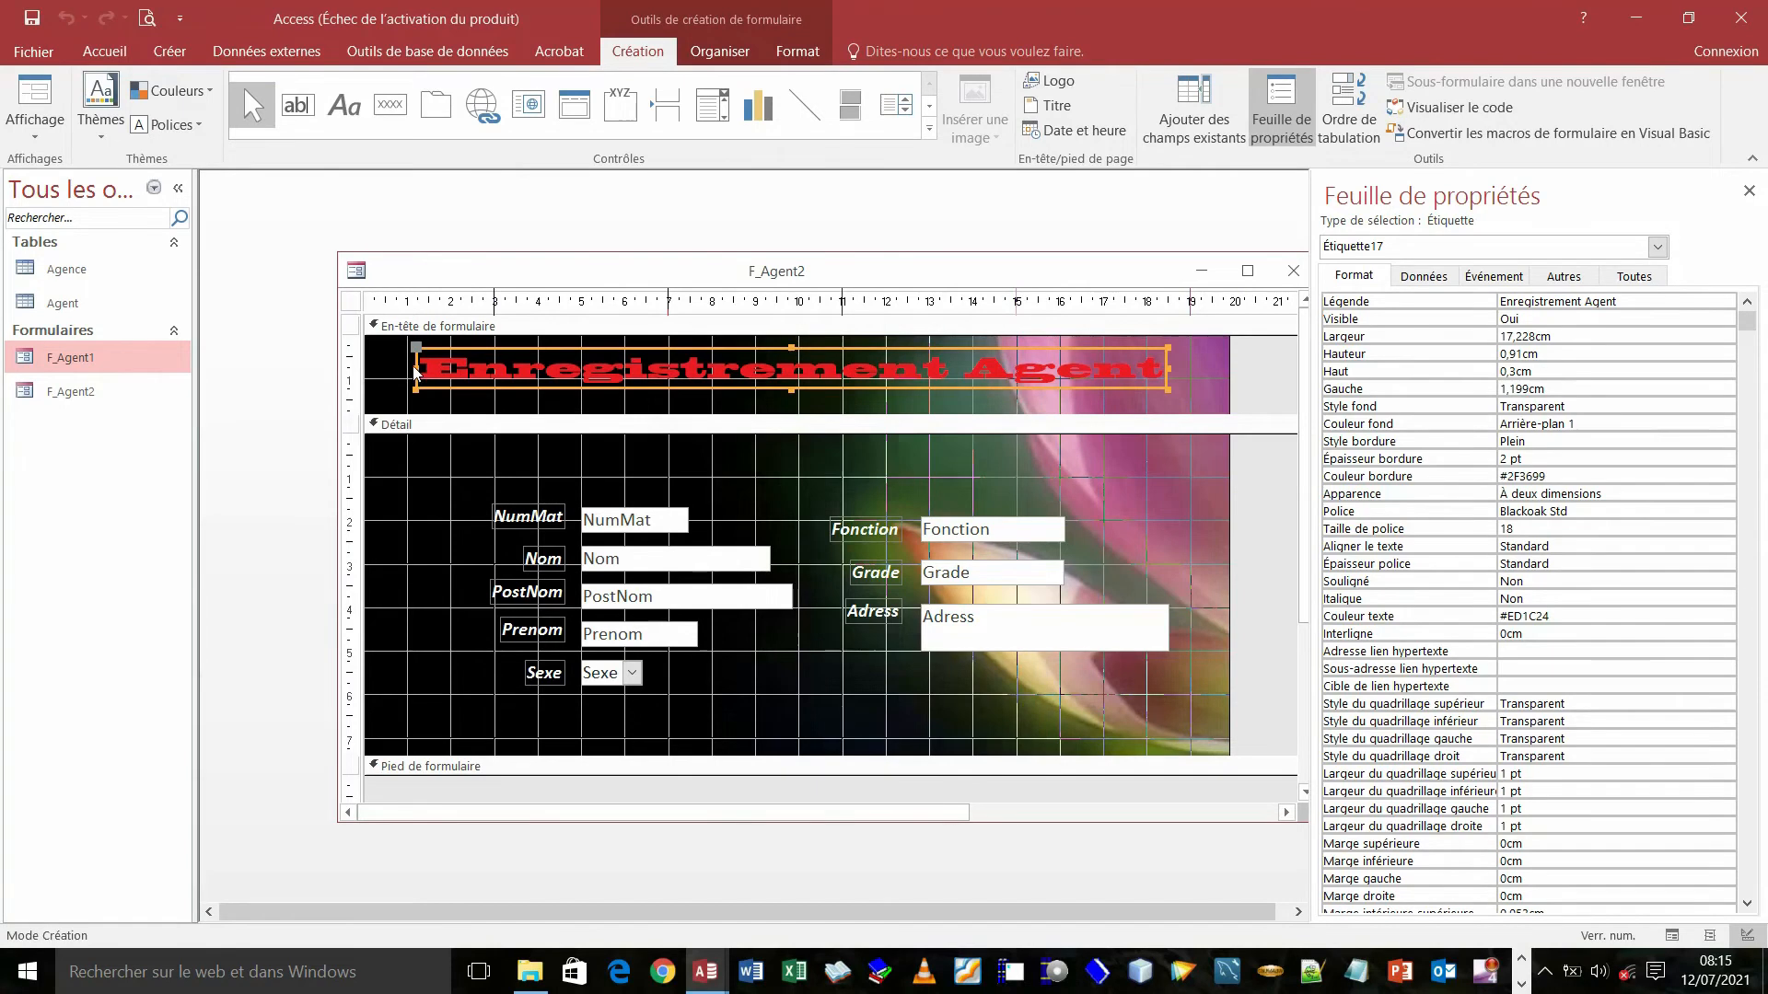
pyautogui.click(399, 366)
pyautogui.moveTo(400, 366); pyautogui.dragTo(372, 366)
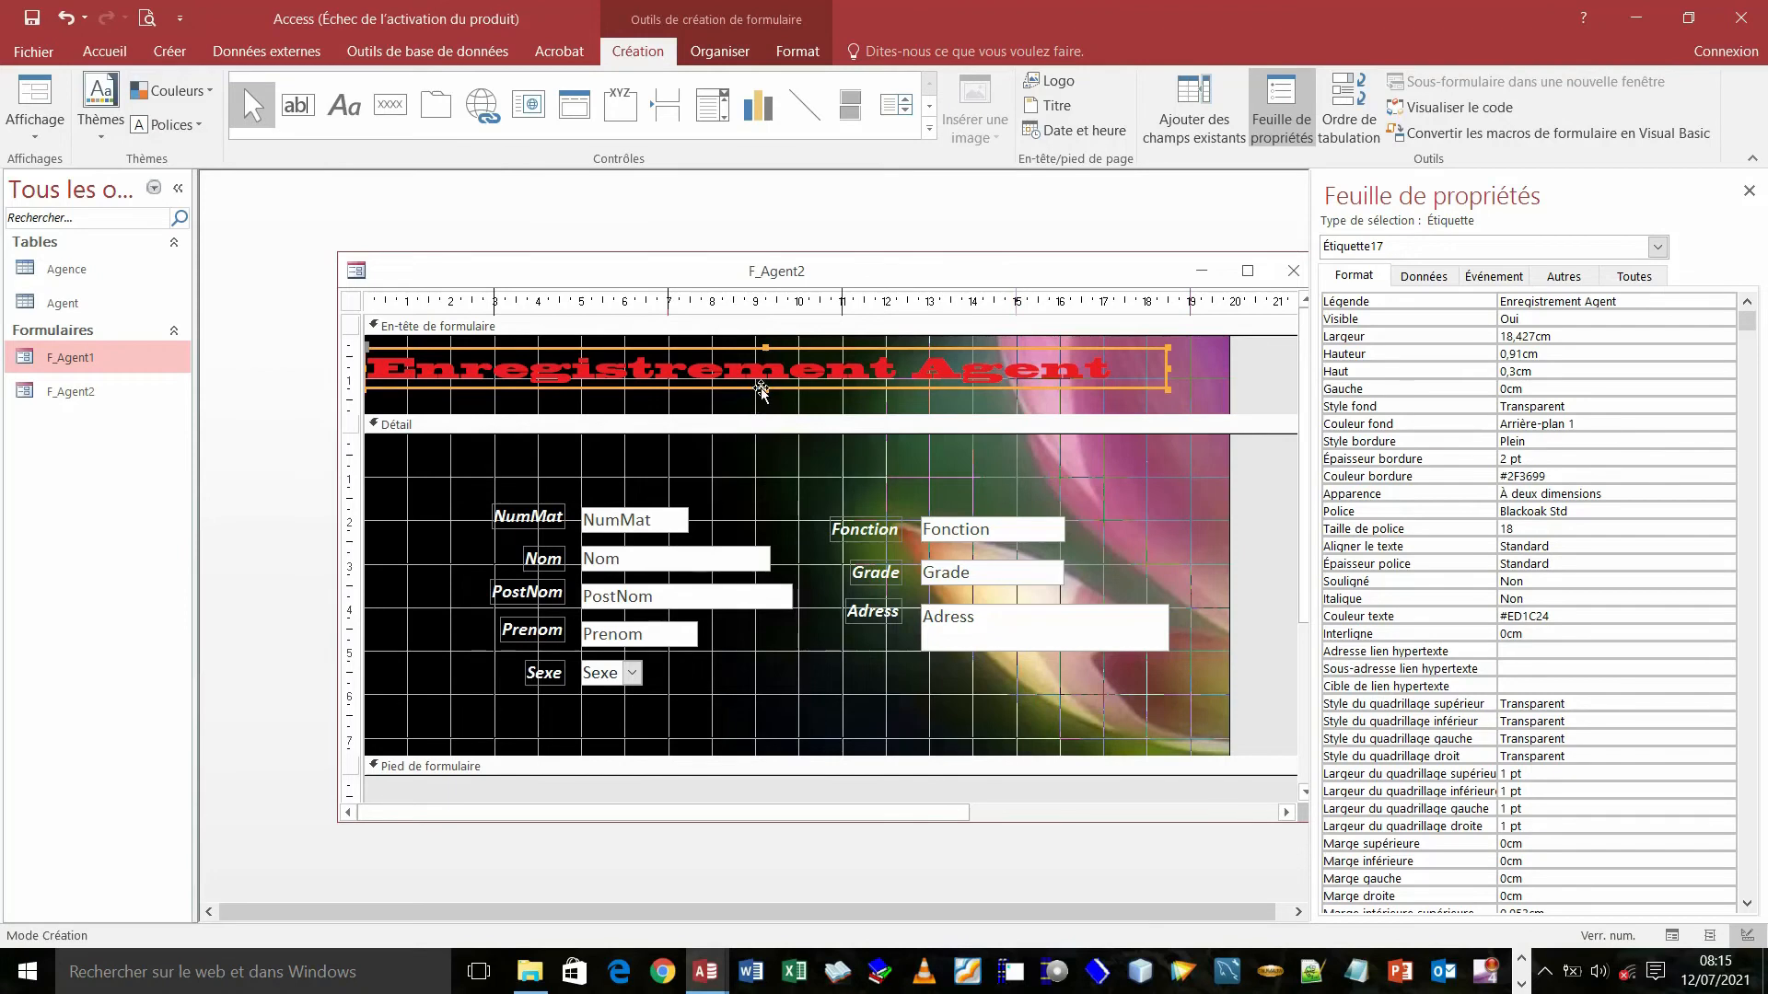
pyautogui.moveTo(766, 392); pyautogui.dragTo(775, 411)
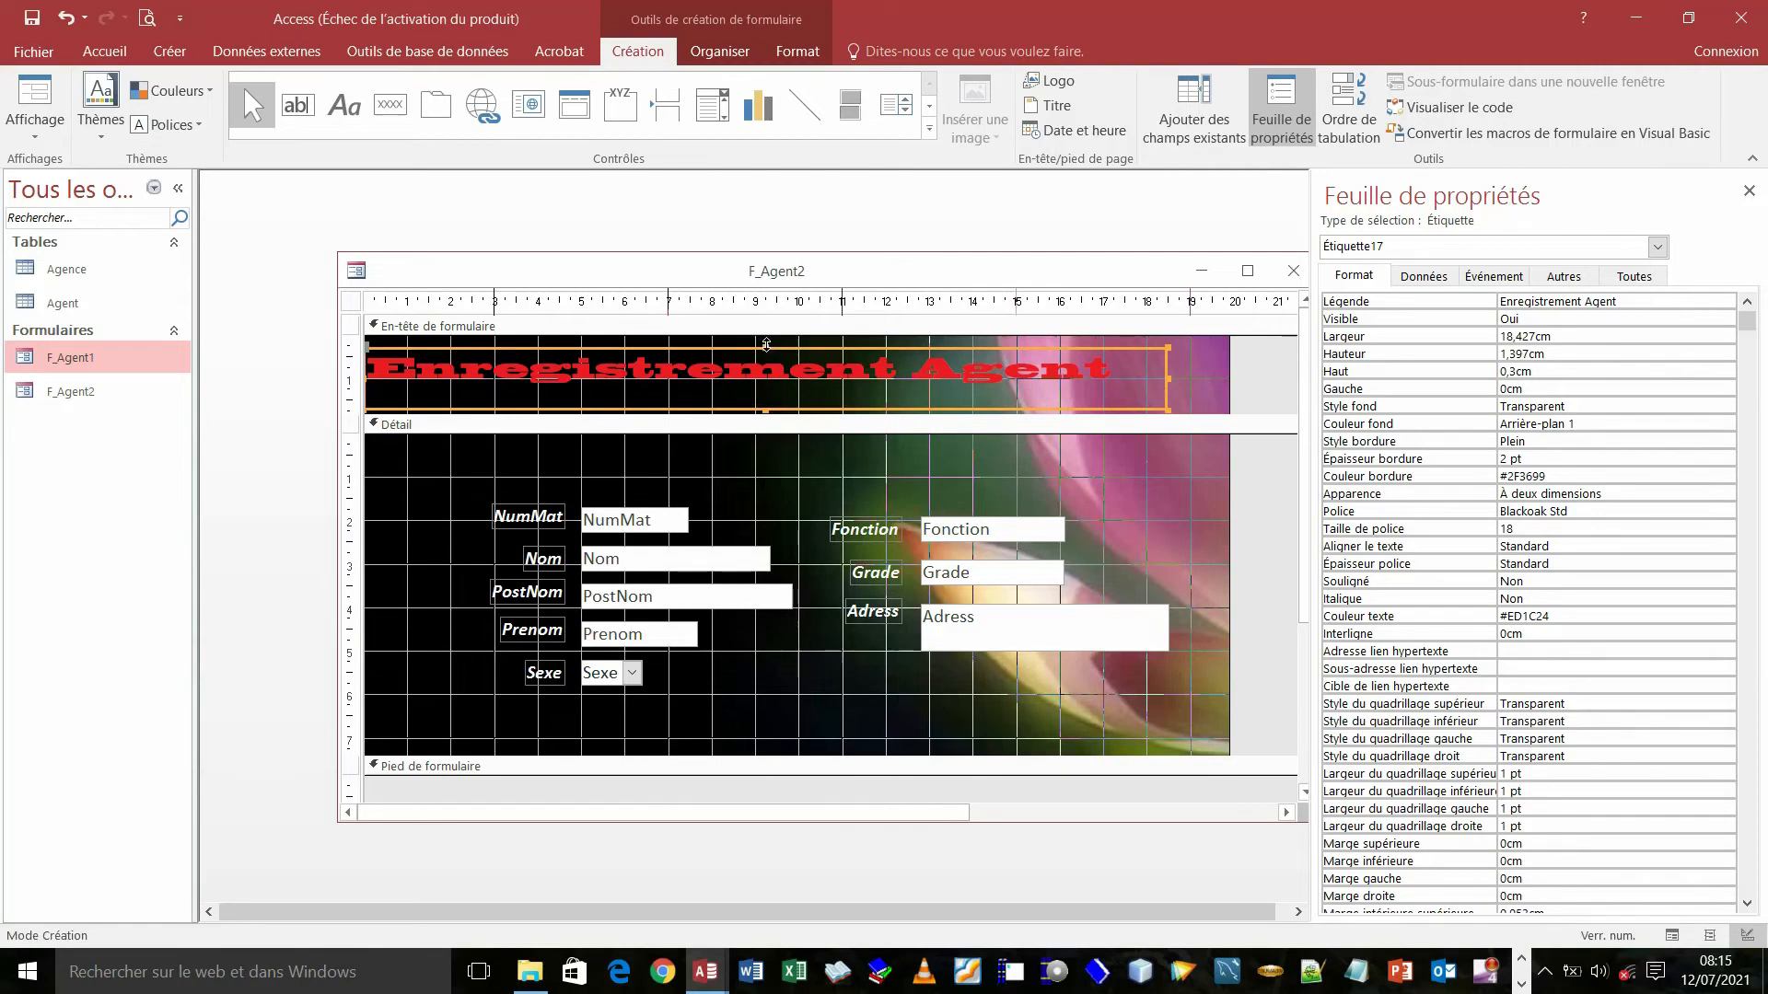
pyautogui.moveTo(766, 348); pyautogui.dragTo(768, 337)
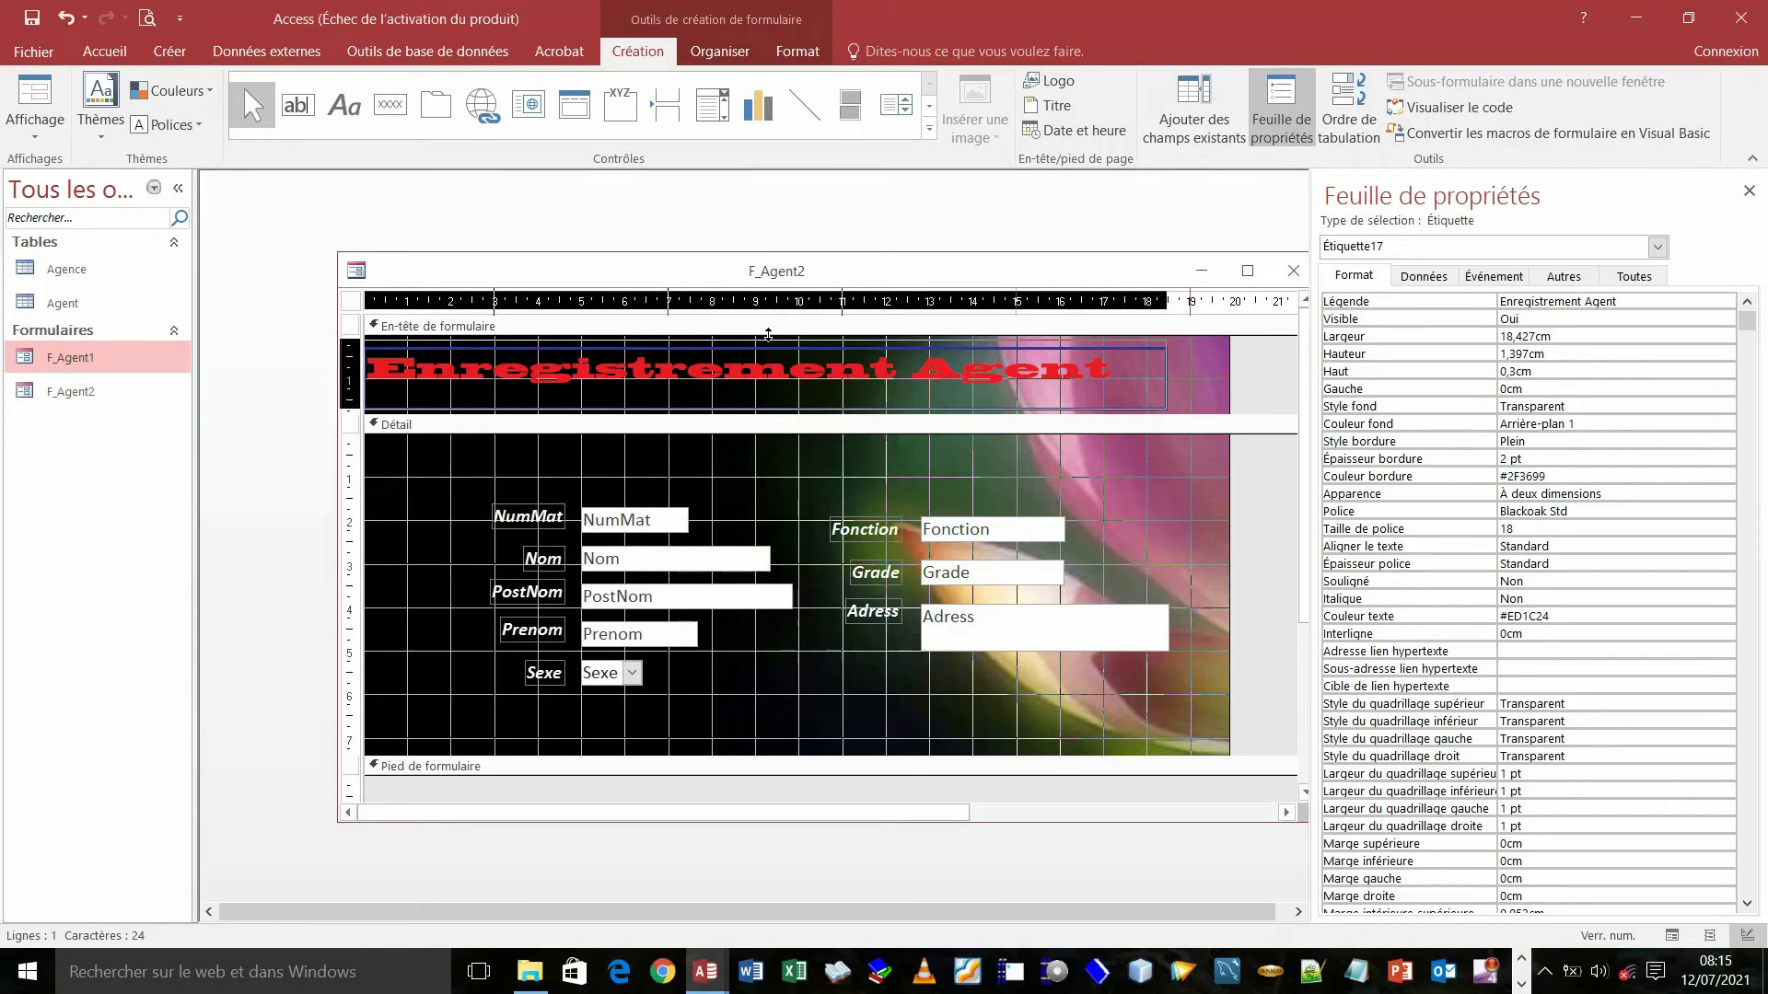
pyautogui.moveTo(768, 331); pyautogui.dragTo(768, 333)
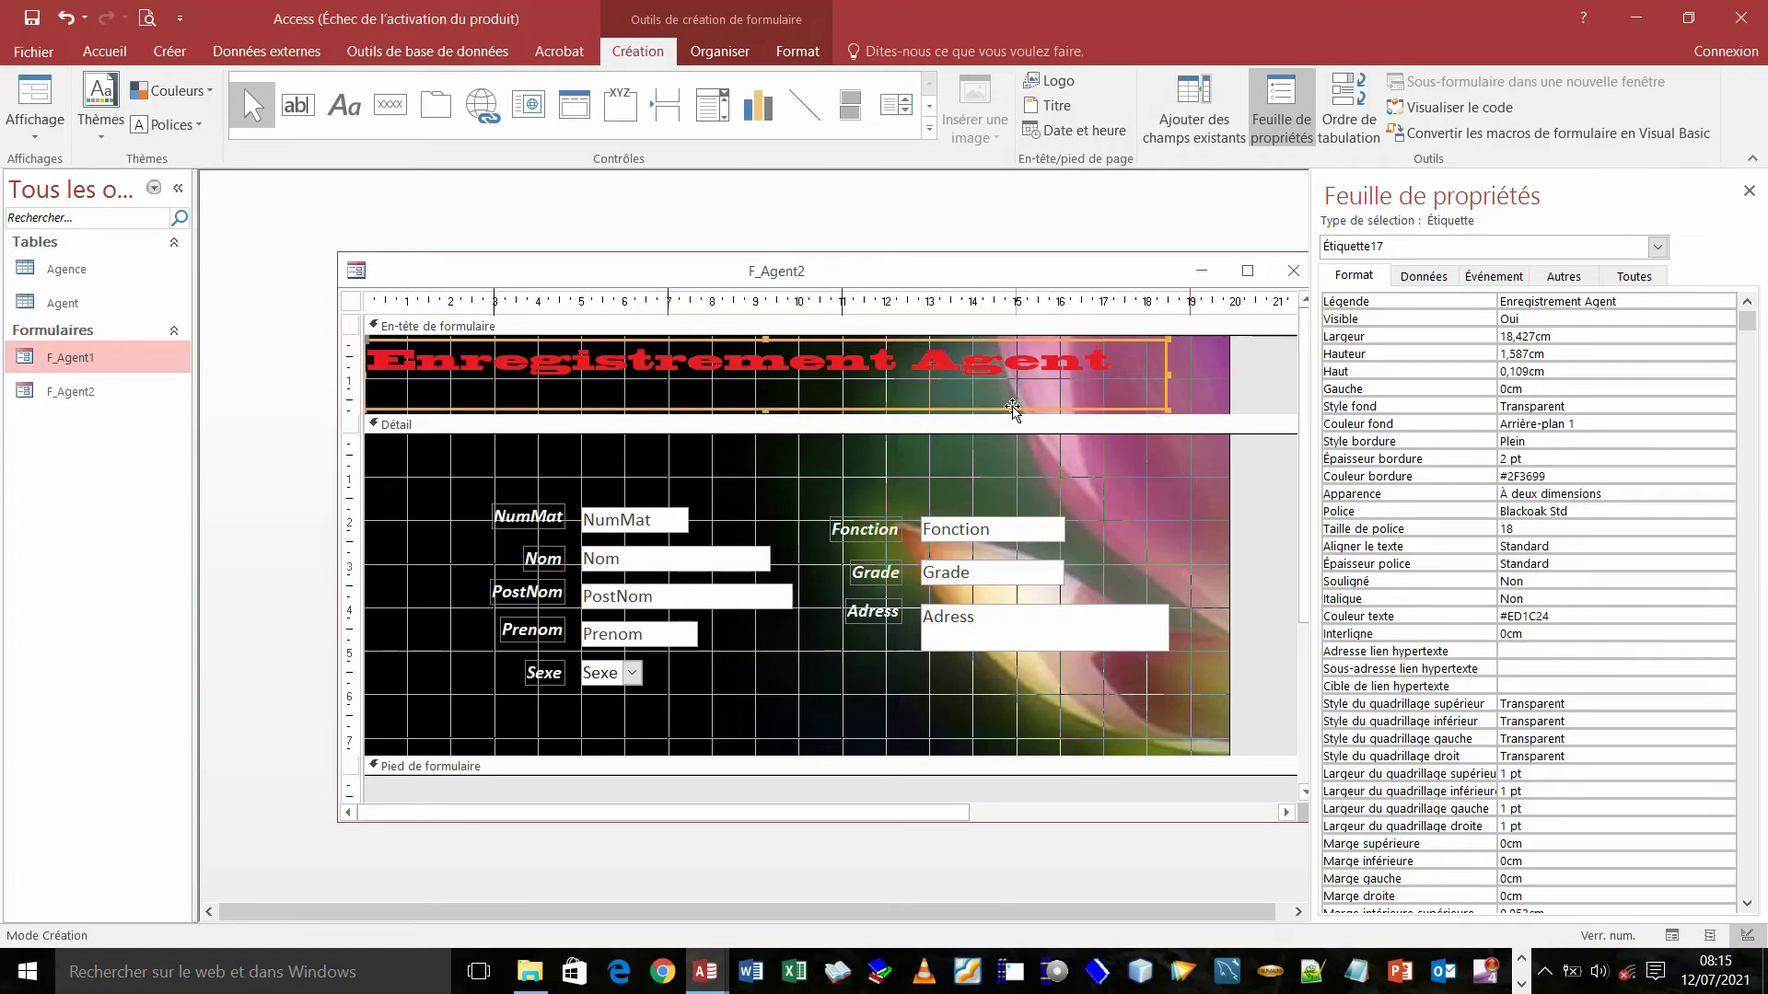
pyautogui.moveTo(1169, 376); pyautogui.dragTo(1224, 376)
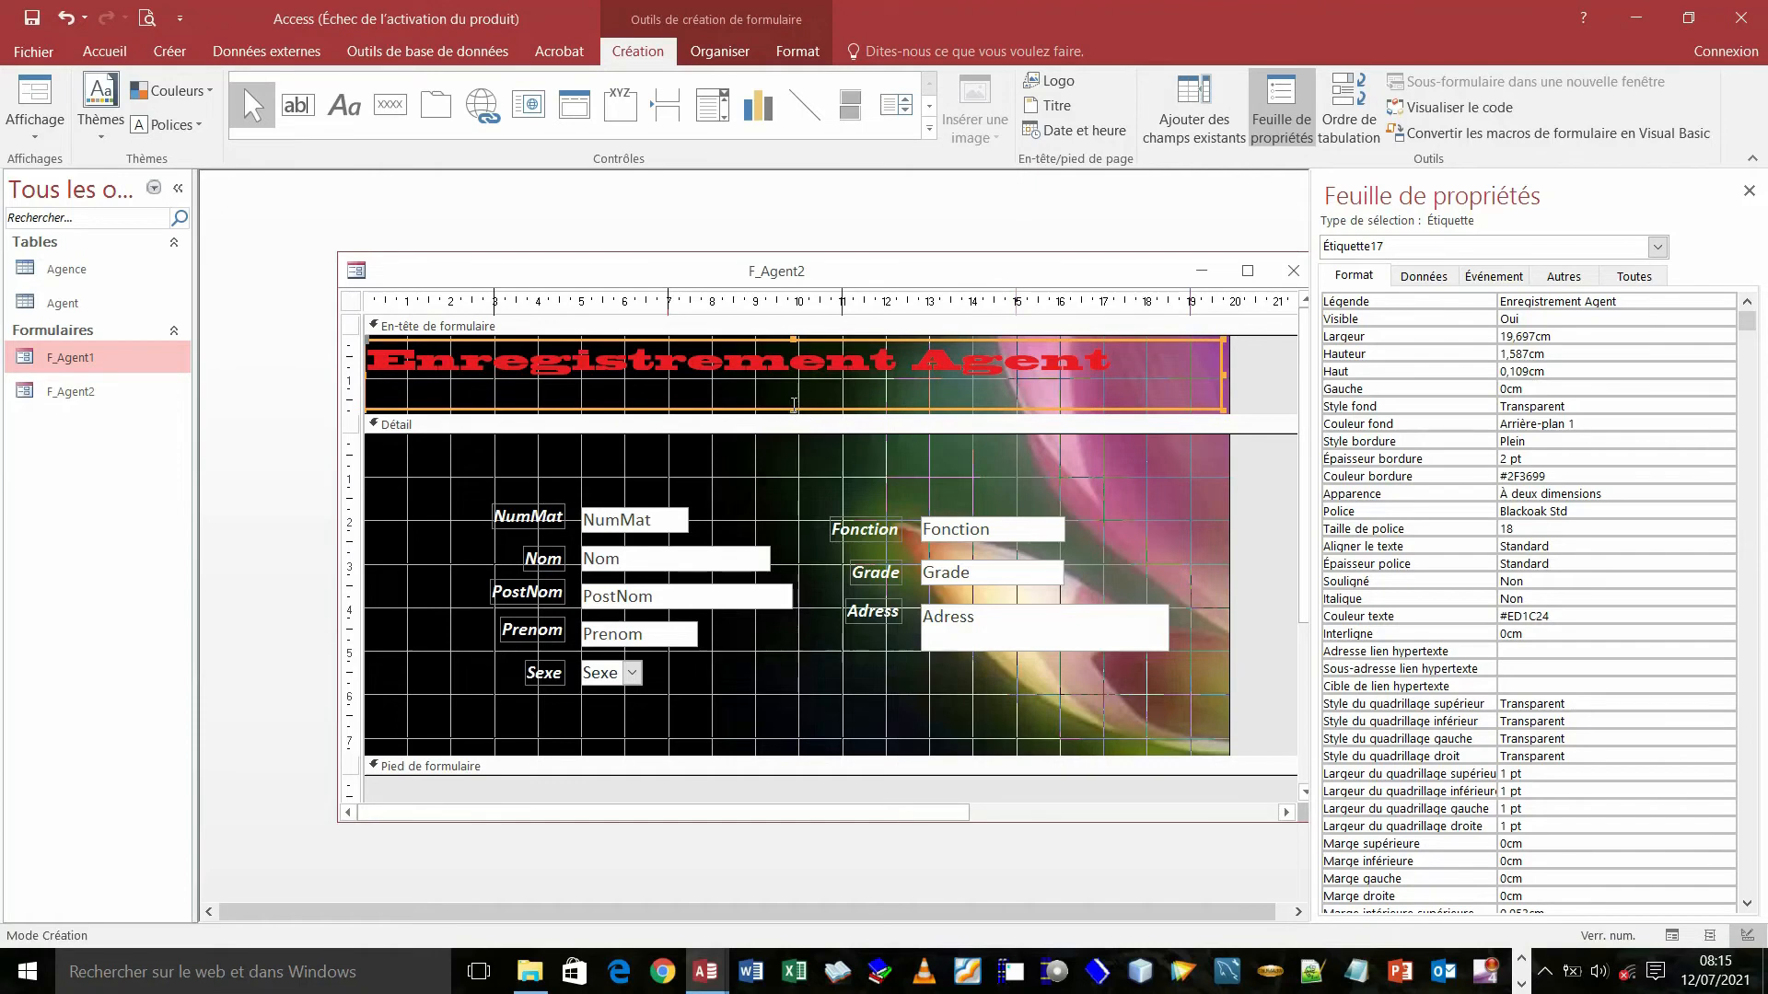
pyautogui.click(794, 404)
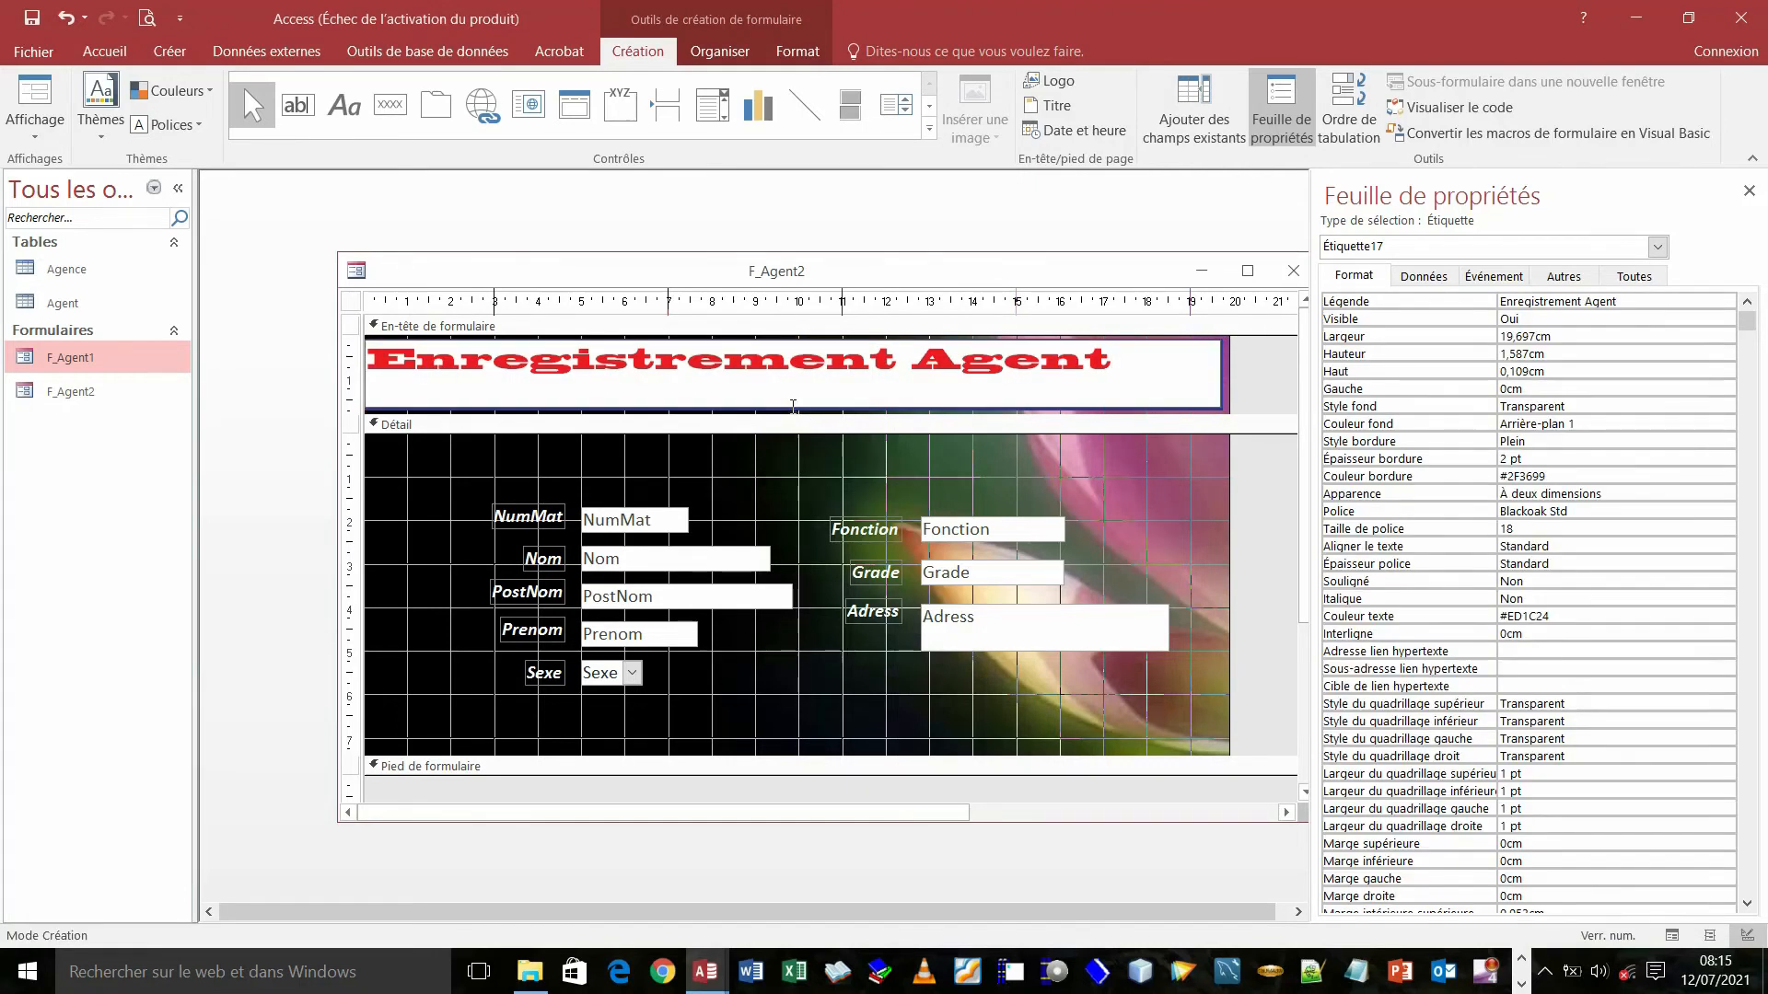
pyautogui.moveTo(794, 406); pyautogui.dragTo(793, 398)
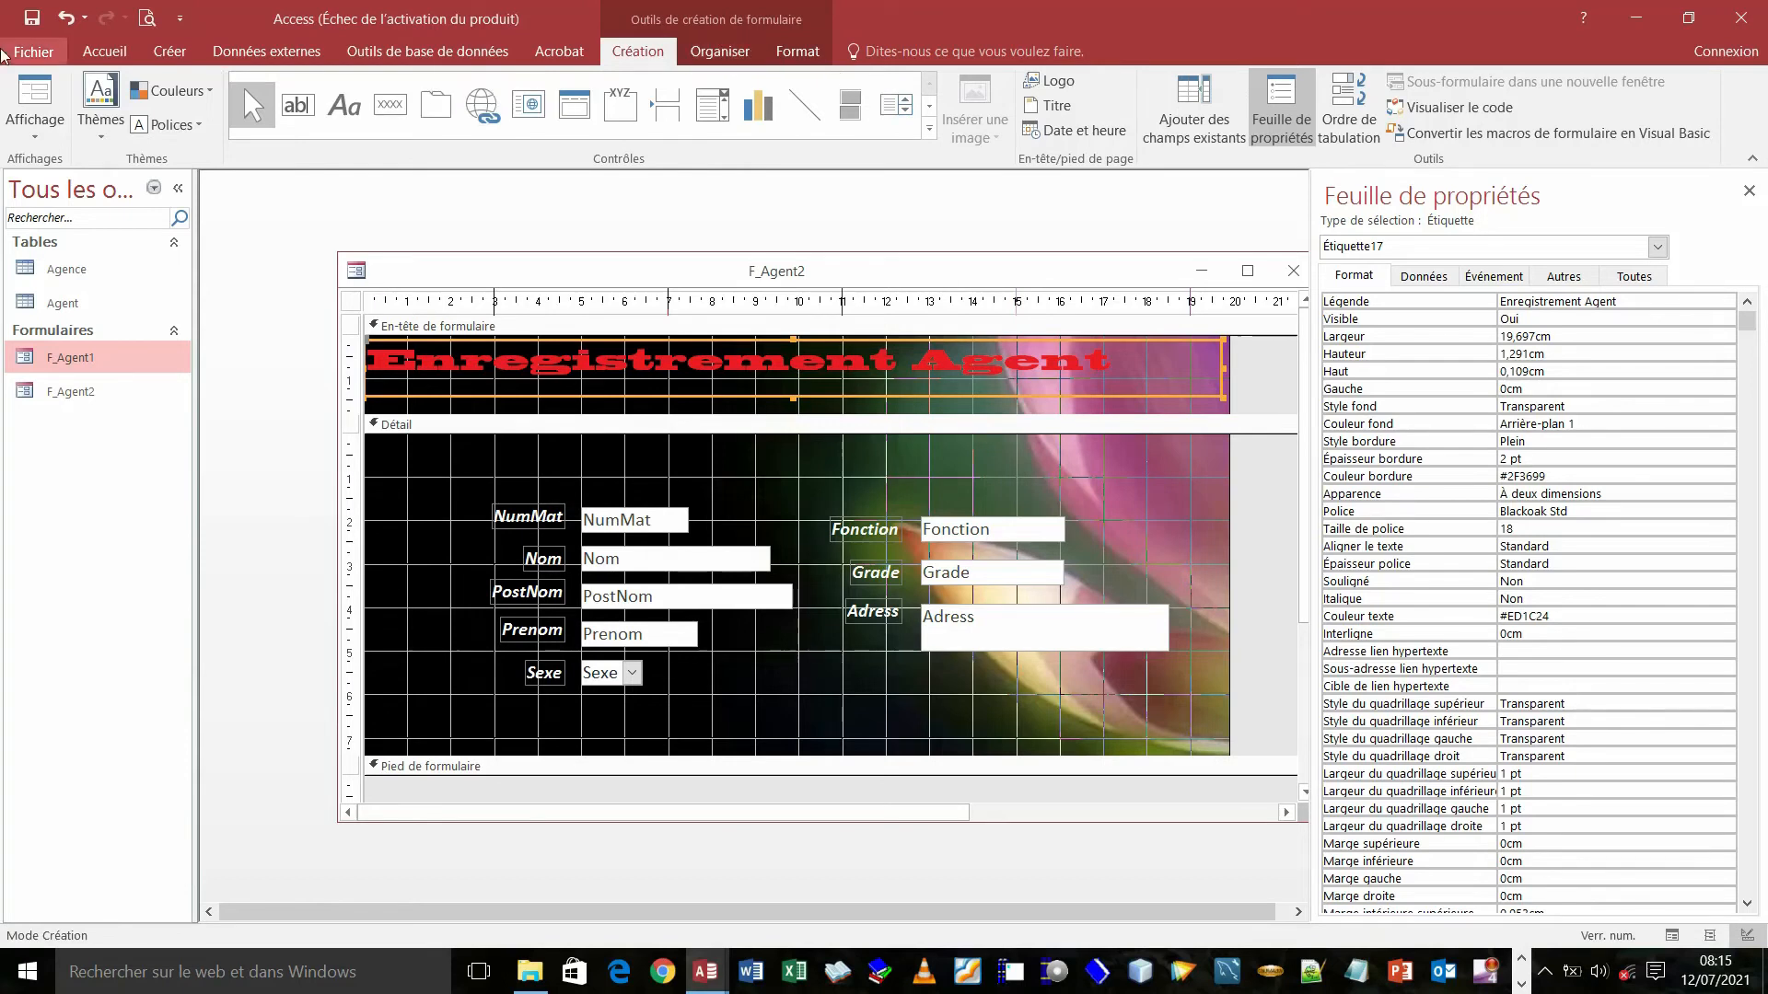
# - Centre the 'Enregistrement Agent' text within its title label
pyautogui.click(106, 53)
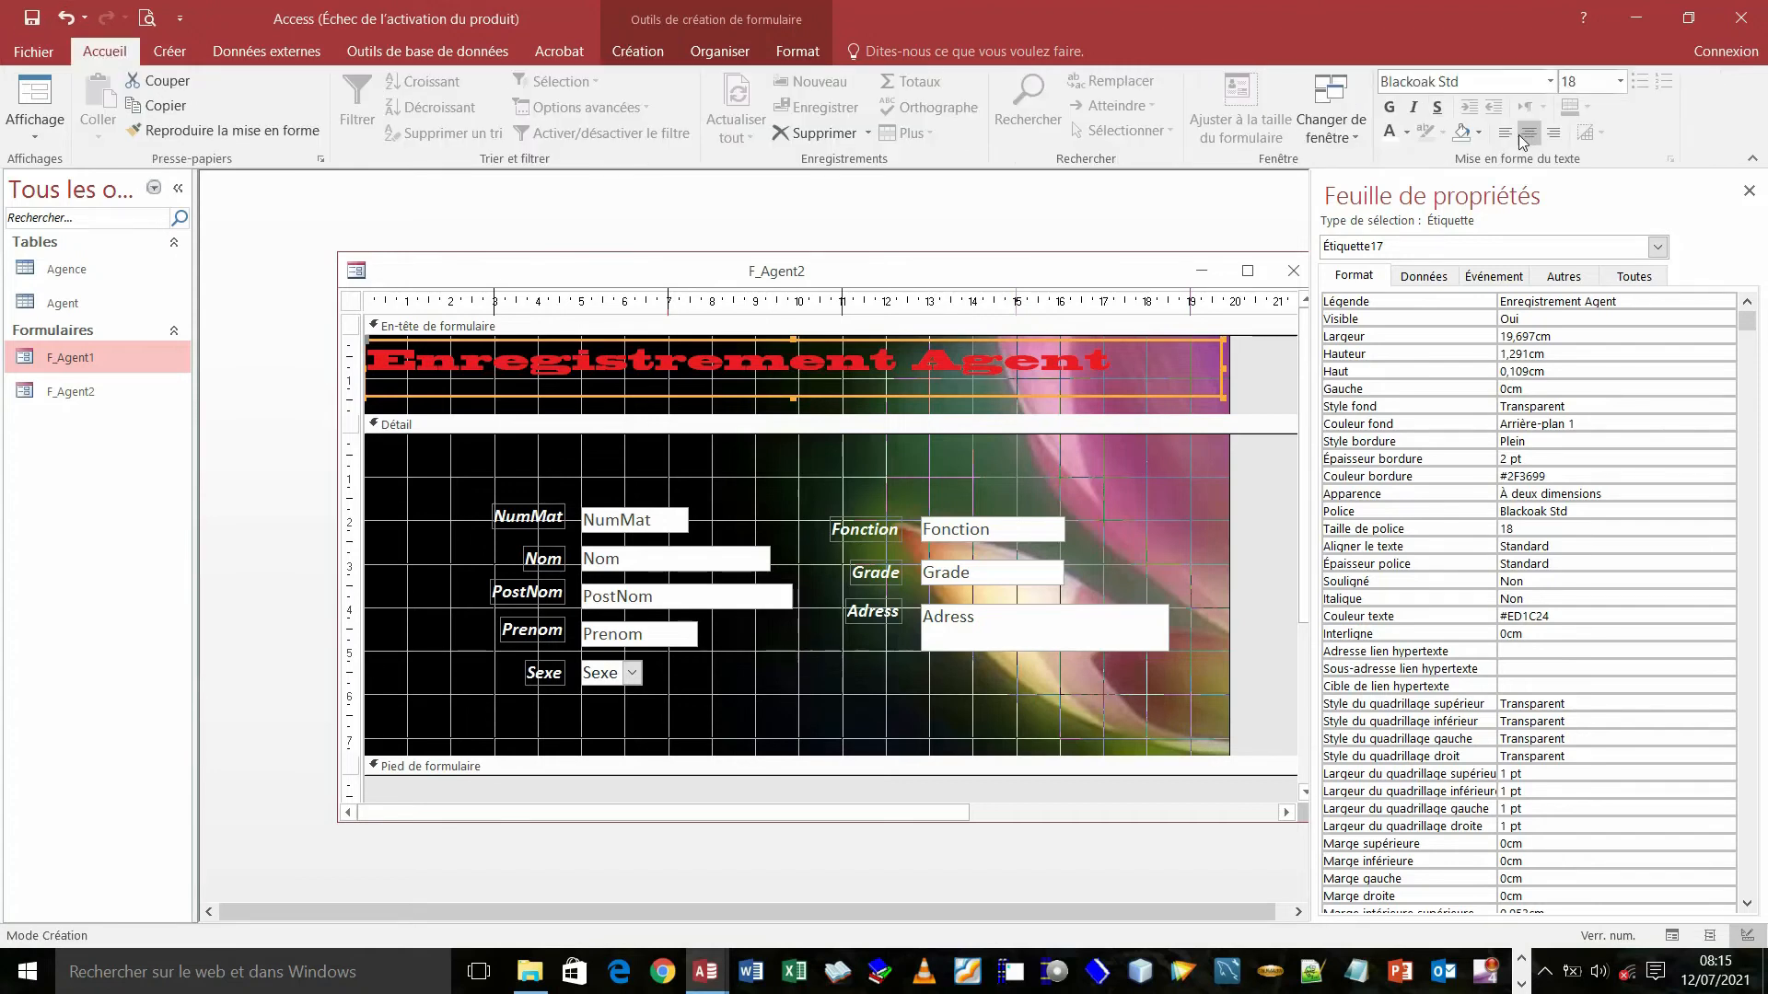
pyautogui.click(1527, 135)
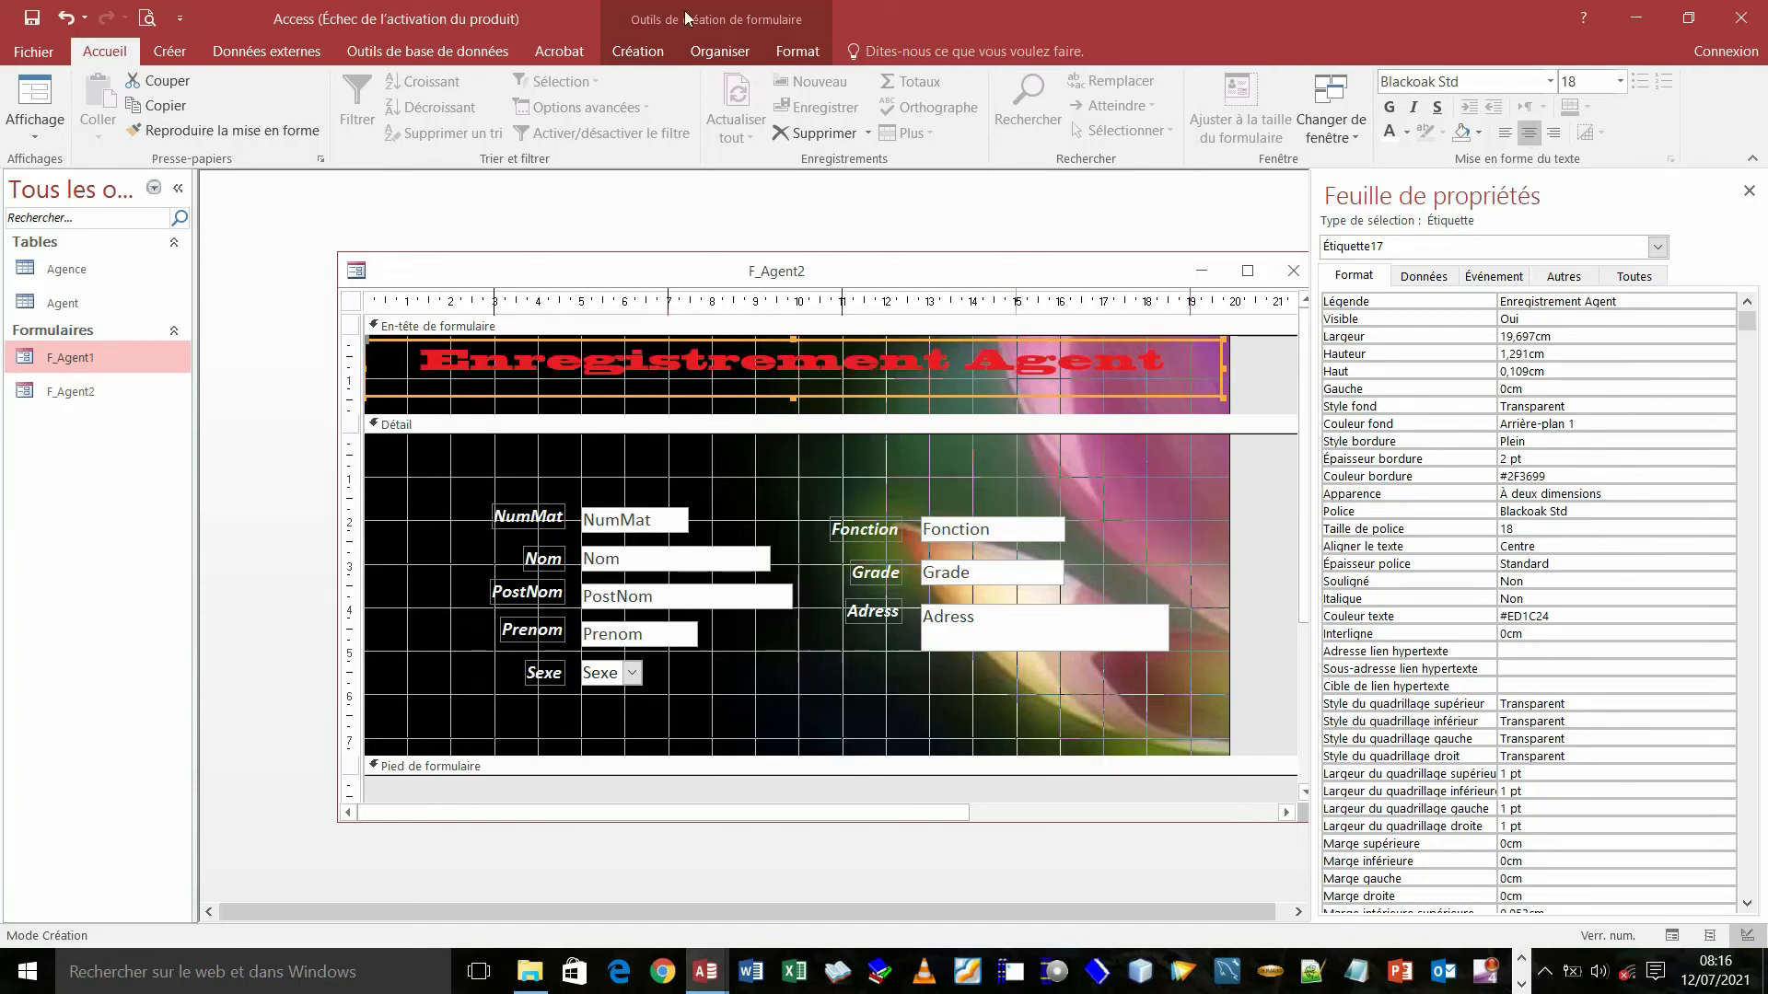
pyautogui.click(705, 55)
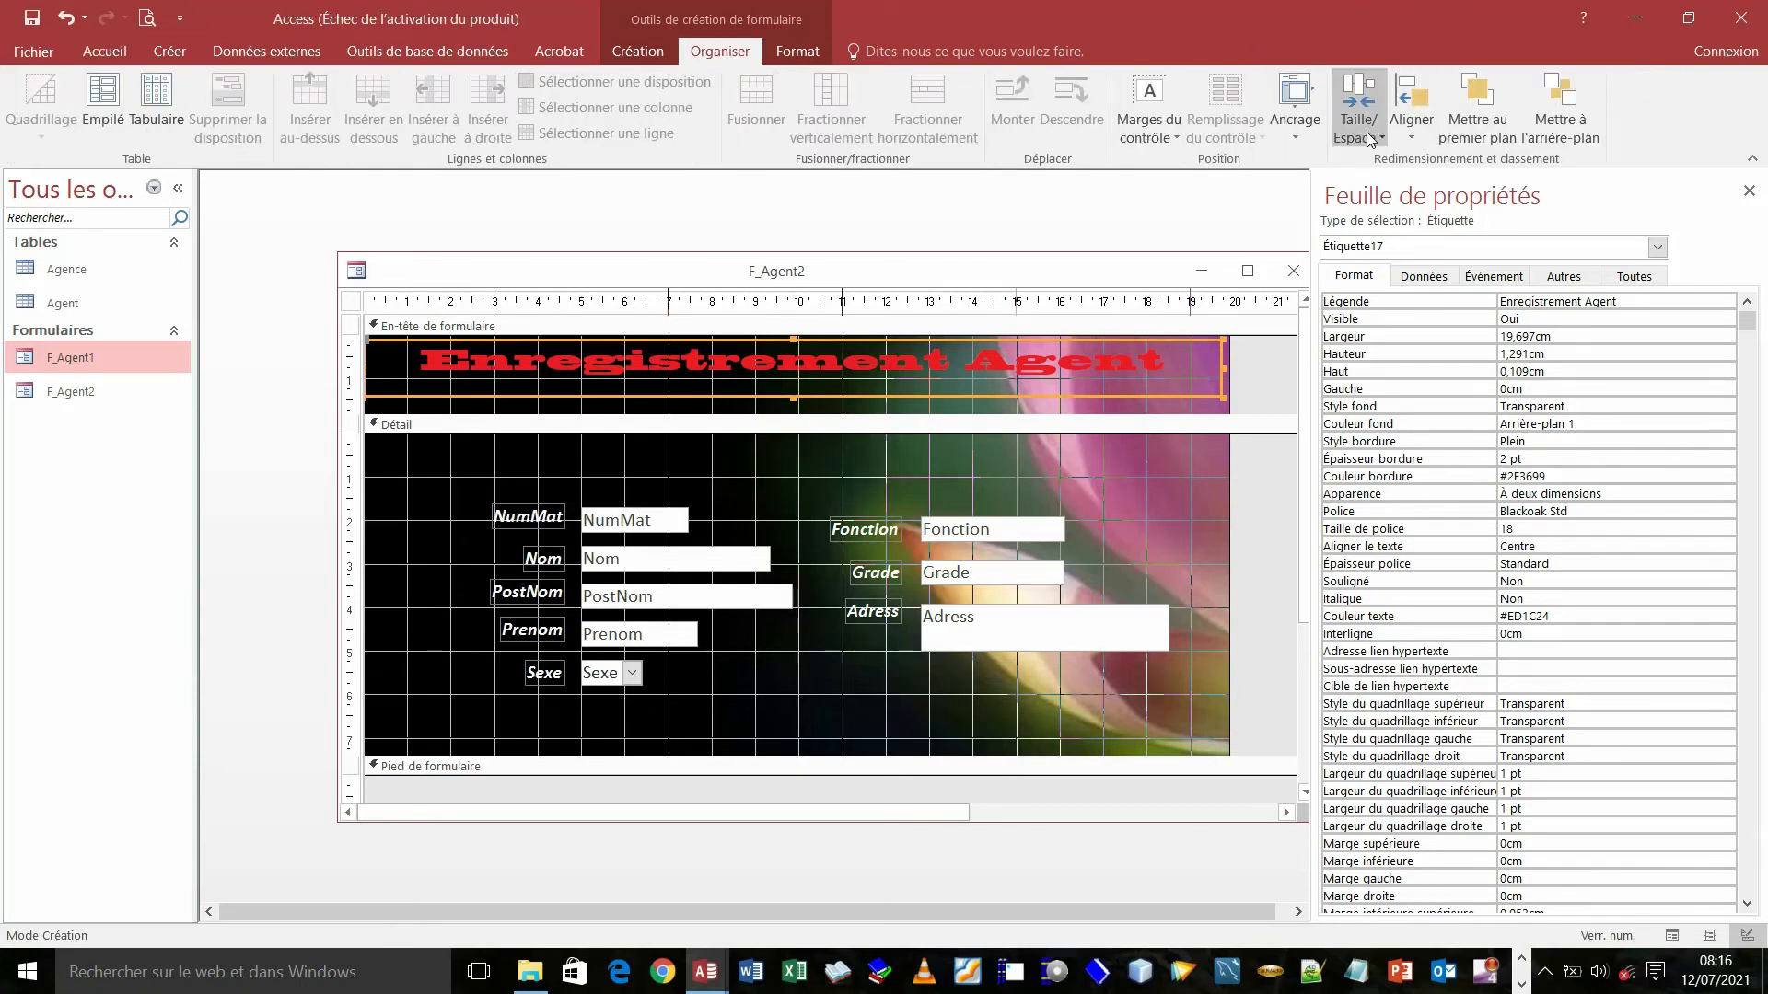
# - Set the title label's anchoring to Étirement latéral vers le bas
pyautogui.click(1295, 140)
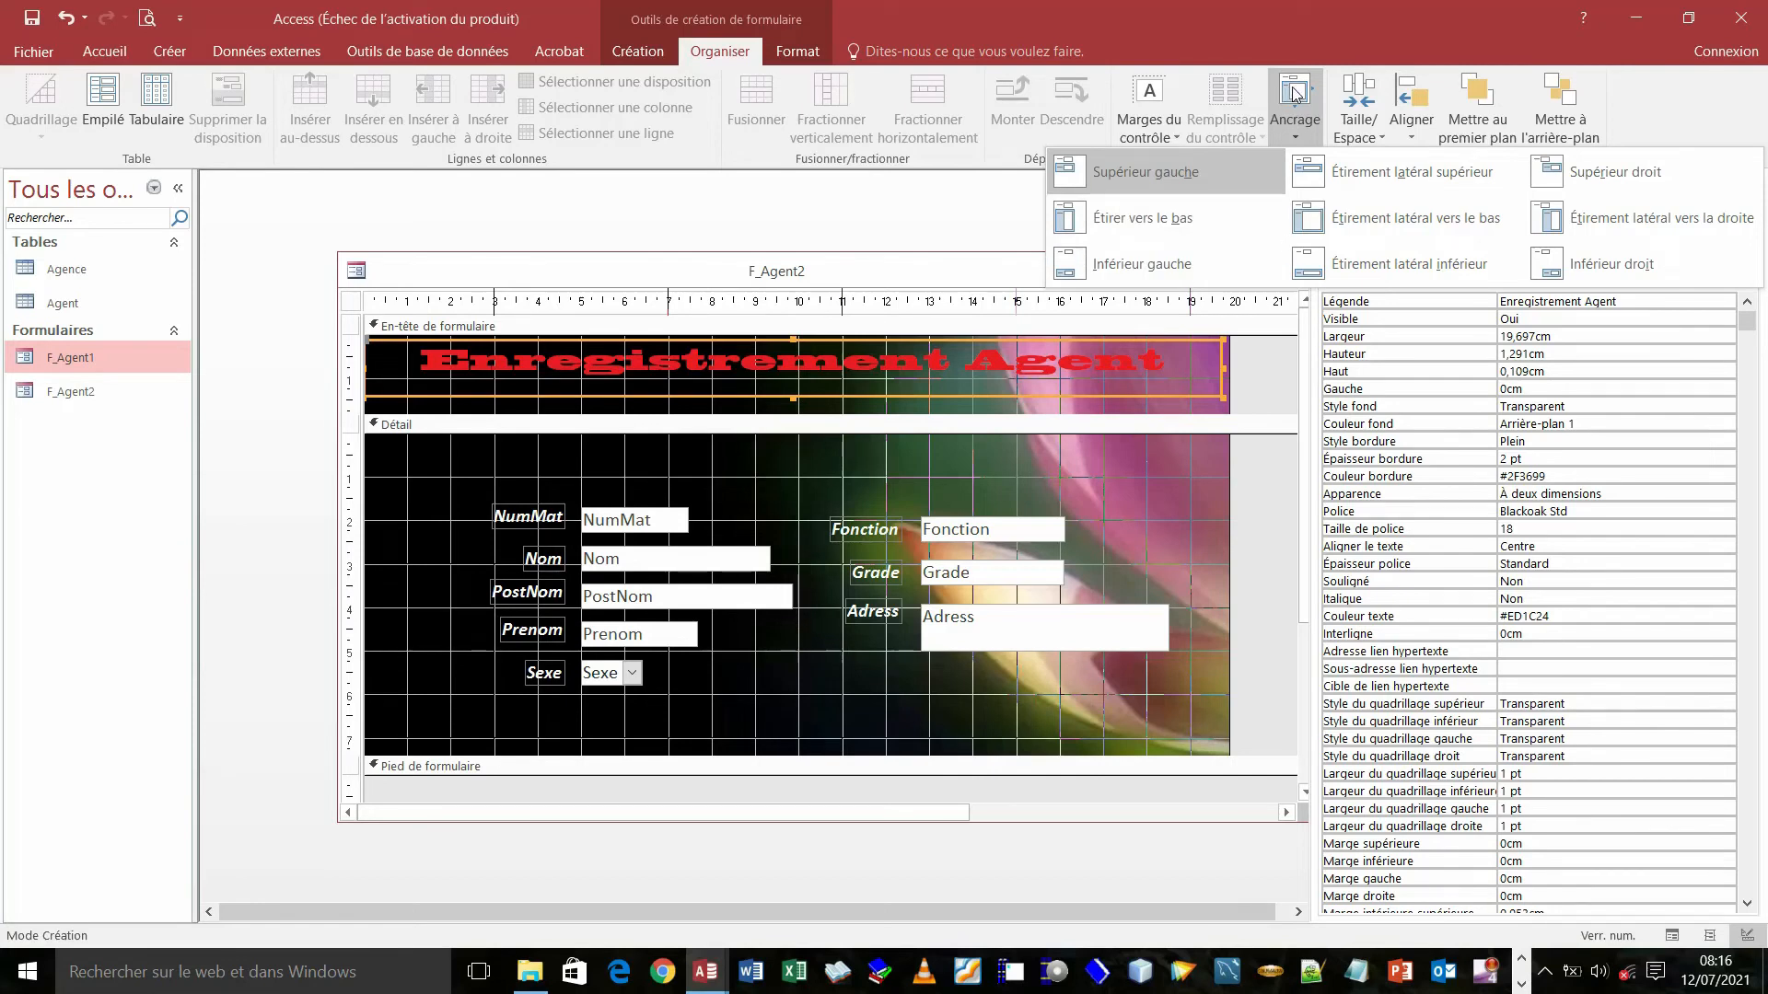
pyautogui.click(1335, 222)
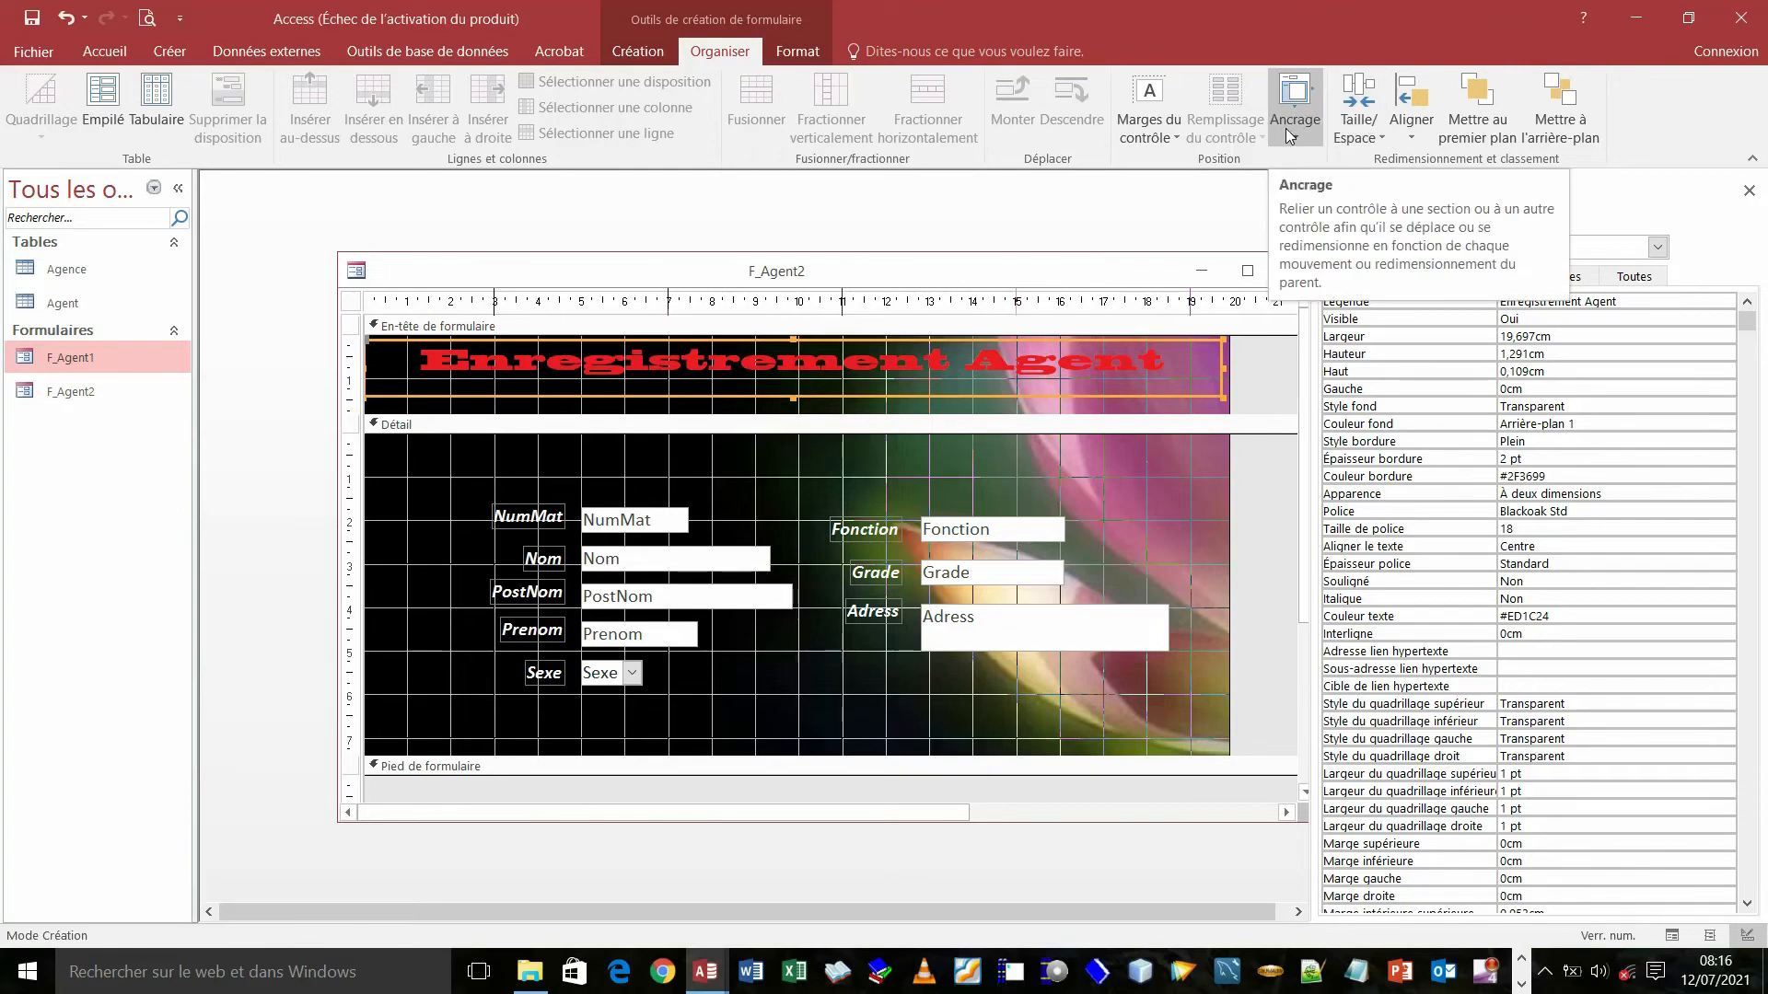
# - Try several fill colours on the title banner, settling on dark blue #1F497D
pyautogui.click(792, 55)
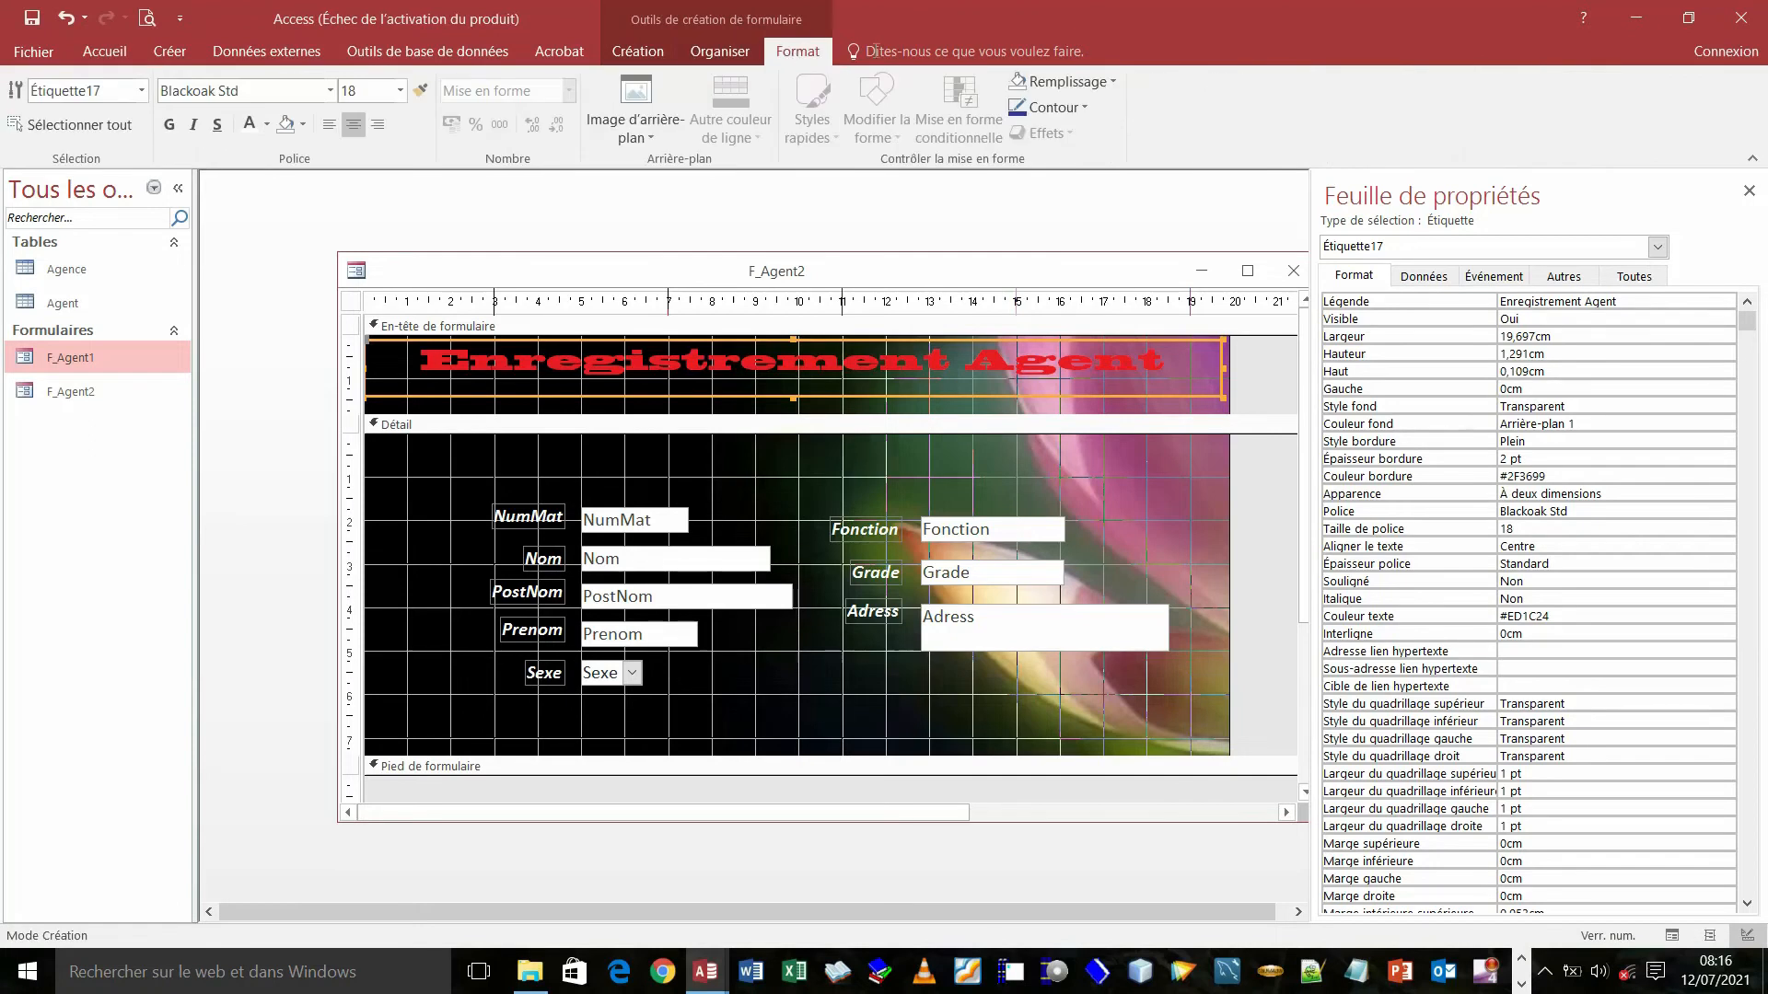
pyautogui.click(1114, 81)
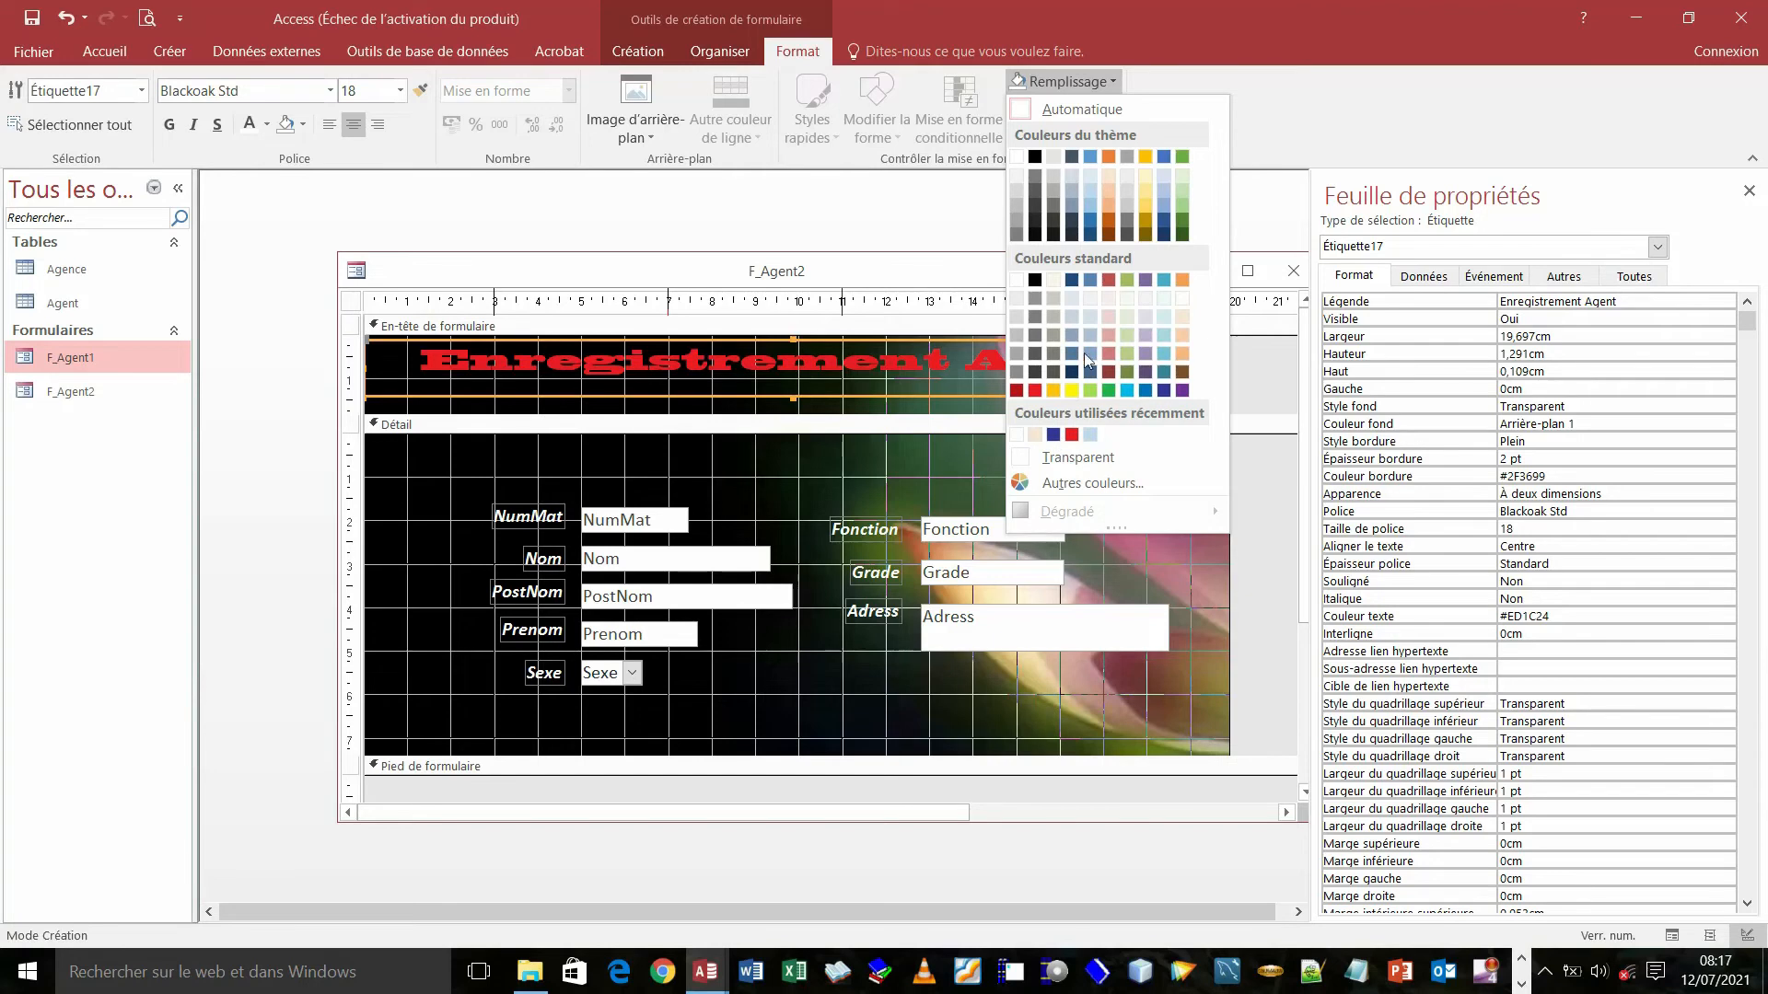
pyautogui.click(1164, 390)
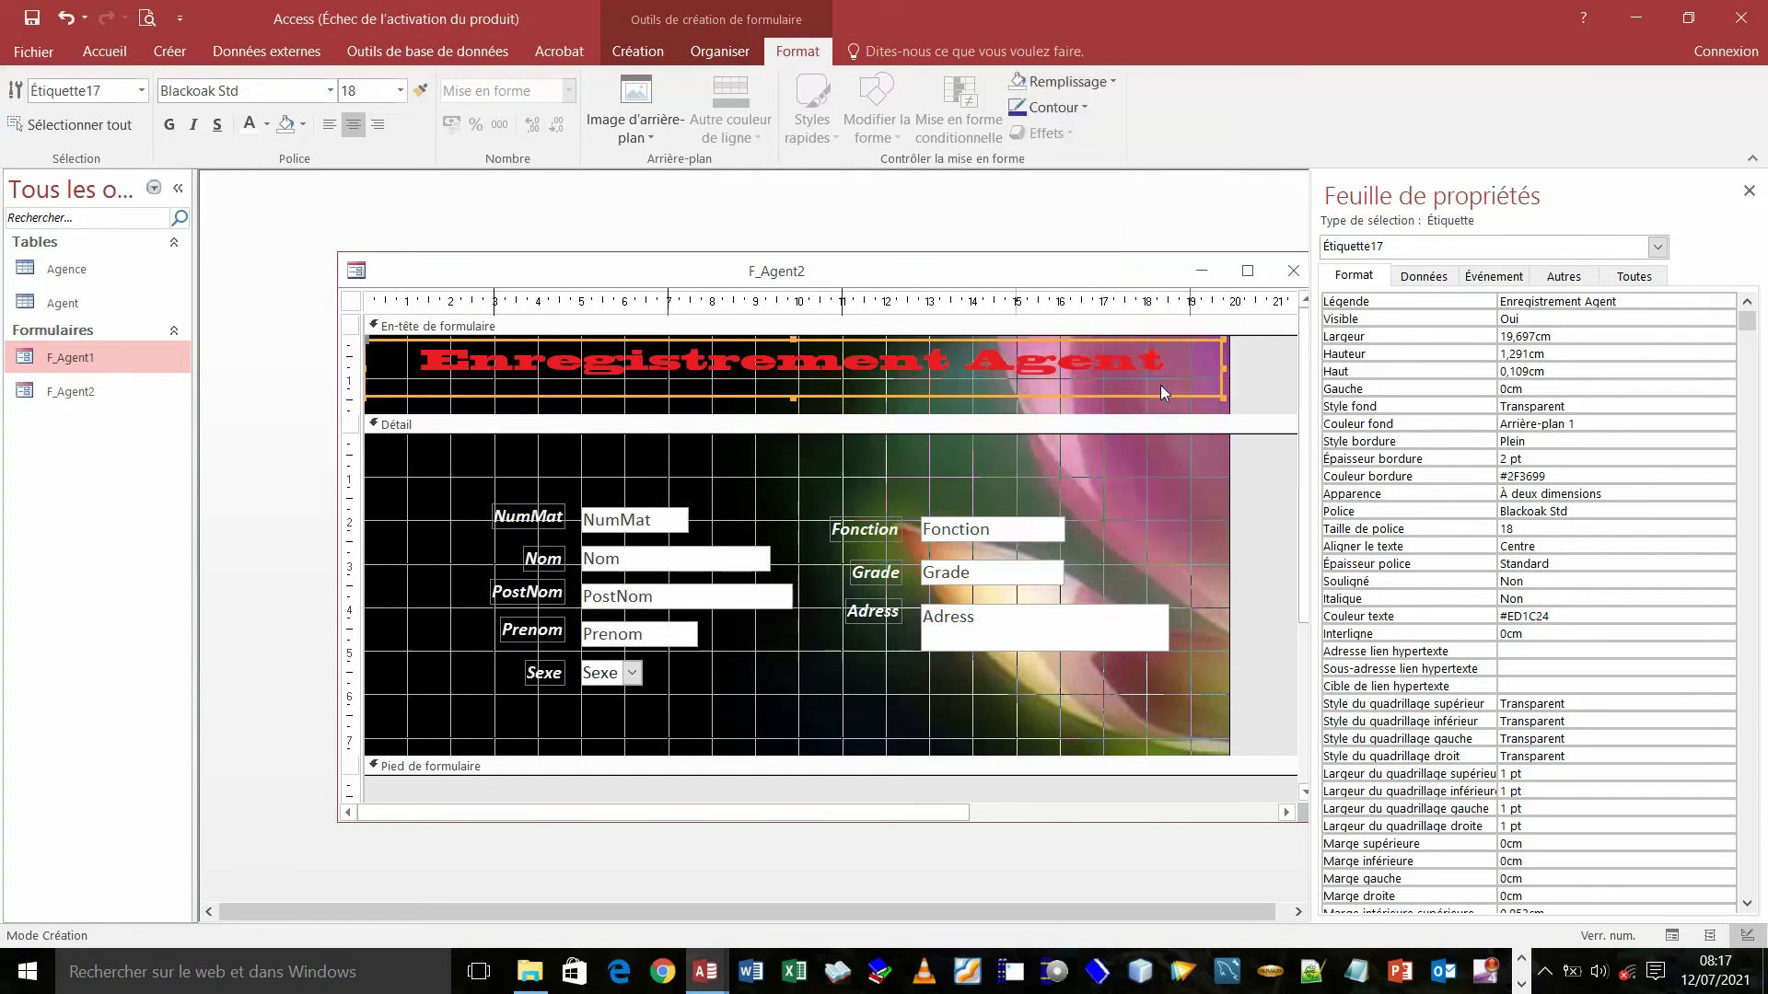
pyautogui.click(1112, 82)
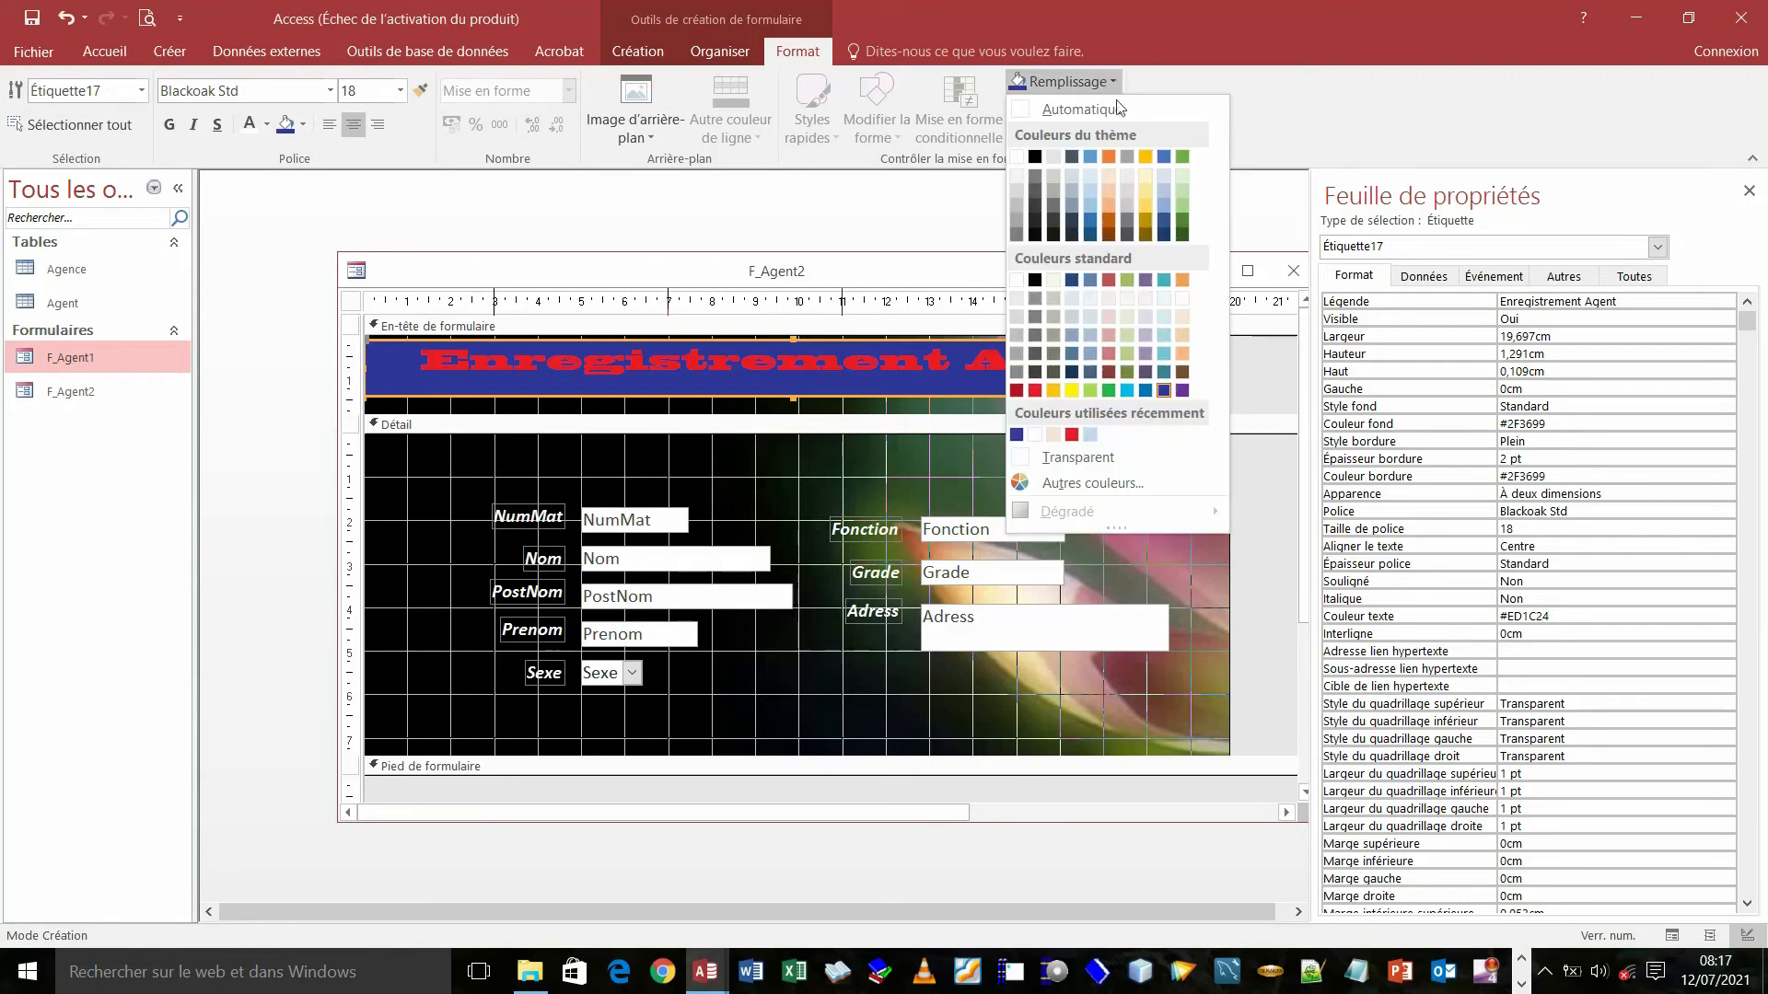
pyautogui.click(1145, 371)
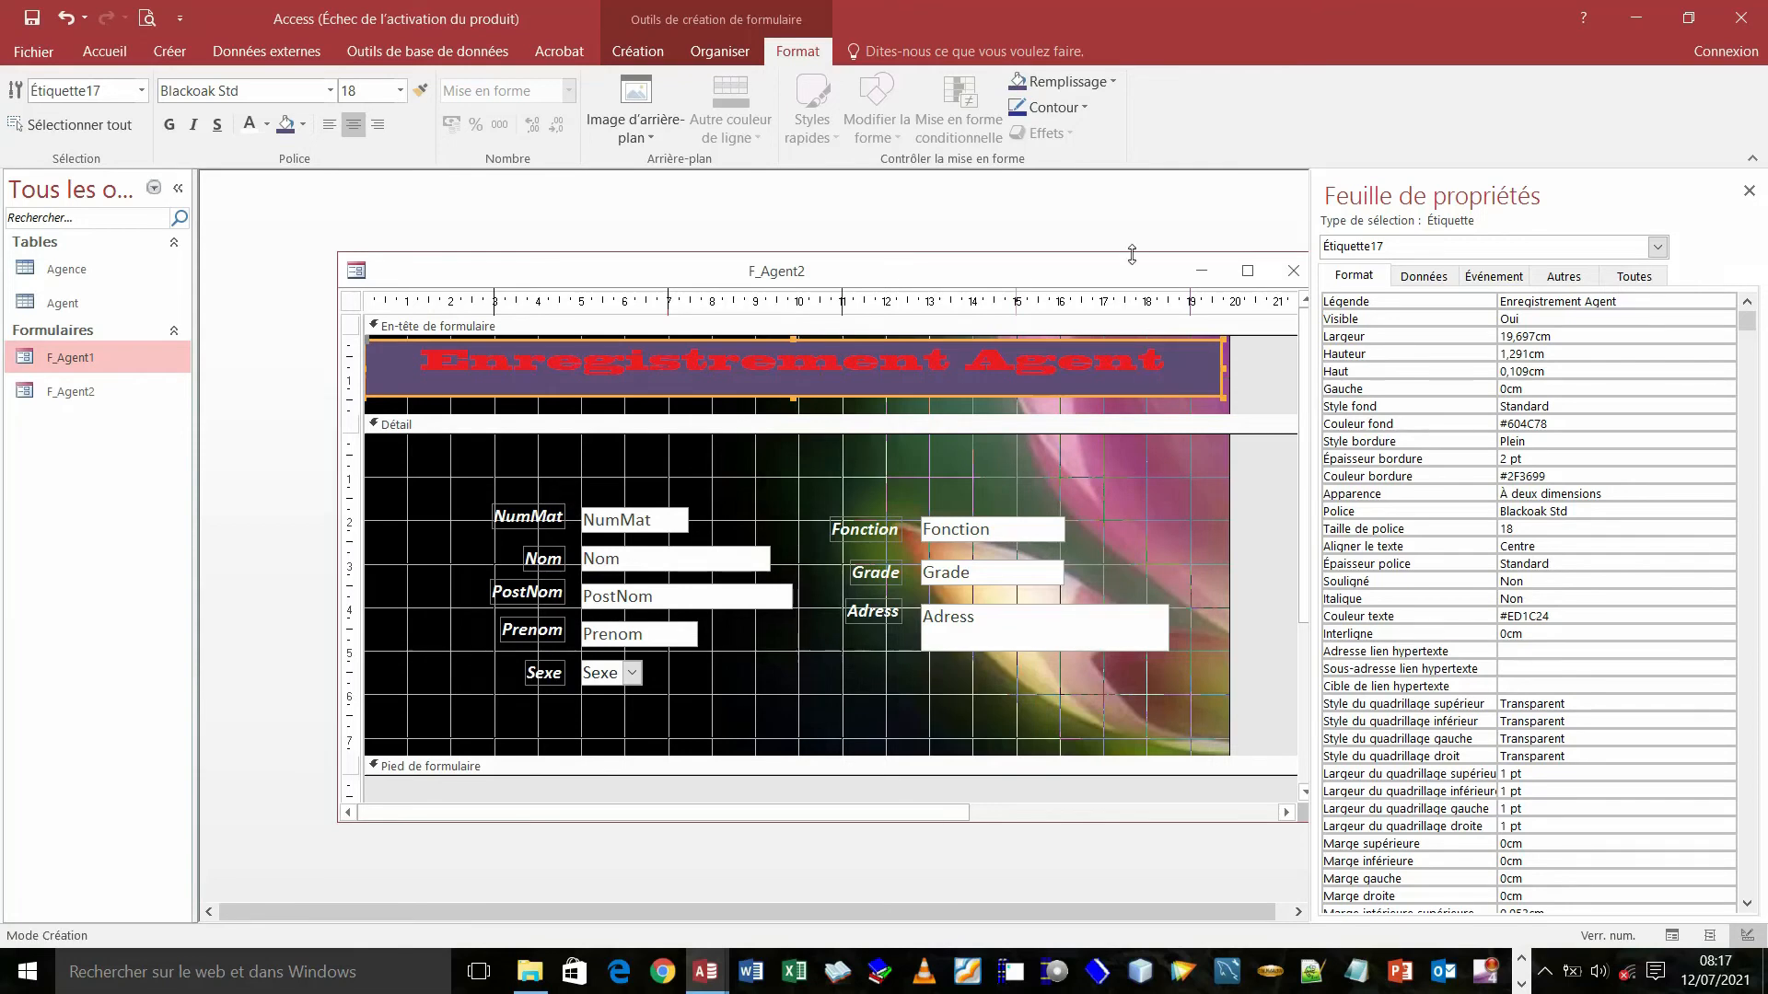
pyautogui.click(1113, 81)
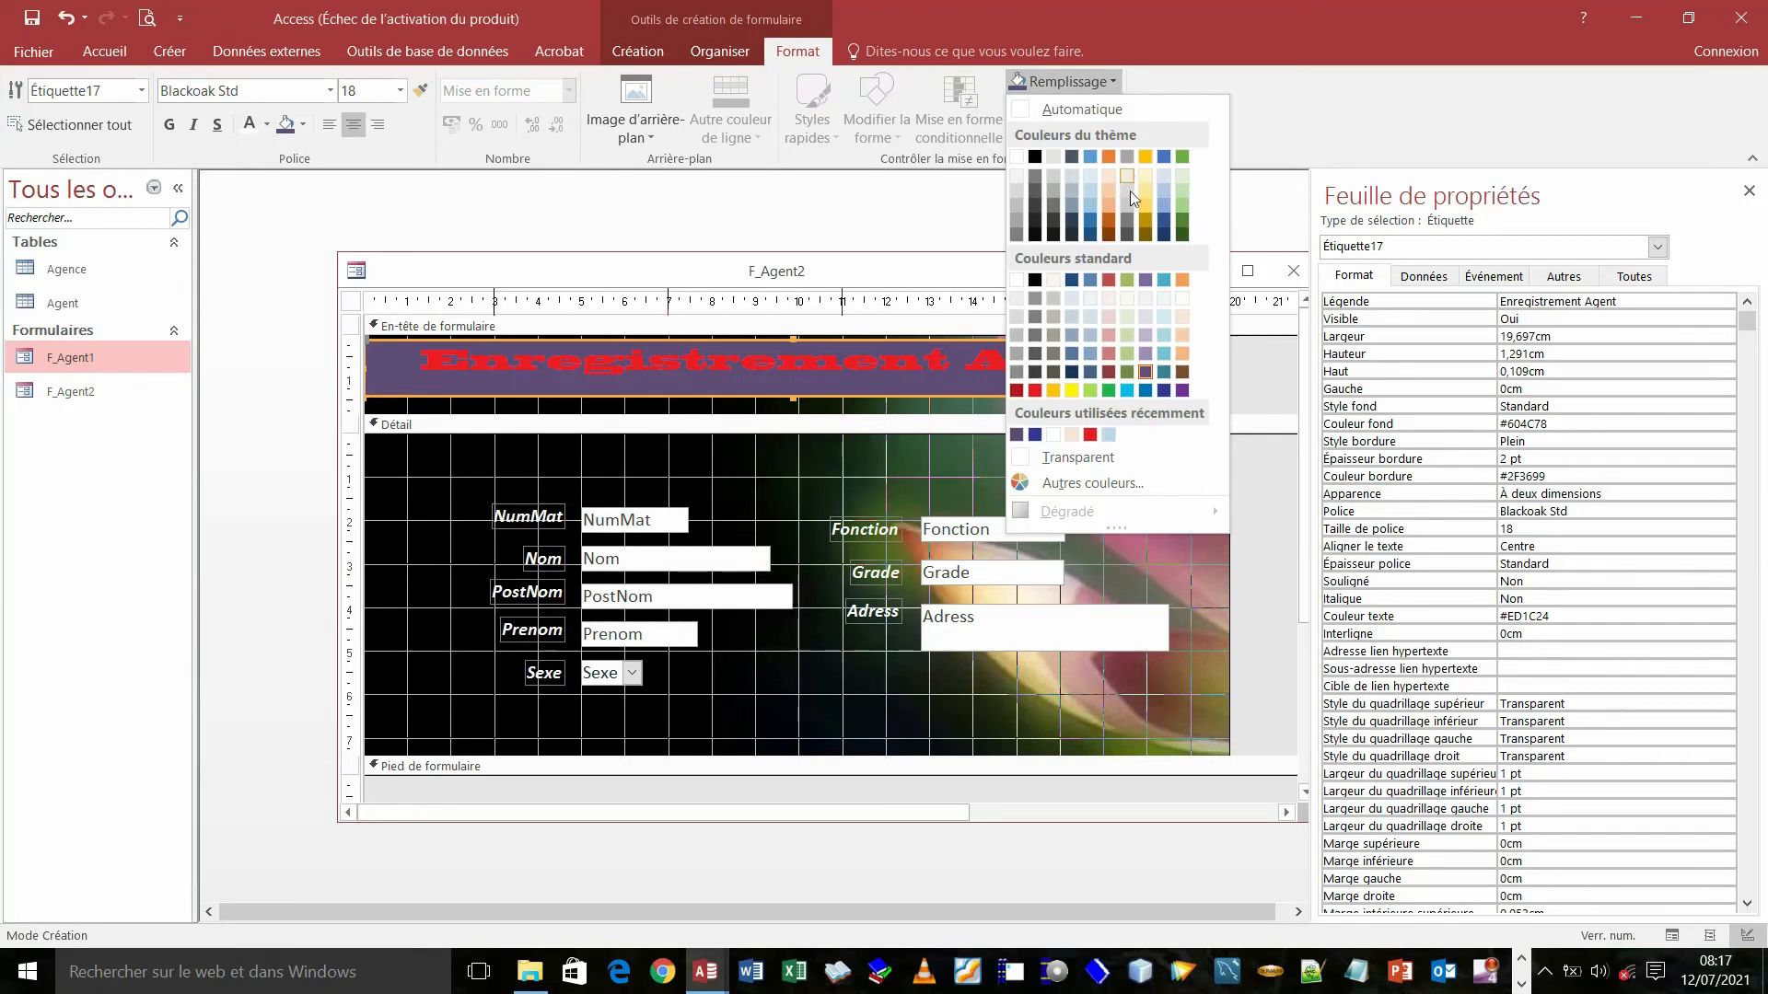
pyautogui.click(1072, 281)
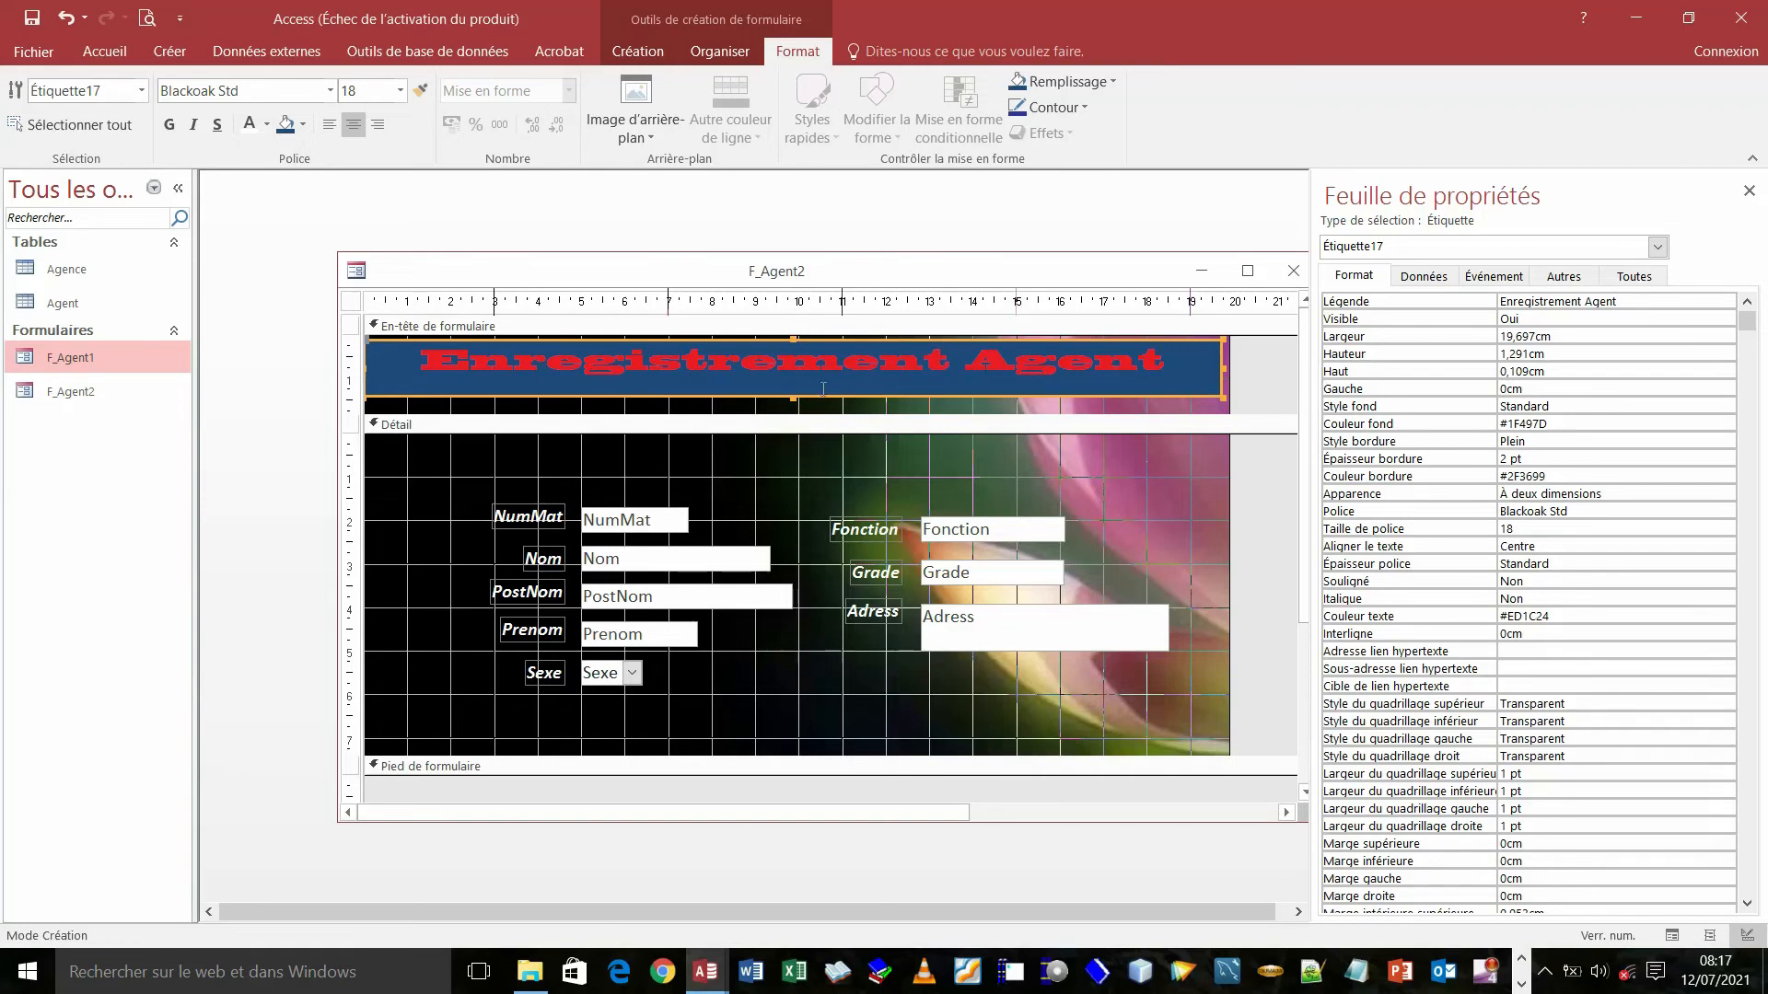
# - Move the title banner's top edge up to the header top and extend its bottom edge
pyautogui.click(791, 337)
pyautogui.moveTo(792, 336); pyautogui.dragTo(791, 332)
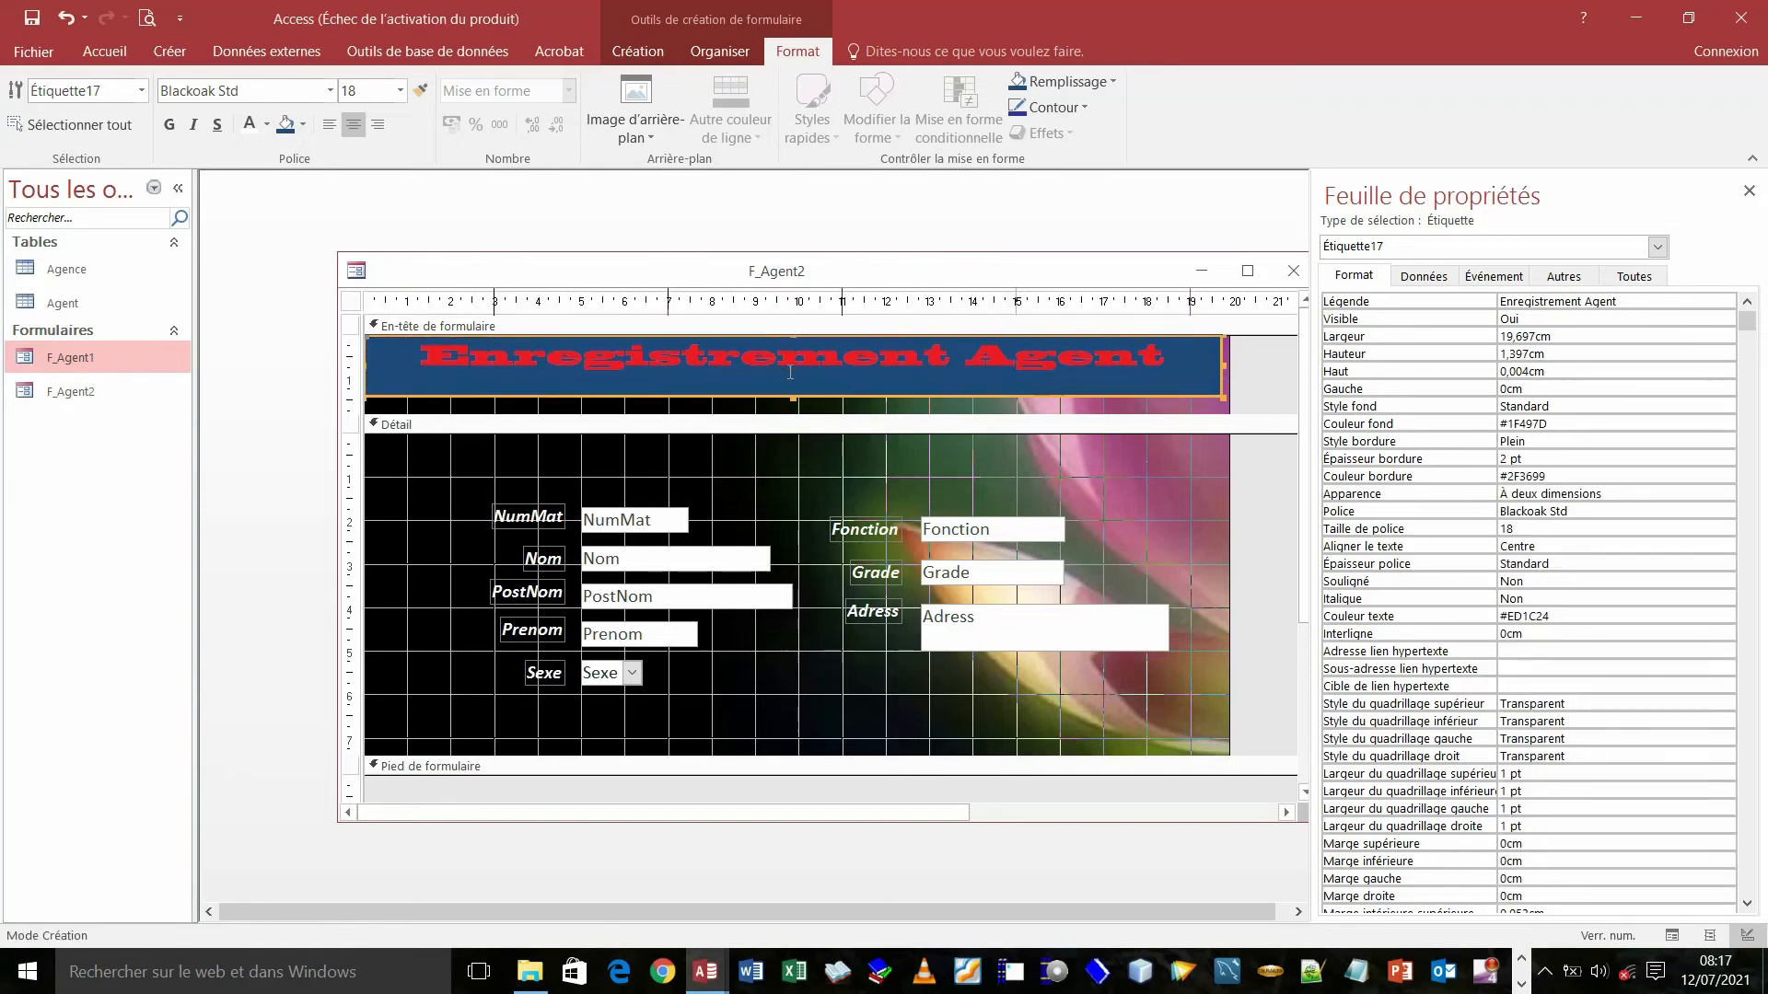
pyautogui.click(792, 395)
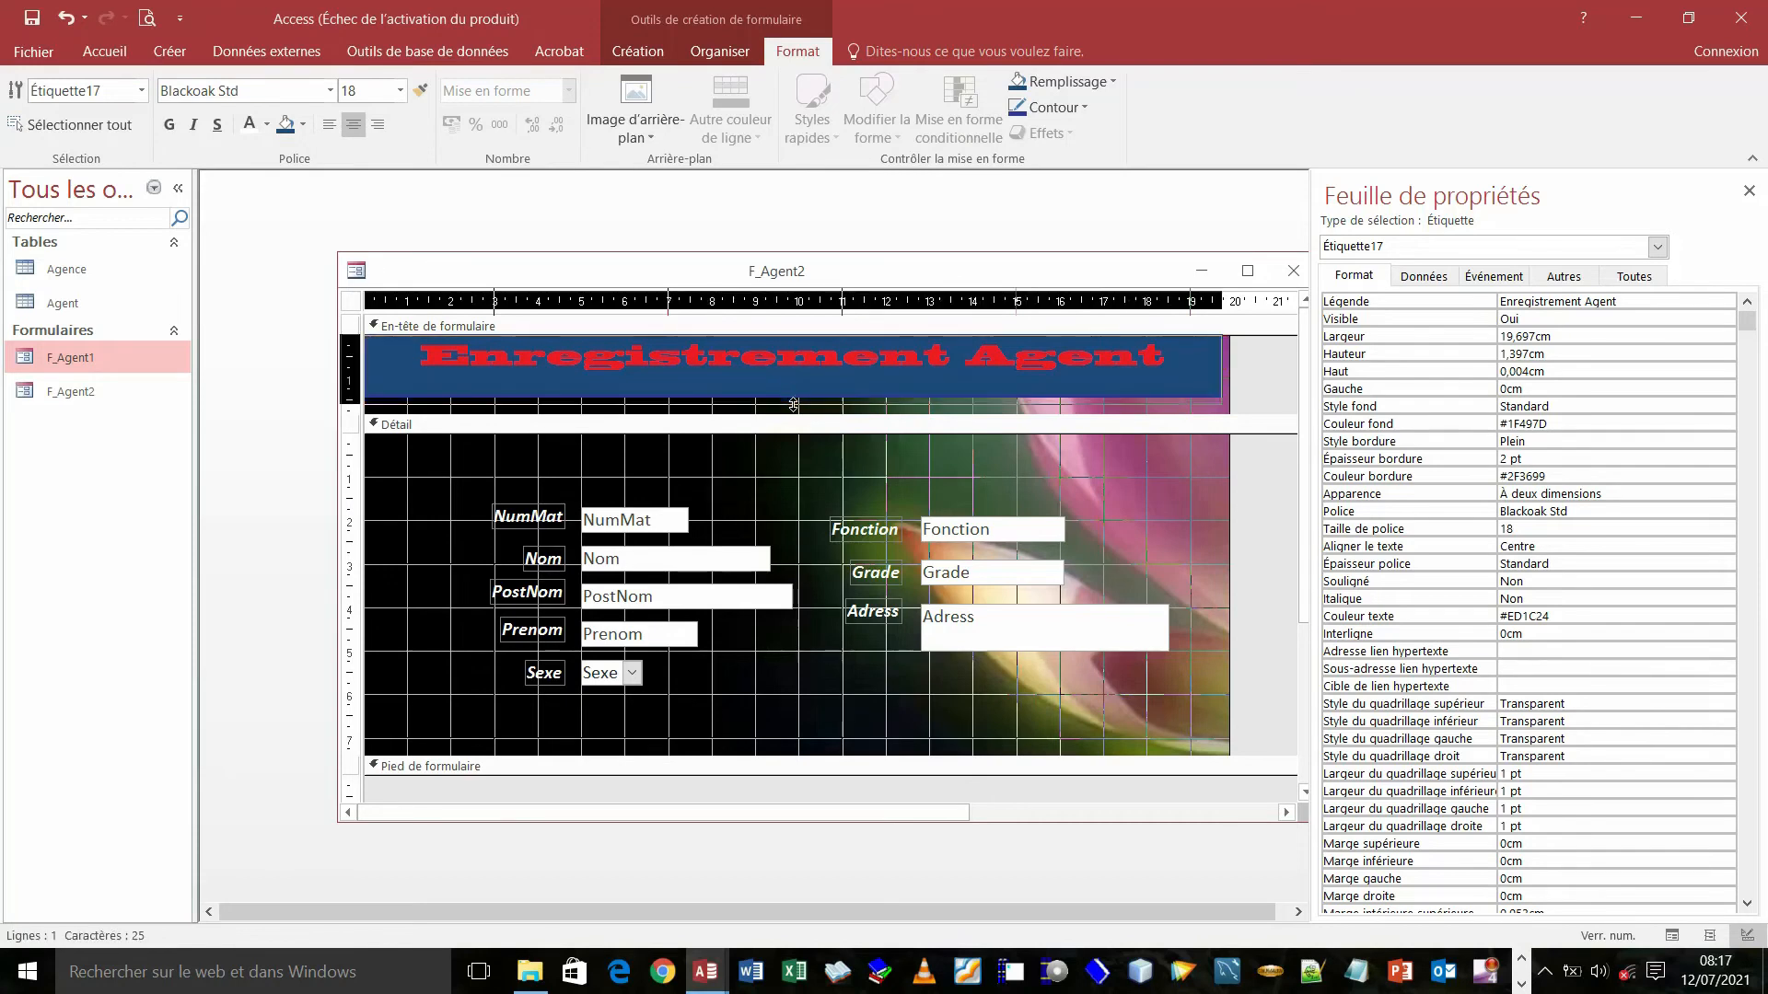
pyautogui.moveTo(794, 403); pyautogui.dragTo(796, 410)
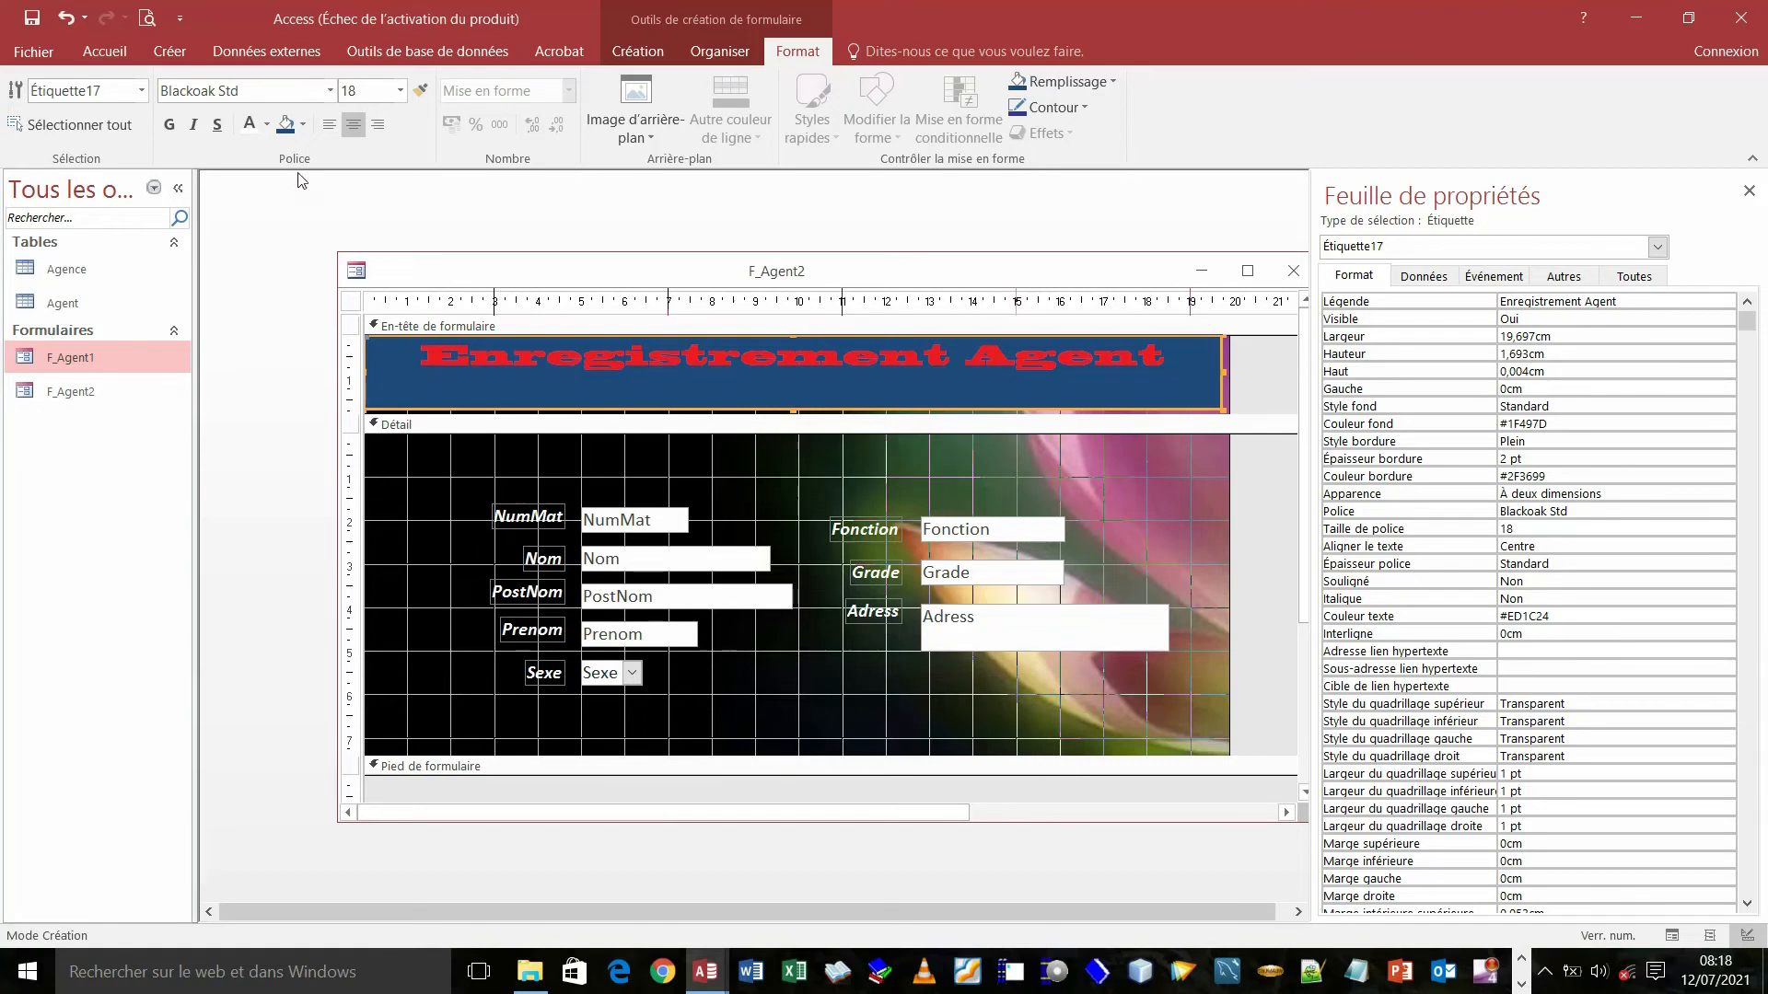
# - Make the Enregistrement Agent title text white and shorten the banner to 1,291 cm high
pyautogui.click(266, 129)
pyautogui.click(253, 134)
pyautogui.click(253, 134)
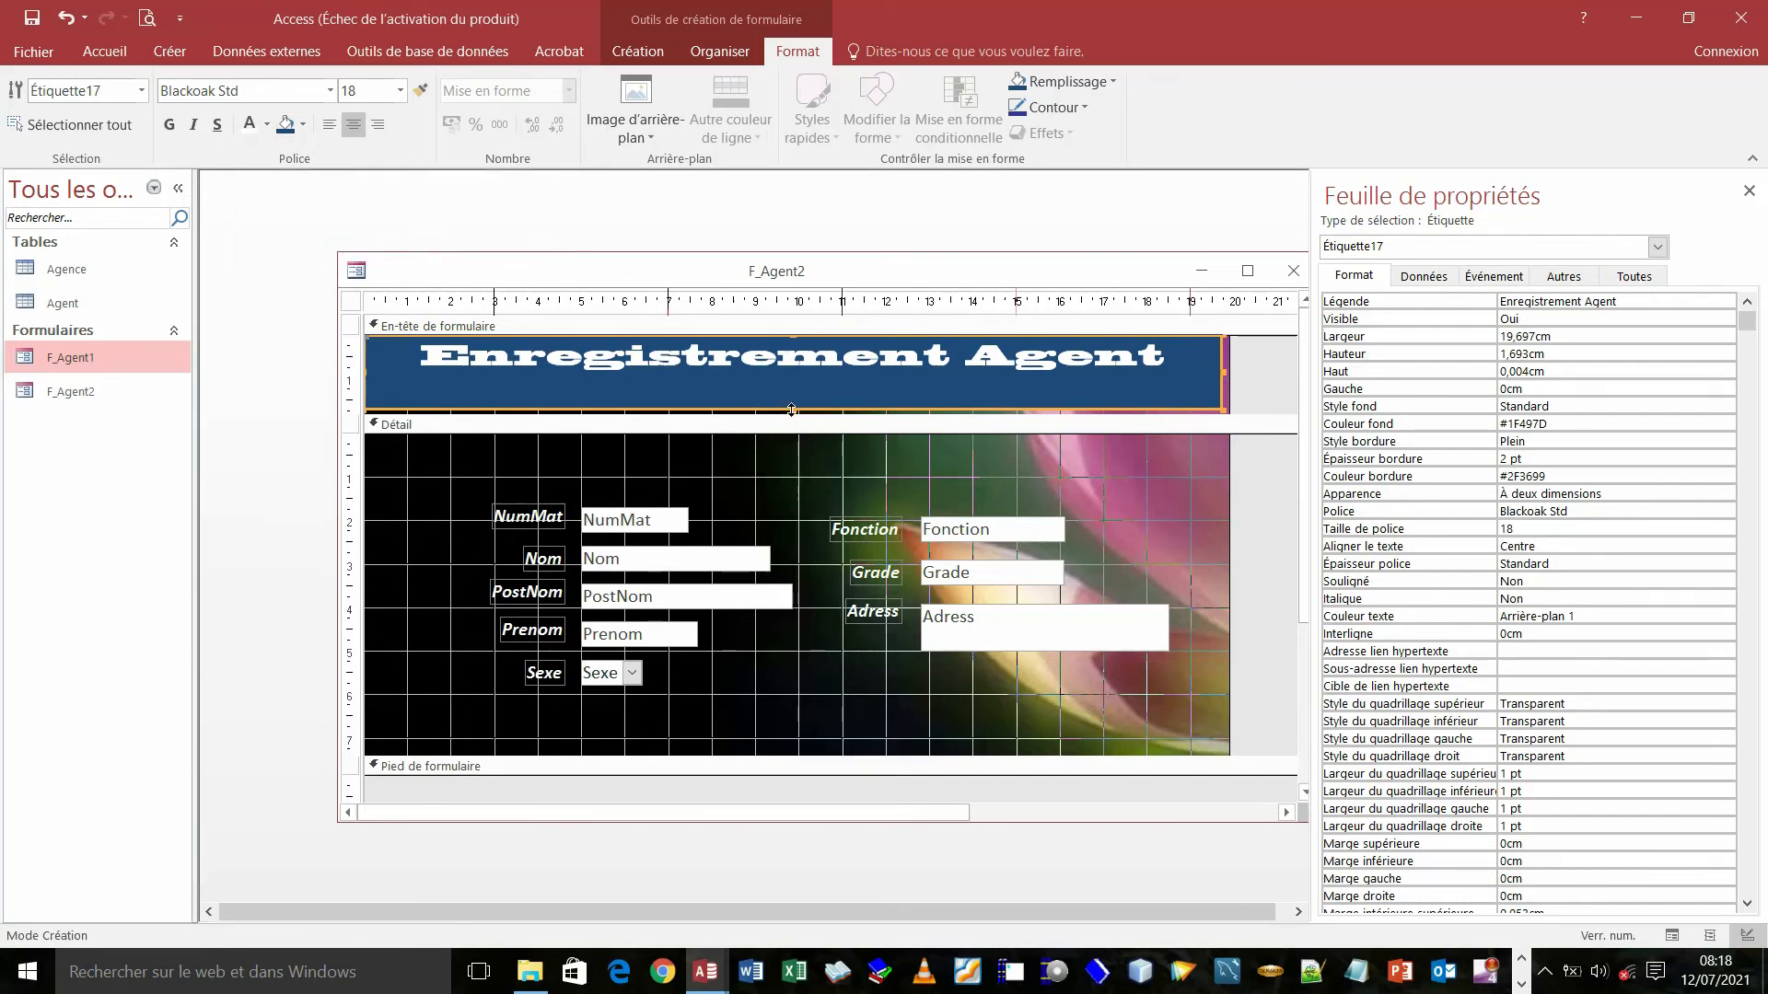
pyautogui.moveTo(792, 409); pyautogui.dragTo(789, 393)
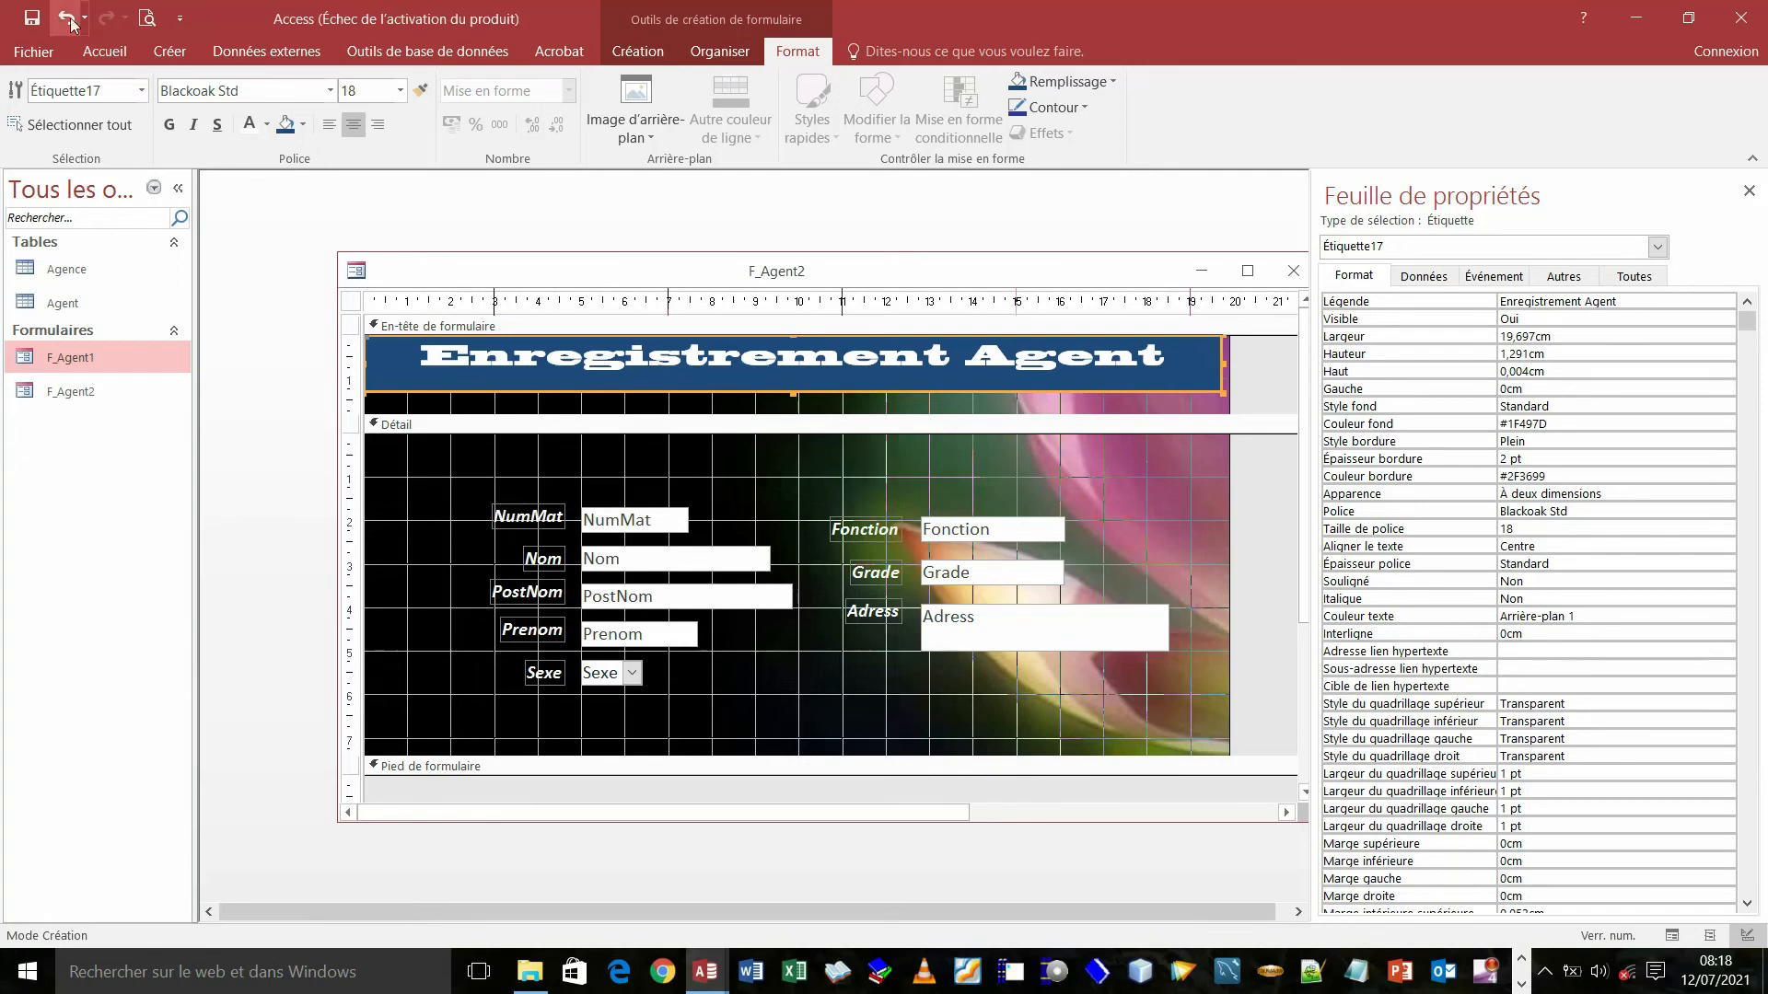
pyautogui.click(34, 21)
pyautogui.rightClick(536, 277)
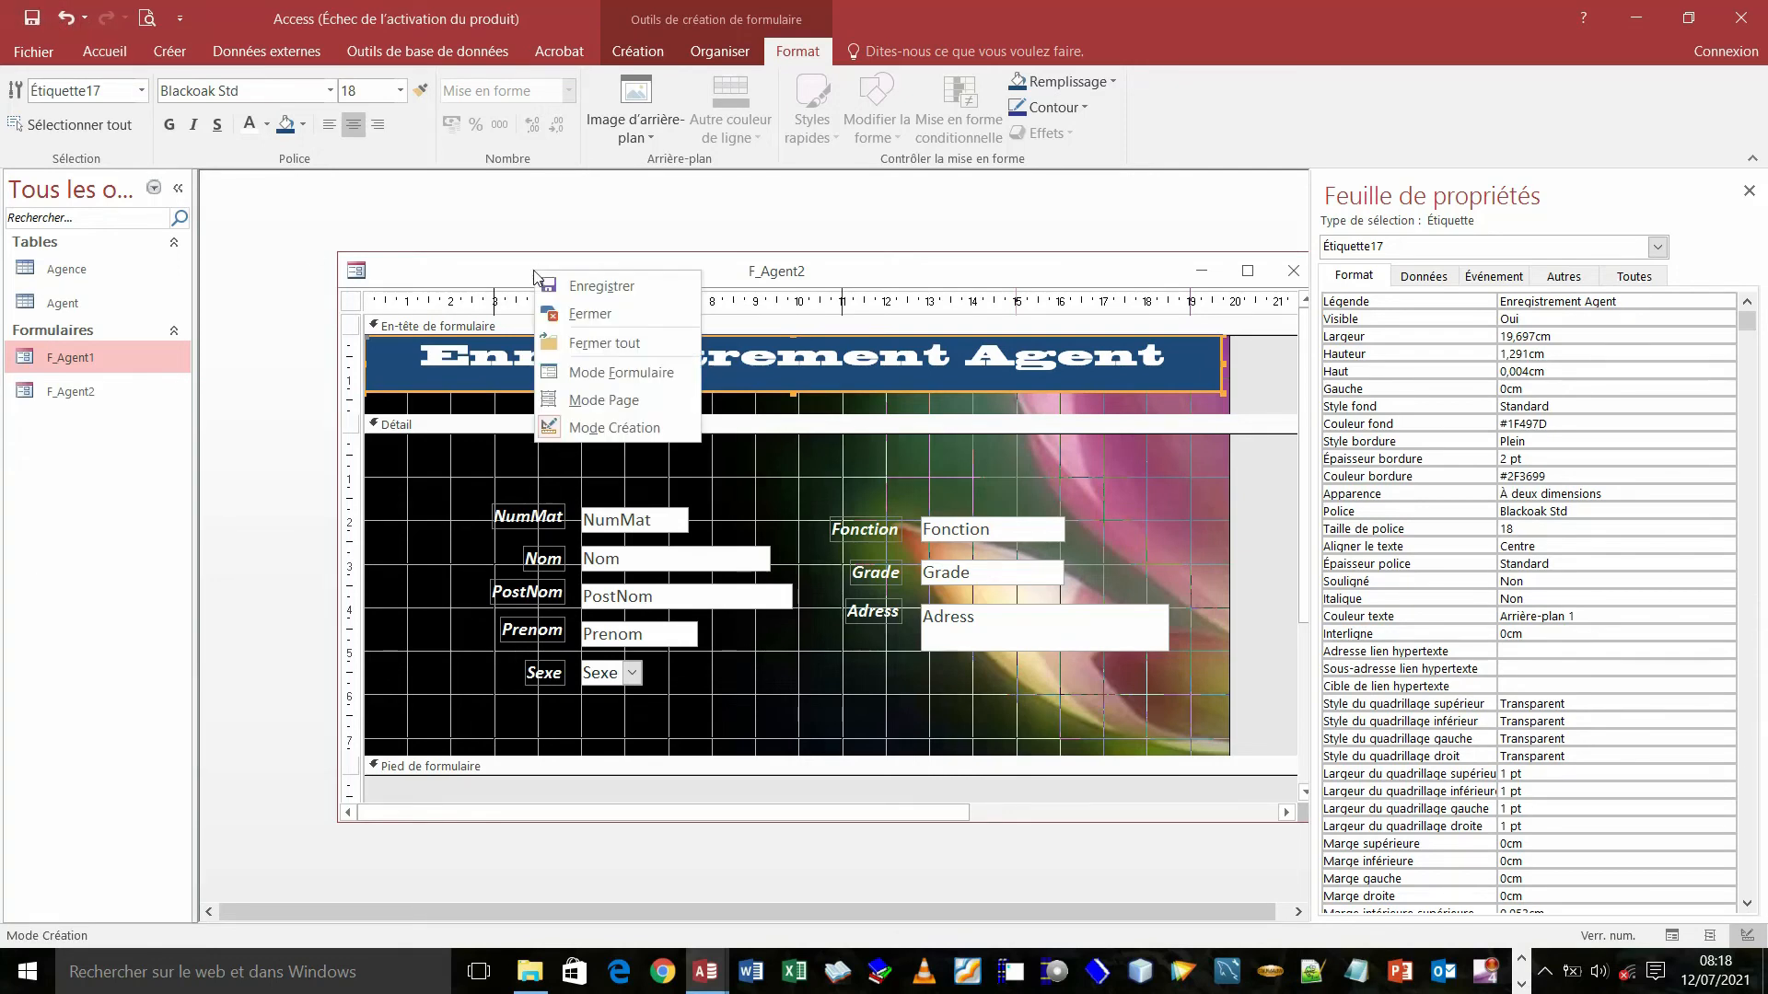
pyautogui.click(642, 378)
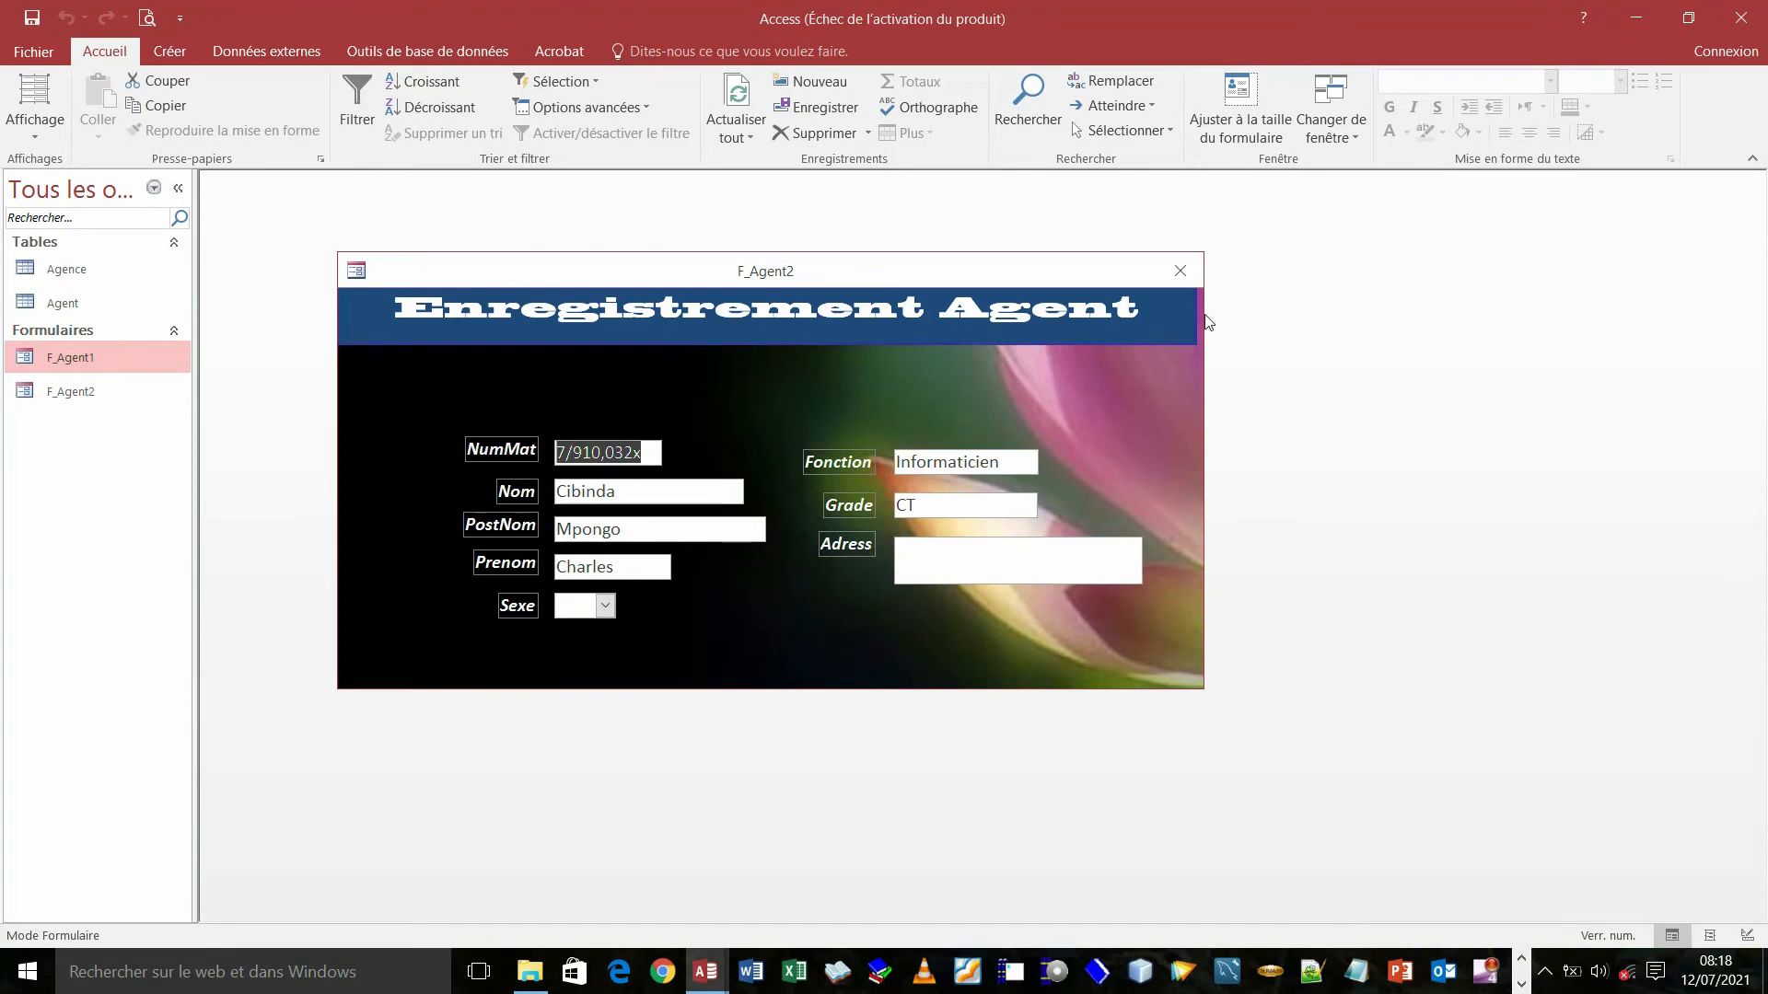
pyautogui.rightClick(416, 270)
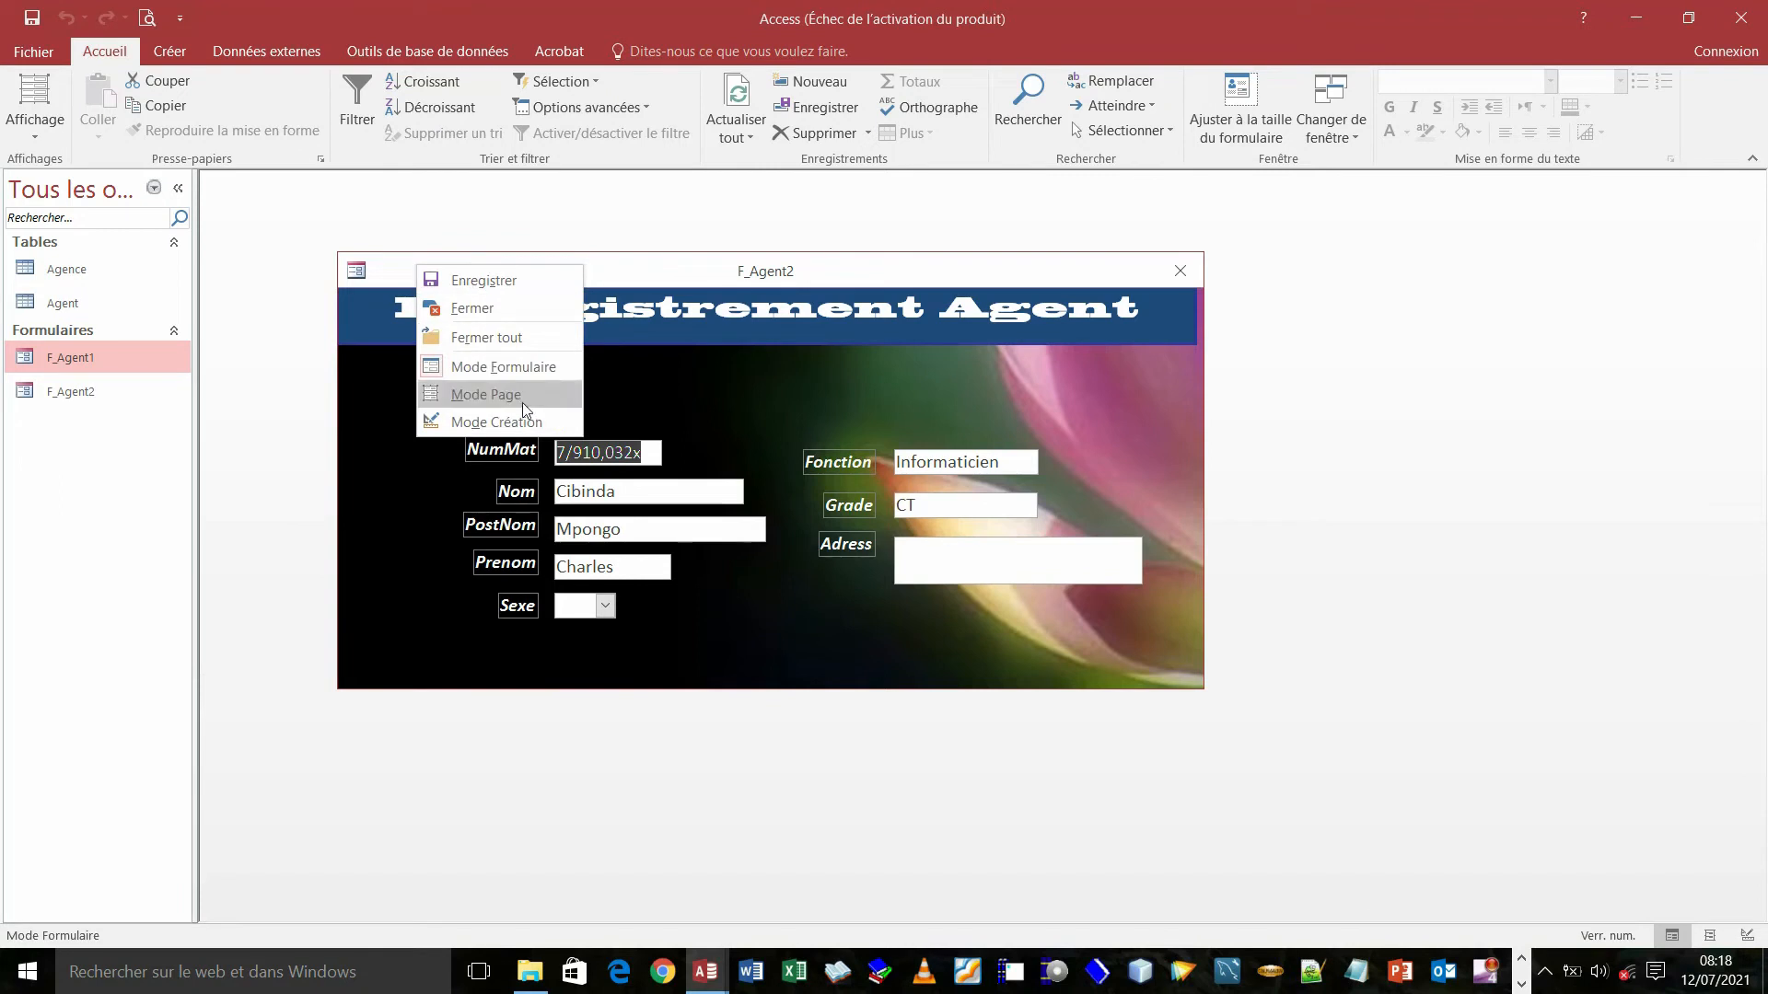
pyautogui.click(489, 423)
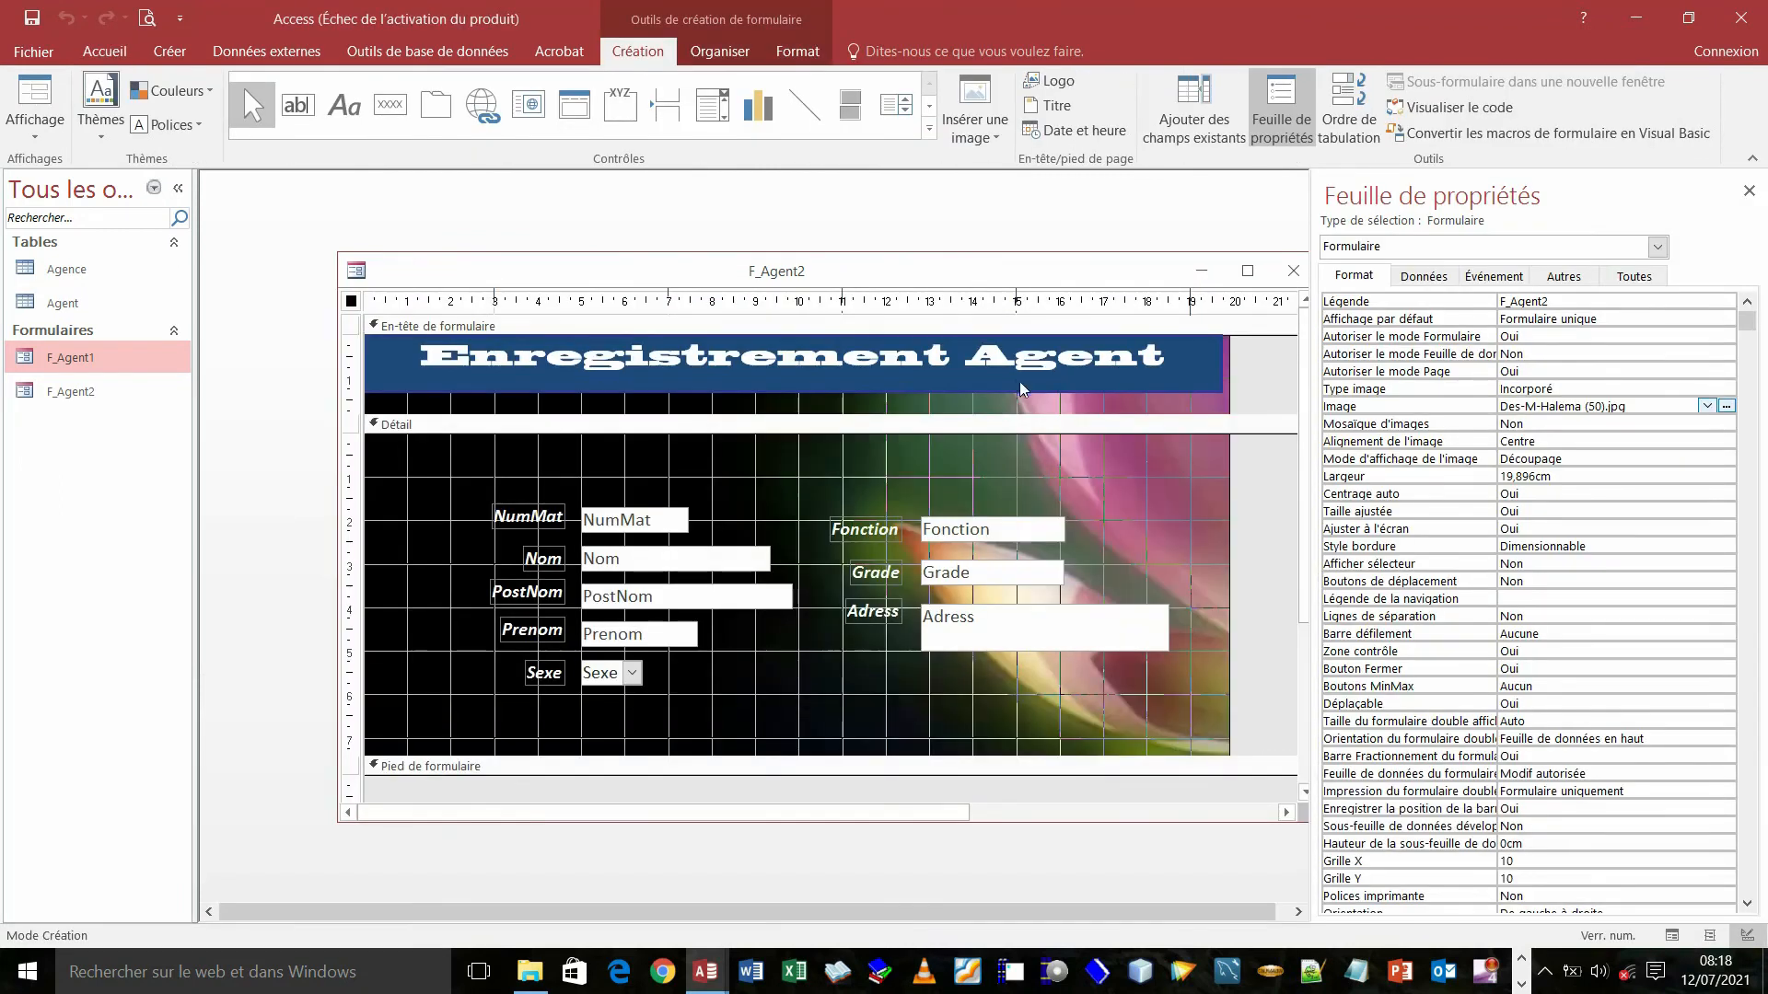
# - Drag F_Agent2's right edge left so it lines up with the Enregistrement Agent title banner
pyautogui.click(1017, 385)
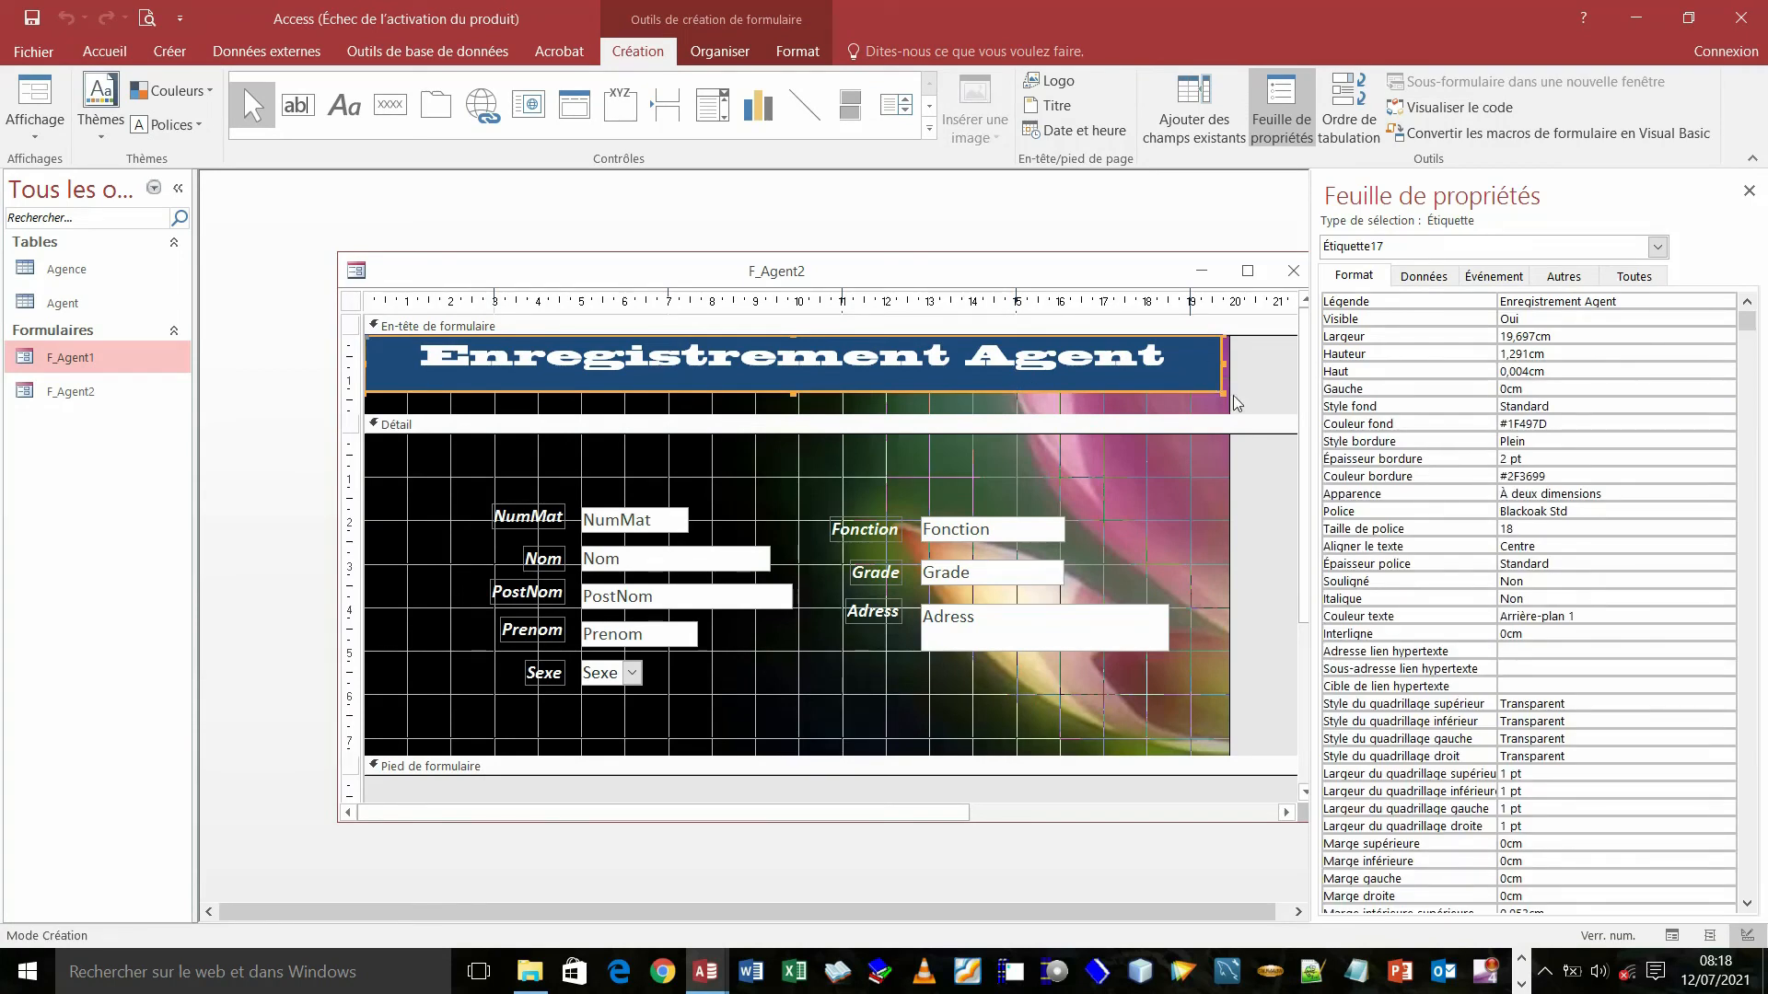
pyautogui.moveTo(1230, 395); pyautogui.dragTo(1217, 395)
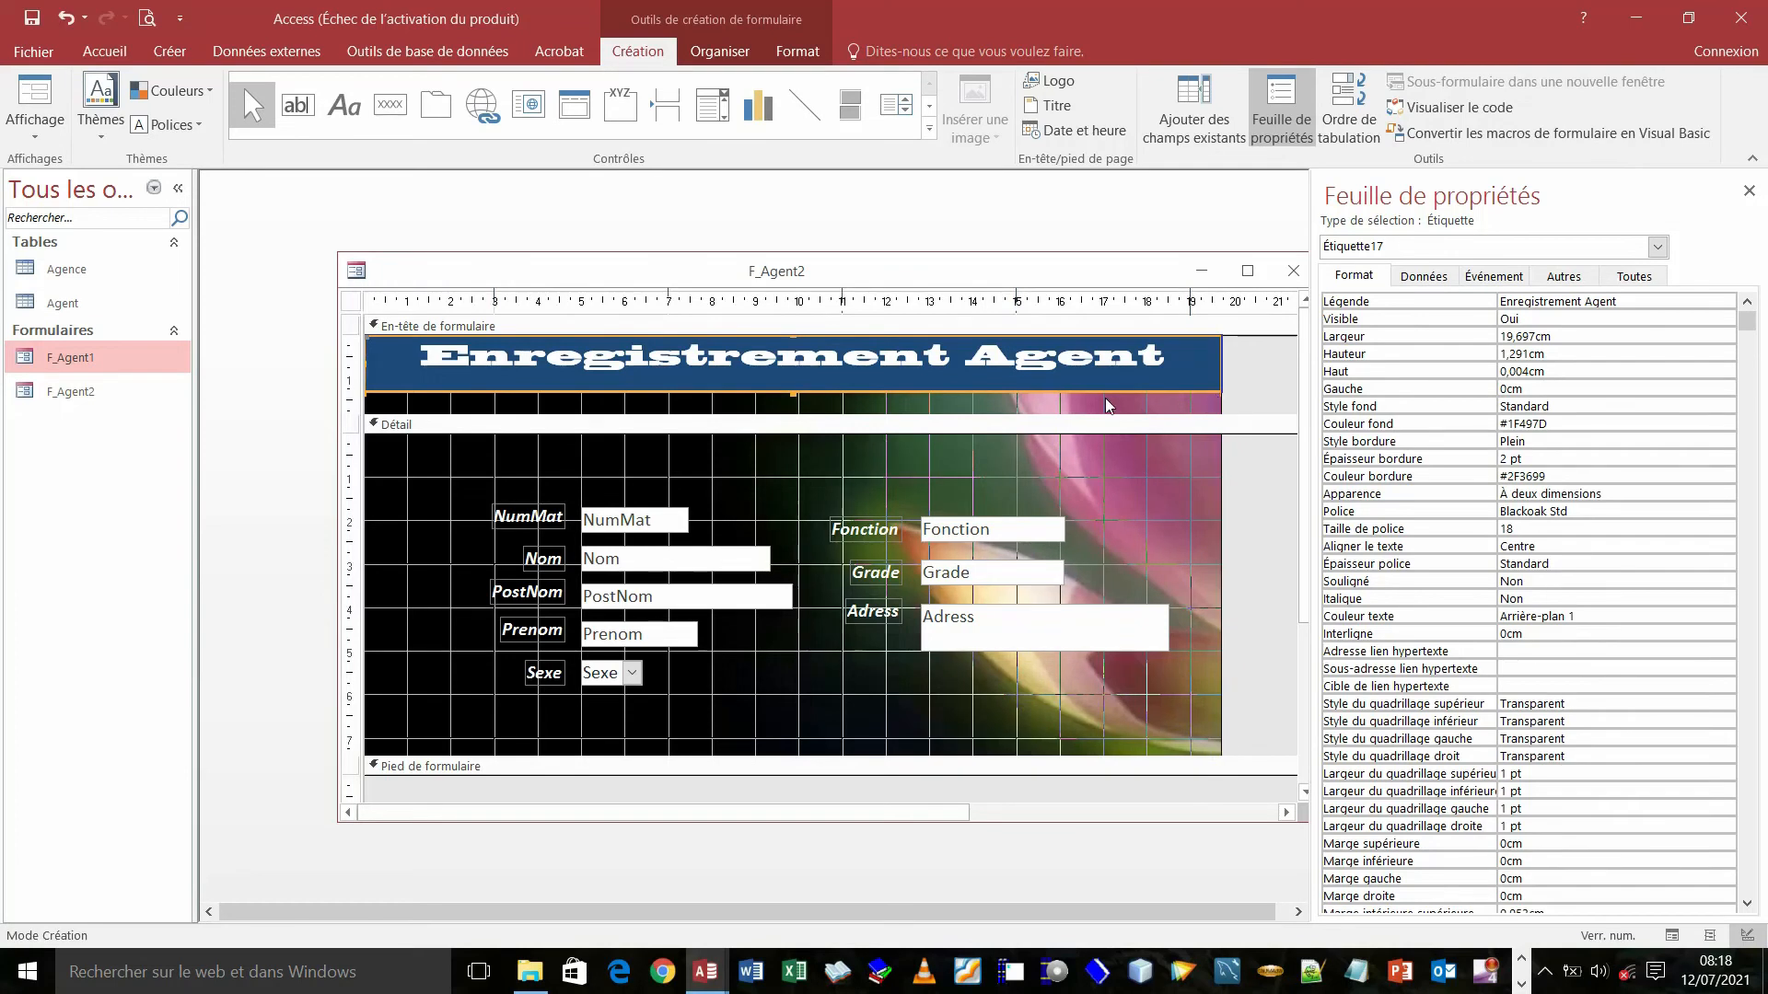
pyautogui.click(38, 57)
pyautogui.click(37, 54)
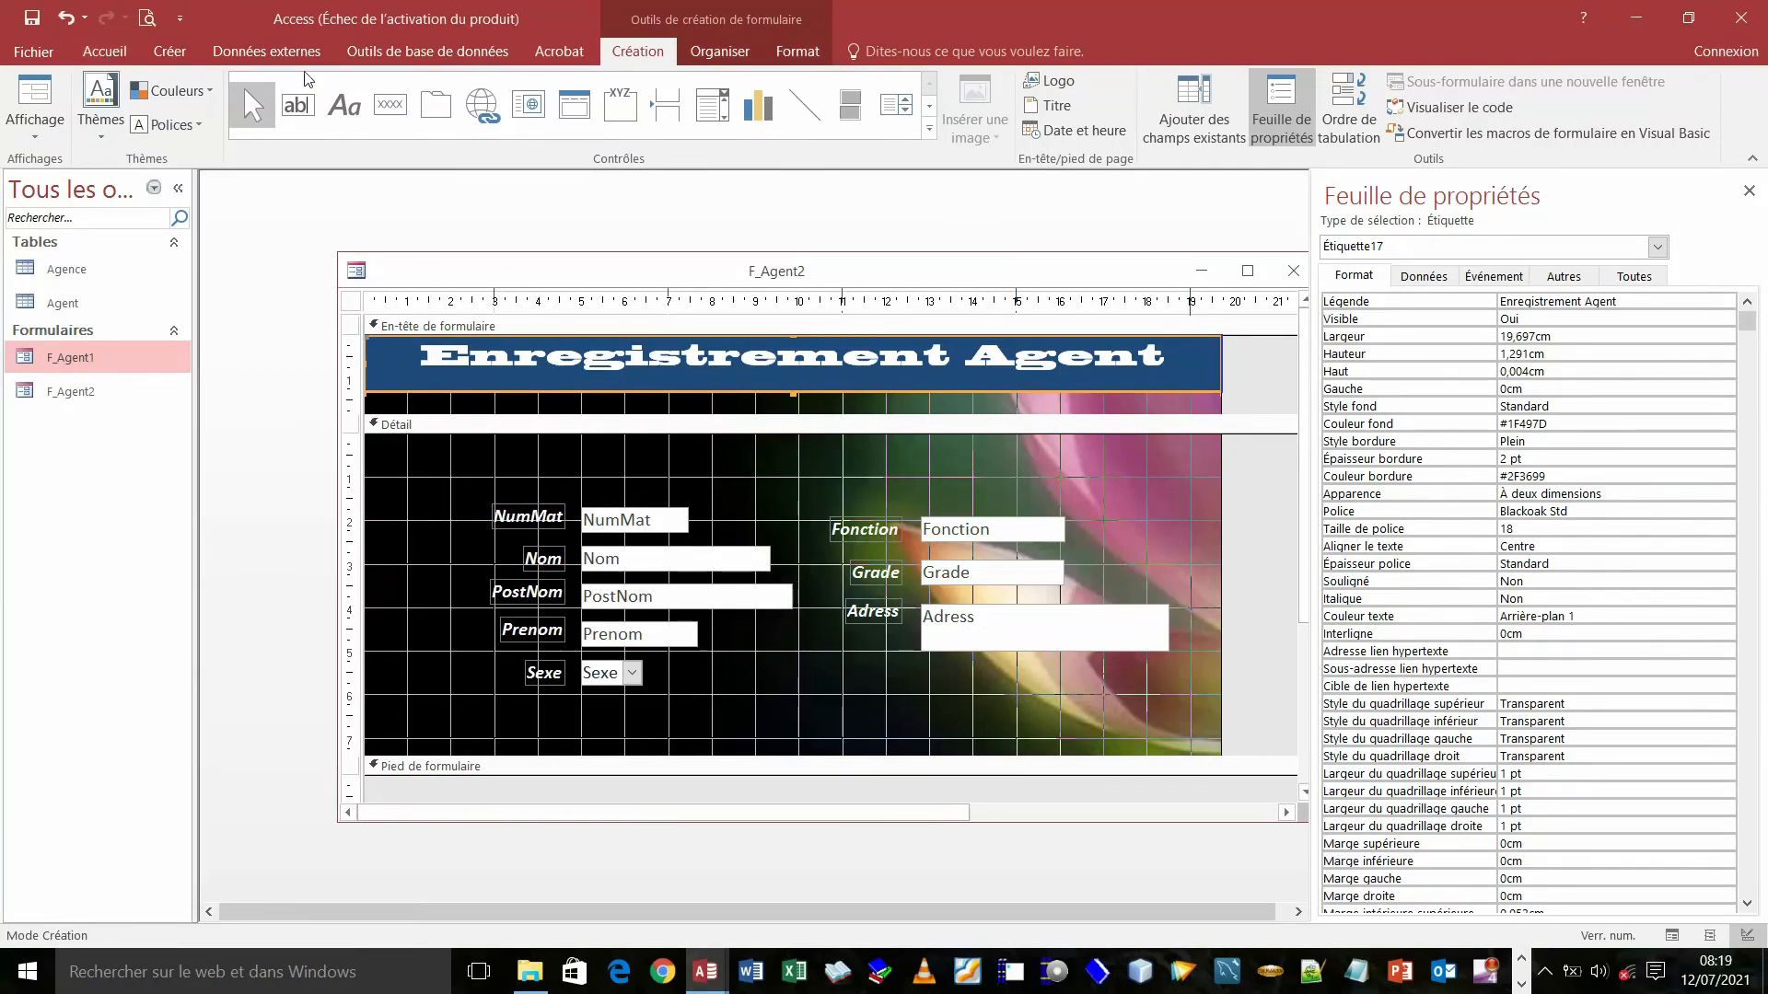
# - Colour the Enregistrement Agent title text bright red (#ED1C24) after briefly trying dark red
pyautogui.click(105, 55)
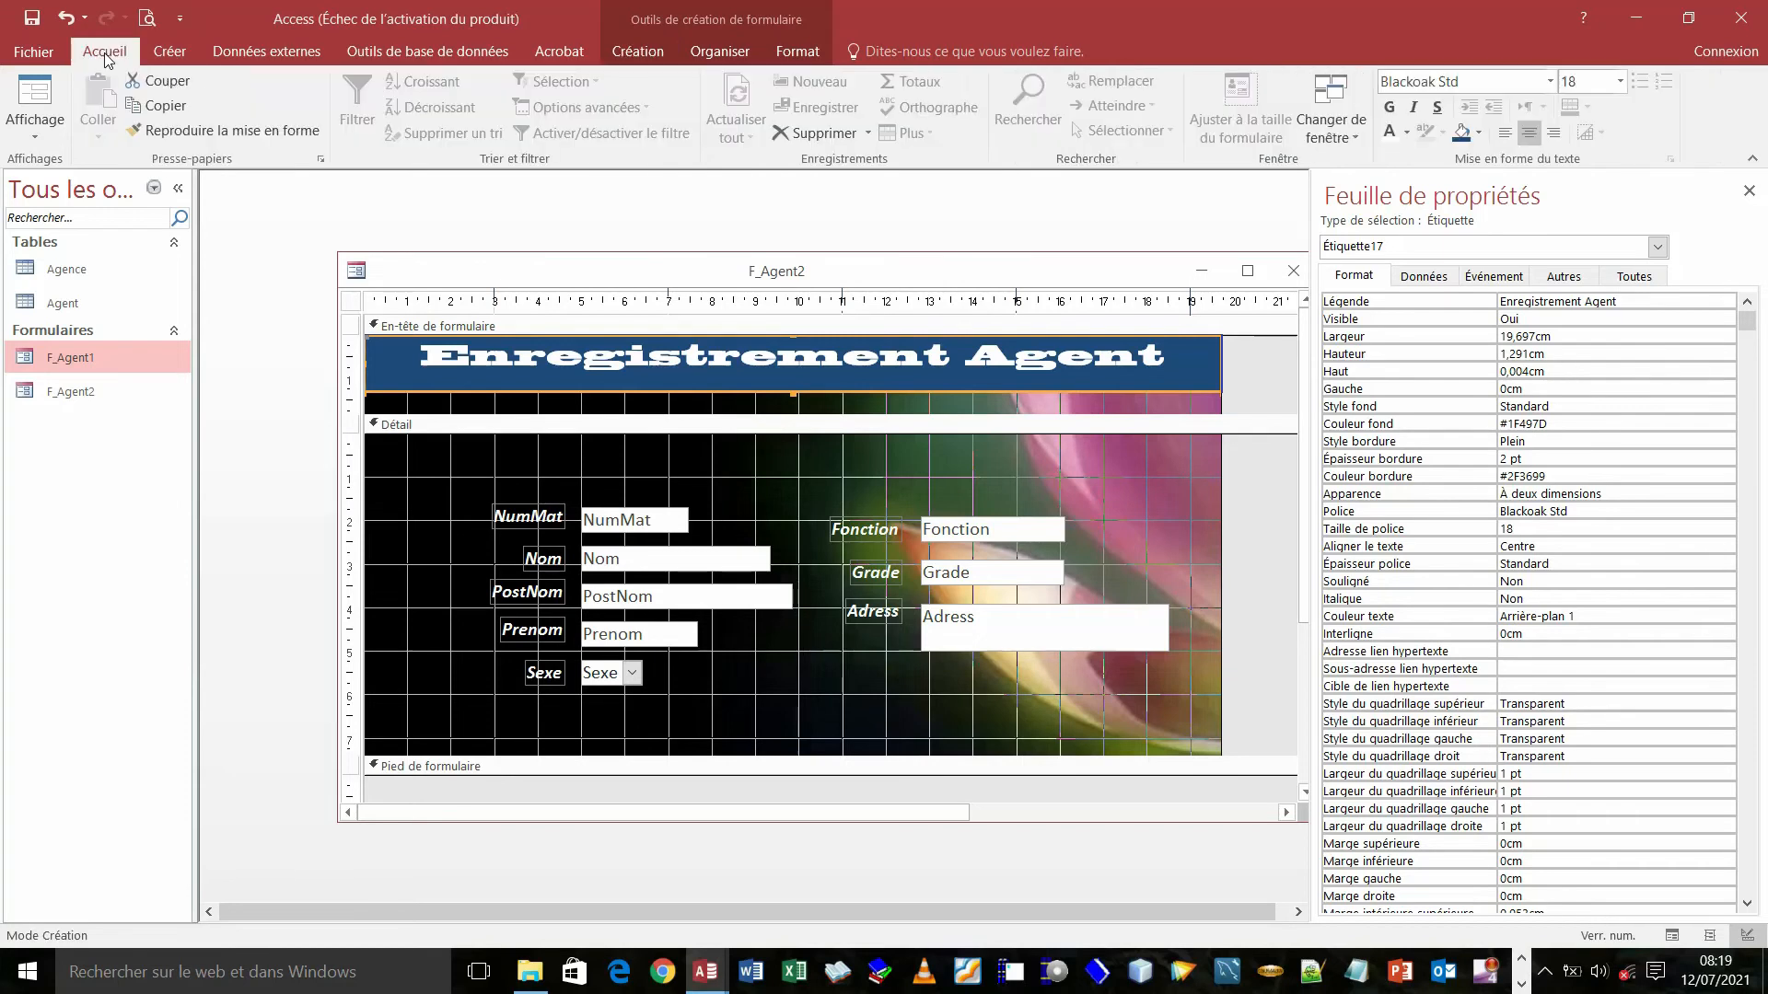
pyautogui.click(1408, 133)
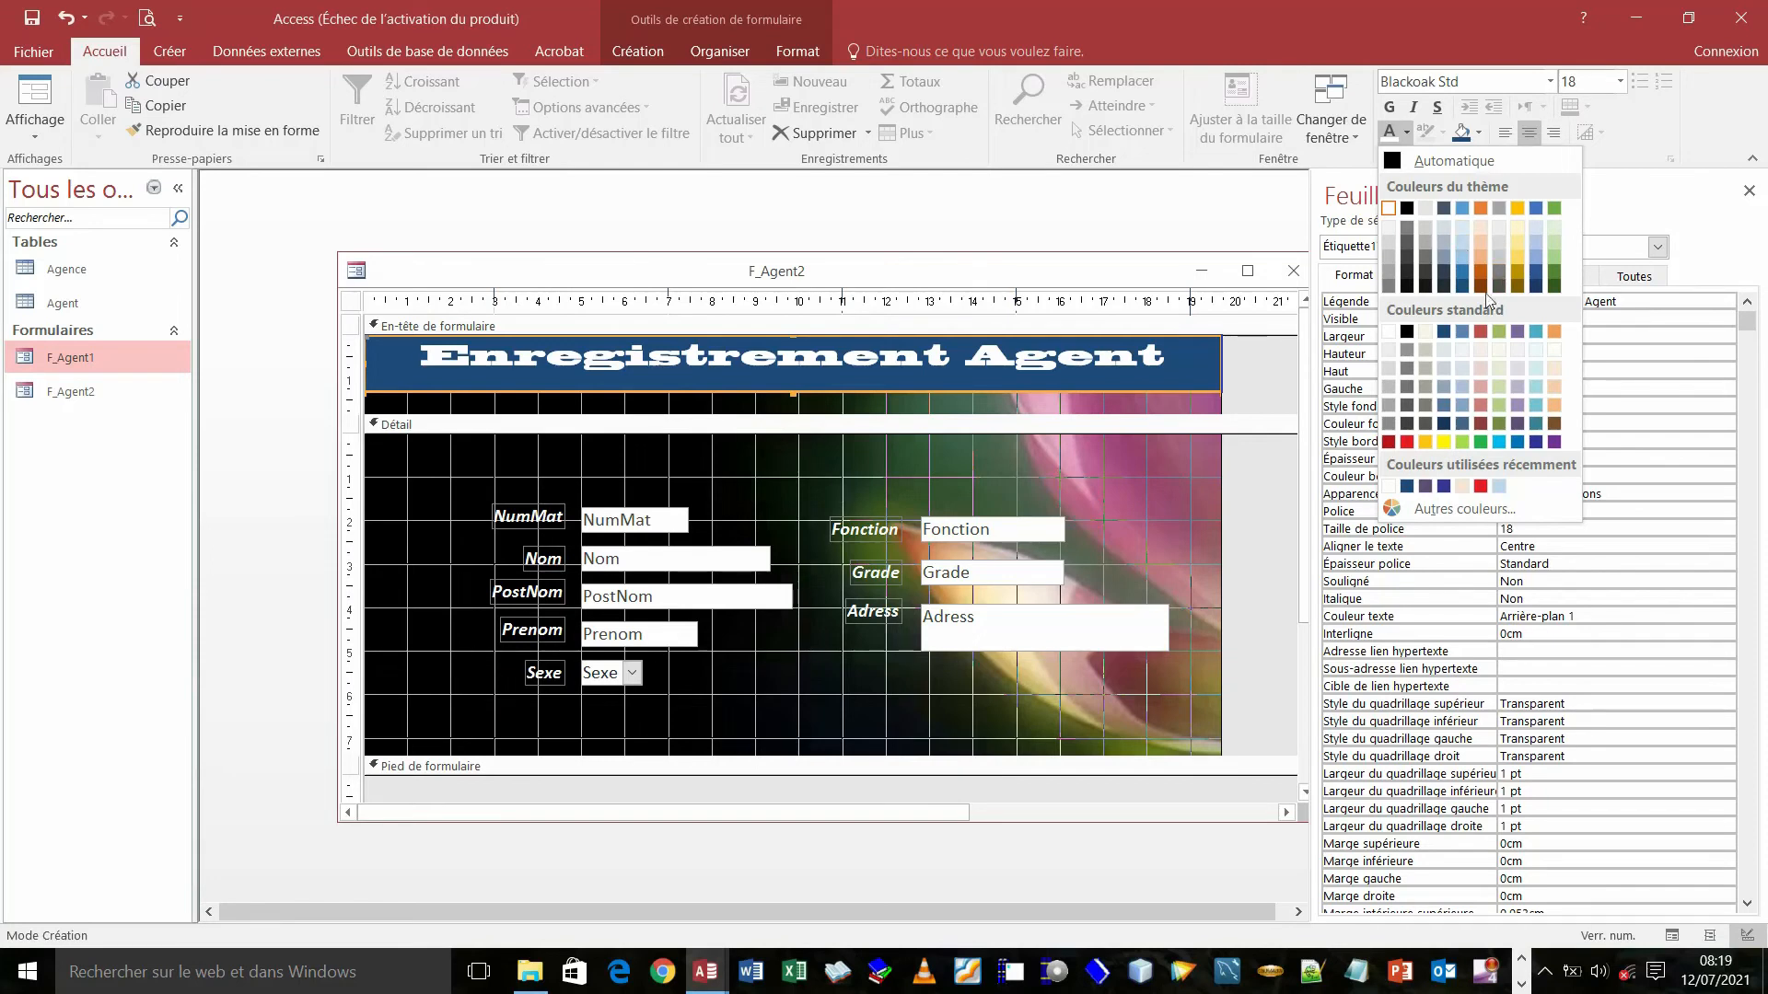
pyautogui.click(1395, 445)
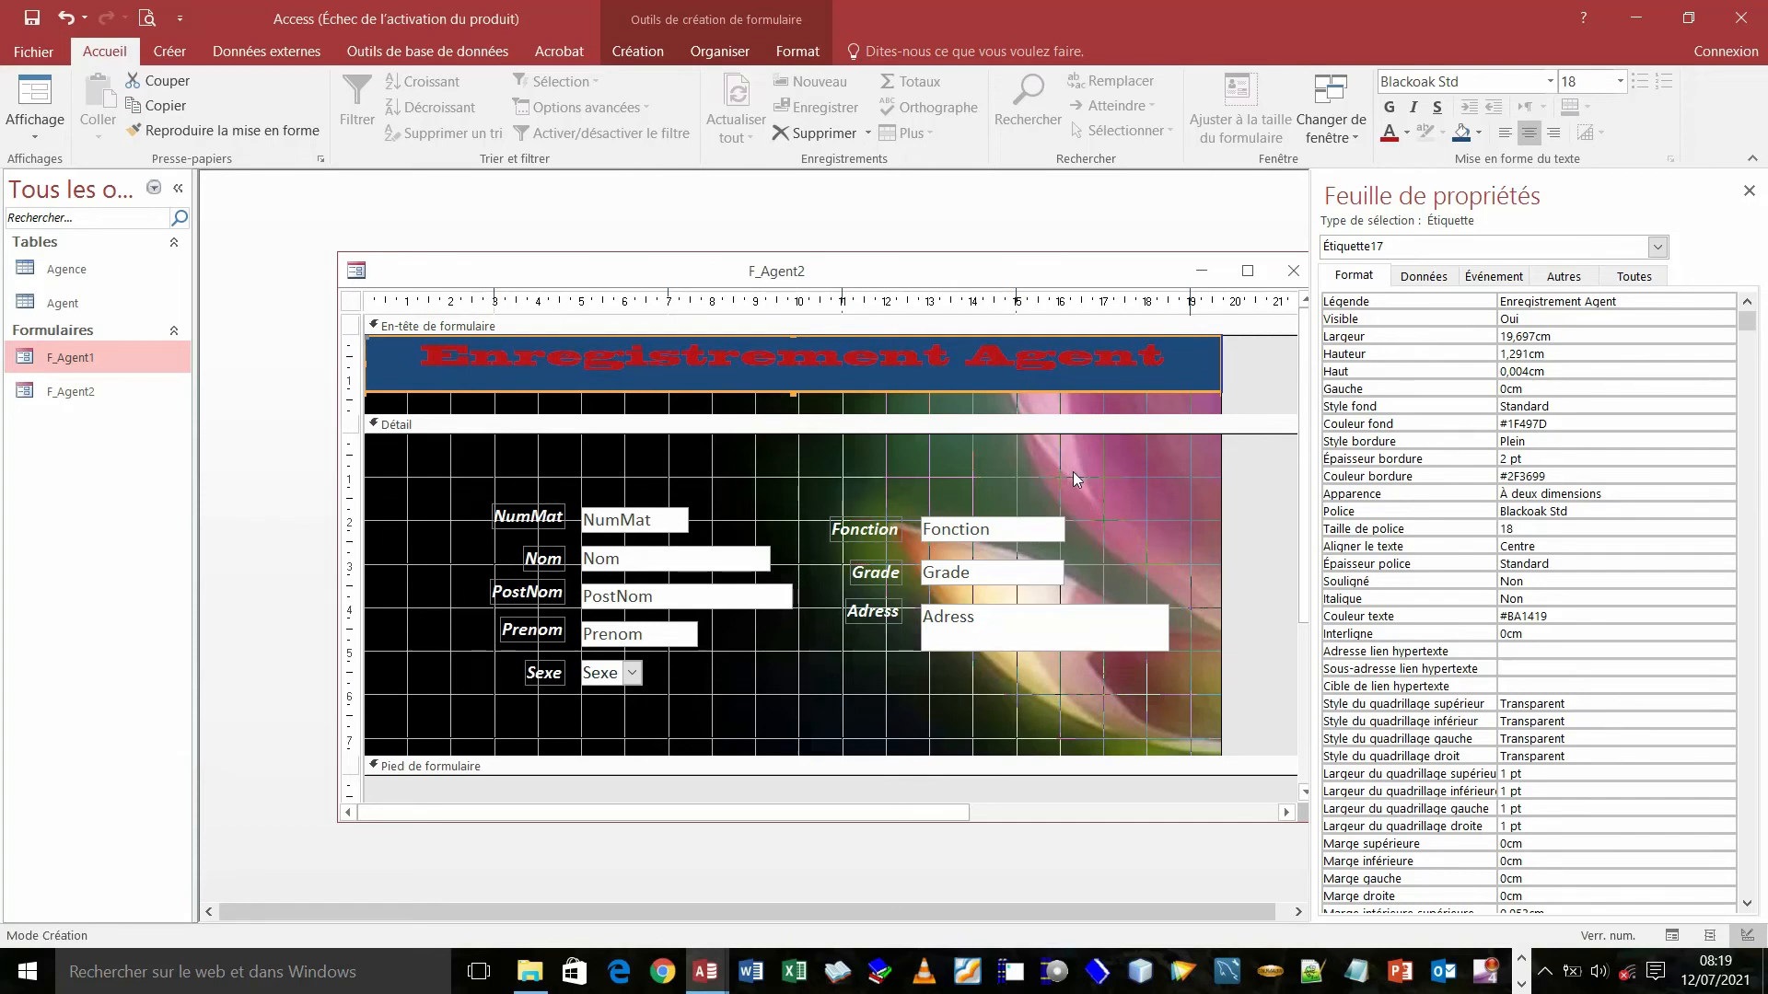
pyautogui.click(1408, 133)
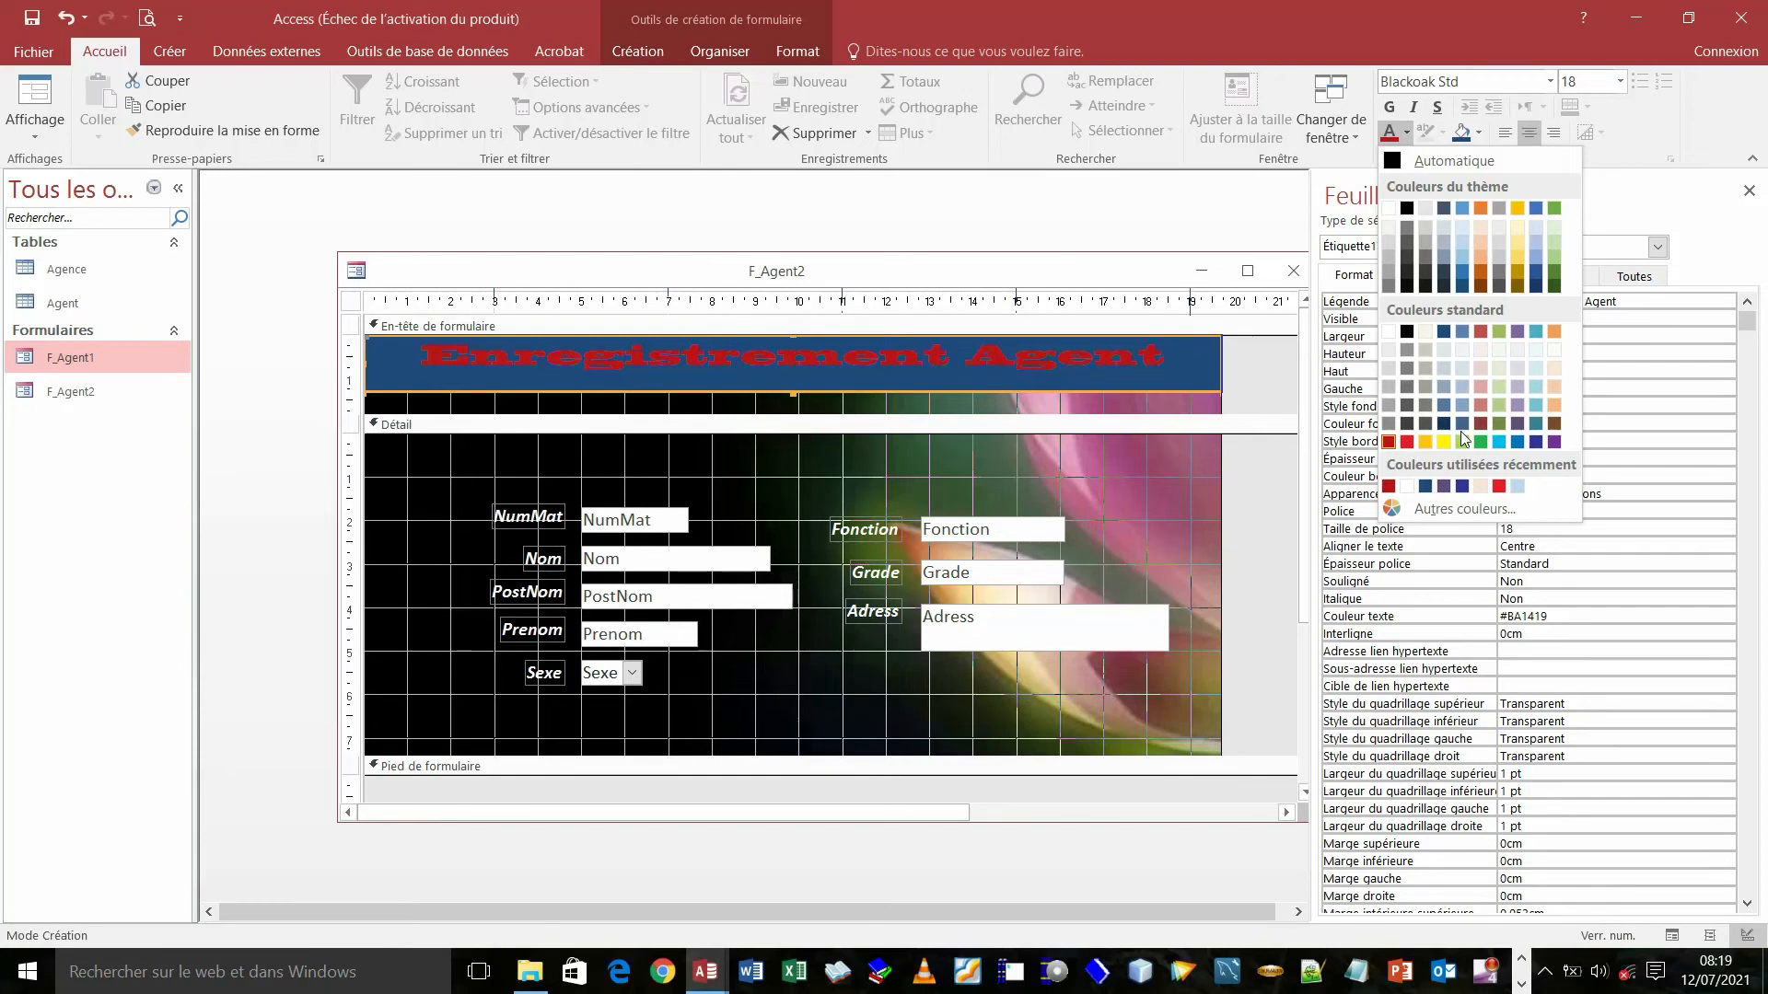
pyautogui.click(1407, 442)
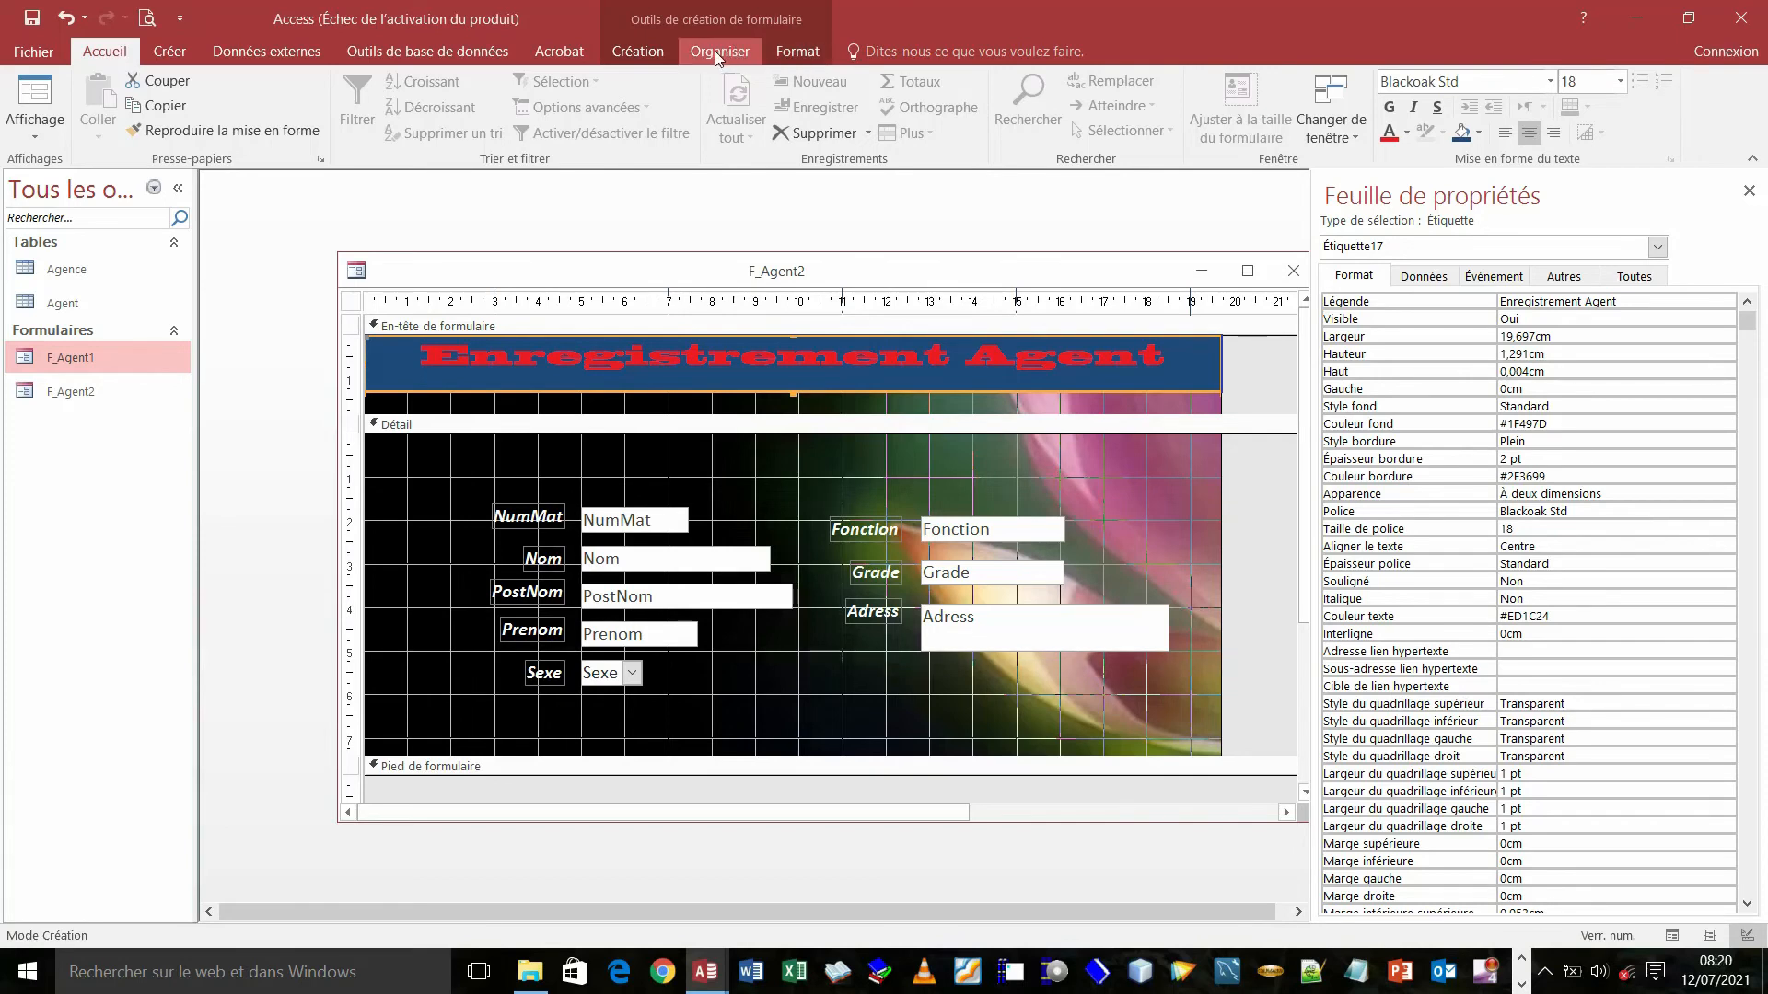
pyautogui.click(654, 53)
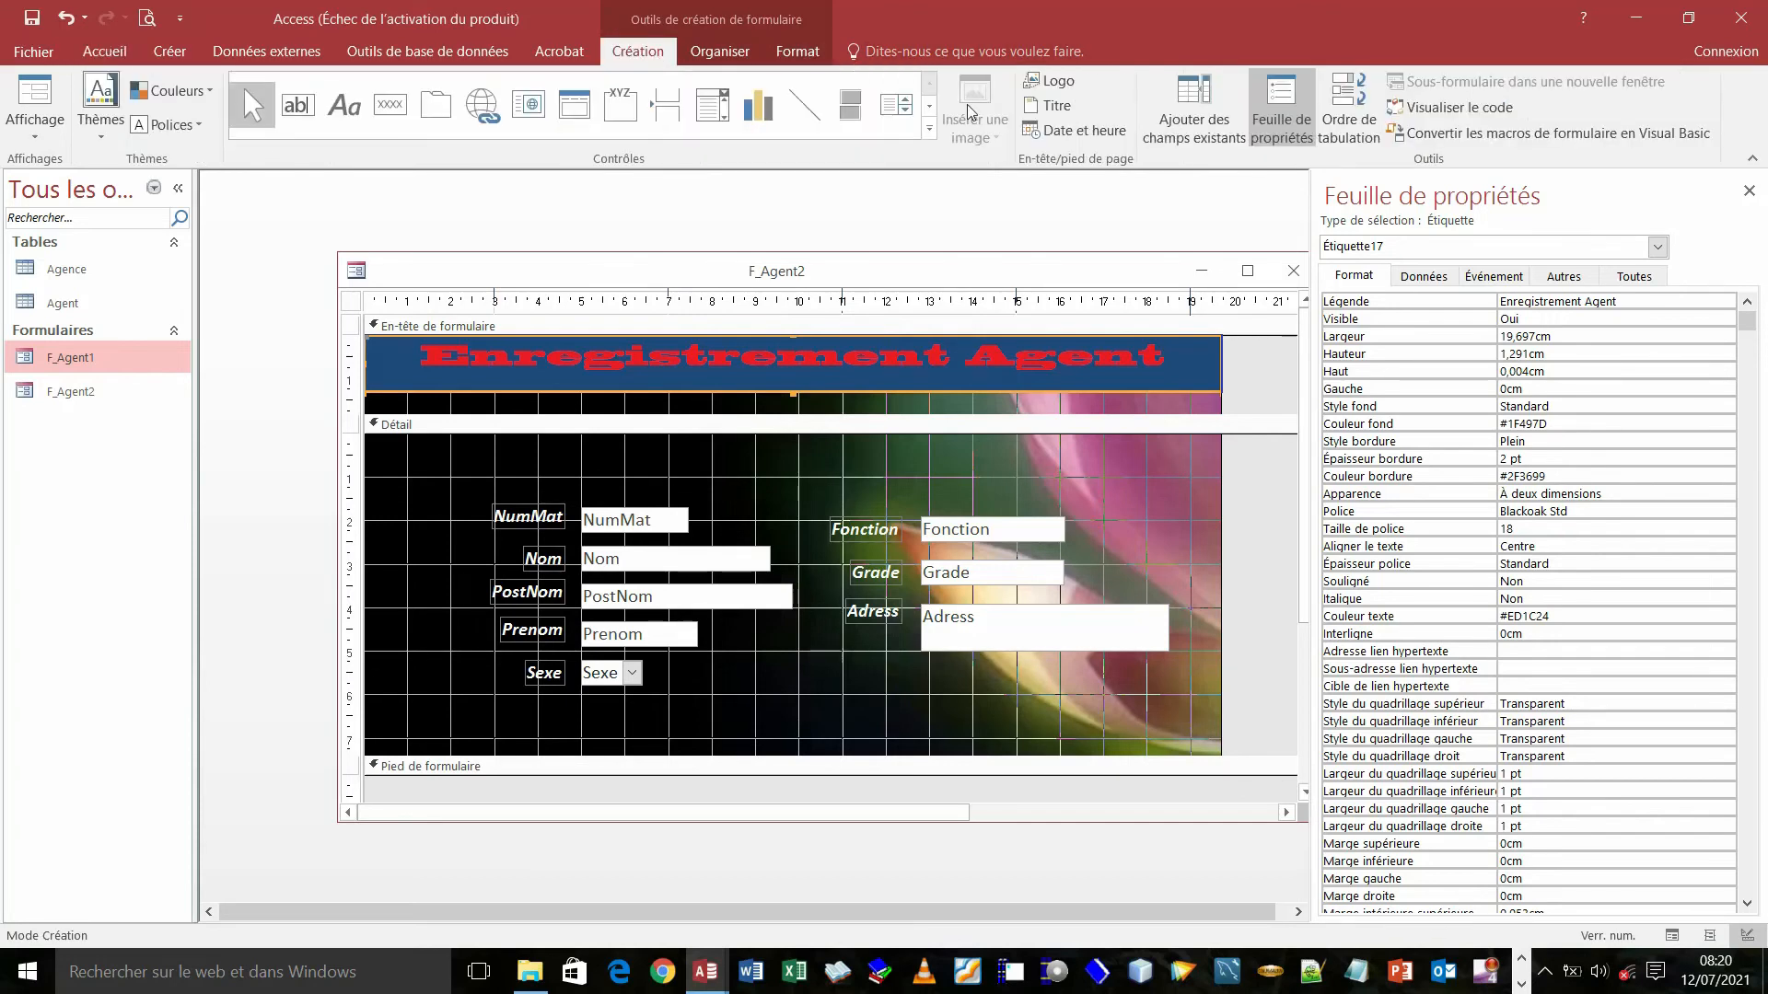
pyautogui.click(1059, 107)
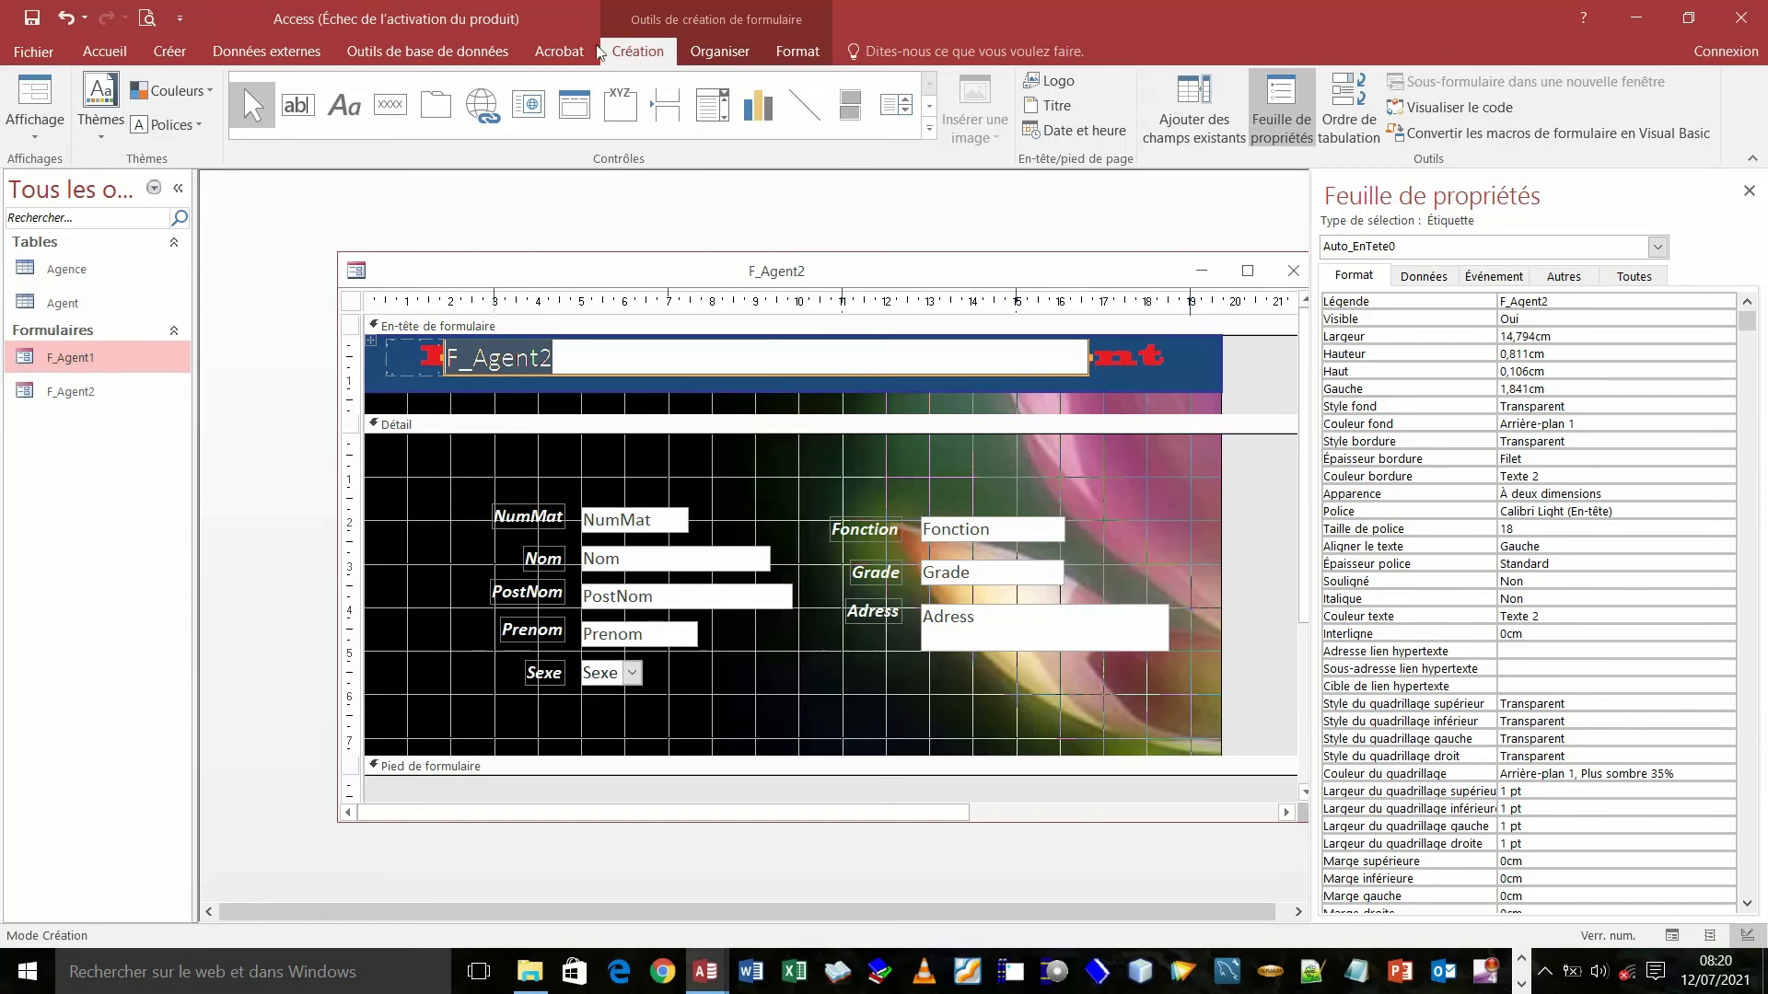
pyautogui.click(67, 17)
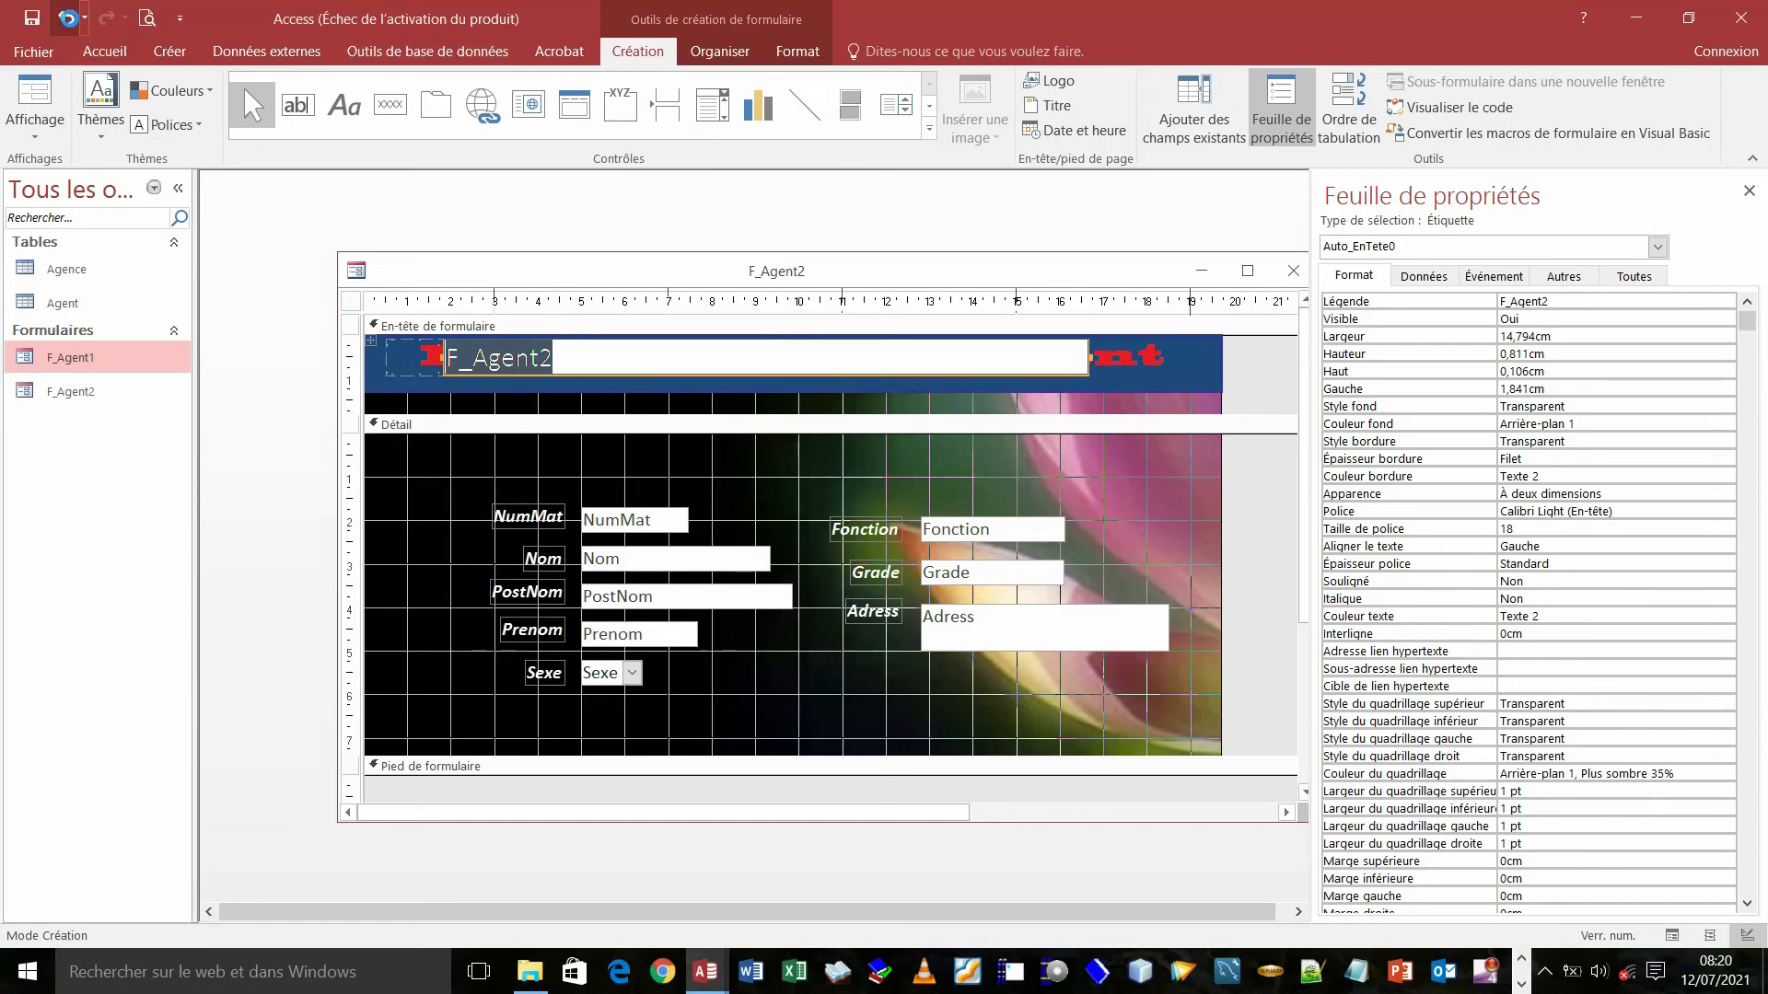
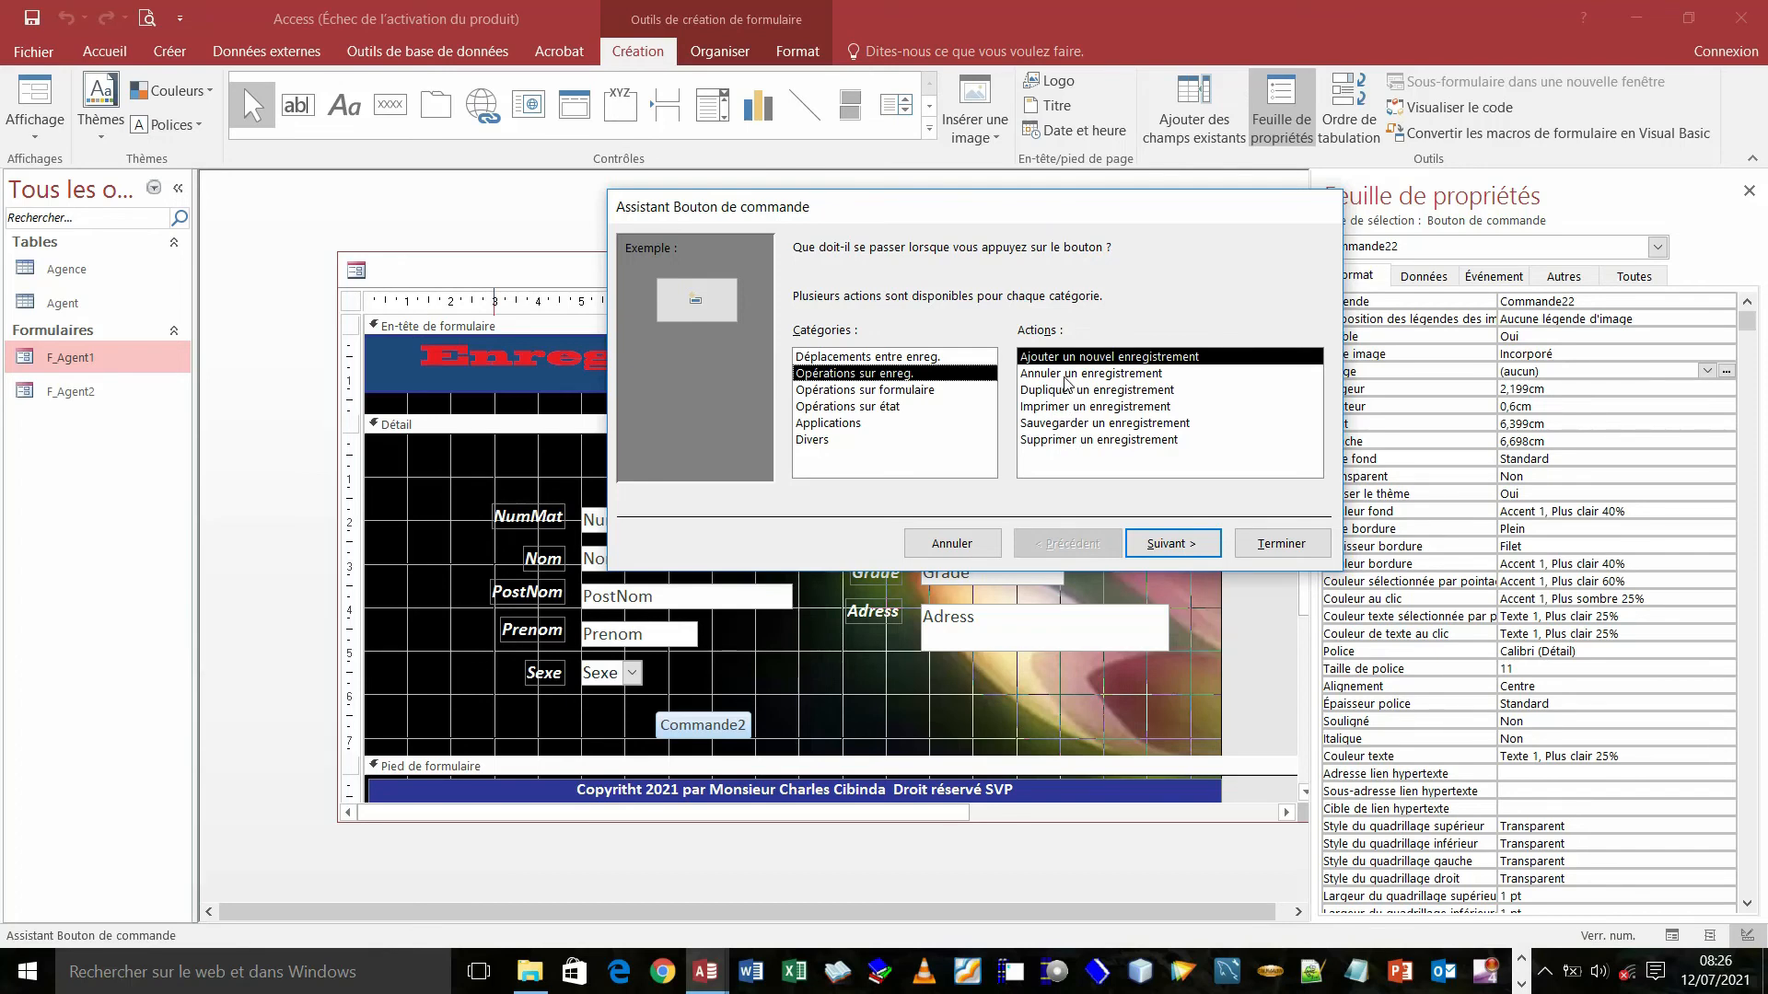
# - Make the new button Commande22 go to the previous record with the Atteindre Précédent image
pyautogui.click(873, 357)
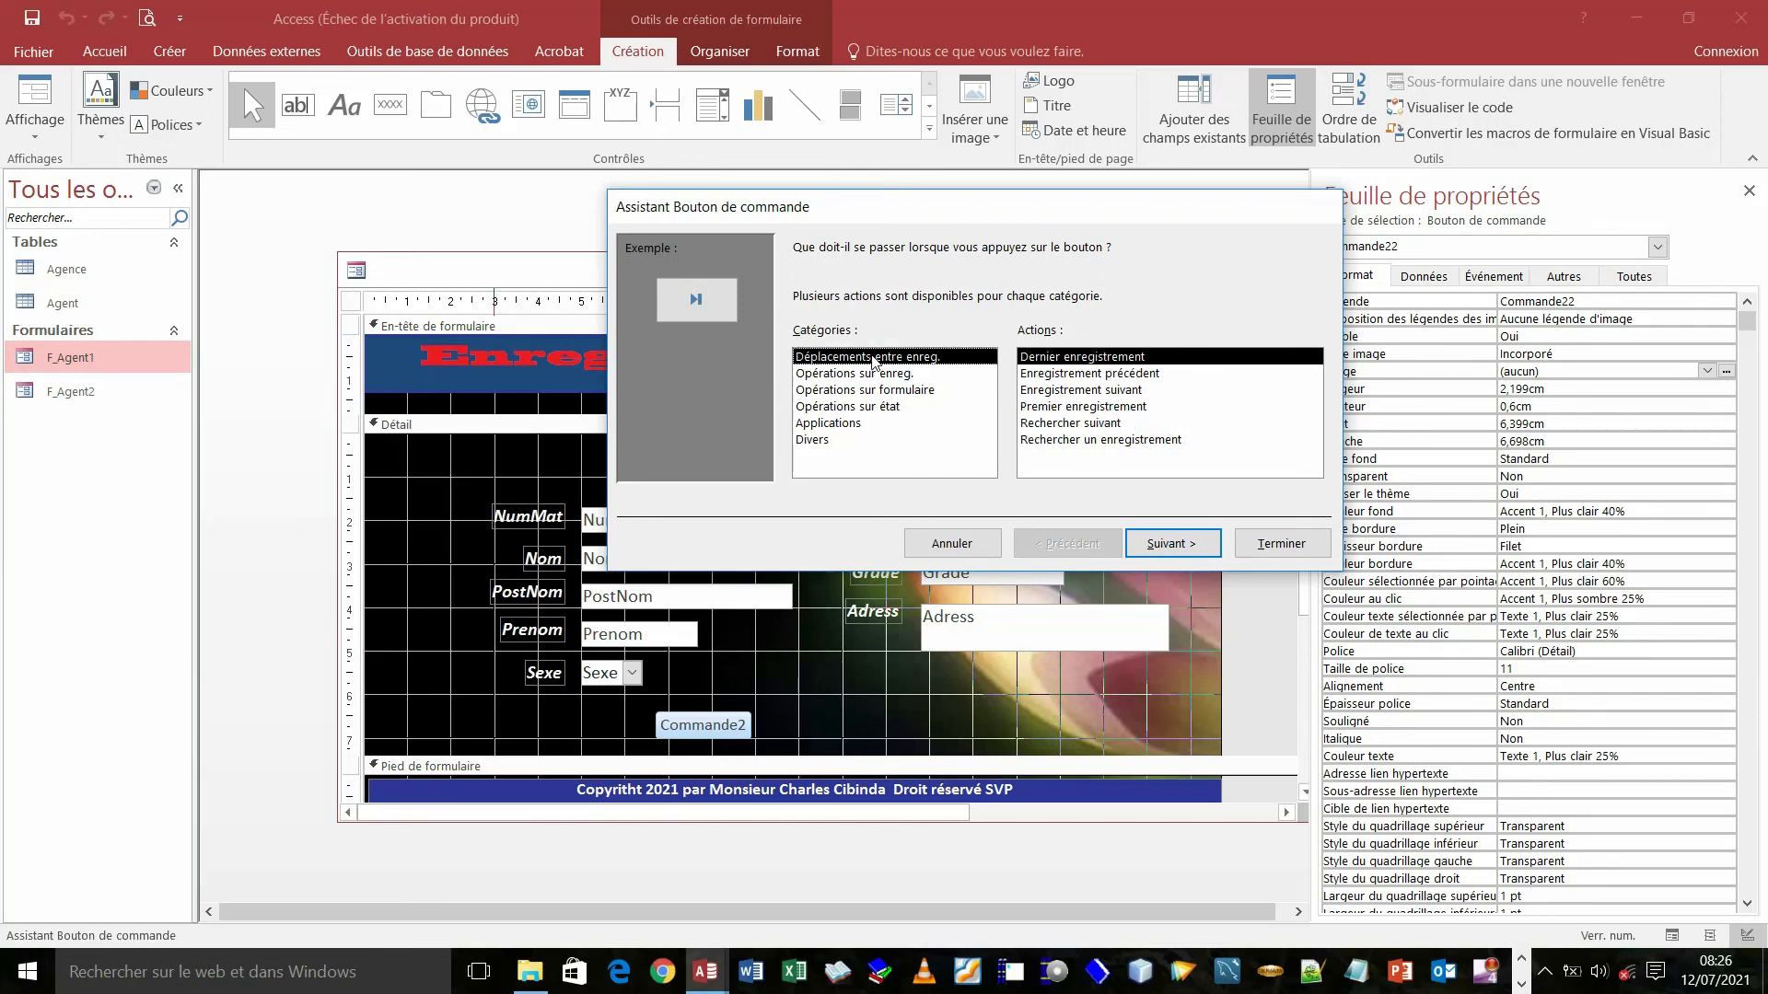
pyautogui.click(1048, 374)
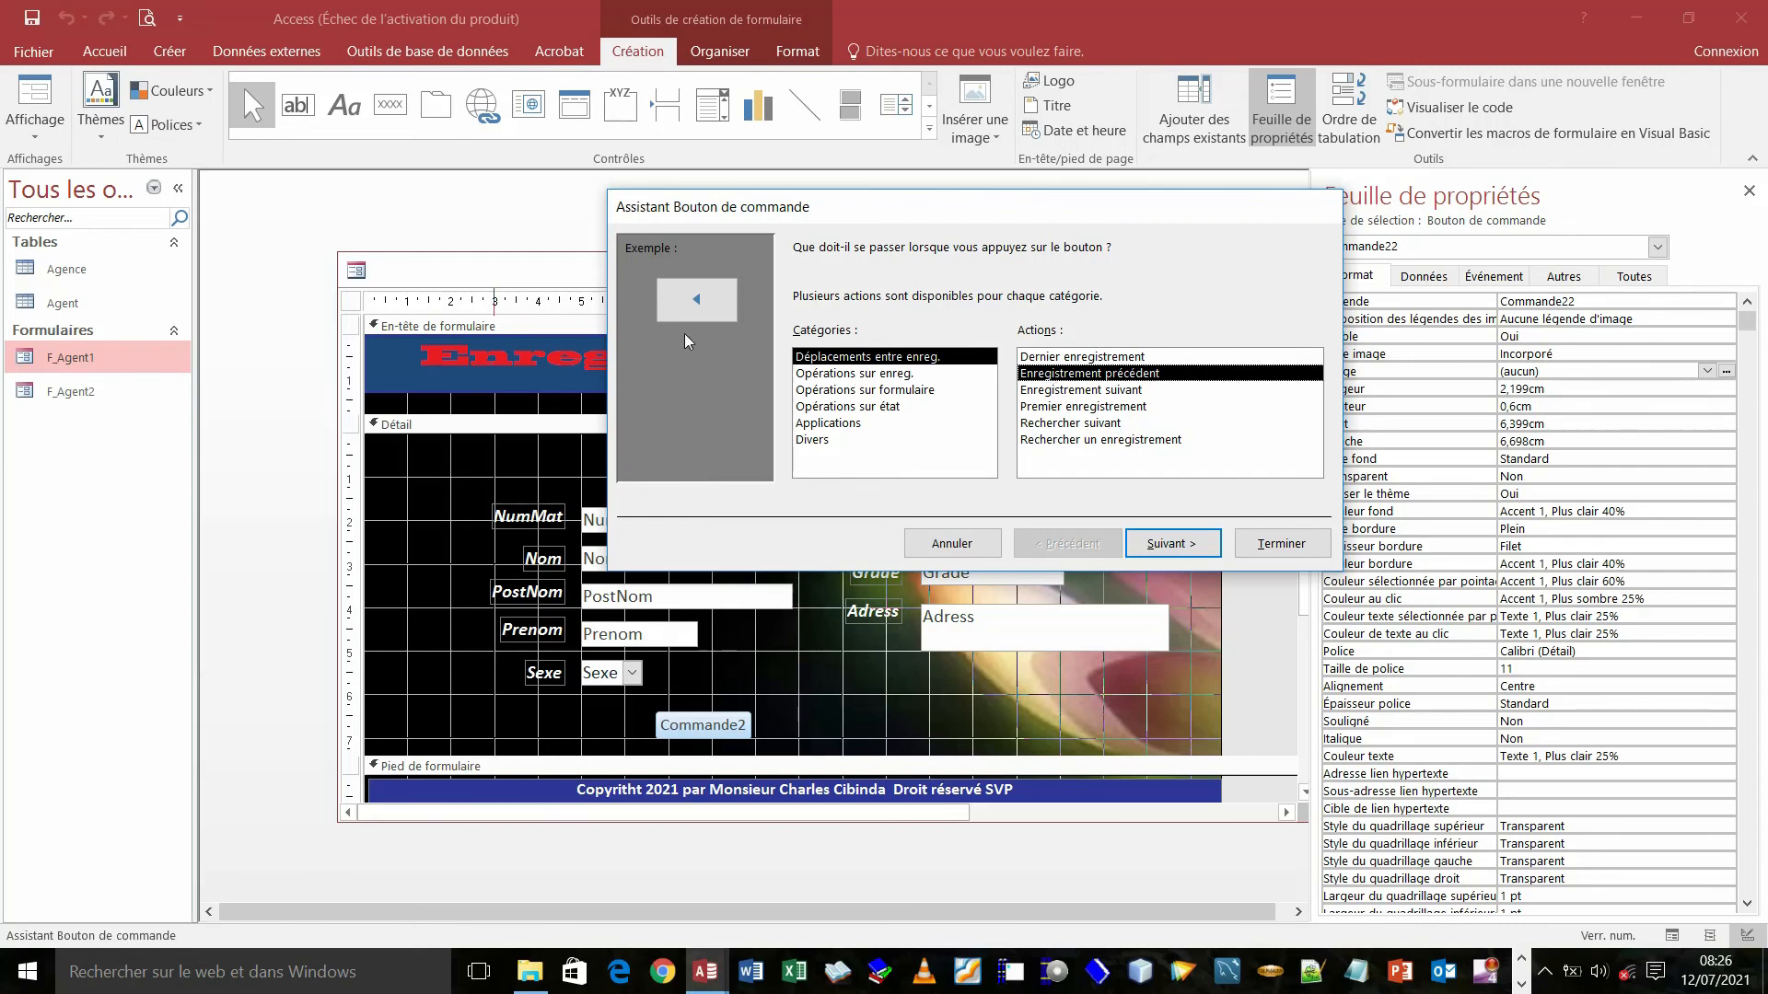
pyautogui.click(1174, 545)
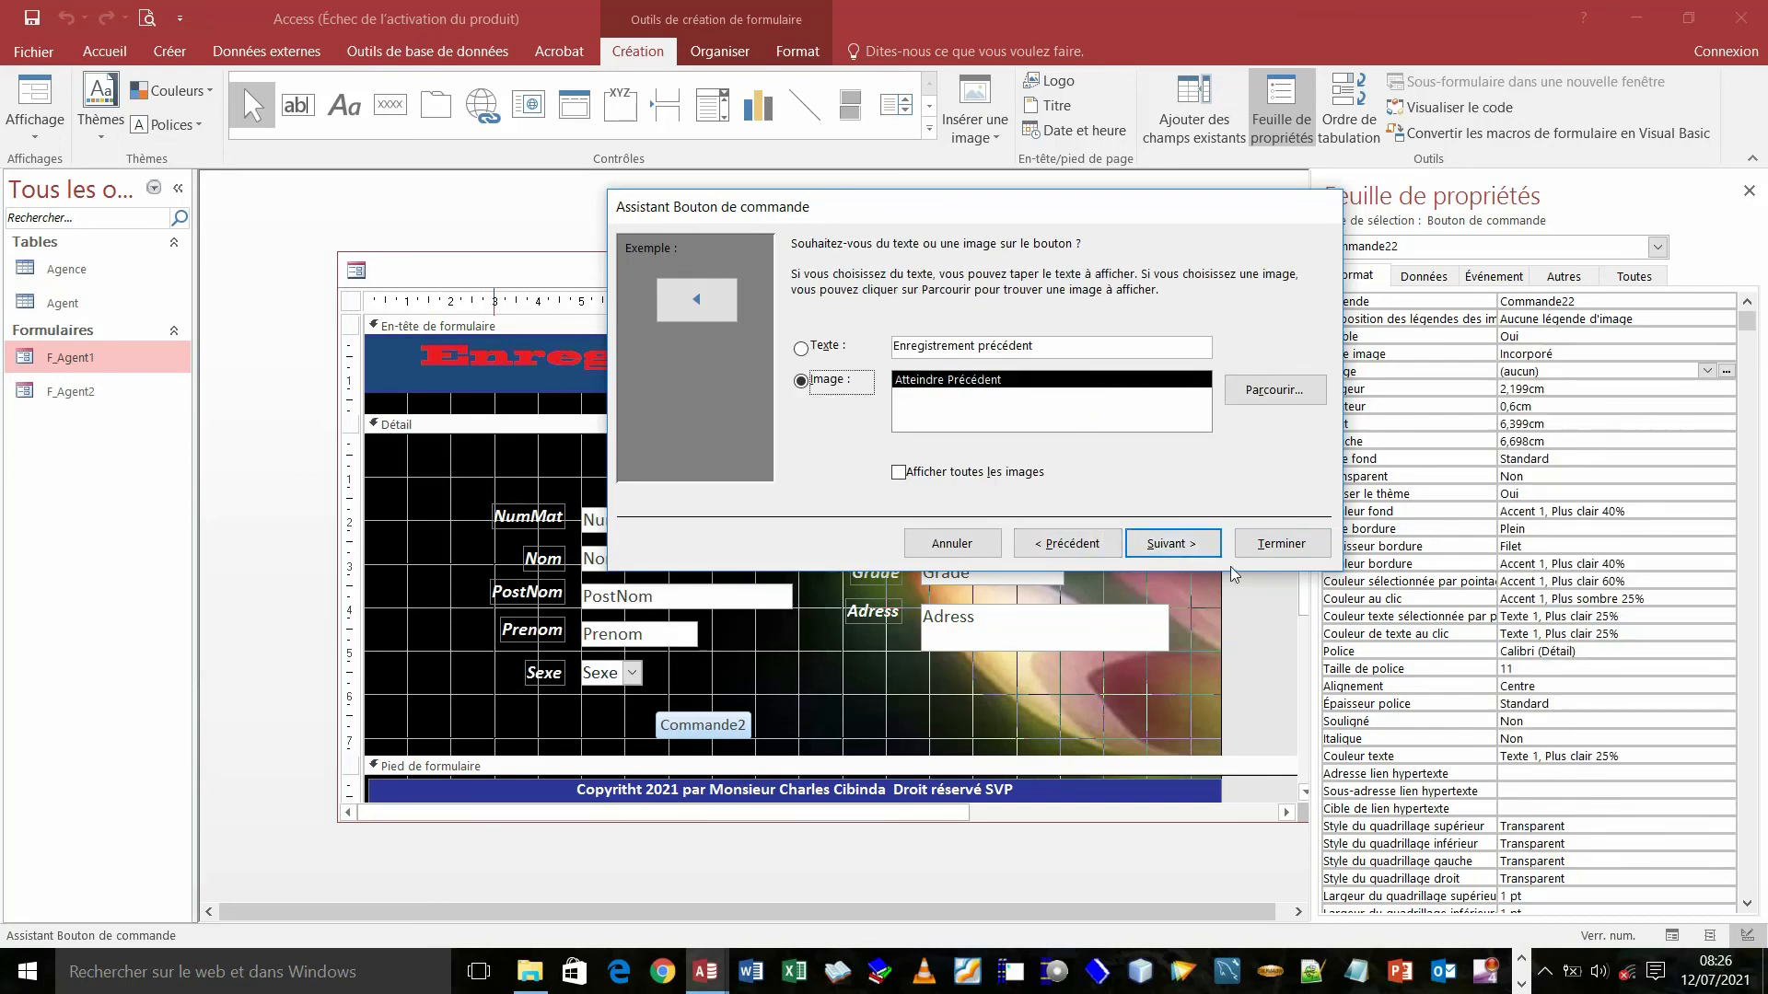
pyautogui.click(1183, 546)
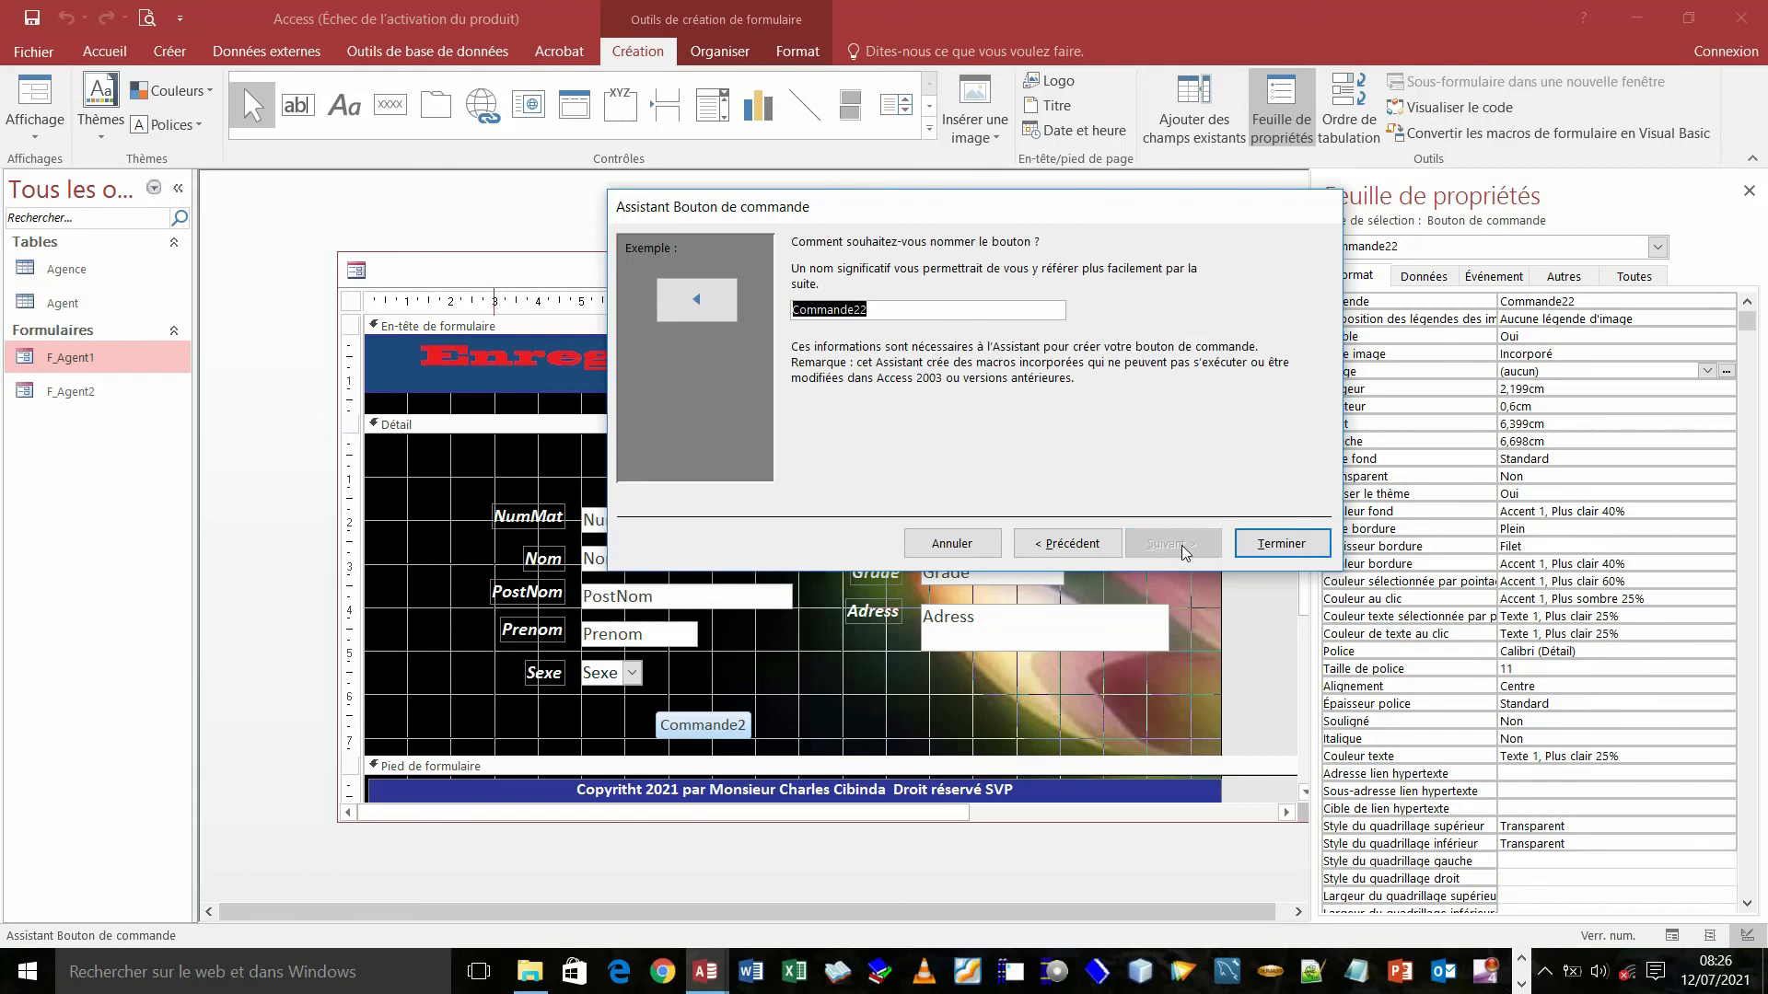
pyautogui.click(1285, 546)
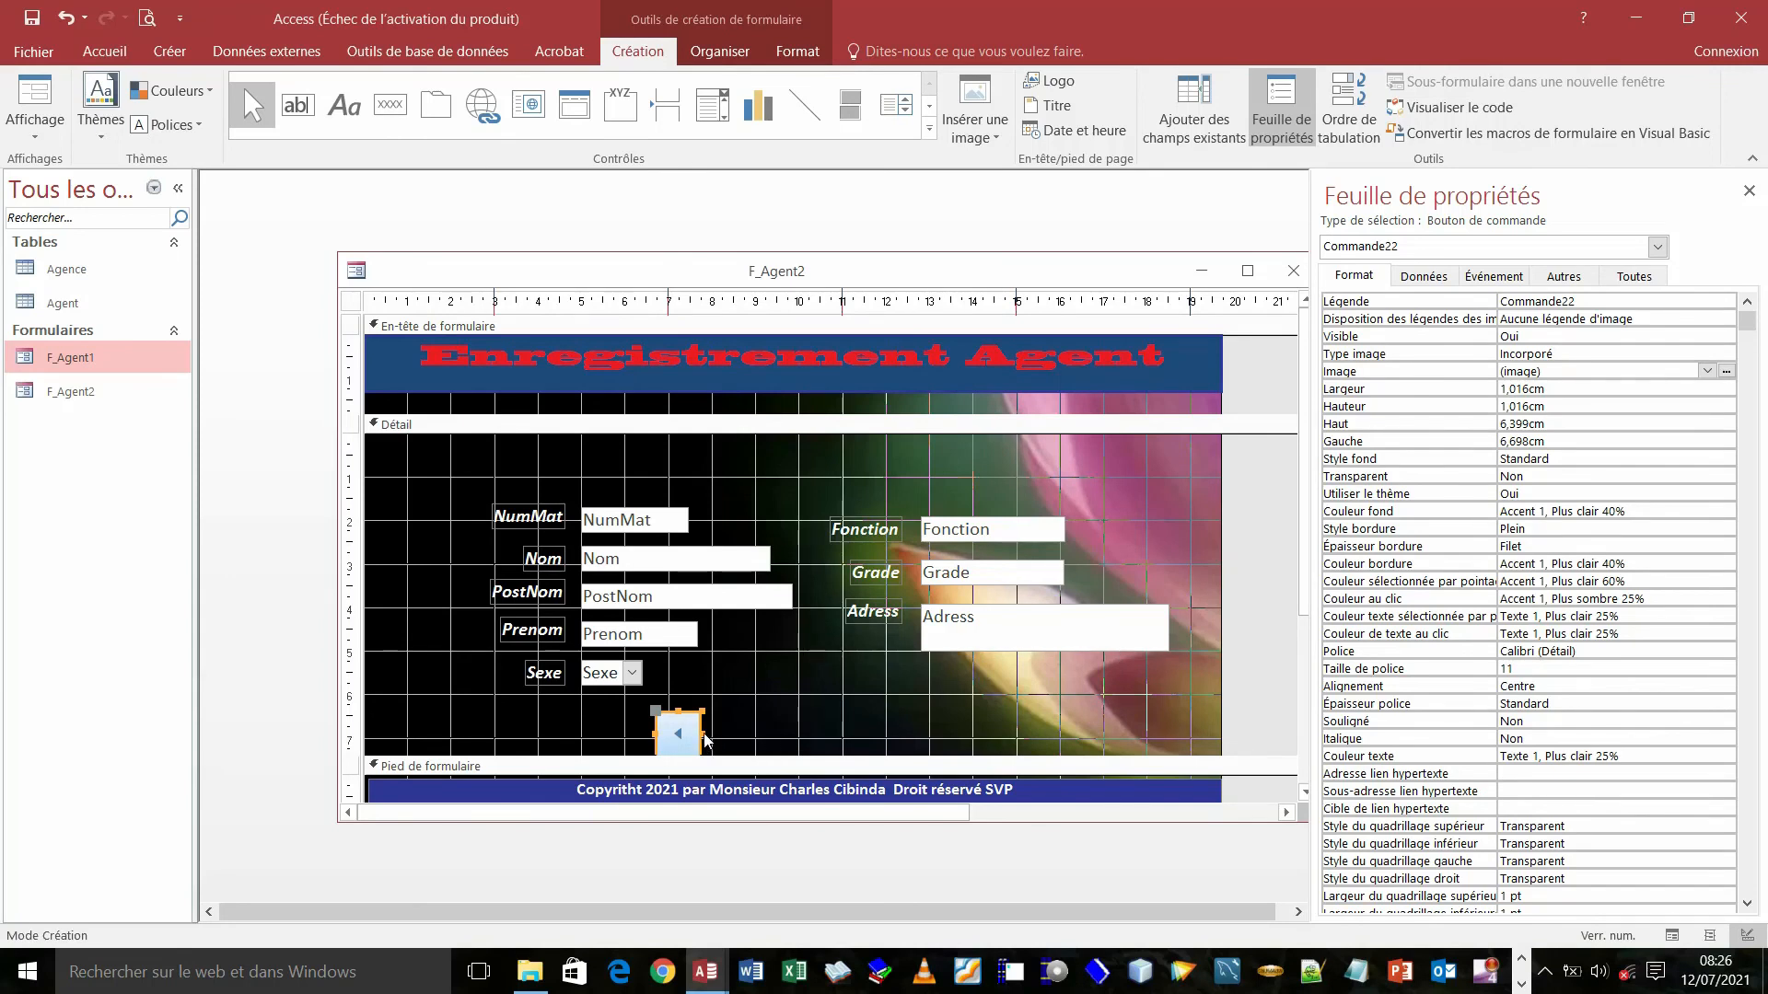
# - Shorten the previous-record button and nudge it to a top position of 6,18 cm
pyautogui.moveTo(678, 710); pyautogui.dragTo(678, 721)
pyautogui.press('Up')
pyautogui.press('Up')
pyautogui.press('Up')
pyautogui.press('Up')
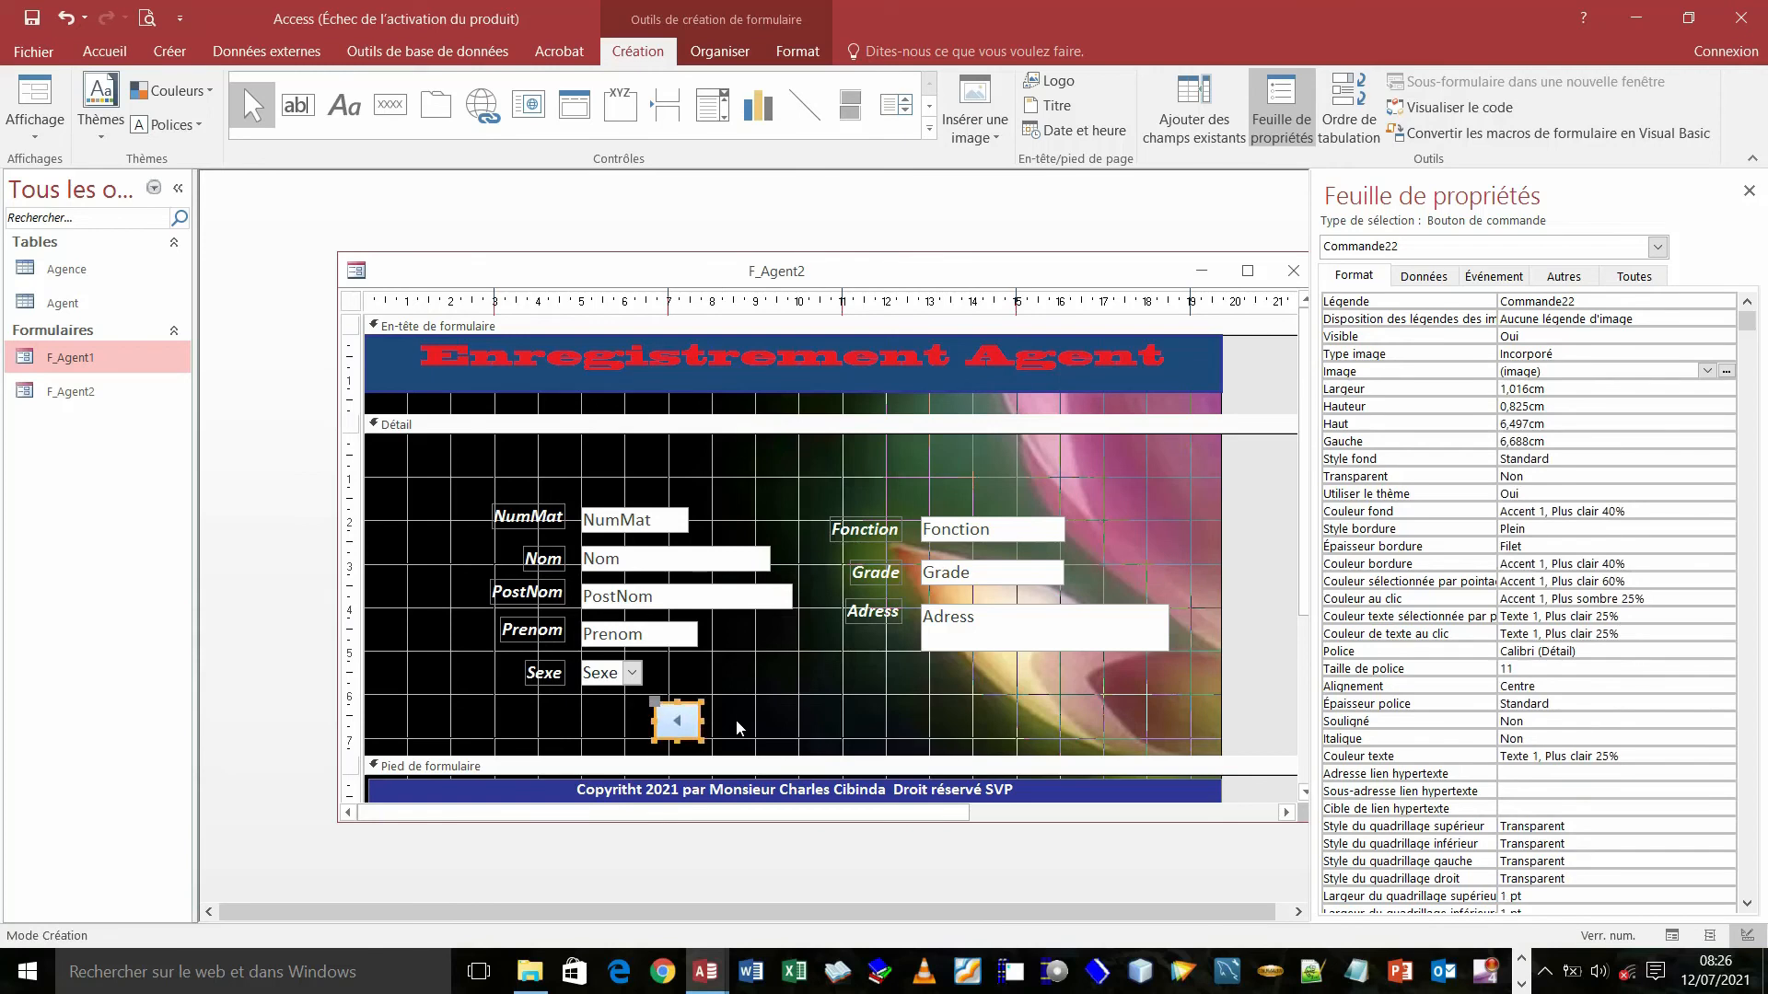
pyautogui.press('Down')
pyautogui.press('Down')
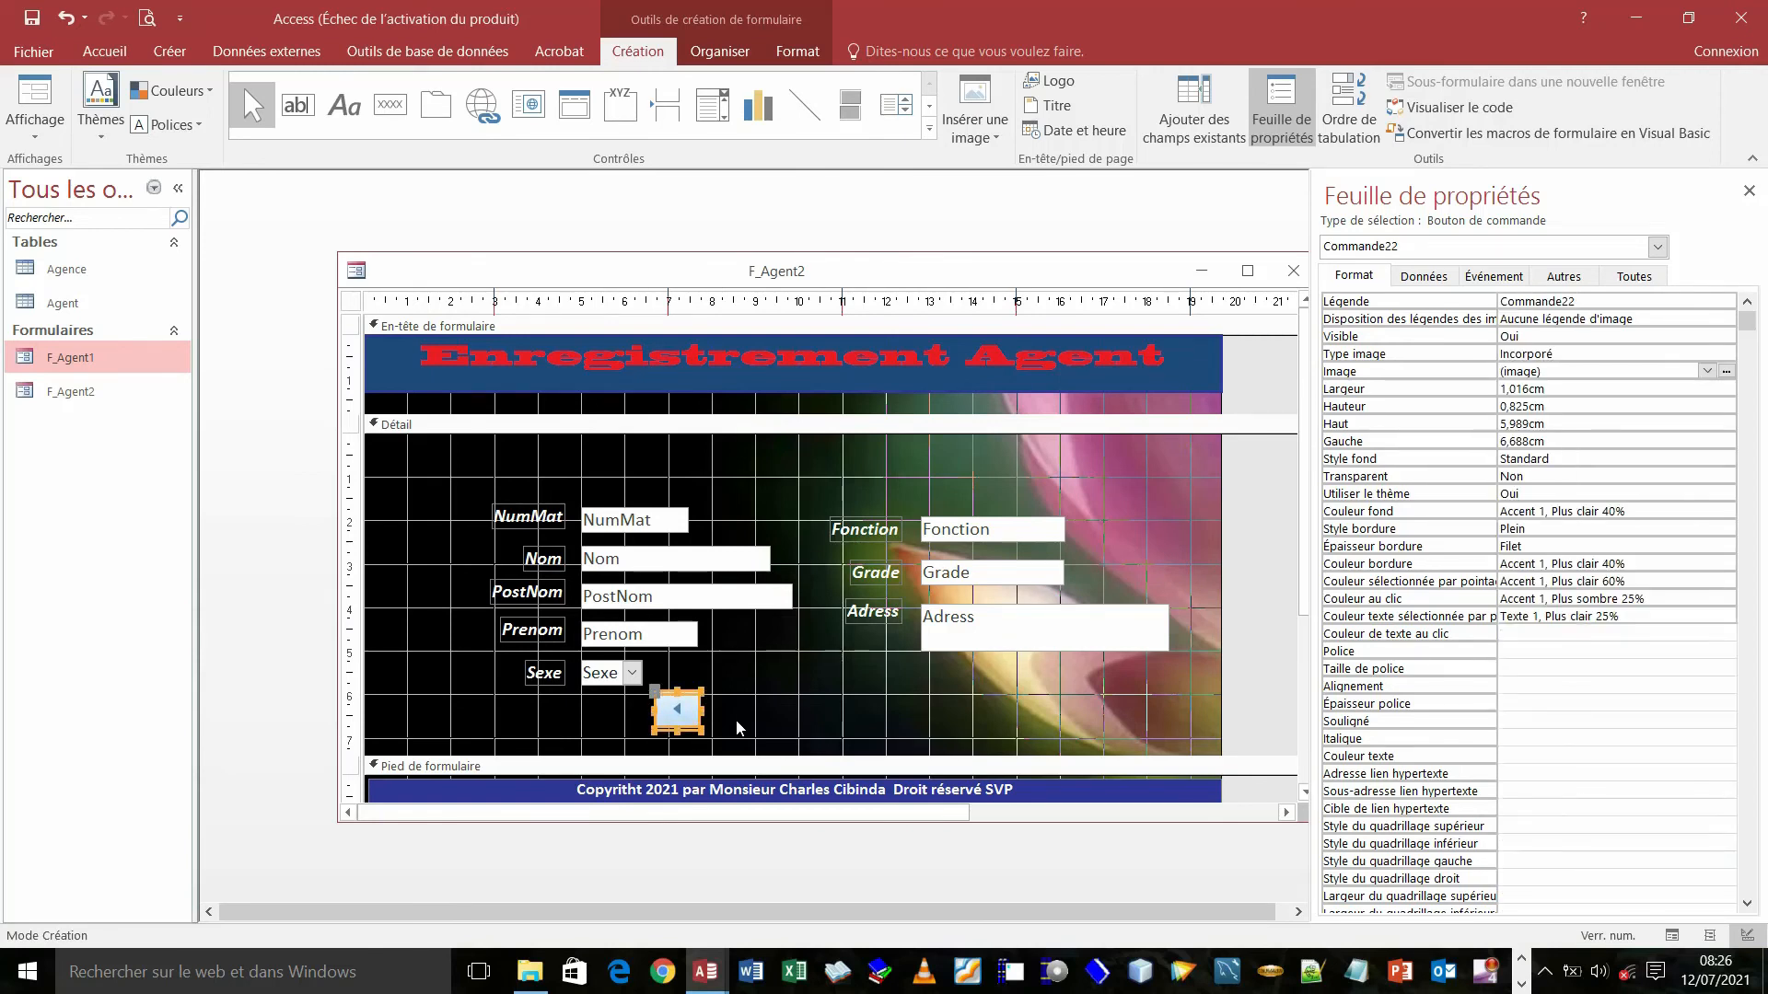
pyautogui.press('Down')
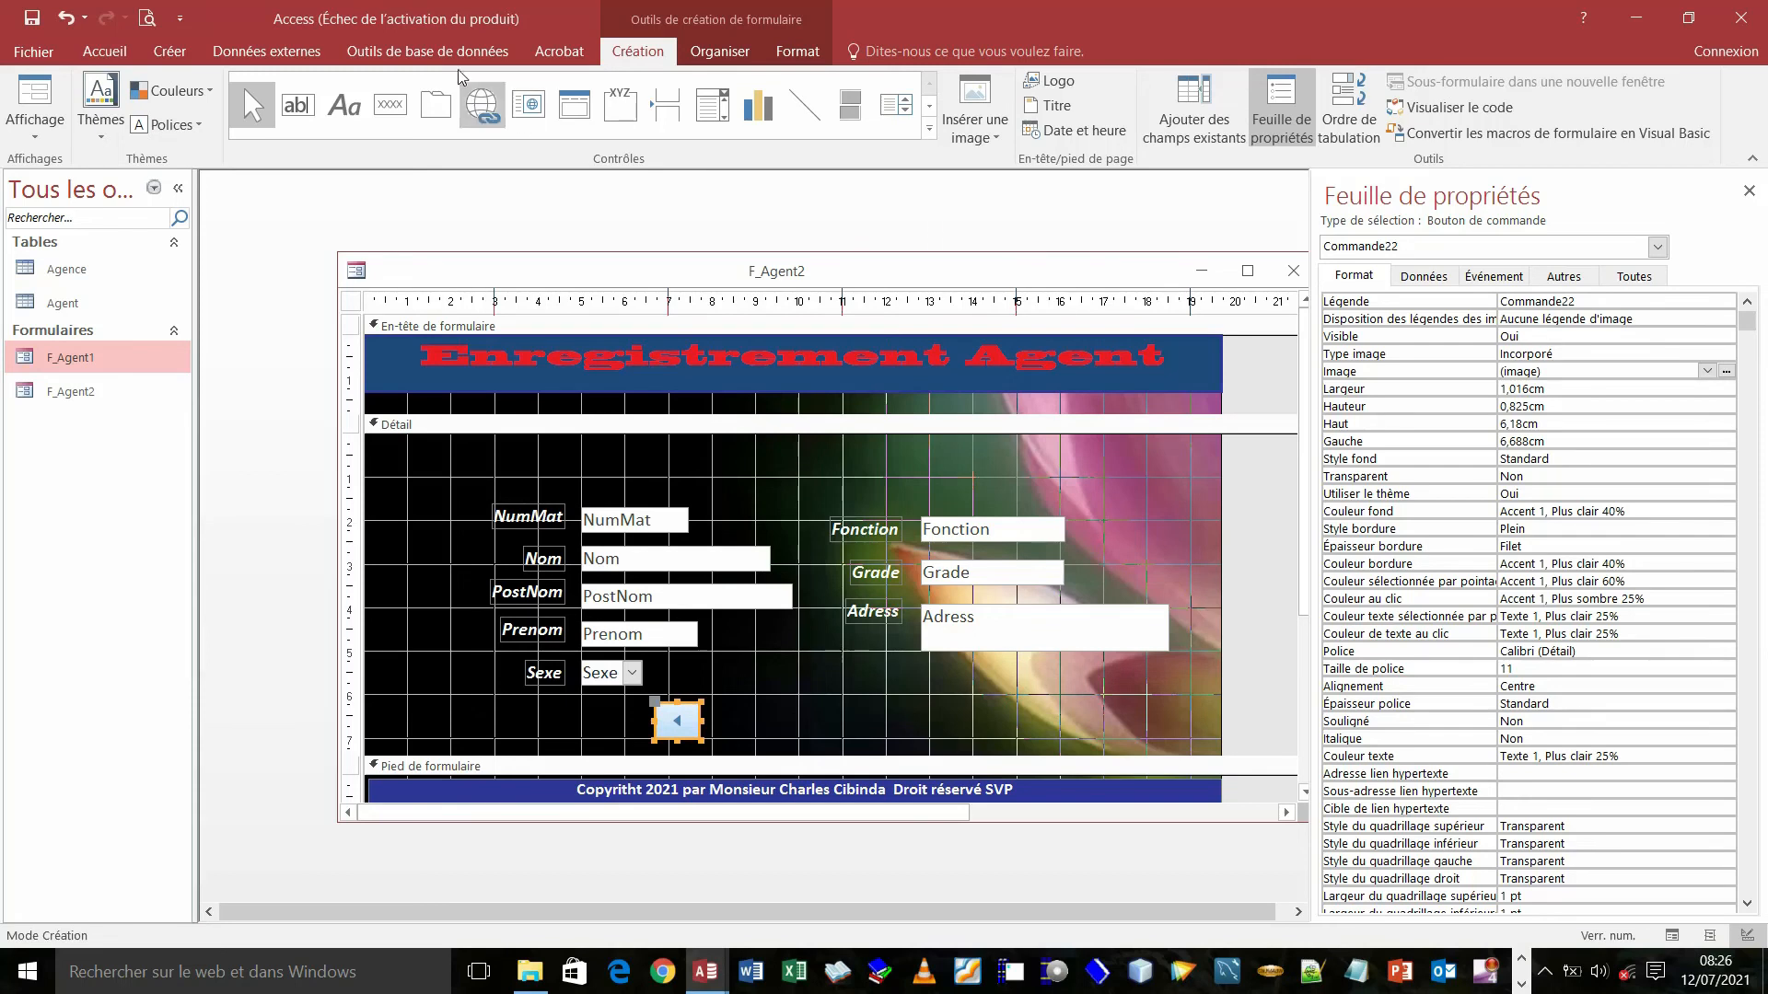
pyautogui.click(398, 104)
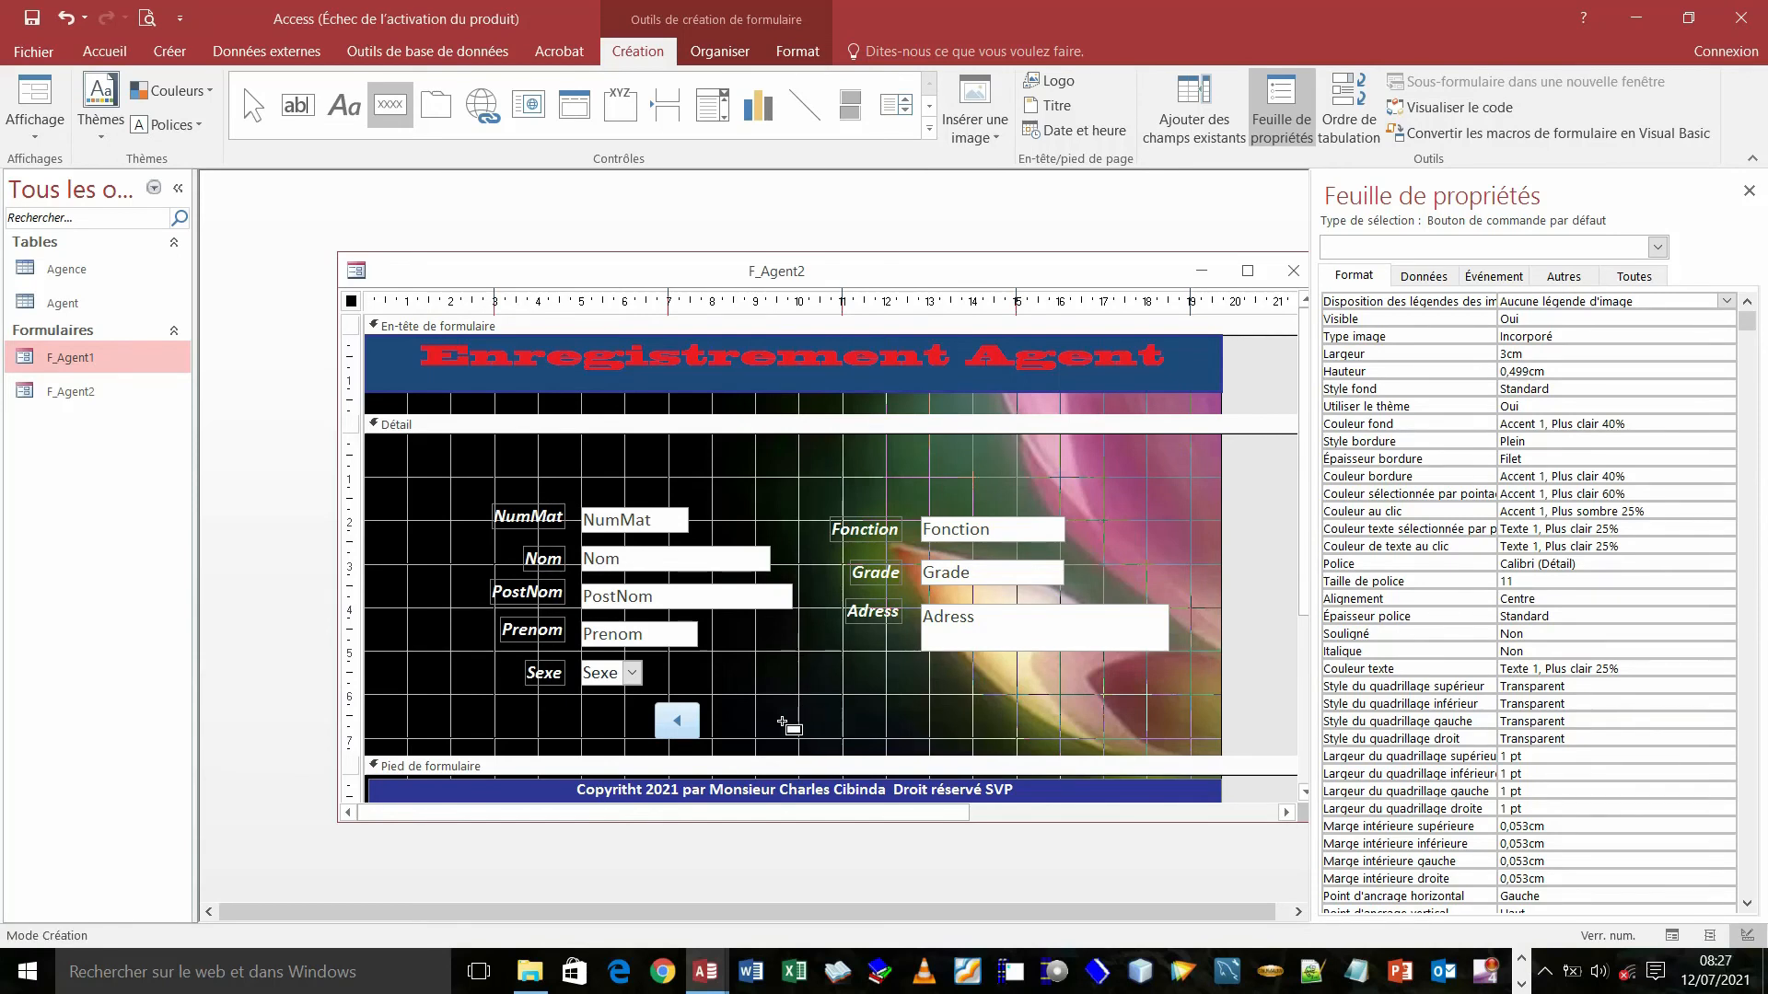
# - Draw Commande23 beside it as a next-record button with the Atteindre Suivant image
pyautogui.moveTo(738, 714); pyautogui.dragTo(785, 741)
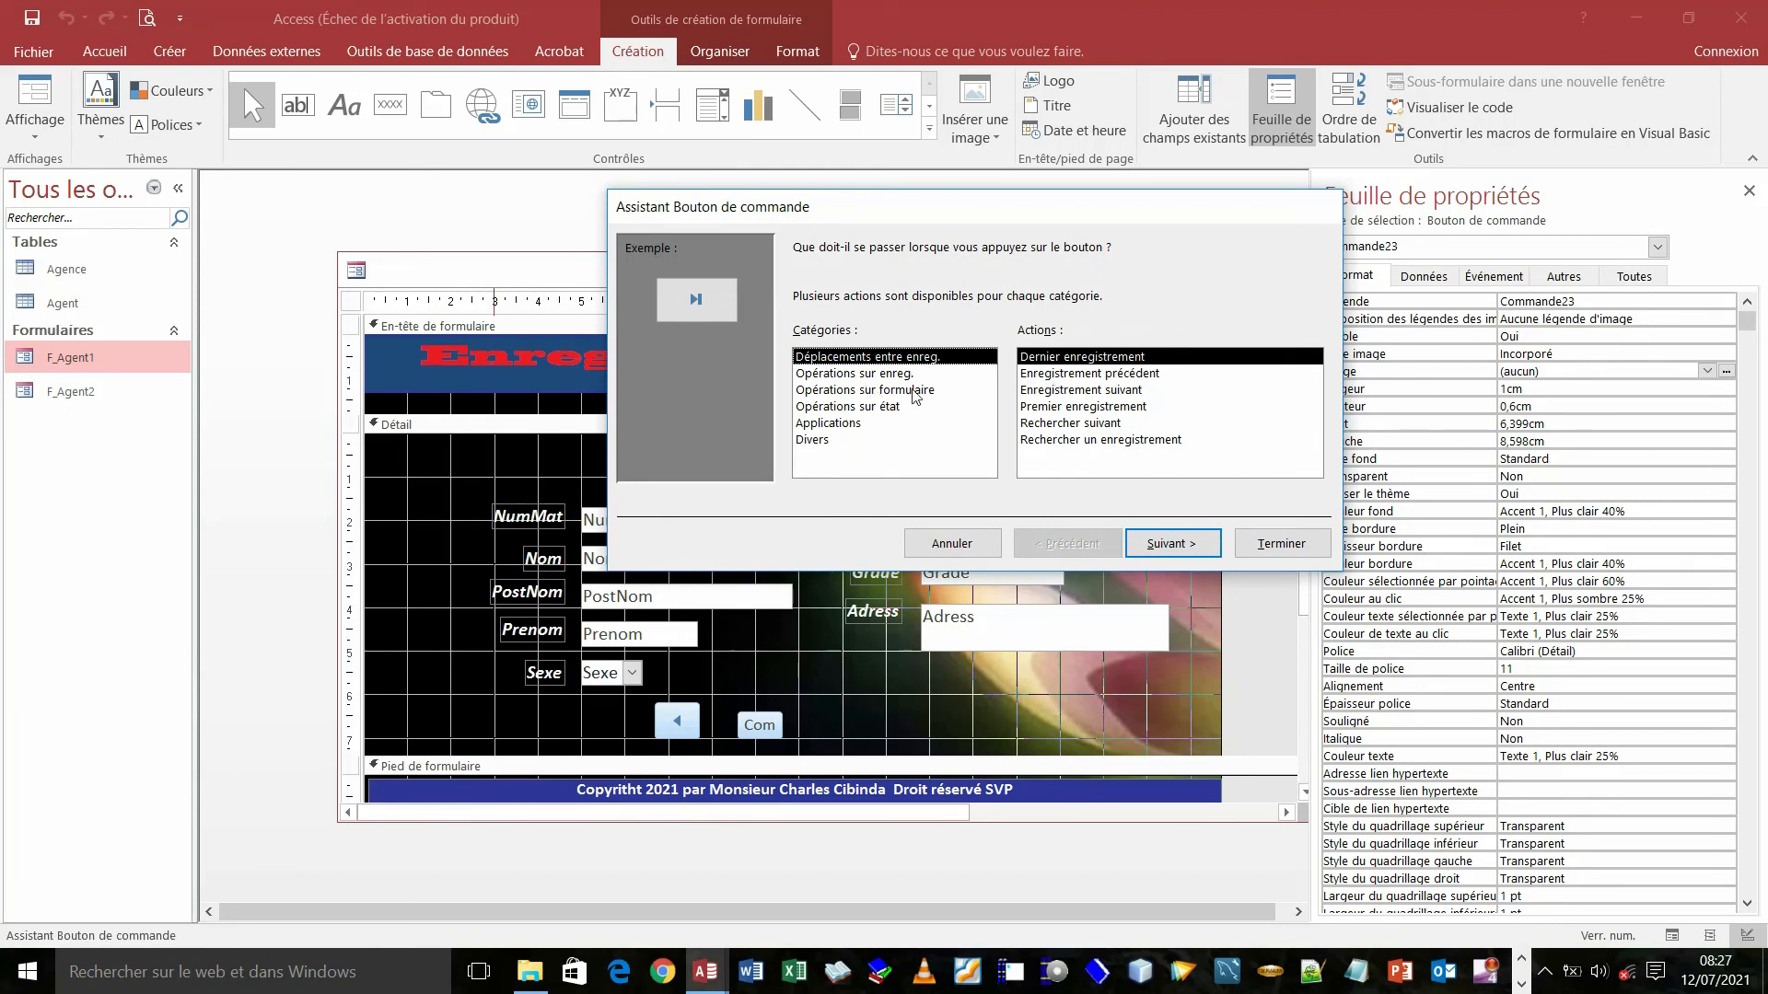
pyautogui.click(1094, 391)
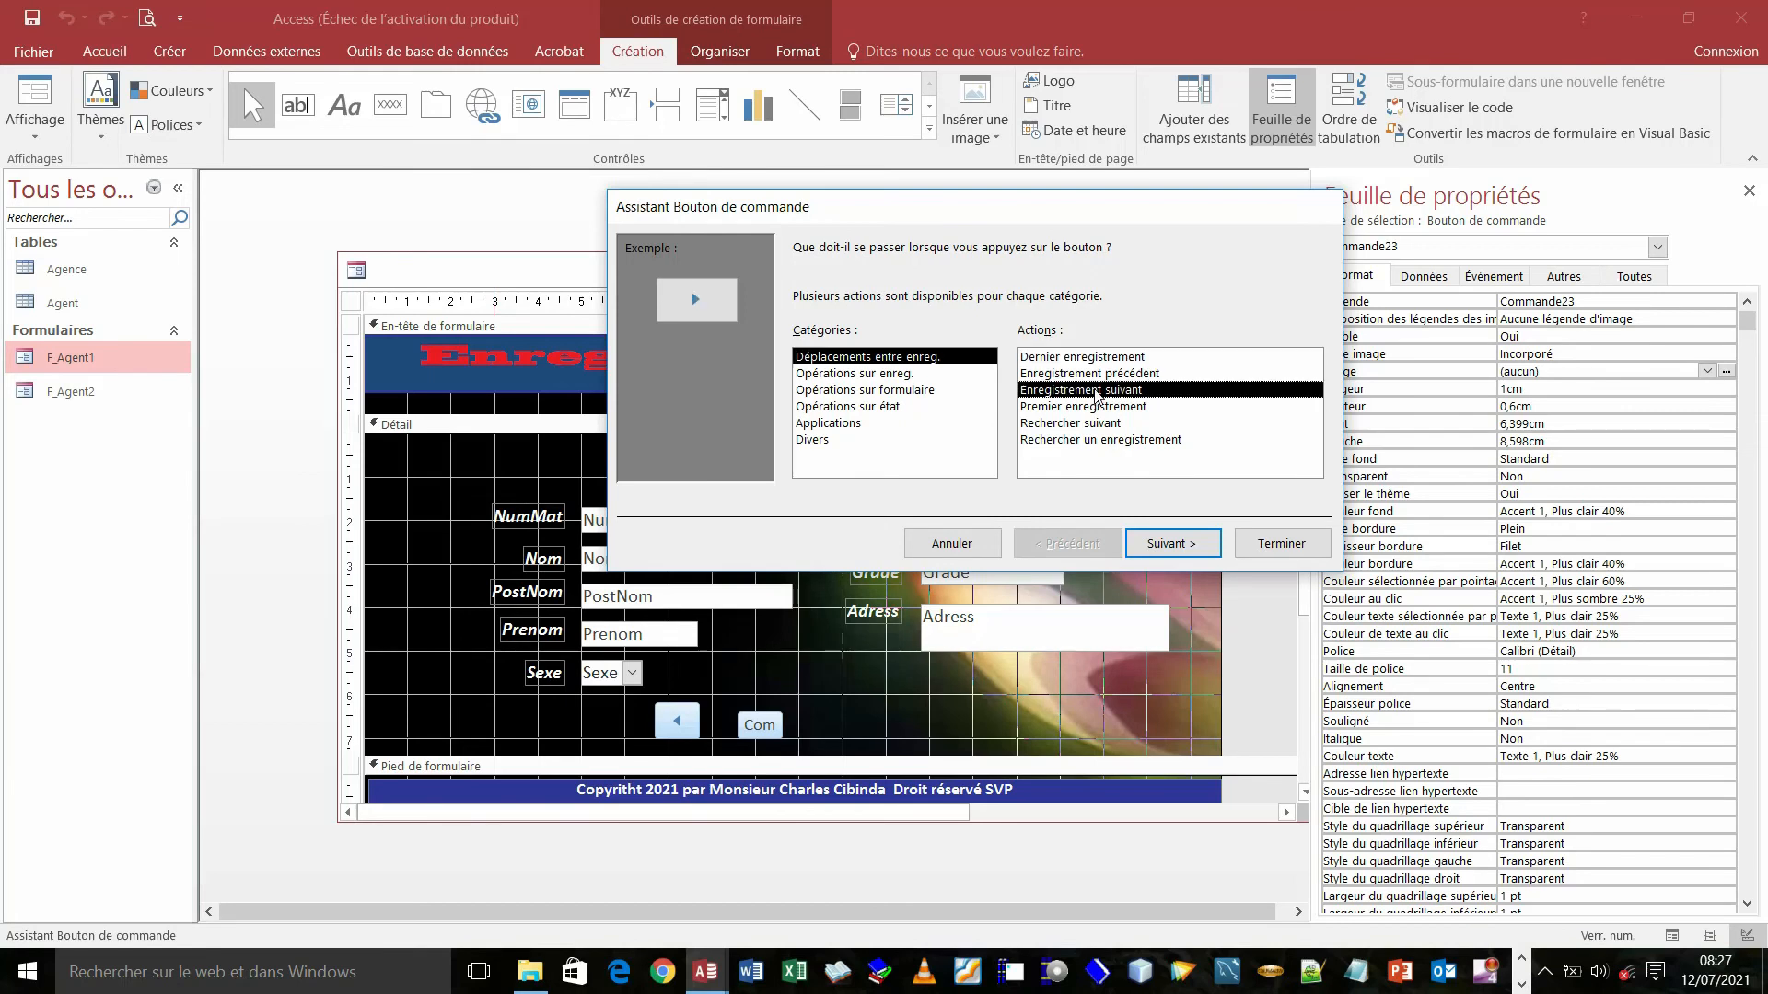
pyautogui.click(1163, 545)
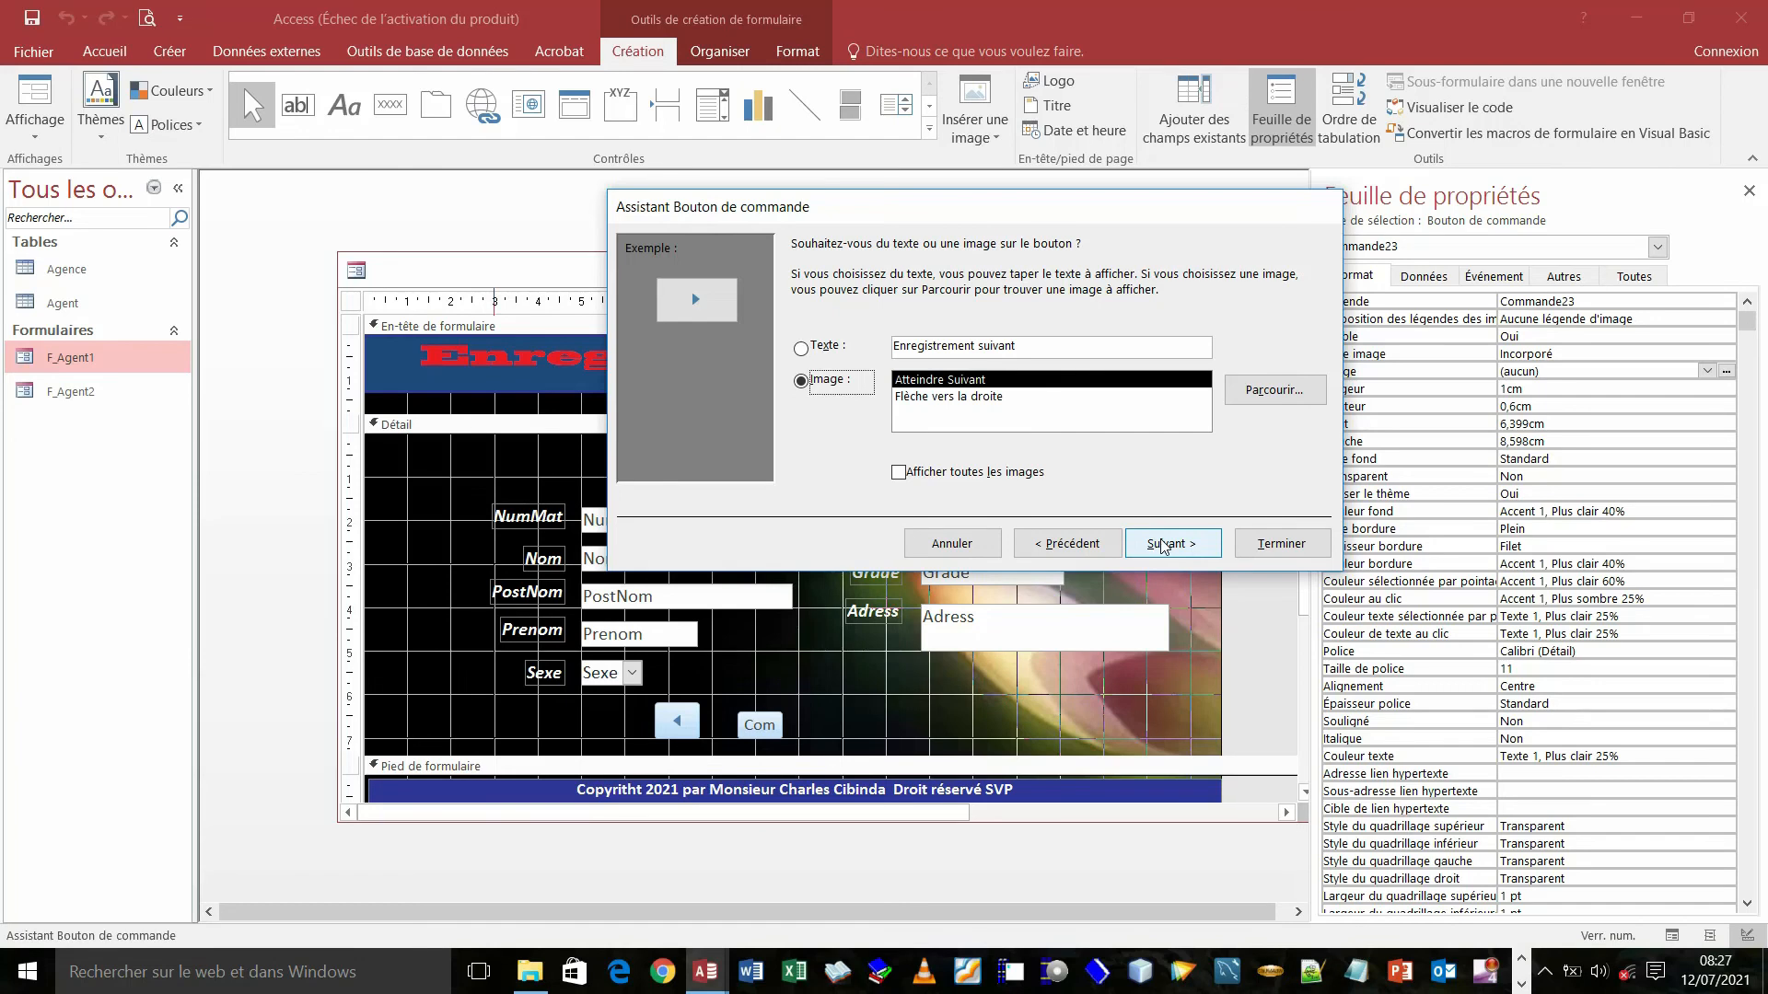
pyautogui.click(1163, 545)
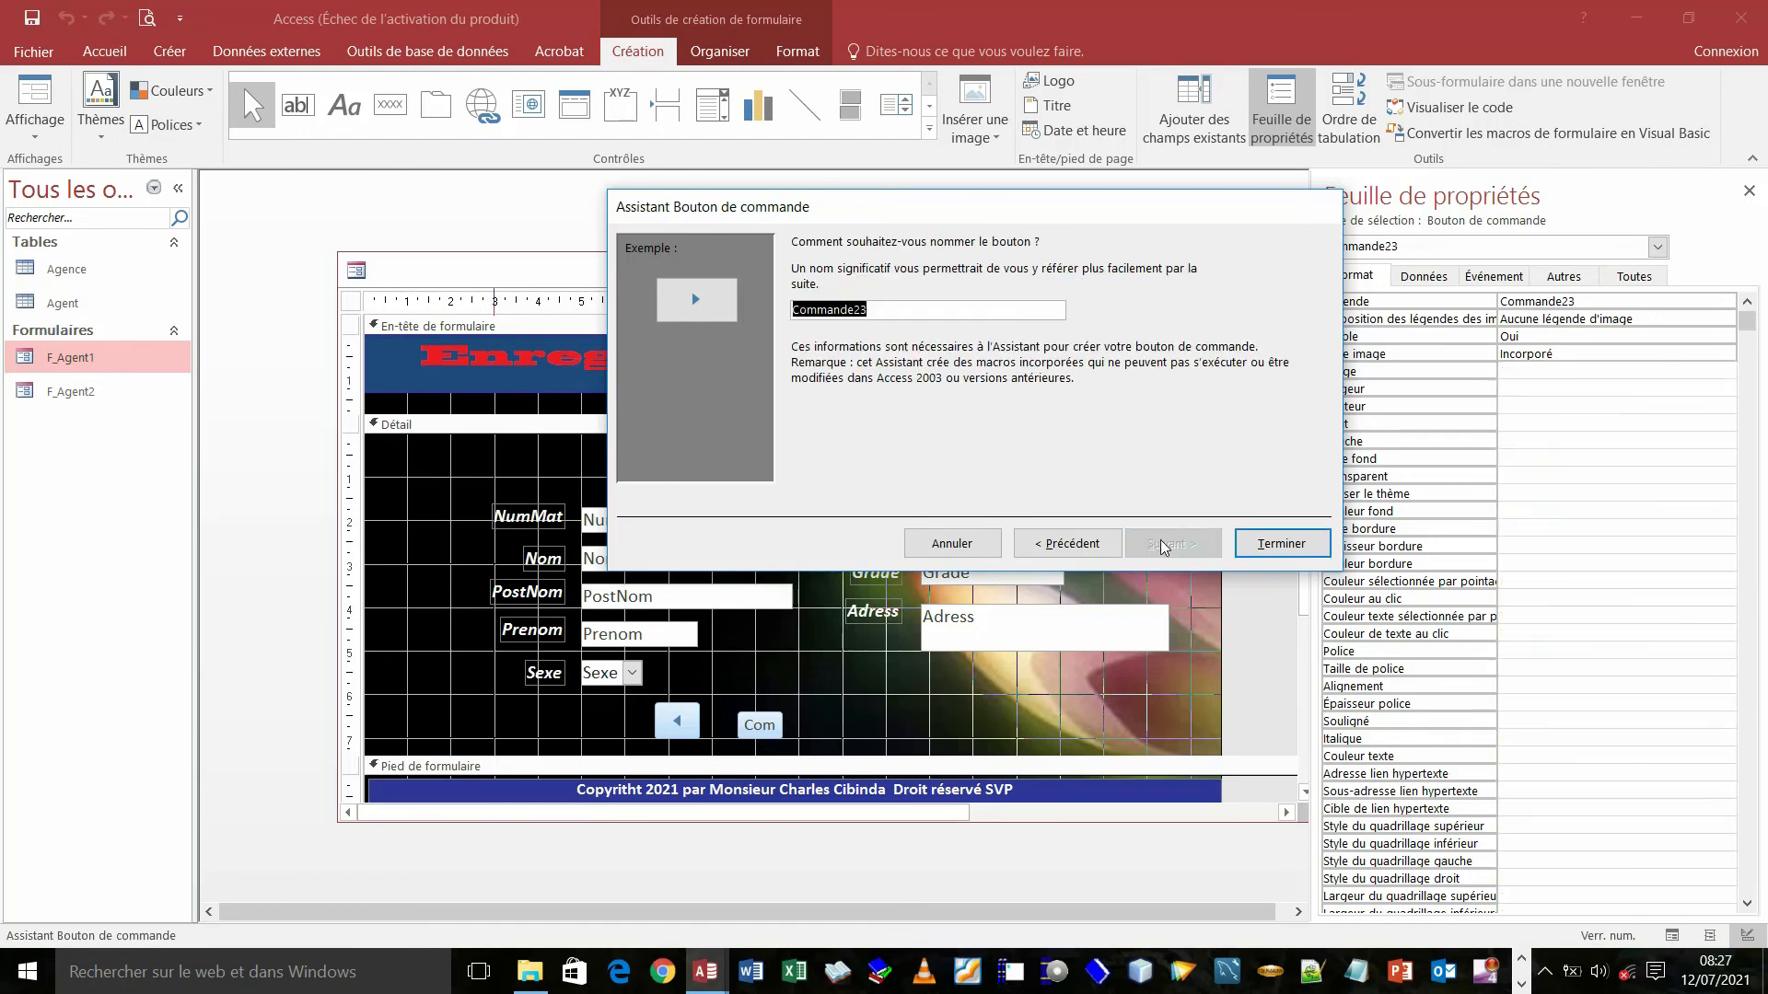
pyautogui.click(1289, 552)
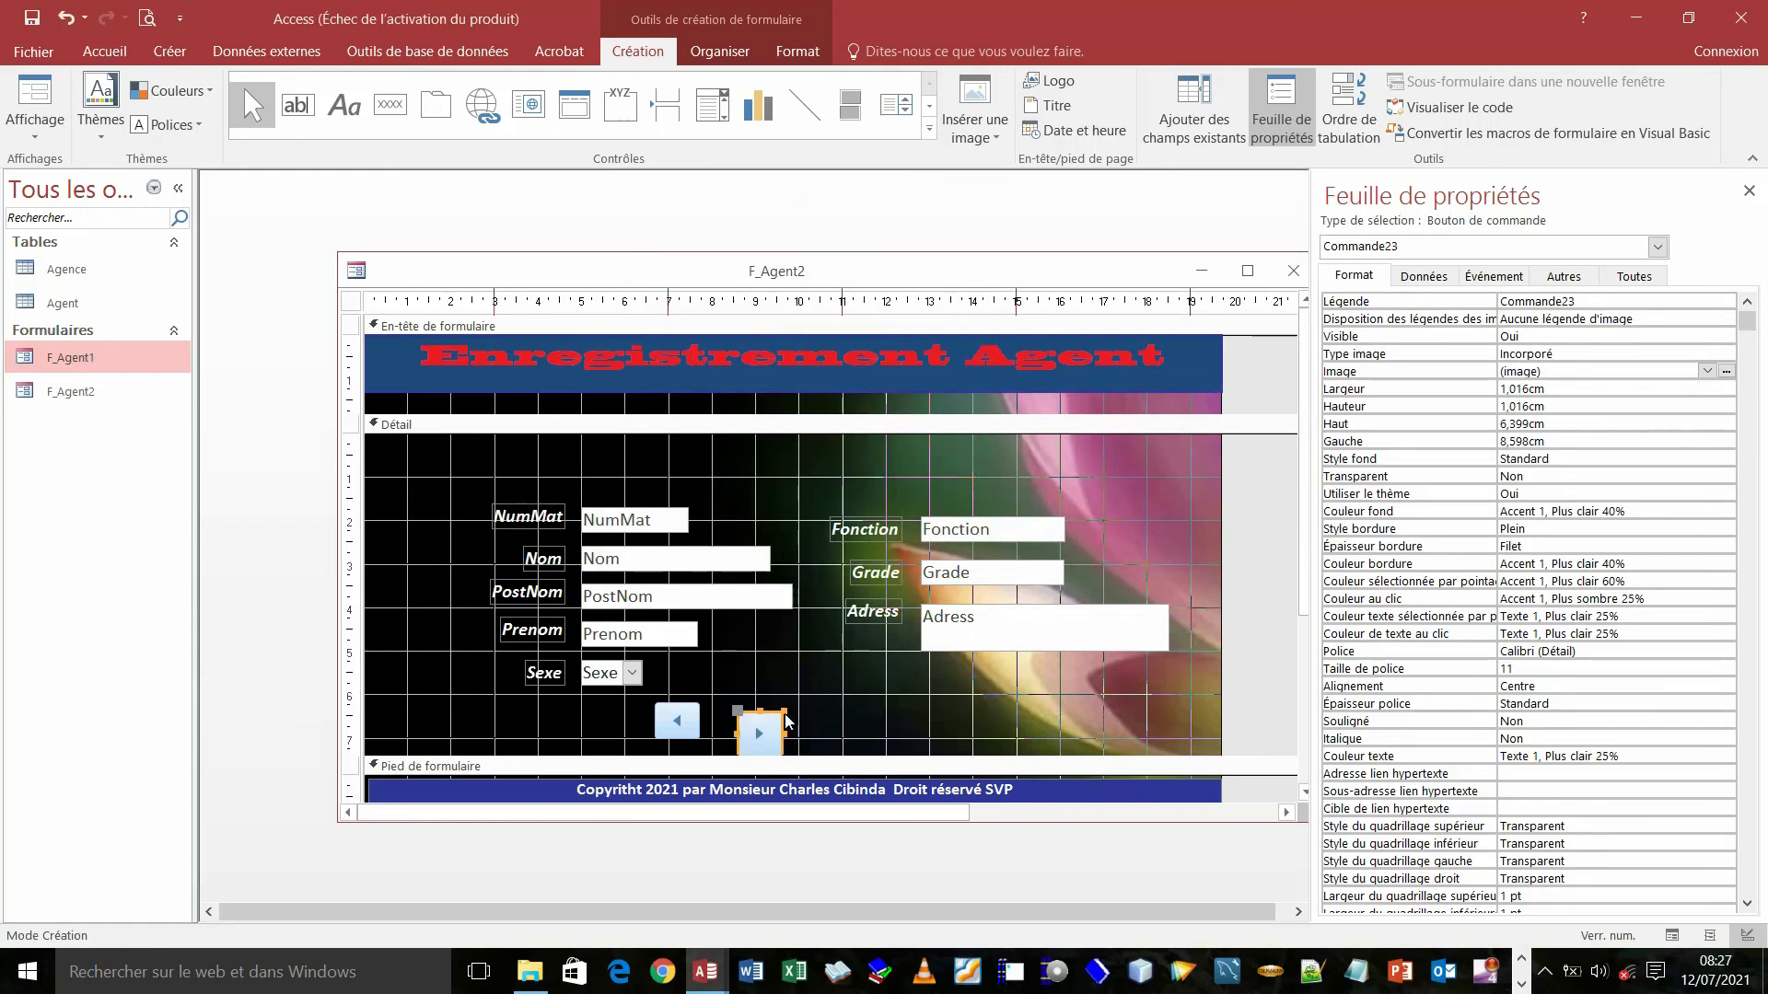
# - Move Commande23 right, shrink it to 0,91 × 0,72 cm and raise it to top 6,095 cm
pyautogui.moveTo(783, 715); pyautogui.dragTo(842, 709)
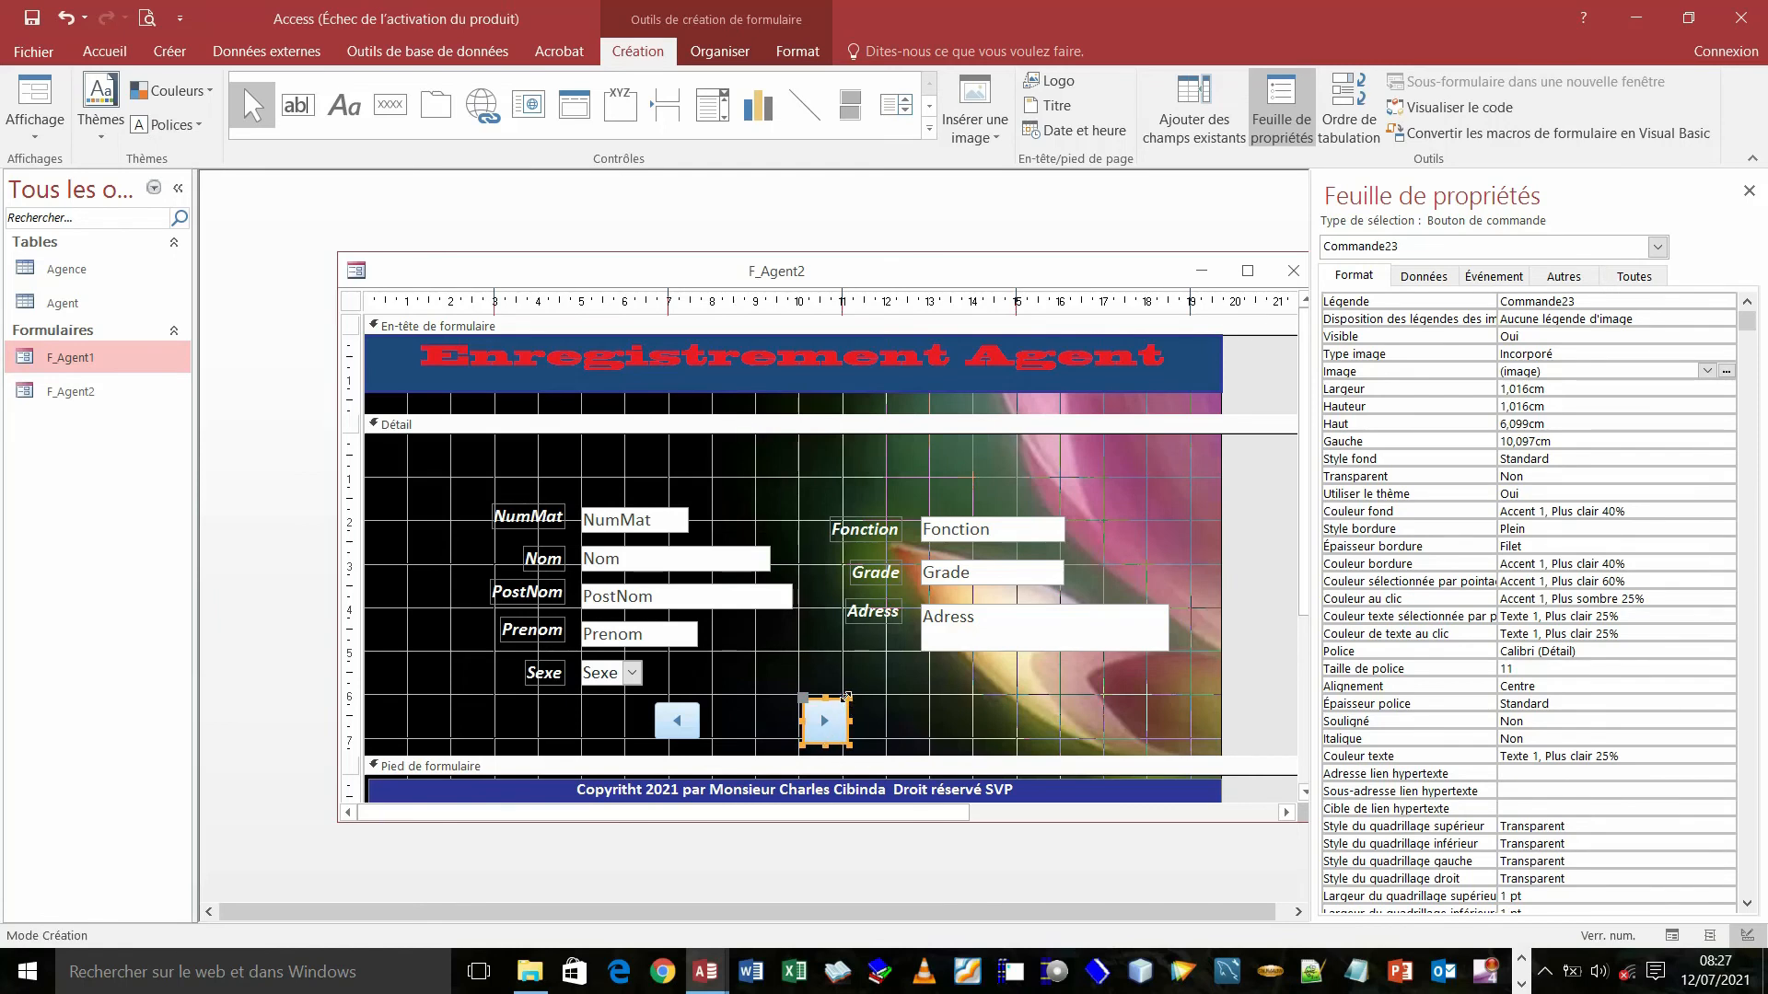
pyautogui.moveTo(846, 697); pyautogui.dragTo(843, 711)
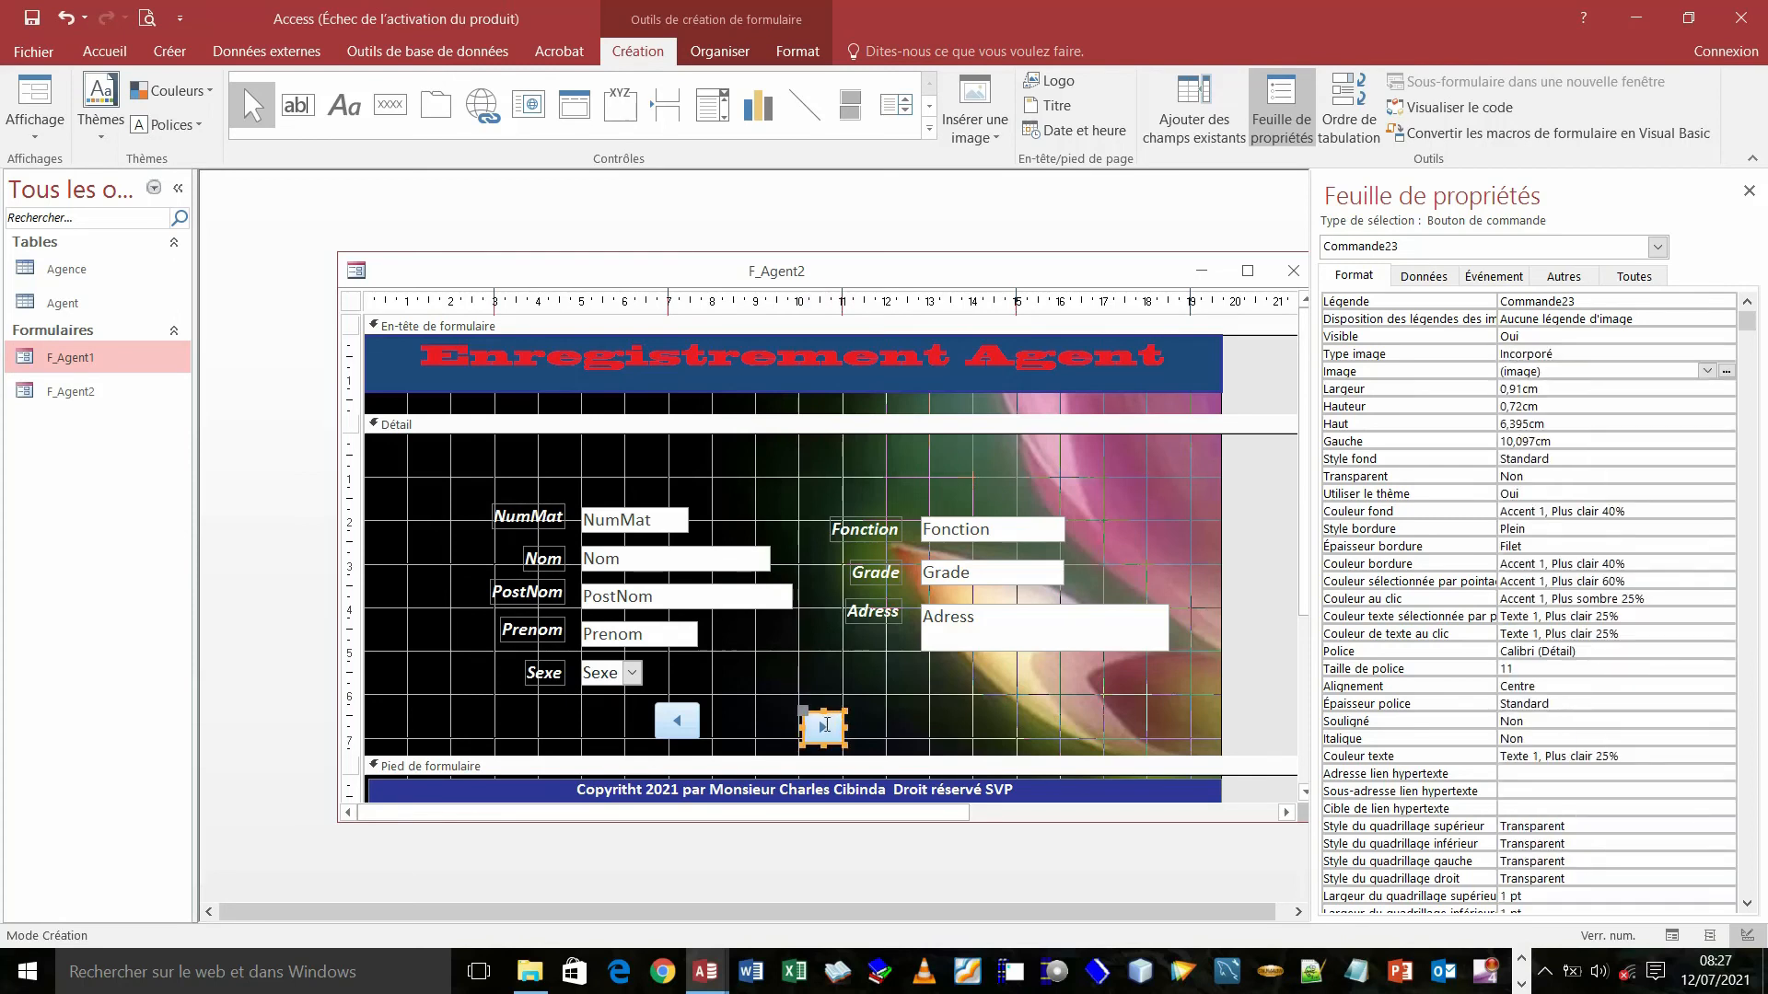
pyautogui.press('Up')
pyautogui.press('Up')
pyautogui.press('Up')
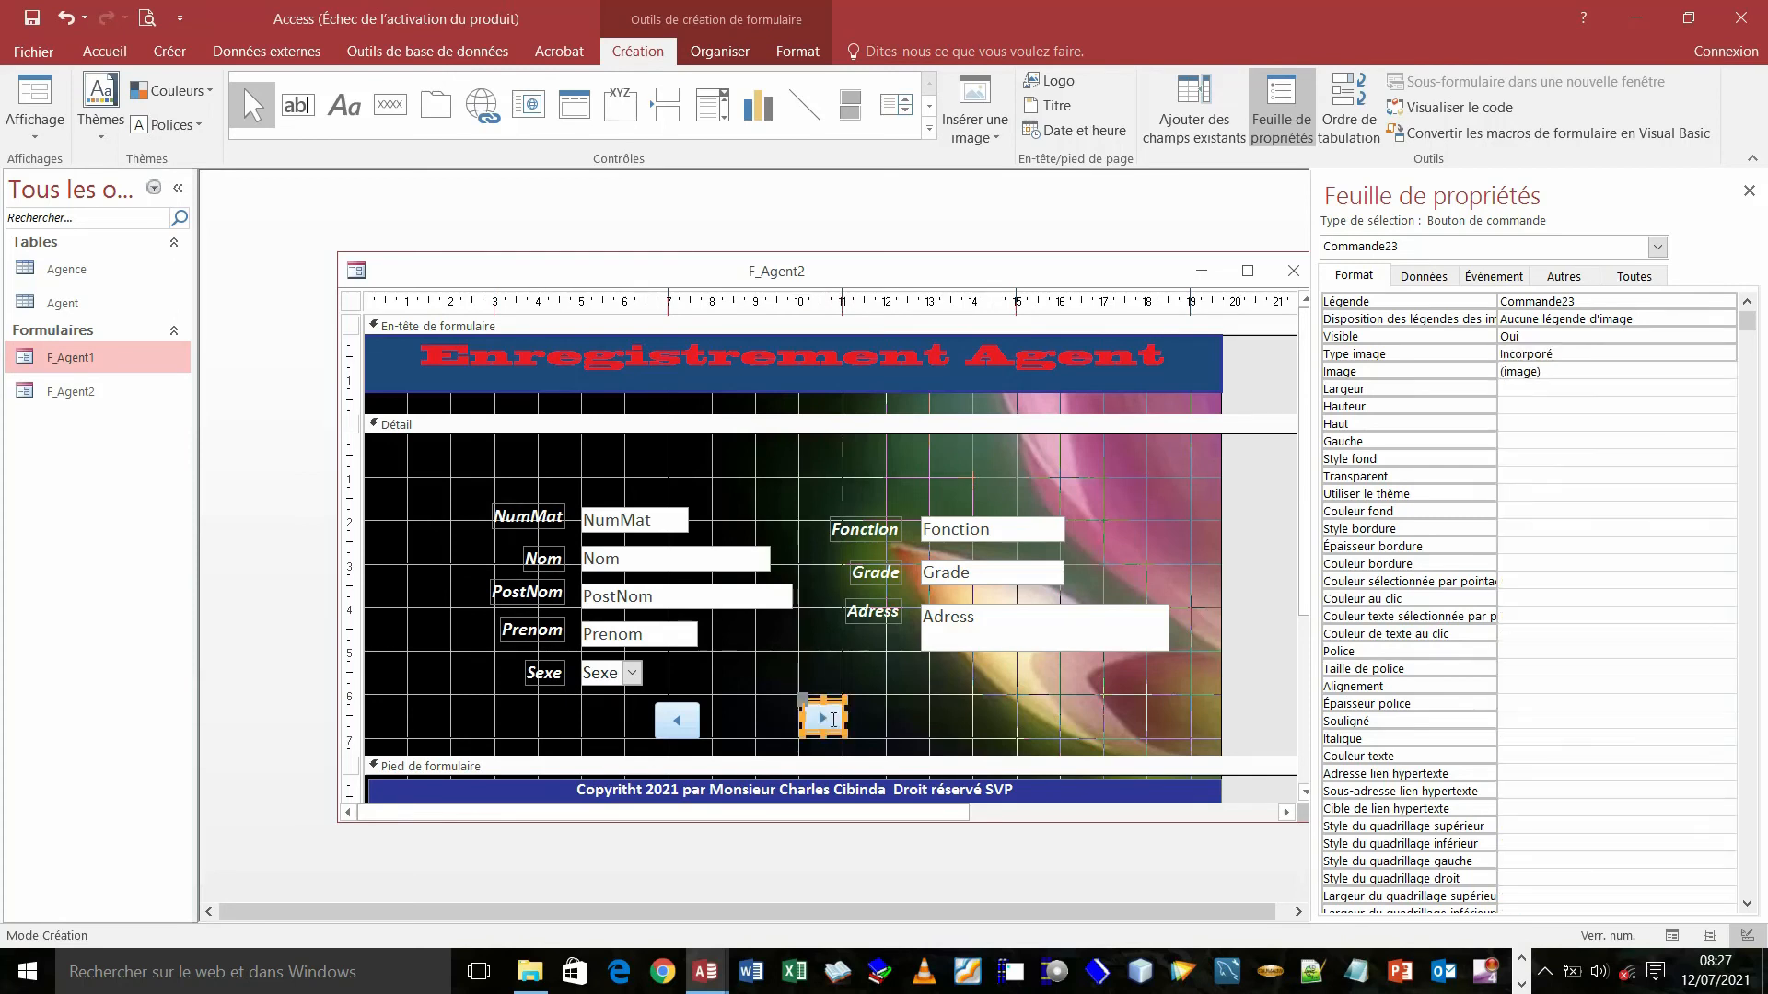
pyautogui.click(744, 728)
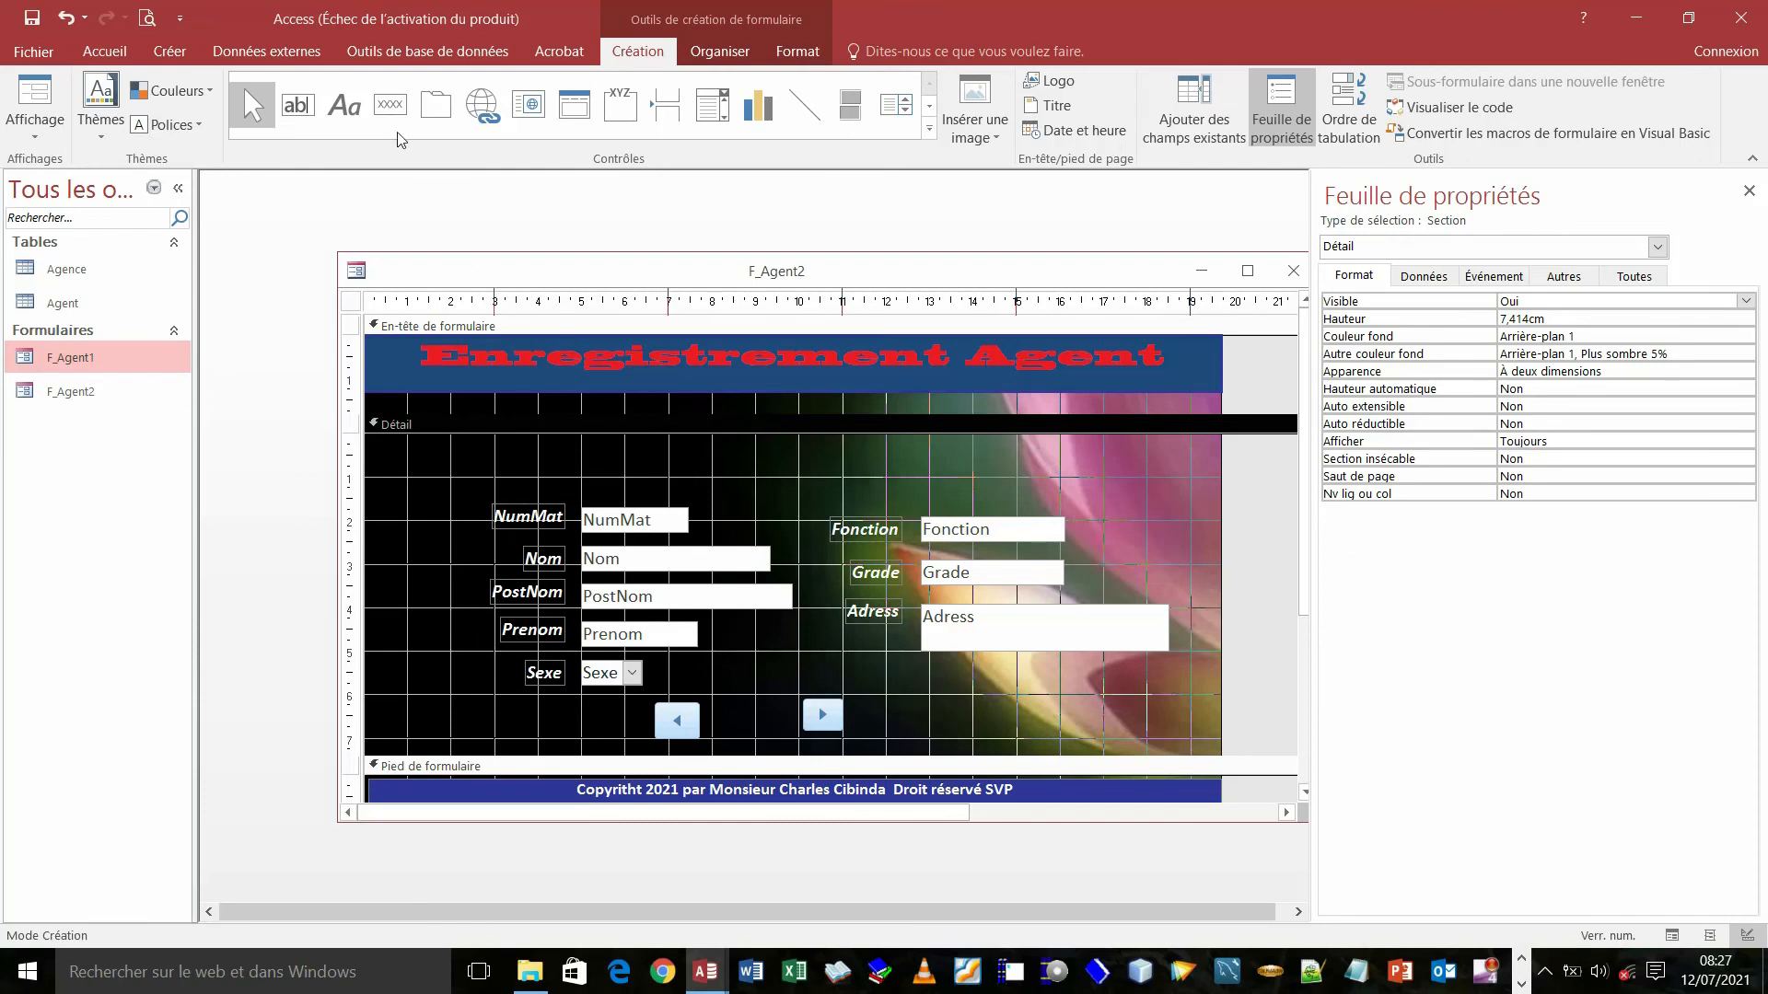
# - Draw a third button between the arrow buttons and give it the add-new-record action
pyautogui.click(391, 109)
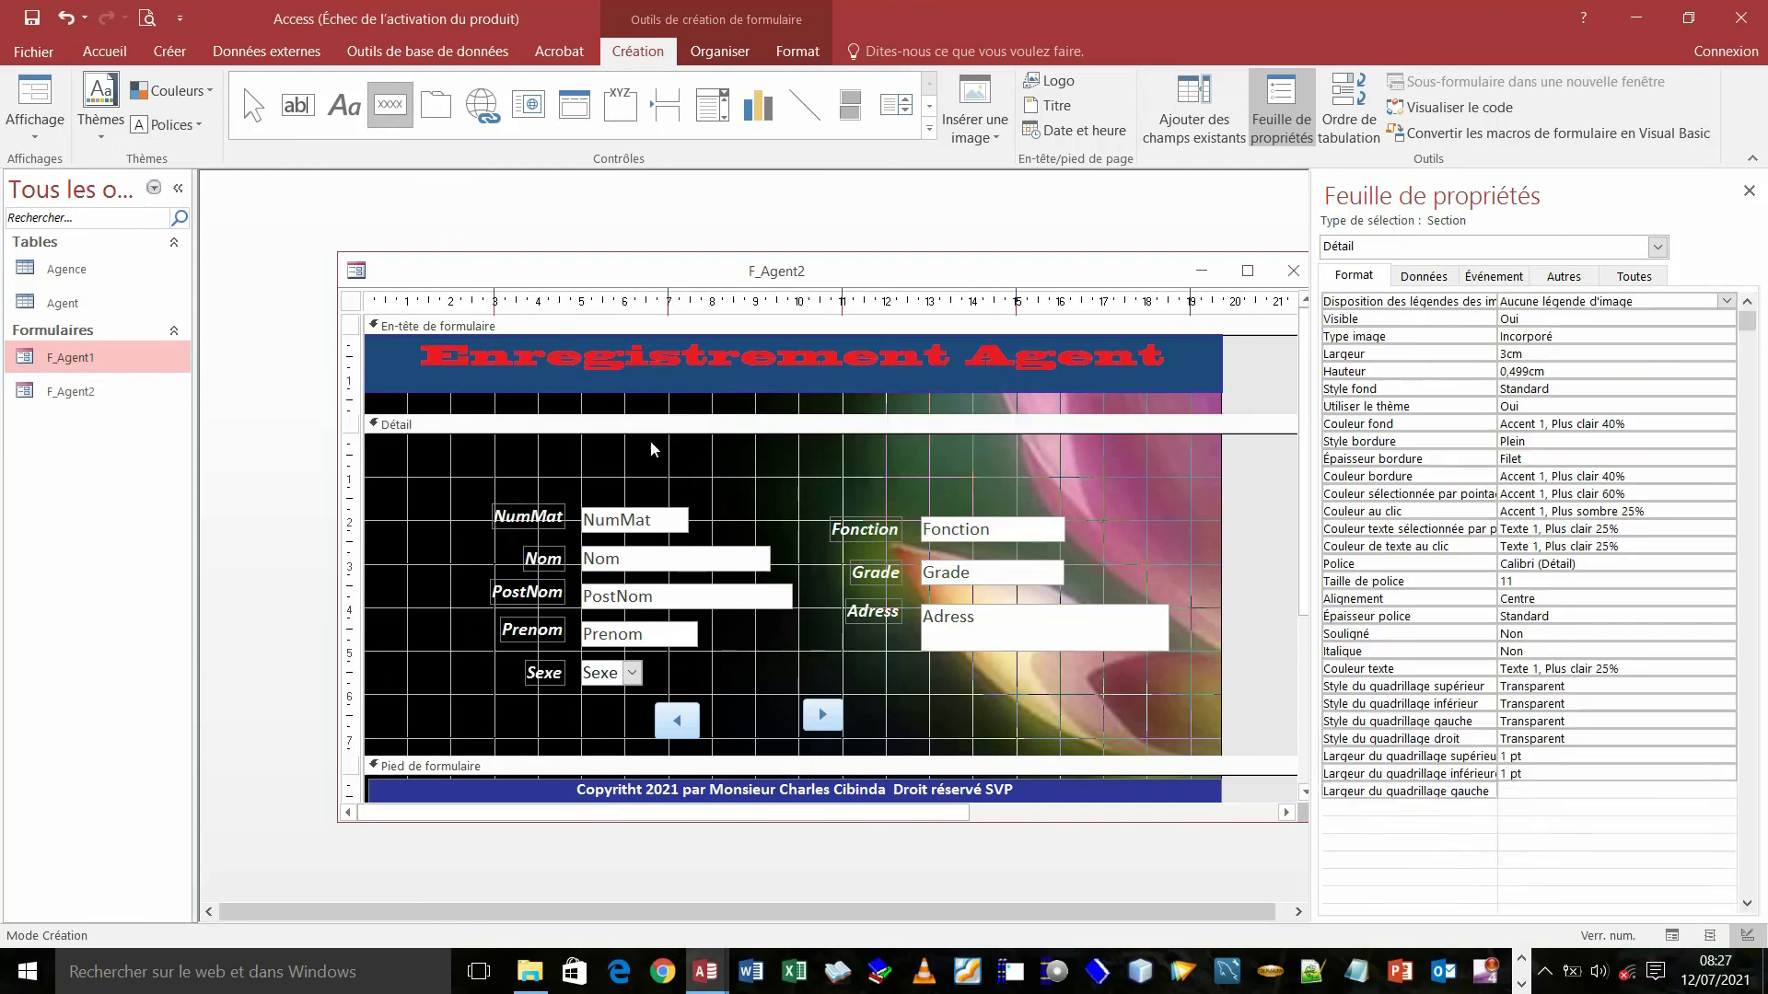
pyautogui.moveTo(732, 712); pyautogui.dragTo(775, 744)
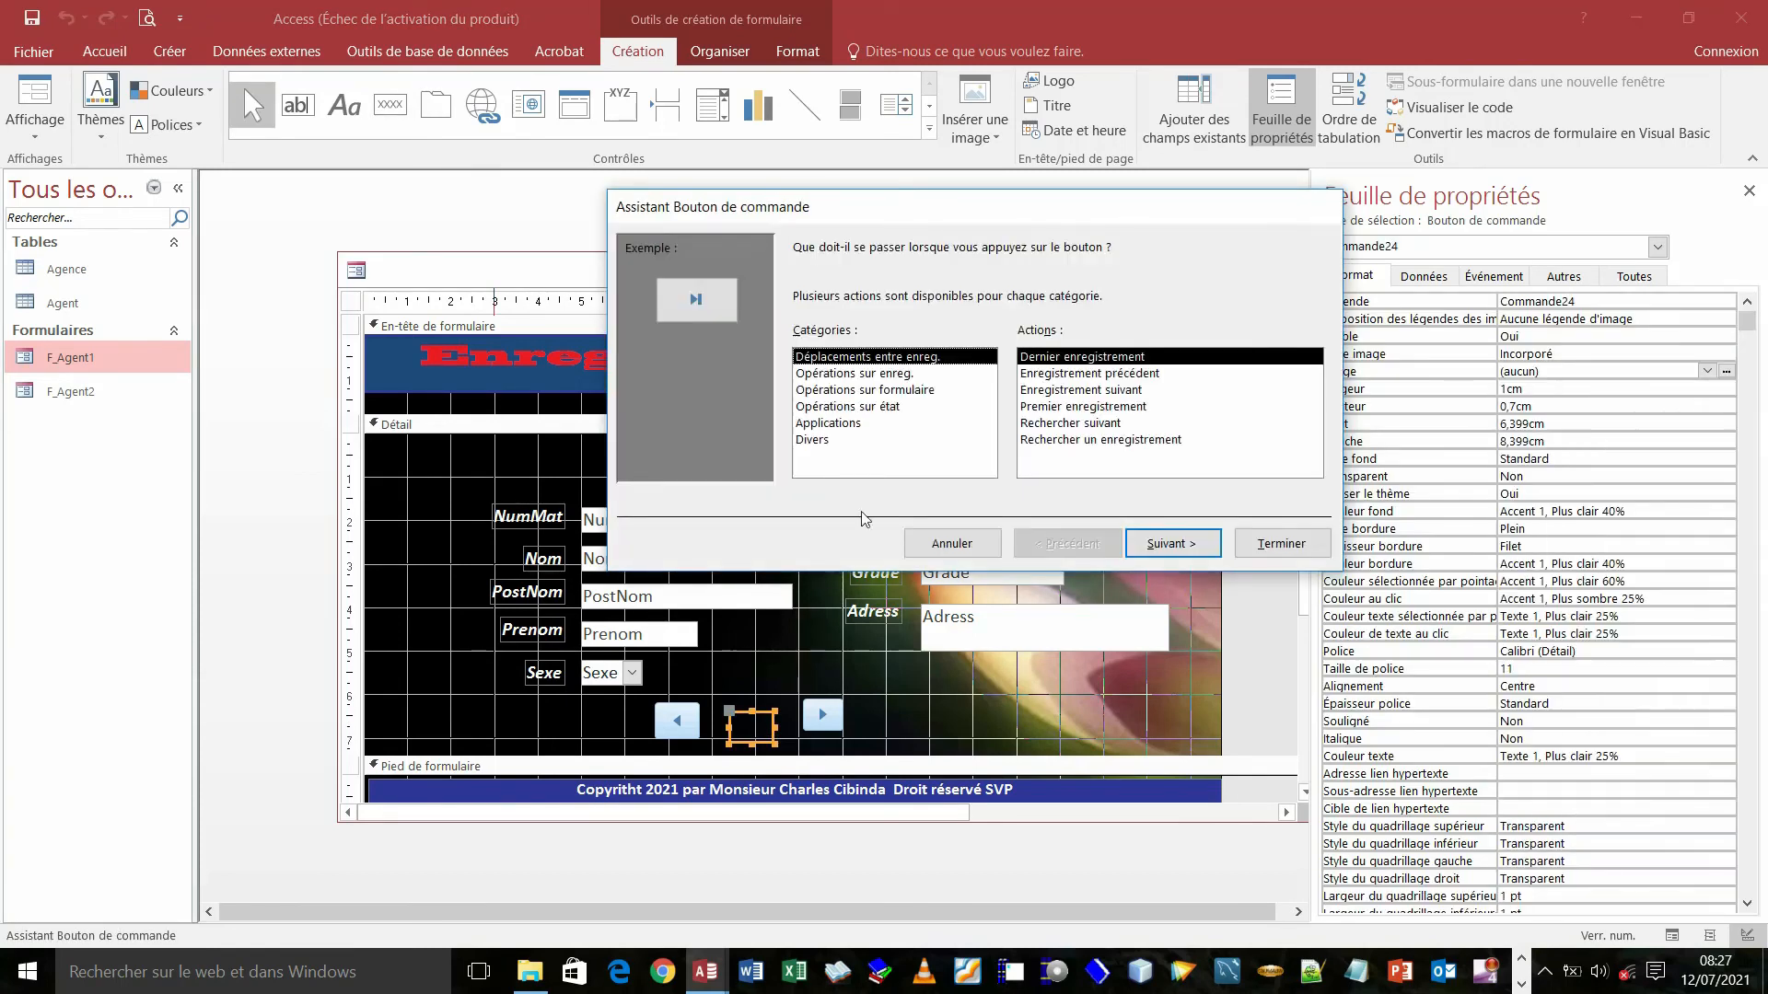
pyautogui.click(832, 394)
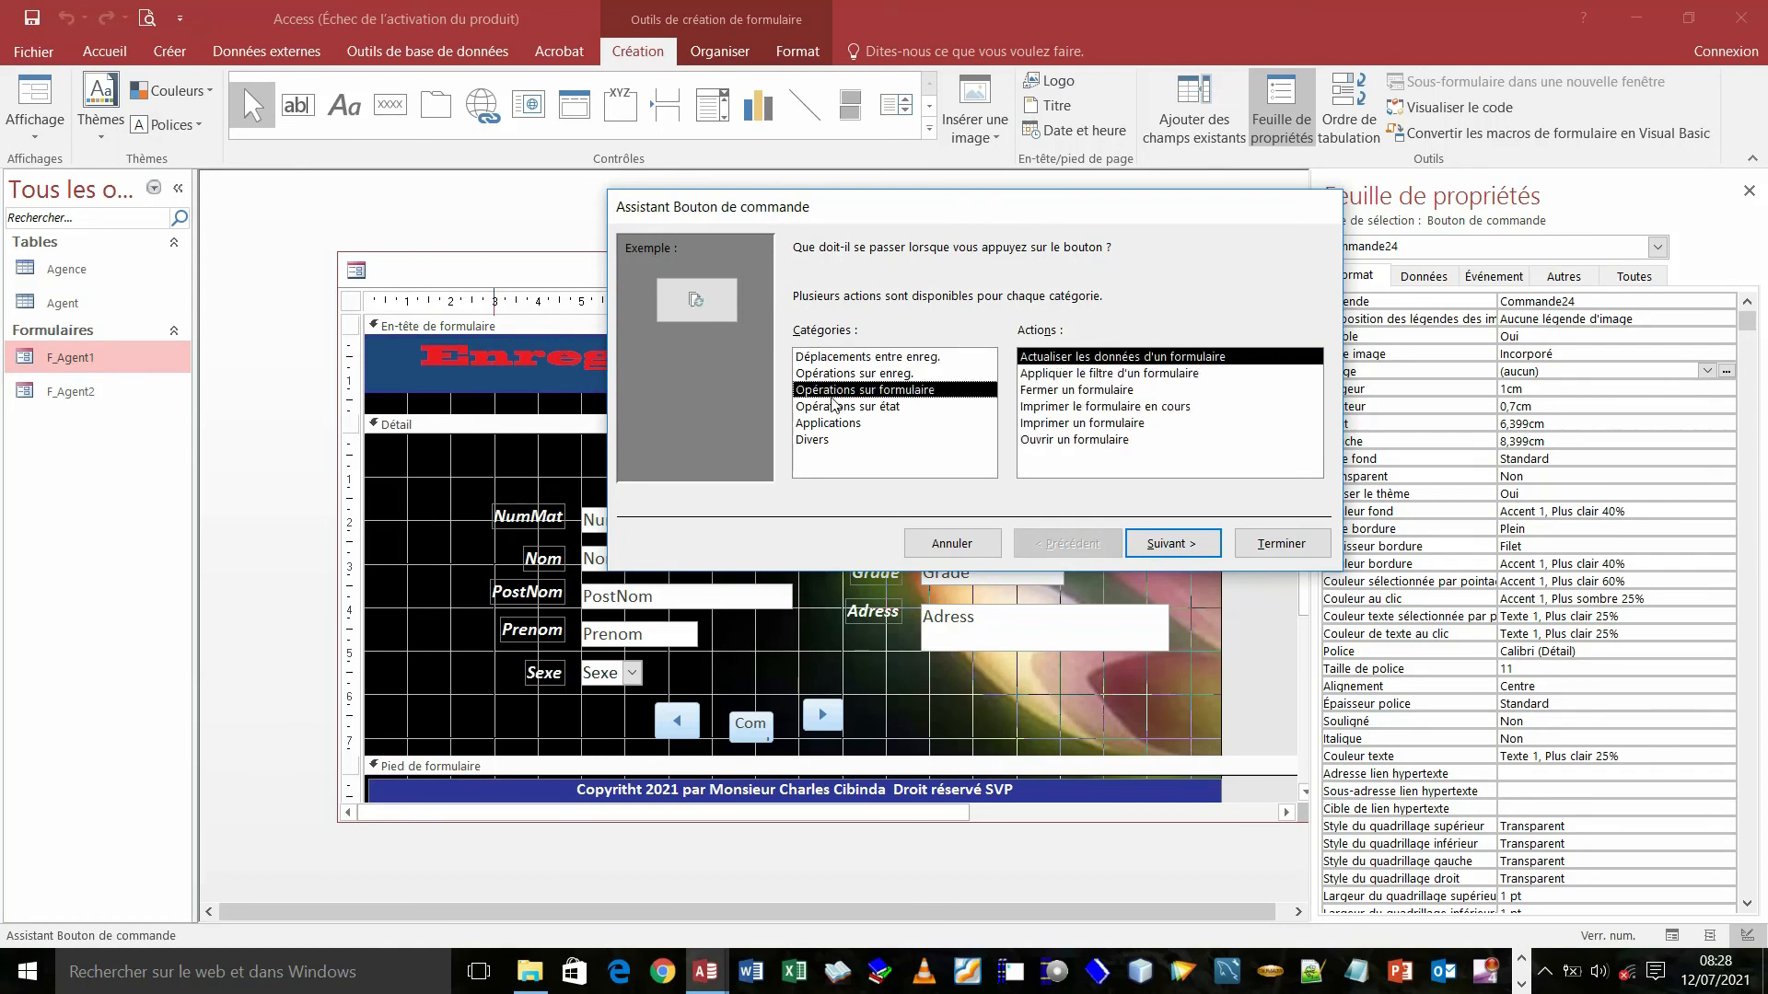
pyautogui.click(826, 376)
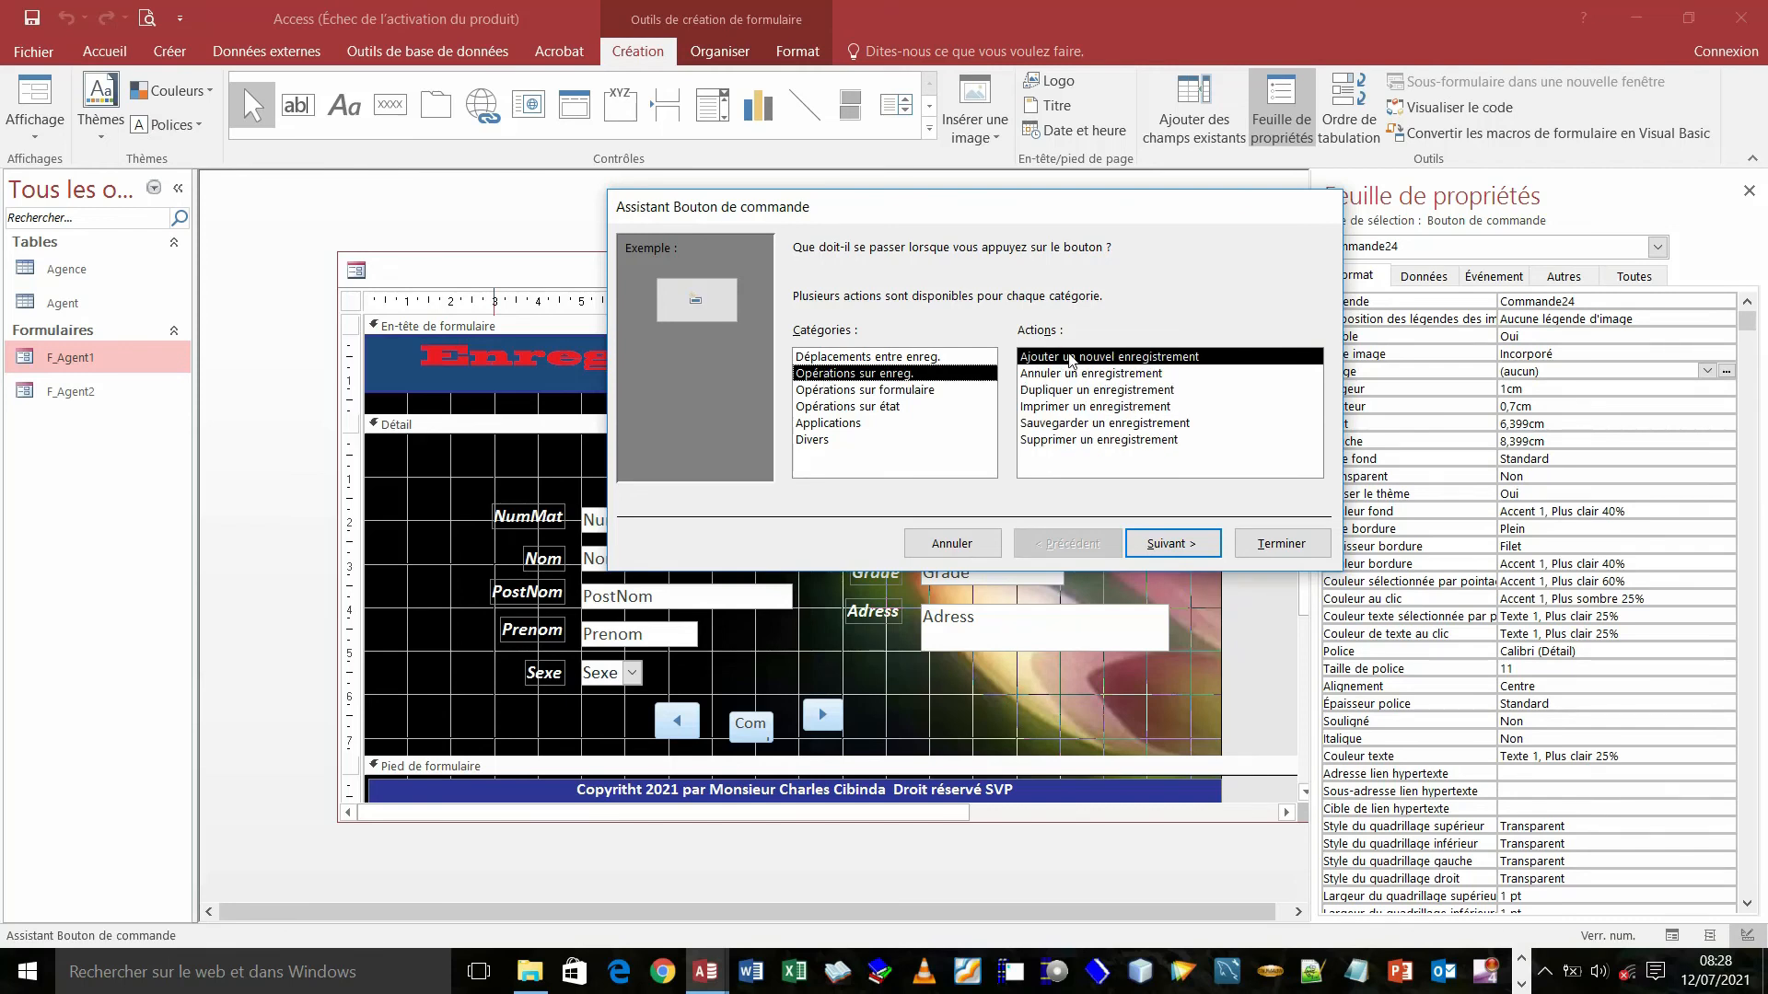
pyautogui.click(1172, 544)
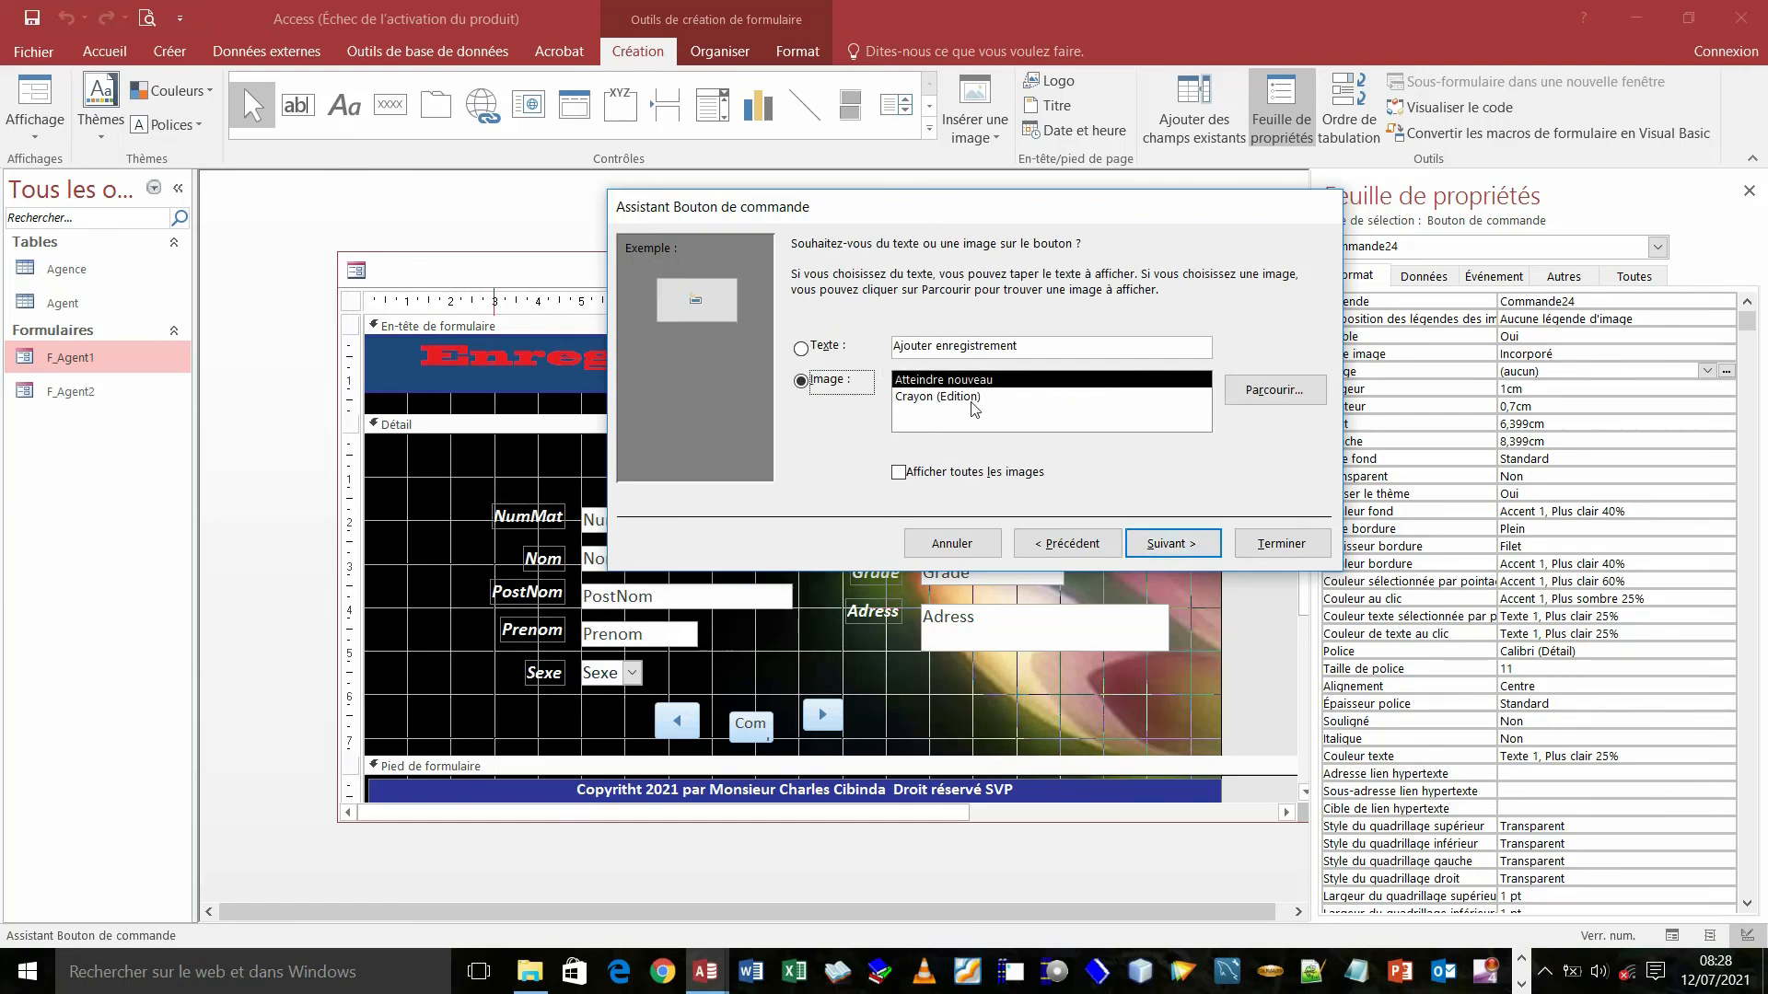
# - Give it the Crayon (Edition) pencil image, keep the name Commande24, and finish
pyautogui.click(945, 396)
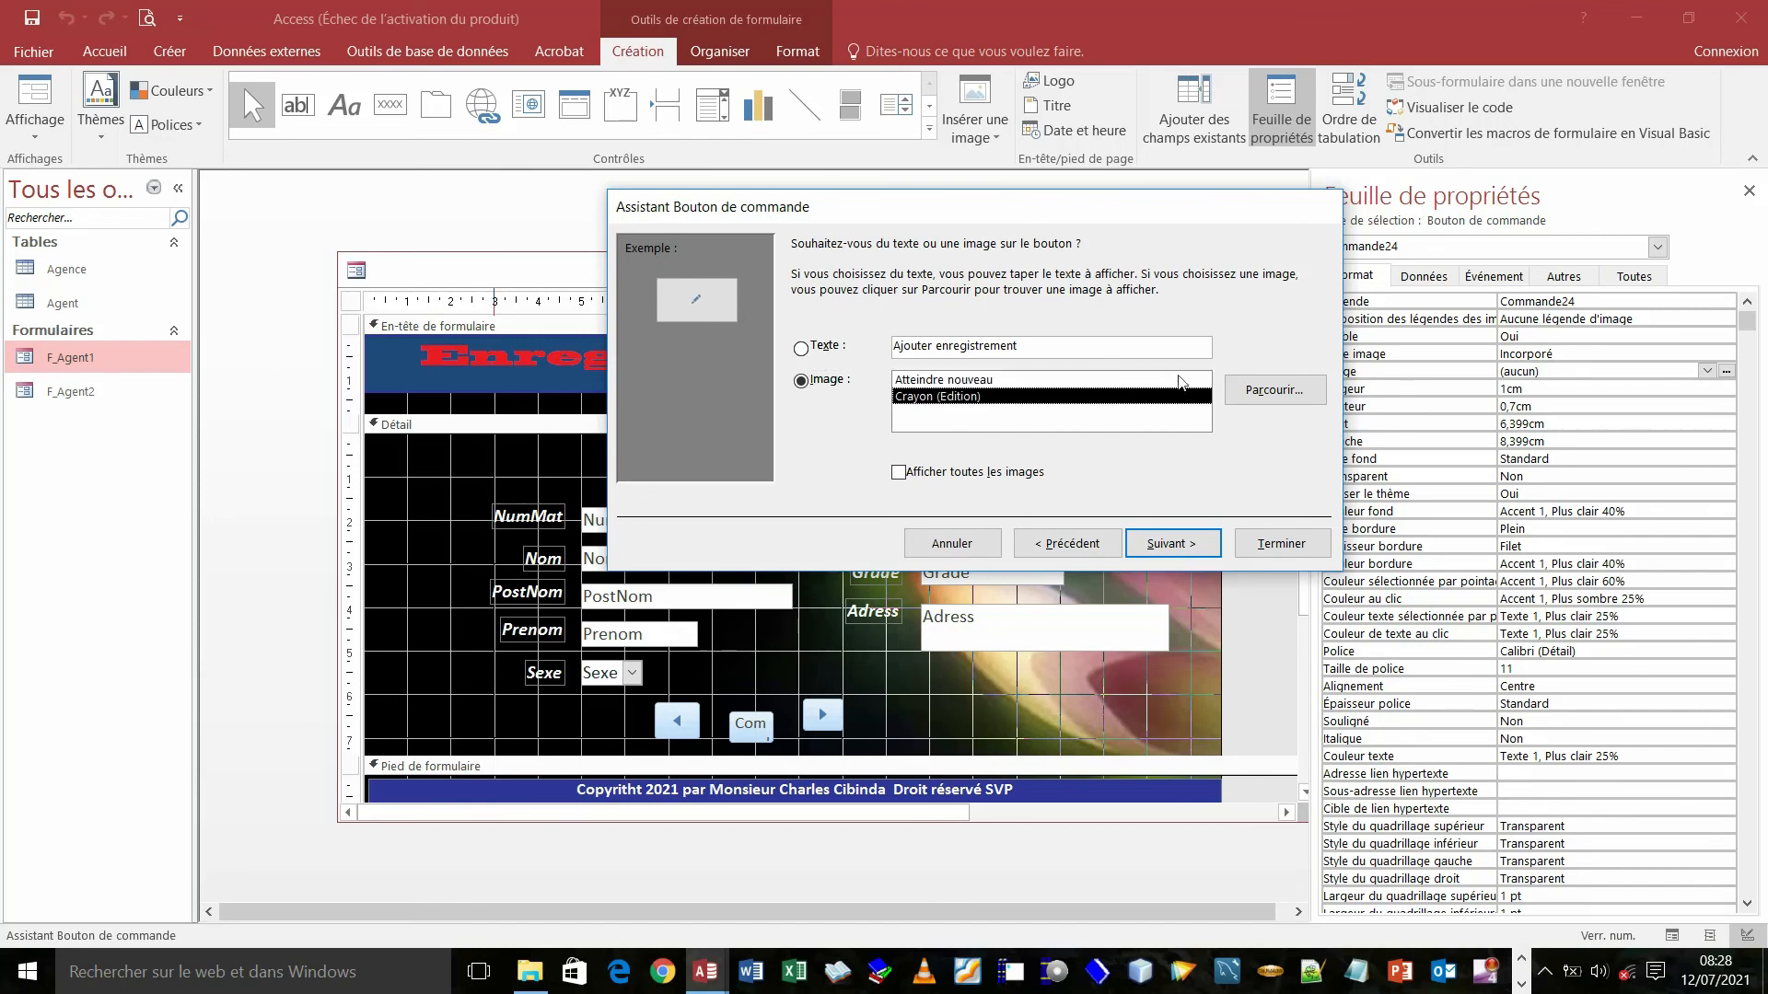
pyautogui.click(1291, 397)
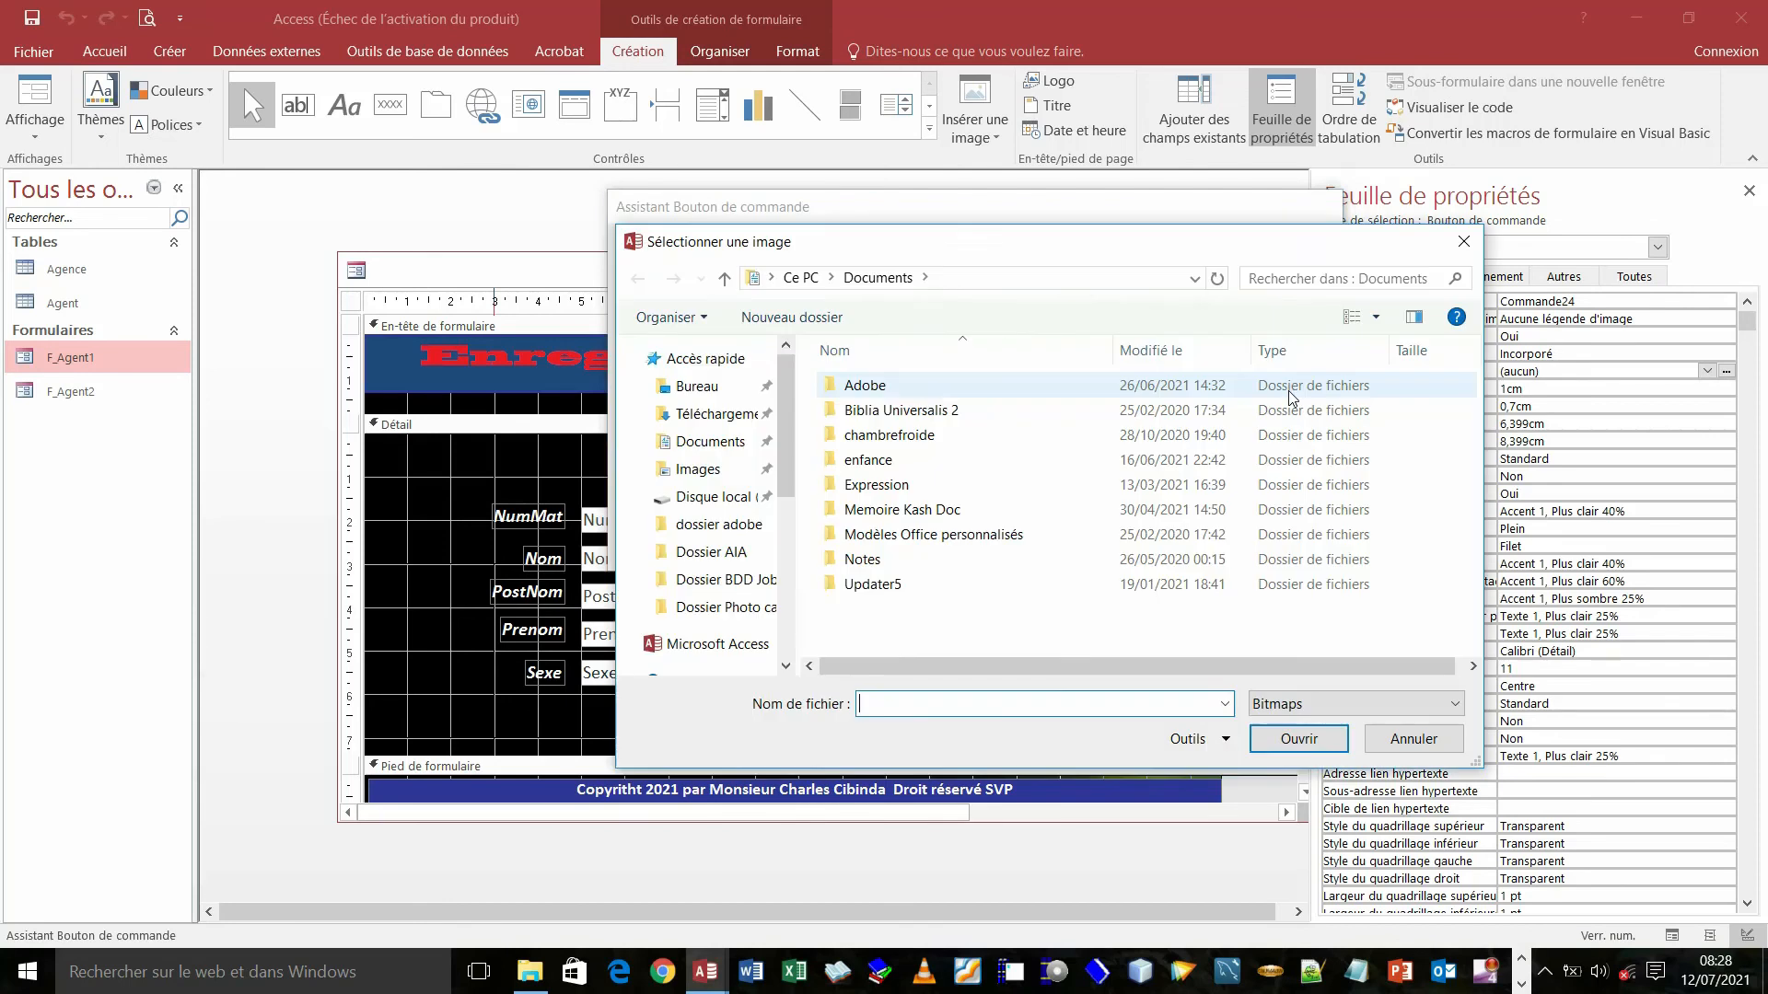
pyautogui.click(1465, 245)
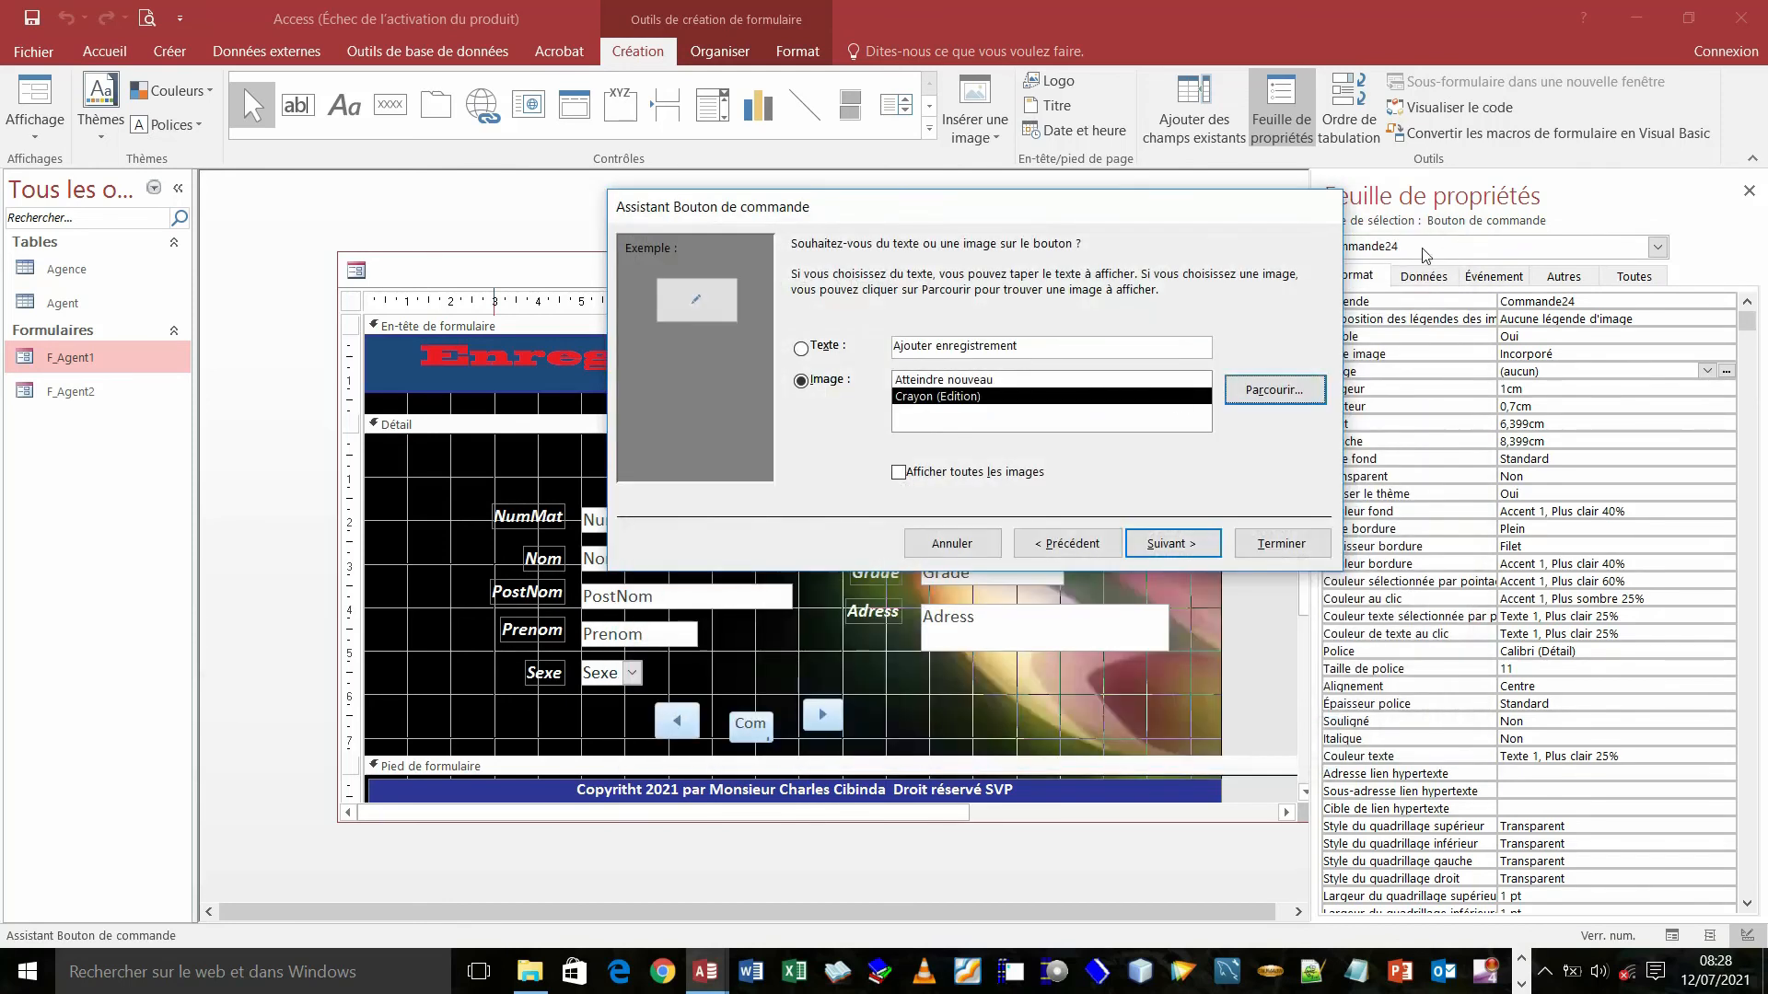
pyautogui.click(899, 473)
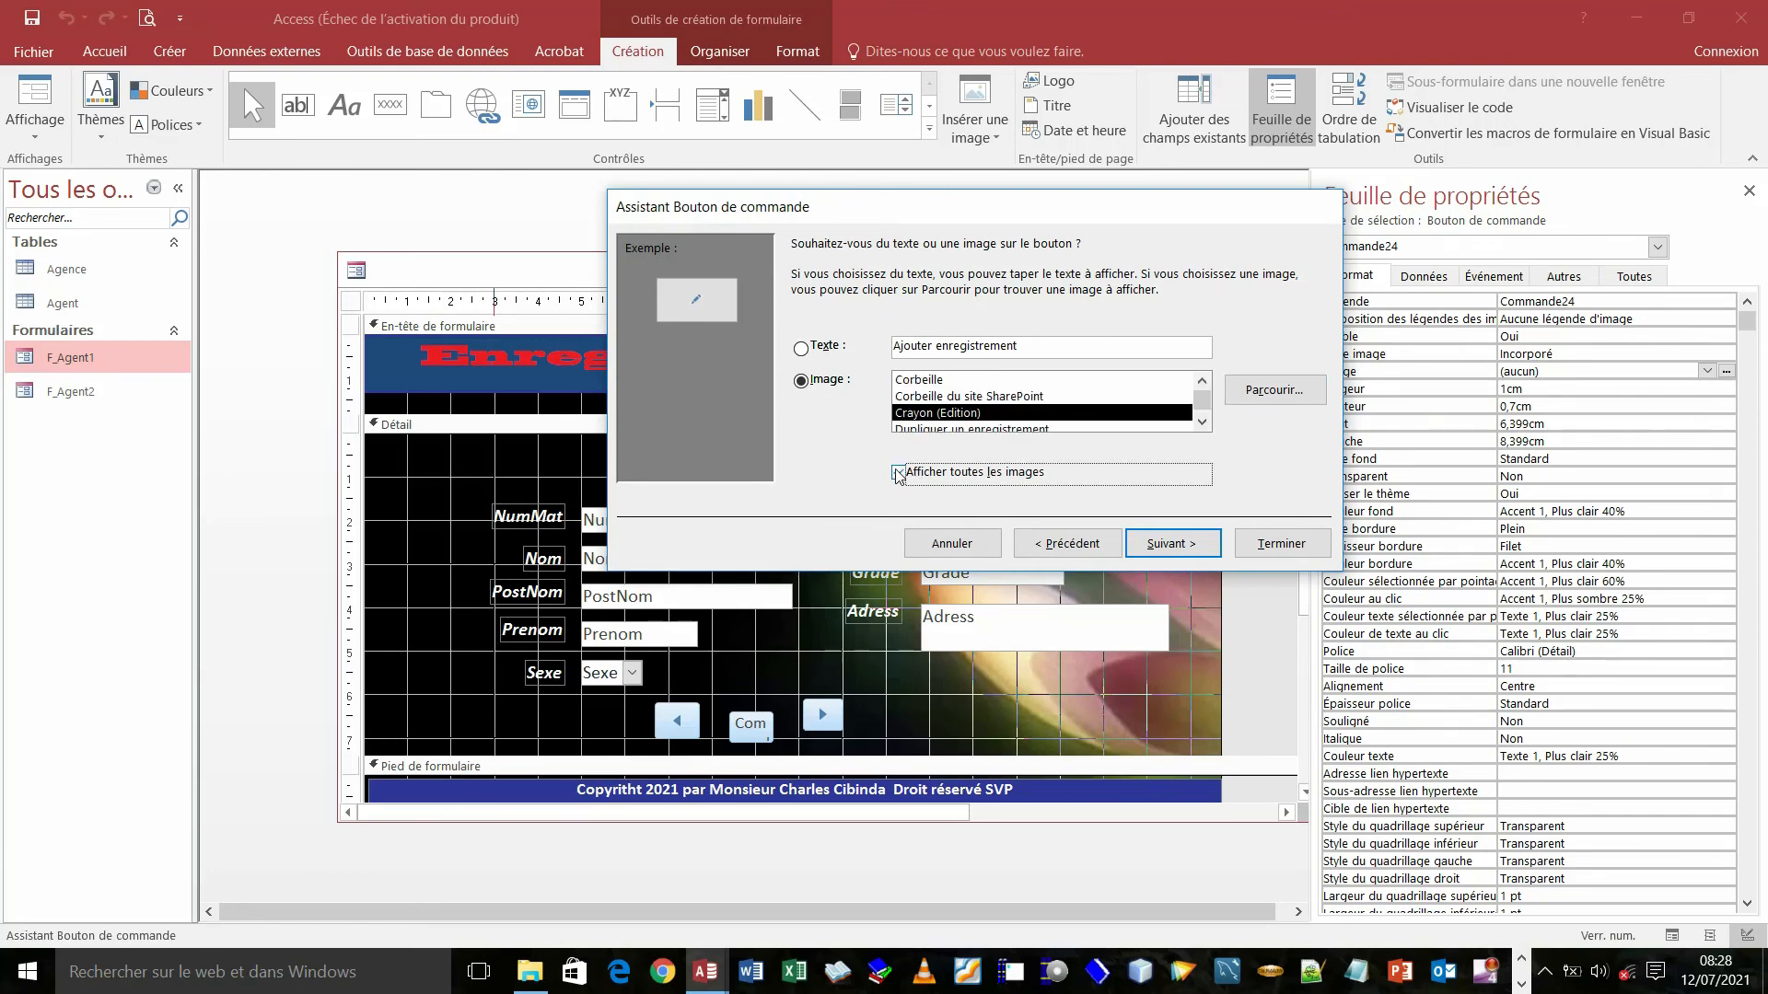
pyautogui.moveTo(1203, 395); pyautogui.dragTo(1203, 398)
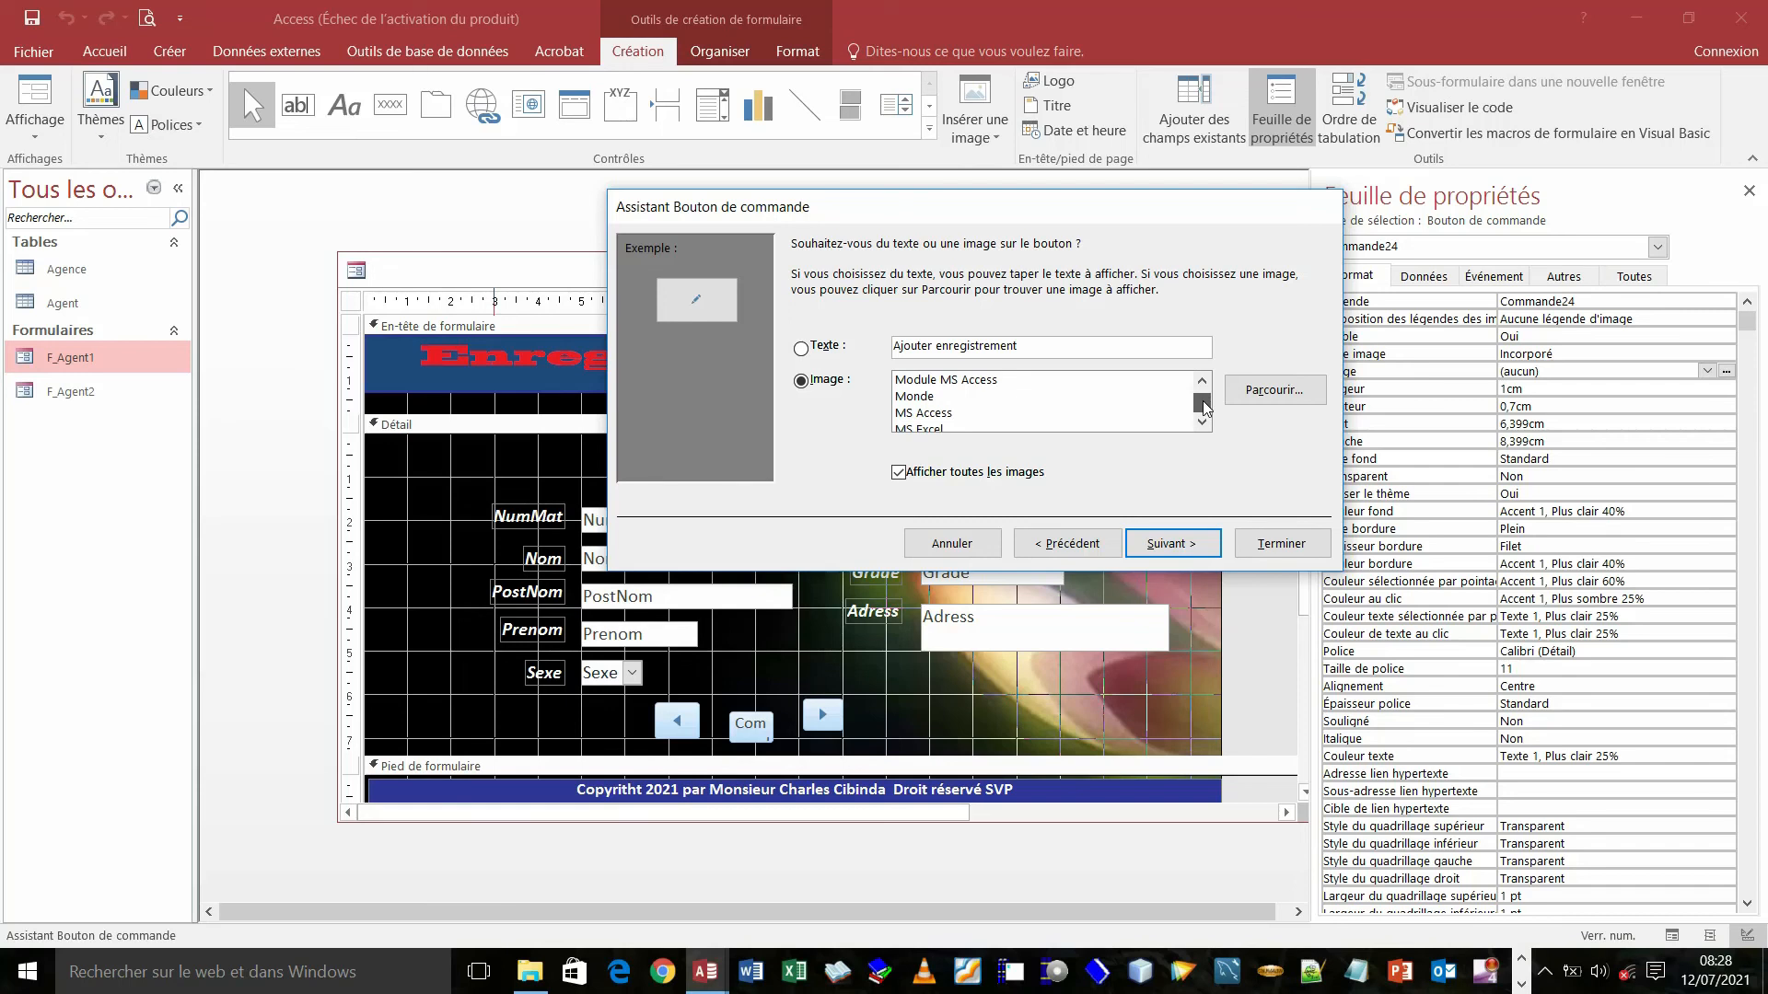
pyautogui.moveTo(1203, 402); pyautogui.dragTo(1203, 403)
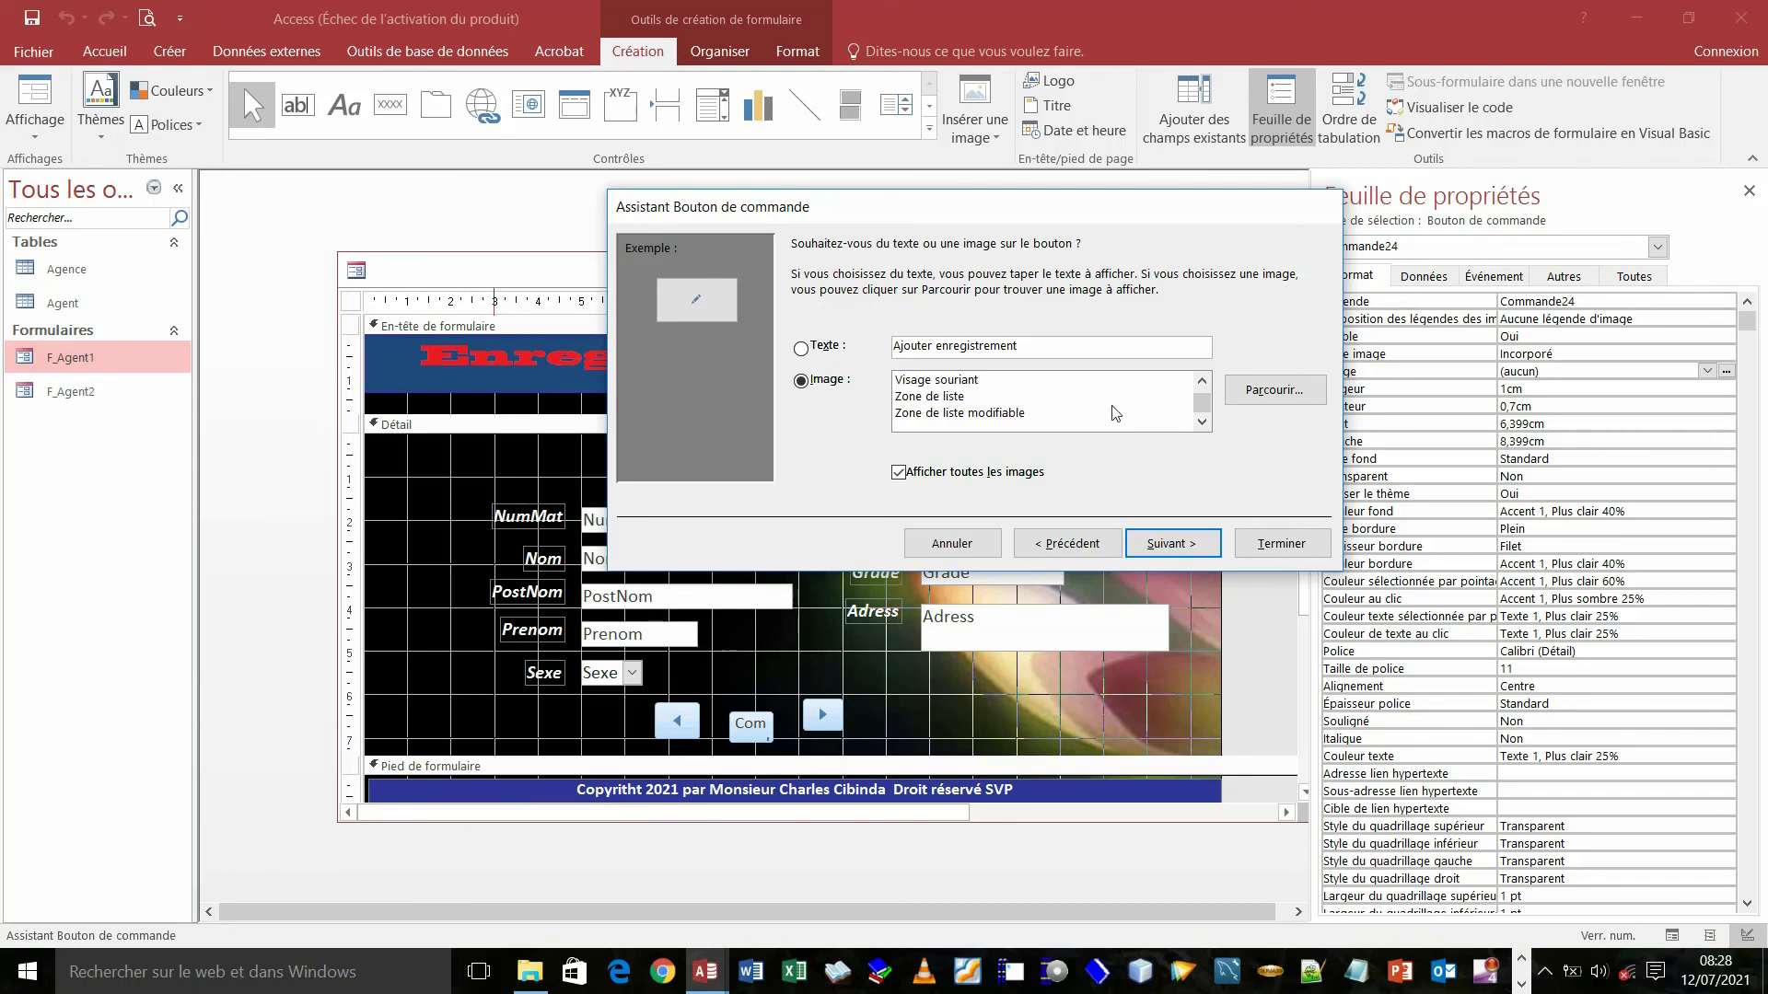
pyautogui.moveTo(1205, 407); pyautogui.dragTo(1203, 402)
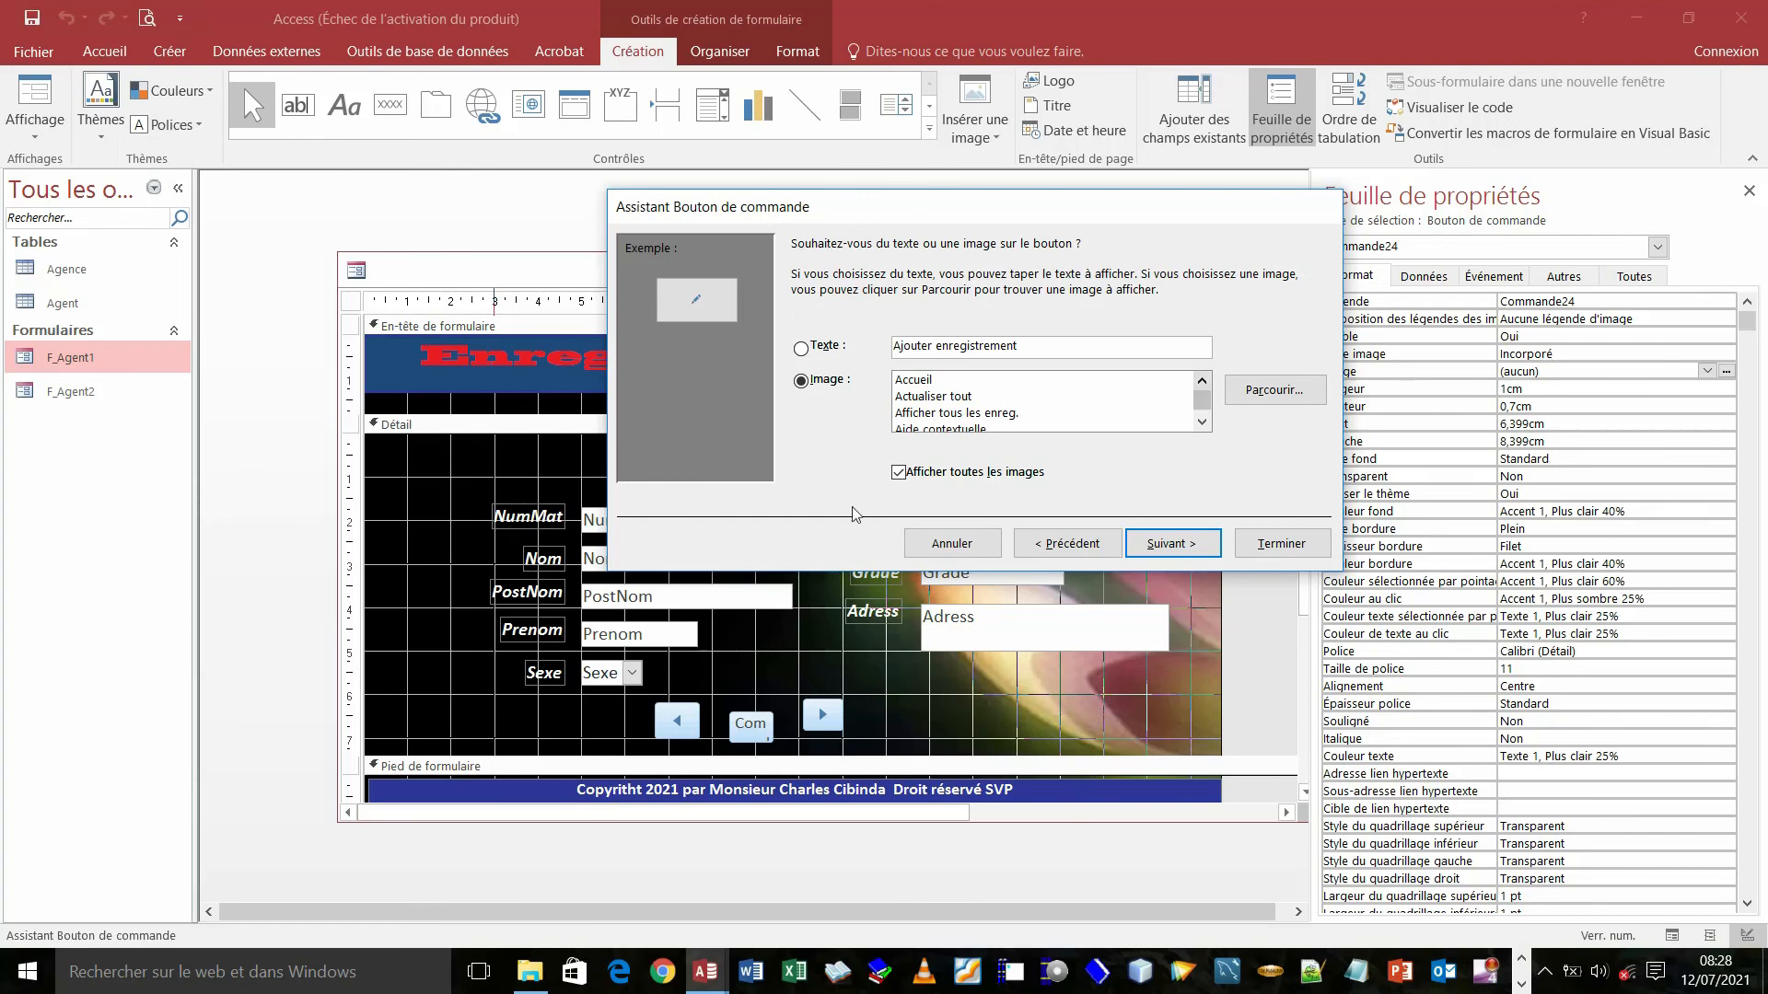
pyautogui.click(1170, 545)
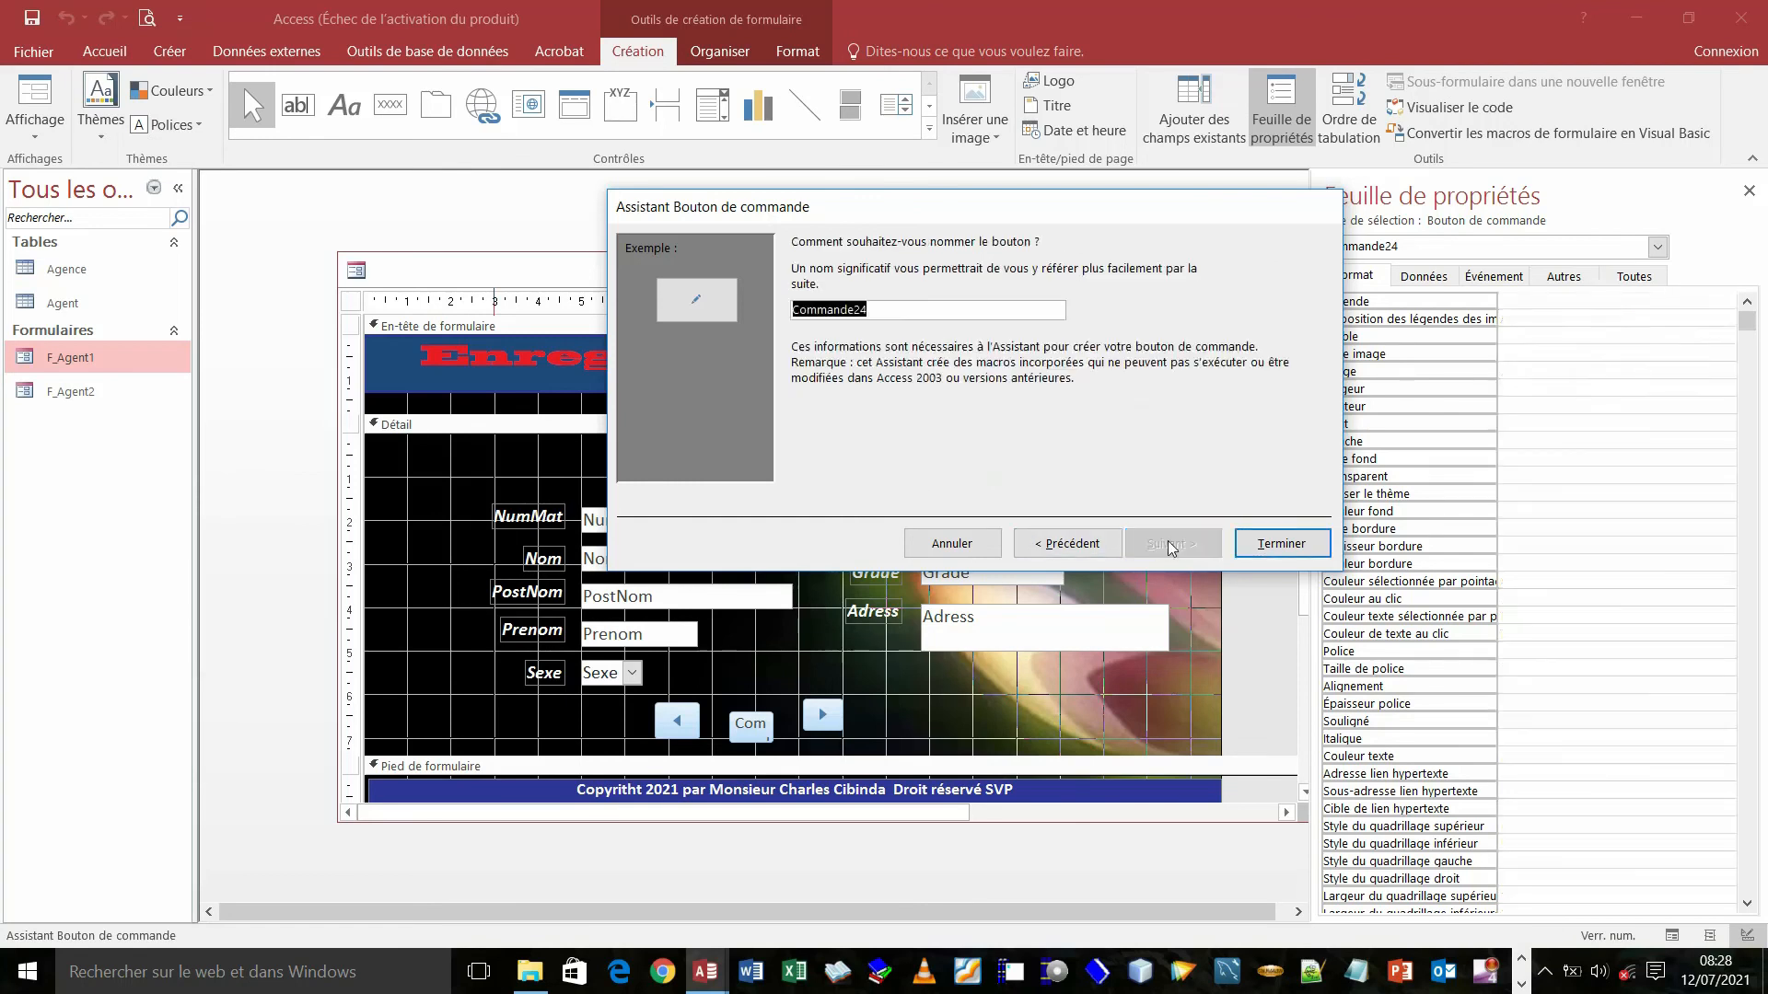
pyautogui.click(1285, 544)
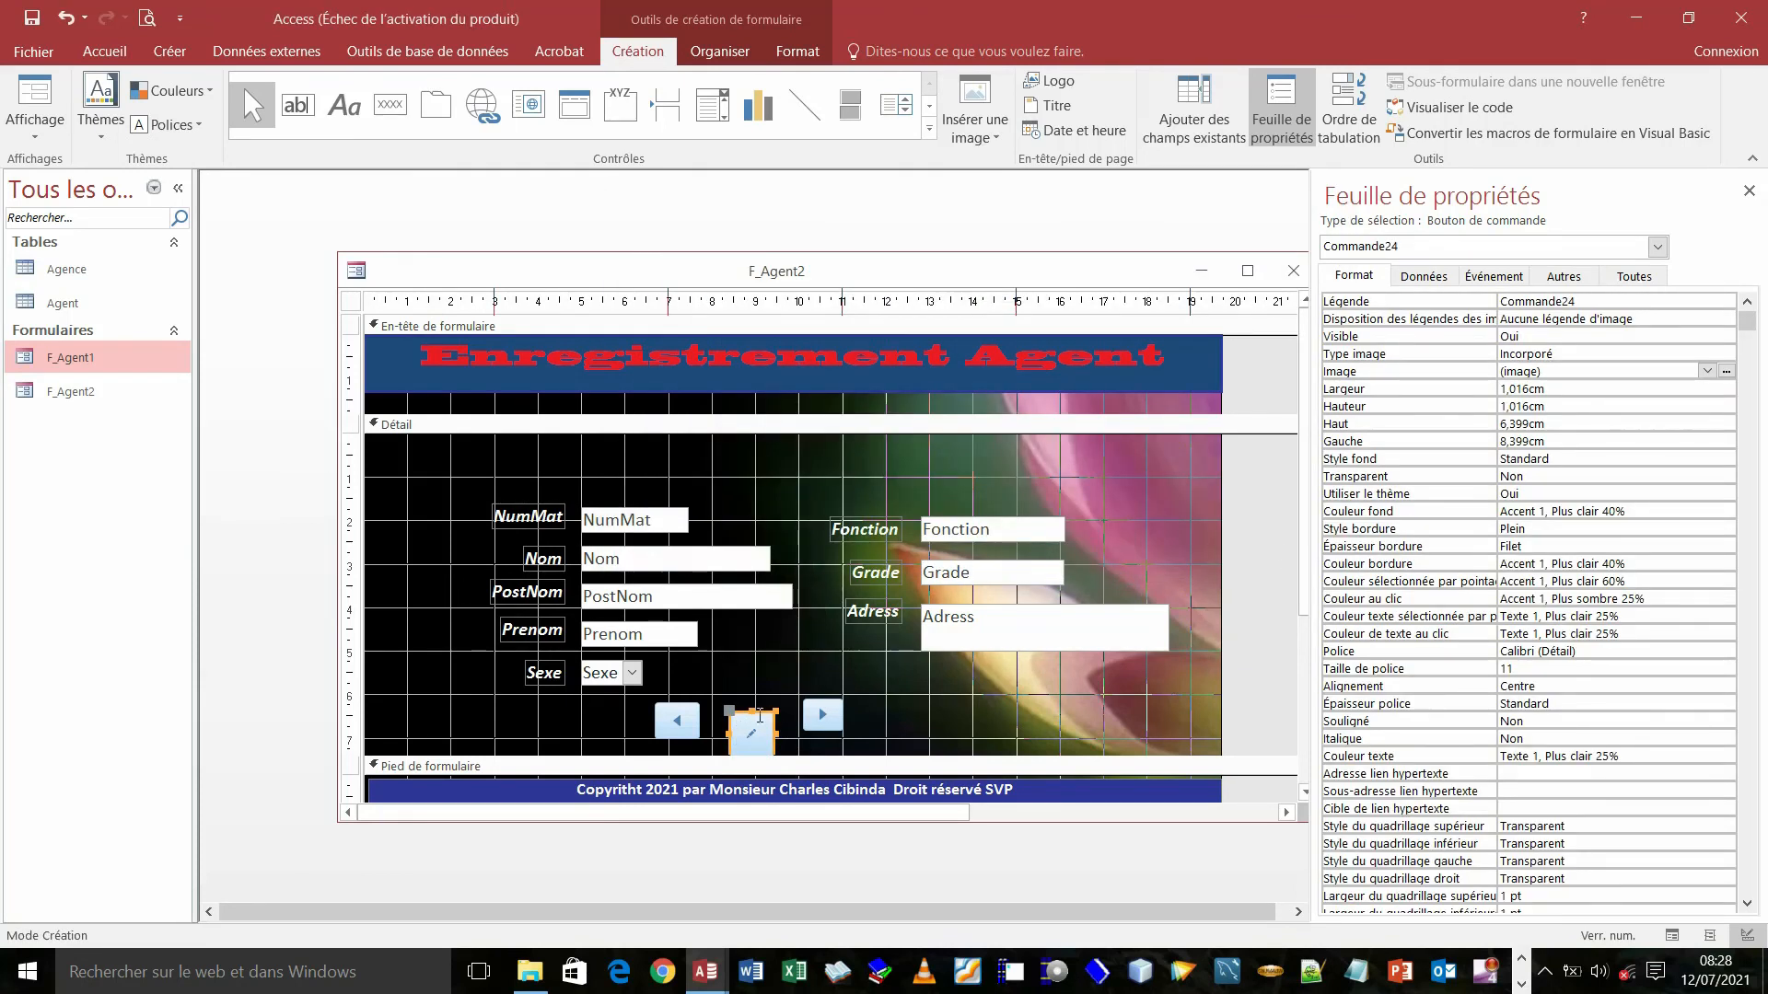
# - Shrink the pencil and left-arrow buttons and align all three buttons in one row
pyautogui.moveTo(776, 711); pyautogui.dragTo(770, 728)
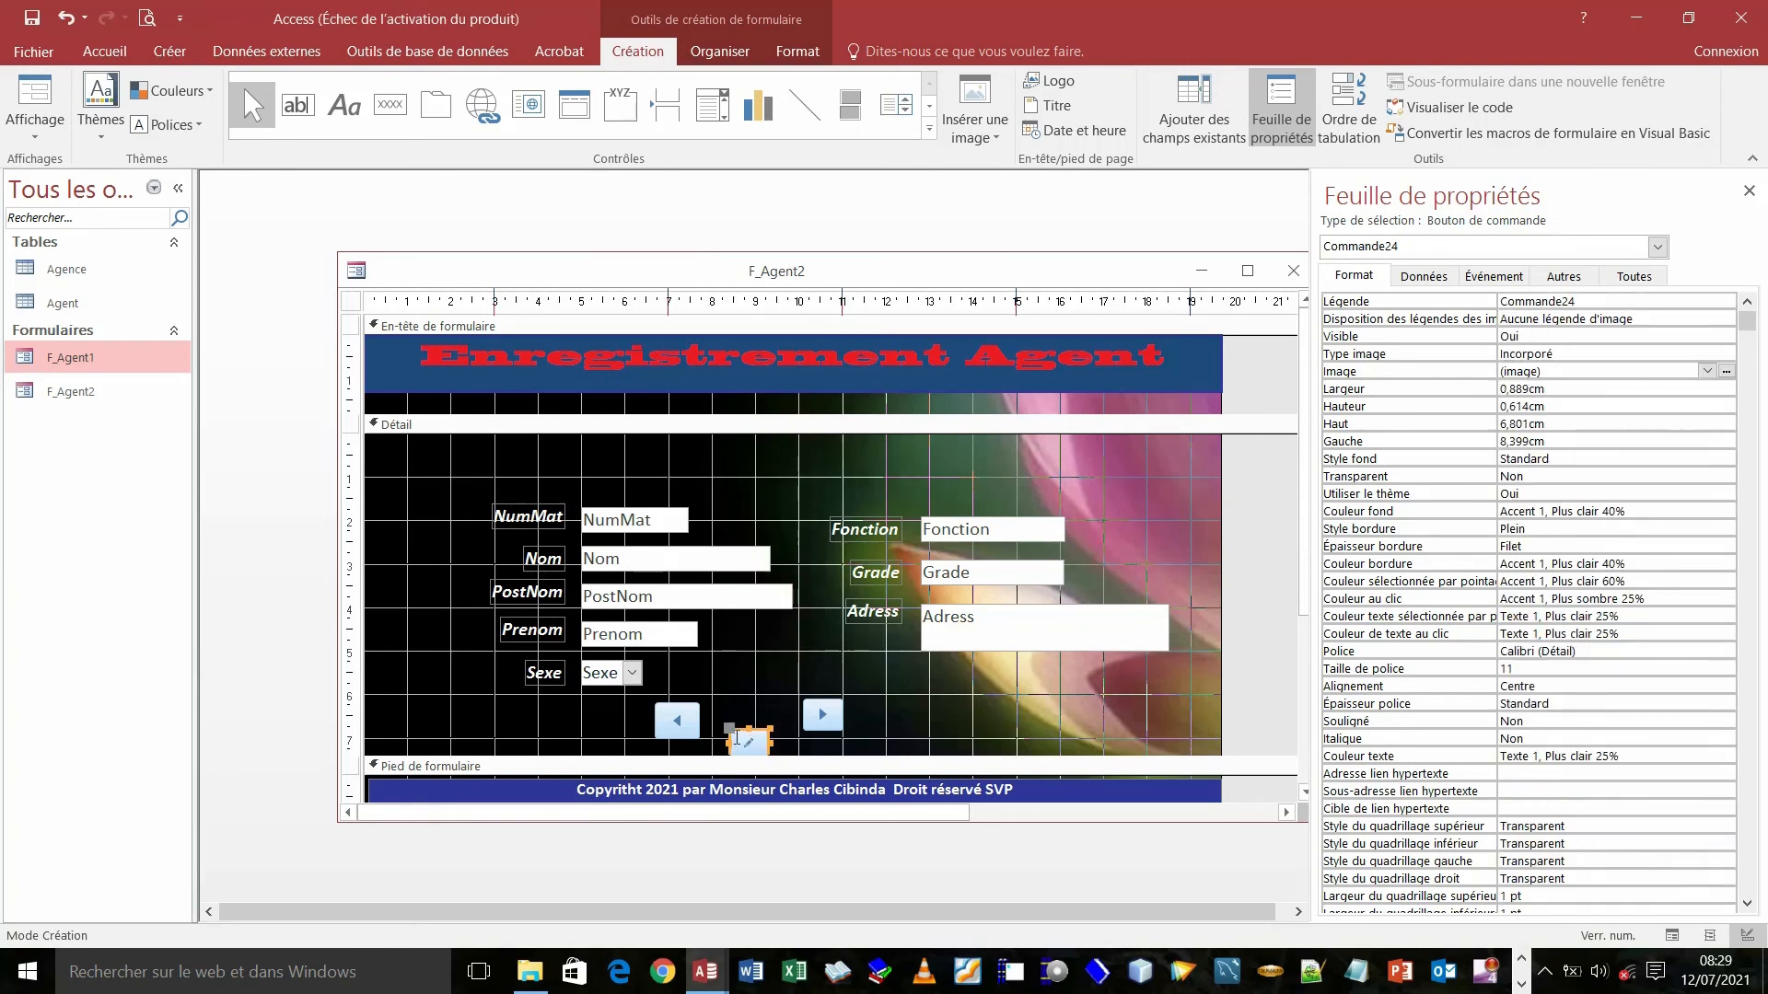
pyautogui.moveTo(730, 736); pyautogui.dragTo(730, 711)
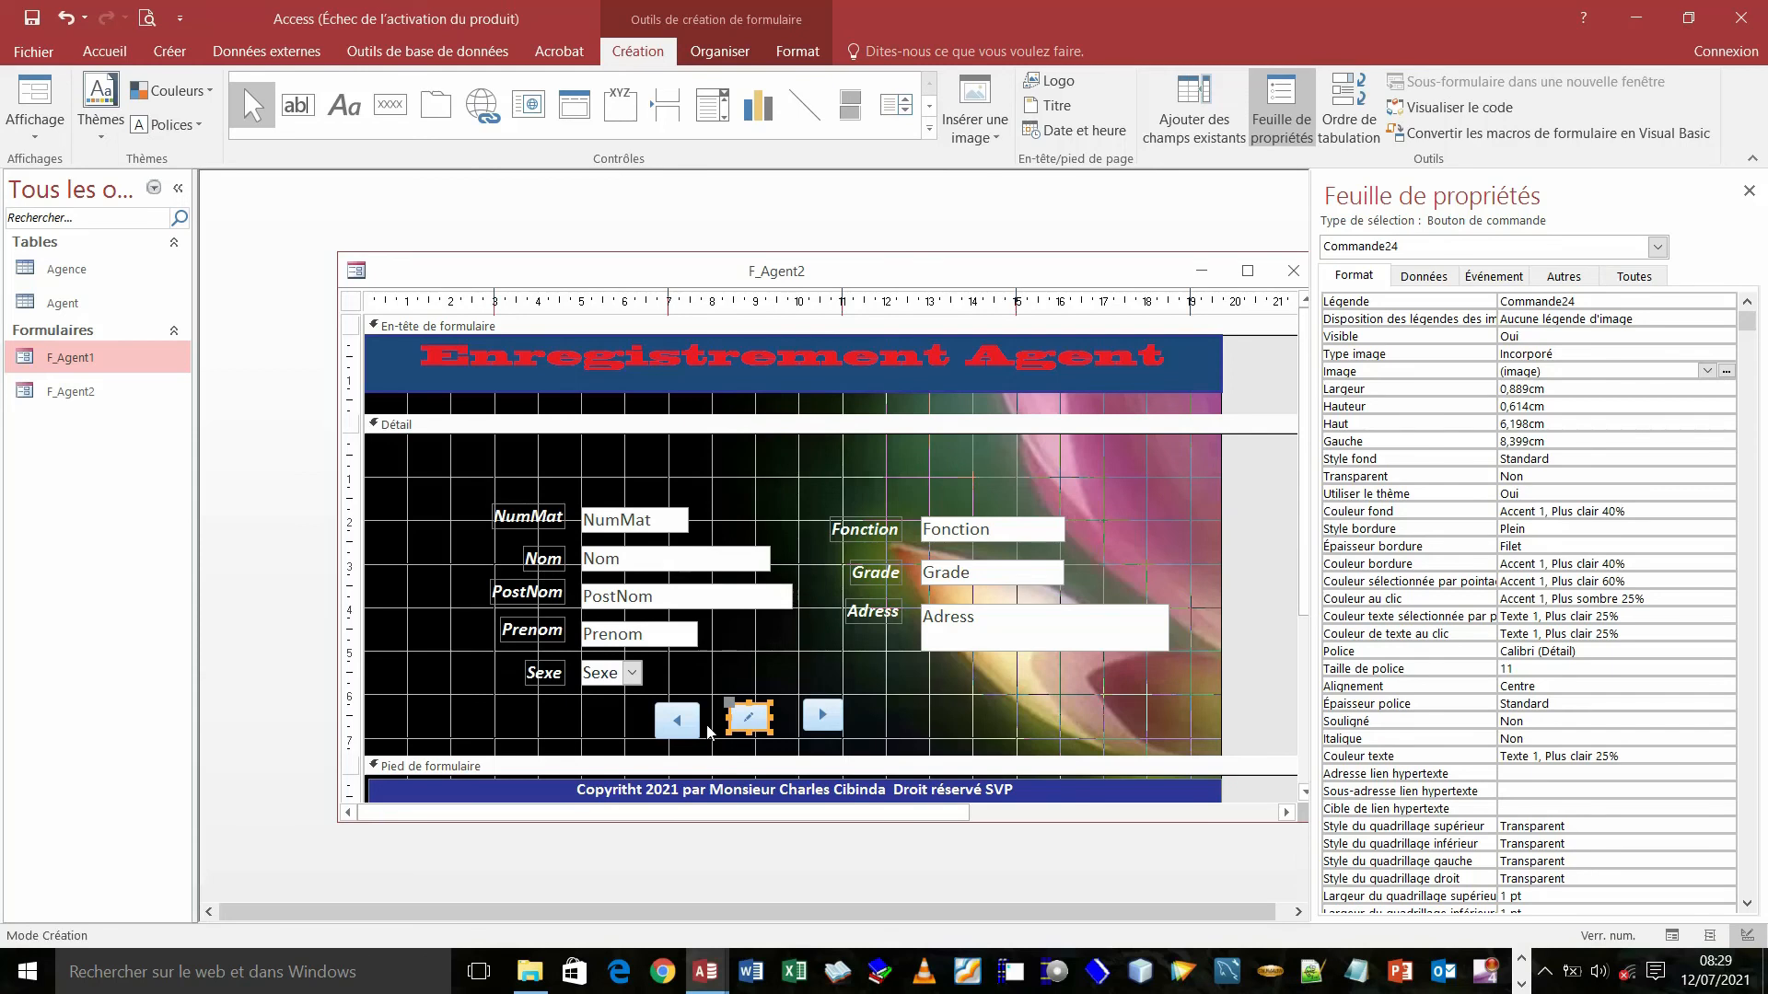
pyautogui.click(690, 728)
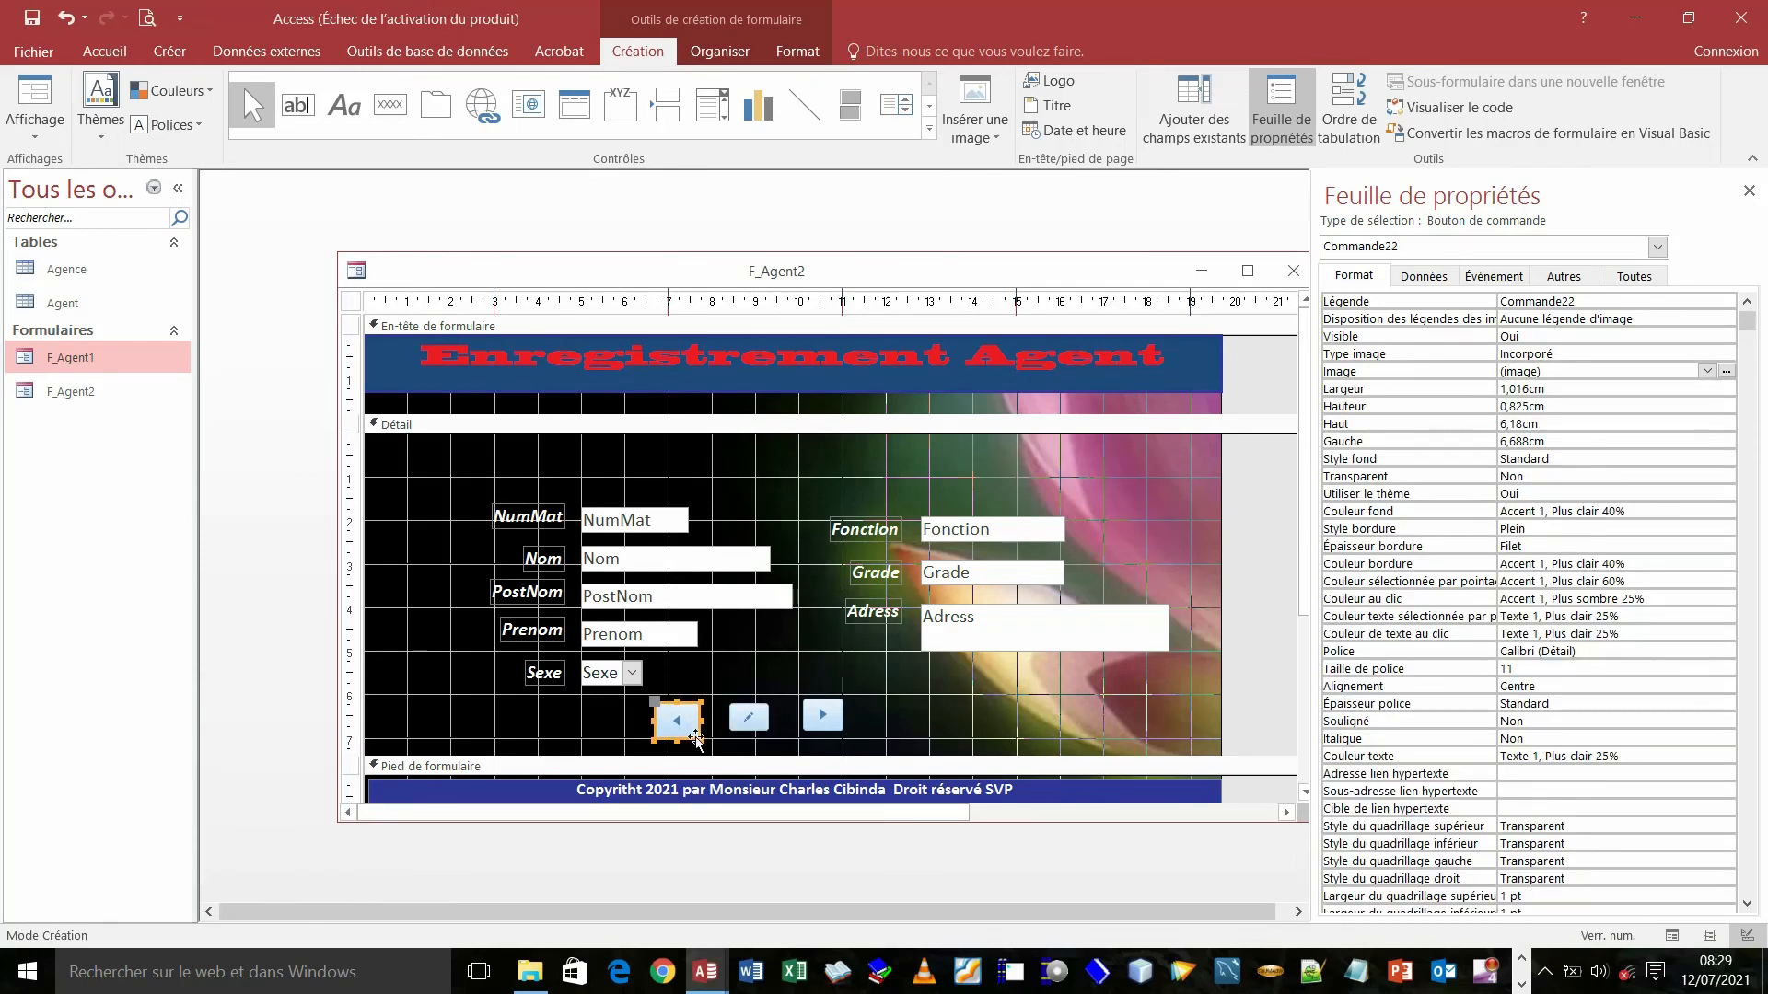
pyautogui.moveTo(696, 736); pyautogui.dragTo(693, 732)
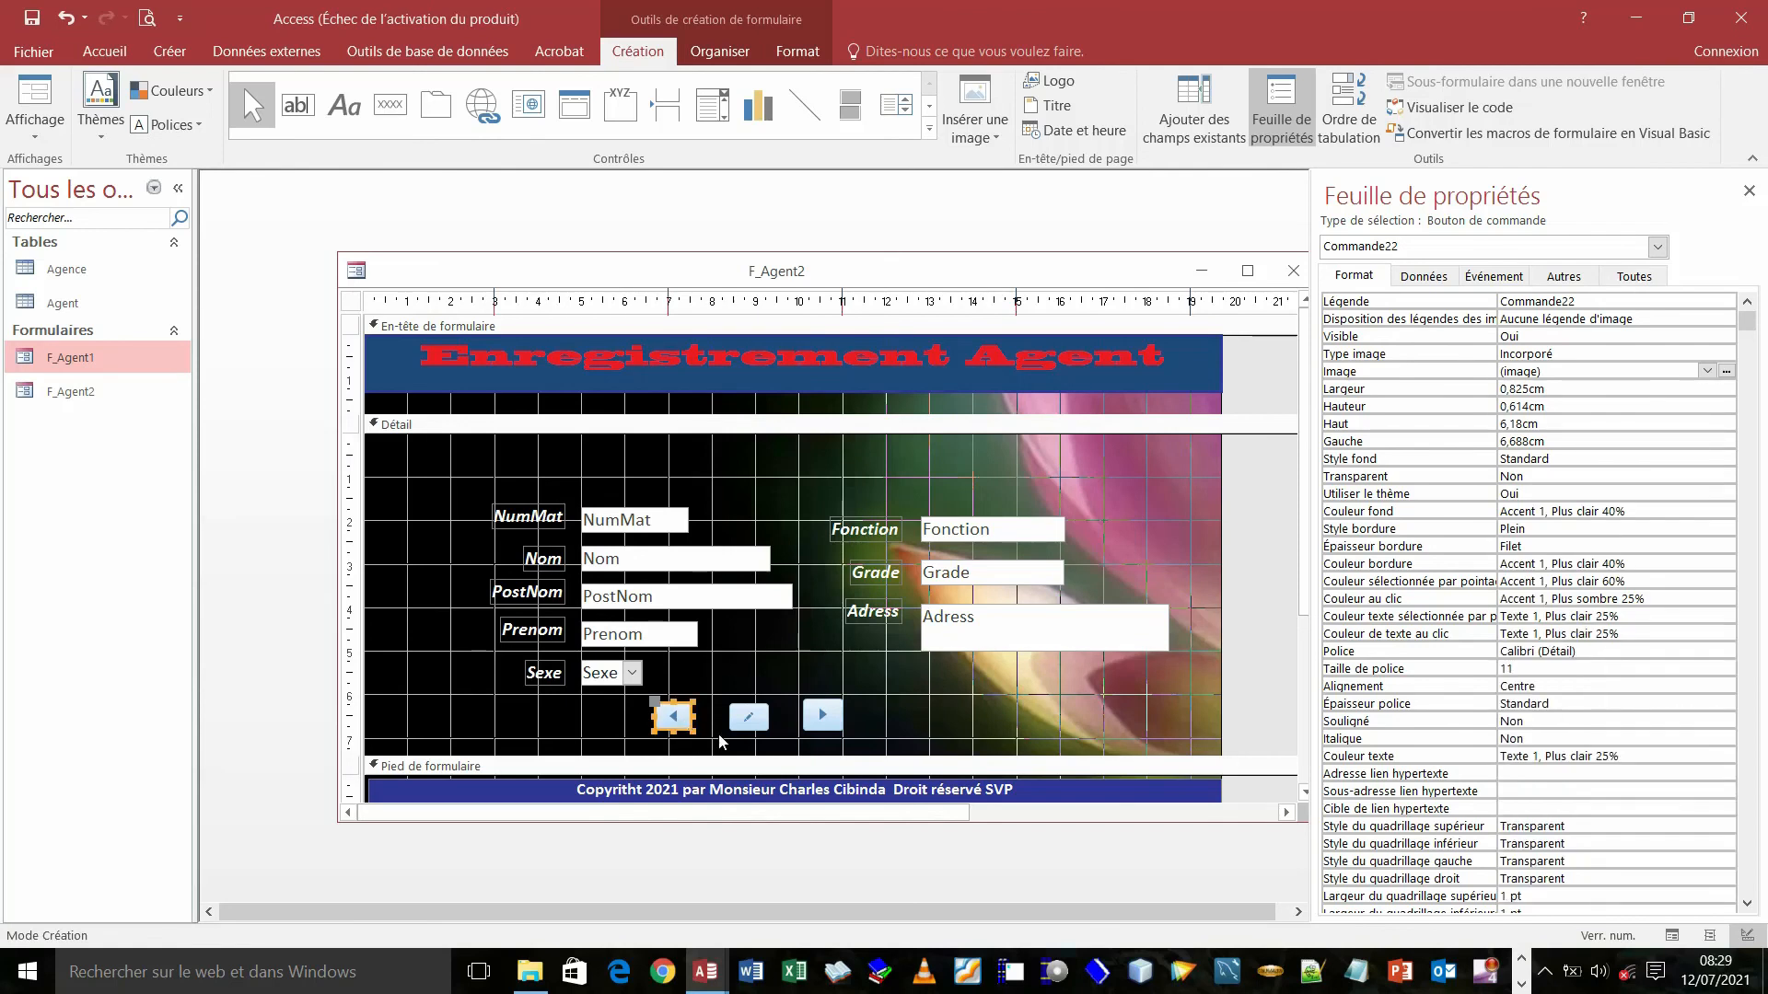
pyautogui.moveTo(744, 725); pyautogui.dragTo(734, 722)
pyautogui.click(814, 716)
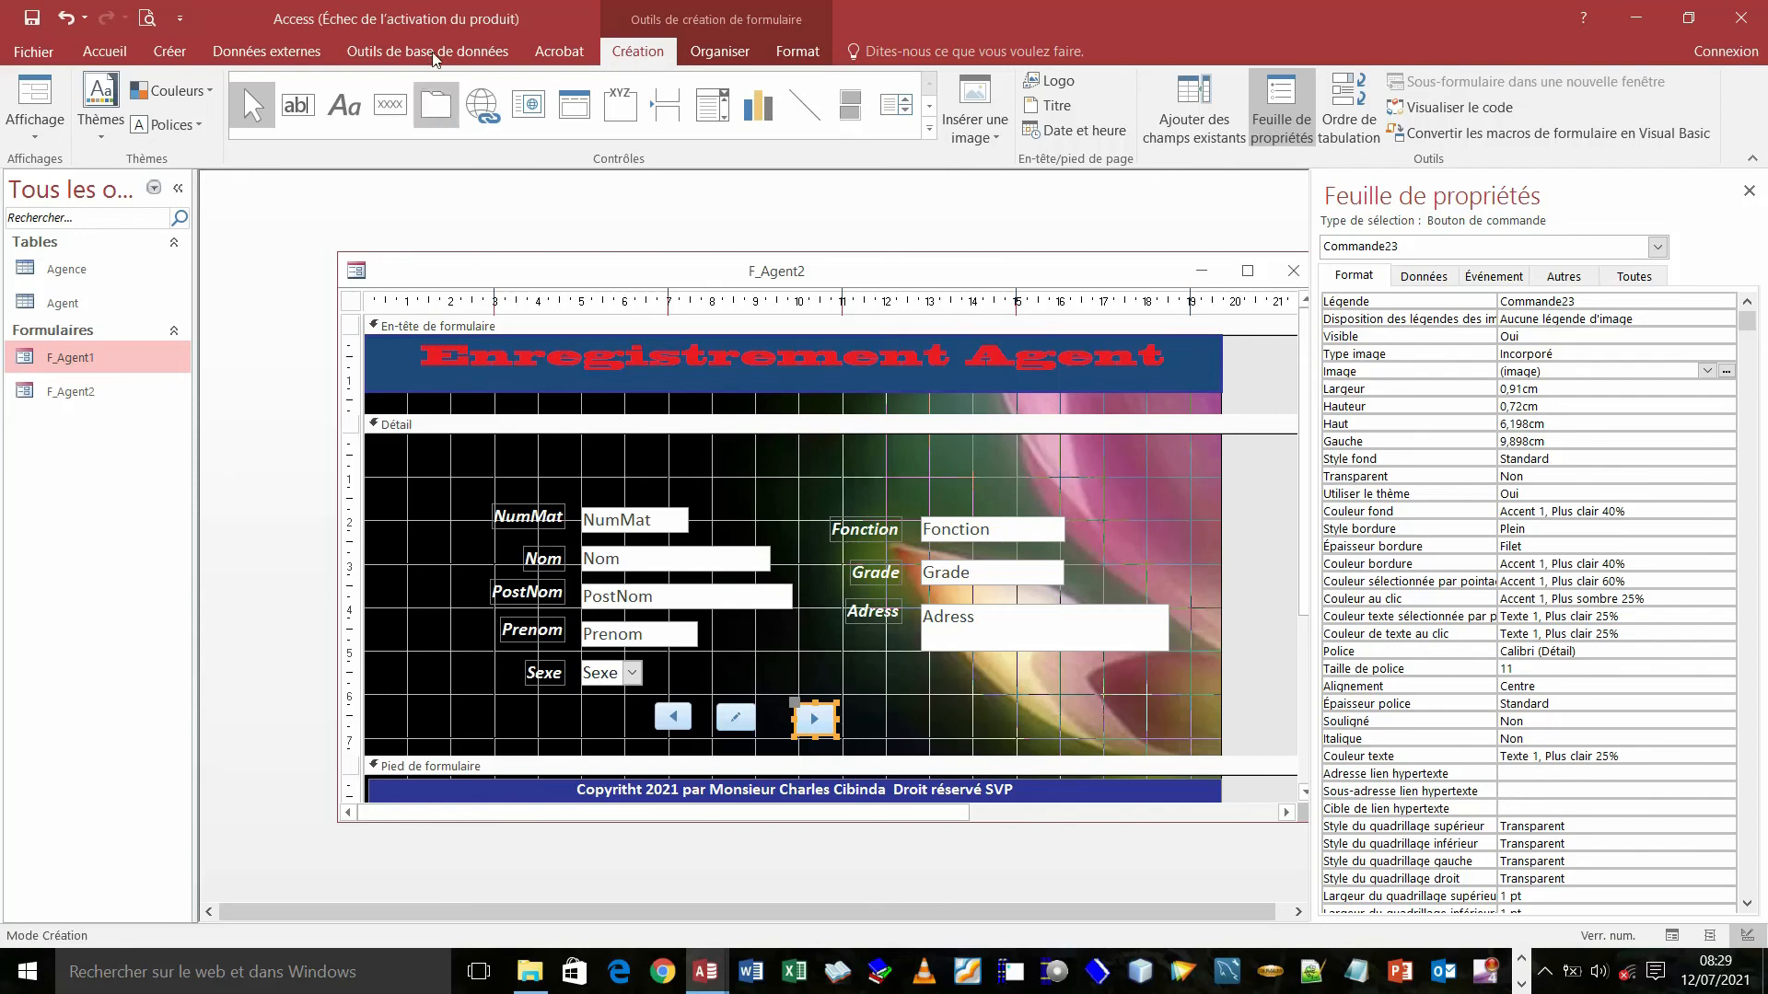
# - Draw rectangle Boite25 (5,099 × 1,101 cm) around the three navigation buttons
pyautogui.click(931, 115)
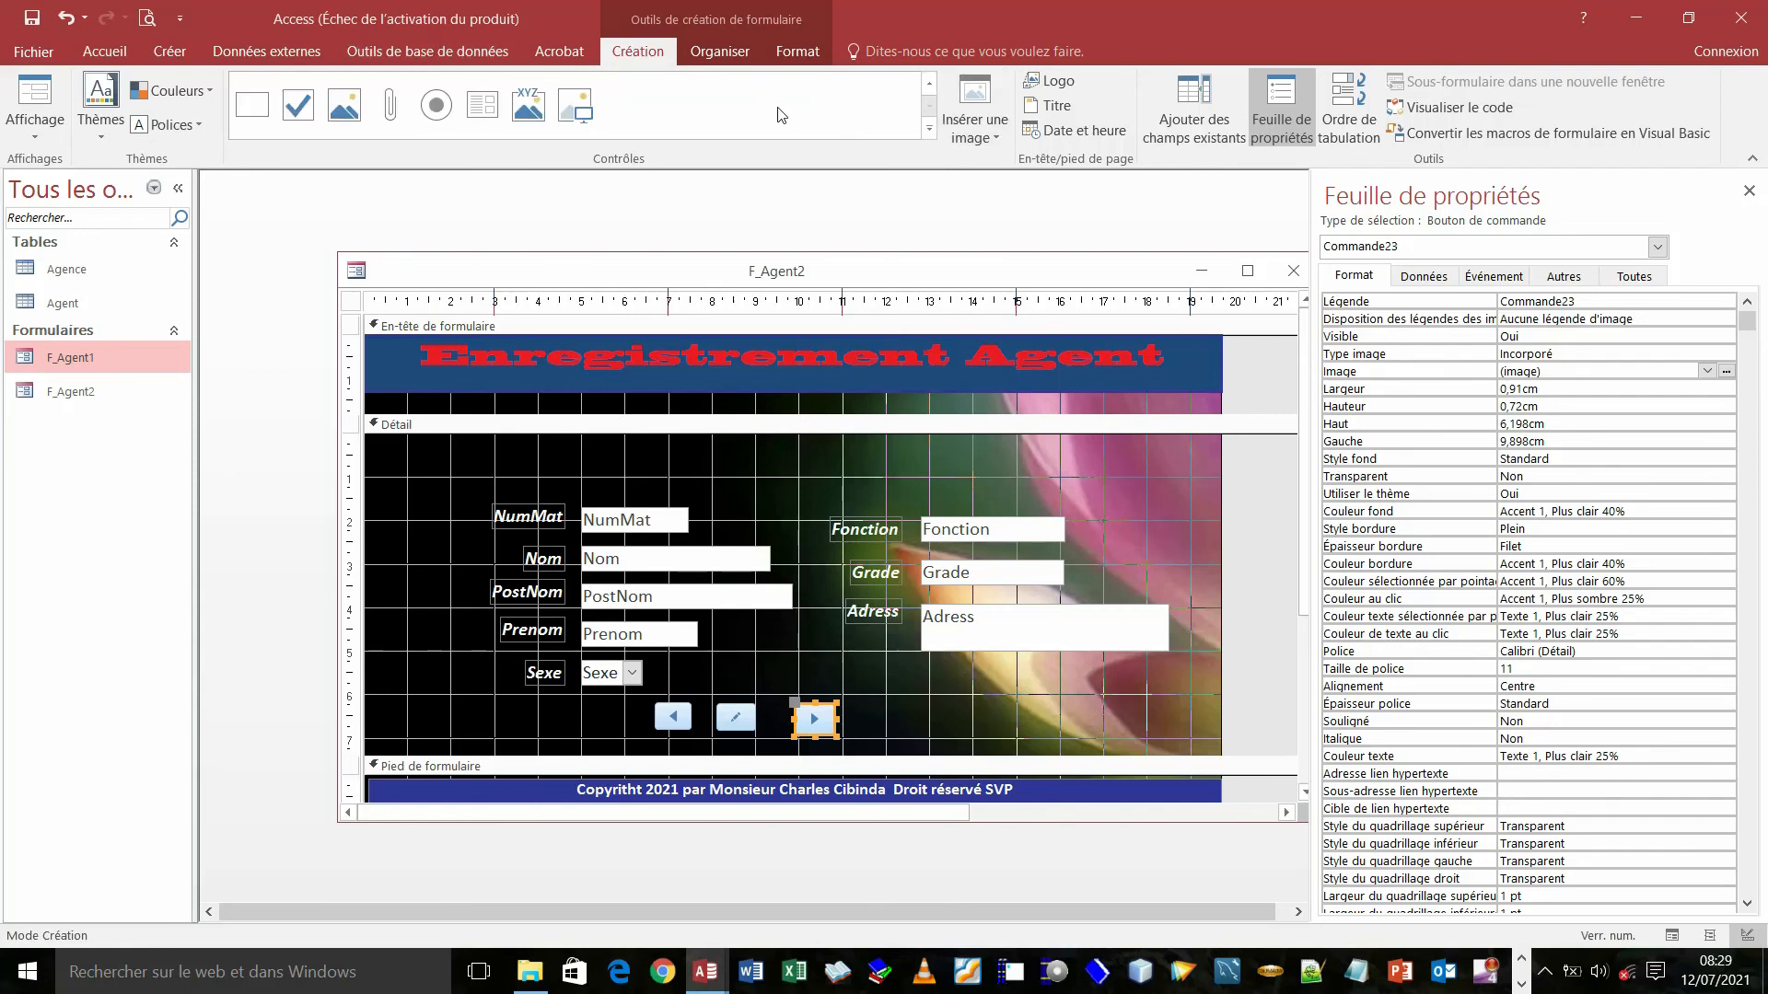
pyautogui.click(252, 104)
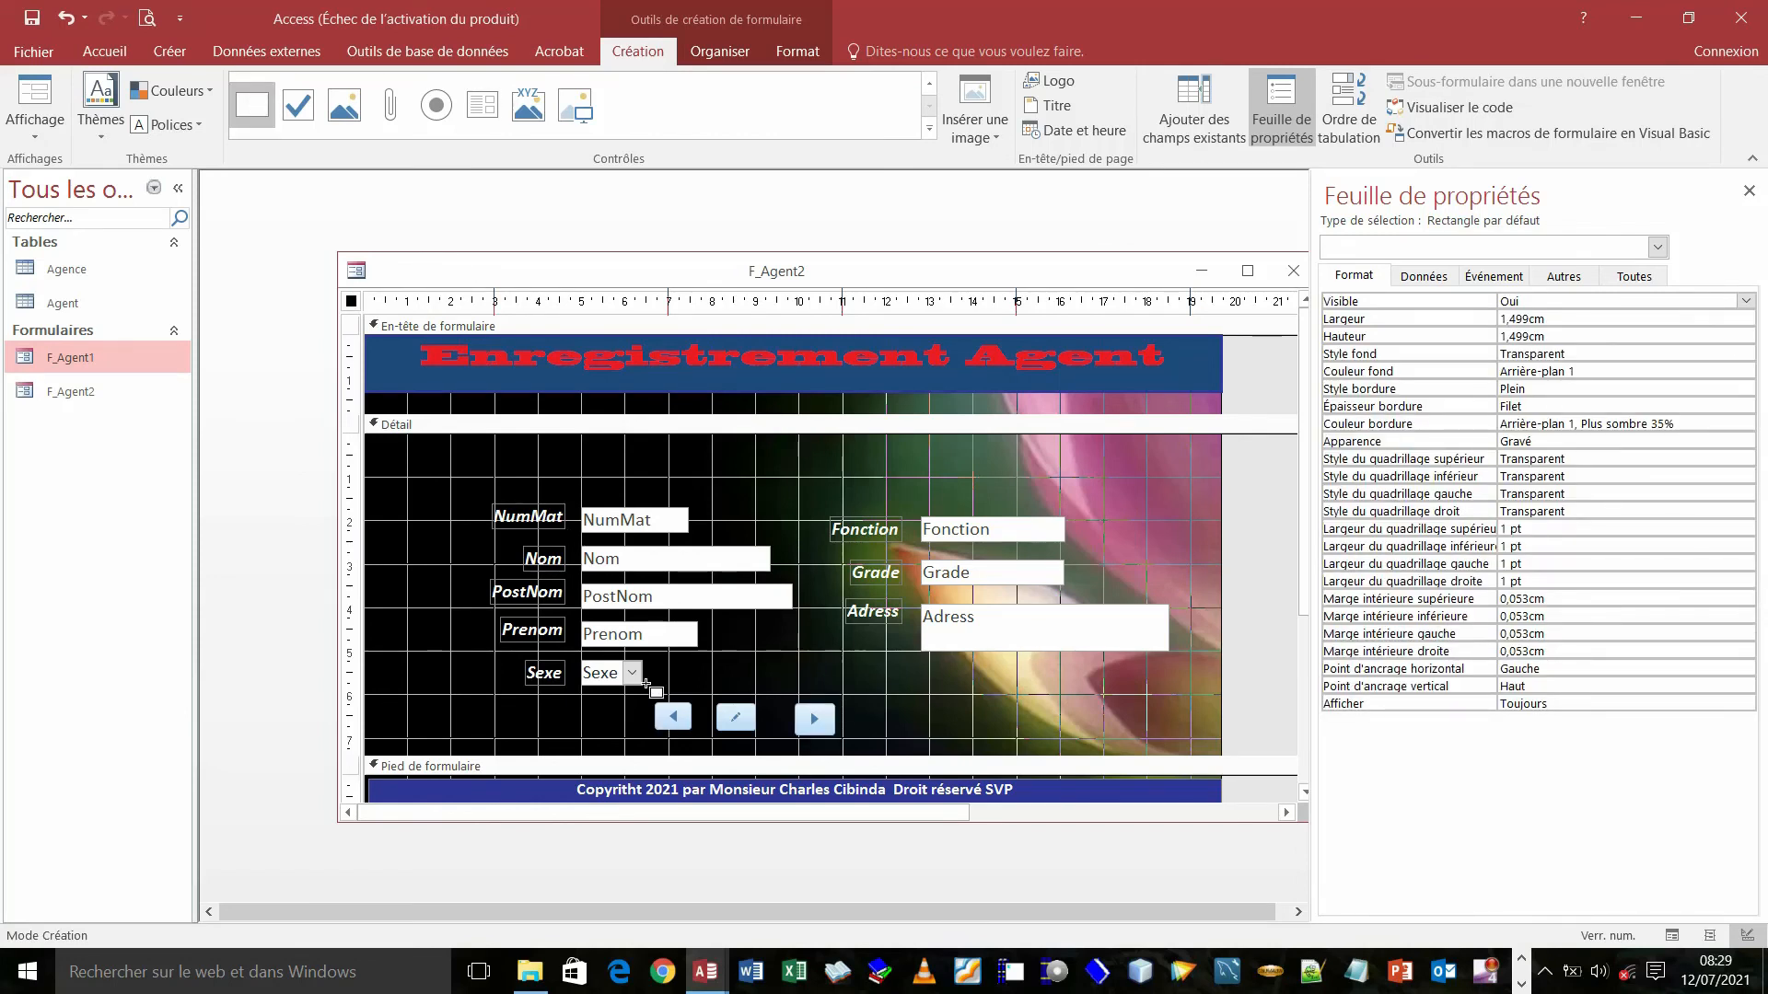
pyautogui.moveTo(643, 698); pyautogui.dragTo(866, 744)
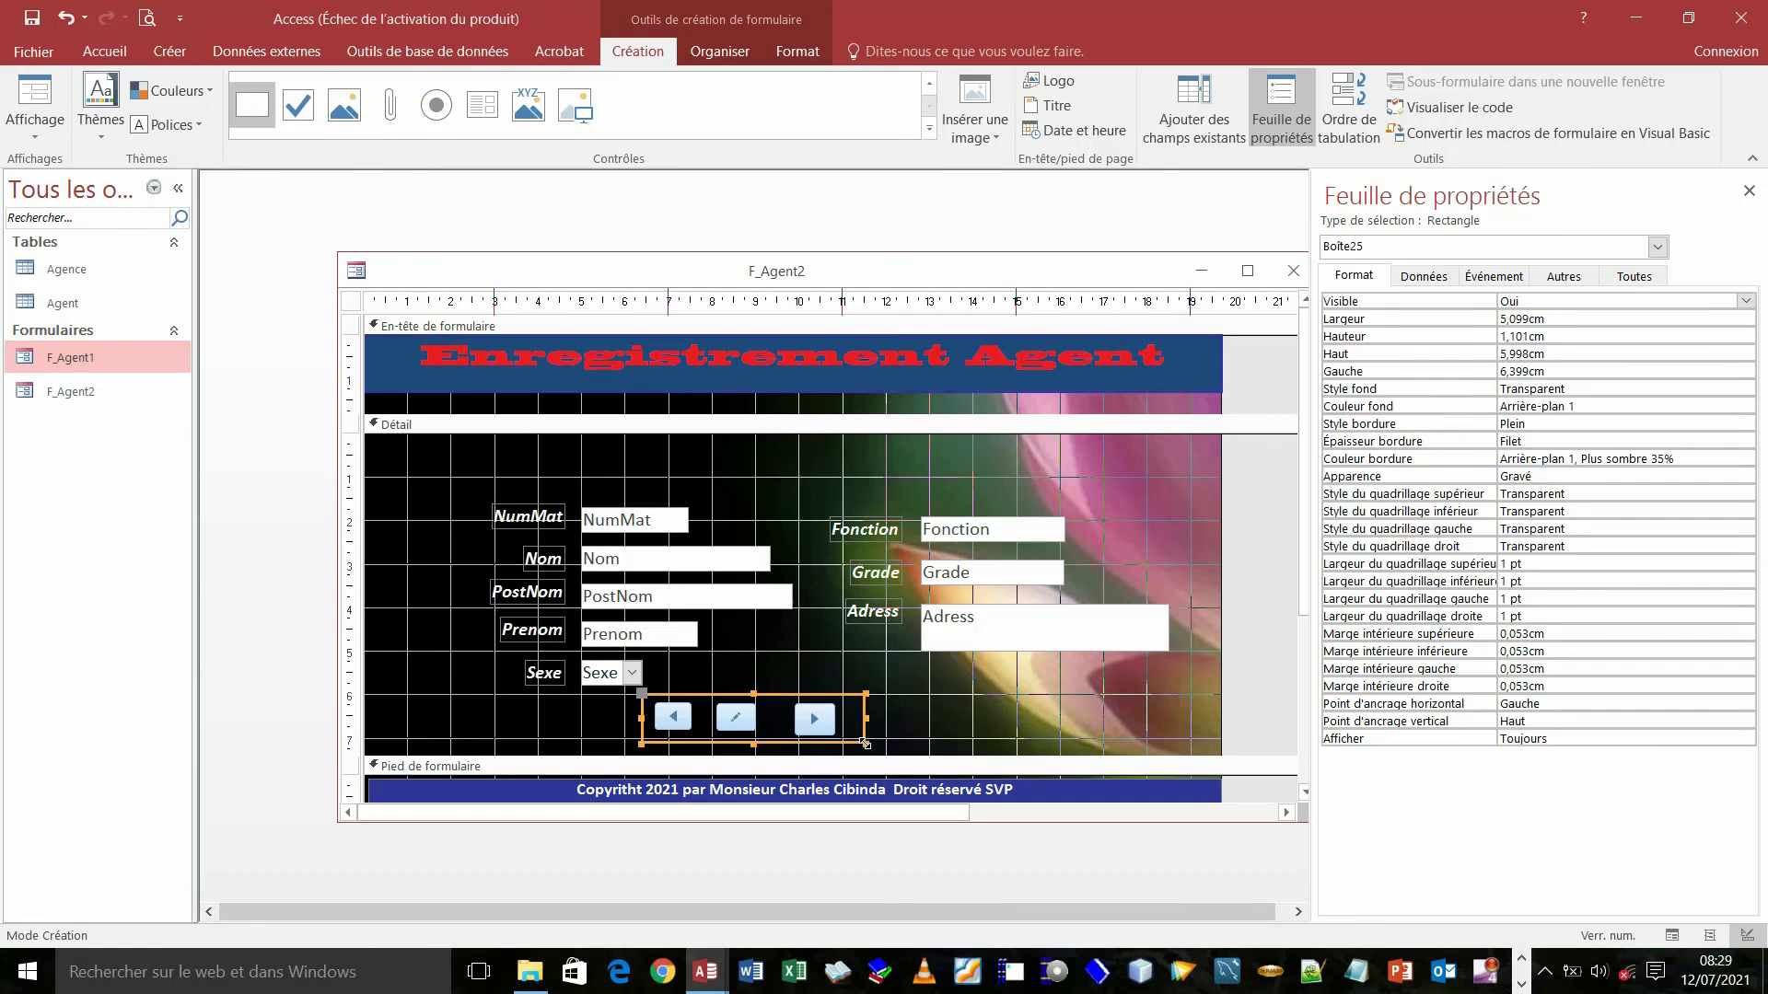
pyautogui.press('Left')
pyautogui.press('Left')
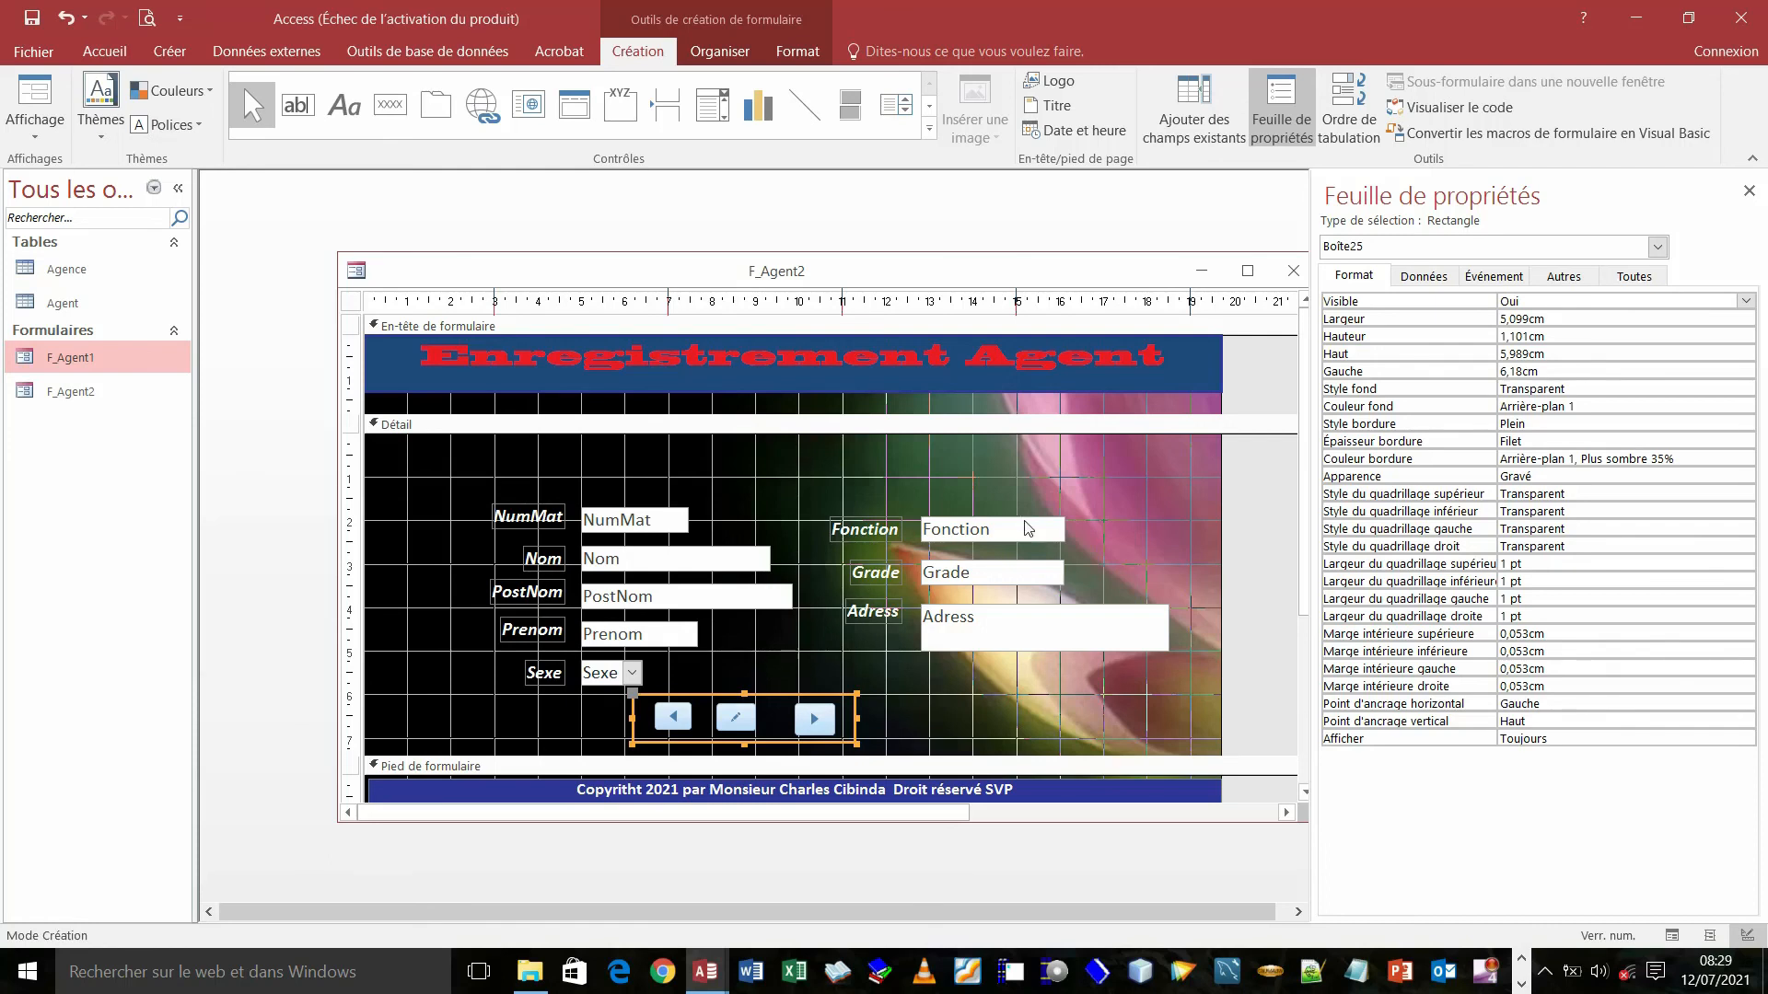
pyautogui.click(788, 54)
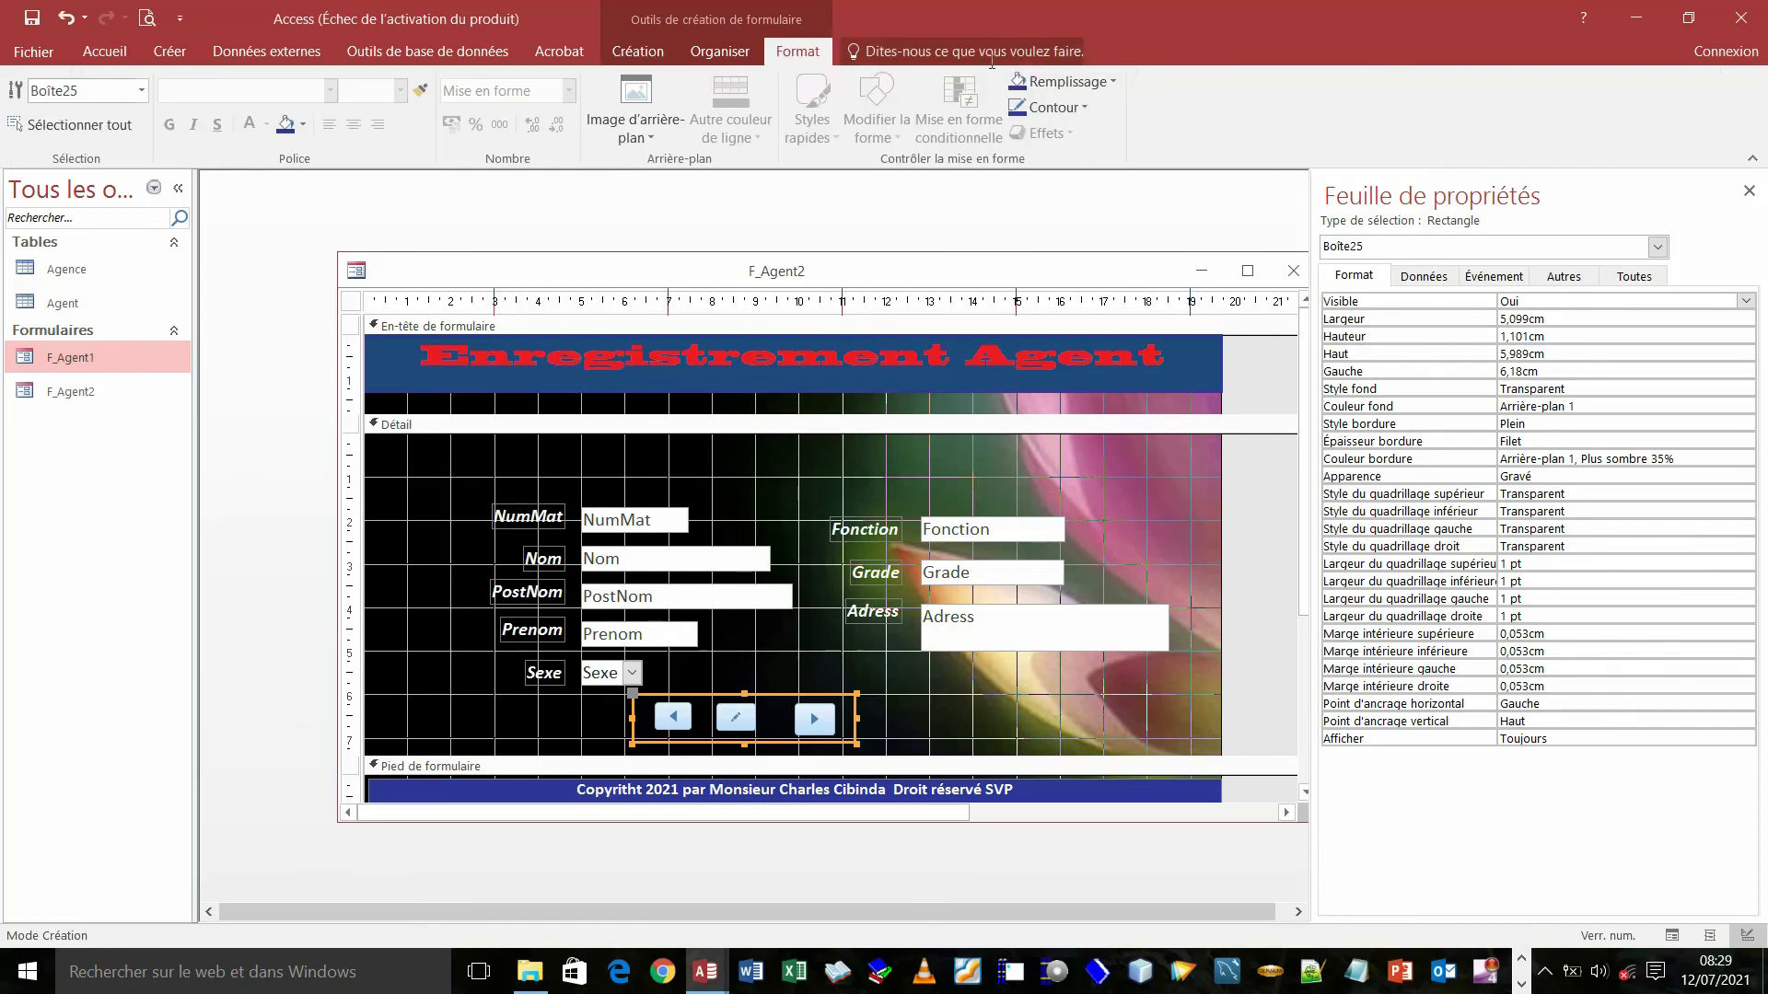
pyautogui.click(1086, 107)
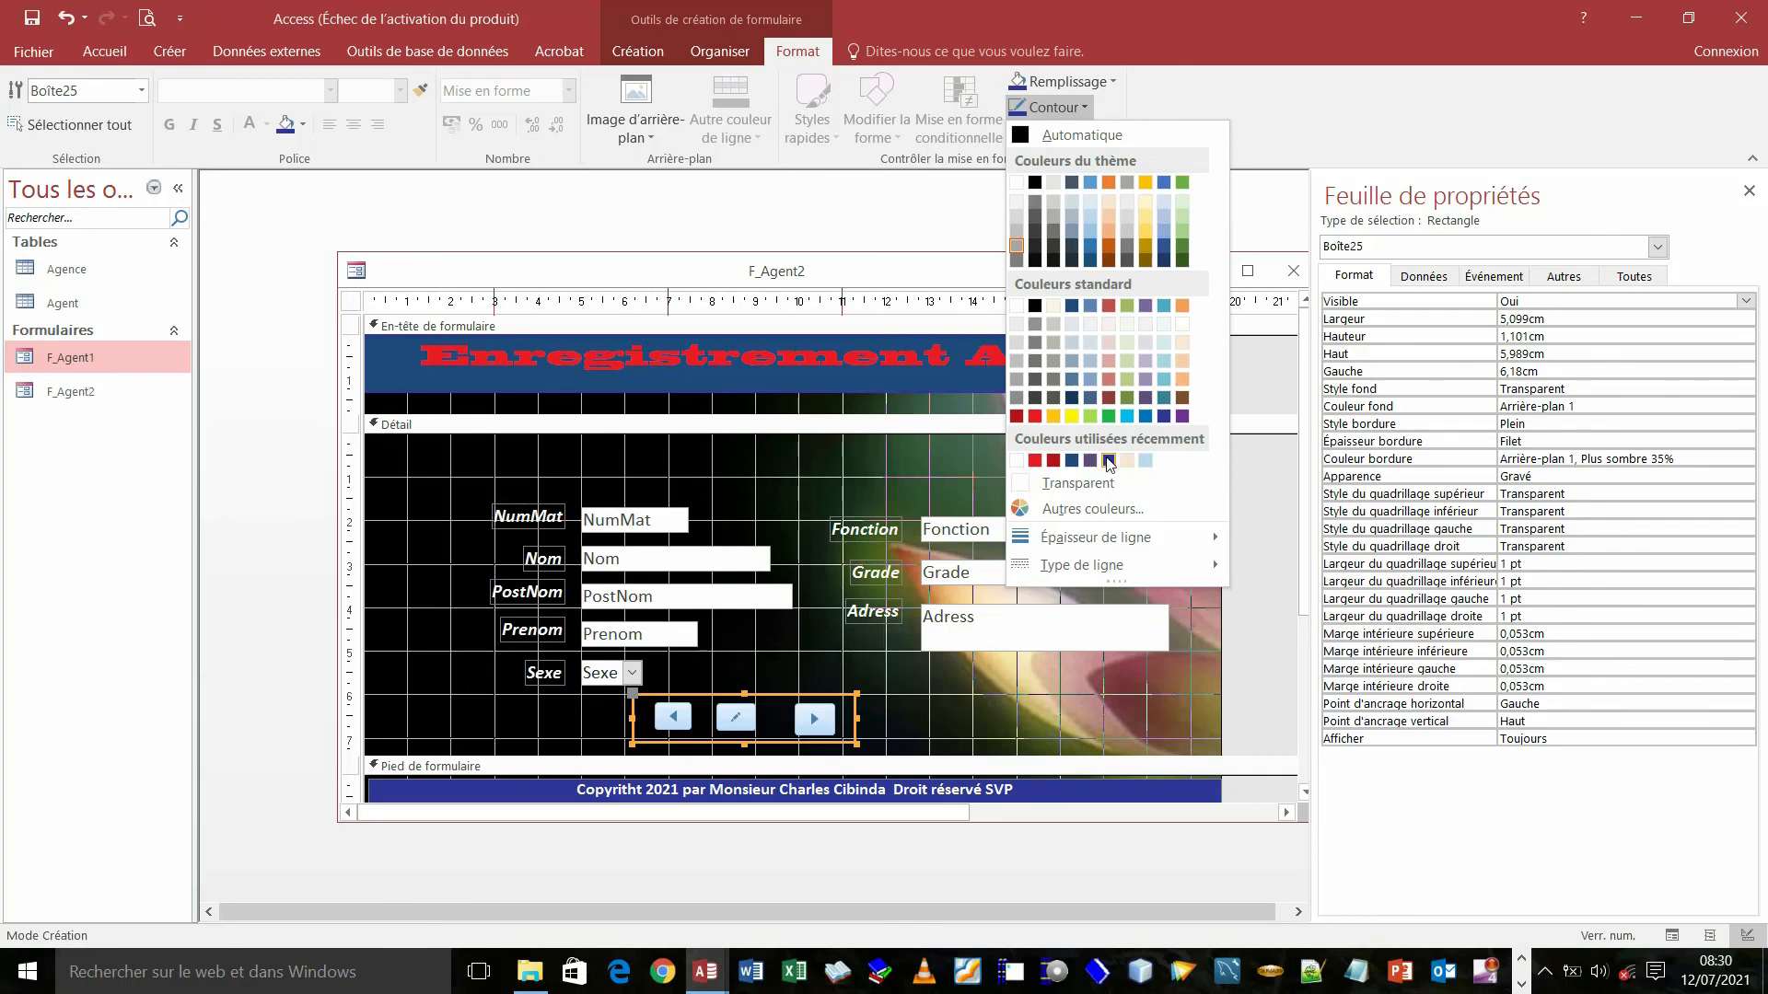
# - Give Boite25 a dark blue 3 pt border and a light pink #EFD3D2 fill
pyautogui.click(1108, 461)
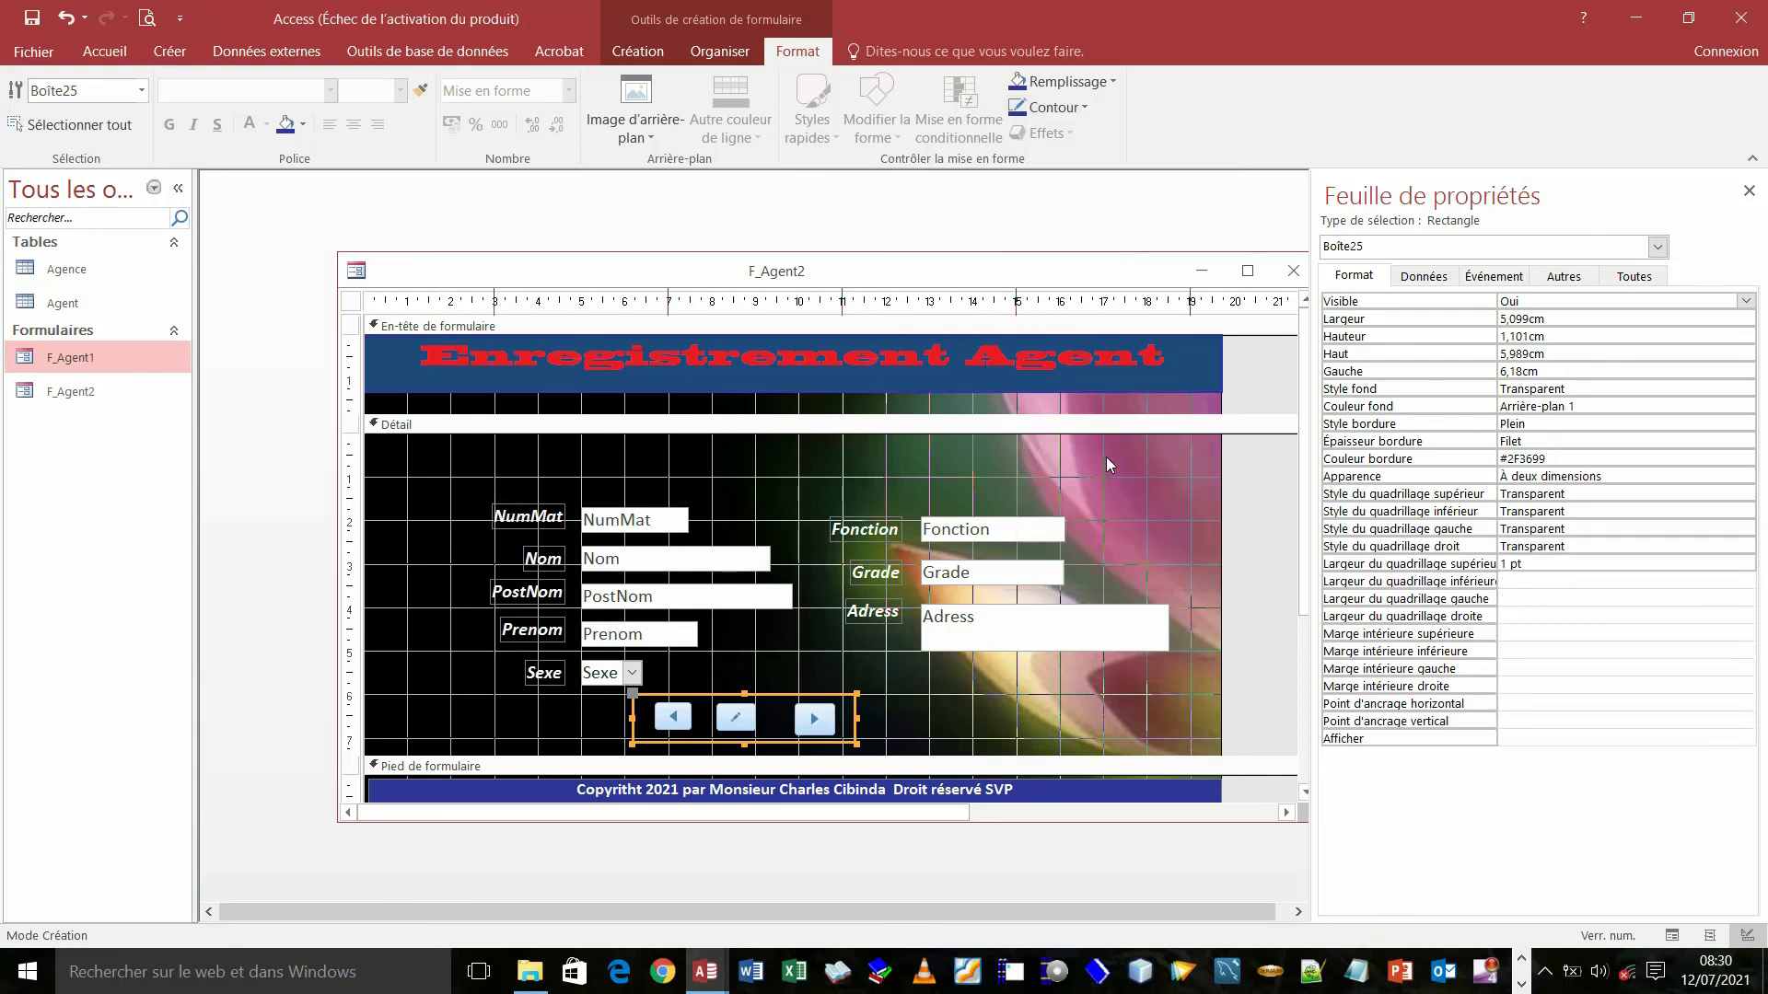
pyautogui.click(1085, 107)
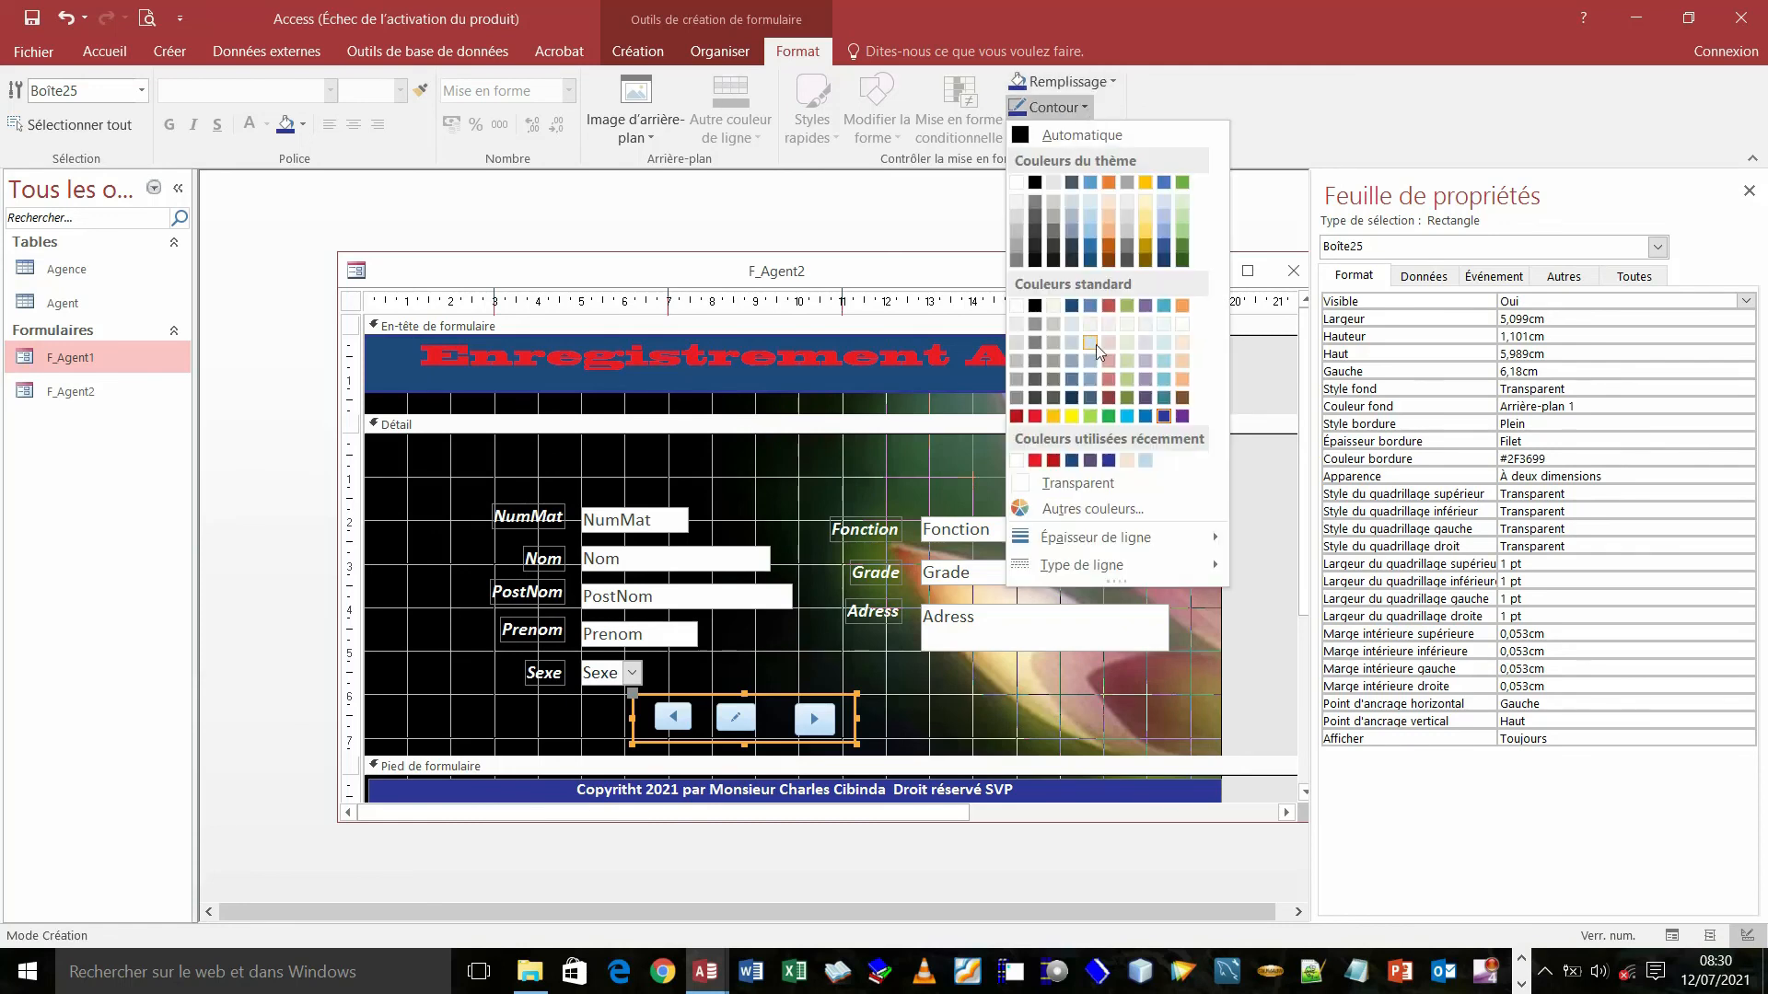
pyautogui.moveTo(1119, 553)
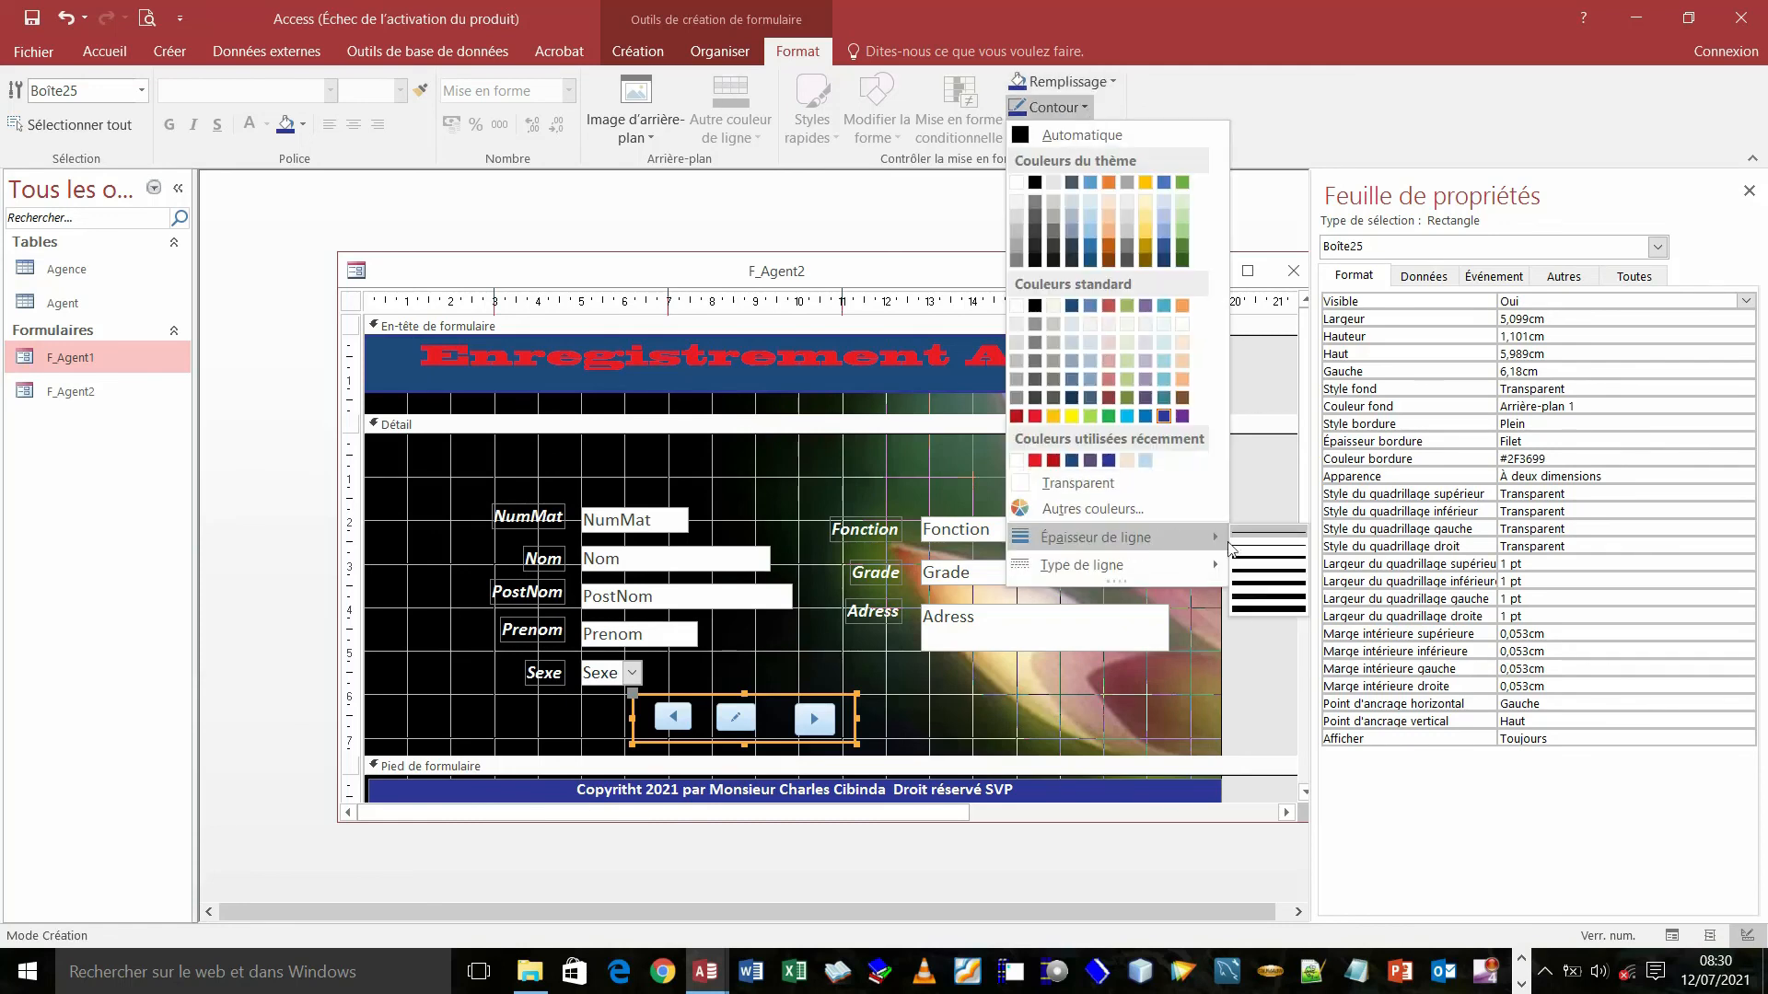
pyautogui.click(1260, 575)
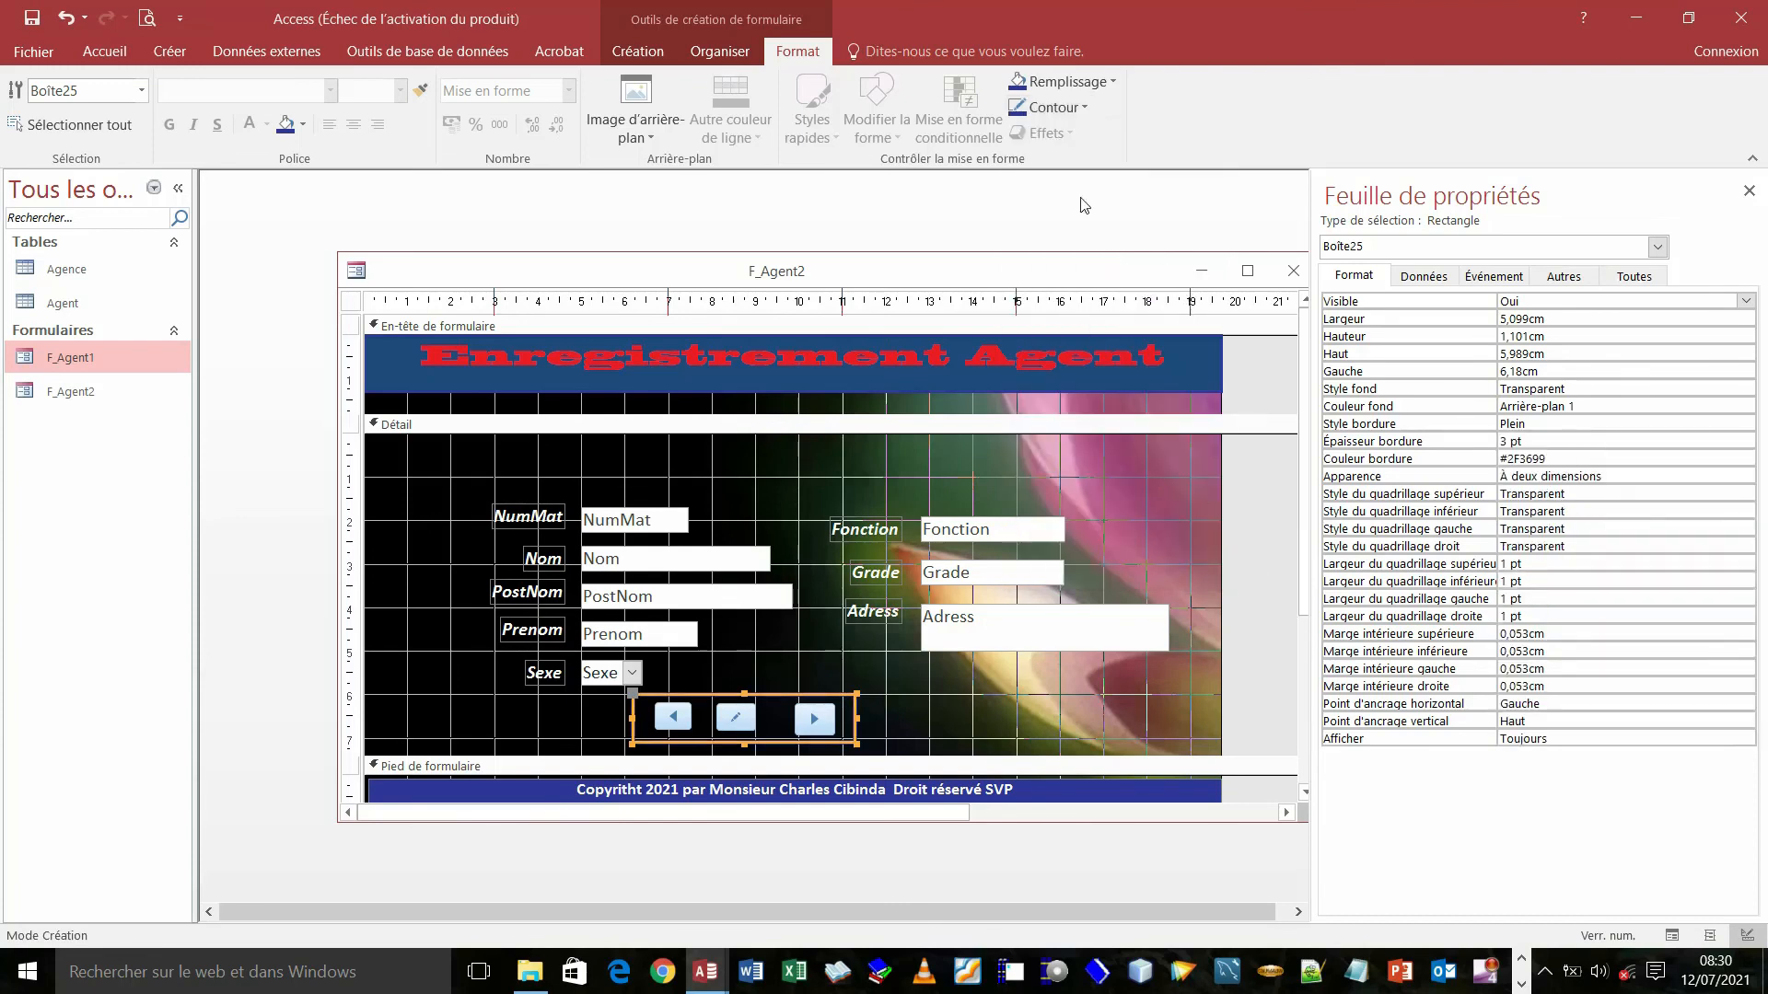
pyautogui.click(1115, 83)
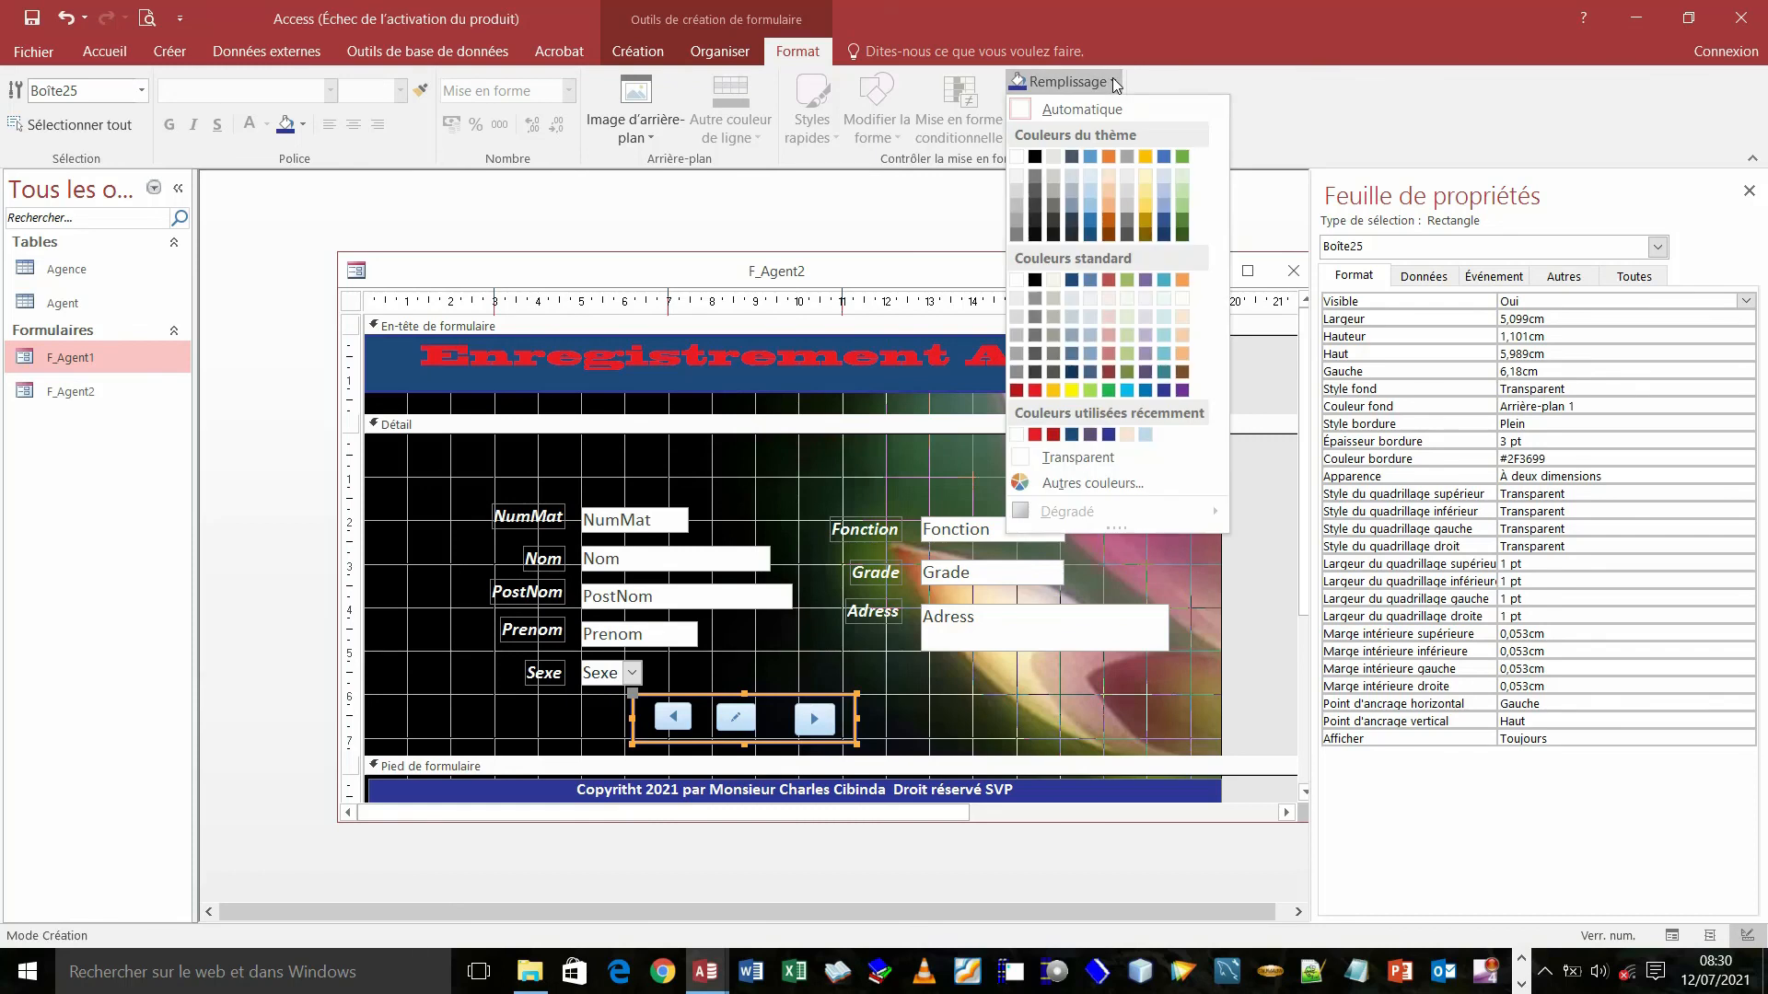
pyautogui.click(1106, 313)
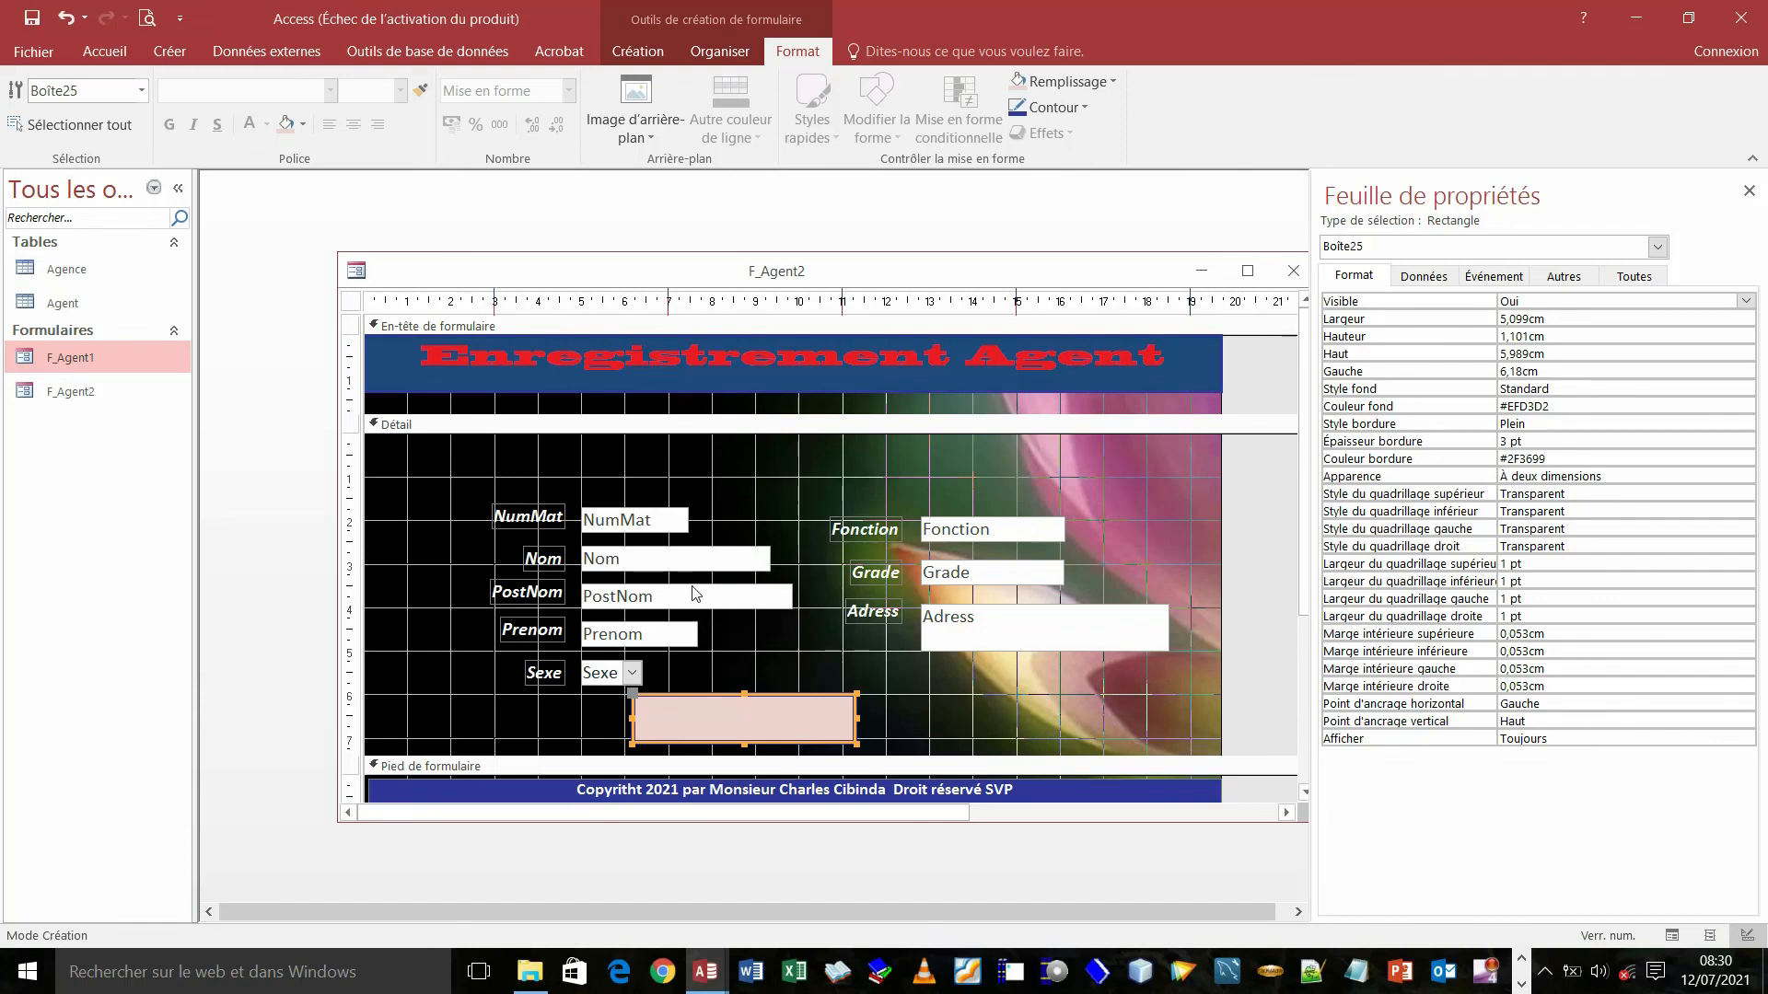
# - Send the rectangle to the back, behind the navigation buttons
pyautogui.rightClick(727, 711)
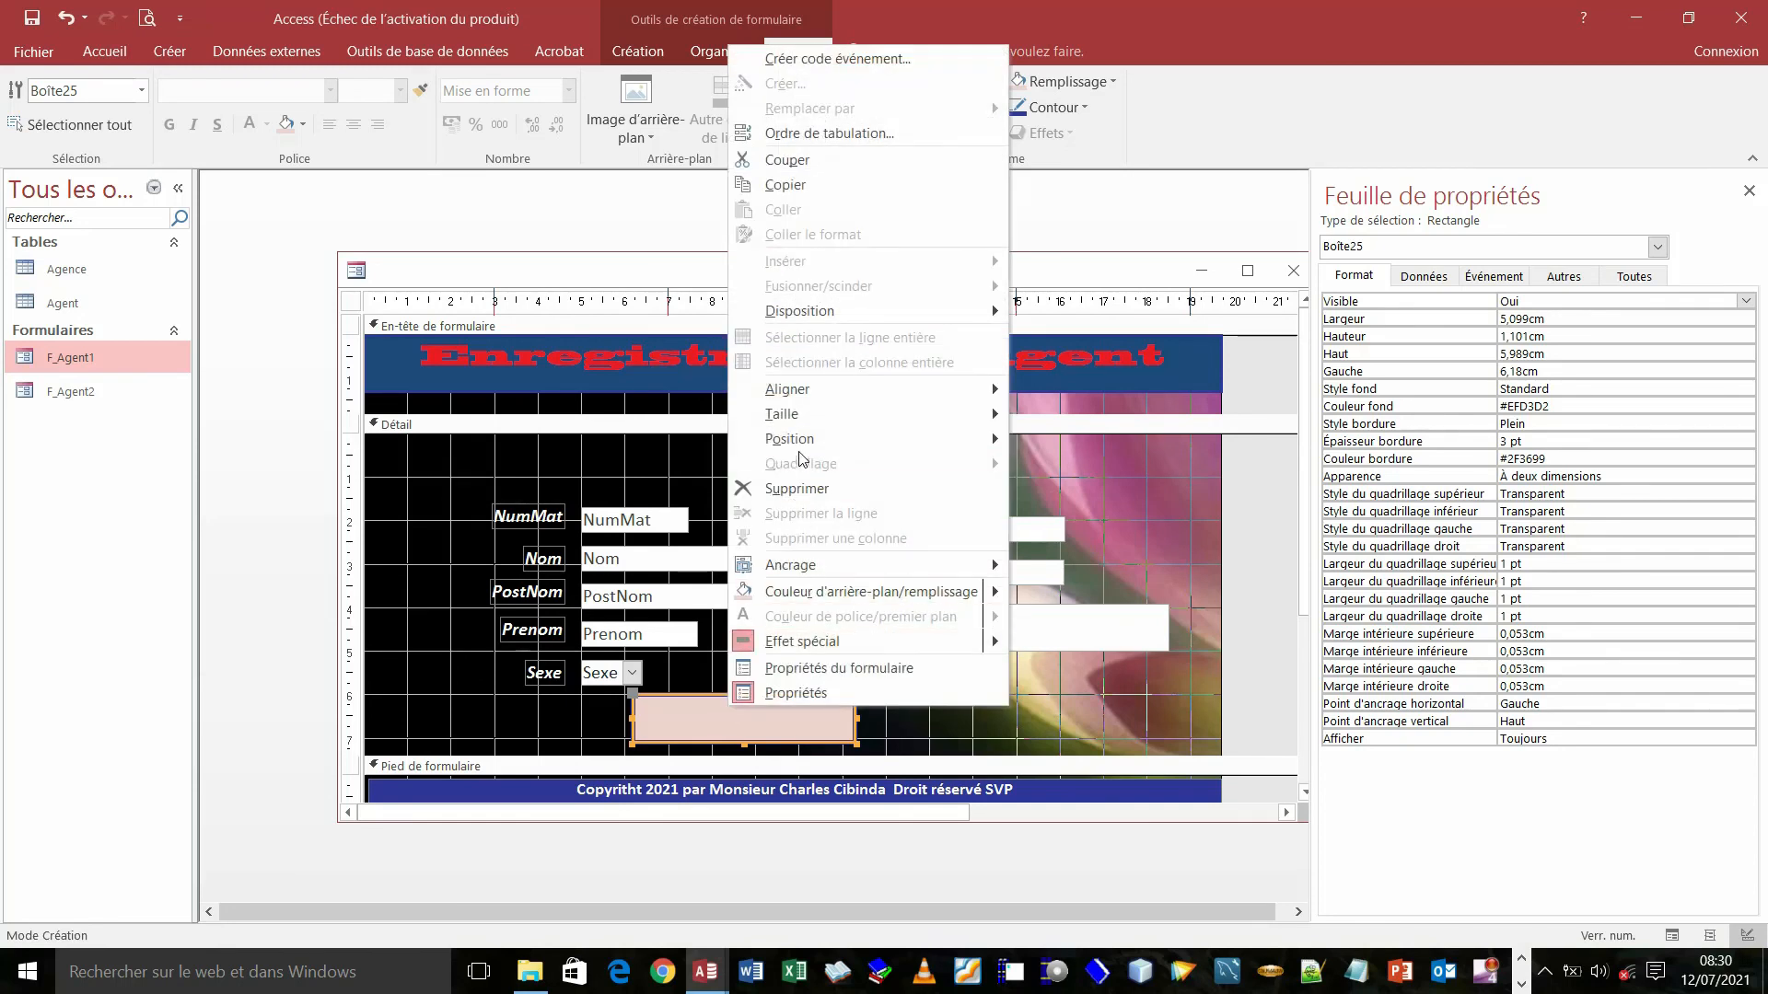
pyautogui.moveTo(801, 438)
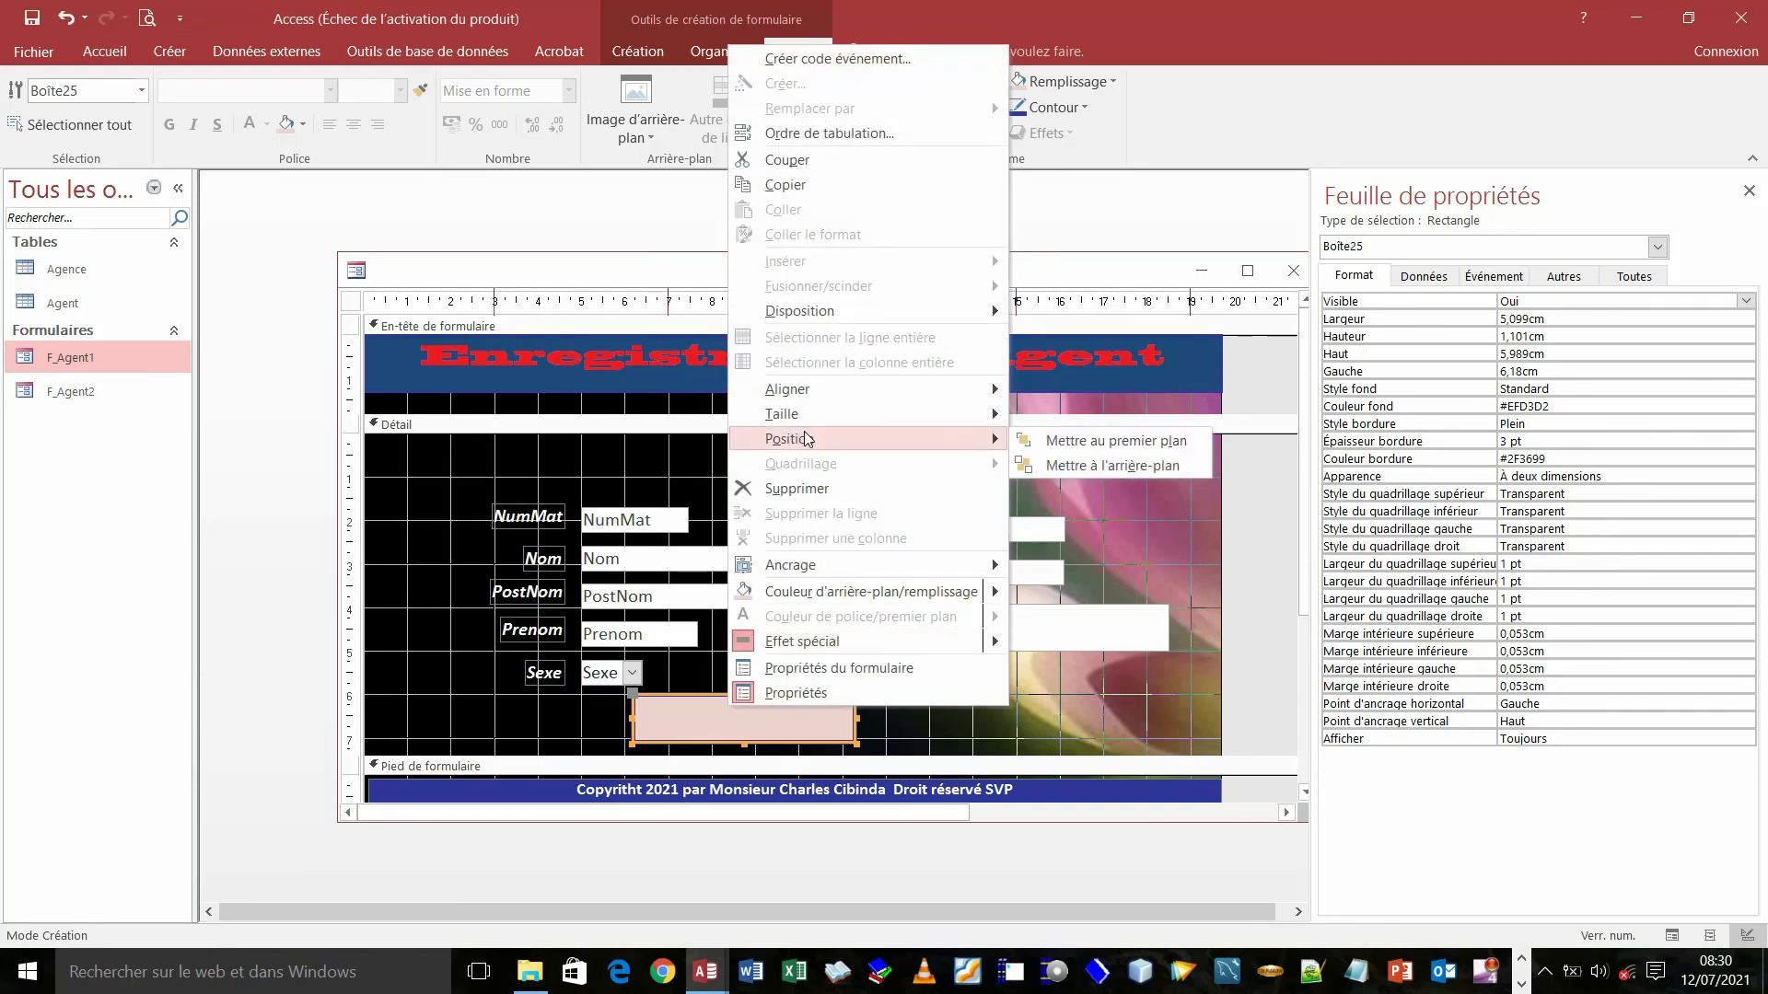
pyautogui.click(1124, 466)
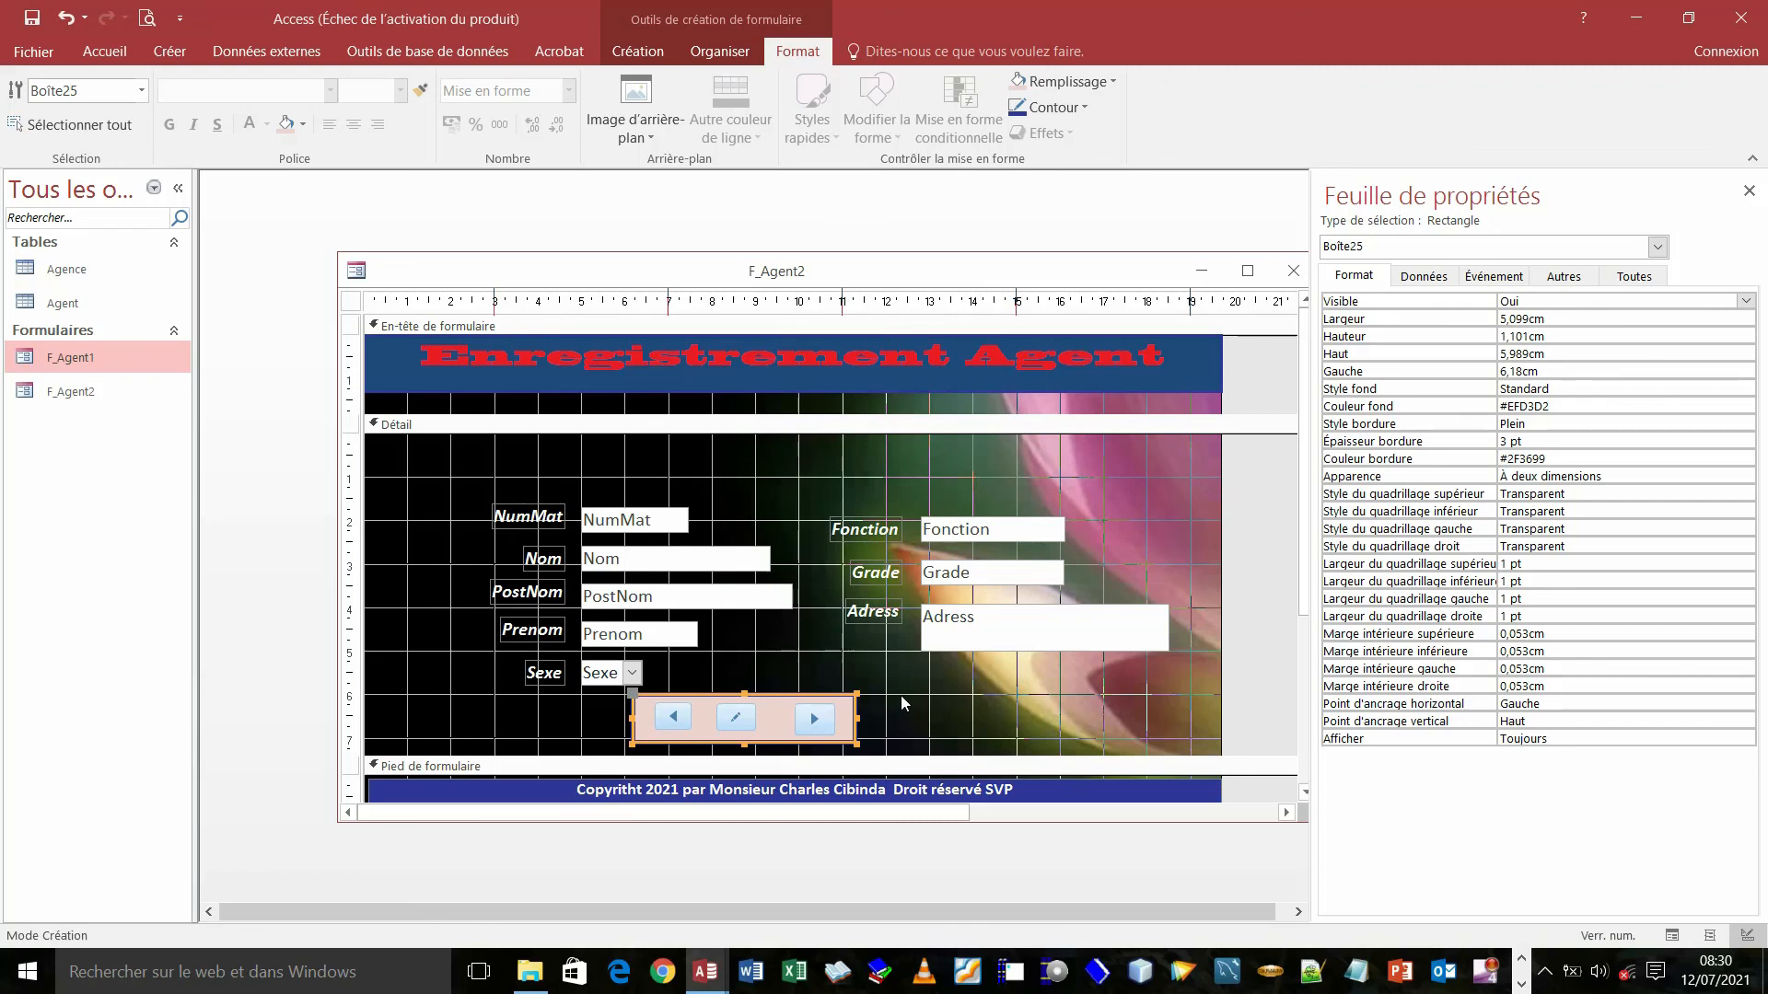
# - Change the frame's fill to Gris 25 % and shift the framed buttons slightly right
pyautogui.click(1115, 81)
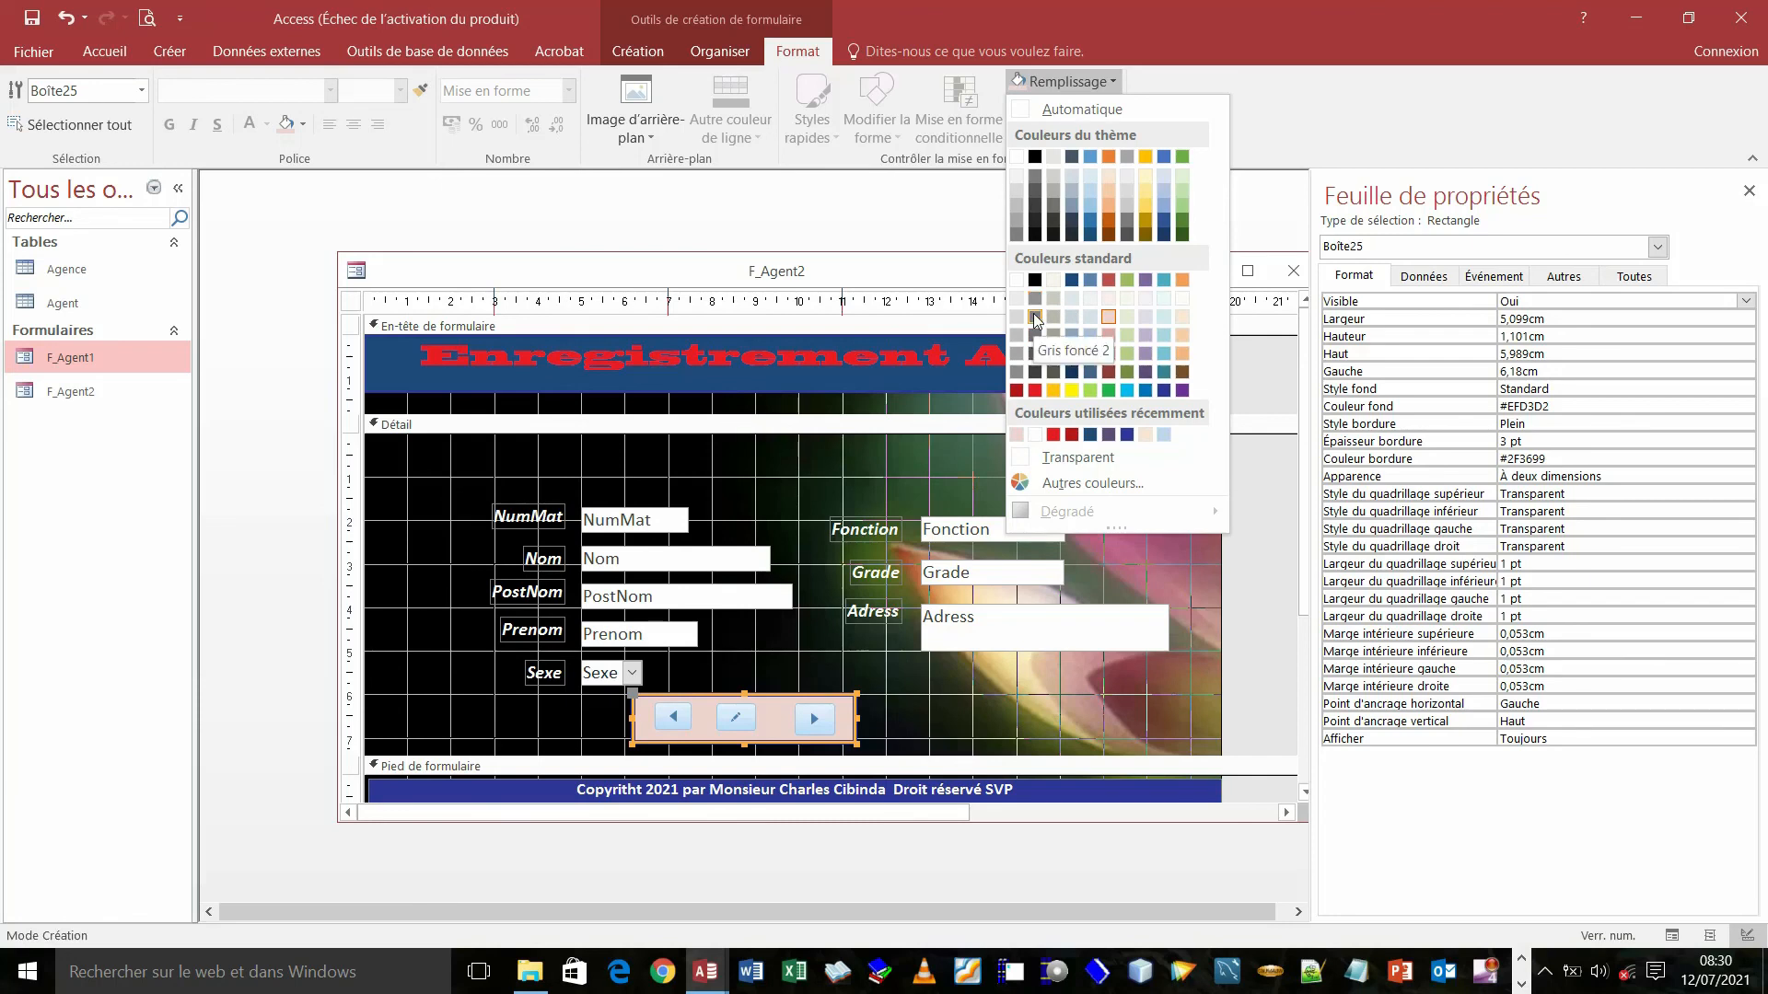
pyautogui.click(1054, 157)
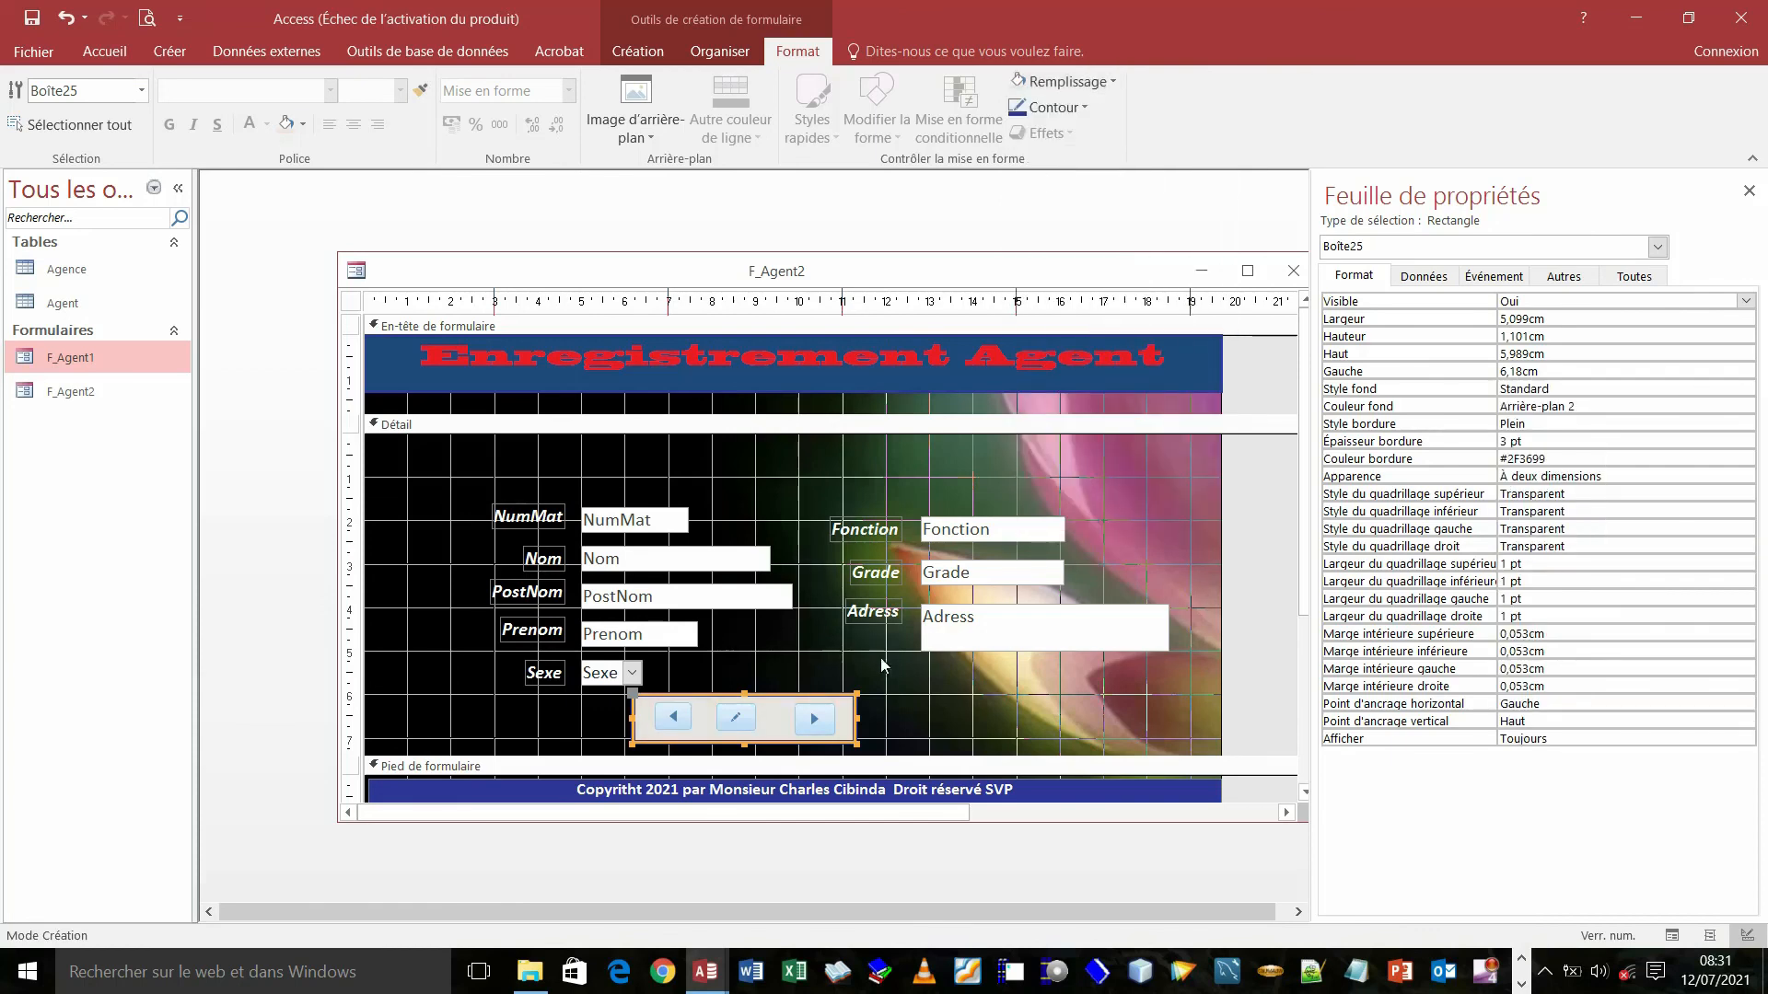
pyautogui.moveTo(877, 711); pyautogui.dragTo(769, 691)
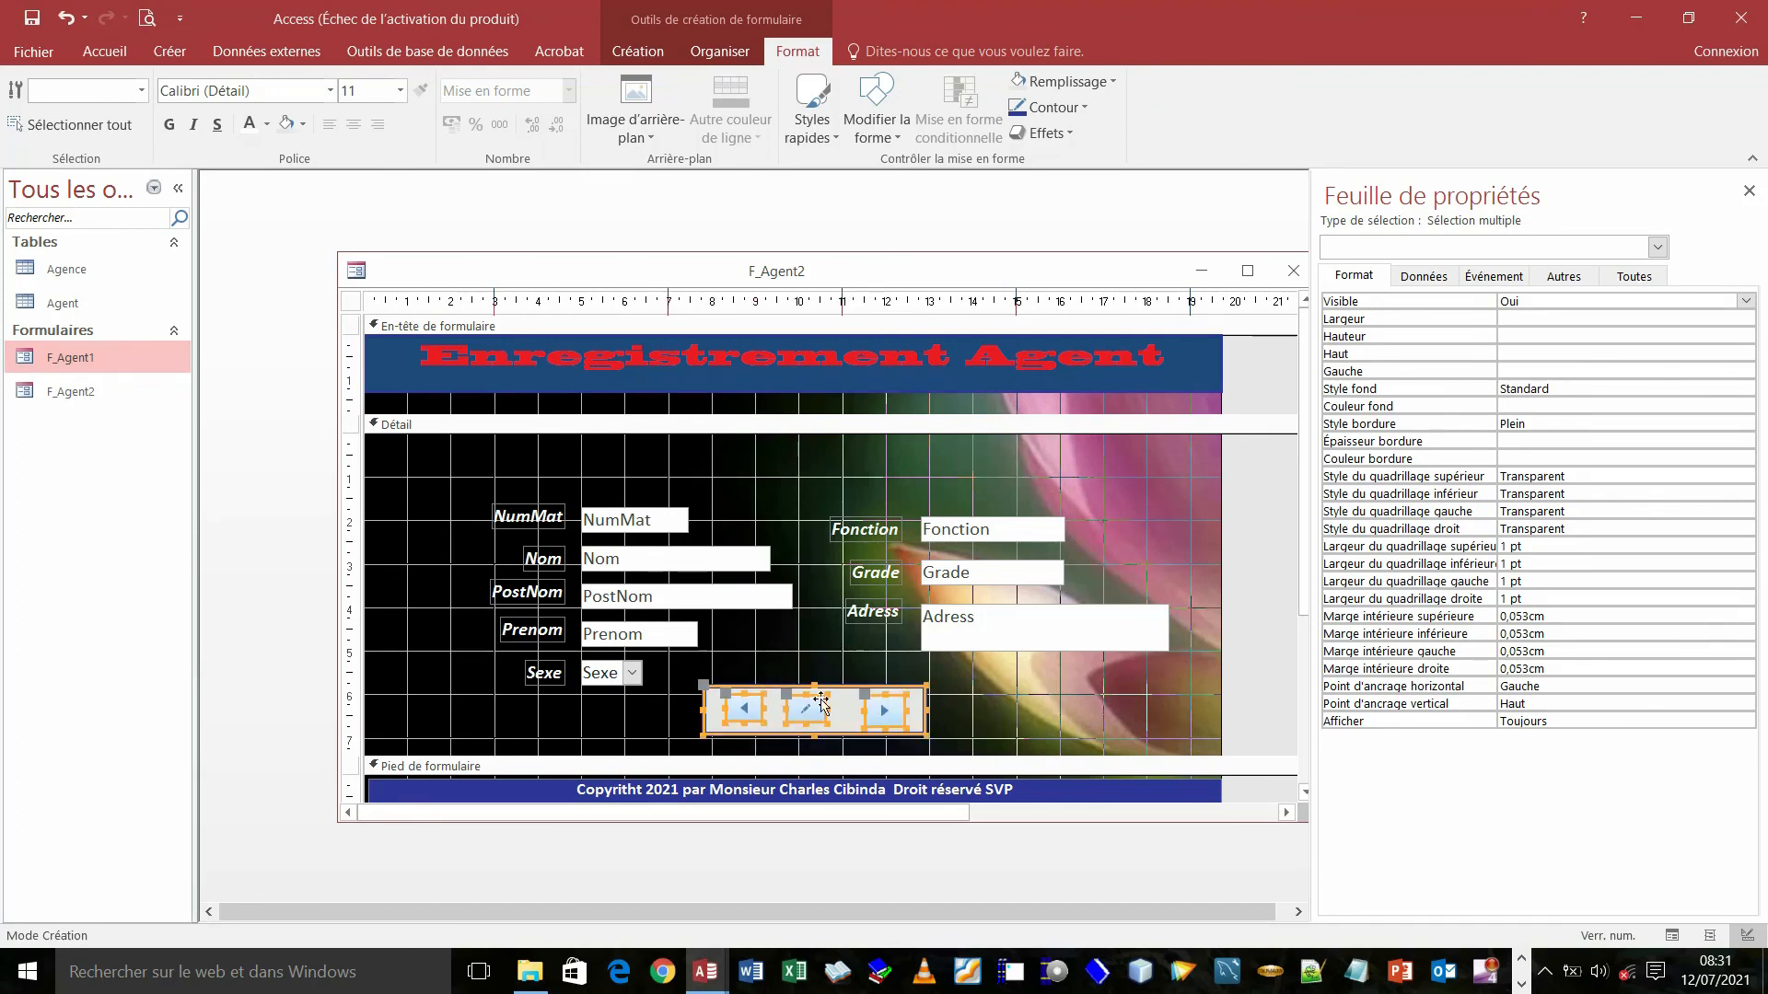
pyautogui.click(1005, 706)
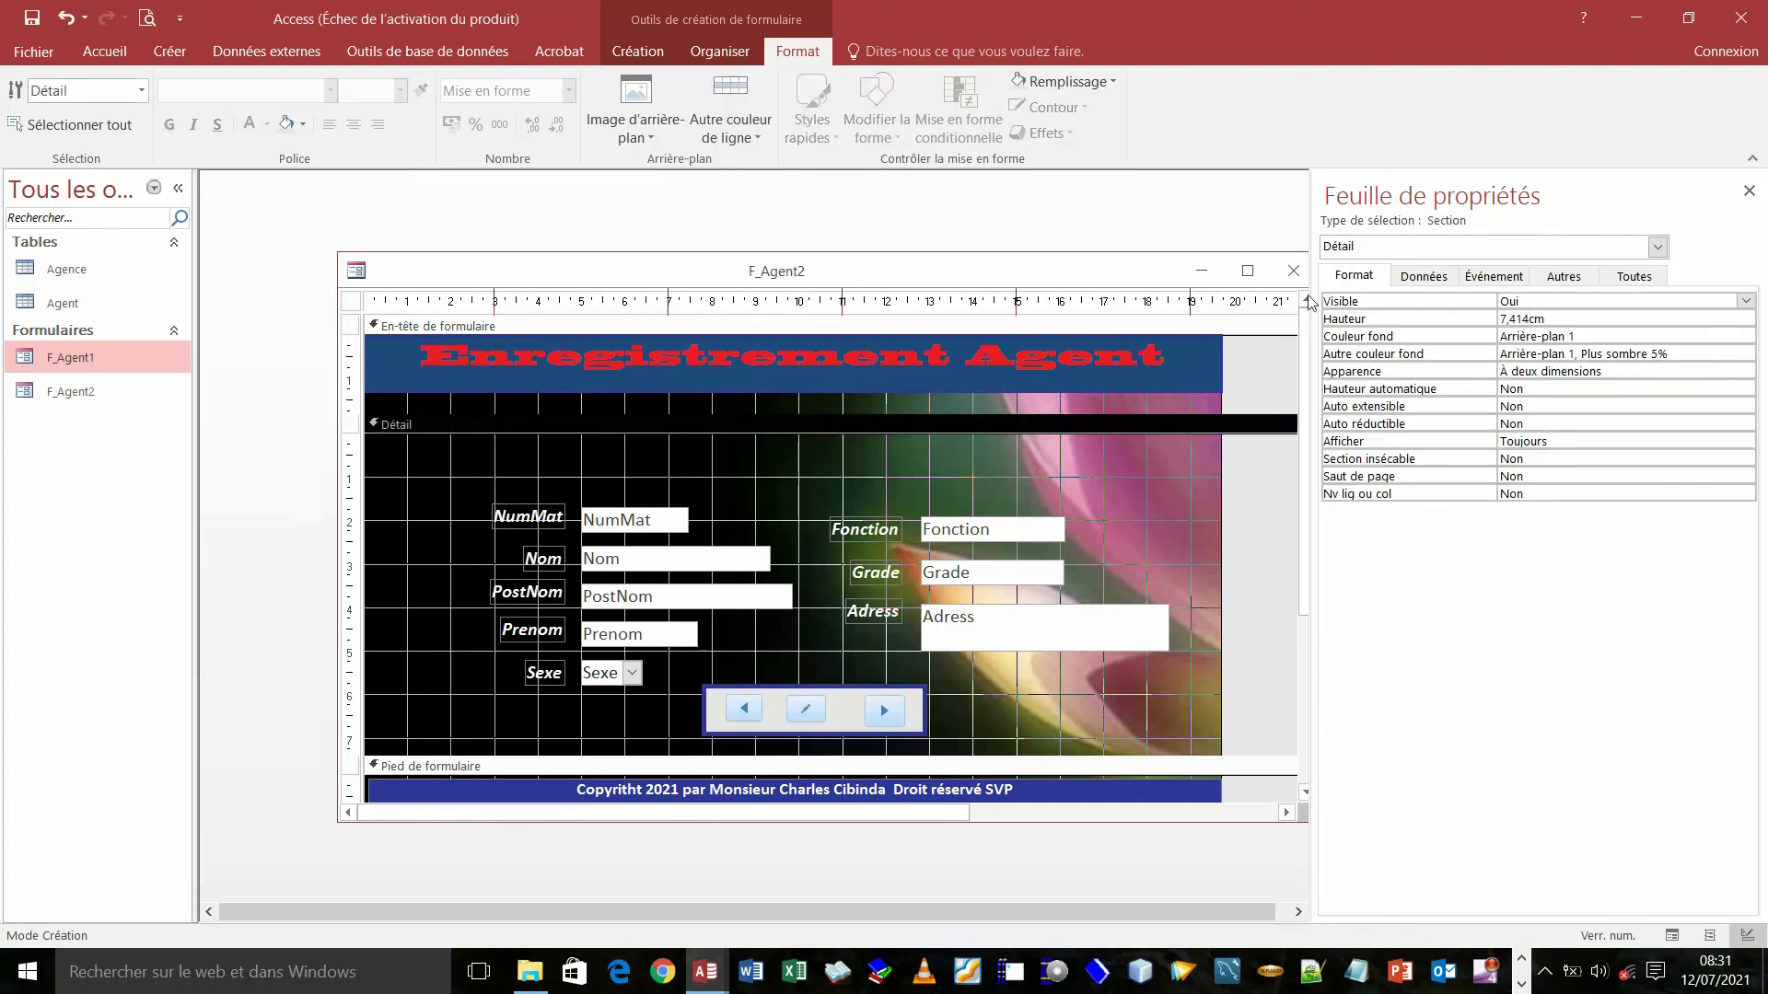
# - Change the form's Légende from F_Agent2 to Formulaire and save the form
pyautogui.click(351, 304)
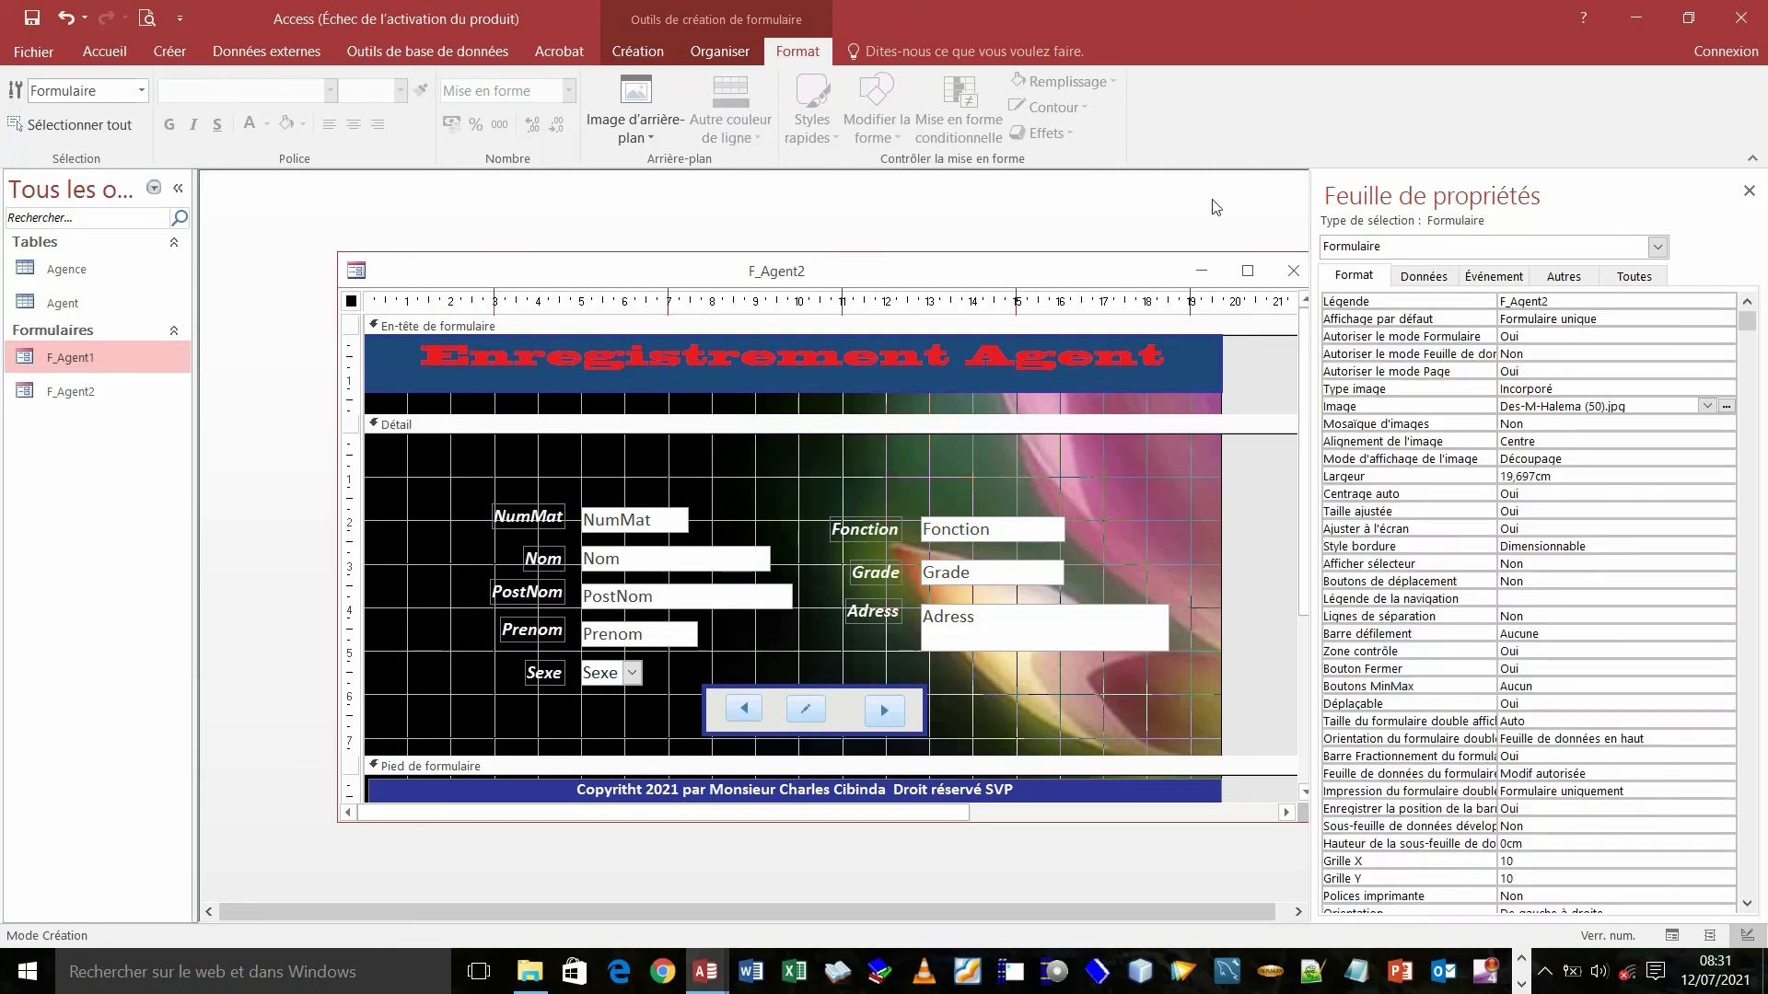
pyautogui.click(1568, 305)
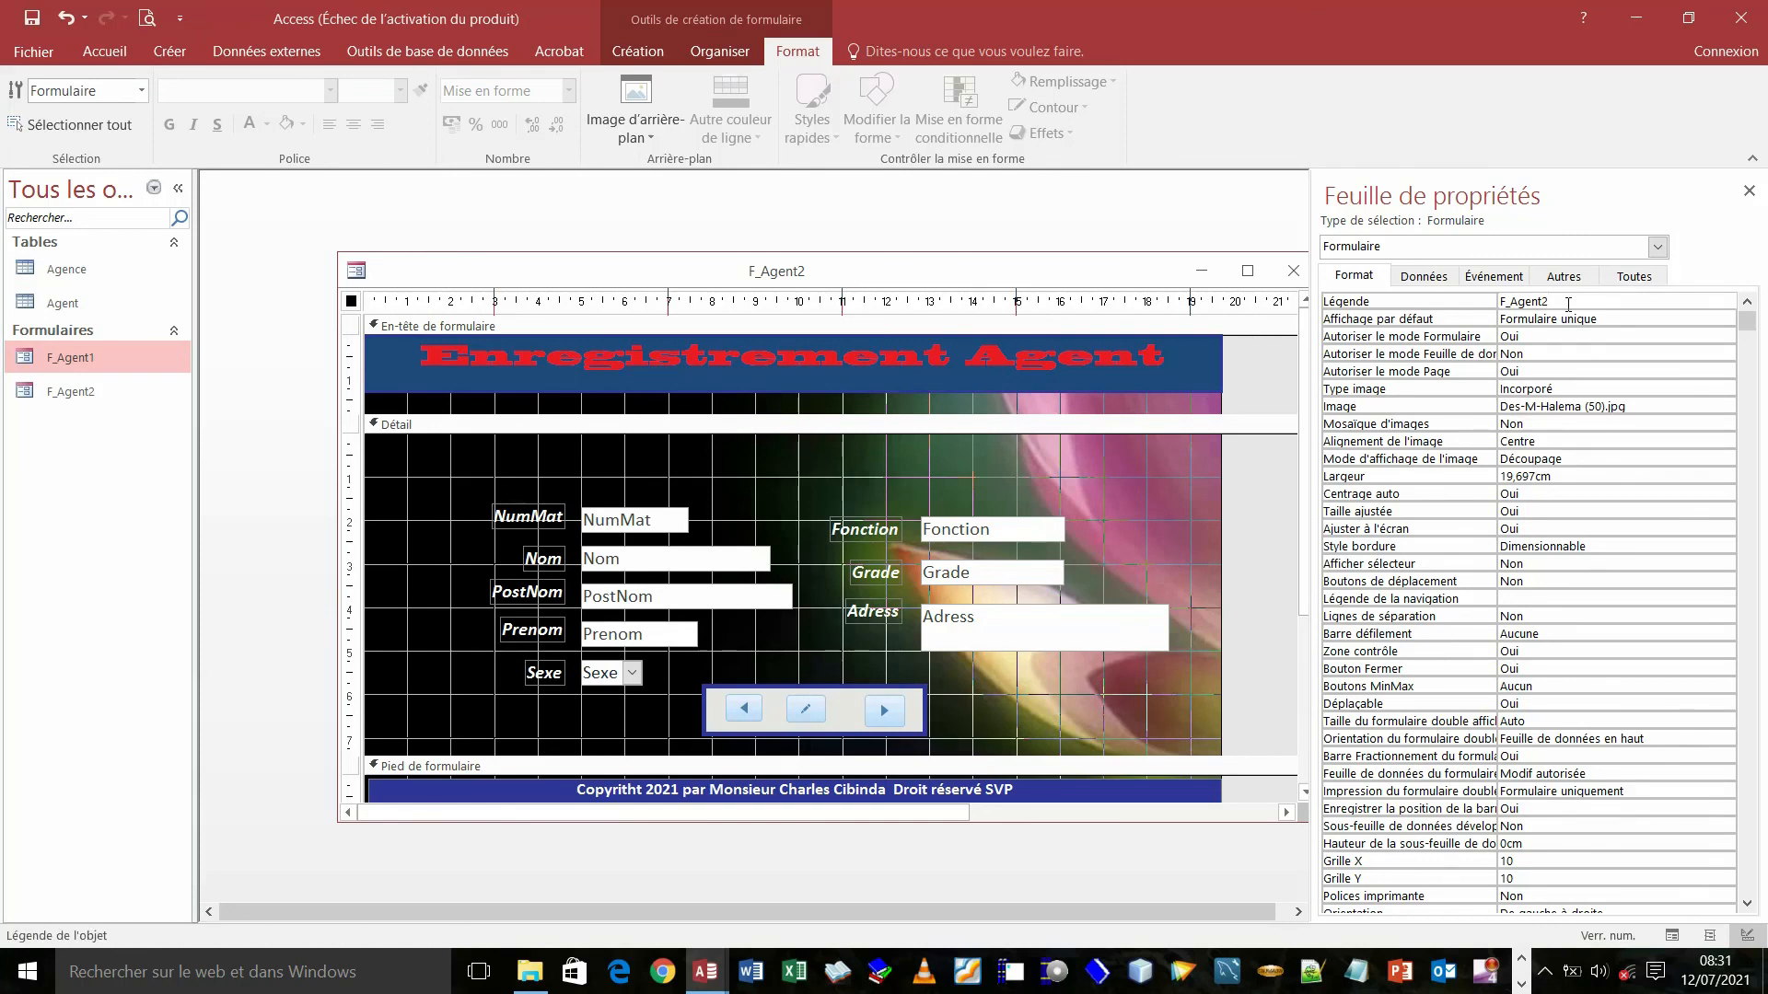
pyautogui.press('BackSpace')
pyautogui.write('ormulai')
pyautogui.press('BackSpace')
pyautogui.click(34, 20)
# - Switch F_Agent2 to Mode Formulaire so it shows the agent records
pyautogui.rightClick(419, 269)
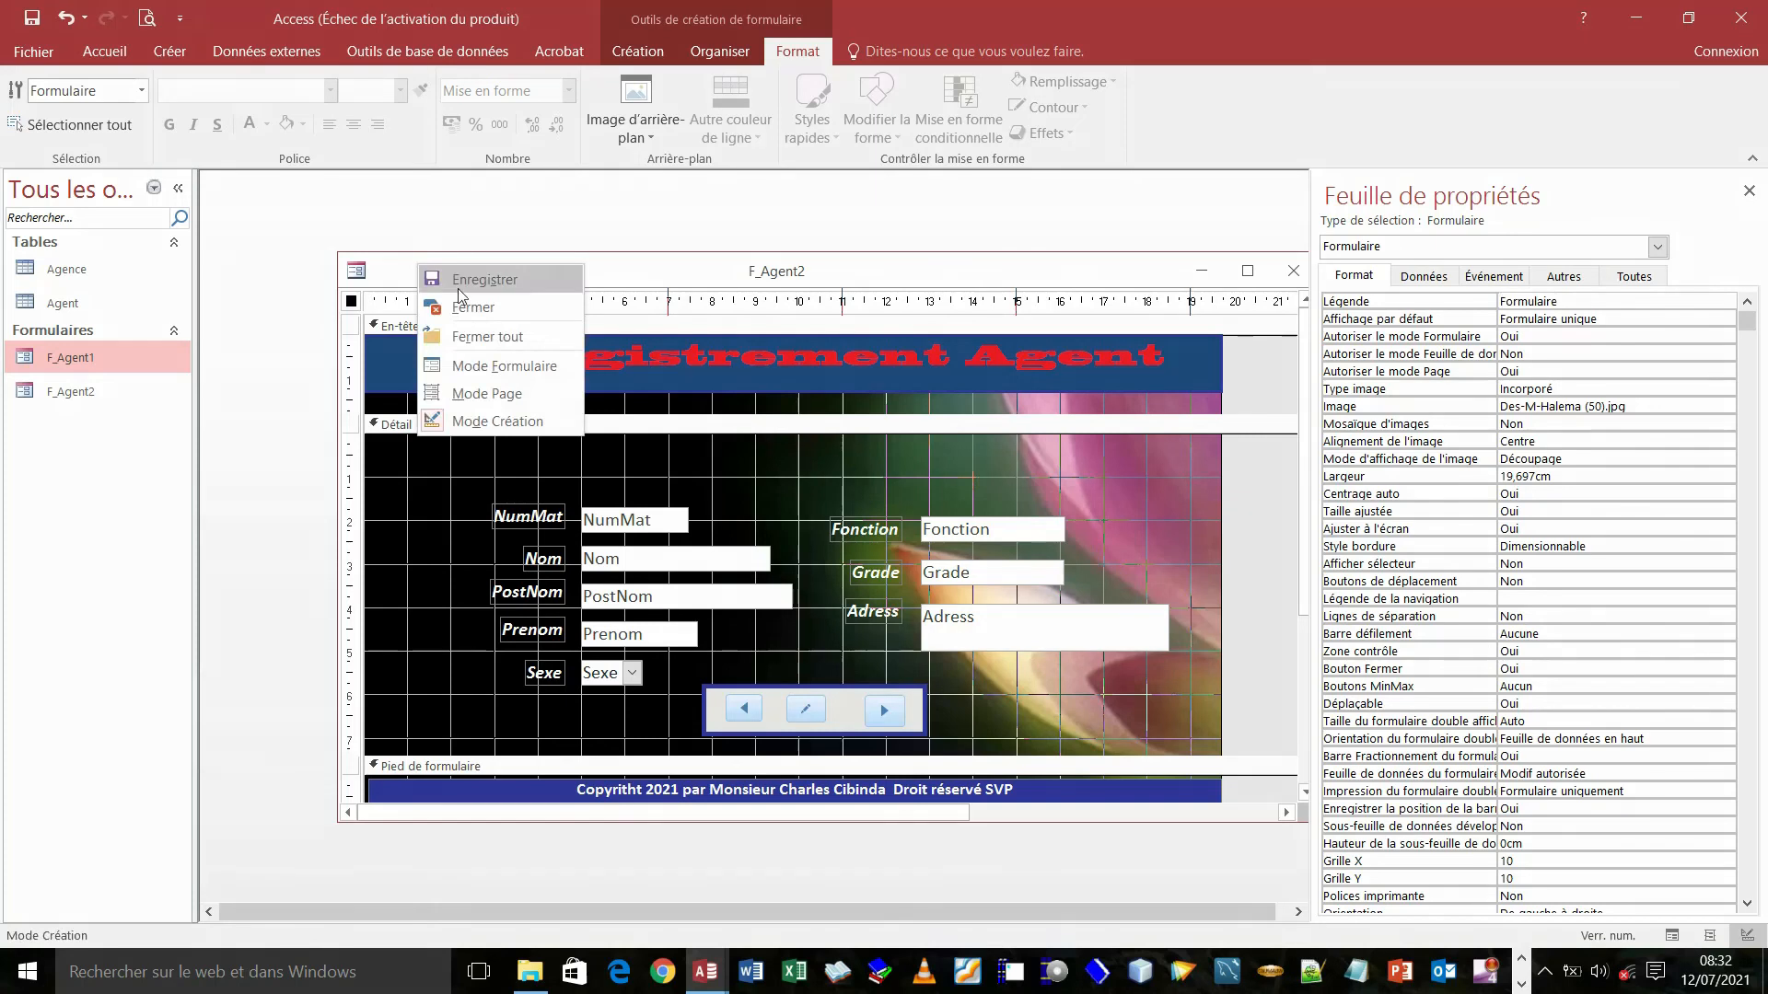
pyautogui.click(503, 367)
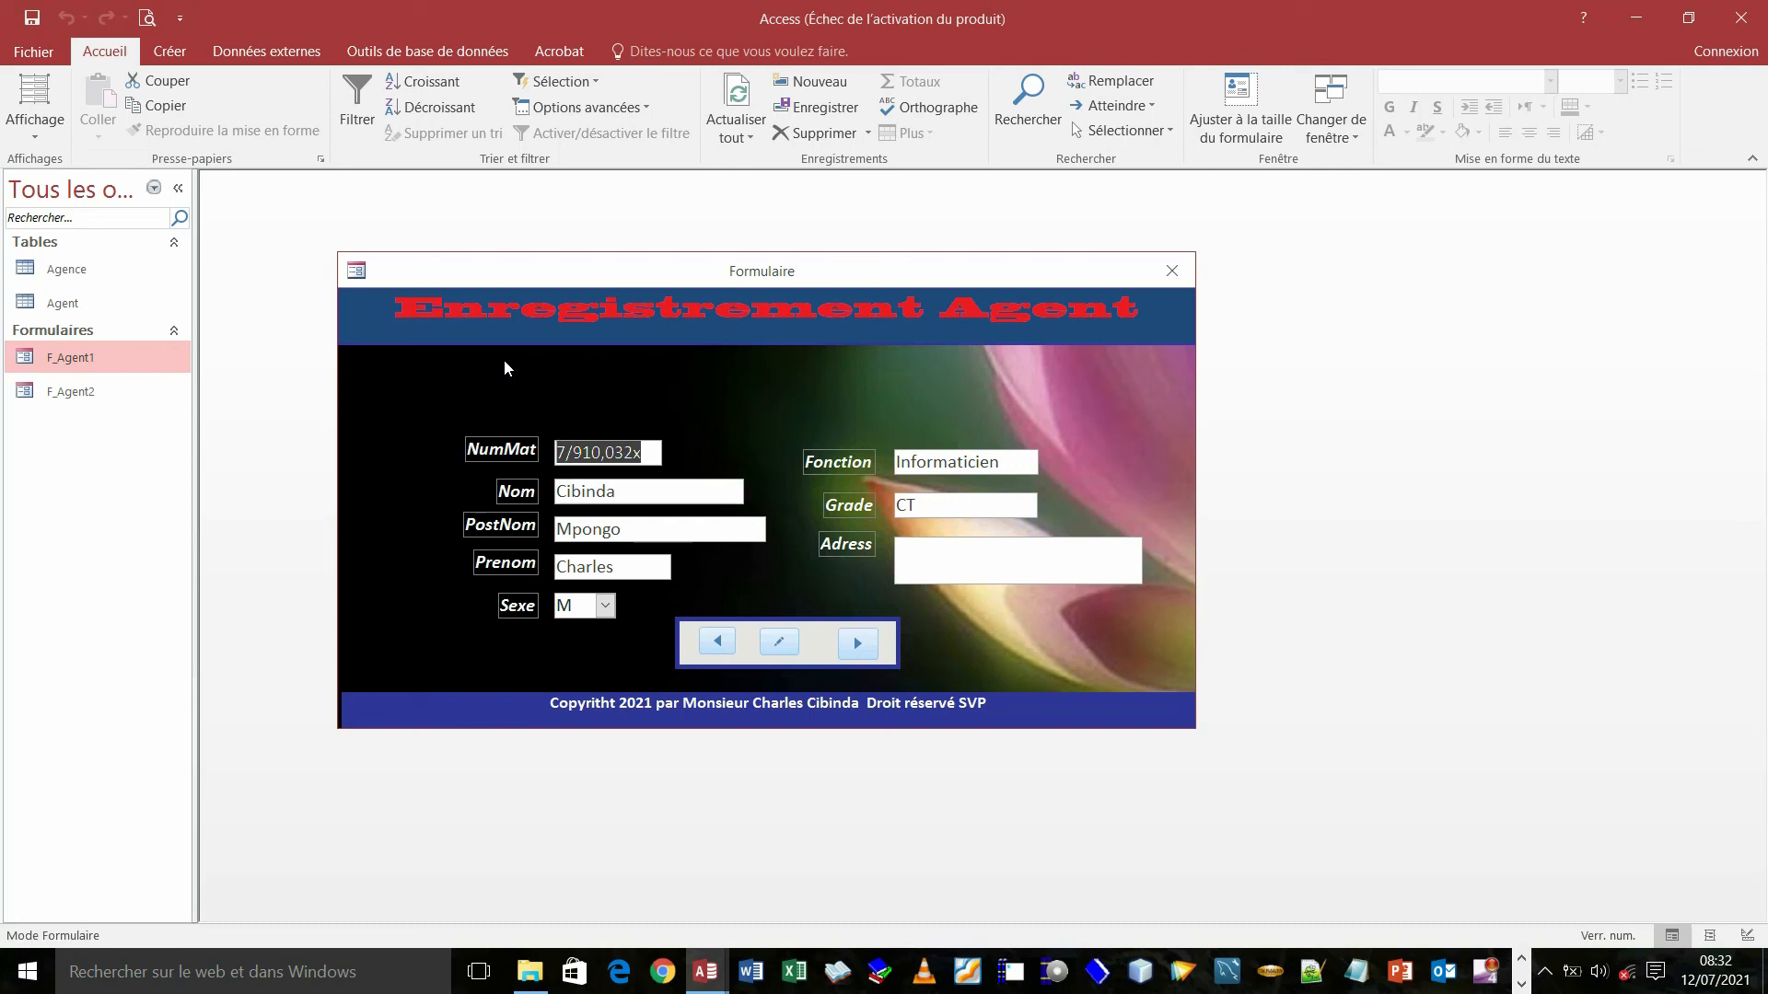
# - Step back through the agent records past the first one and dismiss the cannot-reach-record error
pyautogui.click(776, 644)
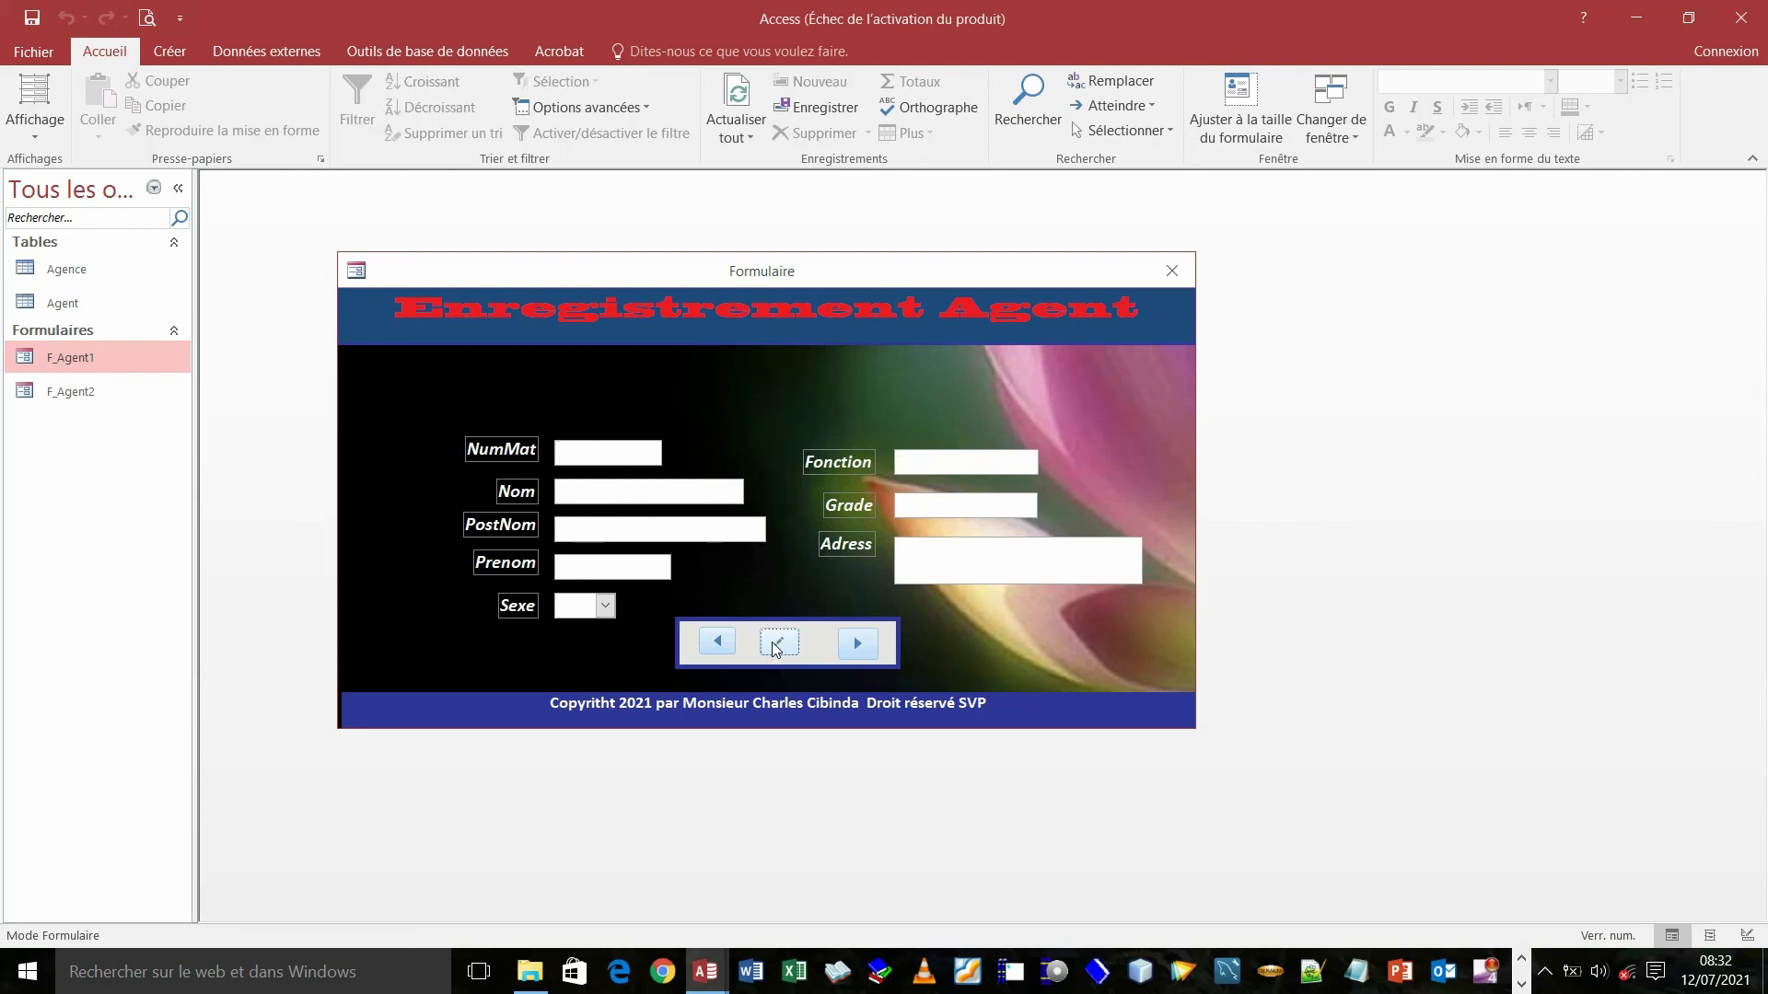
pyautogui.click(718, 642)
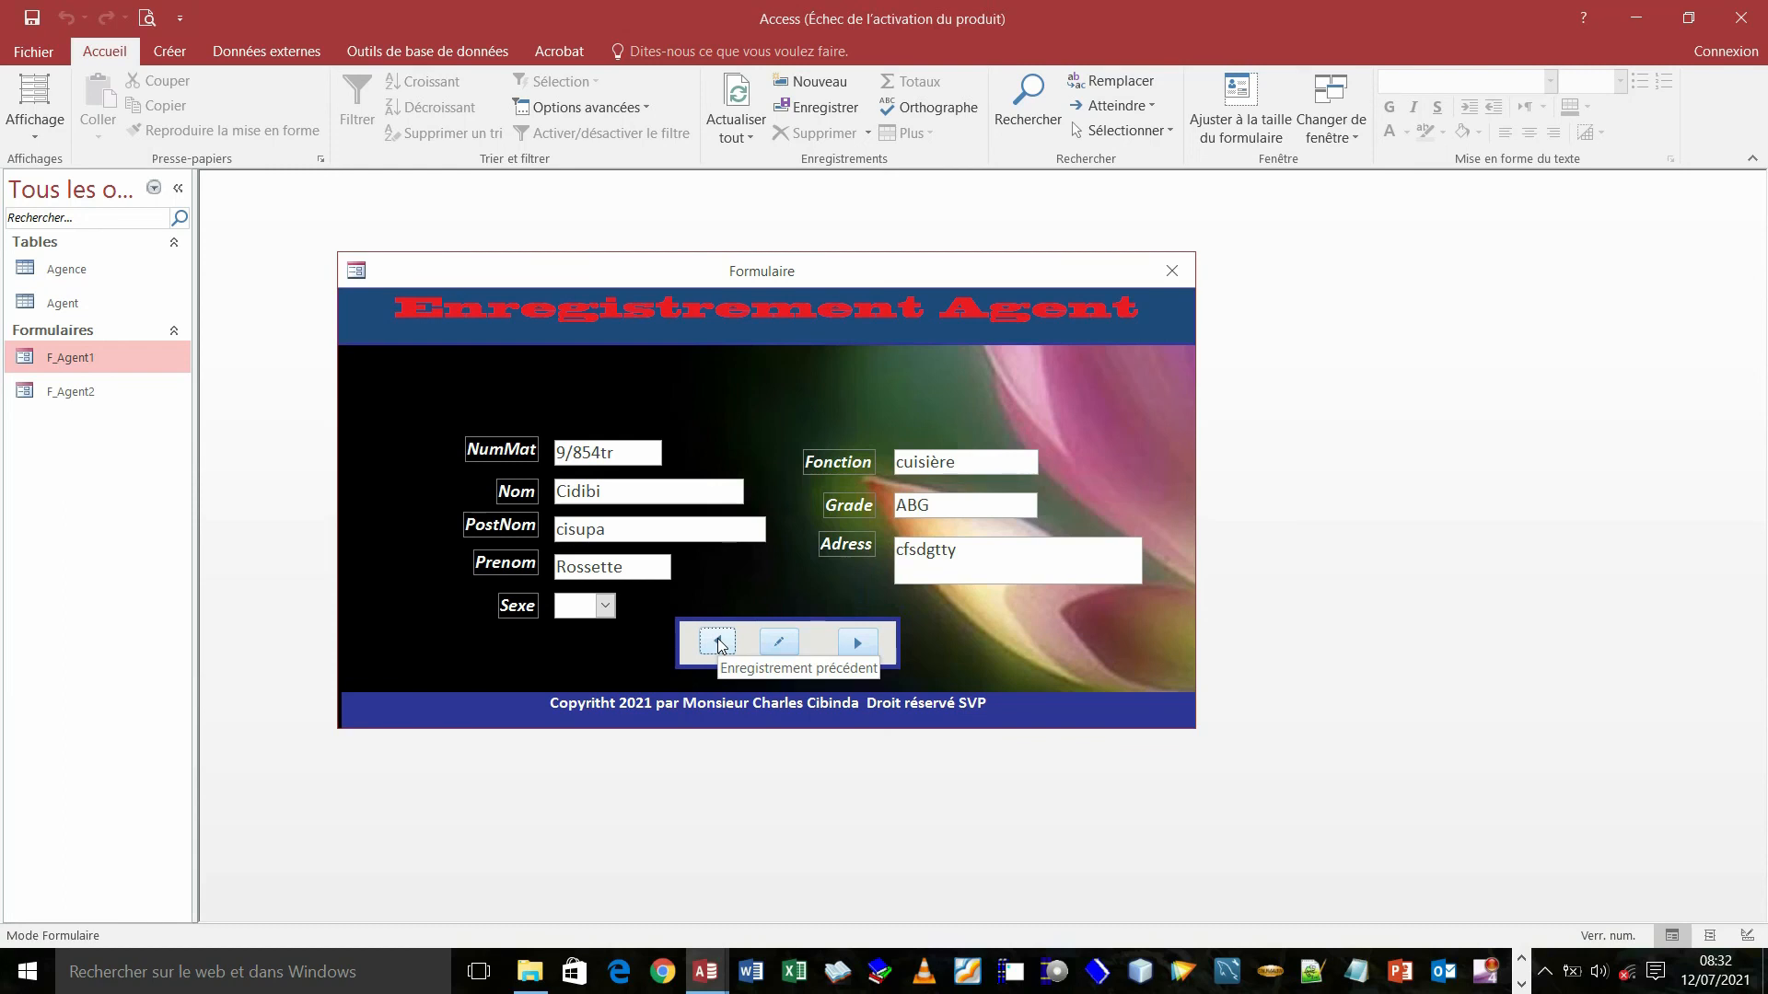
pyautogui.click(717, 642)
pyautogui.click(717, 642)
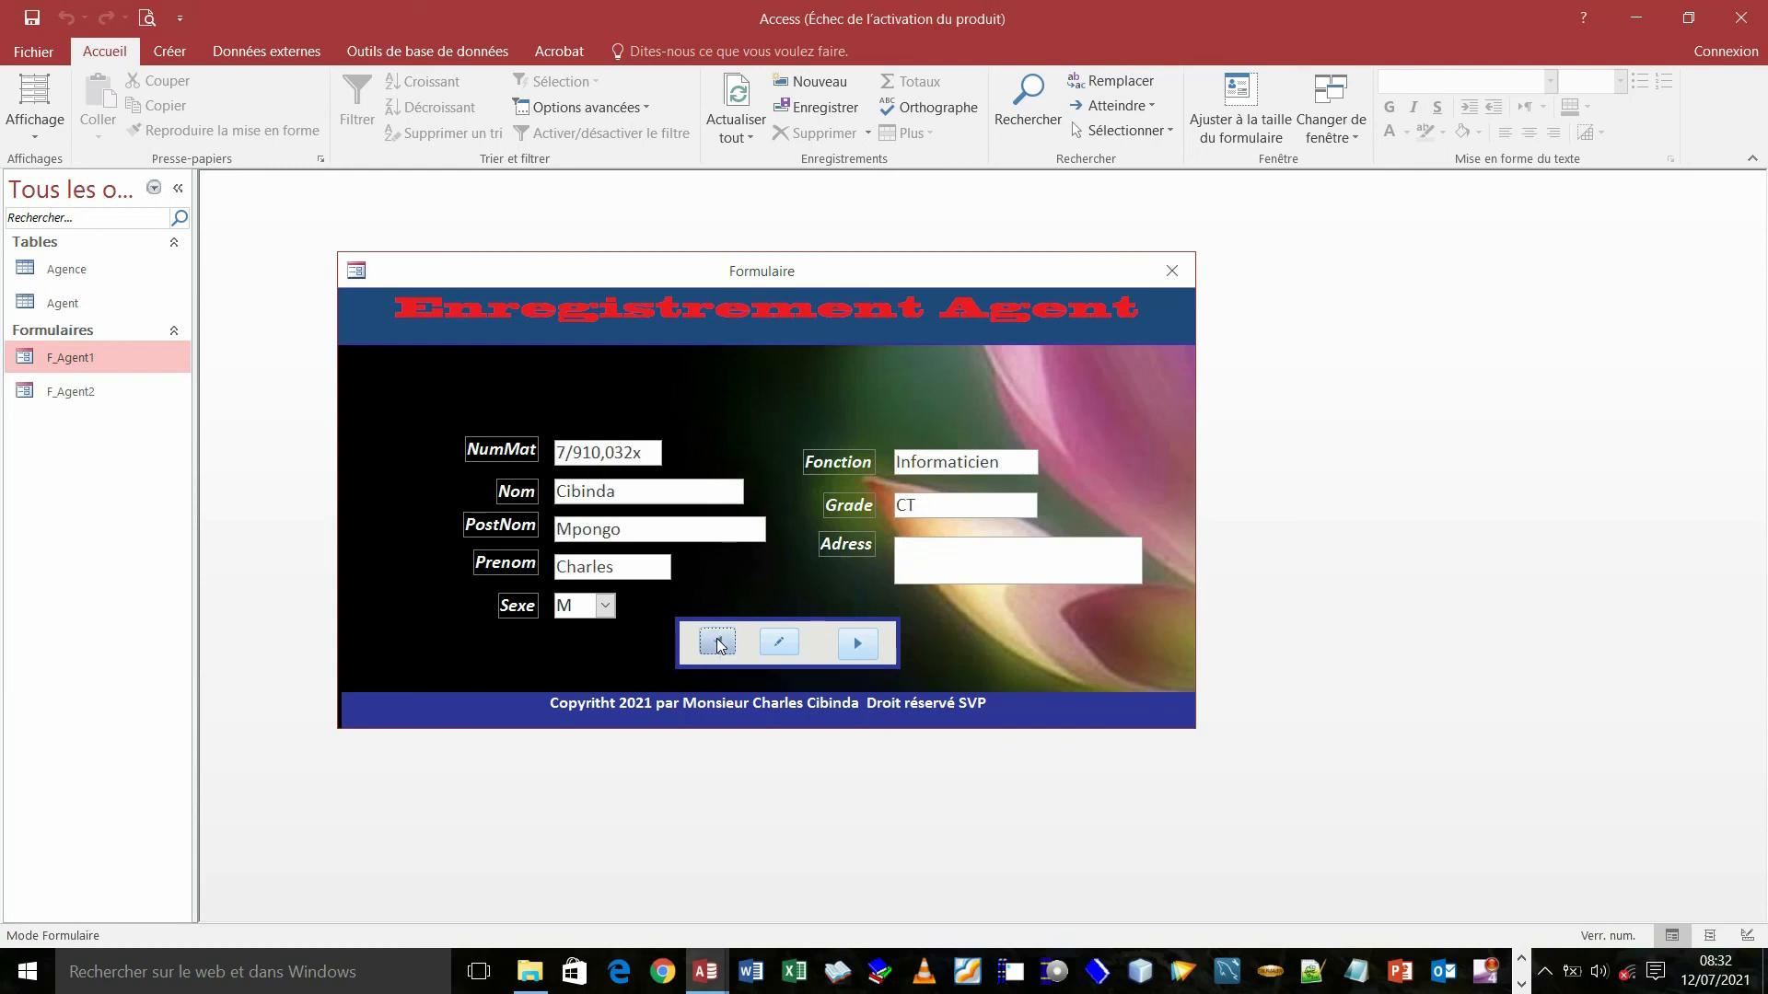
pyautogui.click(719, 644)
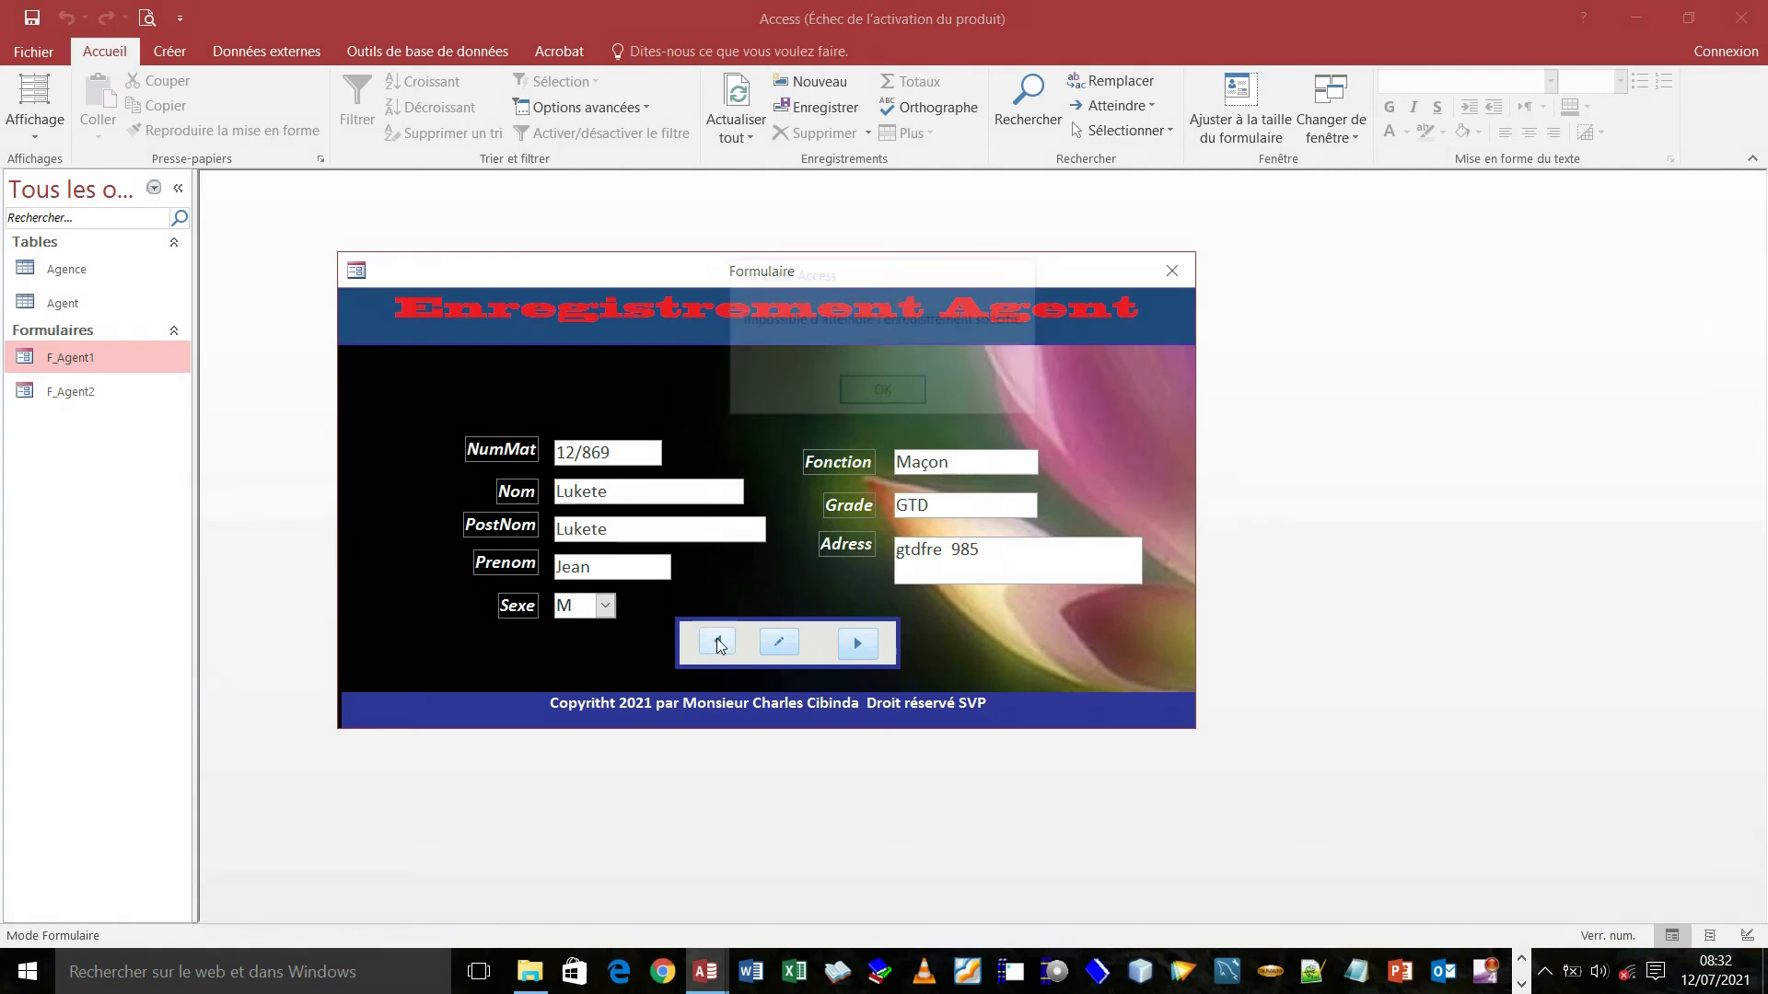
pyautogui.click(889, 392)
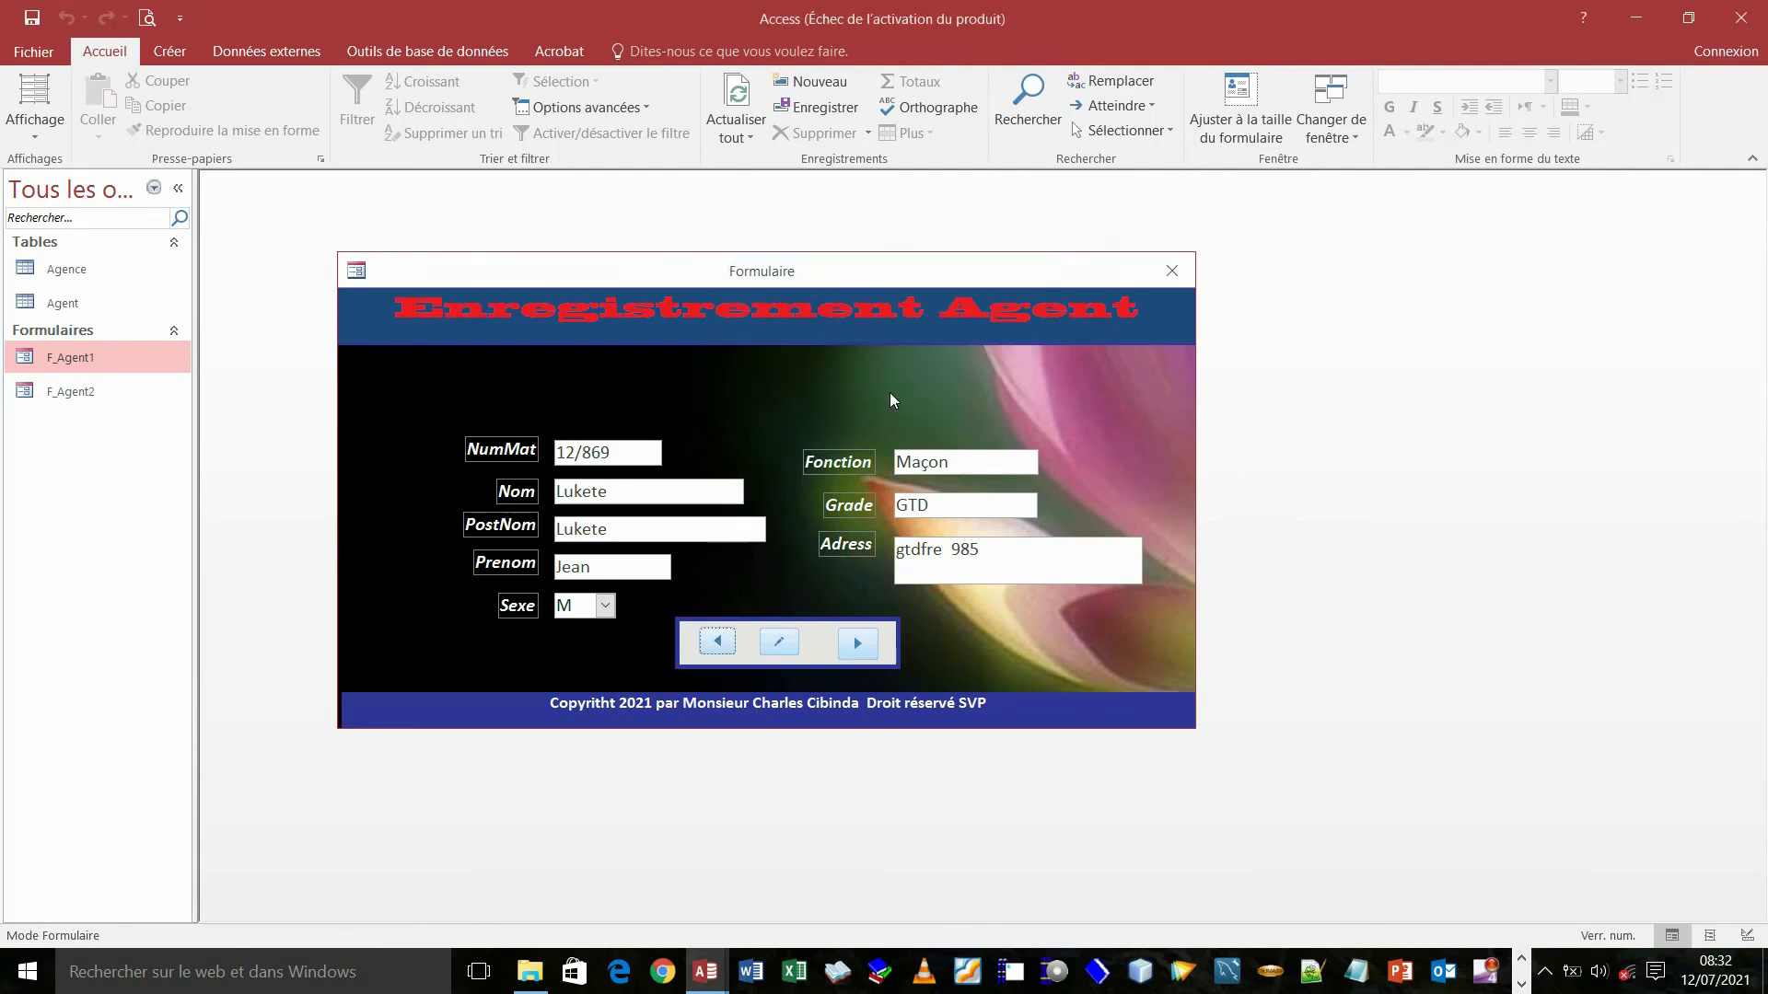
# - Advance two records with the next button, then start a blank new record at NumMat
pyautogui.click(863, 647)
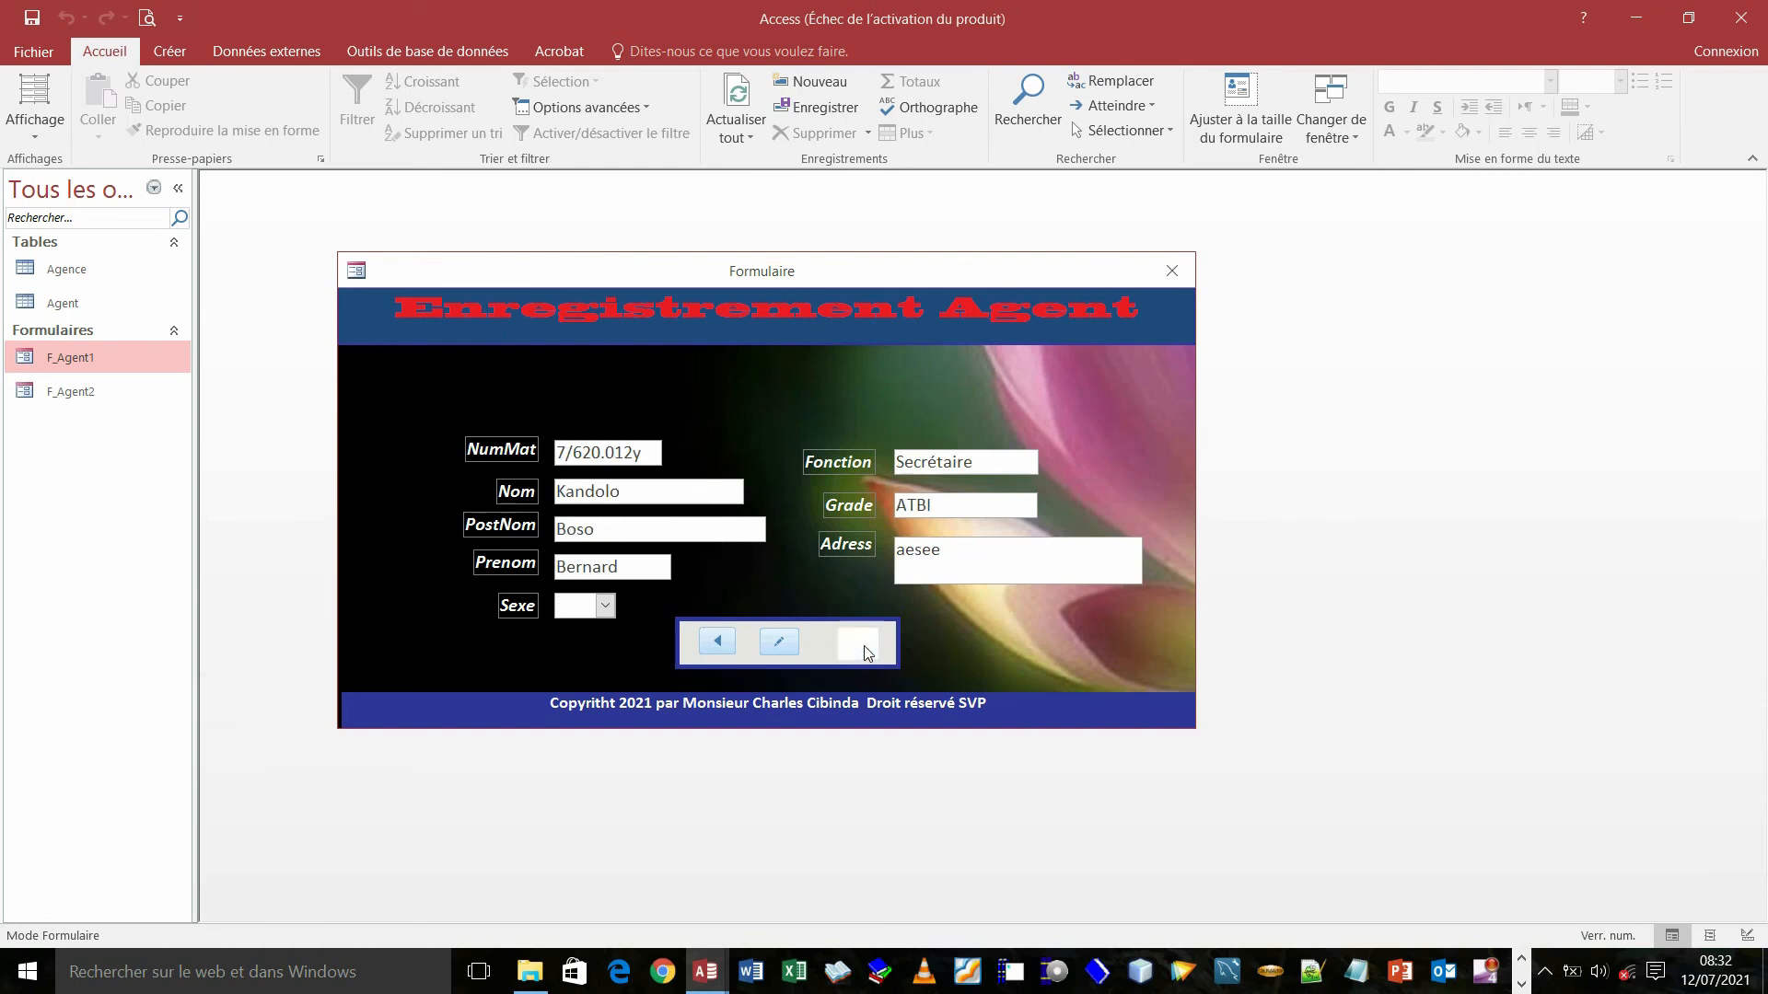
pyautogui.click(863, 647)
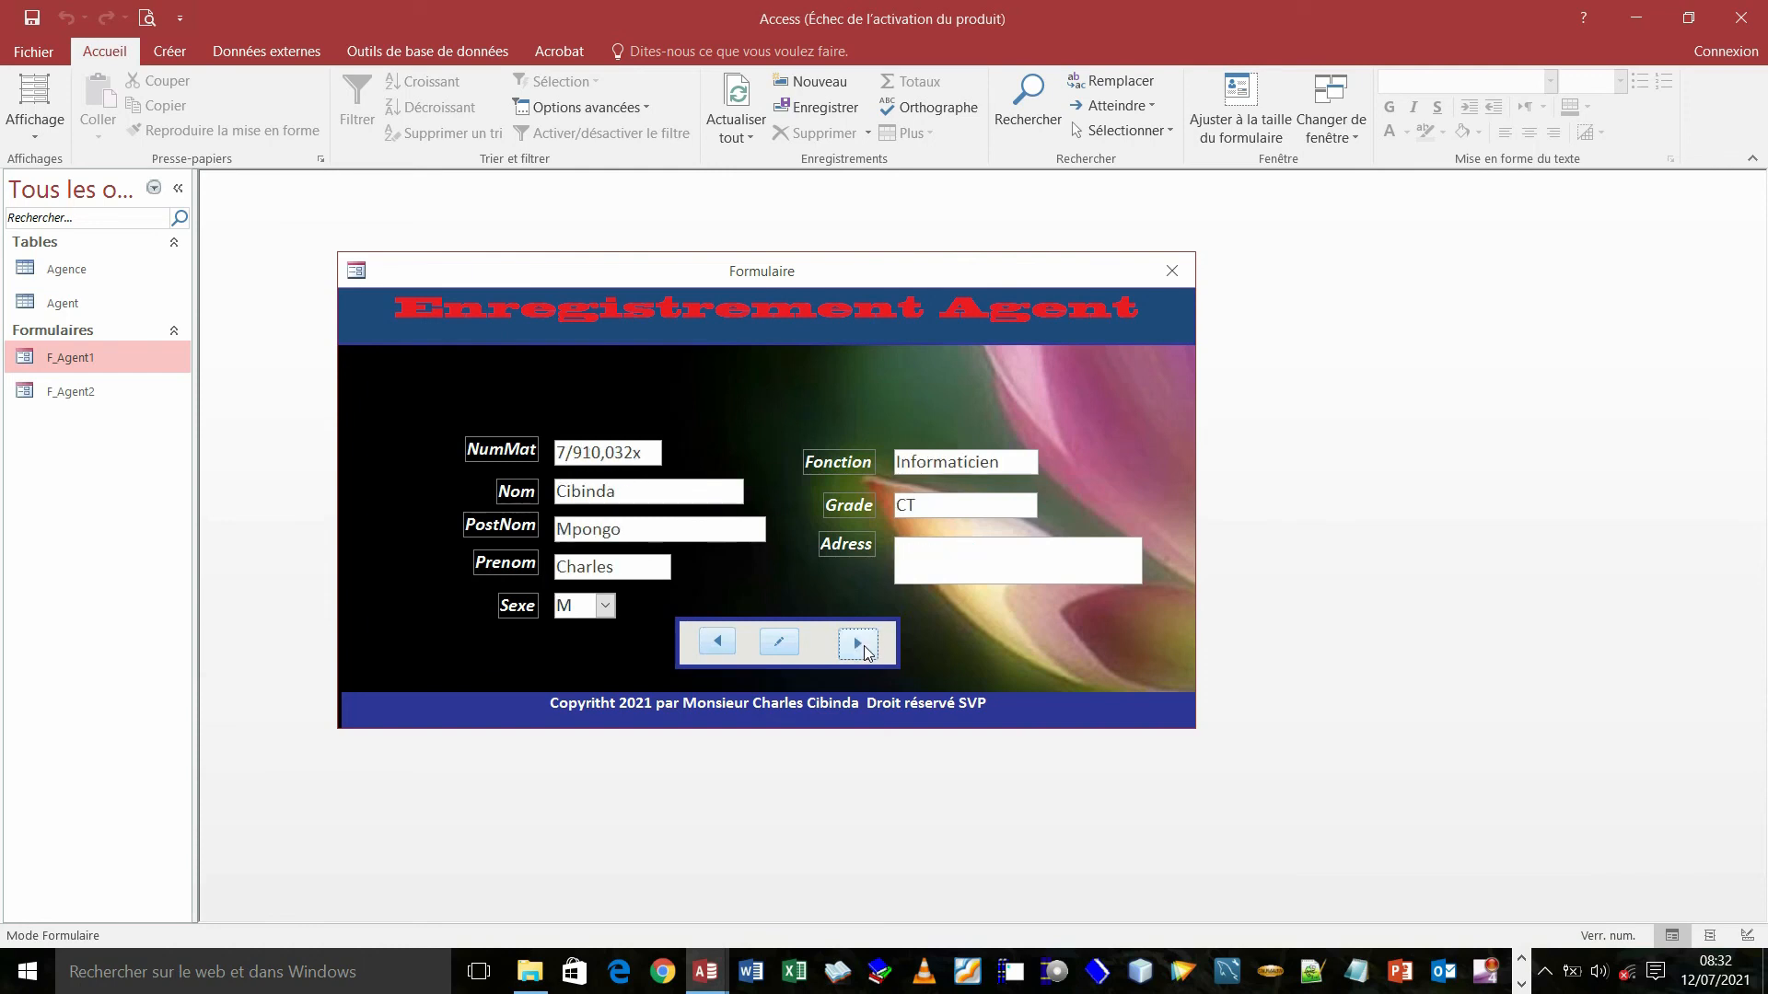
pyautogui.click(781, 643)
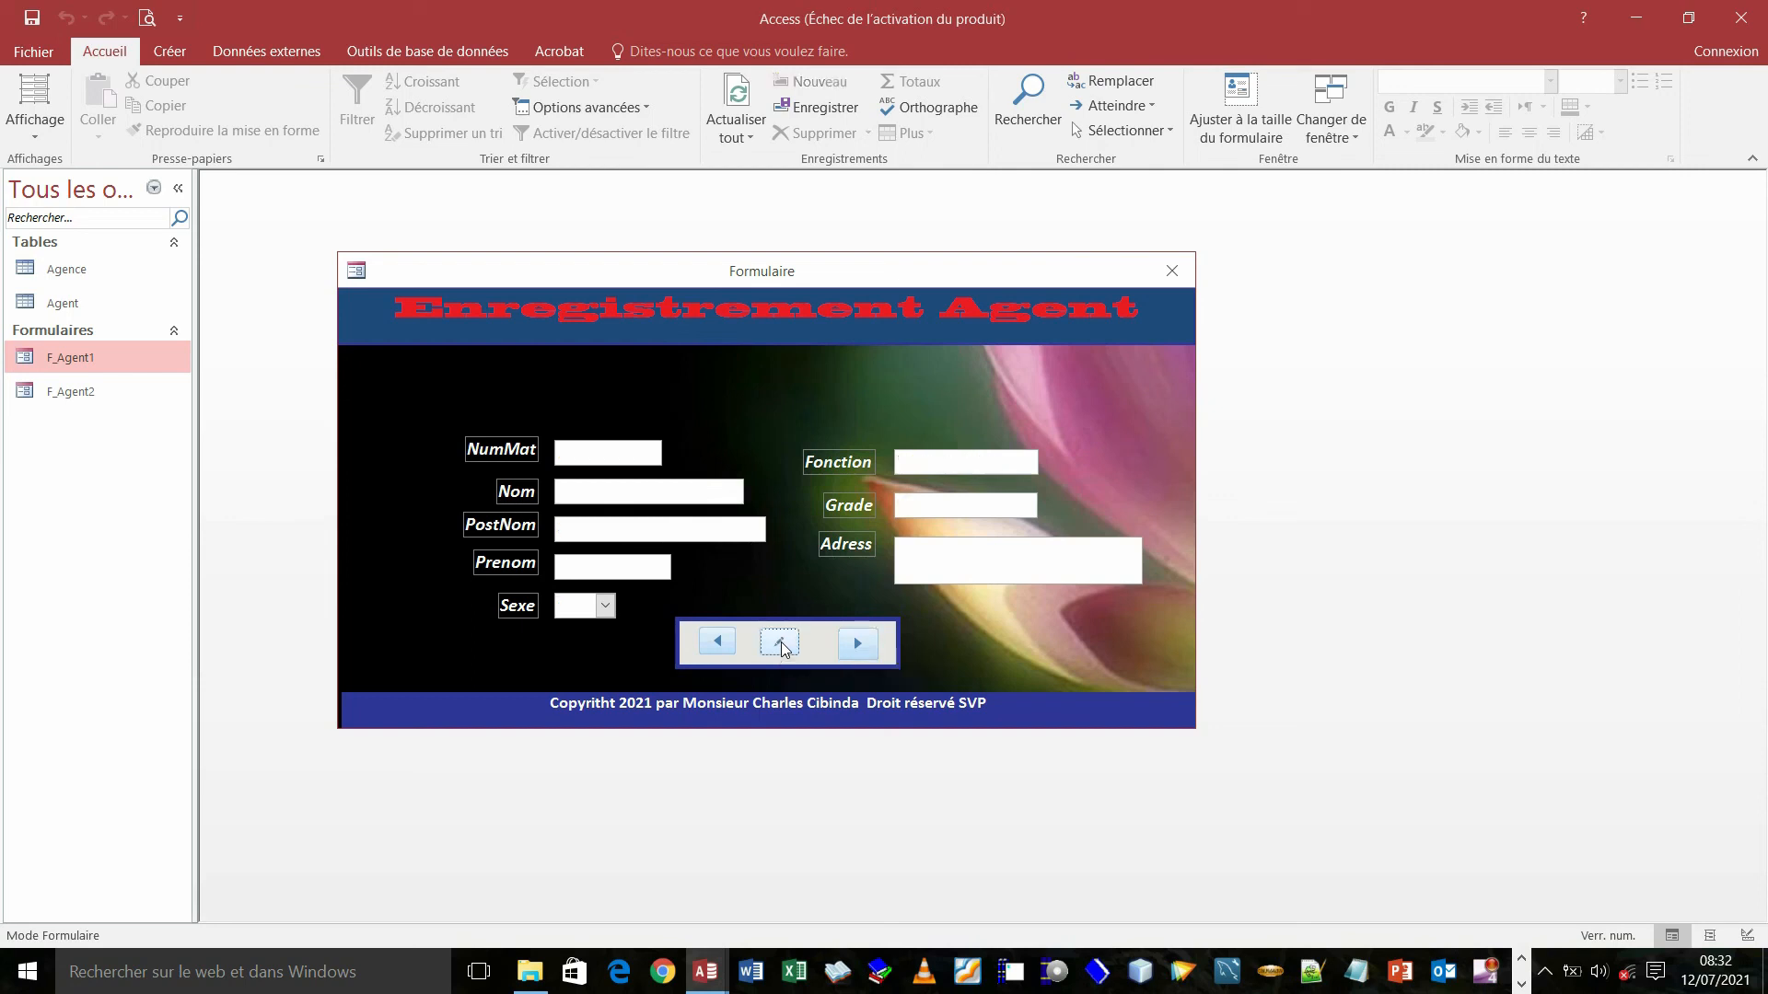
pyautogui.click(583, 457)
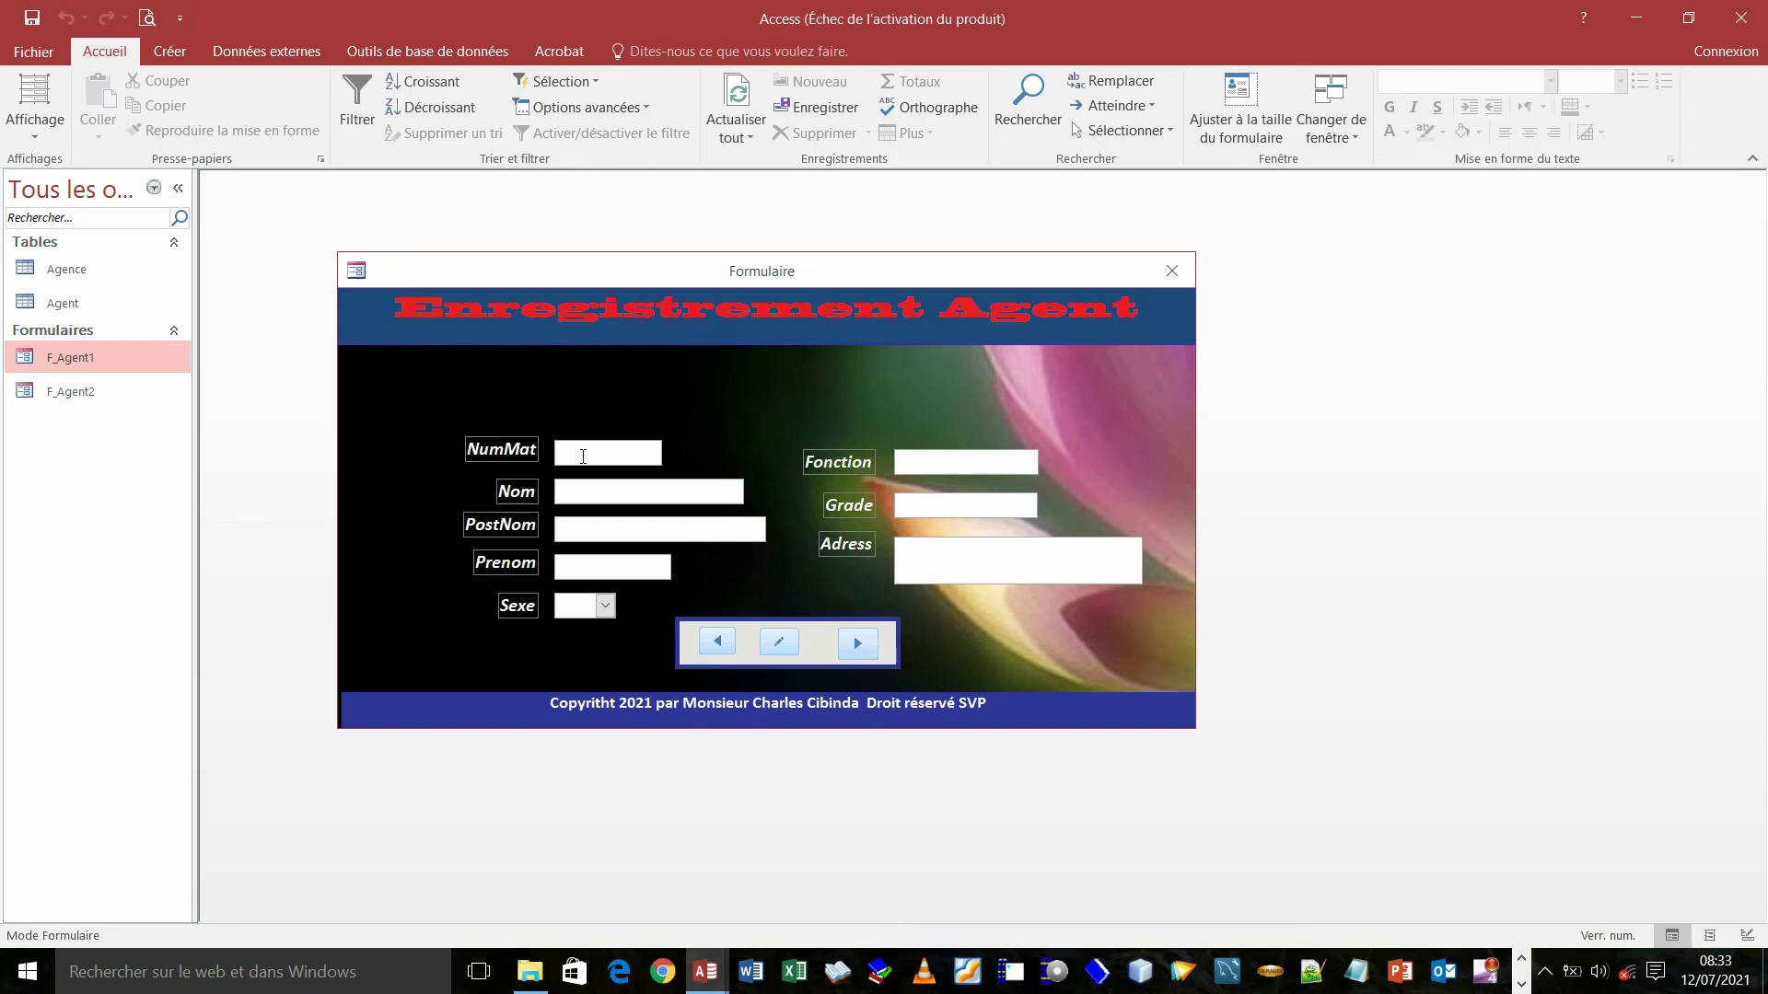
# - Enter the new agent's matricule, dismiss the Touches filtres prompt, and fill in the name fields
pyautogui.write('89/45')
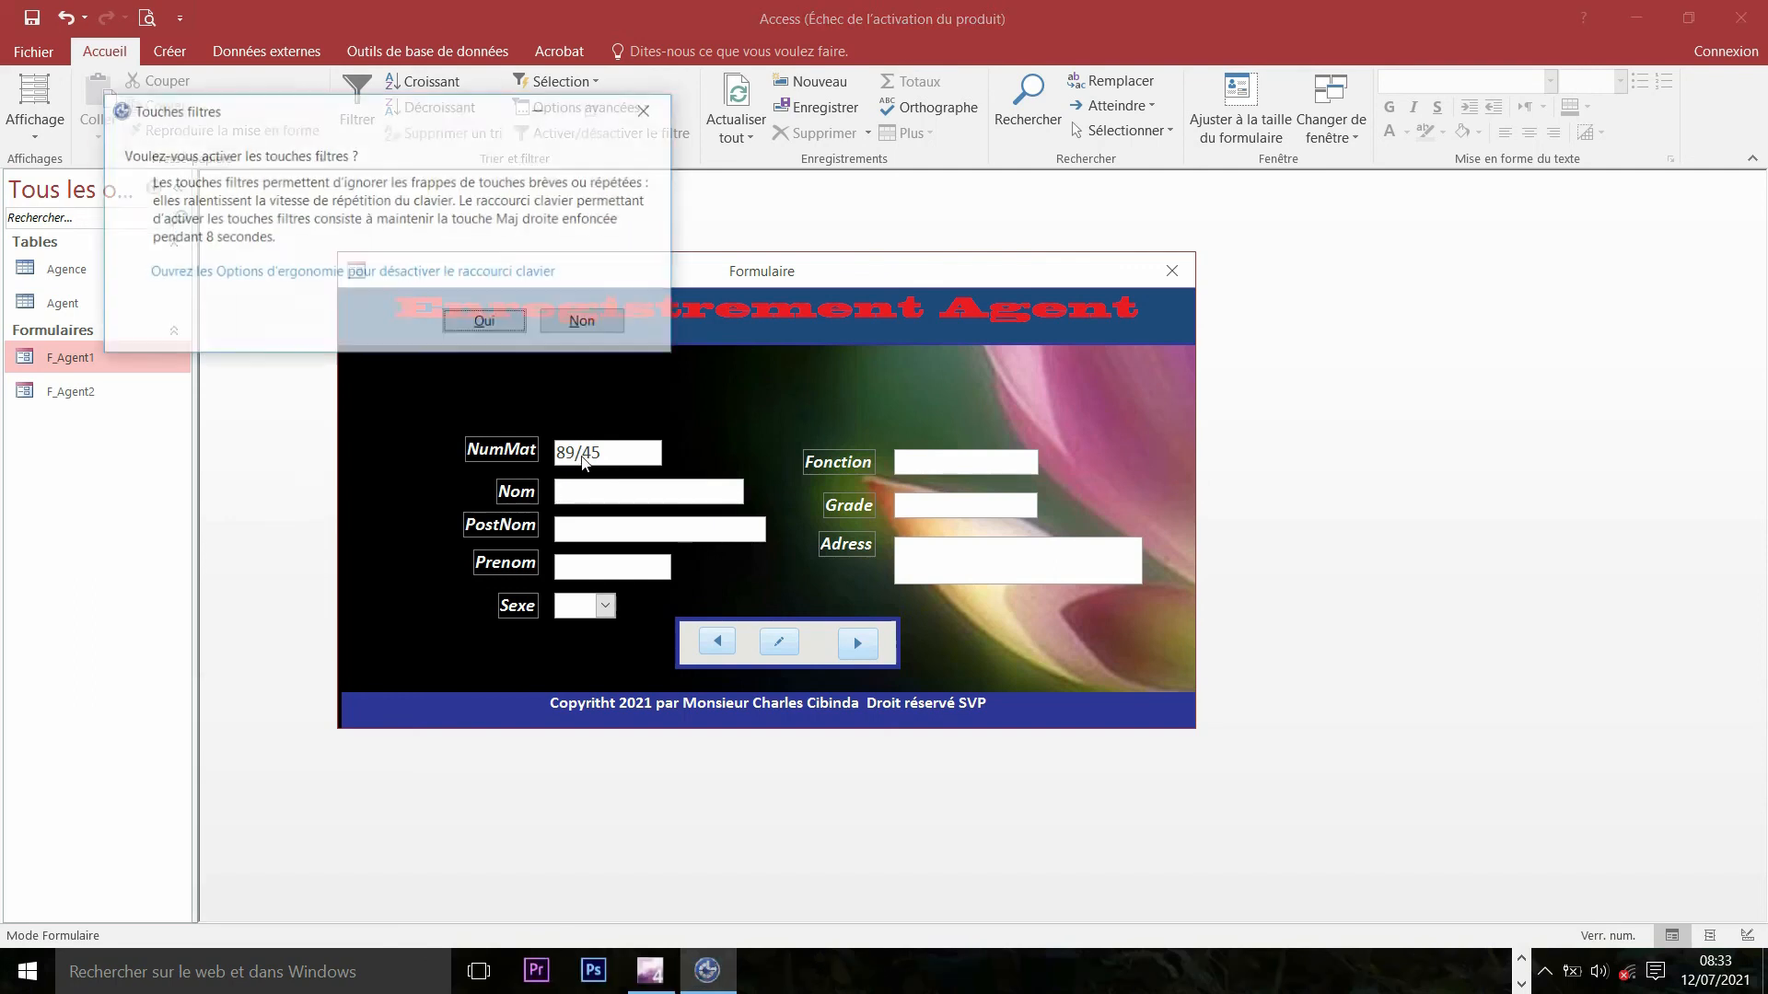
pyautogui.click(648, 111)
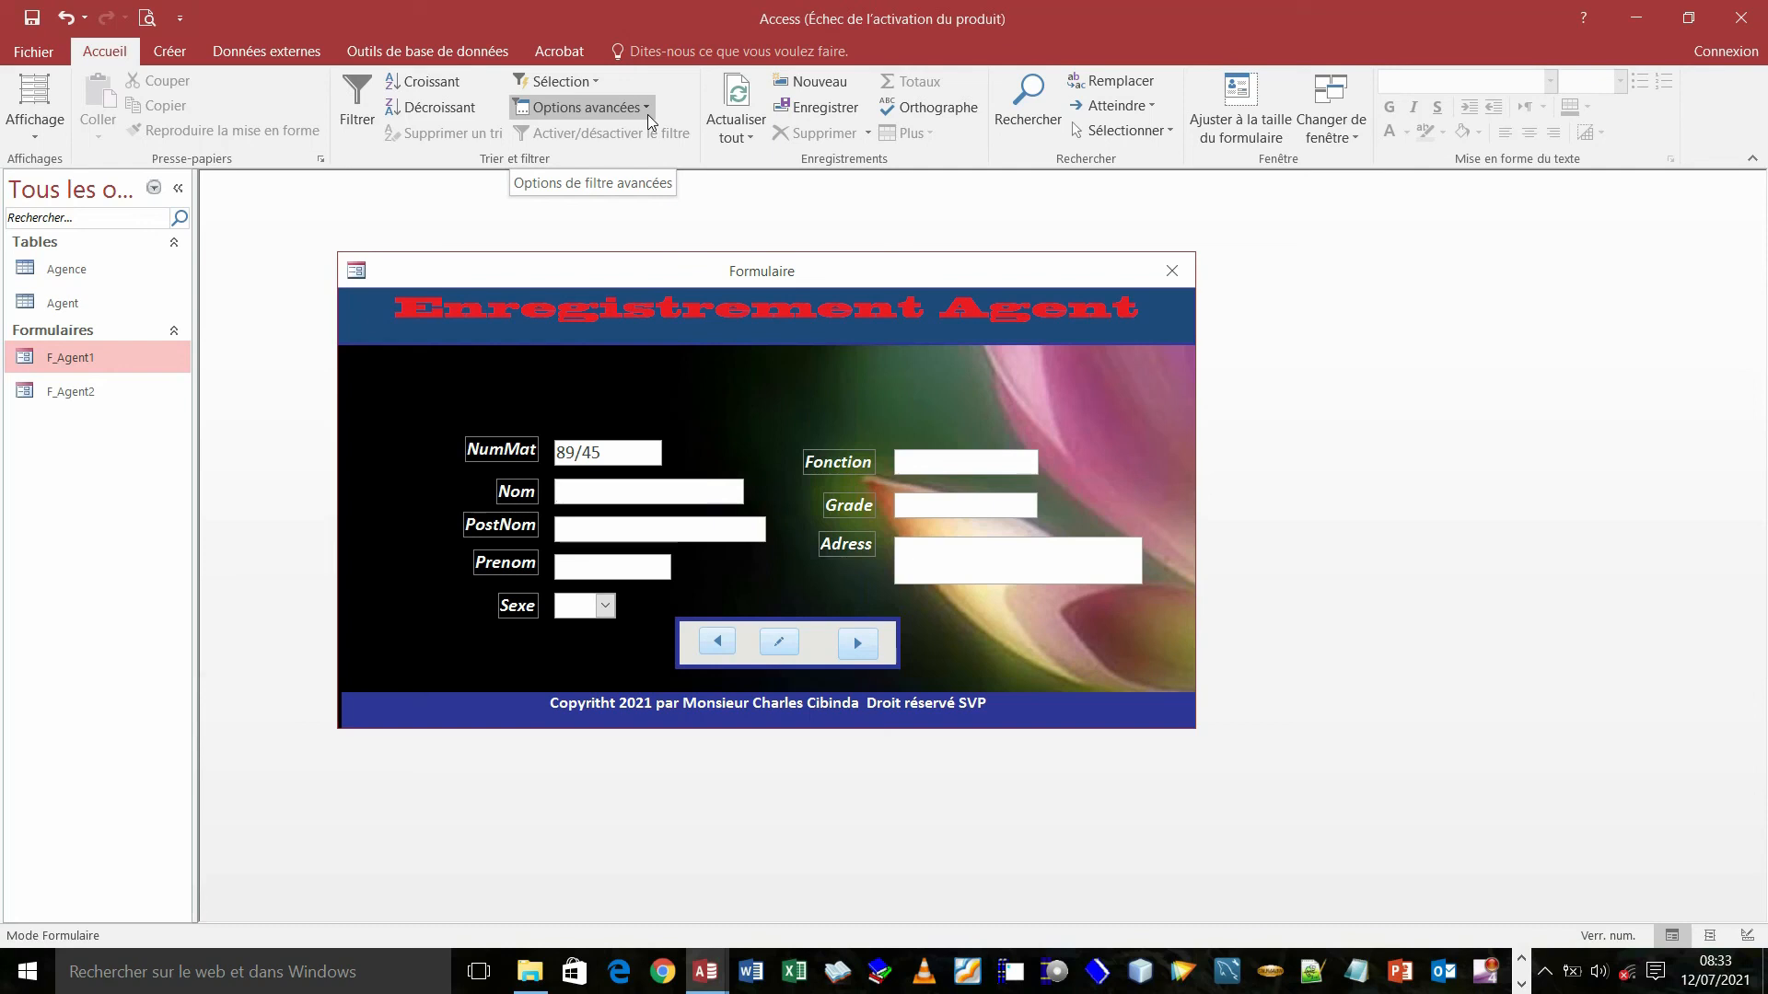
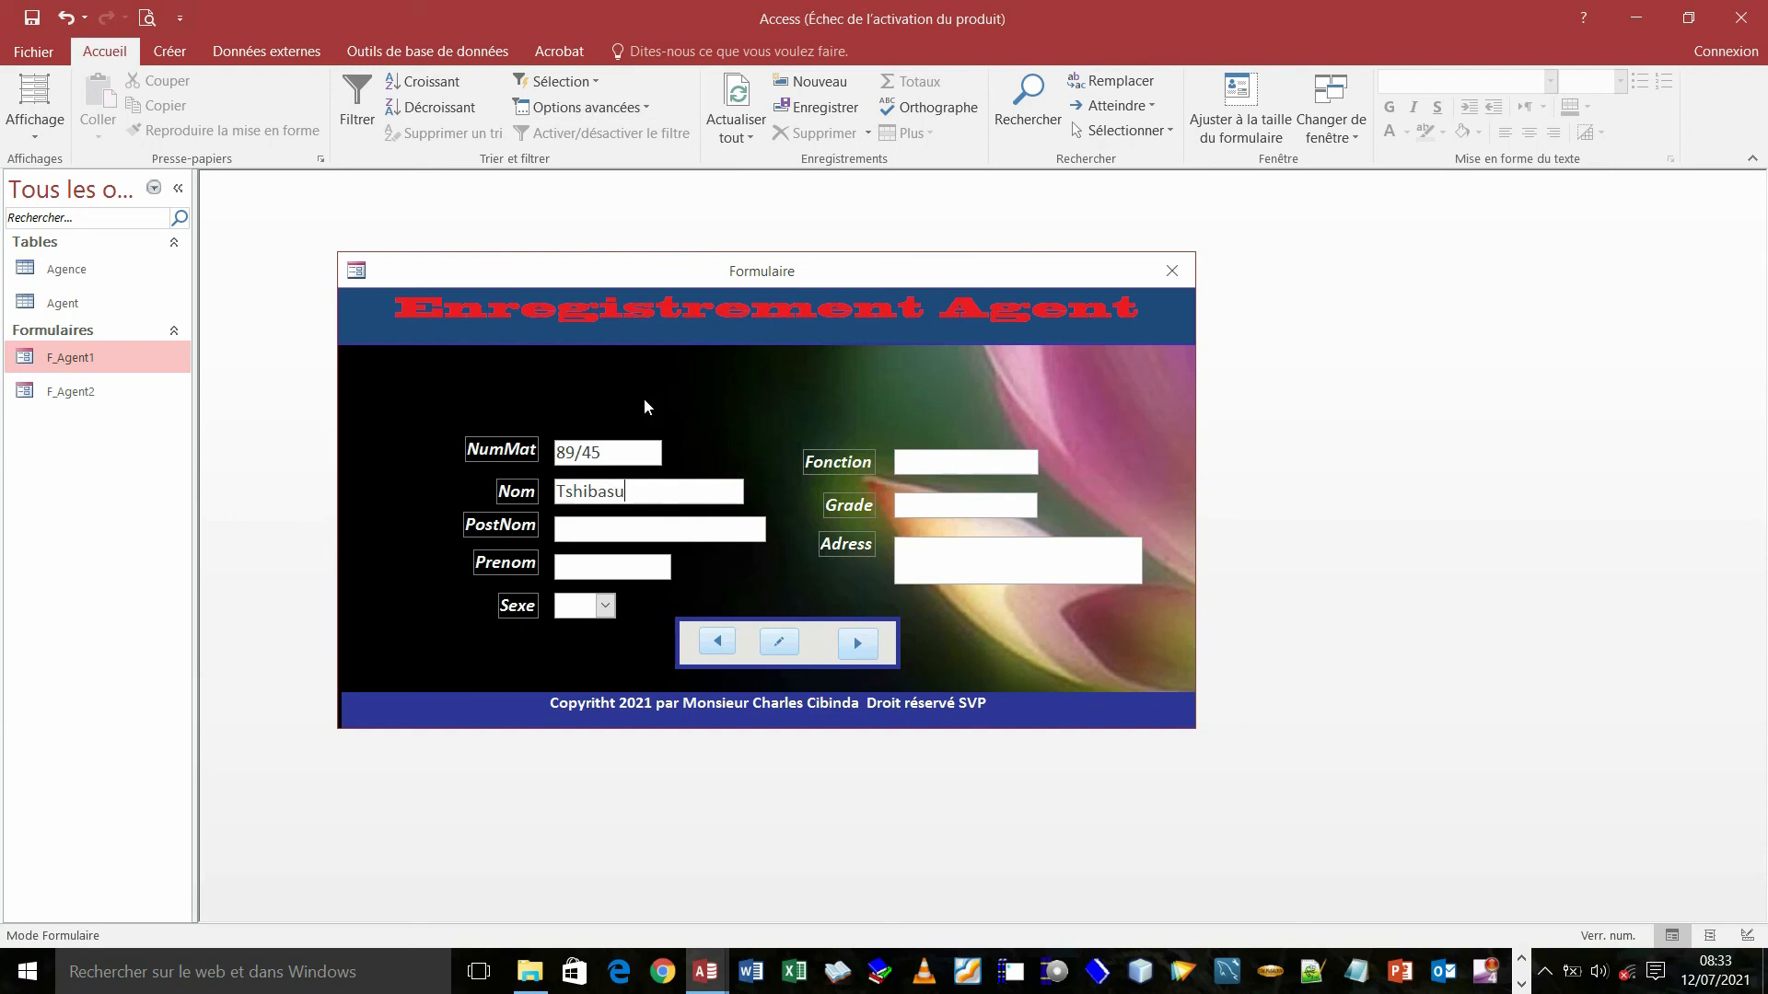
pyautogui.click(593, 532)
pyautogui.write('M')
# - Set Sexe to M and Fonction to Enseignant, correcting a mistyped entry
pyautogui.click(606, 607)
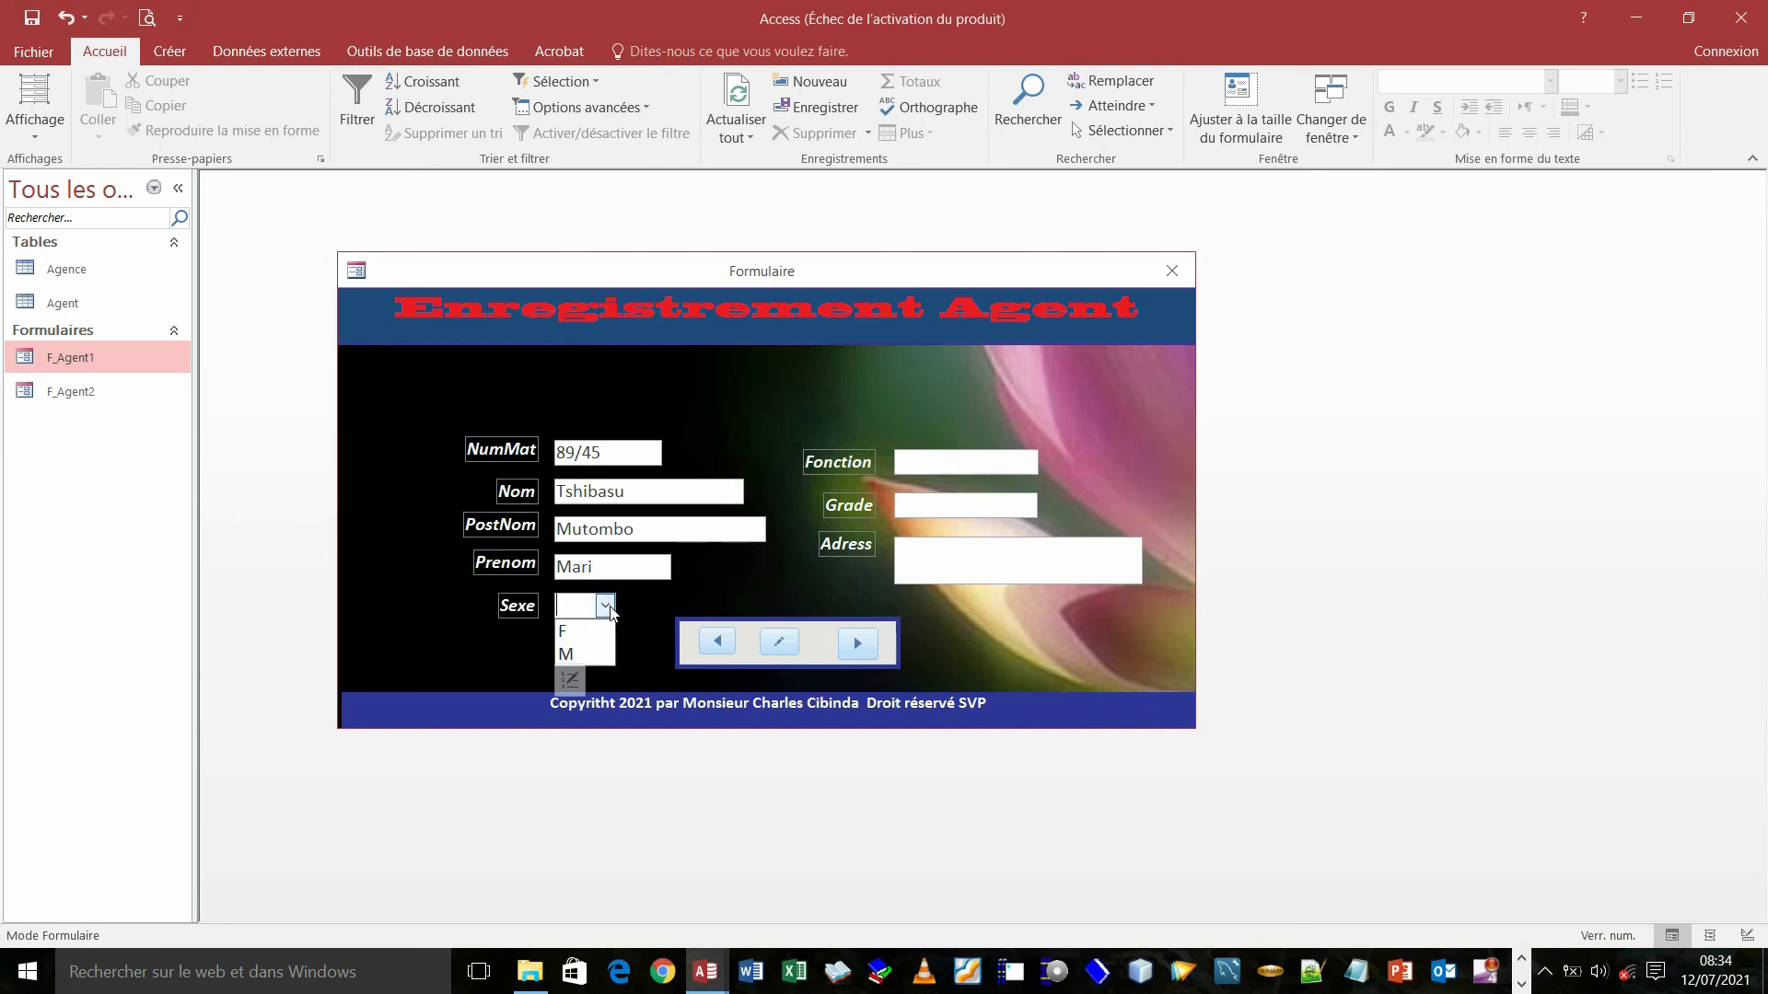
pyautogui.click(577, 656)
pyautogui.click(958, 464)
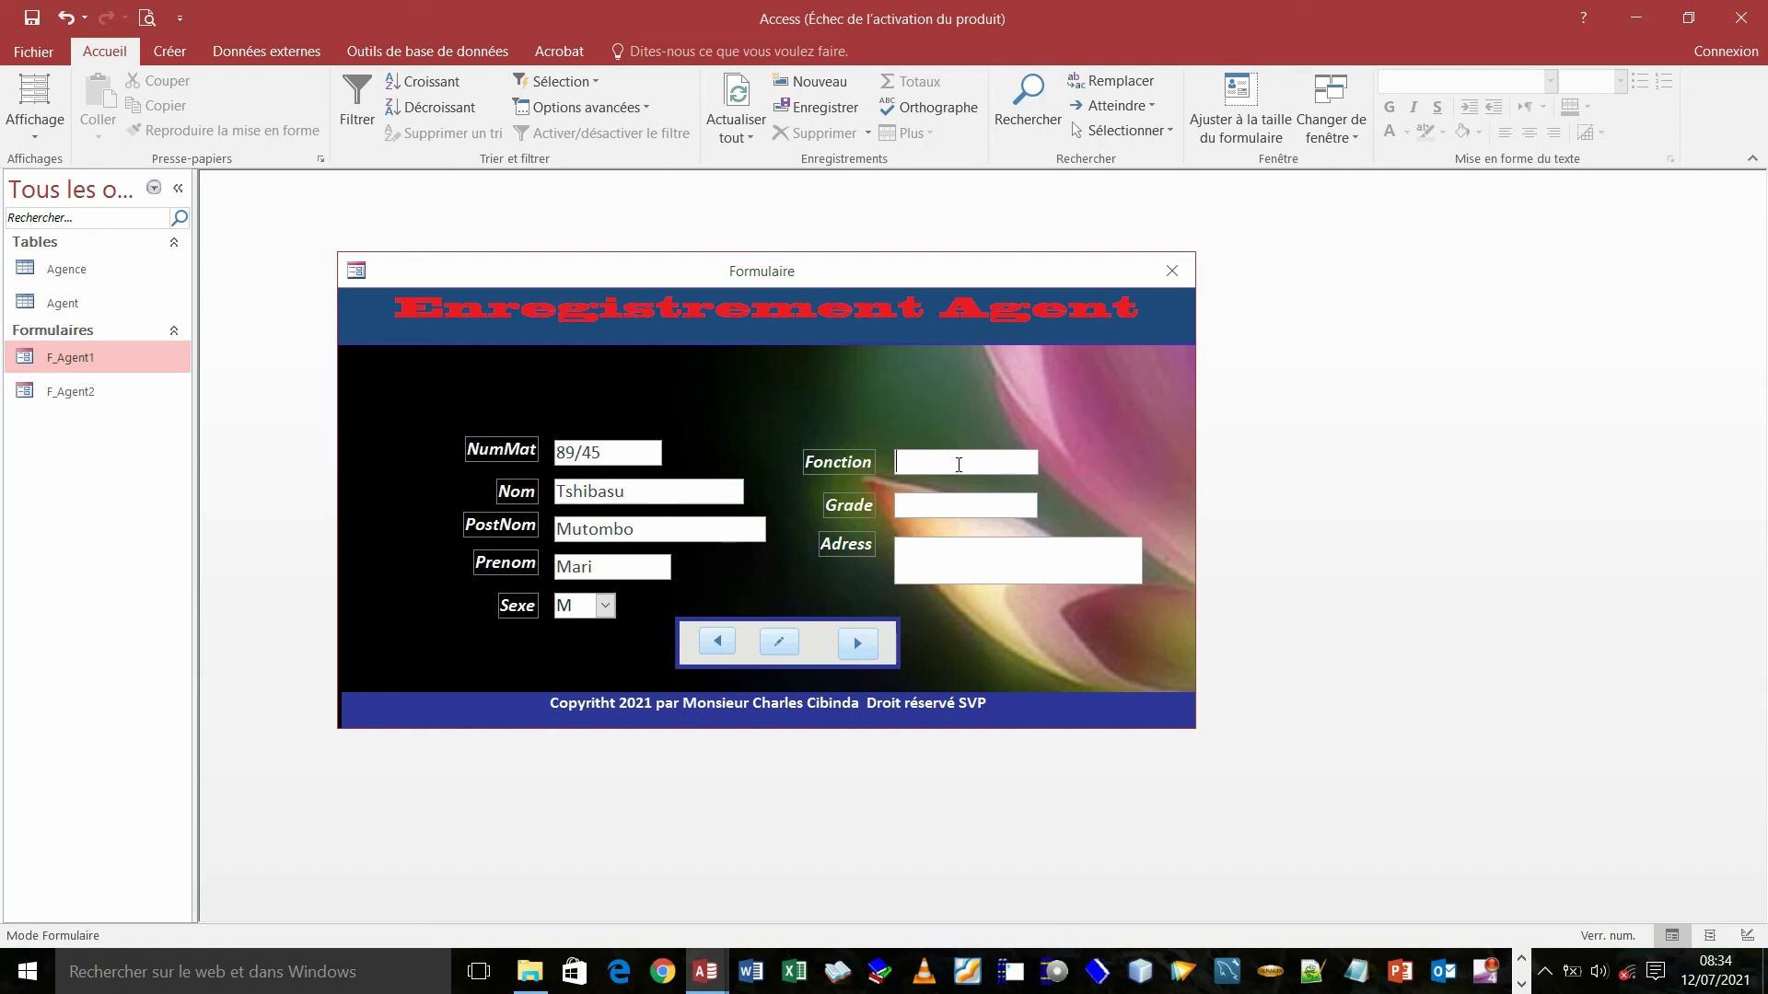
pyautogui.write('Pro')
pyautogui.press('BackSpace')
pyautogui.press('BackSpace')
pyautogui.press('BackSpace')
pyautogui.write('Enseignant')
# - Set Grade to CT and enter the agent's street address in Adress
pyautogui.click(967, 505)
pyautogui.write('CT')
pyautogui.click(960, 554)
# - Save the new agent record, step back to check it, and open the Agent table showing five agents
pyautogui.click(780, 642)
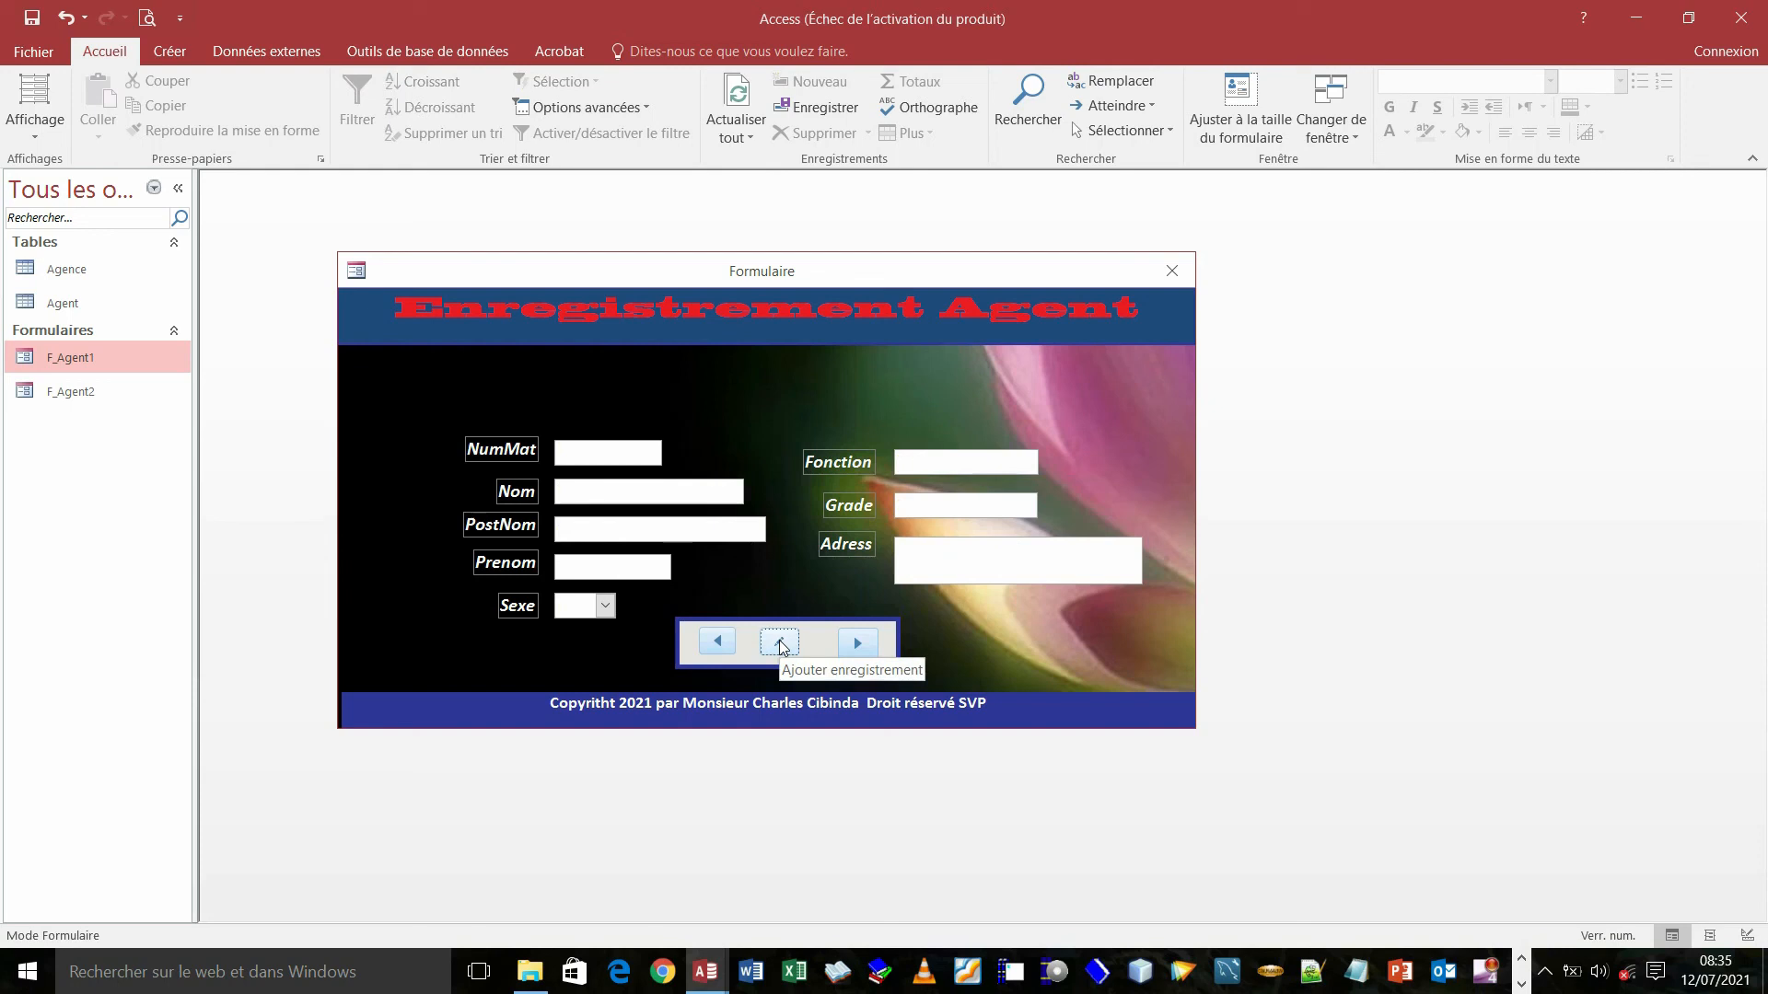
pyautogui.click(718, 643)
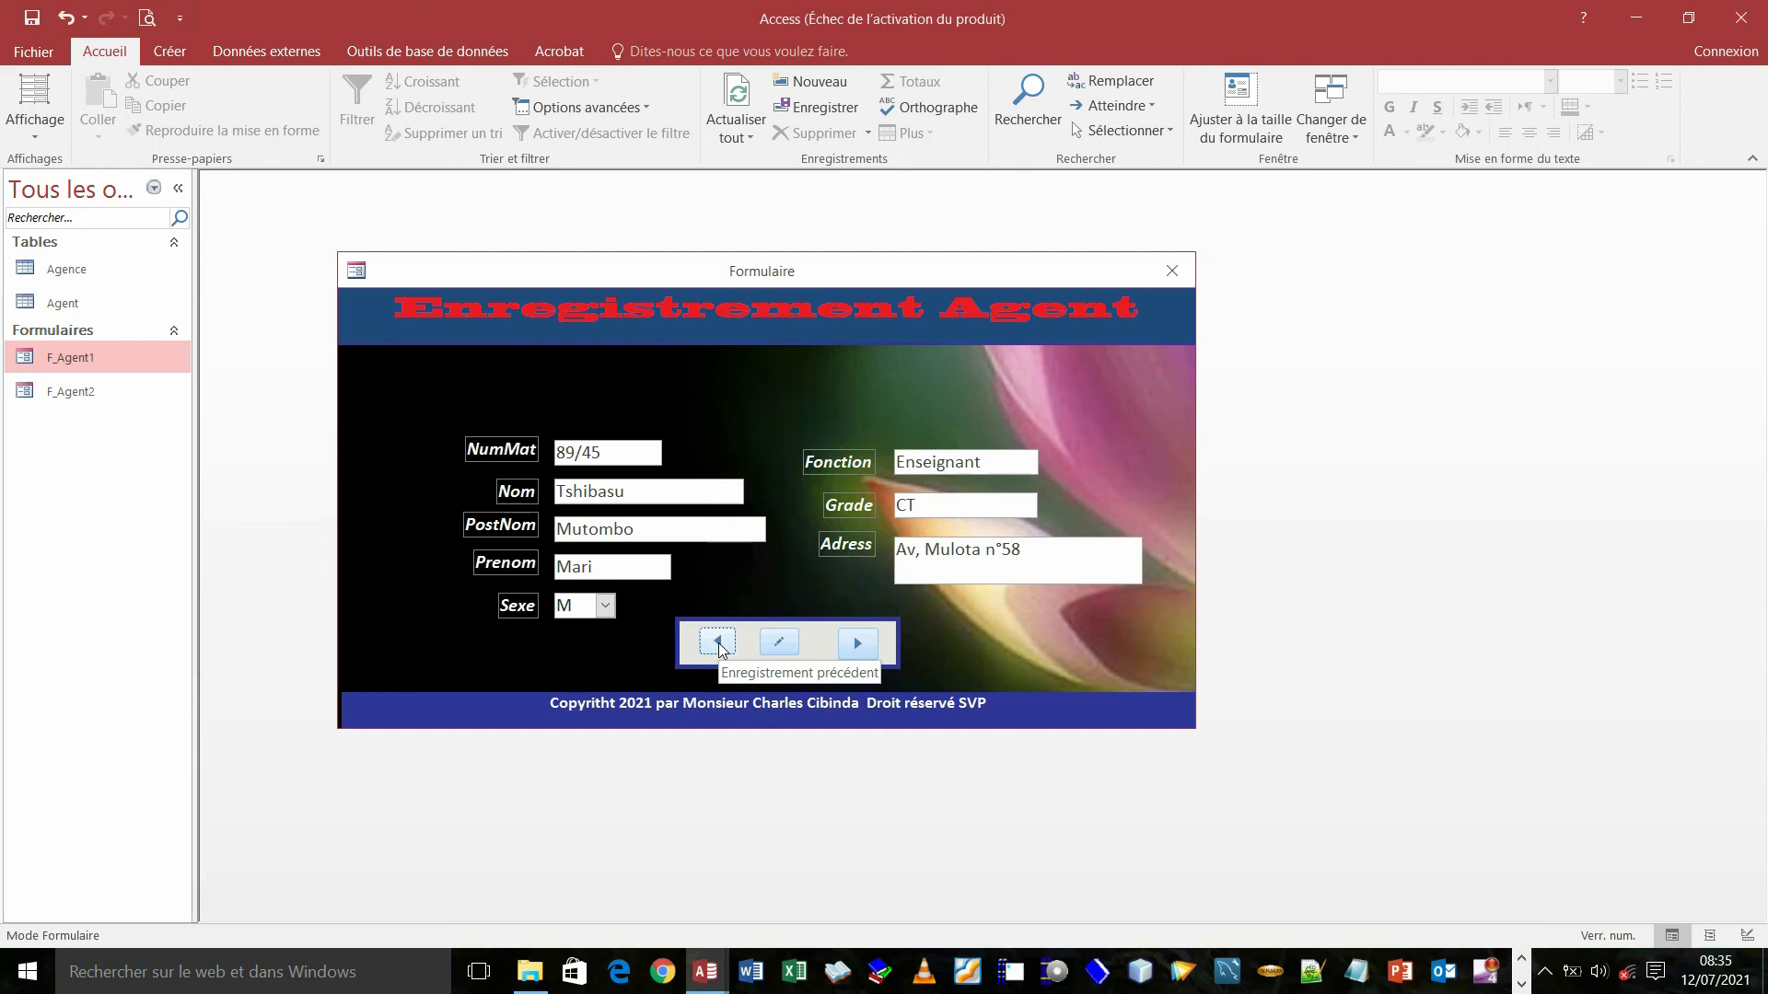
pyautogui.doubleClick(61, 302)
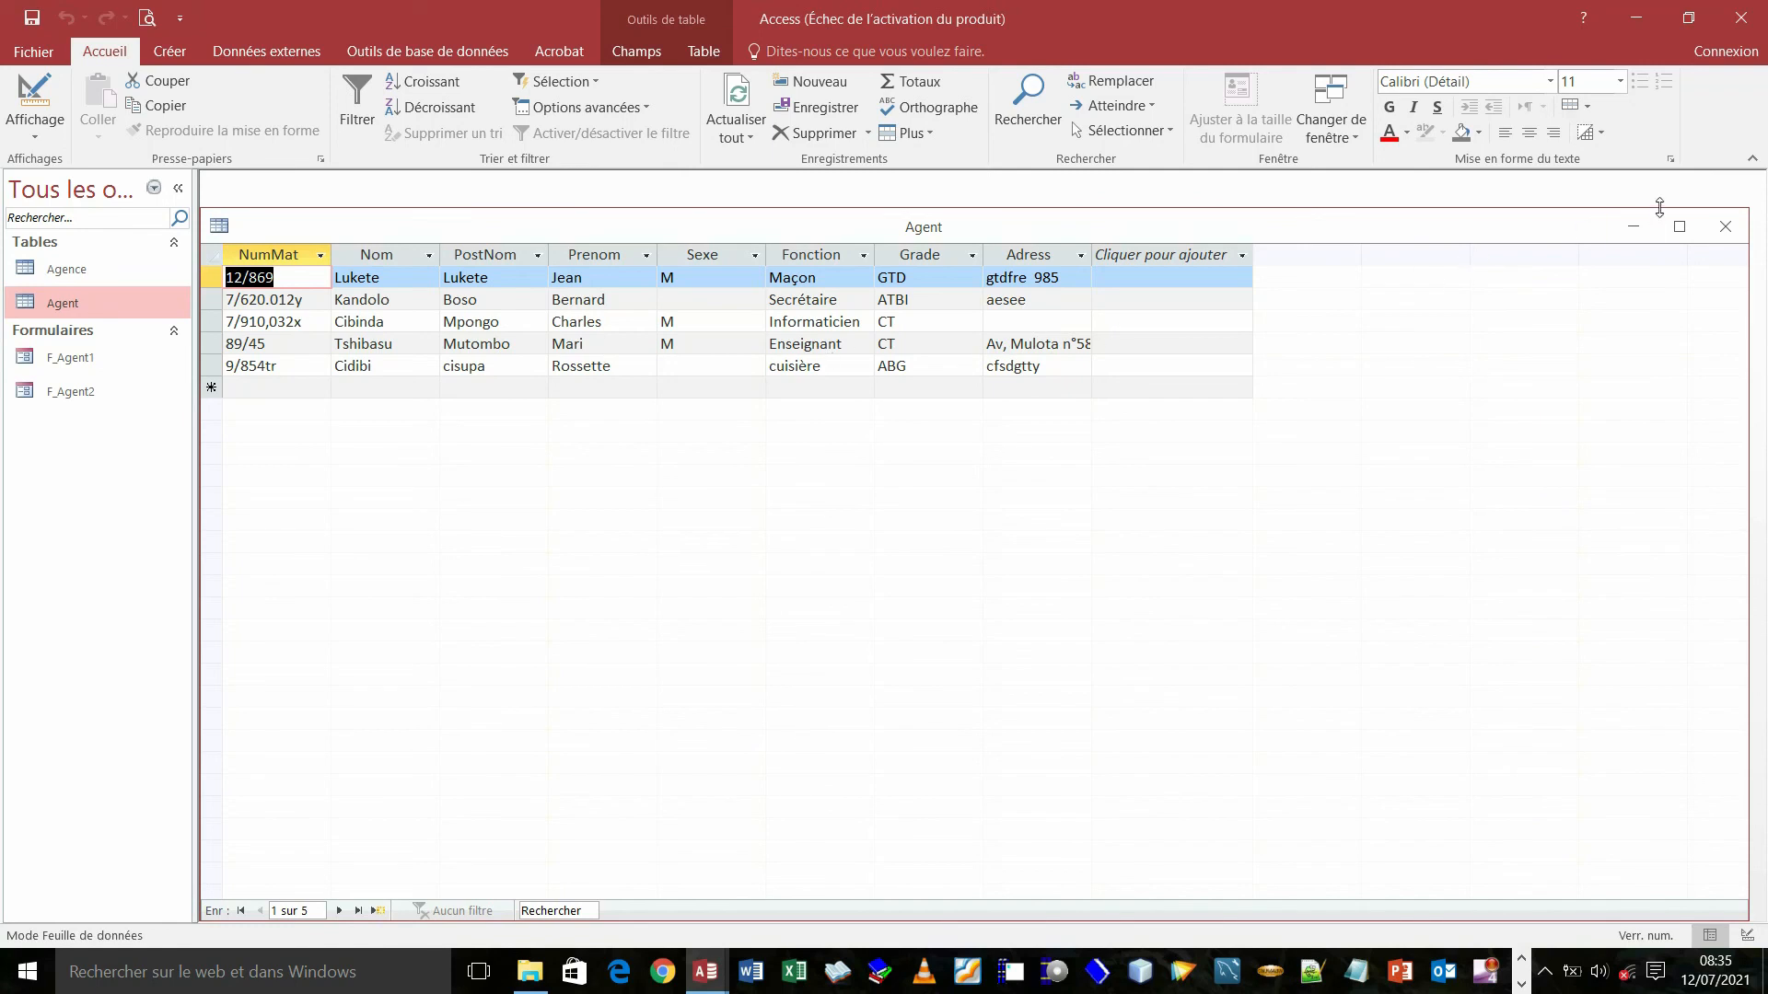
# - Close the Agent table and drag the Formulaire window further right
pyautogui.click(1735, 231)
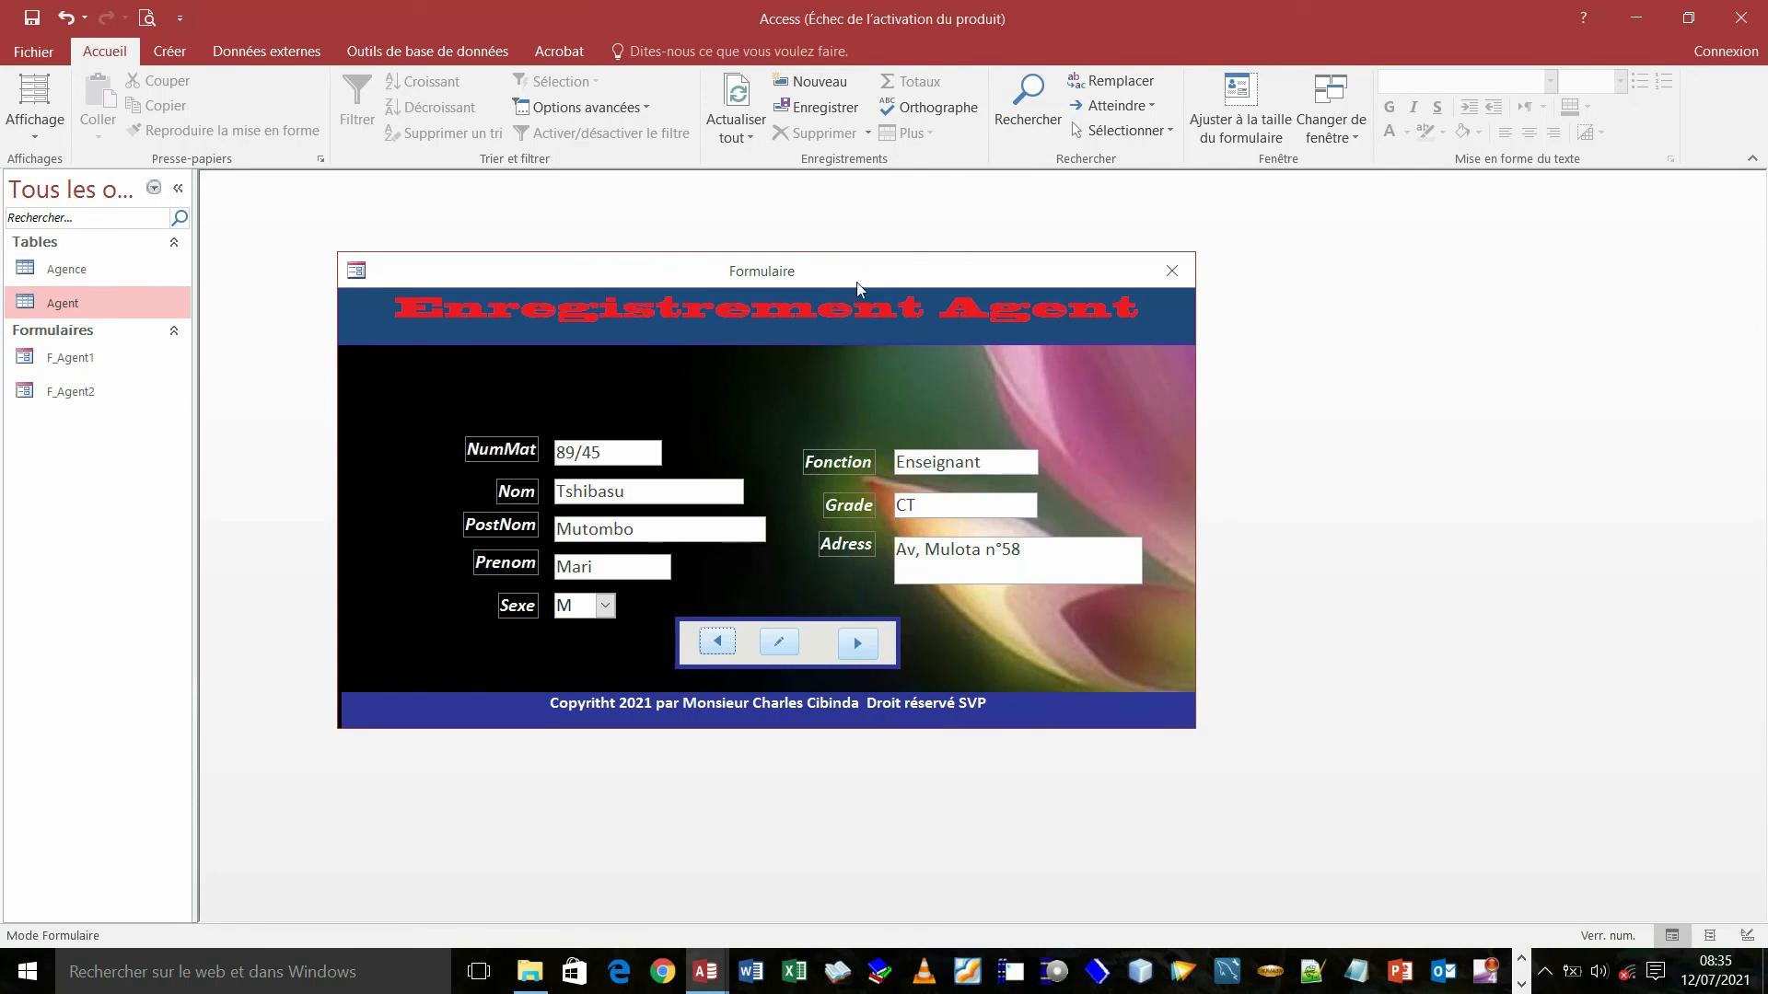
pyautogui.moveTo(849, 273); pyautogui.dragTo(980, 274)
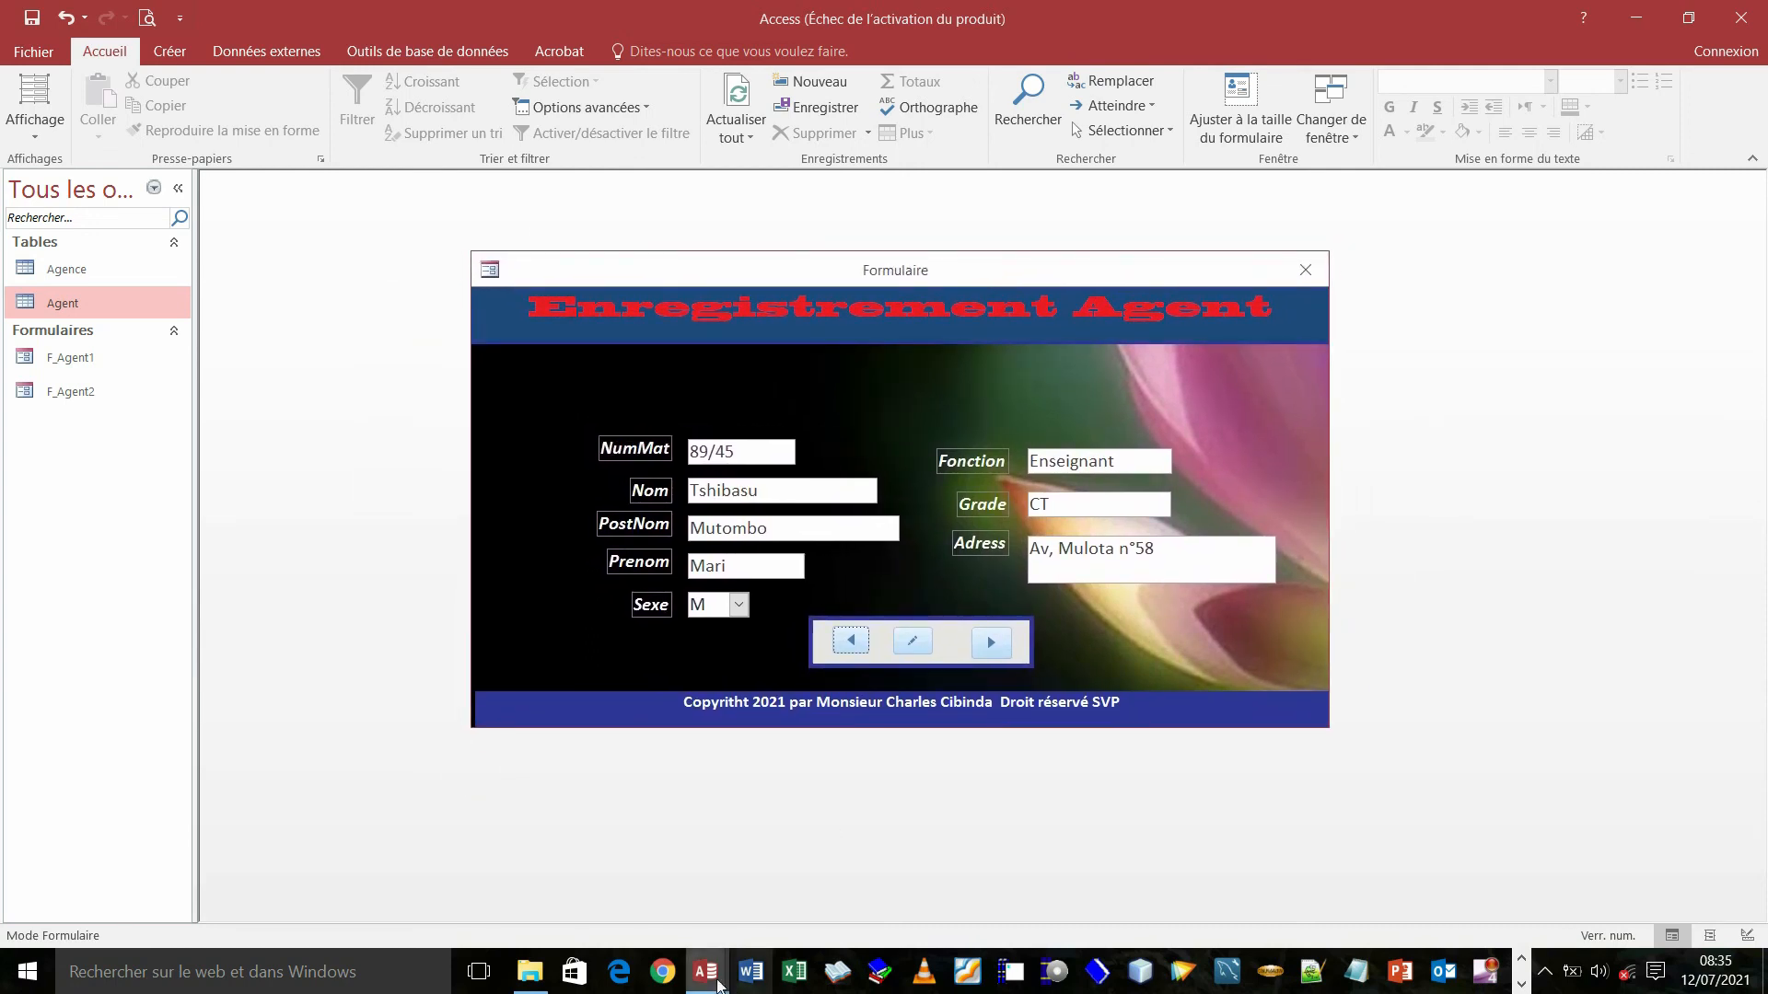
pyautogui.moveTo(703, 981)
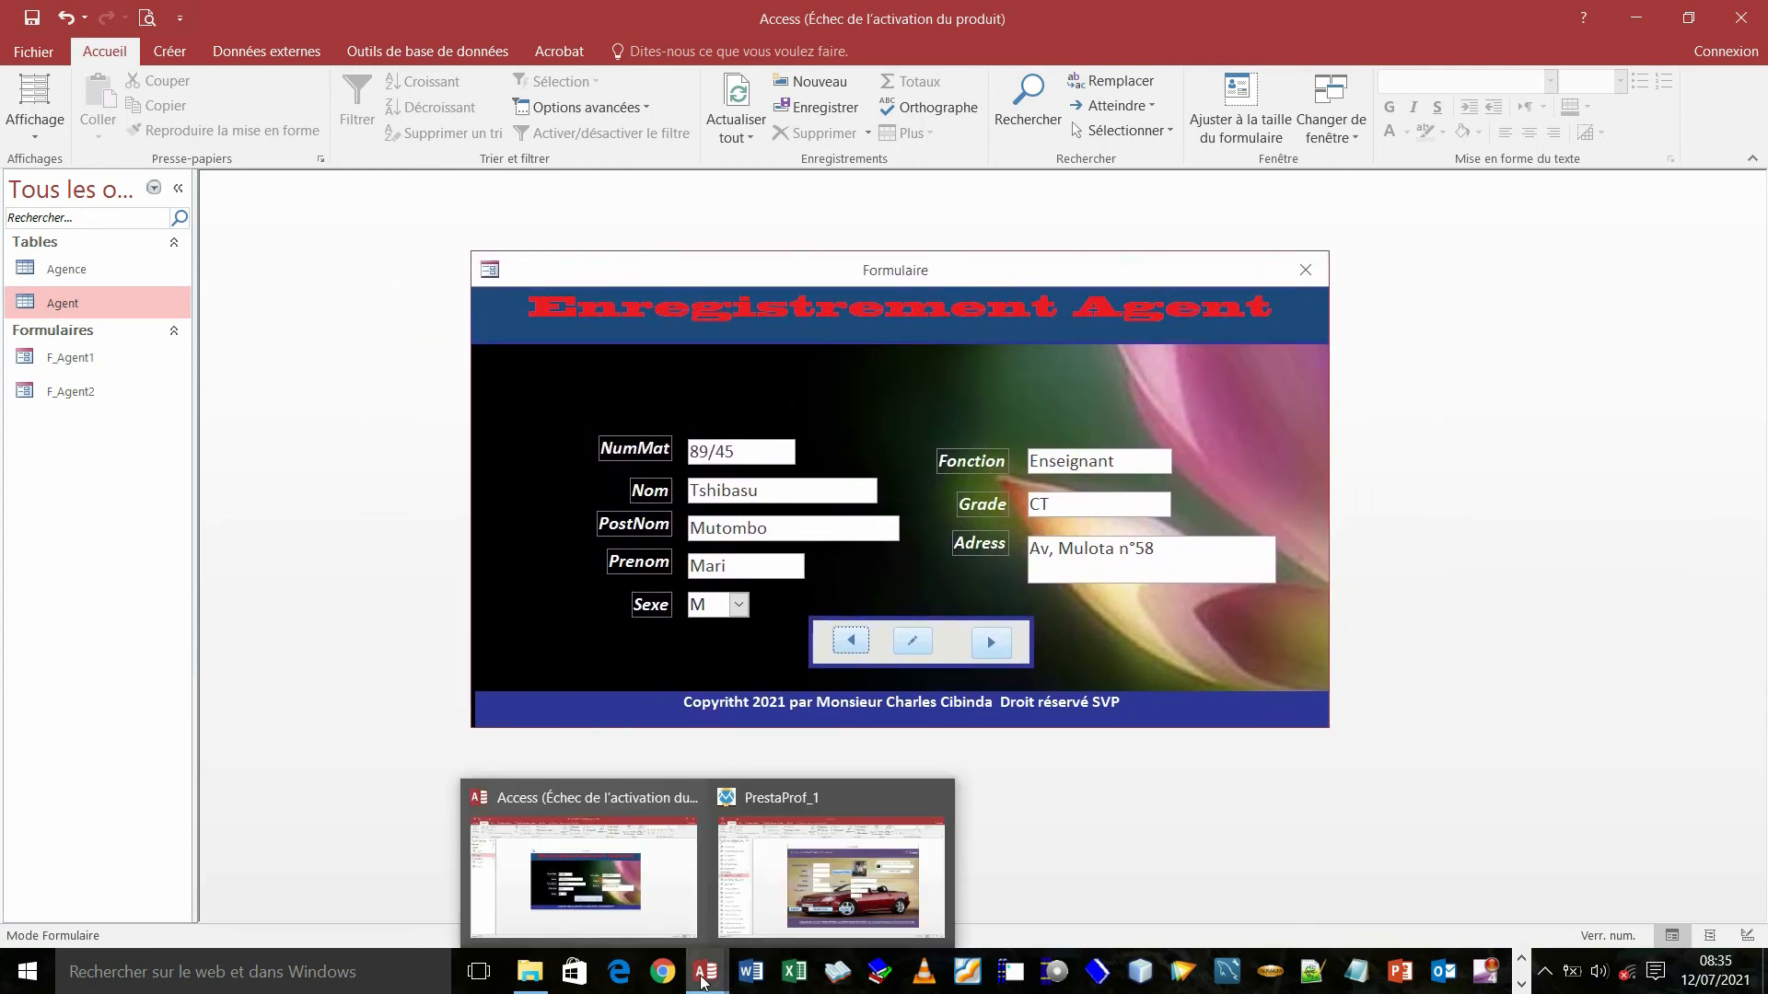
pyautogui.click(831, 875)
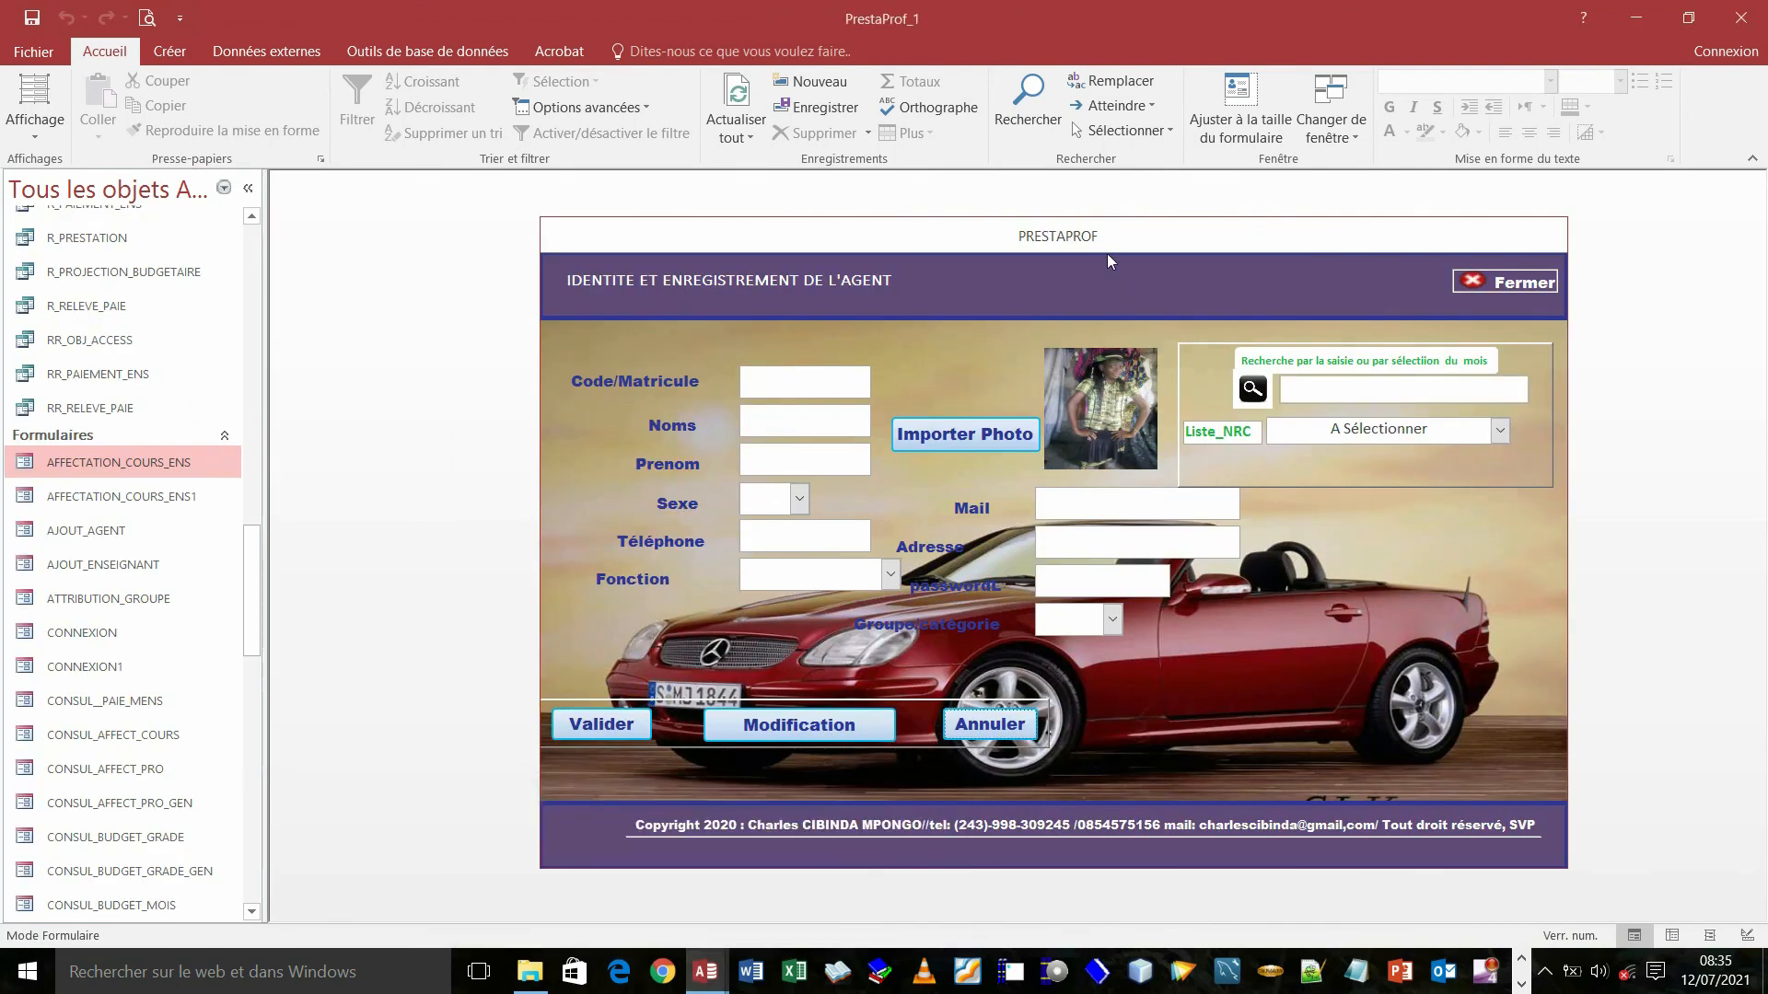
pyautogui.moveTo(1105, 244); pyautogui.dragTo(1046, 246)
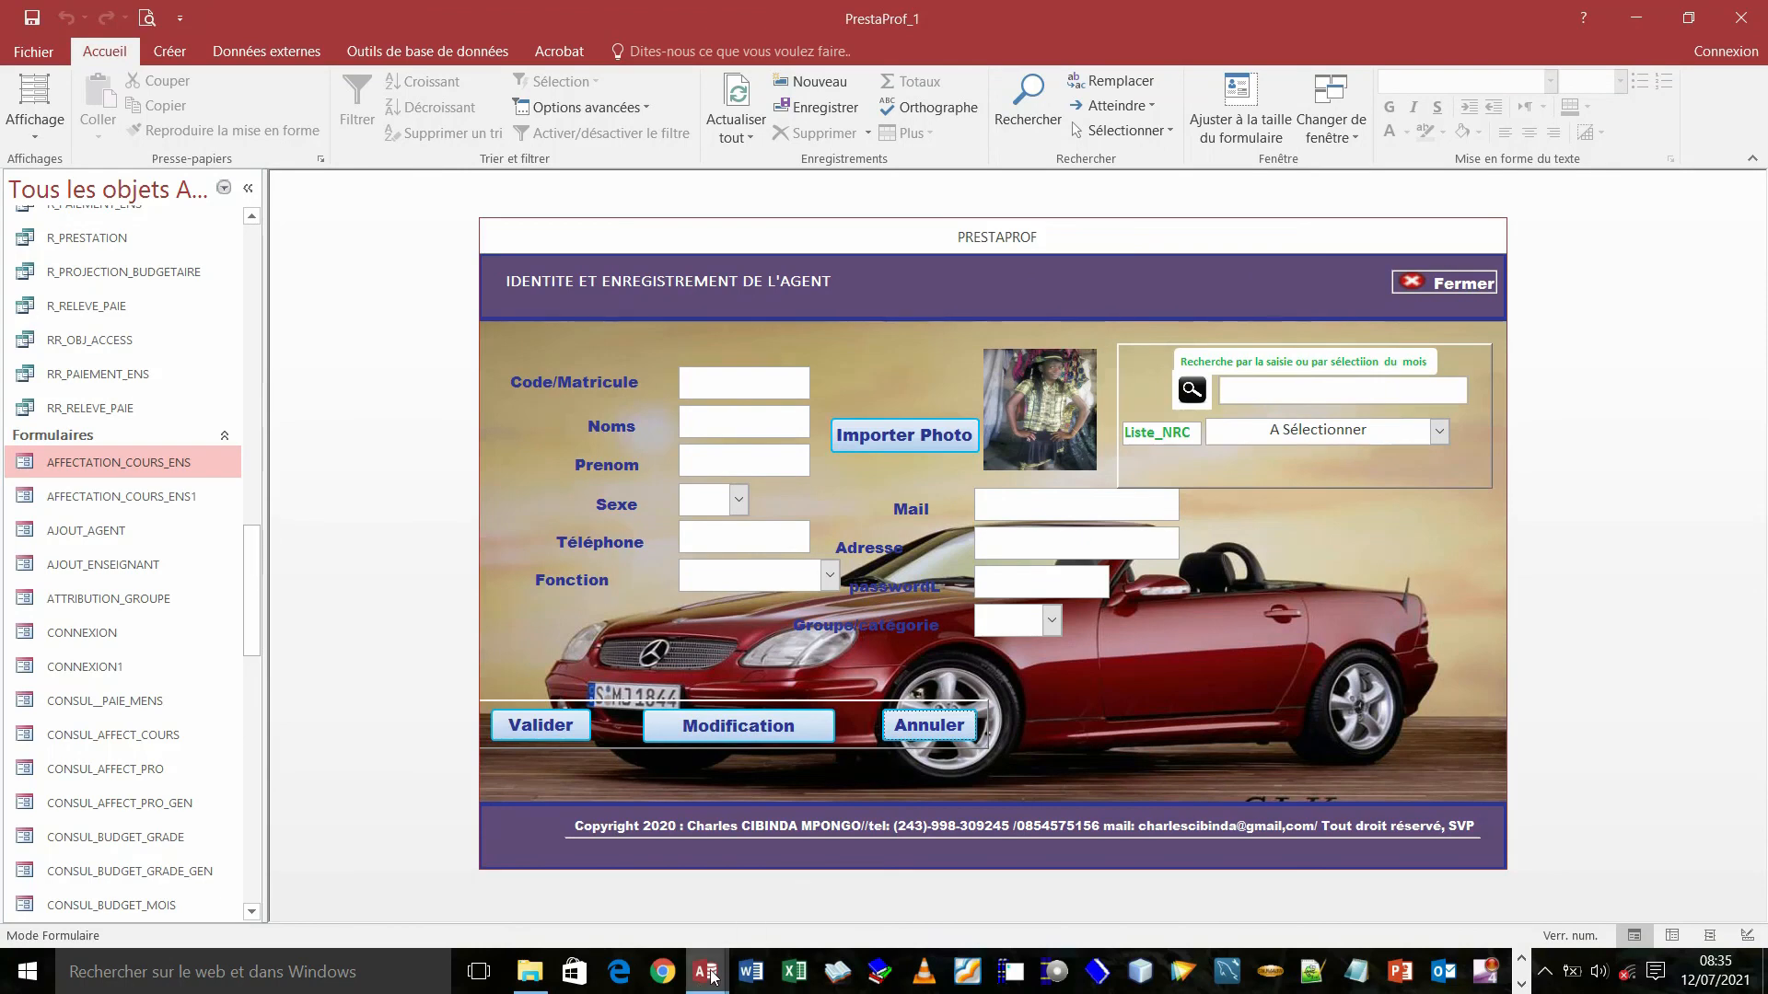
pyautogui.moveTo(715, 975)
pyautogui.click(616, 901)
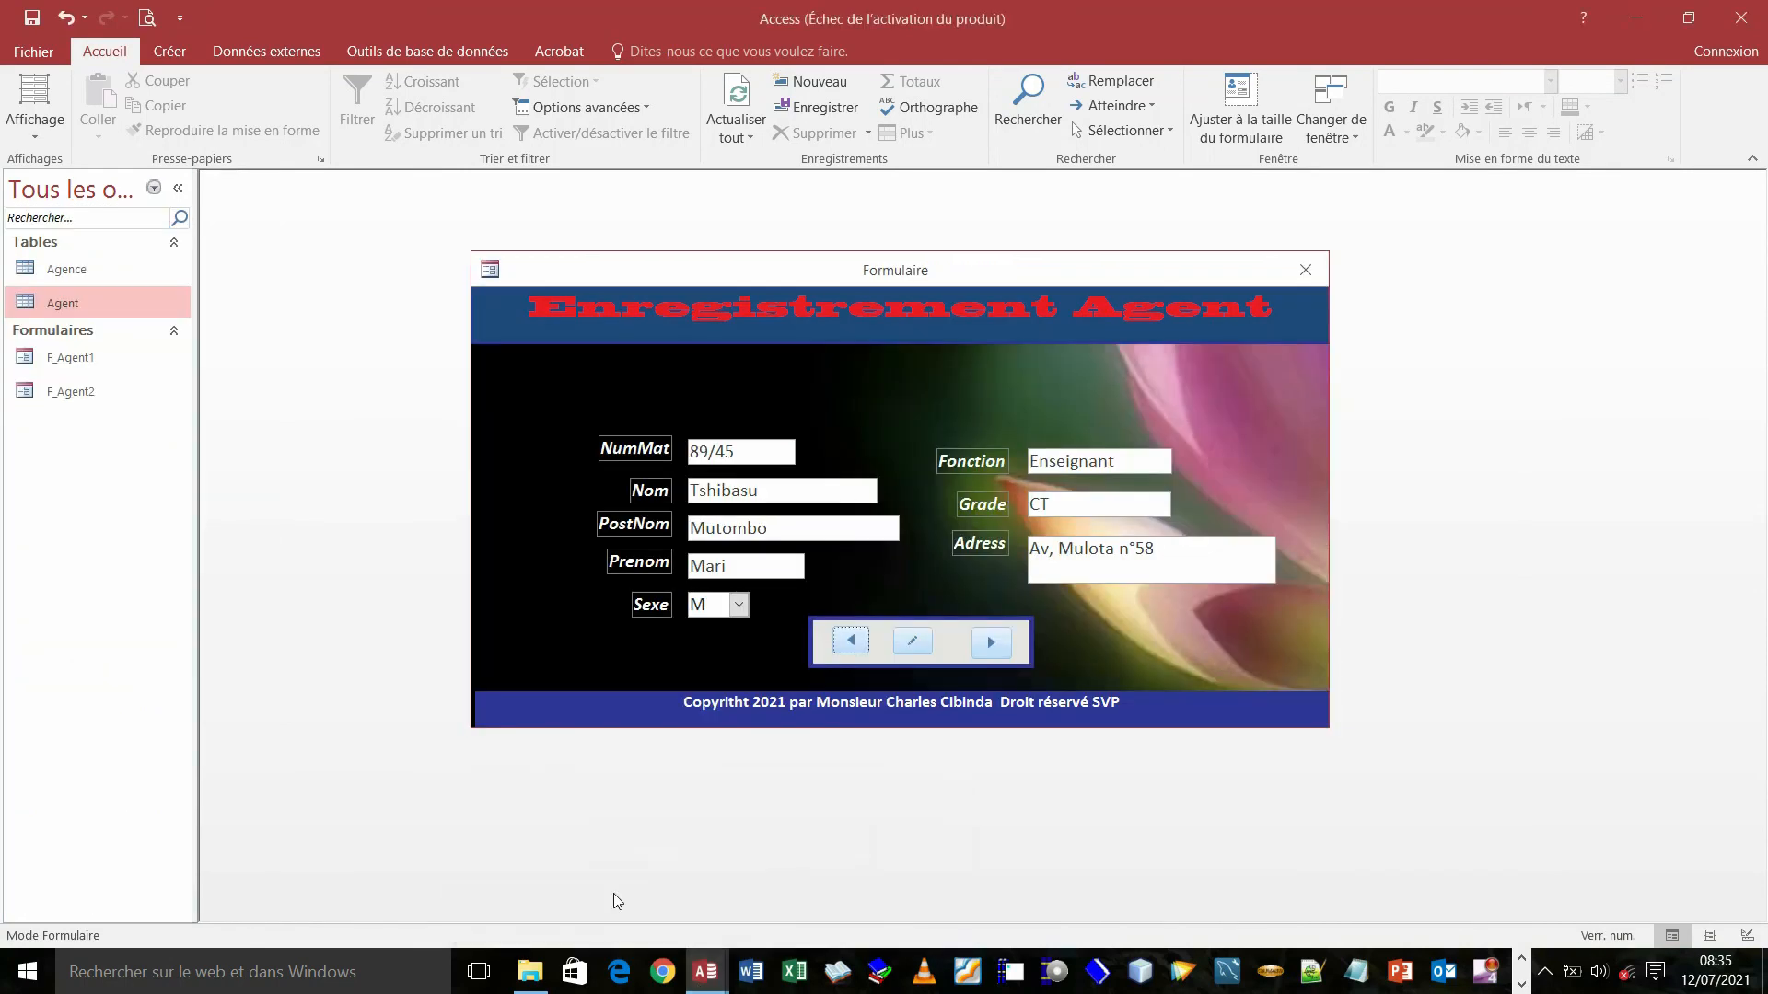